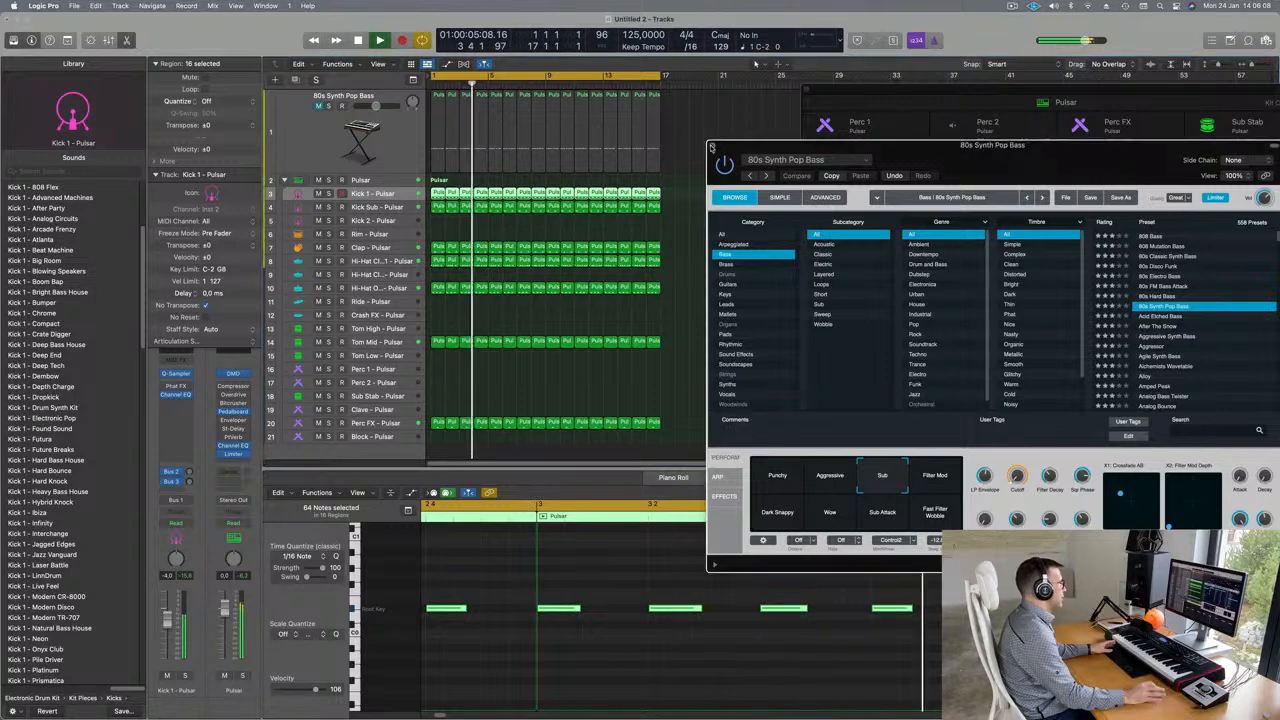
- Solo the Kick 1, Kick Sub, Clap and Hi-Hat Closed 1 tracks one after another to listen to their patterns
{"action": "left_click", "coordinate": [388, 207]}
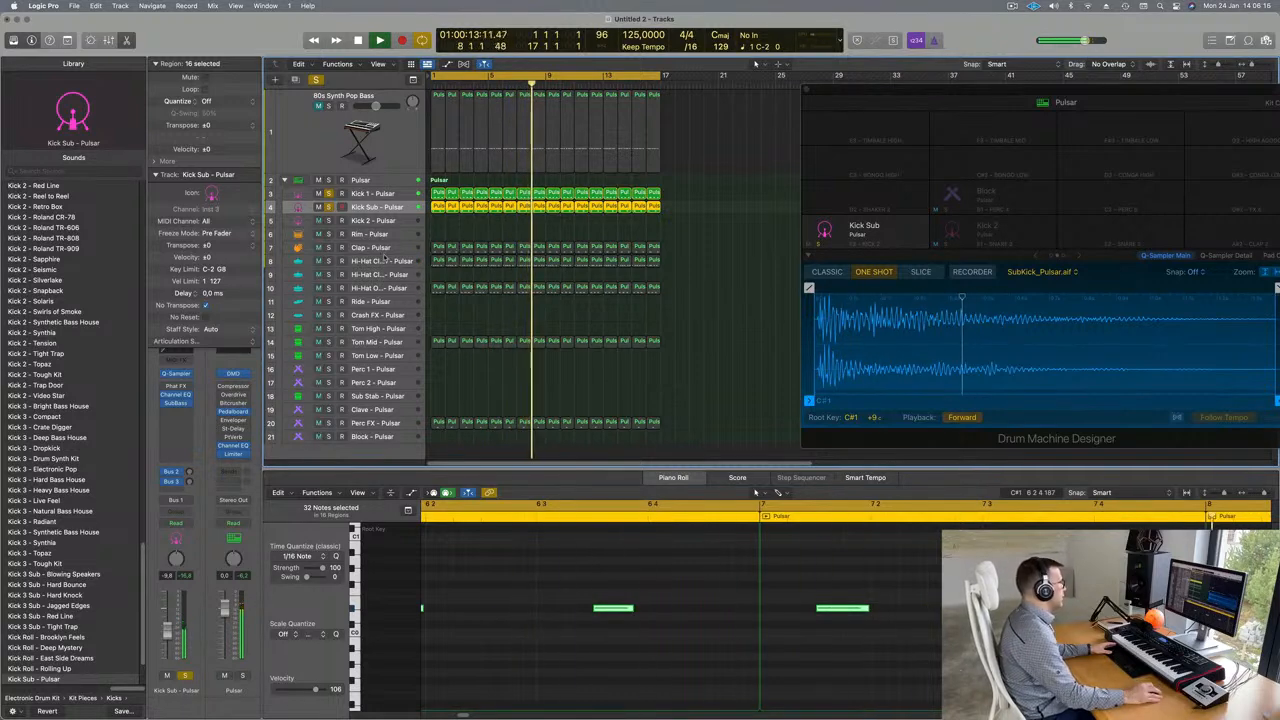
{"action": "left_click", "coordinate": [337, 252]}
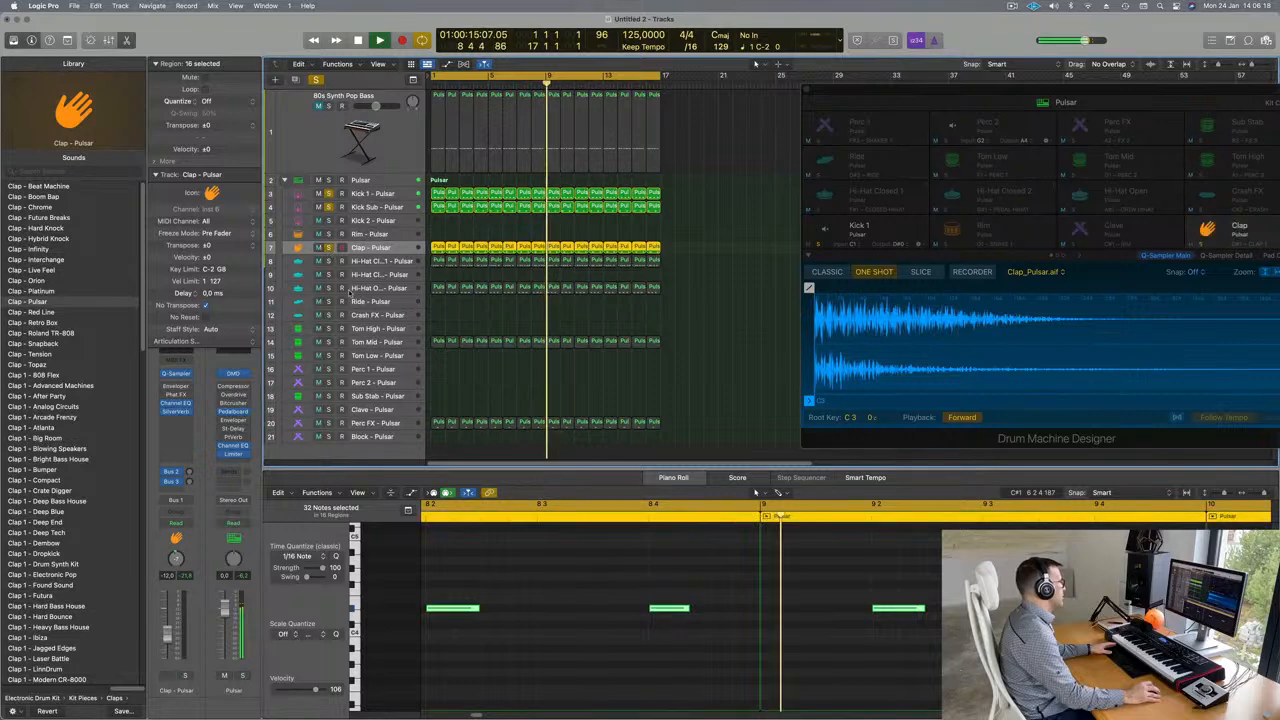
{"action": "left_click", "coordinate": [393, 262]}
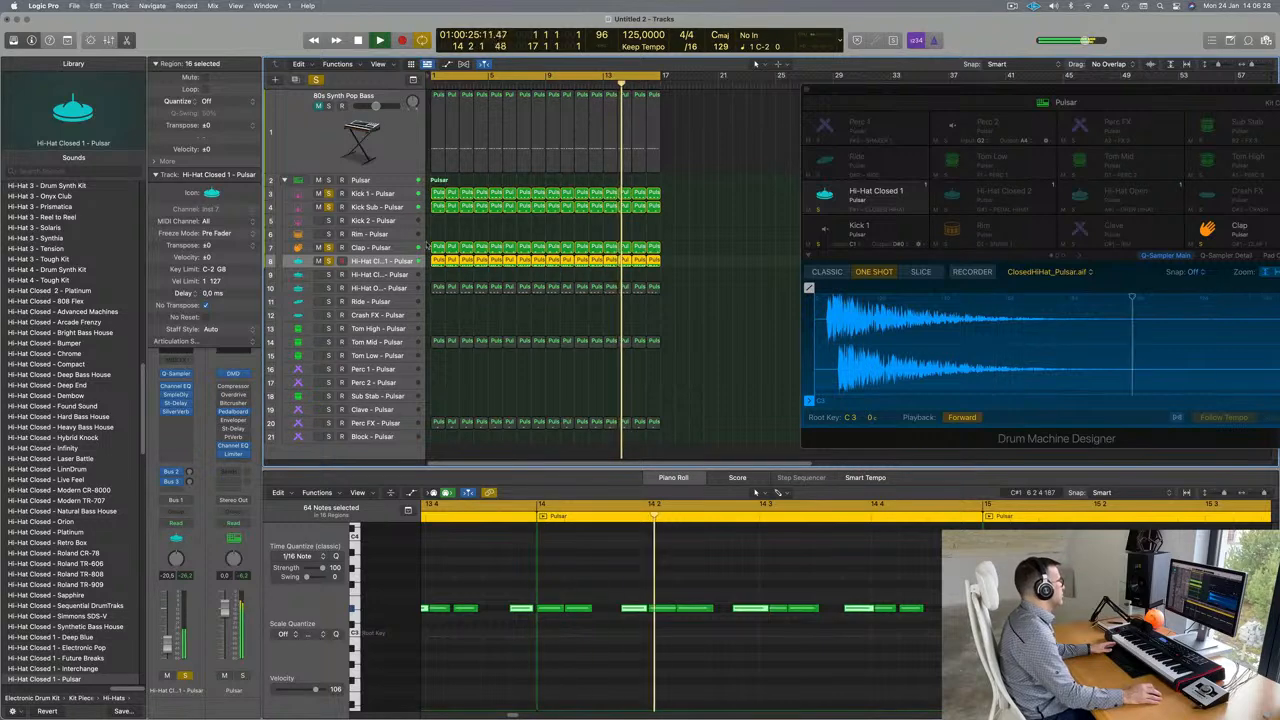
{"action": "left_click", "coordinate": [643, 588]}
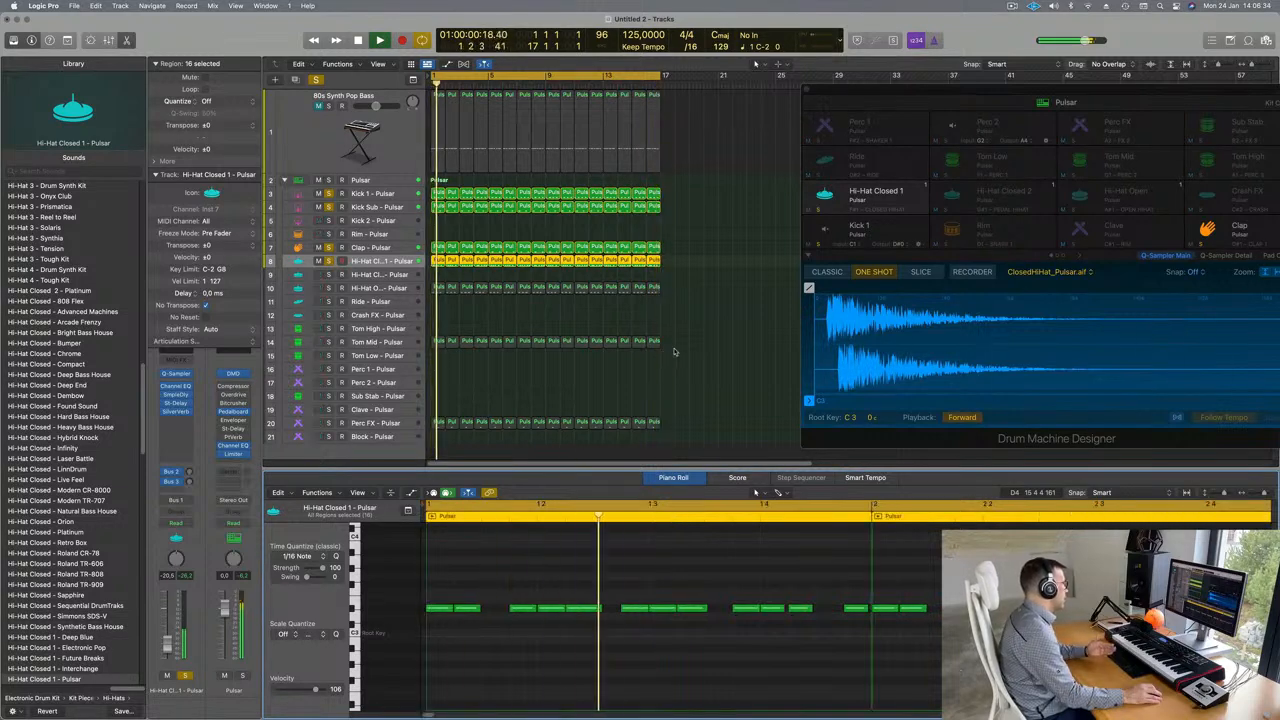
- Add the Hi-Hat Open, Tom Mid and Perc FX tracks to the soloed drums and listen to the combined groove
{"action": "left_click", "coordinate": [328, 288]}
{"action": "left_click", "coordinate": [376, 288]}
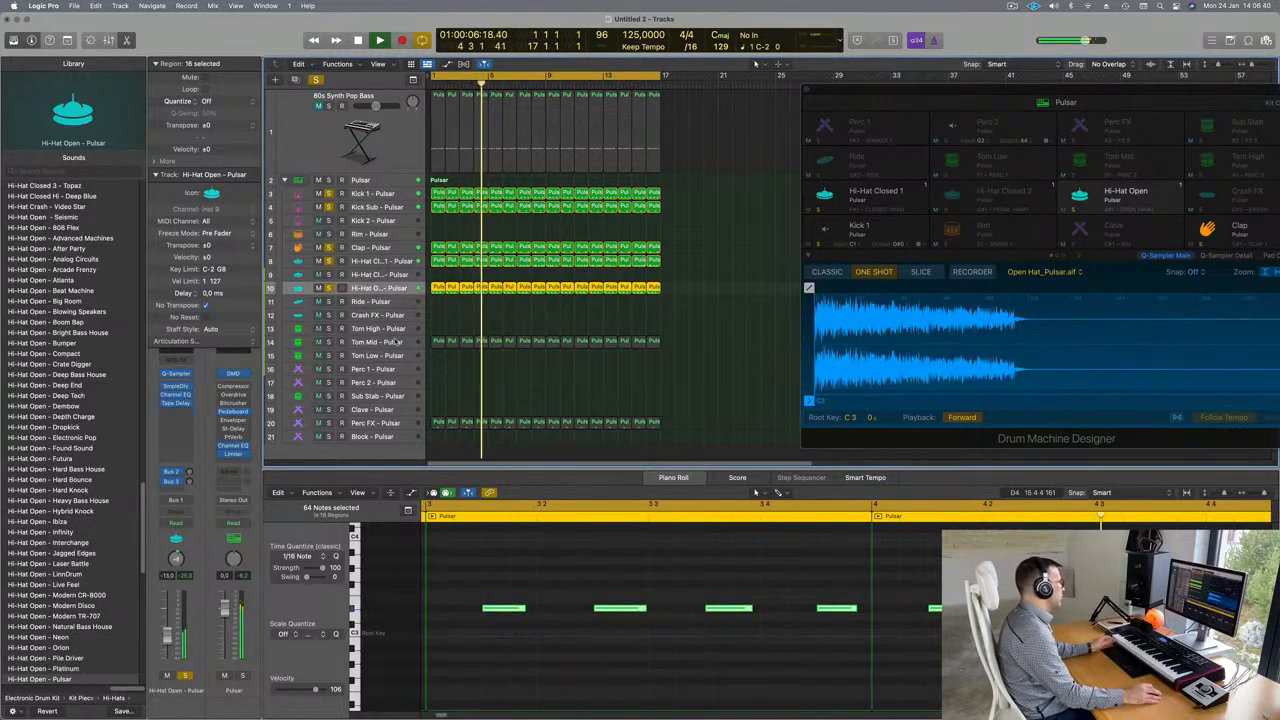
{"action": "left_click", "coordinate": [376, 342]}
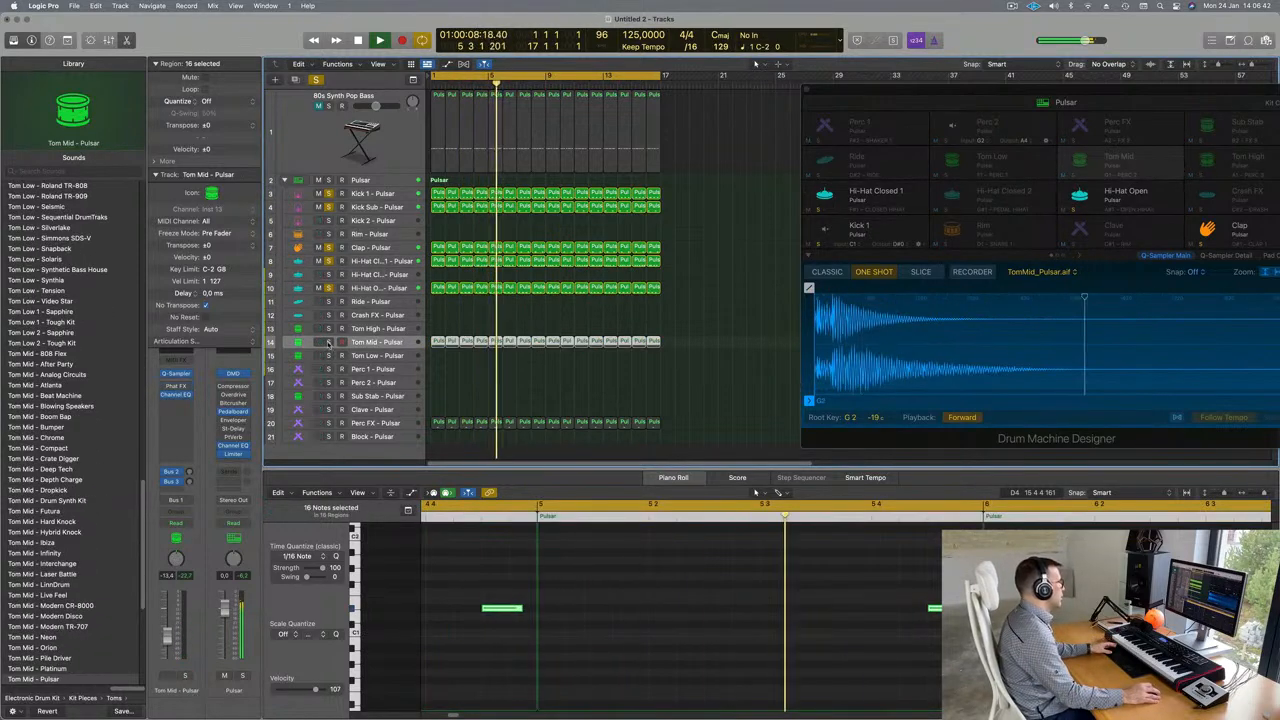
{"action": "left_click", "coordinate": [328, 342]}
{"action": "left_click", "coordinate": [461, 589]}
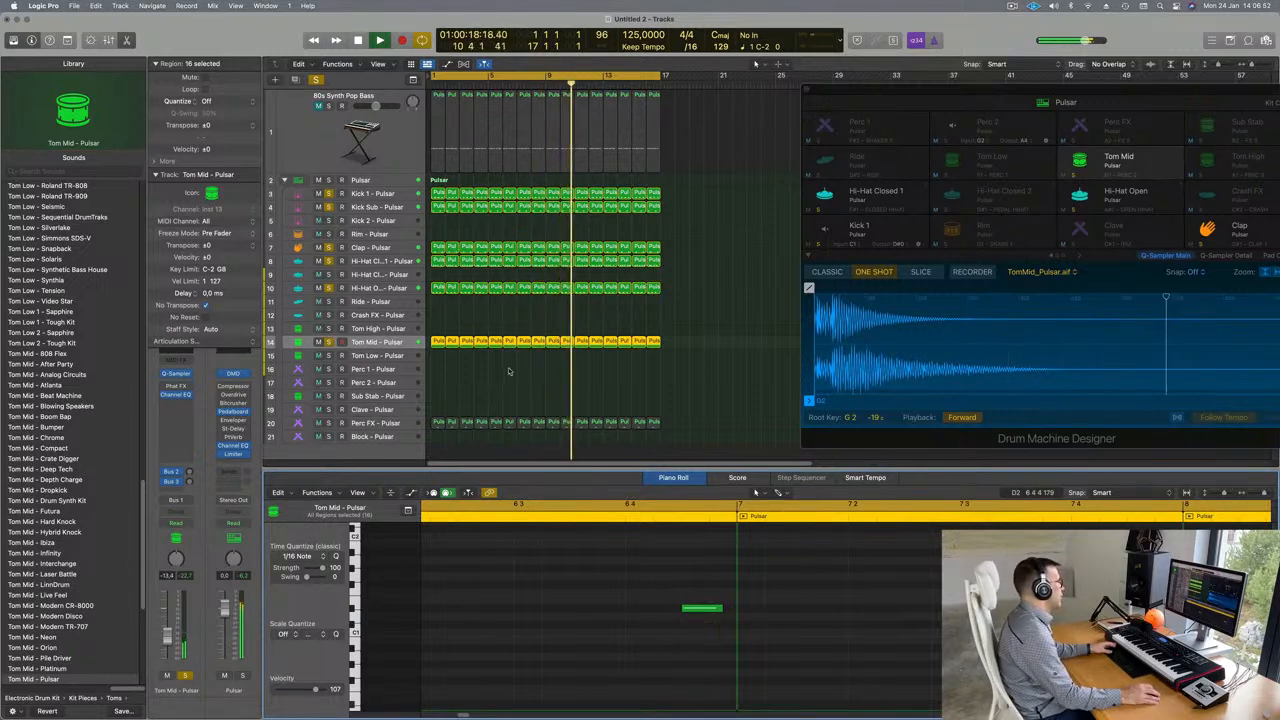
{"action": "scroll", "coordinate": [508, 372], "scroll_direction": "down", "scroll_amount": 1}
{"action": "left_click", "coordinate": [328, 419]}
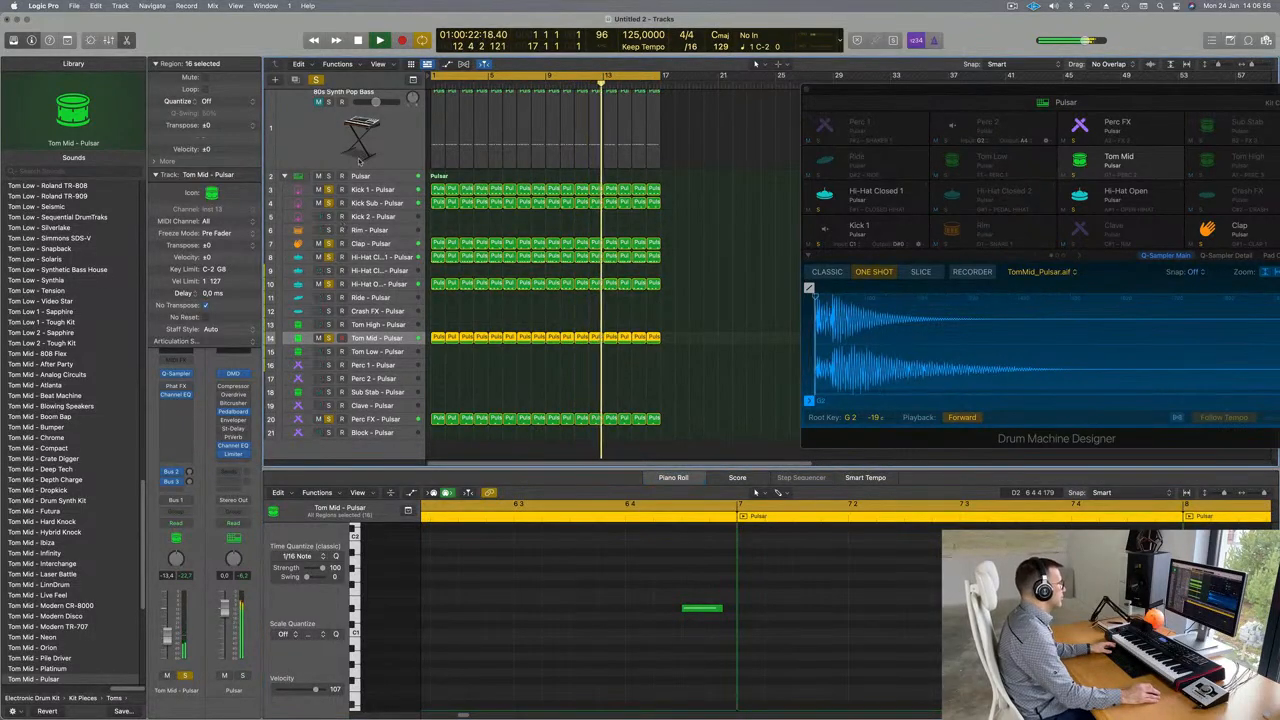
- Clear all track solos, unmute the 80s Synth Pop Bass track and replay the project from the beginning
{"action": "scroll", "coordinate": [362, 157], "scroll_direction": "up", "scroll_amount": 1}
{"action": "left_click", "coordinate": [315, 80]}
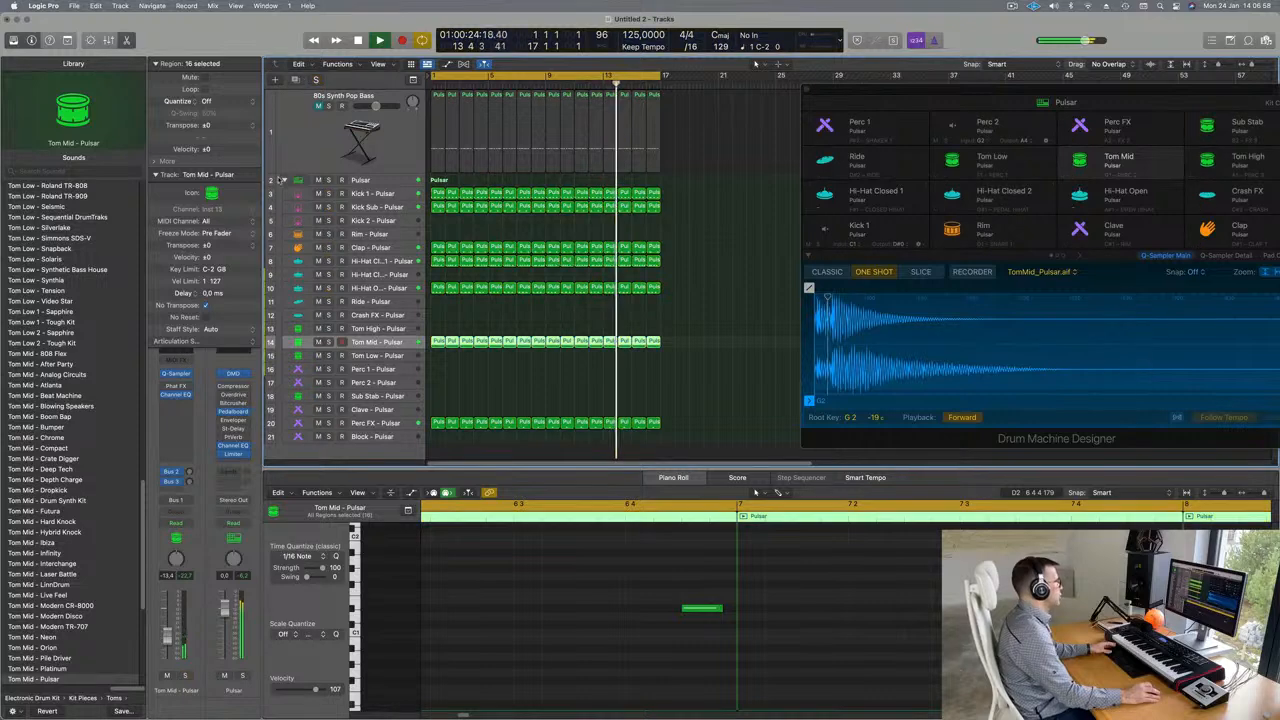
{"action": "key", "text": "space"}
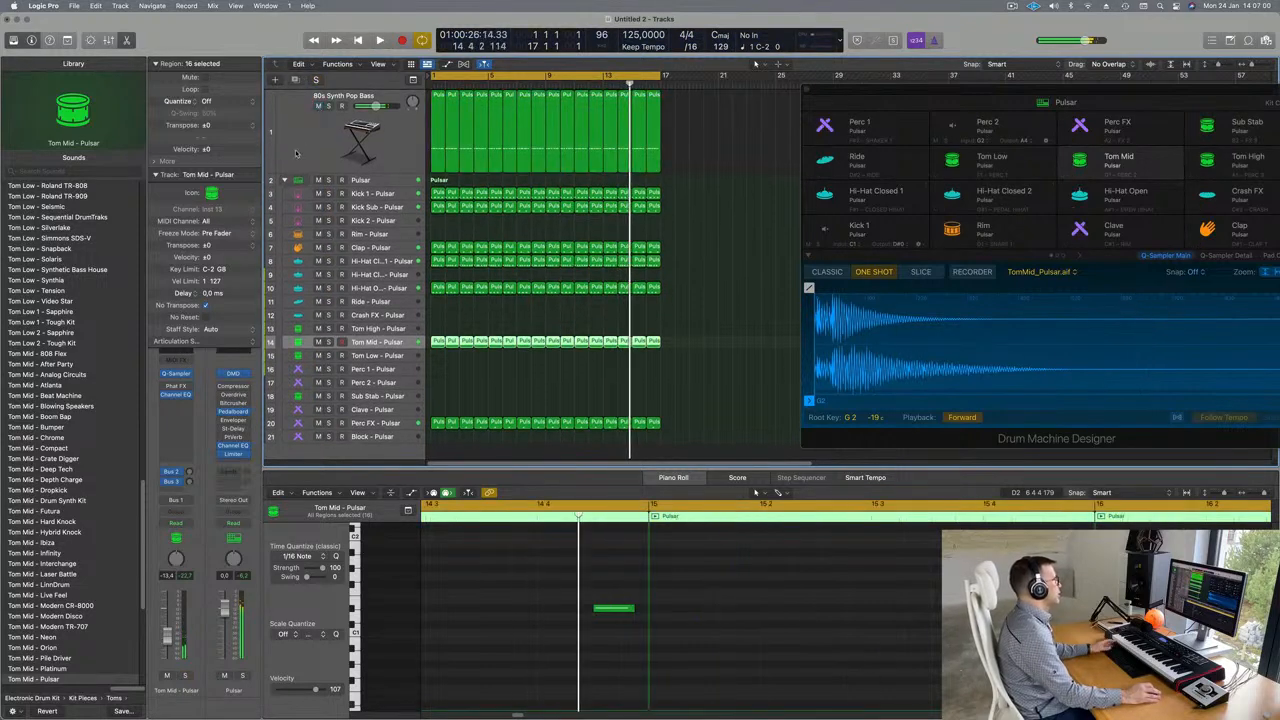
{"action": "key", "text": "Return"}
{"action": "key", "text": "space"}
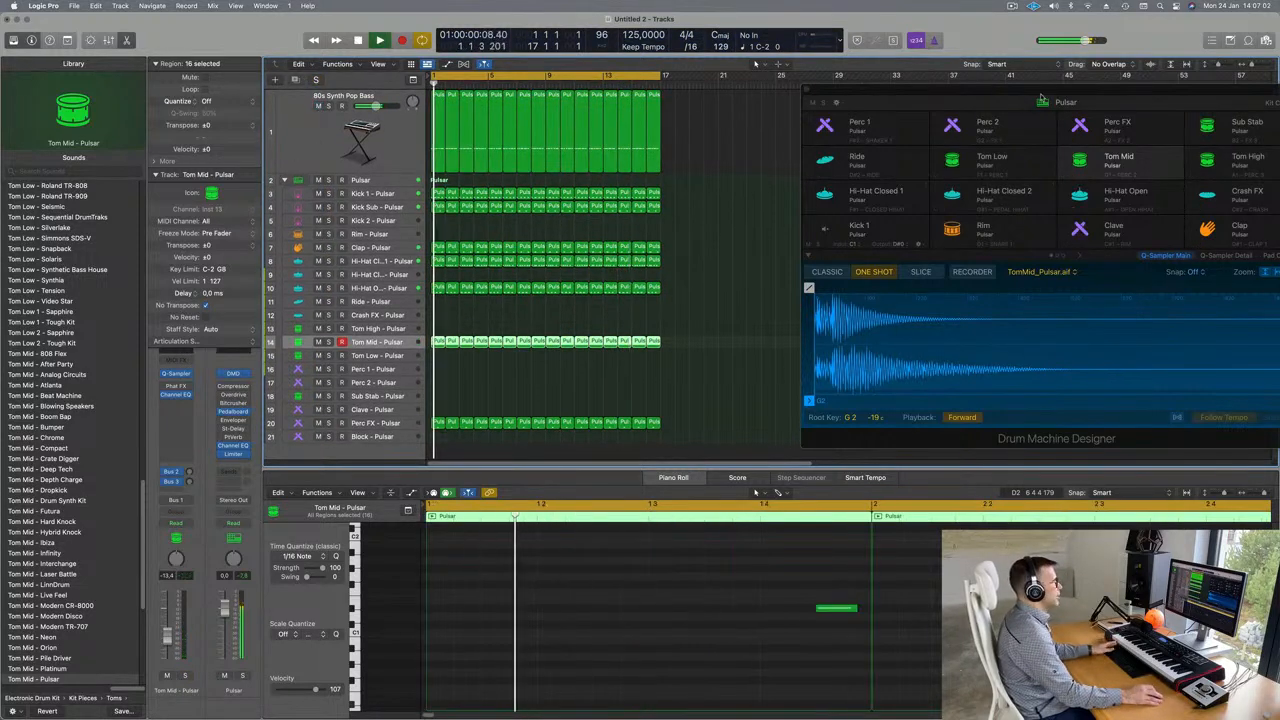
- Close the Pulsar drum window, add a Channel EQ to the 80s Synth Pop Bass track and adjust its 75 Hz low-shelf gain
{"action": "left_click", "coordinate": [807, 90]}
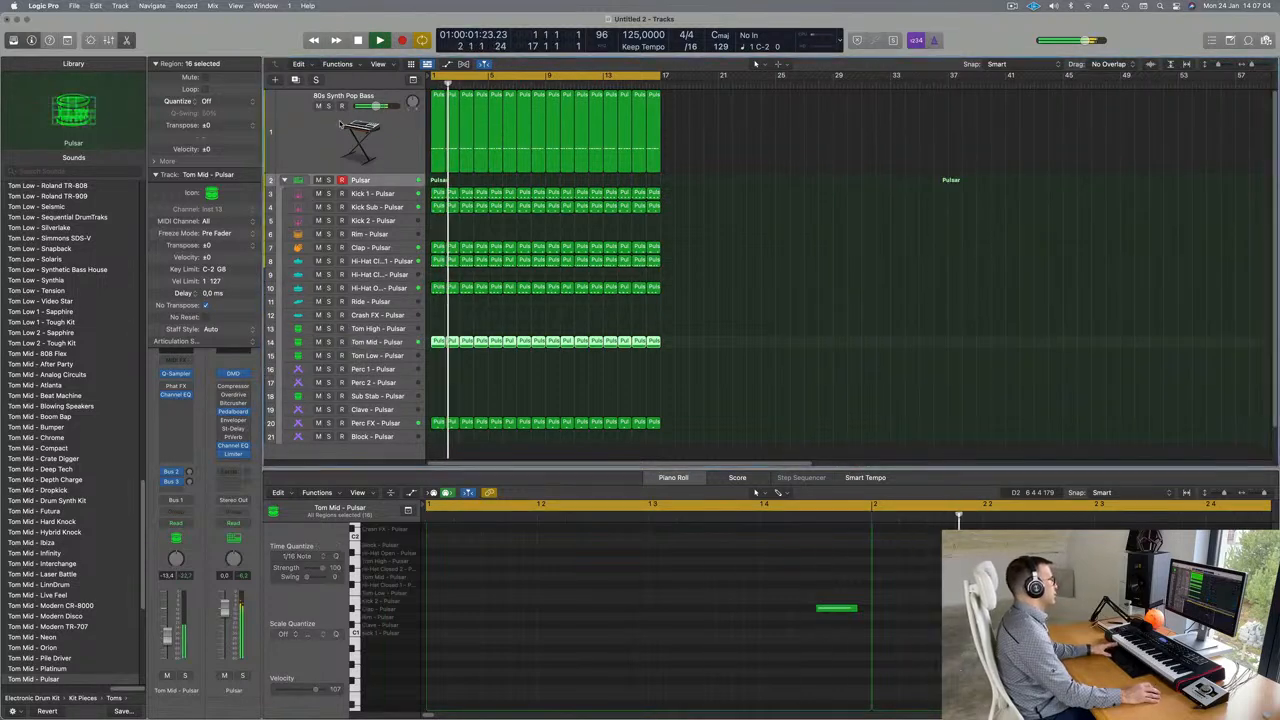
{"action": "key", "text": "Return"}
{"action": "left_click", "coordinate": [298, 121]}
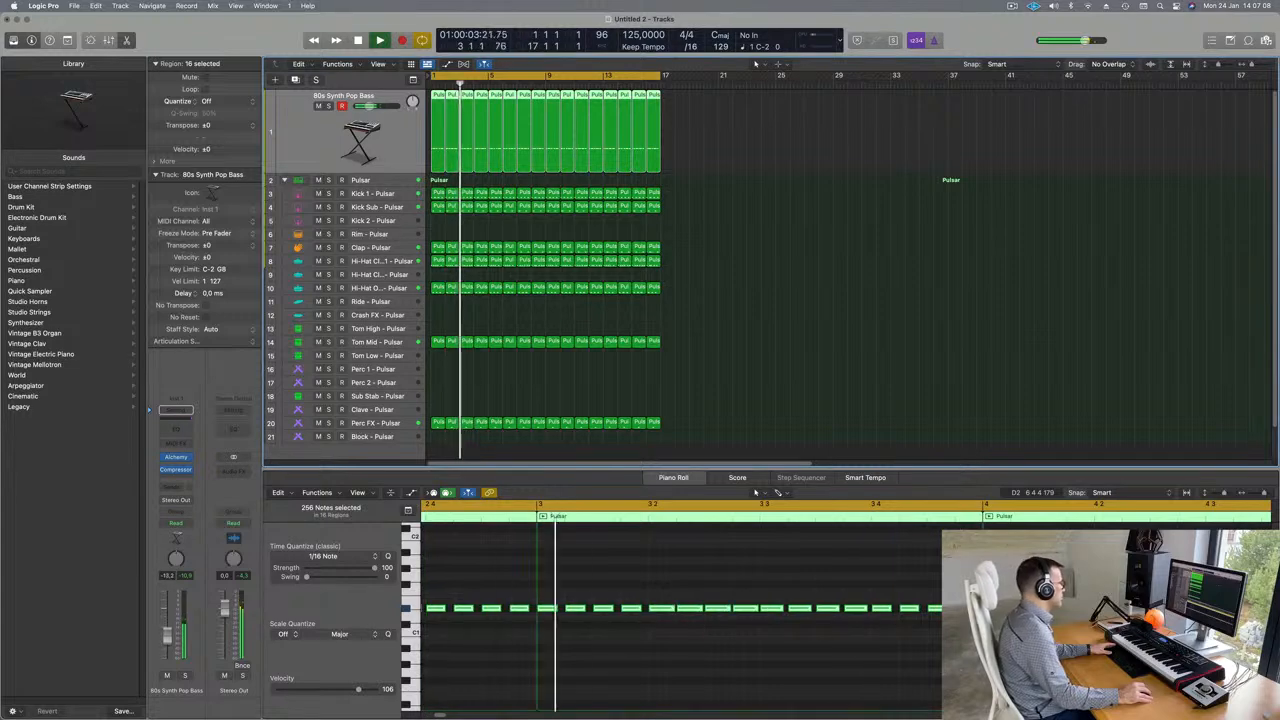
{"action": "key", "text": "Return"}
{"action": "left_click", "coordinate": [178, 426]}
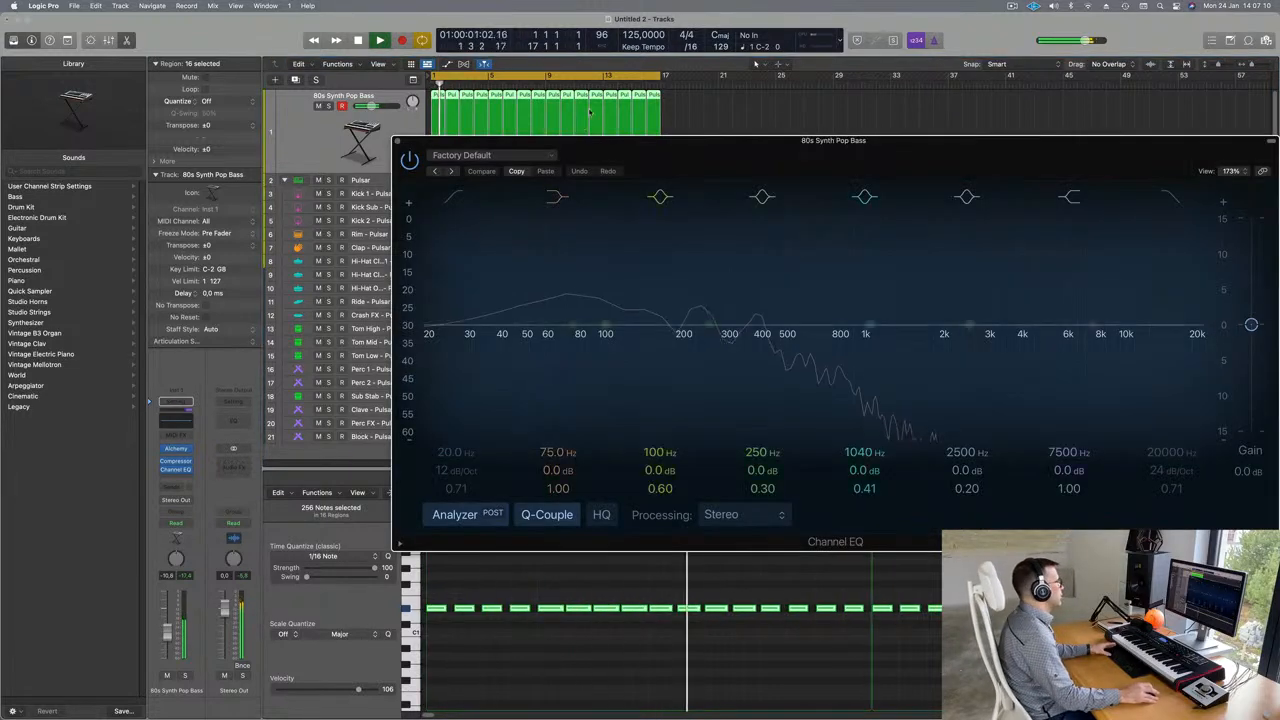
{"action": "left_click_drag", "start_coordinate": [551, 470], "coordinate": [531, 418]}
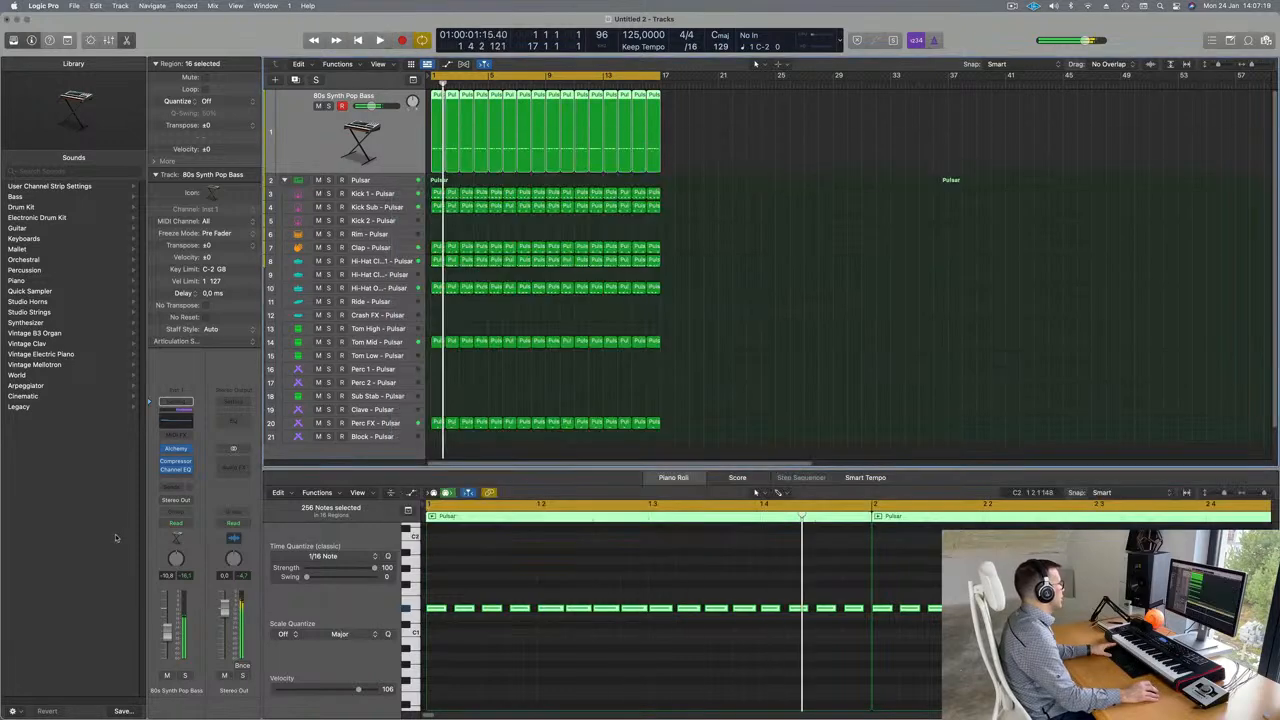
{"action": "key", "text": "space"}
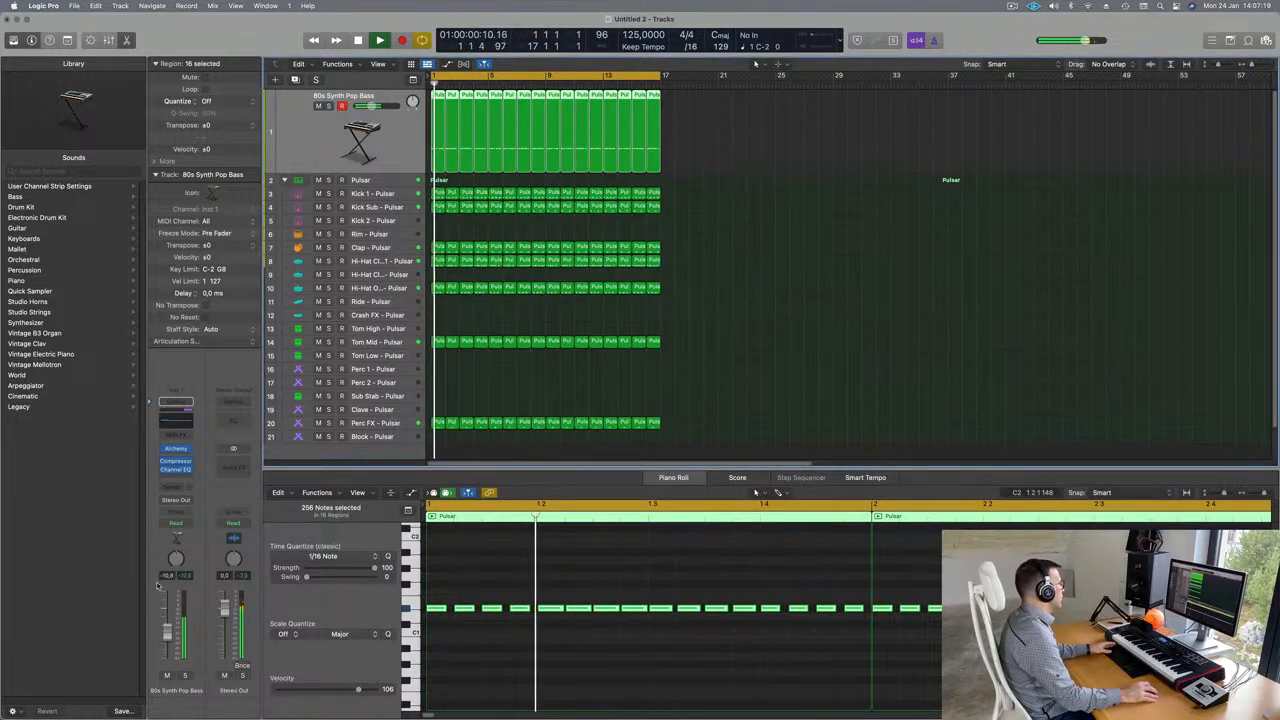
- Check the bass track's Compressor against the playing groove and raise the bass track's volume
{"action": "left_click", "coordinate": [176, 462]}
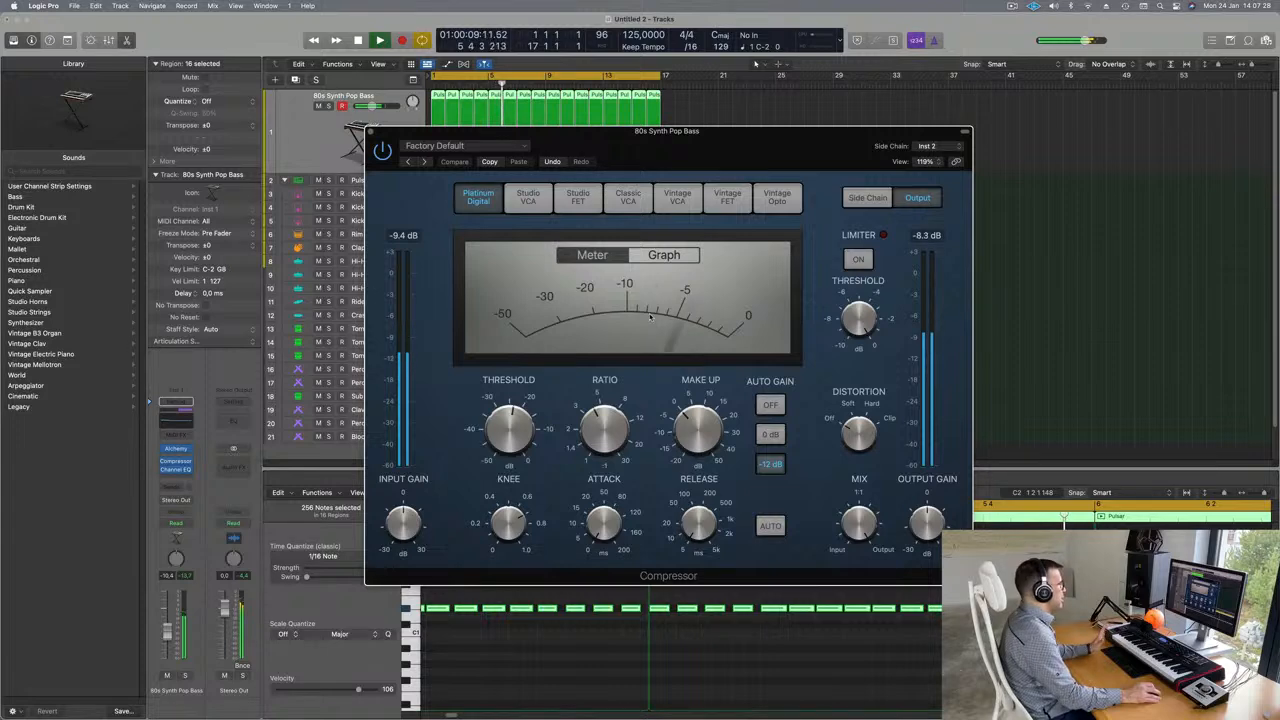
{"action": "left_click", "coordinate": [370, 132]}
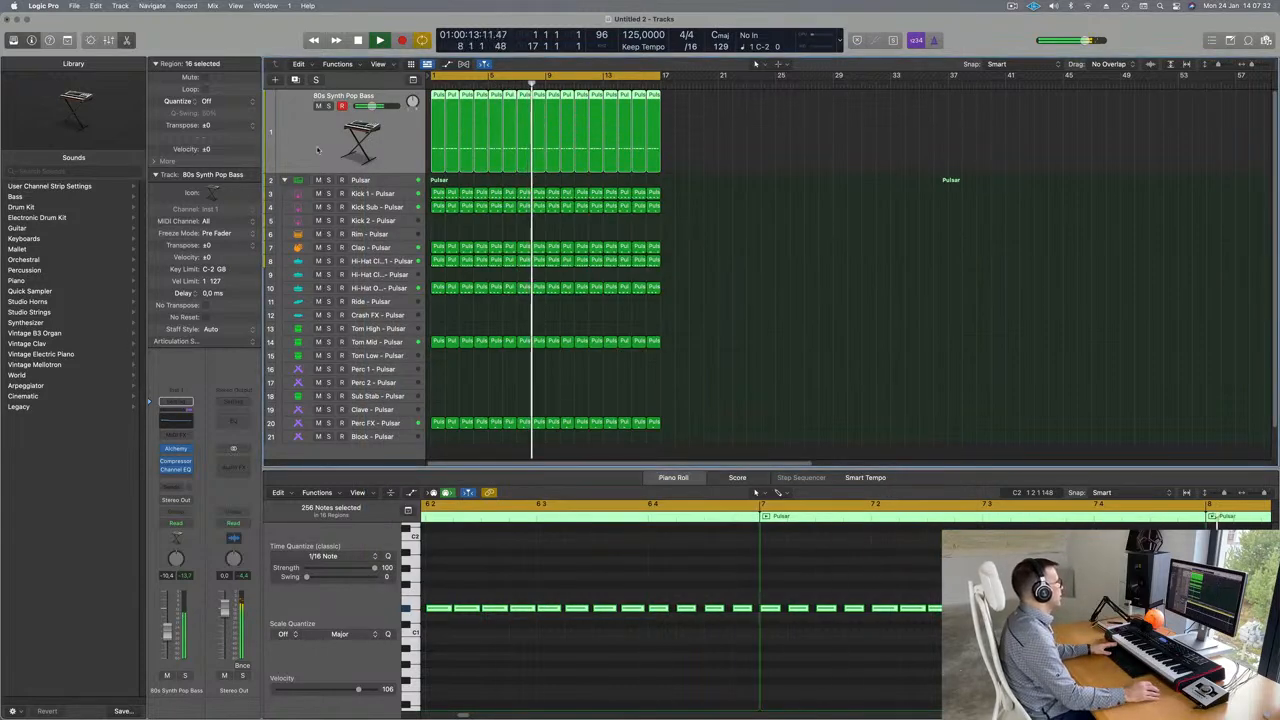
{"action": "key", "text": "Return"}
{"action": "key", "text": "Return"}
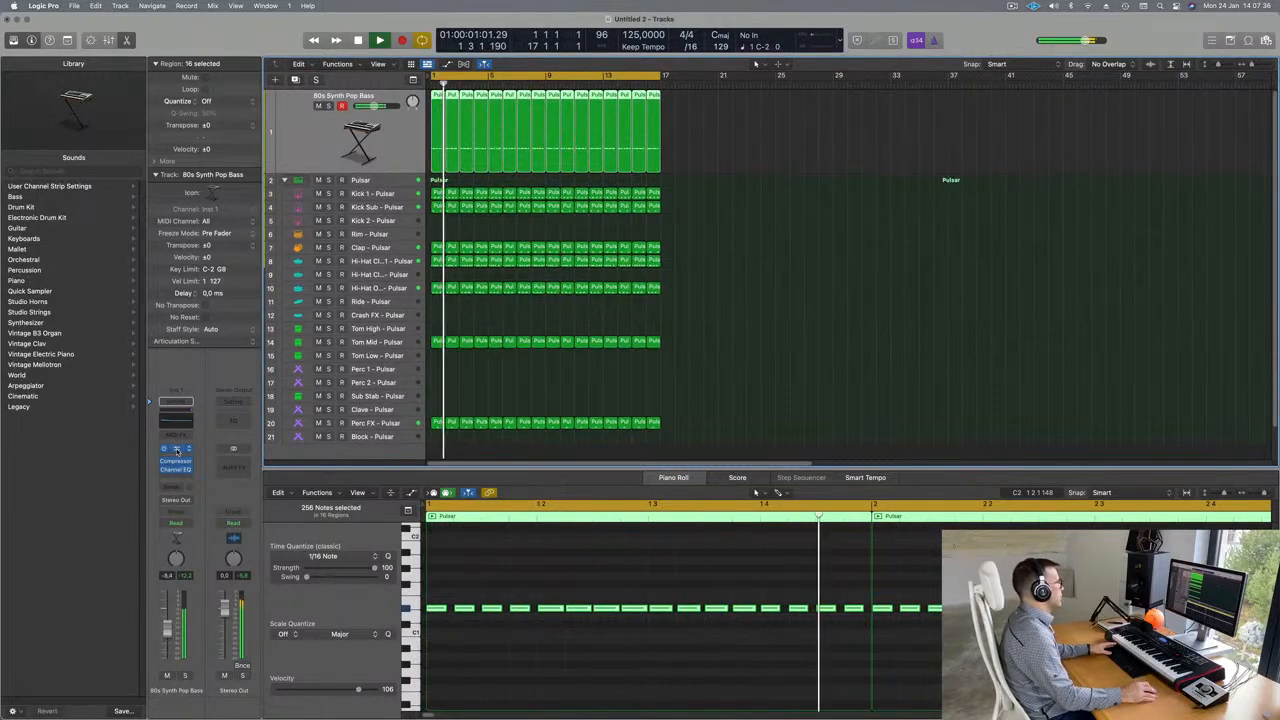
- Adjust the LP Envelope of the bass track's Alchemy synth and set its Filter Decay to 41.7 %
{"action": "left_click", "coordinate": [176, 449]}
{"action": "left_click_drag", "start_coordinate": [1026, 157], "coordinate": [696, 163]}
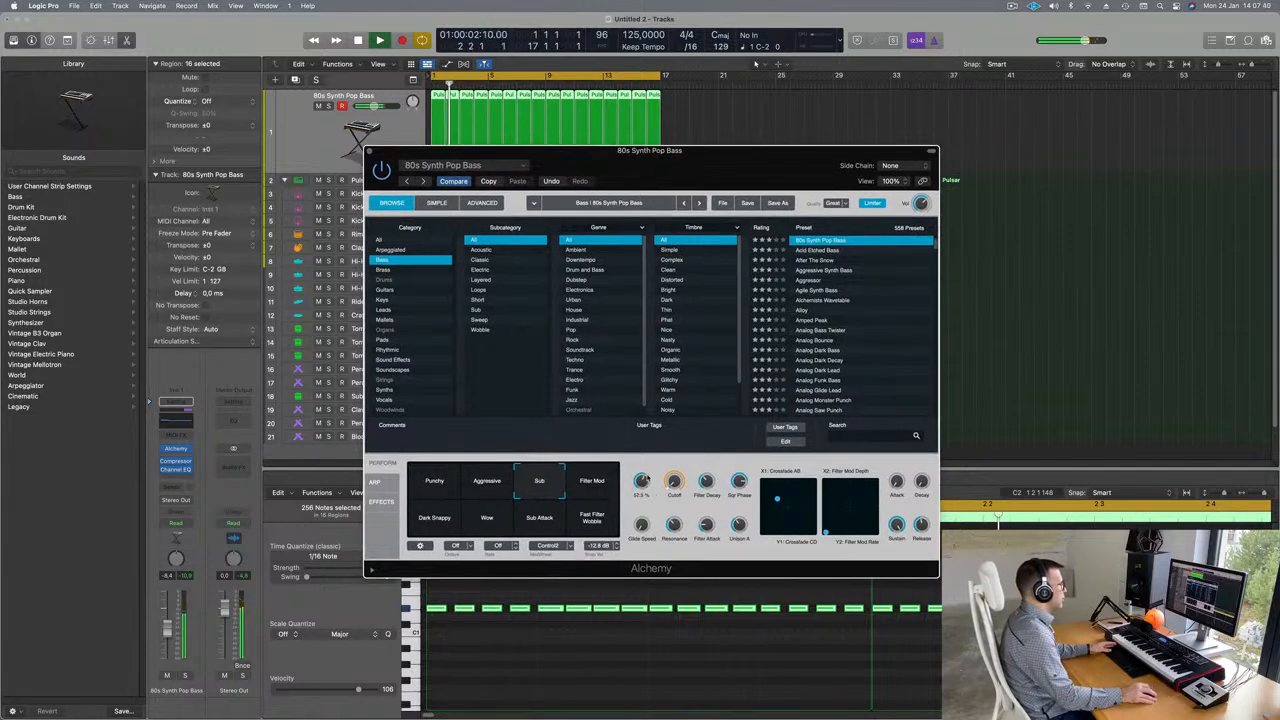
{"action": "left_click_drag", "start_coordinate": [646, 483], "coordinate": [660, 487]}
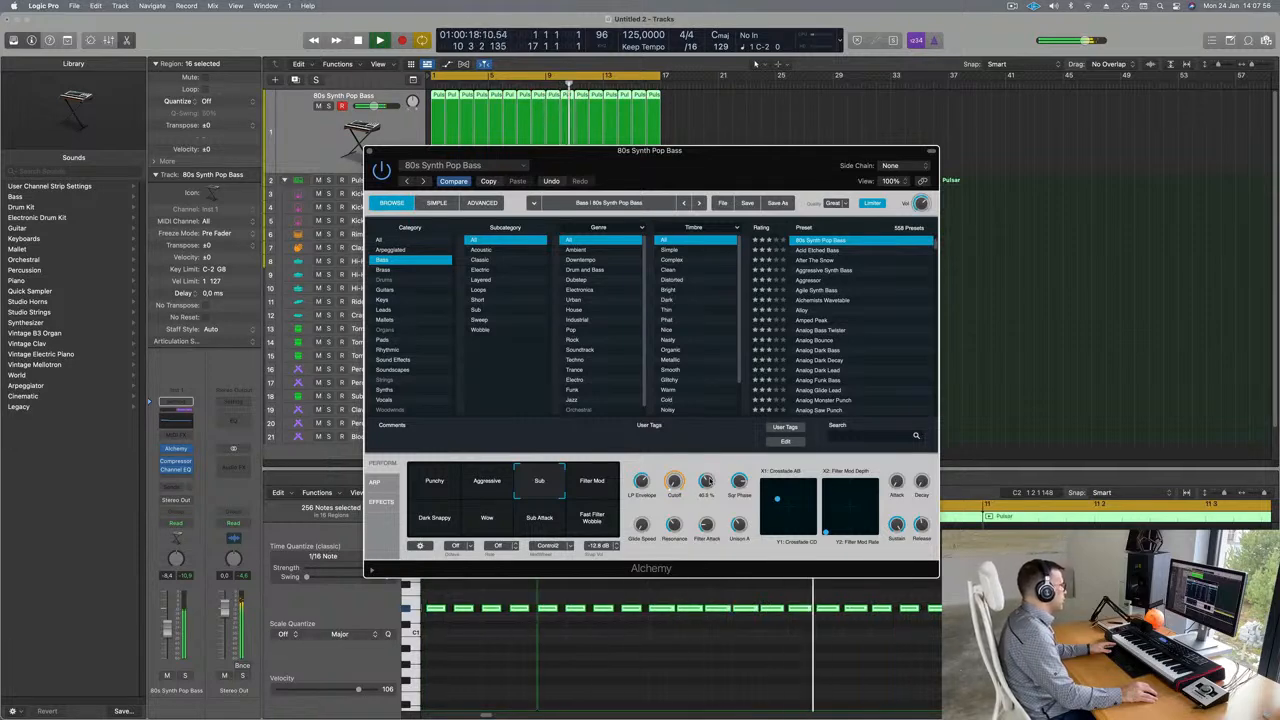
{"action": "left_click_drag", "start_coordinate": [713, 159], "coordinate": [745, 209]}
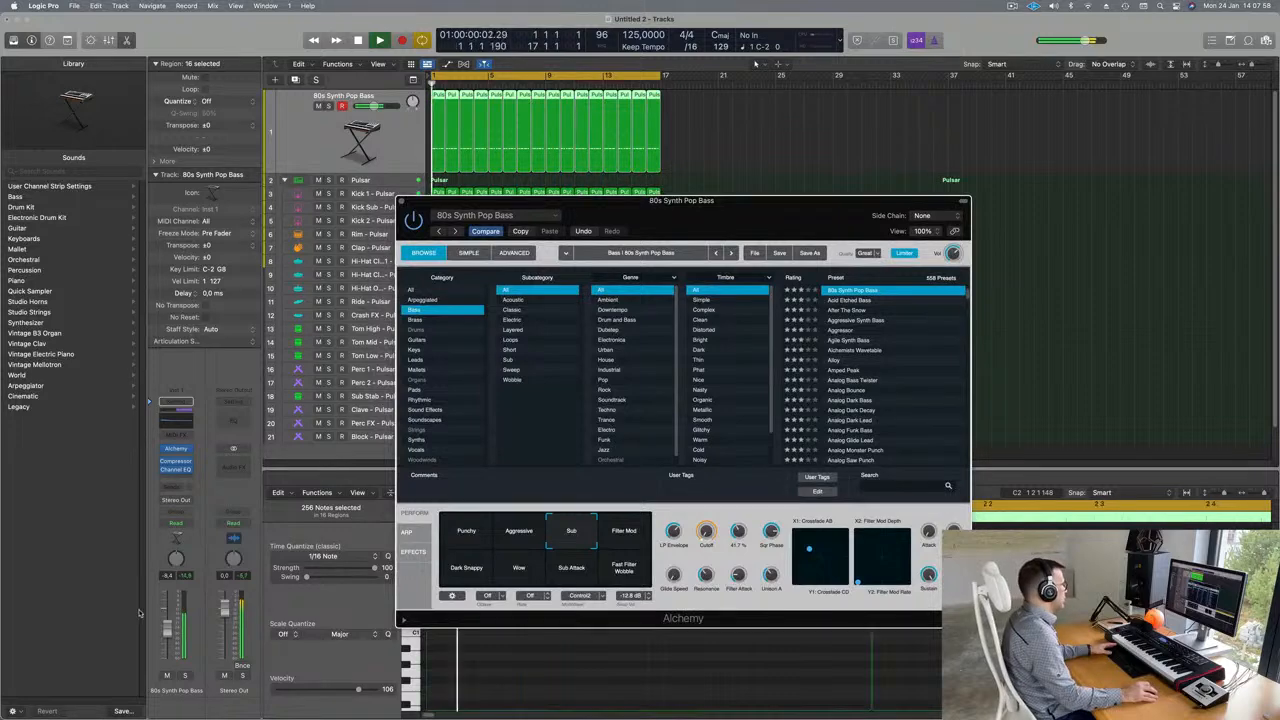
- Fine-tune Alchemy's LP Envelope, move the synth window clear of the track list and replay from the beginning
{"action": "left_click", "coordinate": [362, 135]}
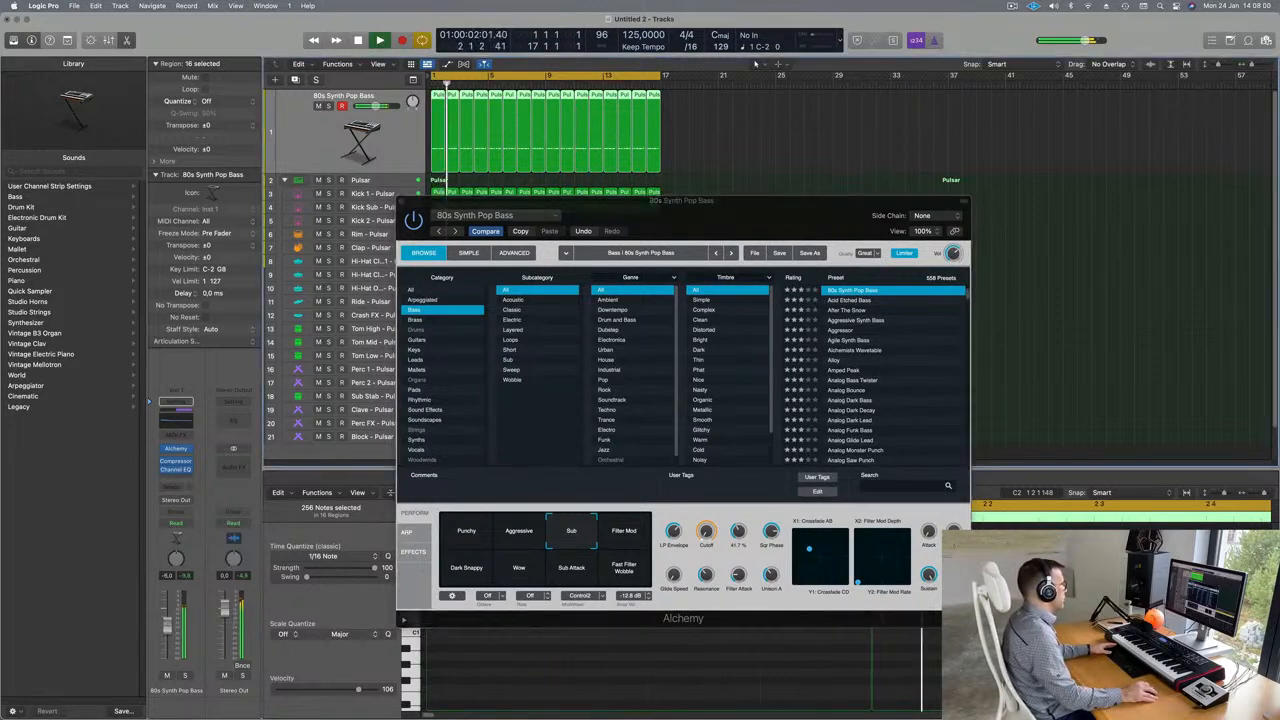
{"action": "left_click_drag", "start_coordinate": [648, 223], "coordinate": [705, 189]}
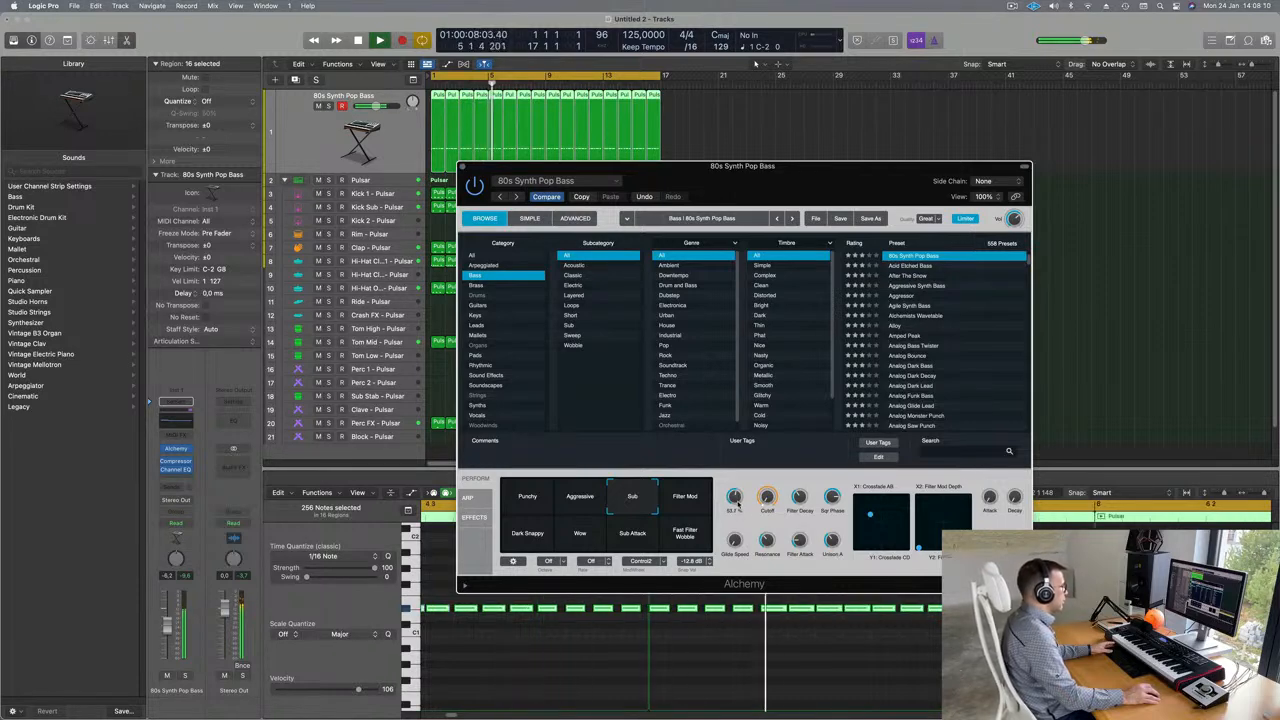
{"action": "left_click_drag", "start_coordinate": [826, 167], "coordinate": [1025, 100]}
{"action": "key", "text": "Return"}
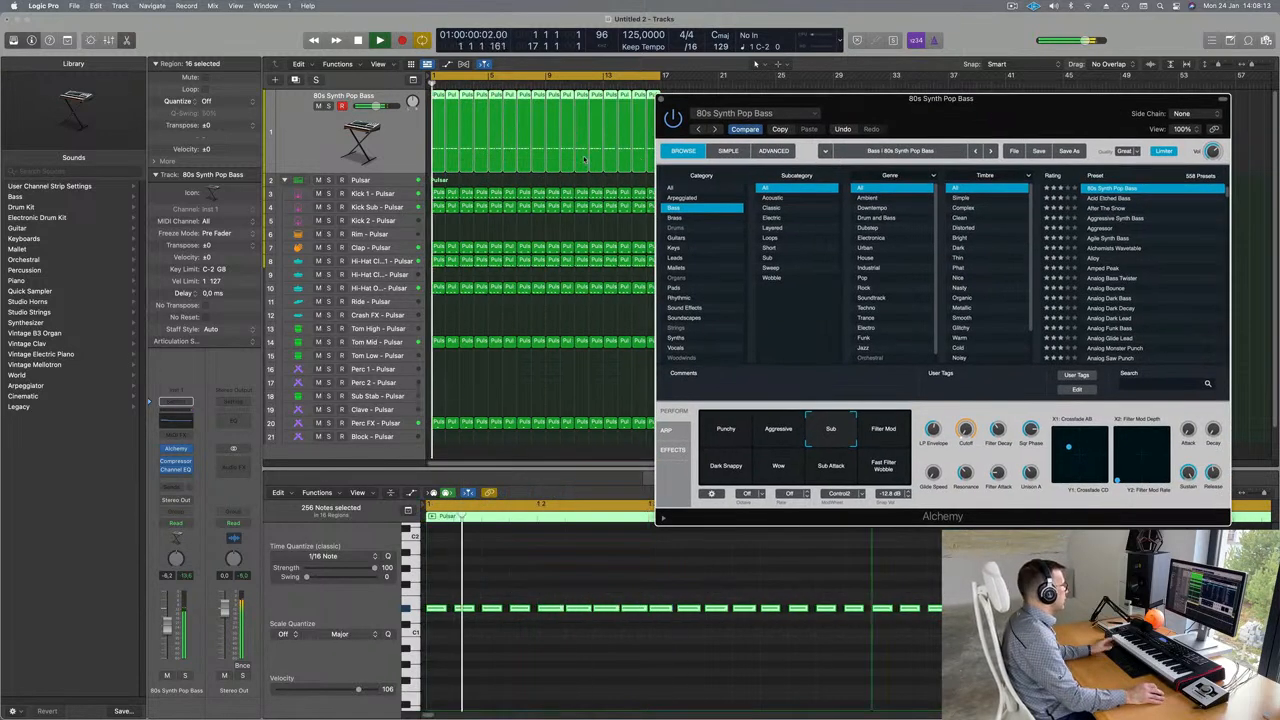
- Lower the volumes of the Hi-Hat Closed 1 and Hi-Hat Open tracks slightly and restart playback
{"action": "left_click", "coordinate": [382, 262]}
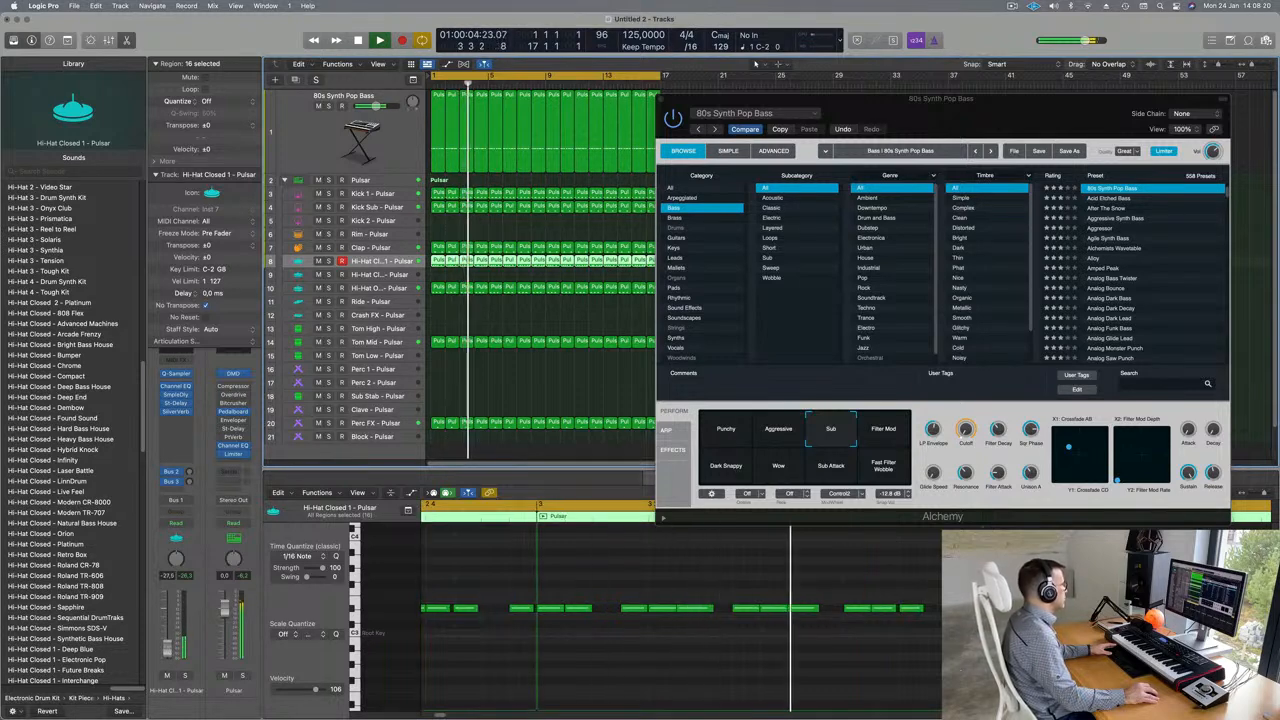
{"action": "left_click", "coordinate": [397, 288]}
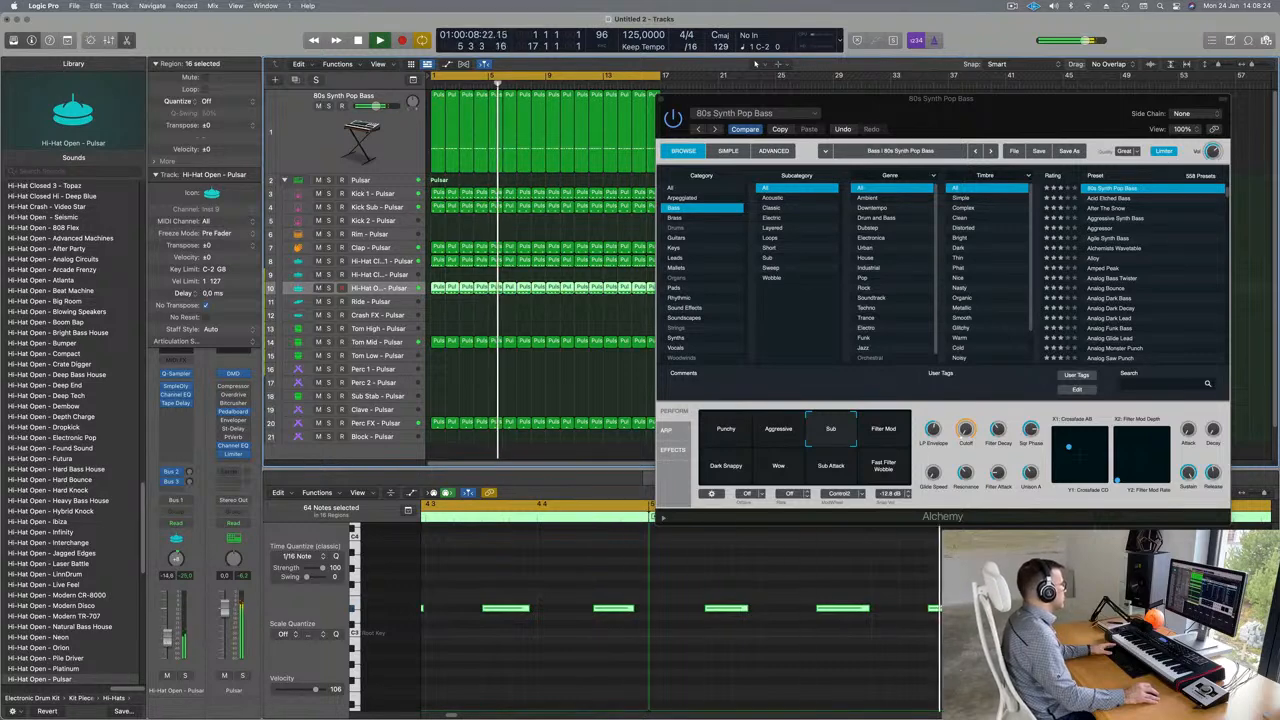
{"action": "key", "text": "Return"}
- Boost the 75 Hz low shelf by 4.6 dB in the Kick 1 track's Channel EQ
{"action": "left_click", "coordinate": [388, 194]}
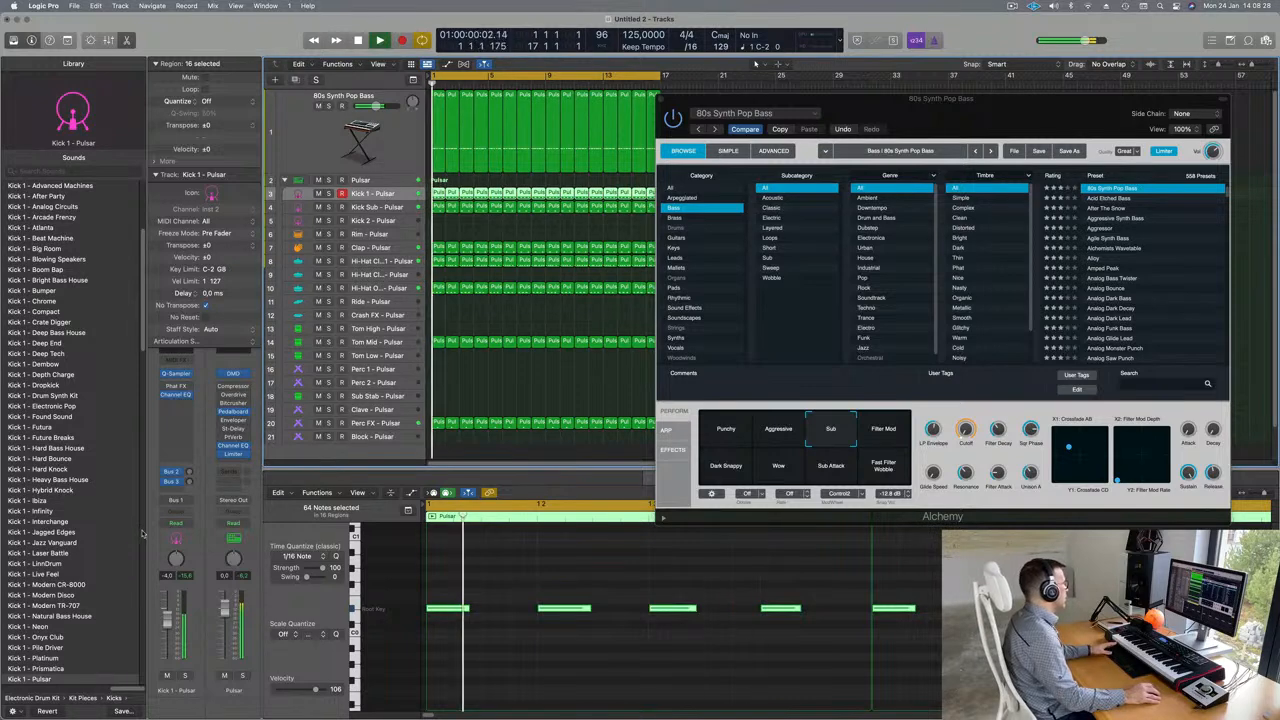
{"action": "left_click", "coordinate": [175, 174]}
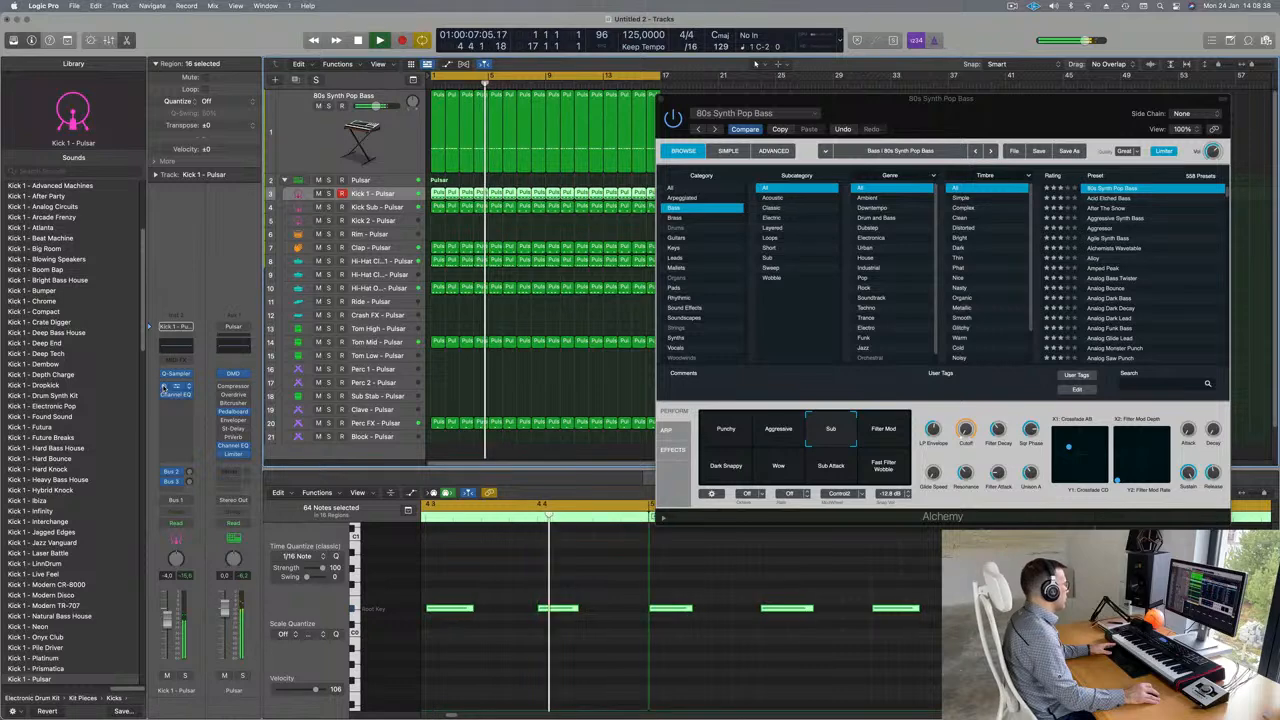
{"action": "left_click", "coordinate": [176, 395]}
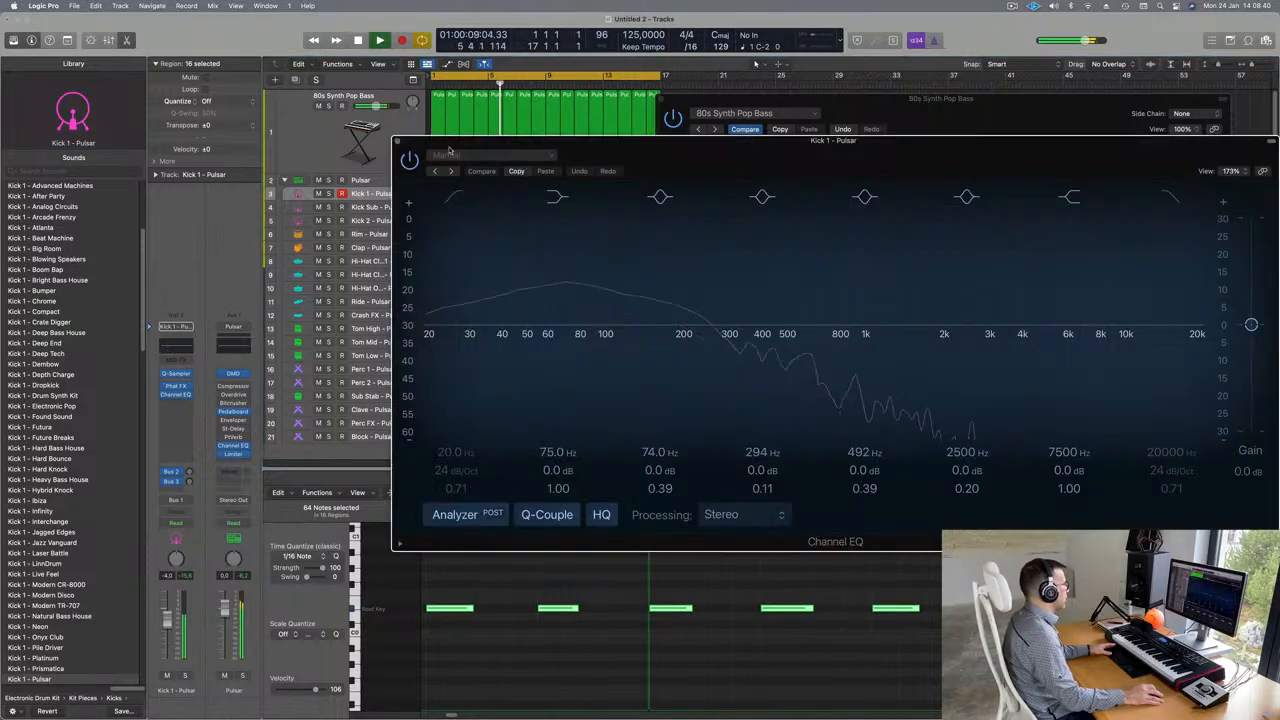
{"action": "key", "text": "Return"}
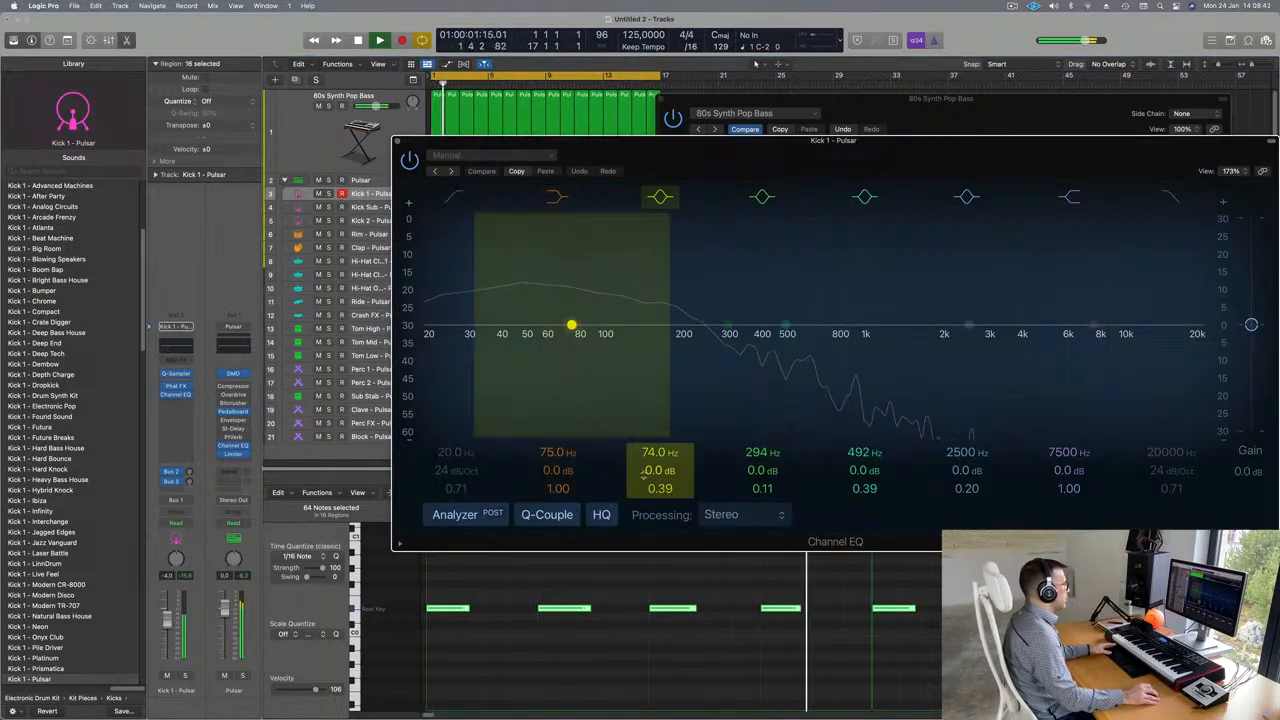
{"action": "left_click_drag", "start_coordinate": [588, 475], "coordinate": [588, 455]}
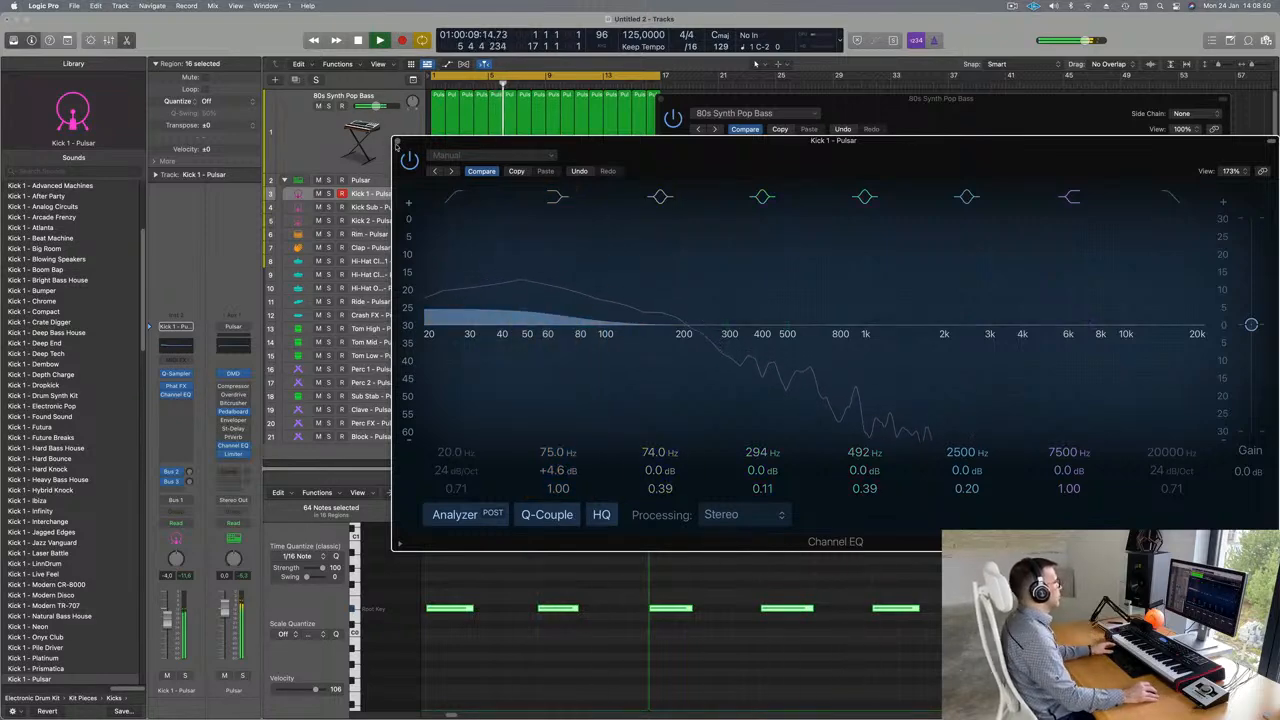
- Close the Channel EQ and Alchemy windows and deselect all regions in the arrangement
{"action": "left_click", "coordinate": [397, 143]}
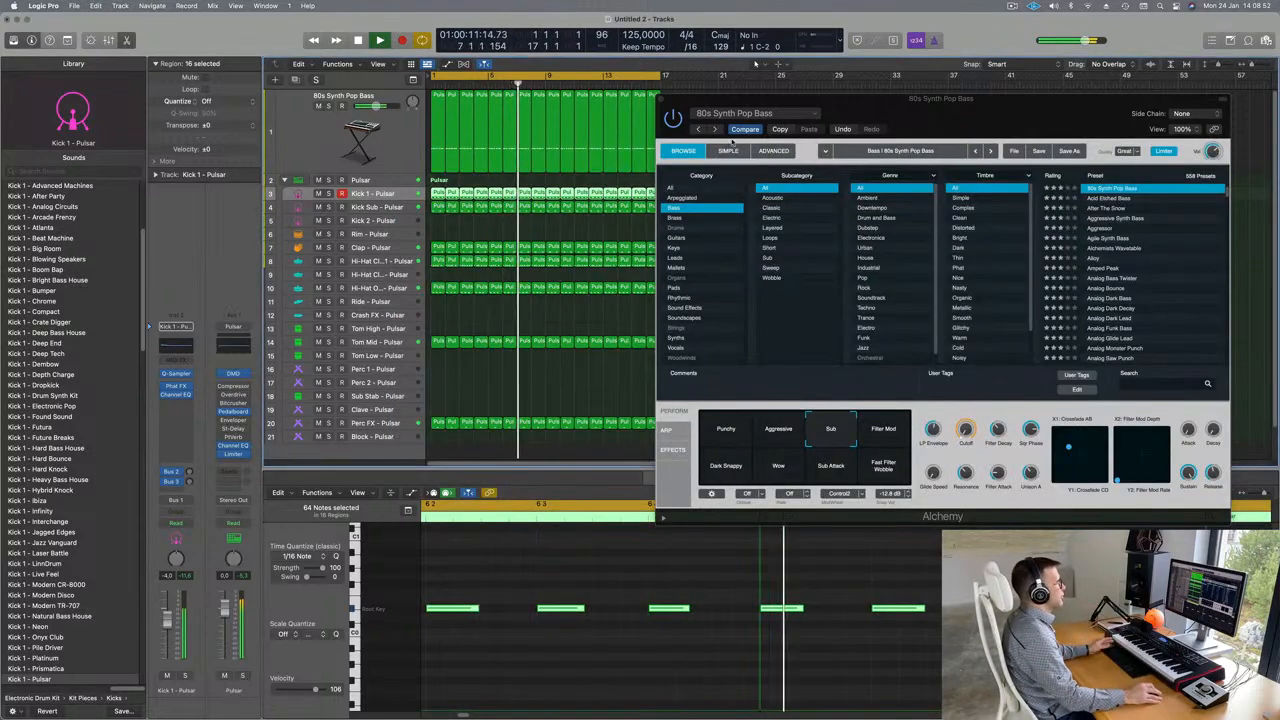
{"action": "left_click", "coordinate": [662, 99]}
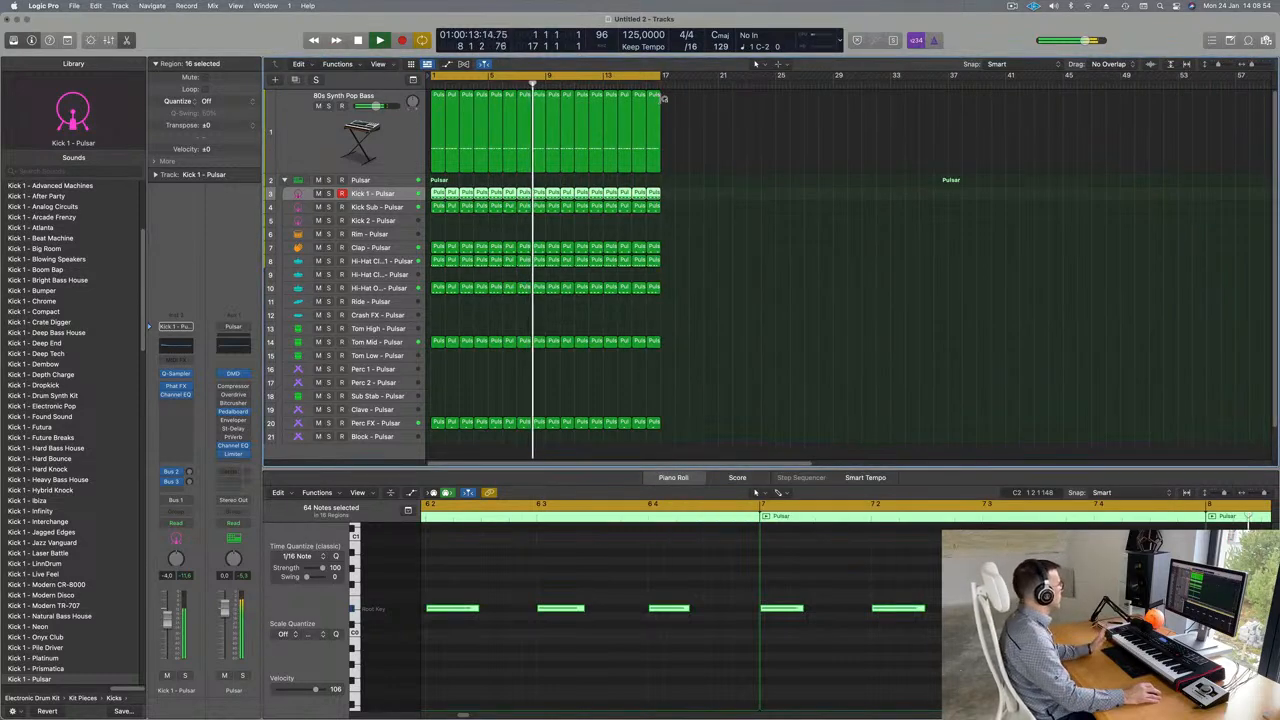
{"action": "left_click", "coordinate": [735, 258]}
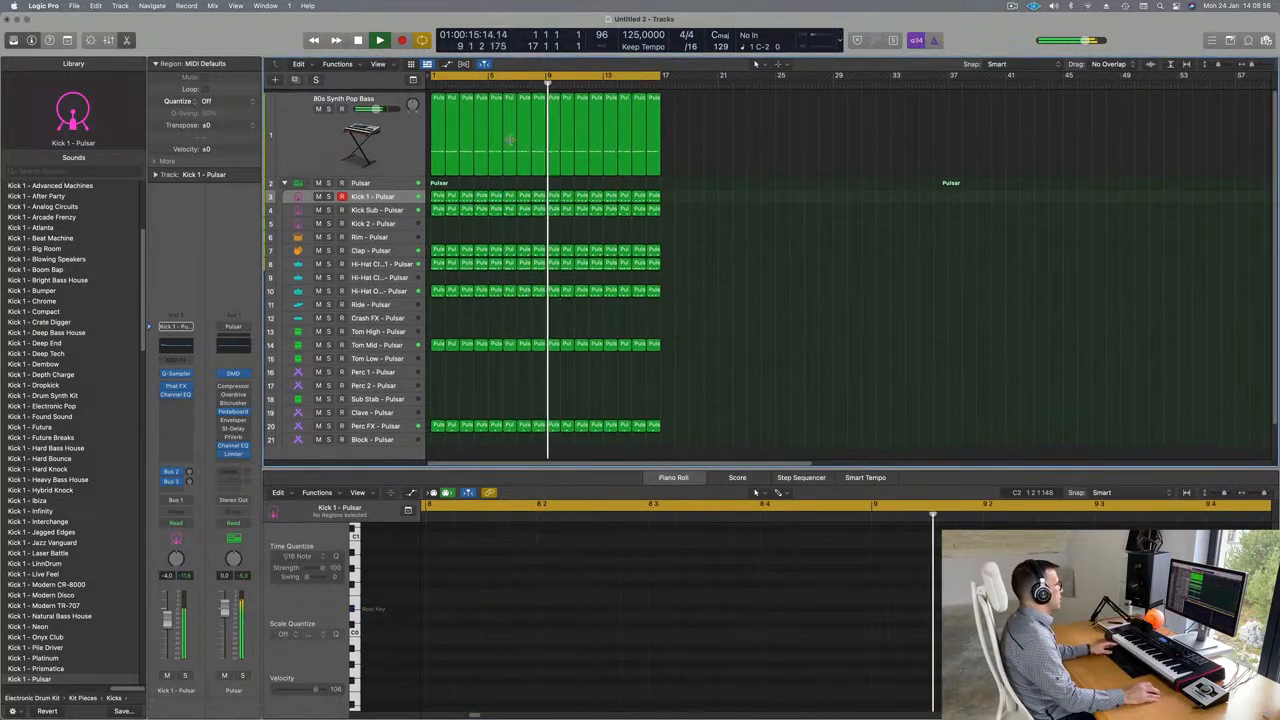
- Replay the groove from the beginning with the 80s Synth Pop Bass track selected and its regions deselected
{"action": "left_click", "coordinate": [294, 146]}
{"action": "key", "text": "Return"}
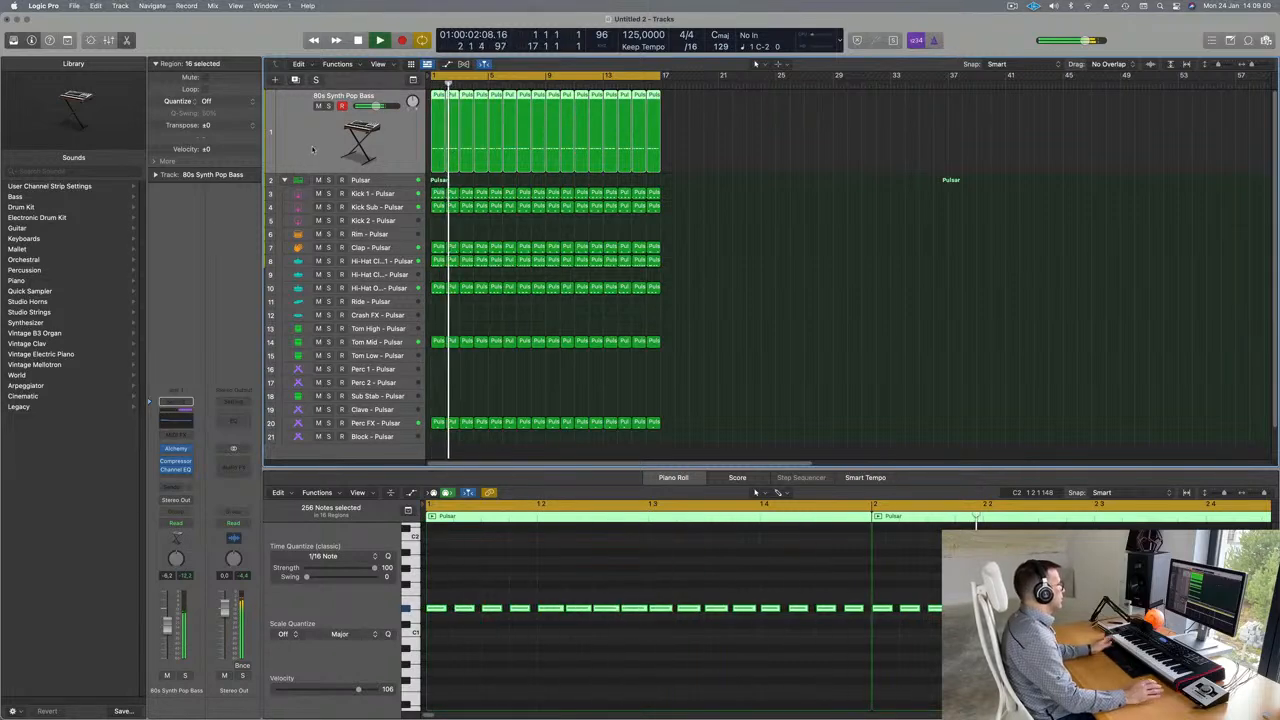
{"action": "key", "text": "Return"}
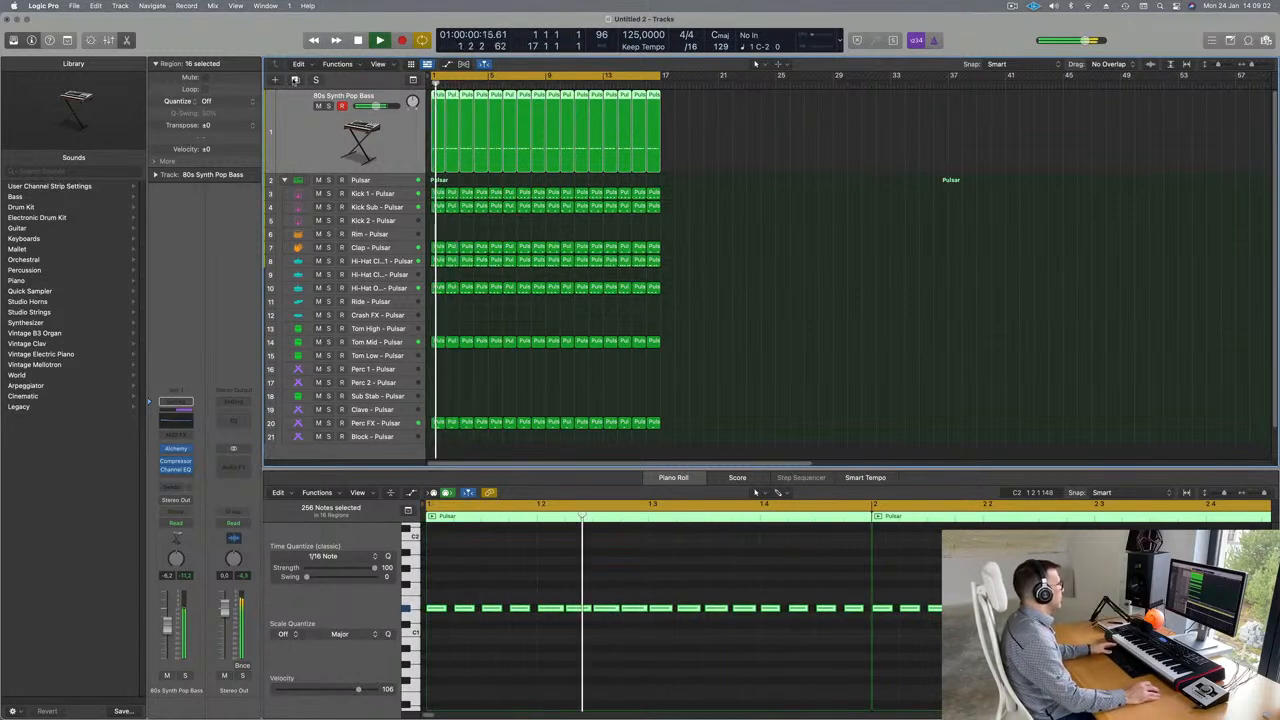
{"action": "left_click", "coordinate": [808, 145]}
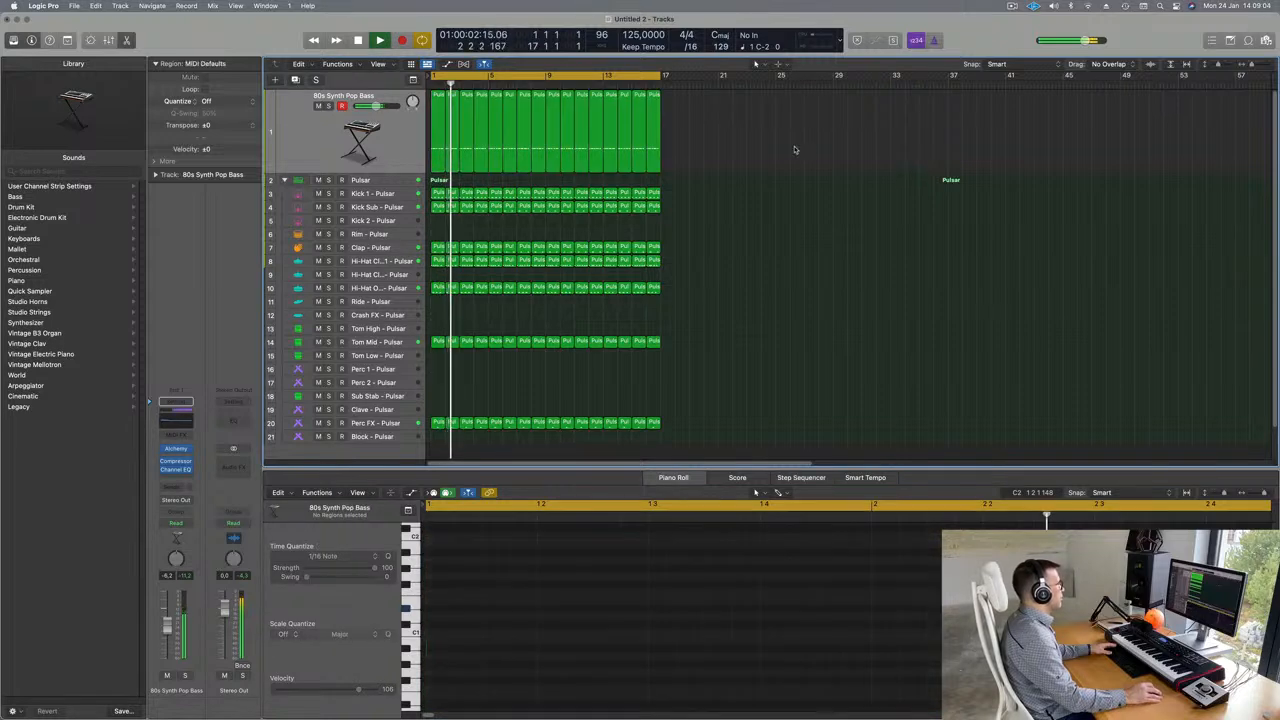
- Transpose the bass notes in bar 3 down three semitones and delete the bass regions from bar 5 onward
{"action": "left_click", "coordinate": [467, 157]}
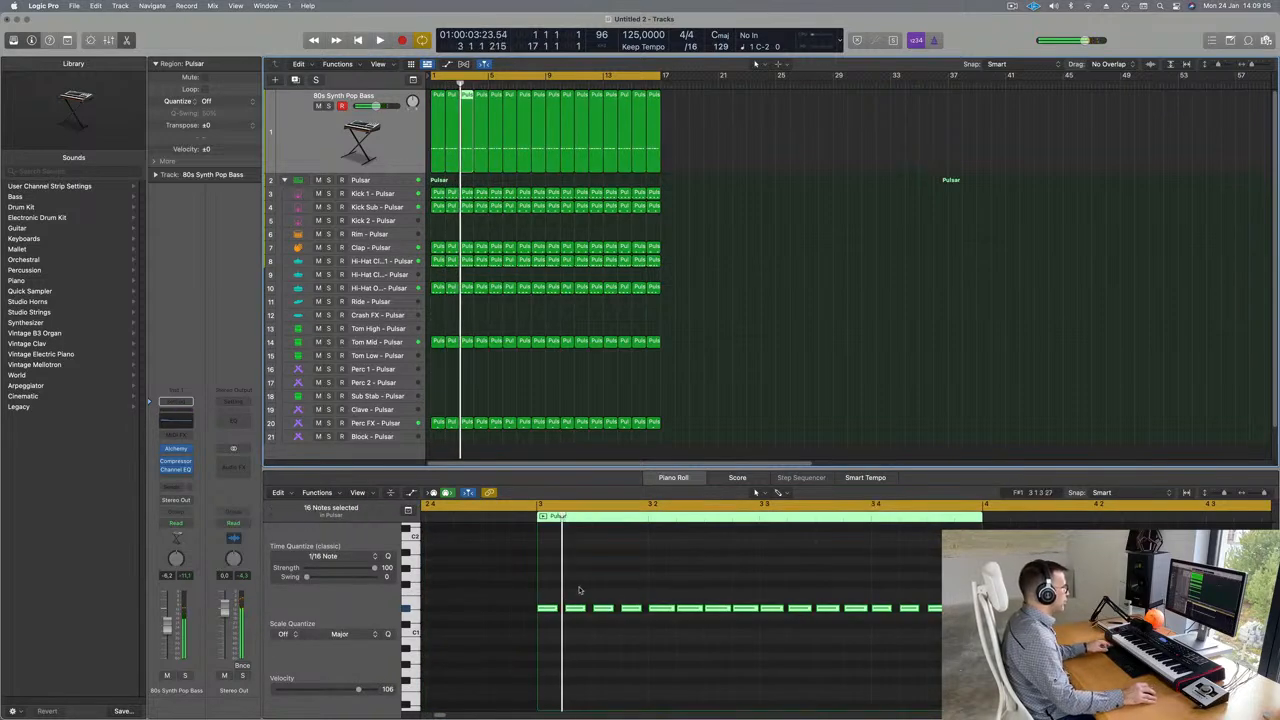
{"action": "left_click_drag", "start_coordinate": [541, 600], "coordinate": [928, 652]}
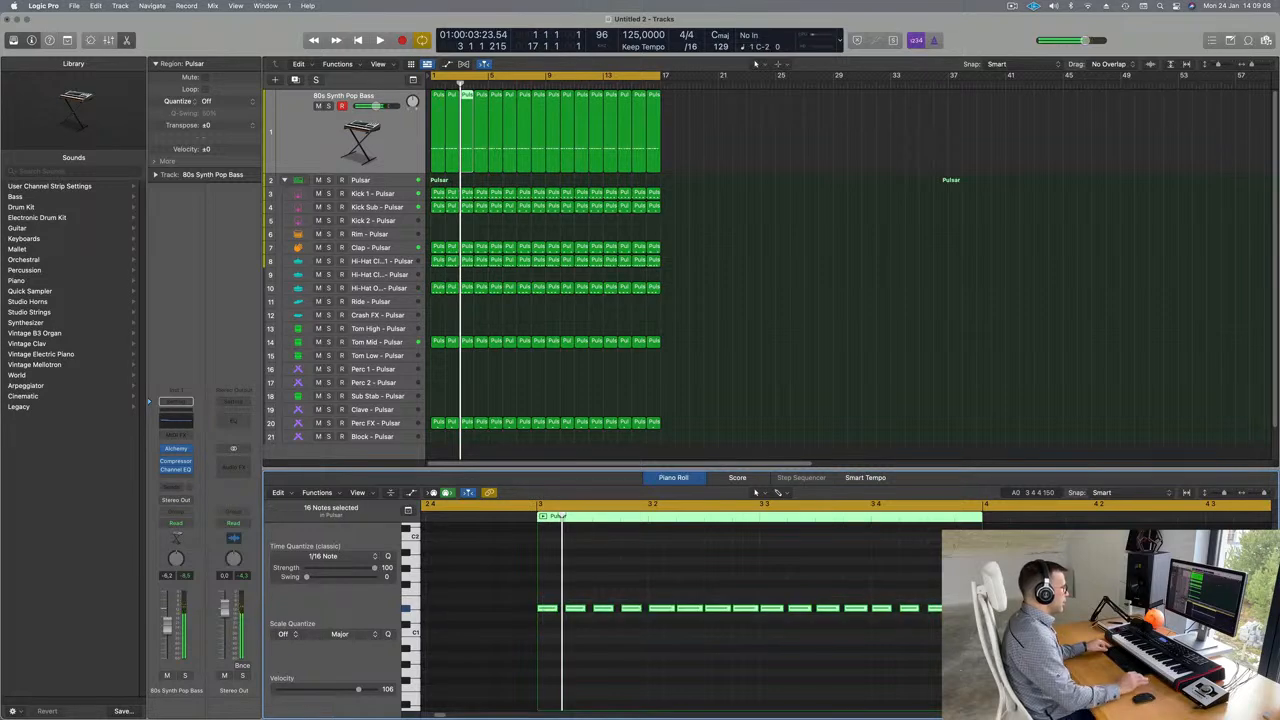
{"action": "key", "text": "alt+Down"}
{"action": "key", "text": "alt+Down"}
{"action": "key", "text": "alt+Down"}
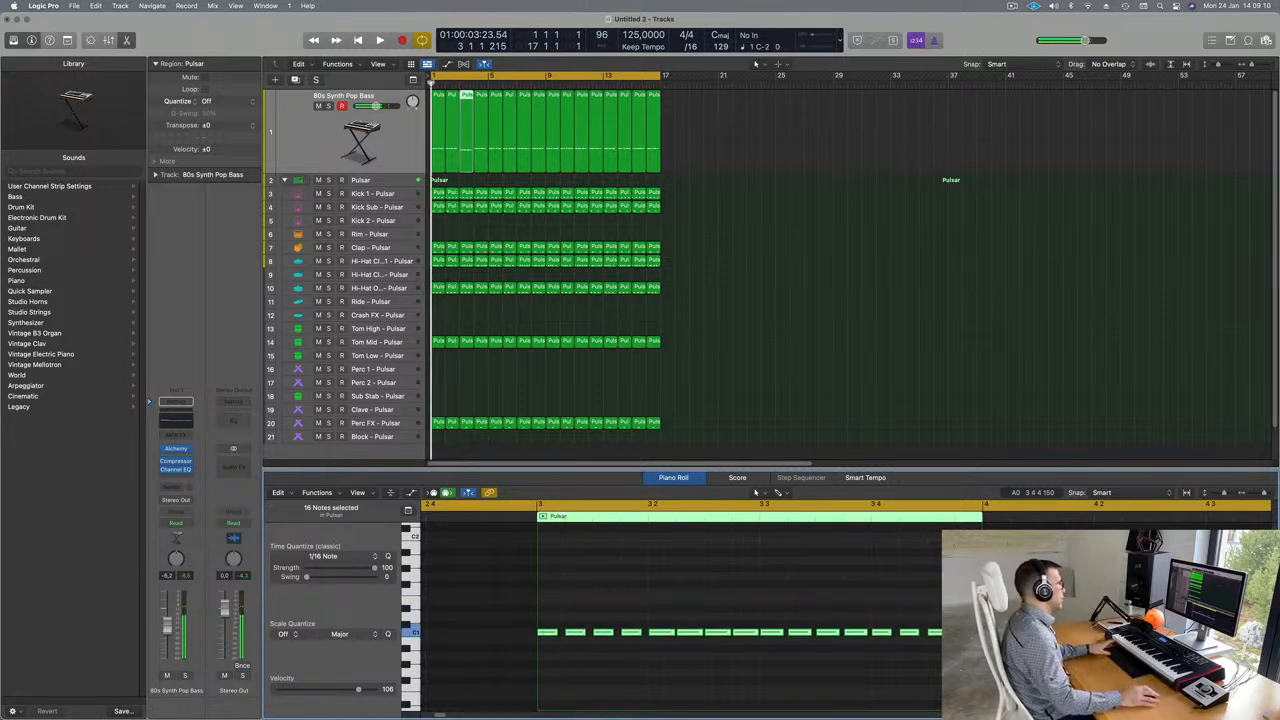
{"action": "key", "text": "space"}
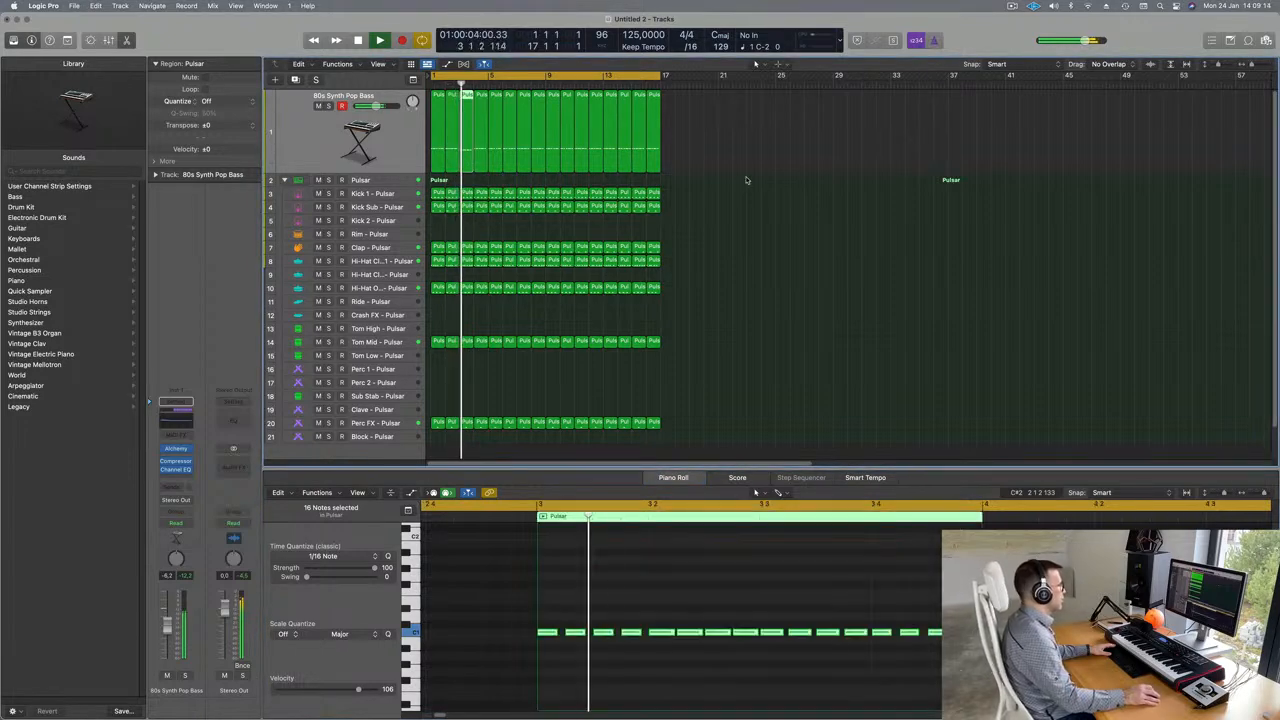
{"action": "left_click_drag", "start_coordinate": [698, 152], "coordinate": [485, 180]}
{"action": "key", "text": "Delete"}
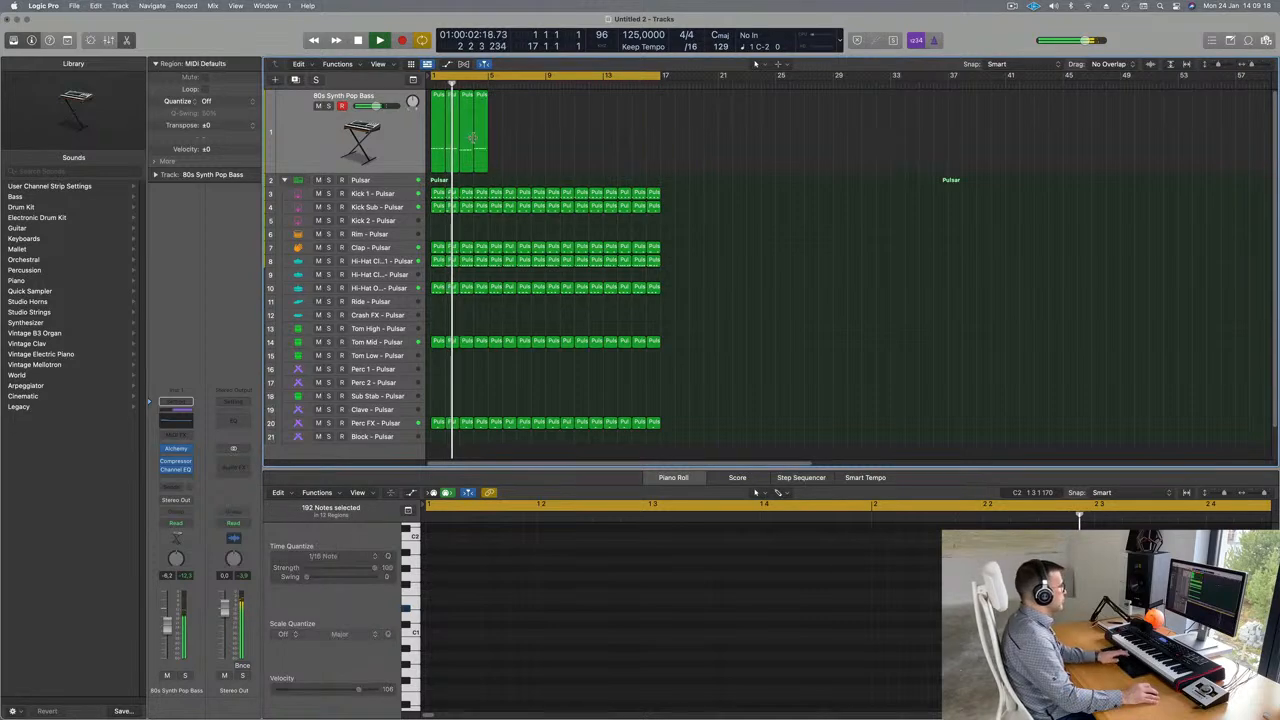
- Transpose all the bass notes in the bar 4 region down four semitones and replay from the beginning
{"action": "left_click", "coordinate": [481, 150]}
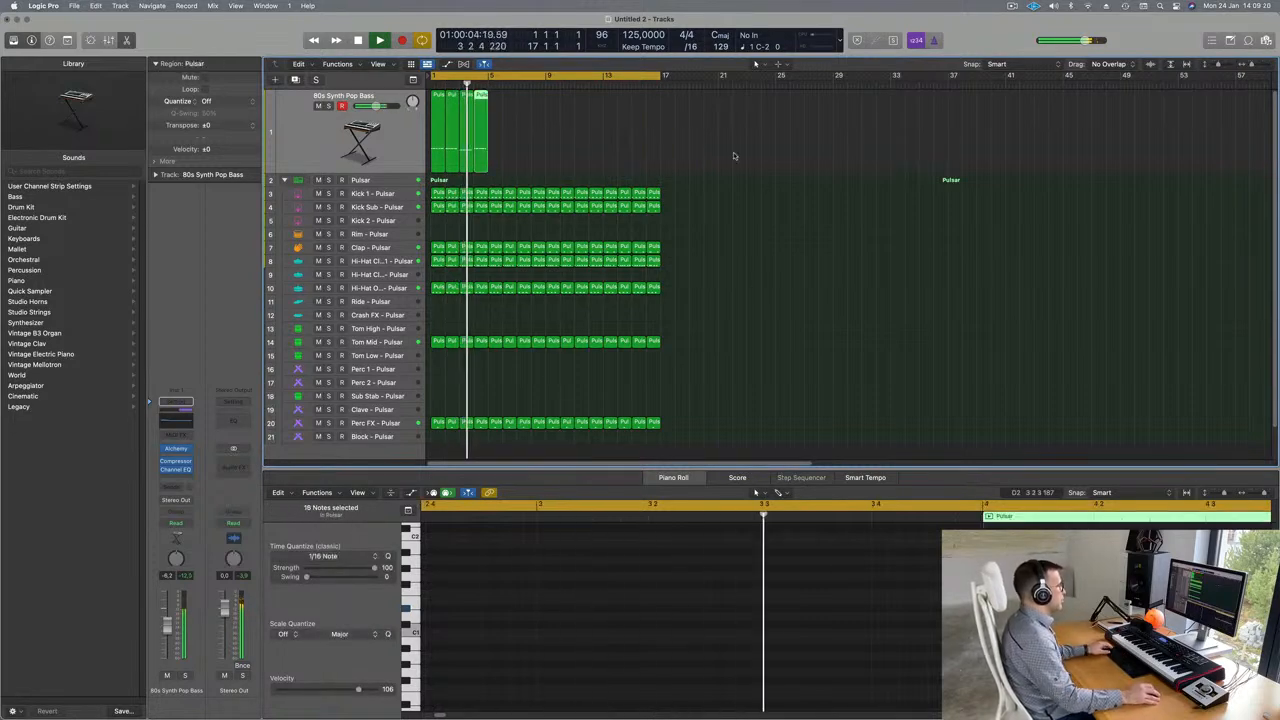
{"action": "scroll", "coordinate": [940, 606], "scroll_direction": "right", "scroll_amount": 4}
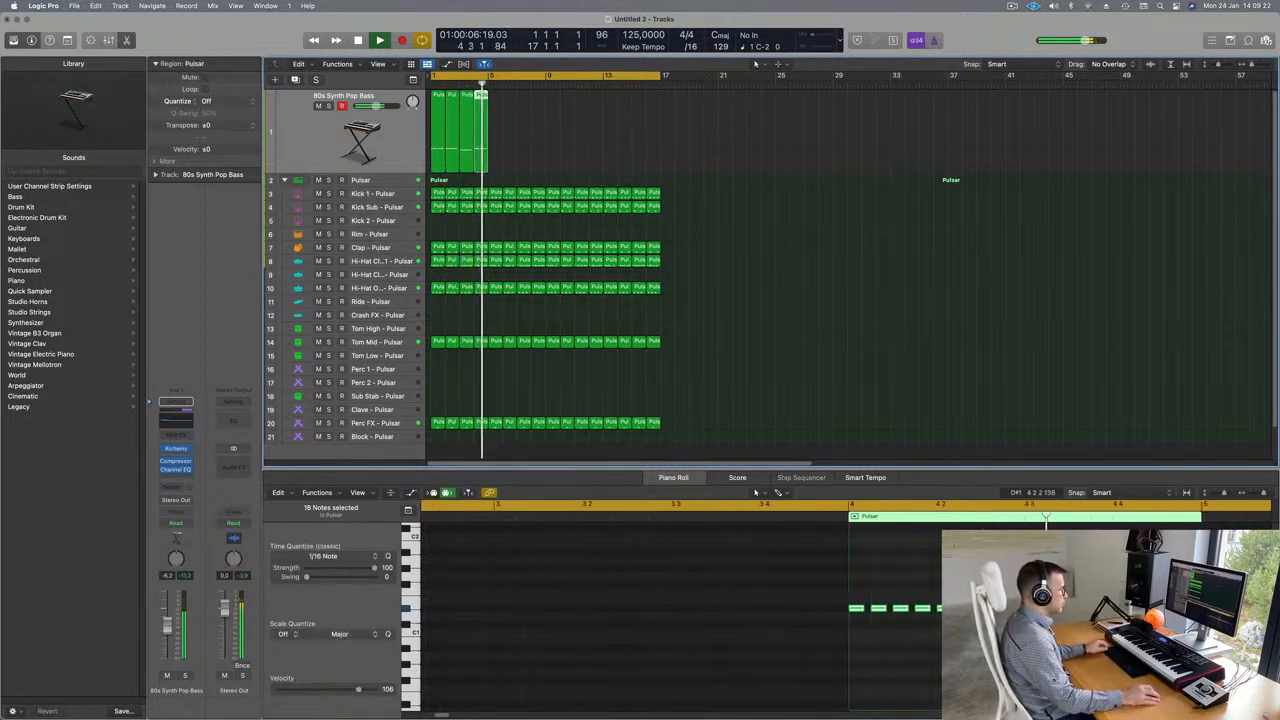
{"action": "scroll", "coordinate": [912, 600], "scroll_direction": "down", "scroll_amount": 5}
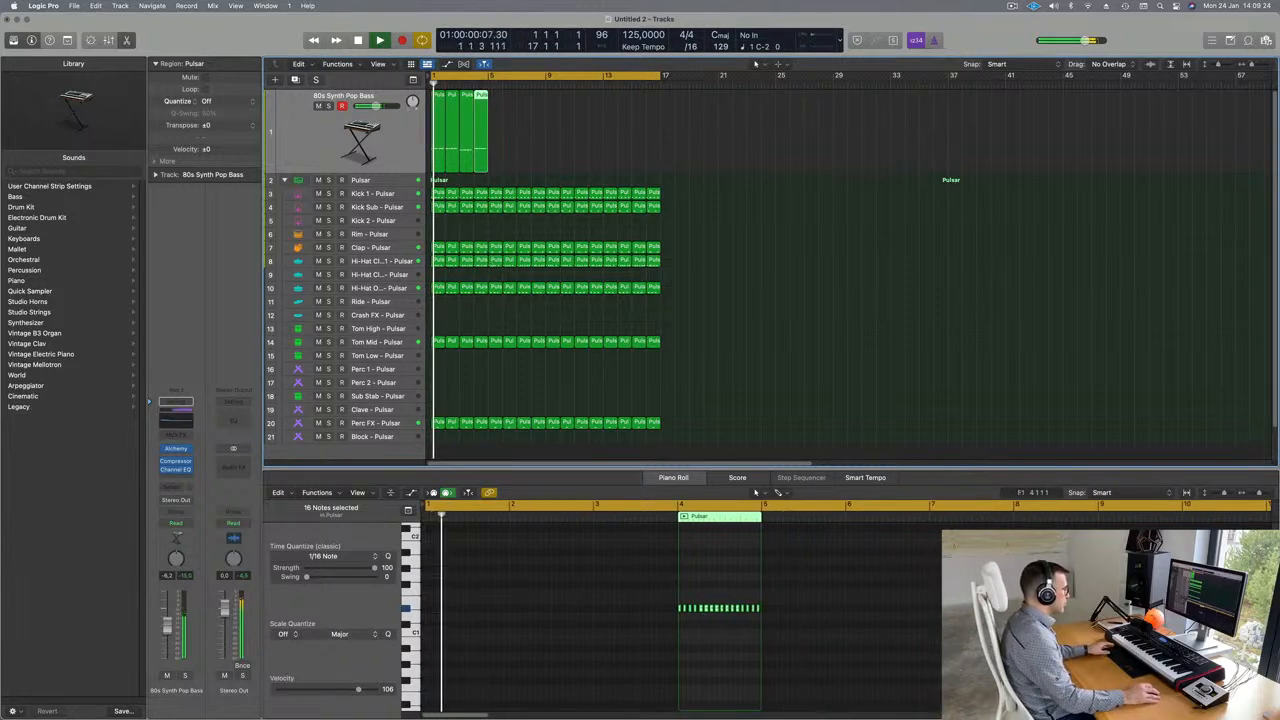
{"action": "scroll", "coordinate": [690, 608], "scroll_direction": "up", "scroll_amount": 3}
{"action": "left_click_drag", "start_coordinate": [662, 604], "coordinate": [986, 611]}
{"action": "key", "text": "alt+Down"}
{"action": "key", "text": "alt+Down"}
{"action": "key", "text": "alt+Down"}
{"action": "key", "text": "alt+Down"}
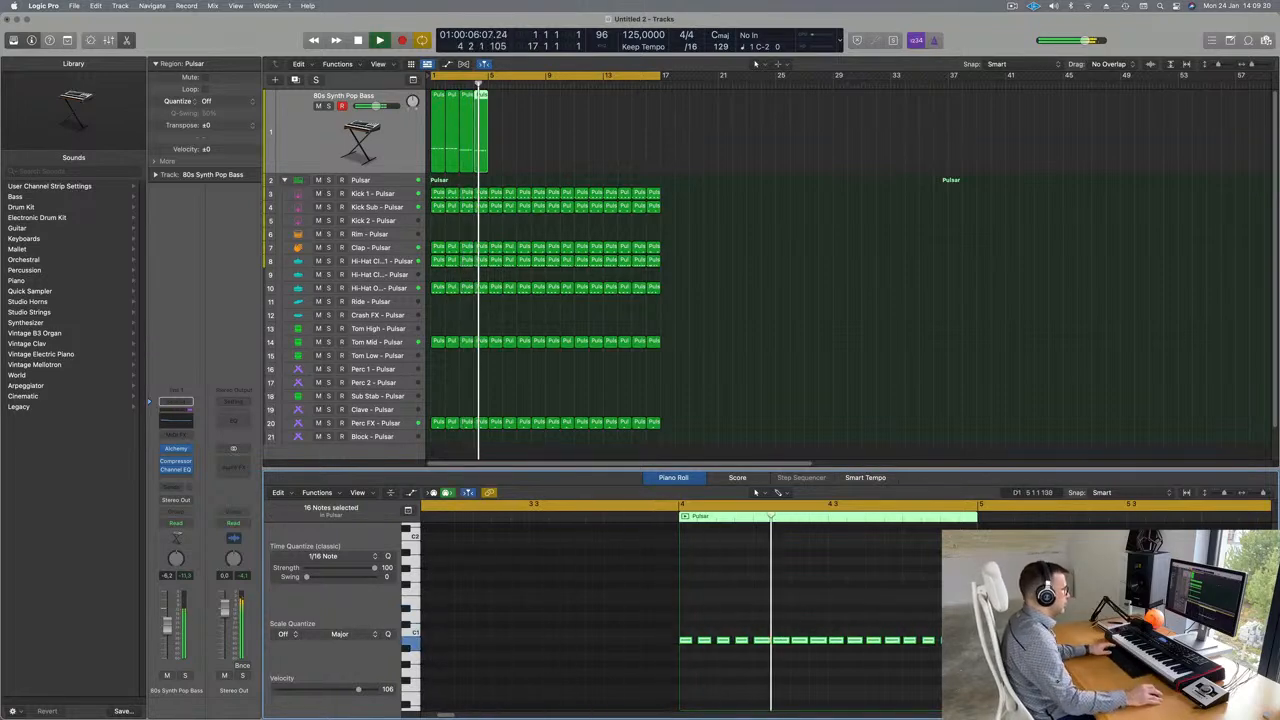
{"action": "key", "text": "space"}
{"action": "key", "text": "space"}
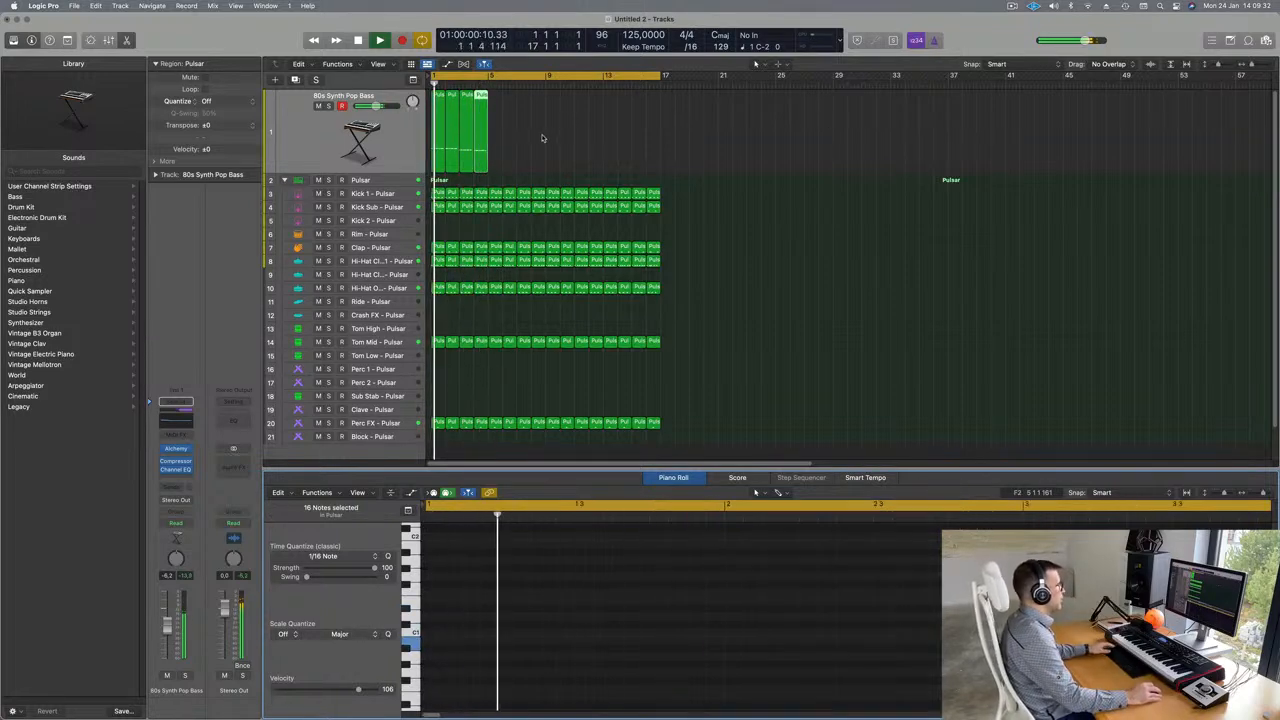
- Raise the notes in the bar 3 bass region by one semitone and replay the bass line
{"action": "left_click", "coordinate": [453, 152]}
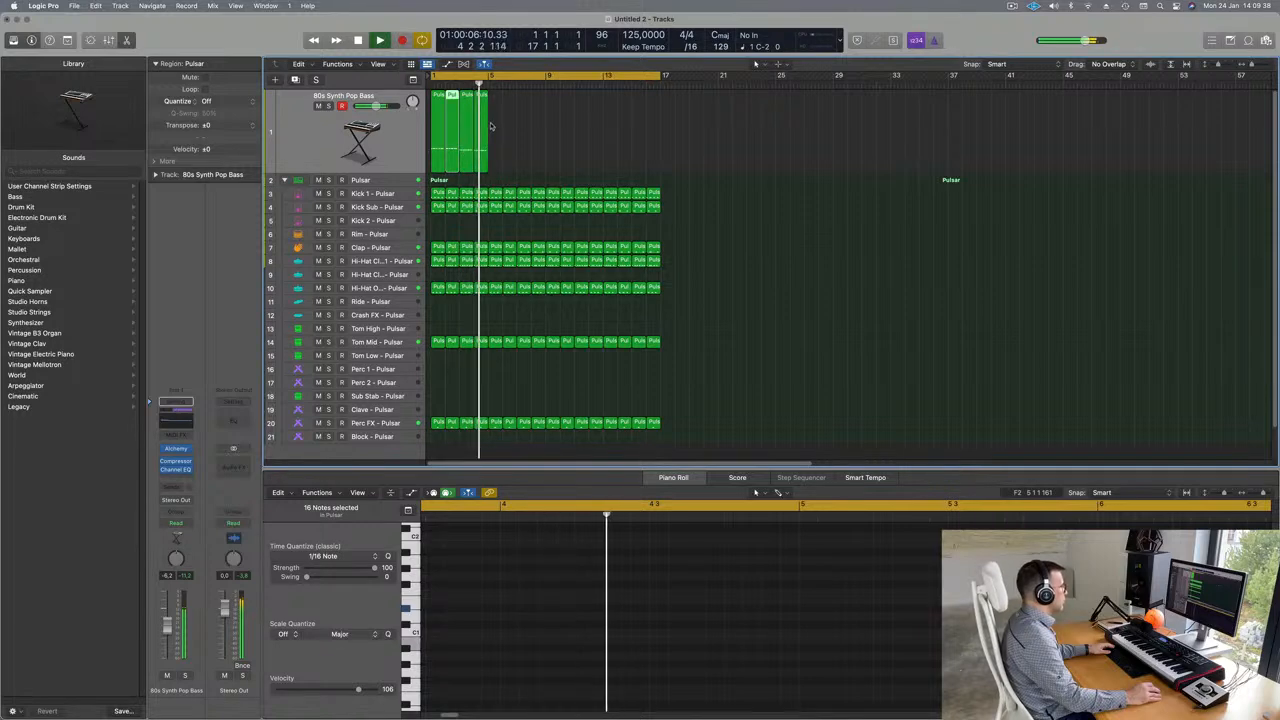
{"action": "left_click", "coordinate": [466, 152]}
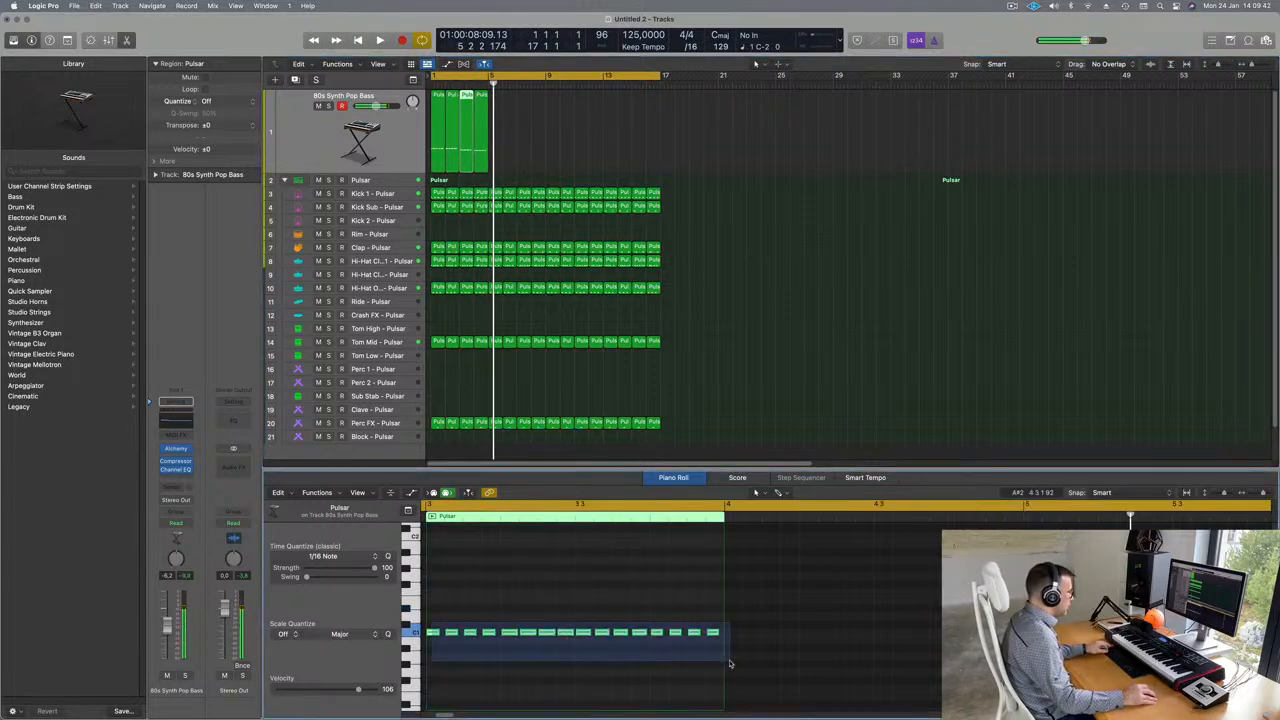
{"action": "key", "text": "space"}
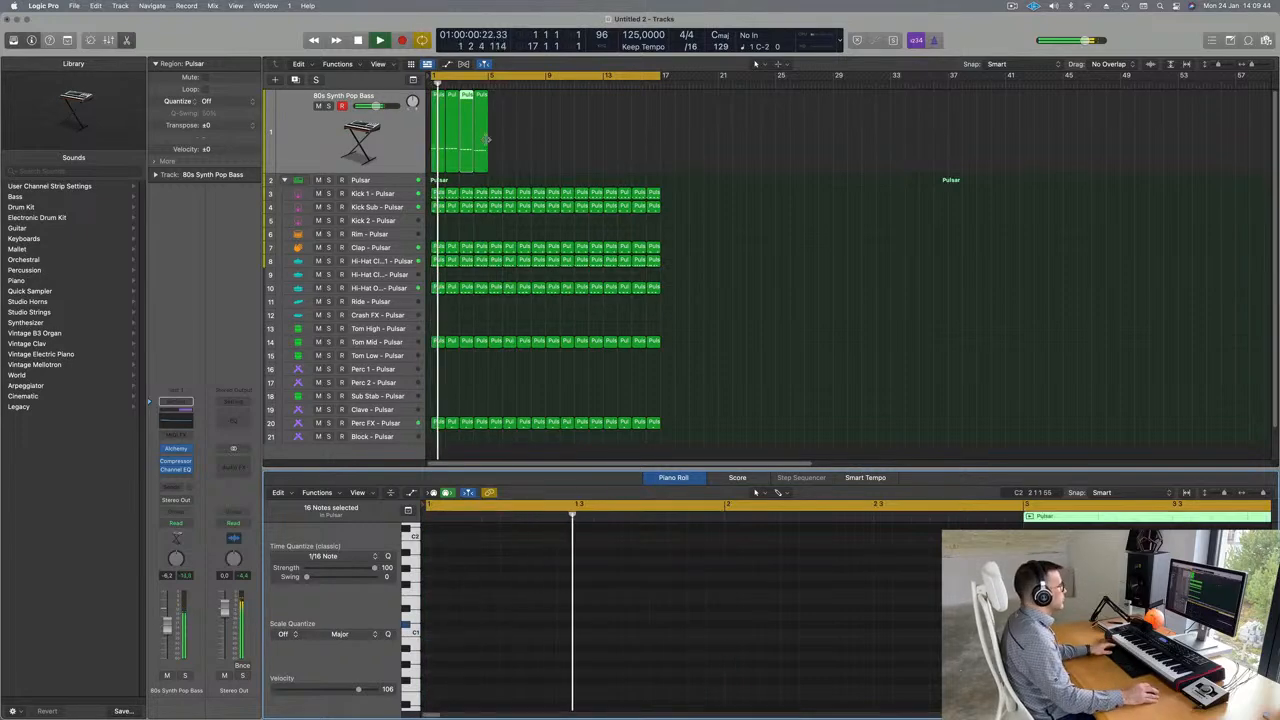
- Join the four bass regions in bars 1 to 4 into a single region and replay it
{"action": "left_click", "coordinate": [426, 151]}
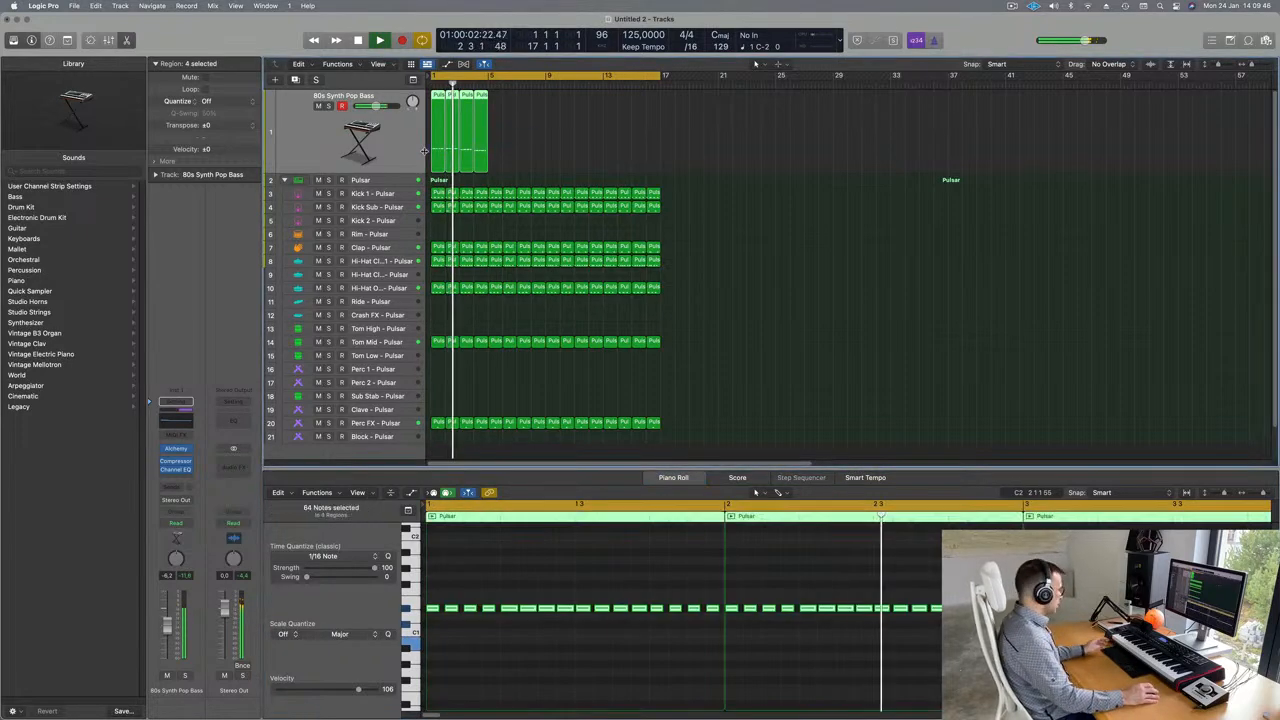
{"action": "key", "text": "super+j"}
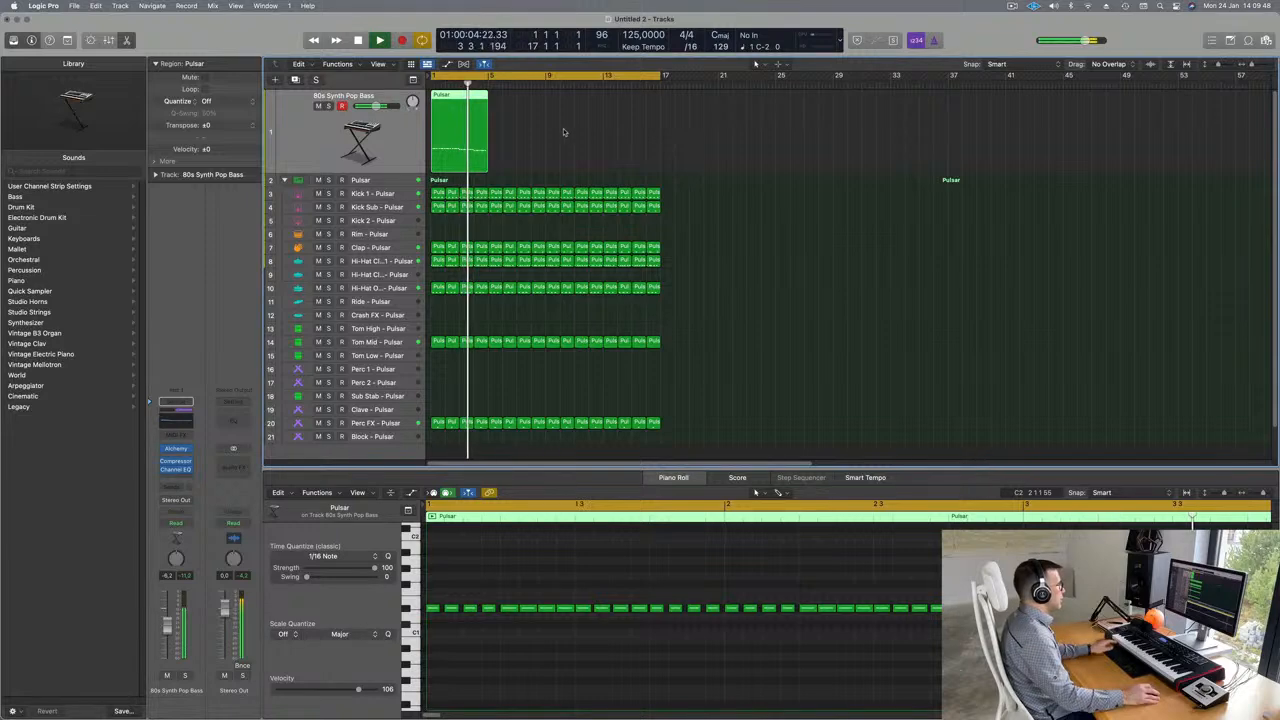
{"action": "key", "text": "space"}
{"action": "key", "text": "space"}
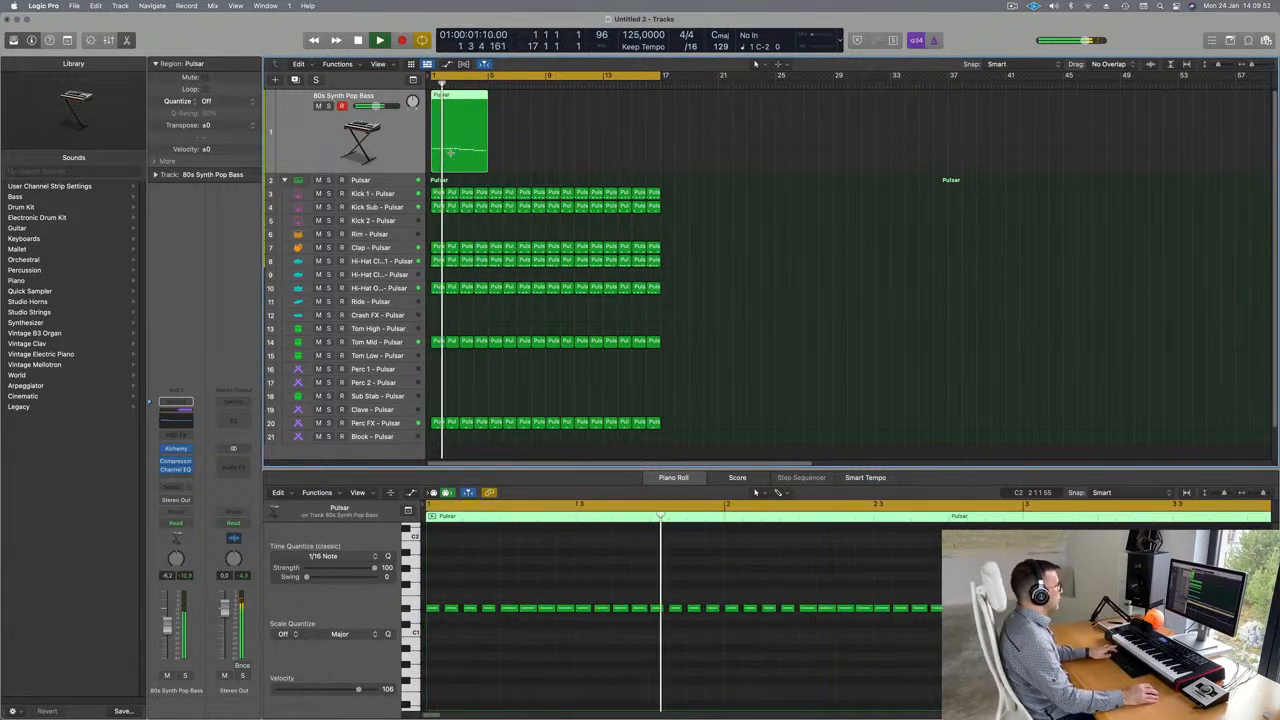
- Repeat the joined four-bar bass region three times to fill the track up to bar 17
{"action": "key", "text": "super+r"}
{"action": "key", "text": "super+r"}
{"action": "key", "text": "super+r"}
- Lower the bar 4 notes of the first four-bar bass region by one semitone and restart playback
{"action": "left_click", "coordinate": [467, 145]}
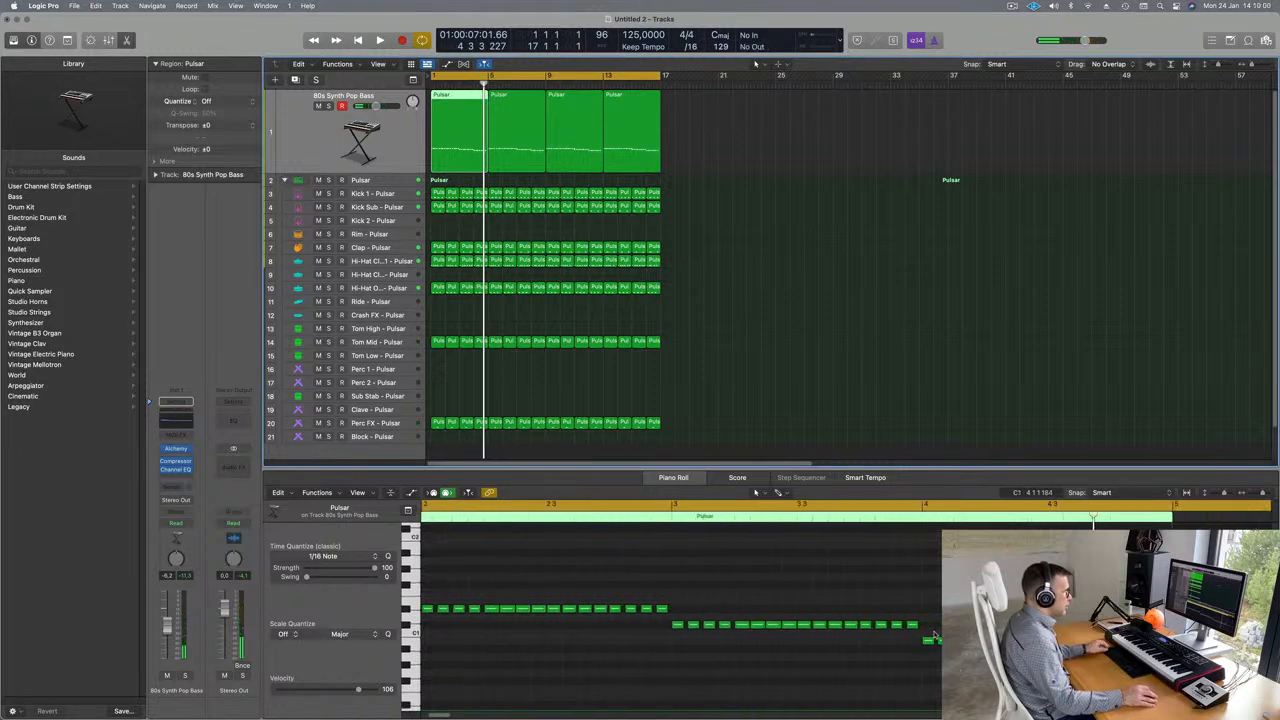
{"action": "left_click", "coordinate": [931, 637]}
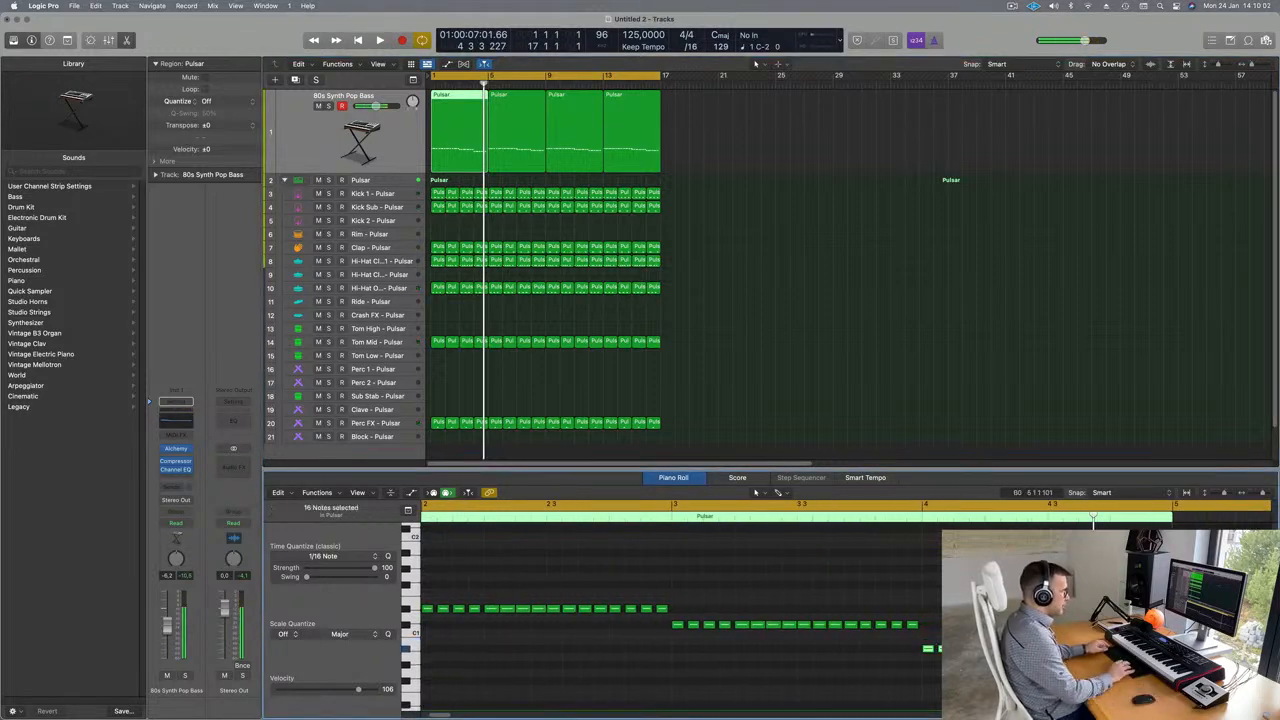
{"action": "key", "text": "space"}
- Replace the three outdated bass region copies with fresh repeats of the edited first region up to bar 17
{"action": "left_click_drag", "start_coordinate": [686, 137], "coordinate": [513, 143]}
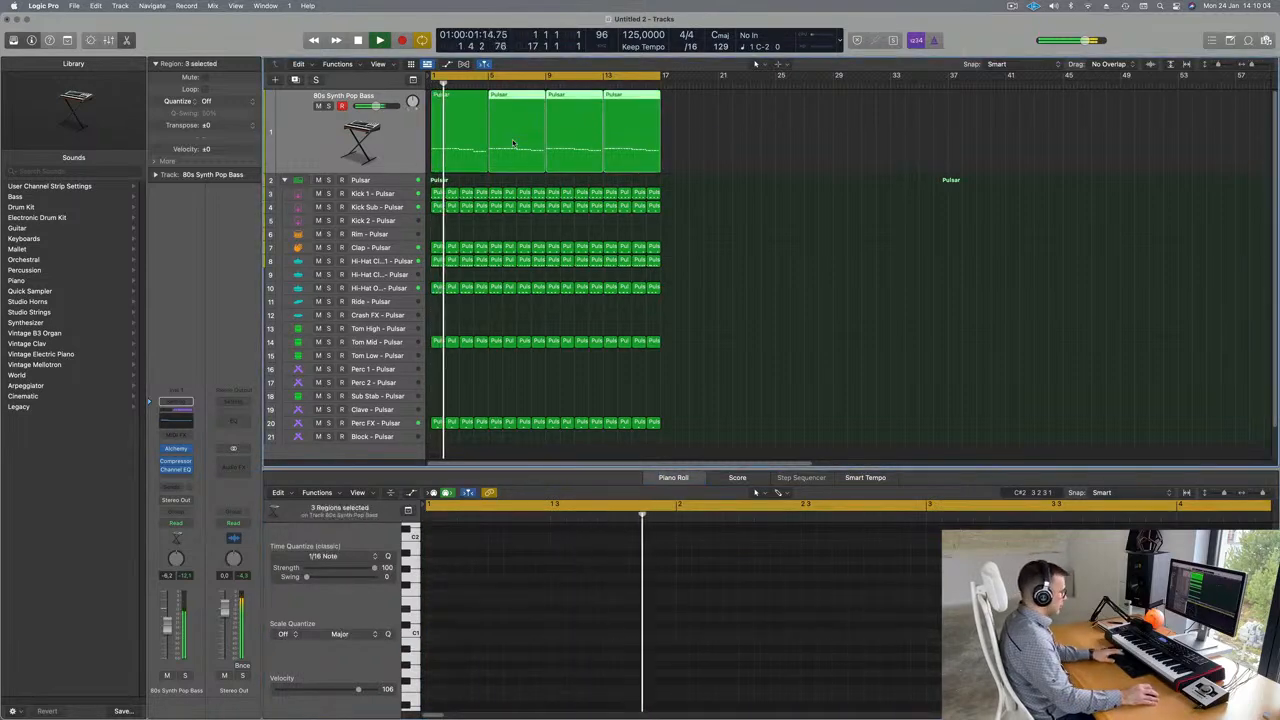
{"action": "key", "text": "Delete"}
{"action": "left_click", "coordinate": [442, 131]}
{"action": "key", "text": "super+r"}
{"action": "key", "text": "super+r"}
{"action": "key", "text": "super+r"}
{"action": "left_click", "coordinate": [392, 133]}
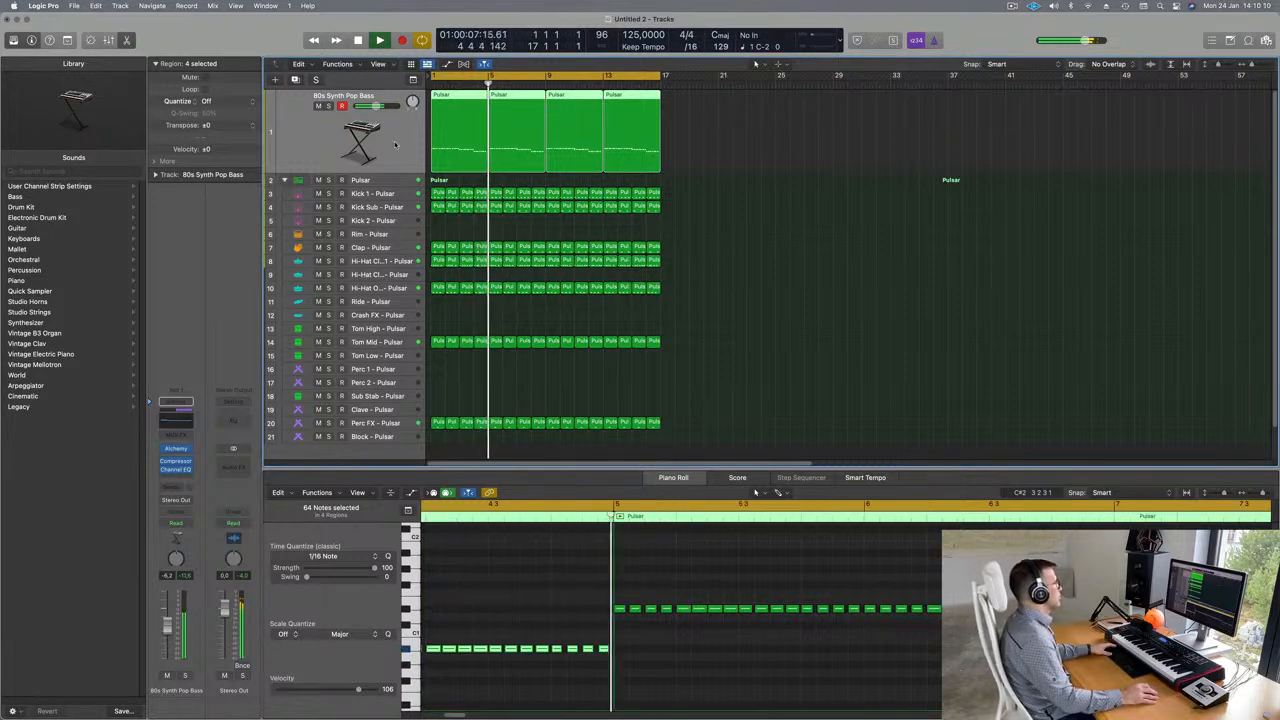
- Duplicate the 80s Synth Pop Bass track and move the first four-bar region onto the new track
{"action": "key", "text": "super+d"}
{"action": "left_click", "coordinate": [483, 135]}
{"action": "key", "text": "space"}
{"action": "left_click_drag", "start_coordinate": [483, 135], "coordinate": [462, 216]}
- Reduce the moved region to its first note, lengthen it to about half a bar and add a copy three semitones higher
{"action": "scroll", "coordinate": [486, 562], "scroll_direction": "down", "scroll_amount": 3}
{"action": "left_click_drag", "start_coordinate": [438, 600], "coordinate": [960, 680]}
{"action": "key", "text": "Delete"}
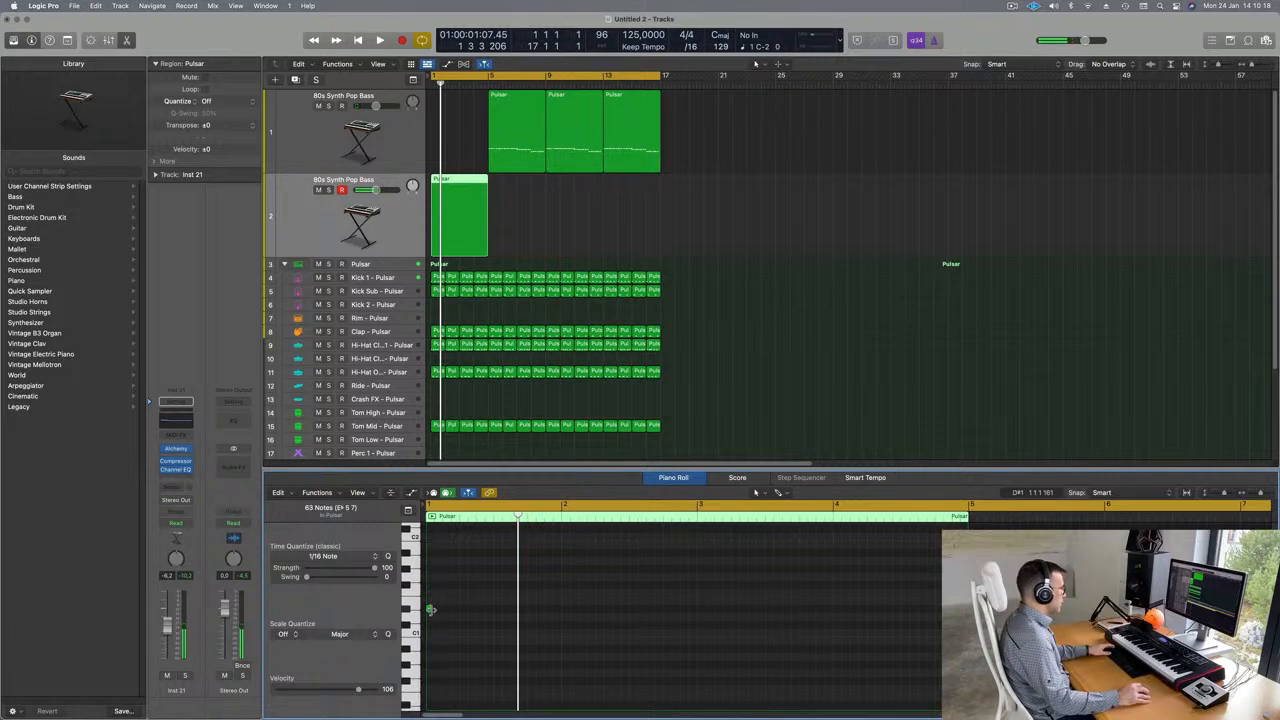
{"action": "left_click_drag", "start_coordinate": [445, 611], "coordinate": [457, 585]}
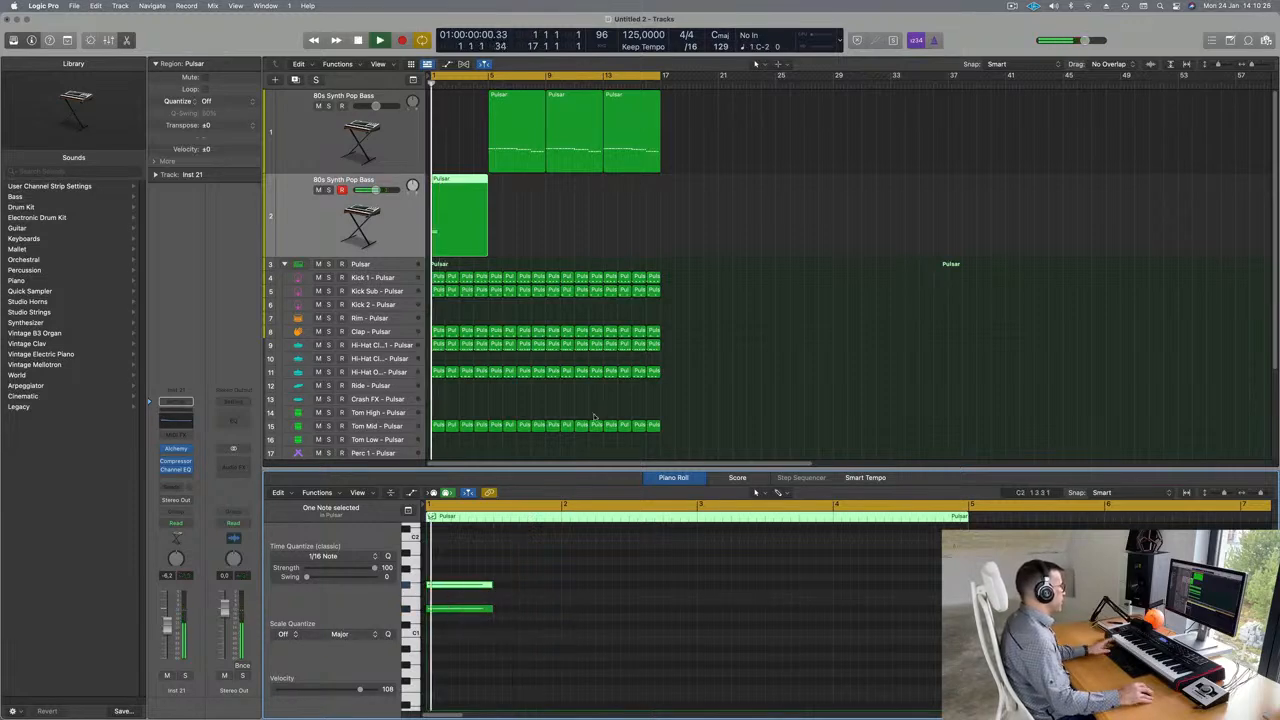
- Copy the four-bar bass region back to the start of the original bass track and replay
{"action": "left_click_drag", "start_coordinate": [520, 122], "coordinate": [450, 103]}
{"action": "key", "text": "space"}
{"action": "key", "text": "space"}
{"action": "key", "text": "space"}
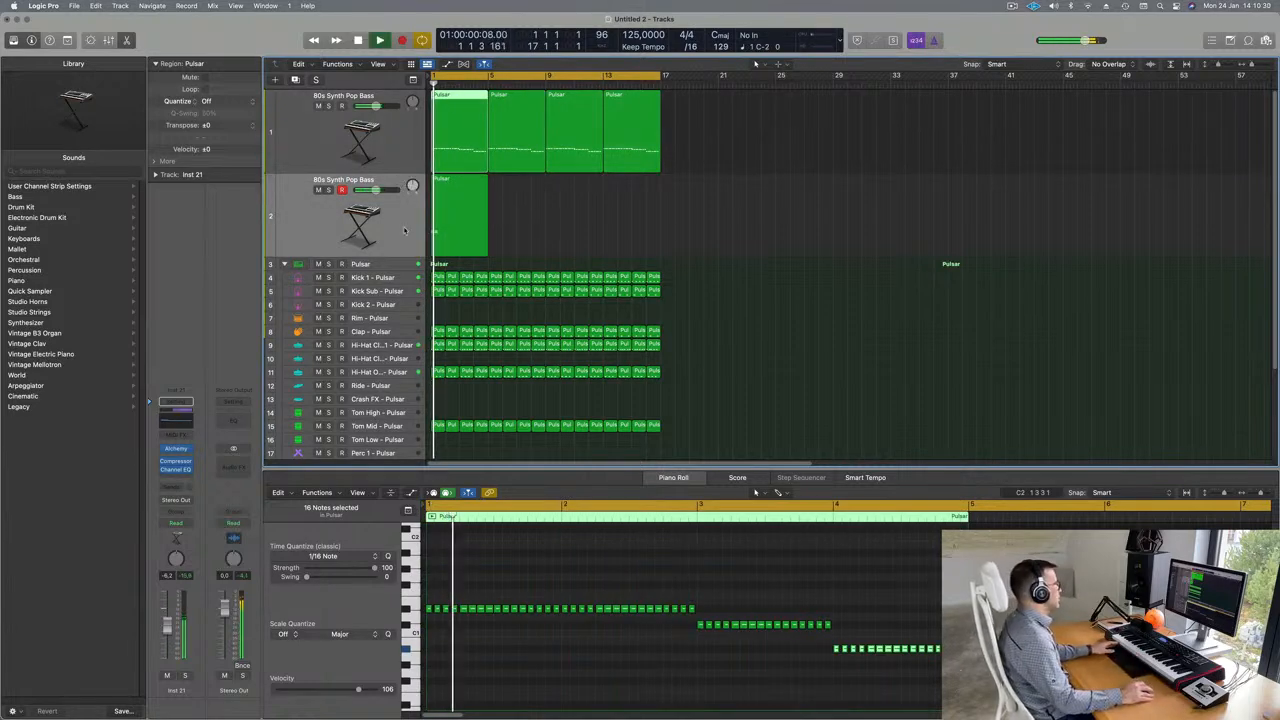
{"action": "key", "text": "space"}
- Load Alchemy's Perfect Pad 01 preset from the Pads category on the duplicated track and lower its volume to -15.6 dB
{"action": "left_click", "coordinate": [450, 197]}
{"action": "left_click", "coordinate": [176, 449]}
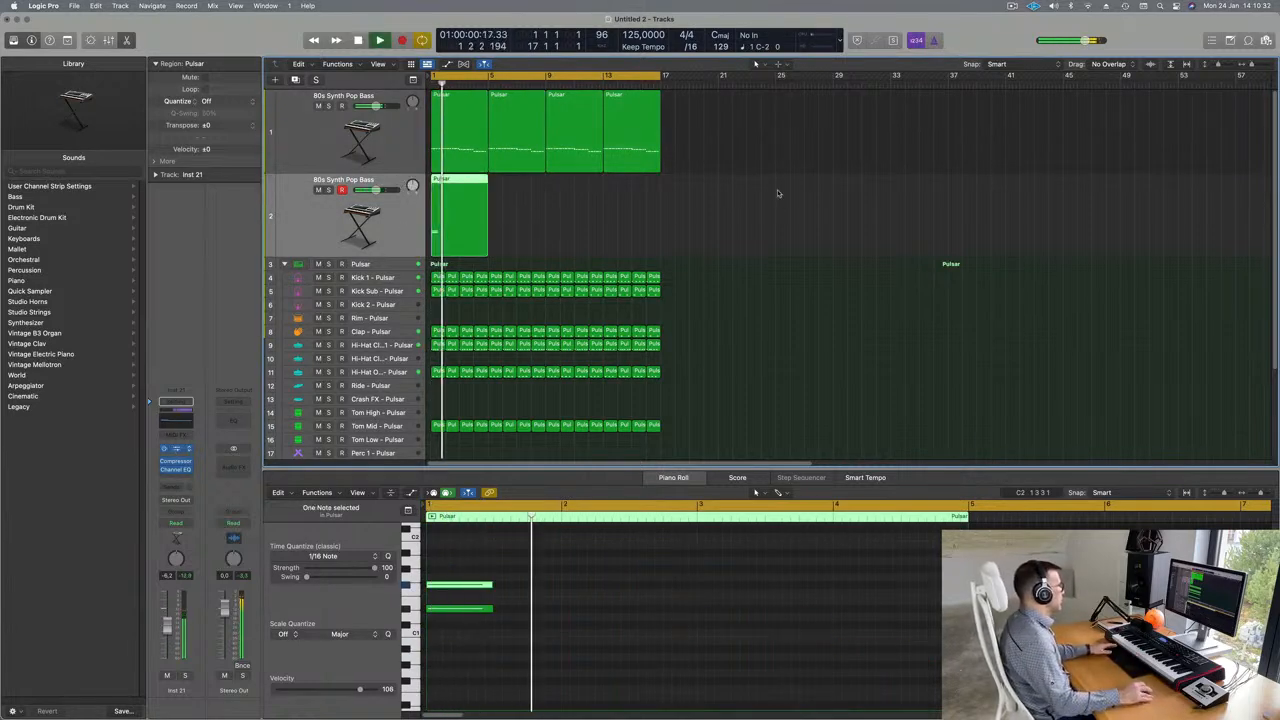
{"action": "left_click_drag", "start_coordinate": [736, 171], "coordinate": [796, 144]}
{"action": "left_click", "coordinate": [535, 312]}
{"action": "scroll", "coordinate": [1001, 286], "scroll_direction": "down", "scroll_amount": 10}
{"action": "scroll", "coordinate": [1001, 286], "scroll_direction": "down", "scroll_amount": 15}
{"action": "scroll", "coordinate": [1013, 318], "scroll_direction": "down", "scroll_amount": 20}
{"action": "scroll", "coordinate": [1008, 318], "scroll_direction": "up", "scroll_amount": 15}
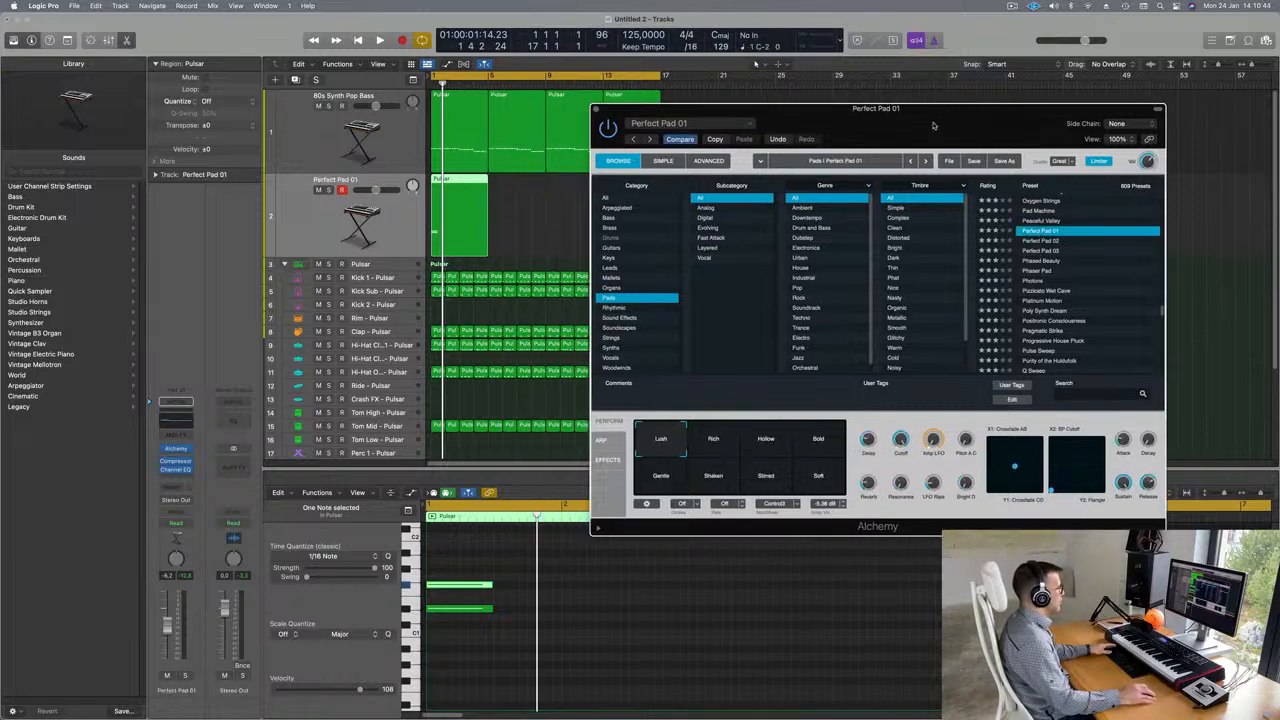
{"action": "key", "text": "space"}
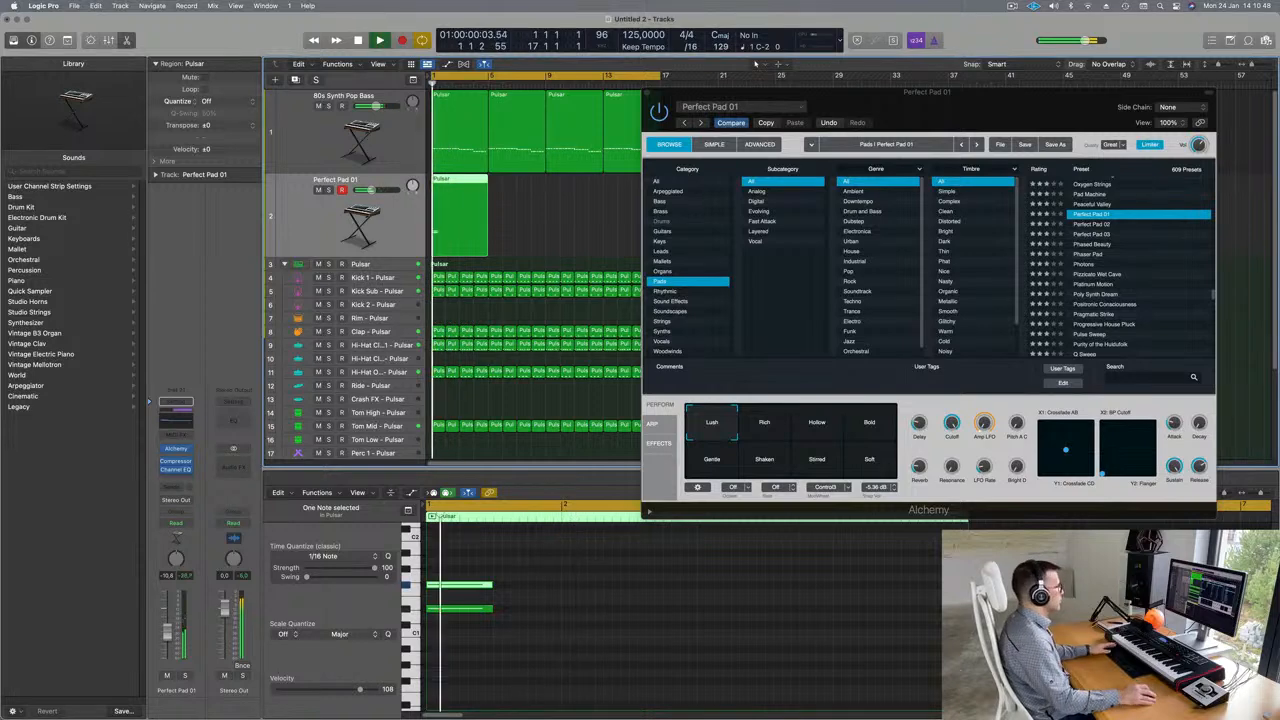
- Move the Alchemy window aside and try the two pad notes an octave higher
{"action": "left_click_drag", "start_coordinate": [951, 93], "coordinate": [1112, 143]}
{"action": "left_click_drag", "start_coordinate": [547, 581], "coordinate": [448, 651]}
{"action": "key", "text": "space"}
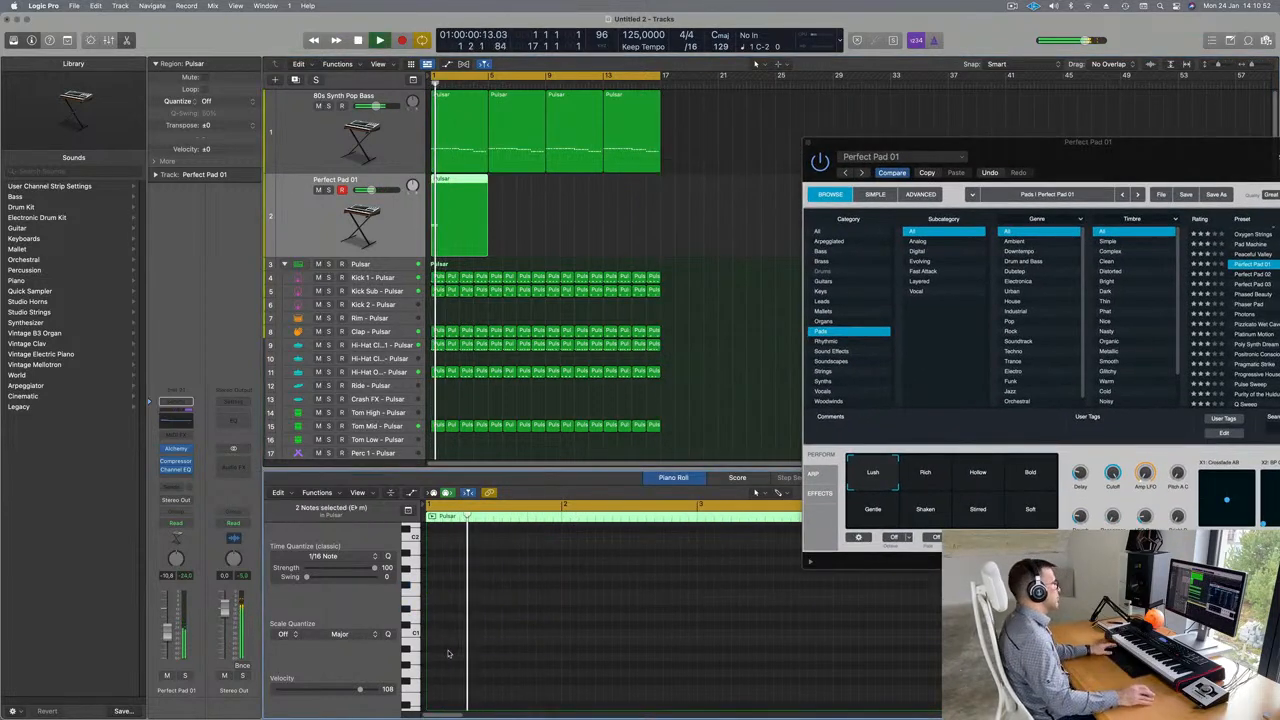
- Adjust the Delay amount of Perfect Pad 01 in Alchemy and move the window clear of the pad region
{"action": "left_click_drag", "start_coordinate": [1079, 170], "coordinate": [829, 222]}
{"action": "key", "text": "space"}
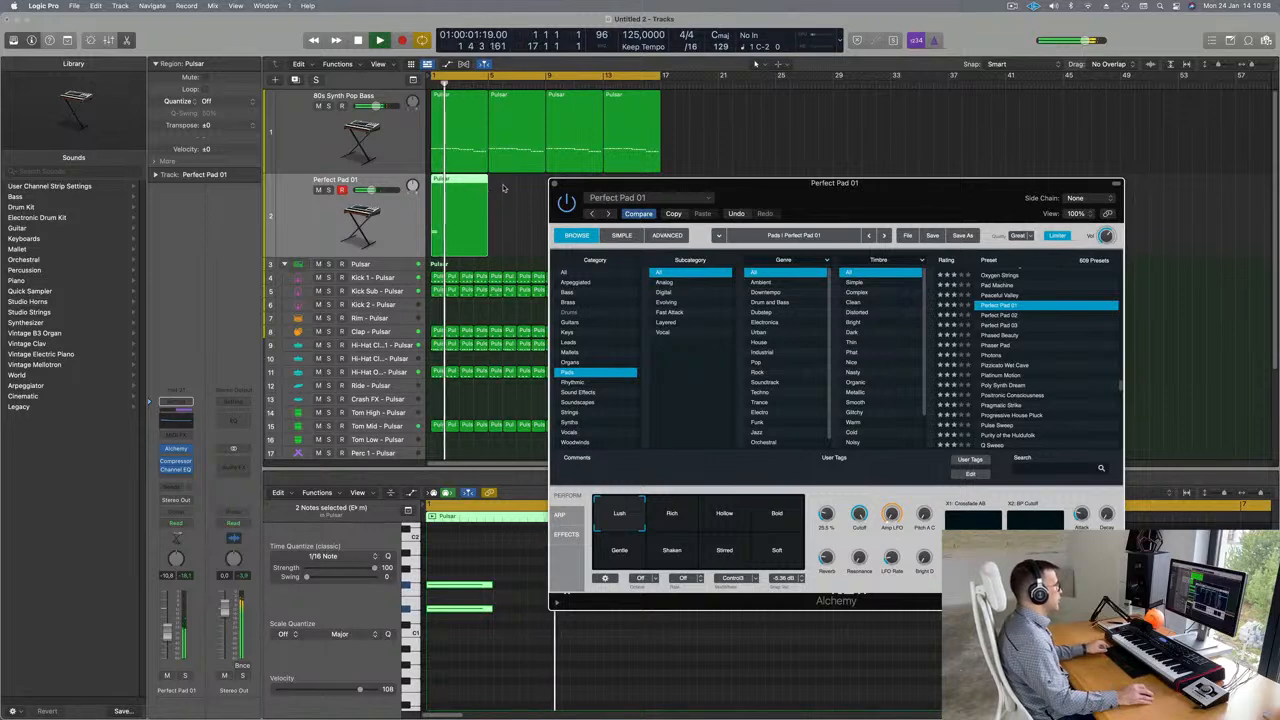
{"action": "left_click_drag", "start_coordinate": [619, 185], "coordinate": [848, 209]}
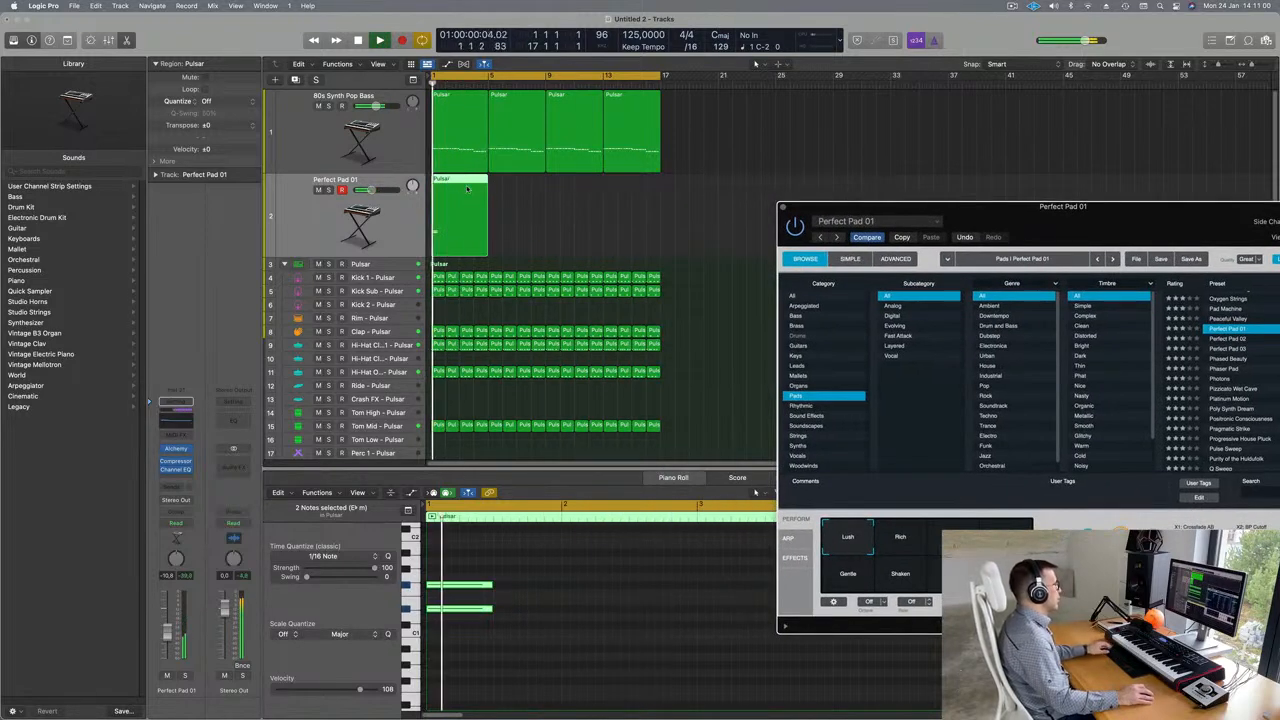
- Copy the two-note pad chord from bar 1 to bar 3 and rework it into two notes two semitones apart
{"action": "scroll", "coordinate": [480, 577], "scroll_direction": "down", "scroll_amount": 5}
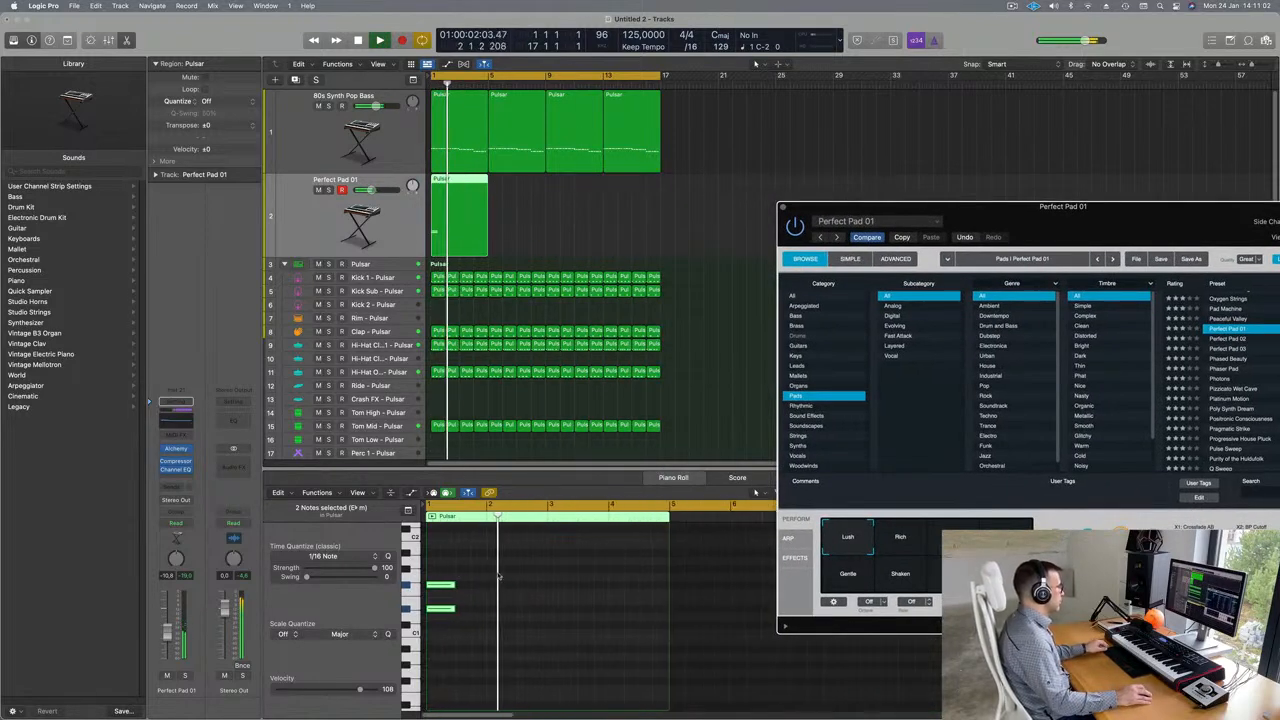
{"action": "left_click", "coordinate": [448, 586]}
{"action": "key", "text": "Return"}
{"action": "left_click_drag", "start_coordinate": [440, 586], "coordinate": [552, 571]}
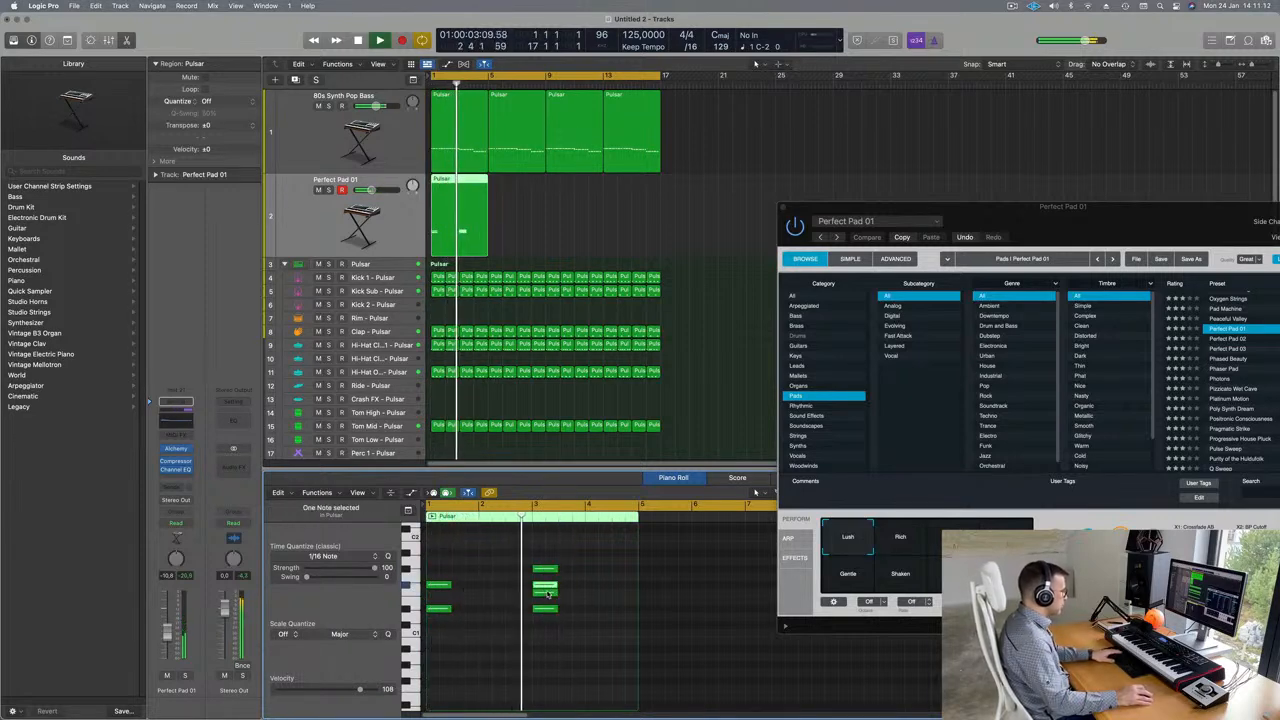
{"action": "key", "text": "Delete"}
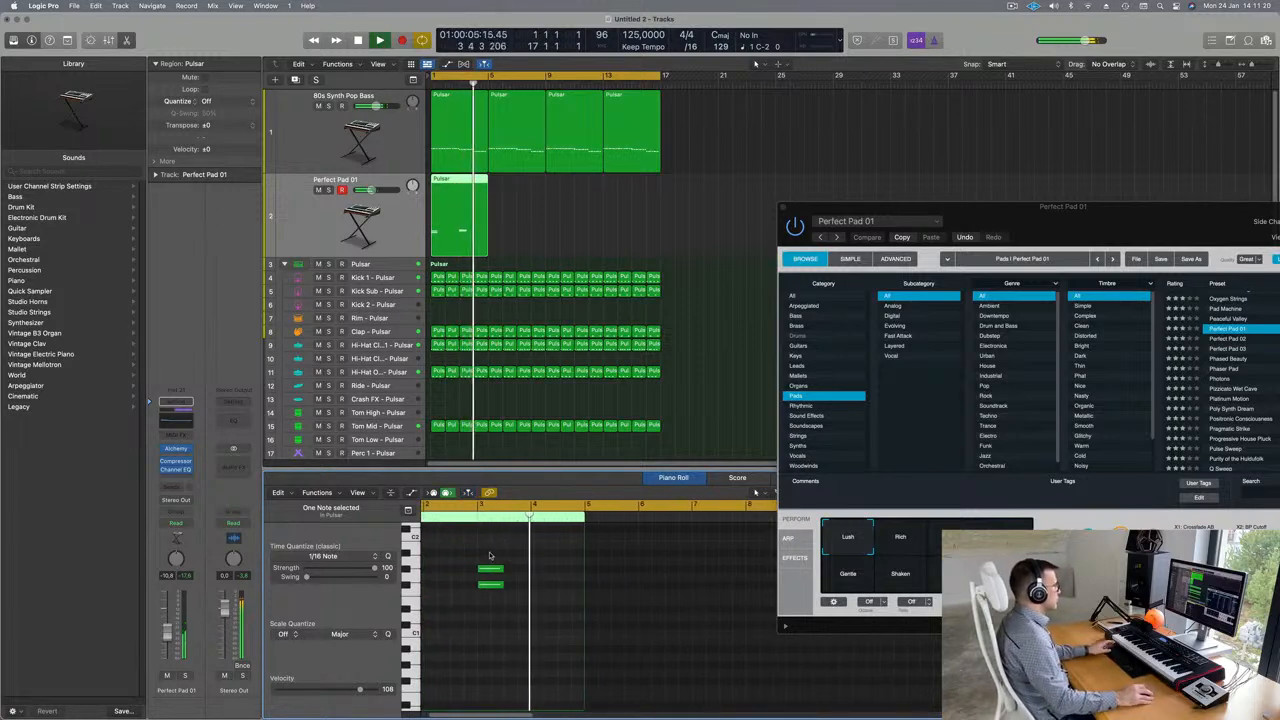
- Switch Perfect Pad 01 to the Bold performance snapshot in Alchemy and raise the pad track's volume to -7.4 dB
{"action": "key", "text": "Return"}
{"action": "left_click_drag", "start_coordinate": [1013, 210], "coordinate": [757, 218]}
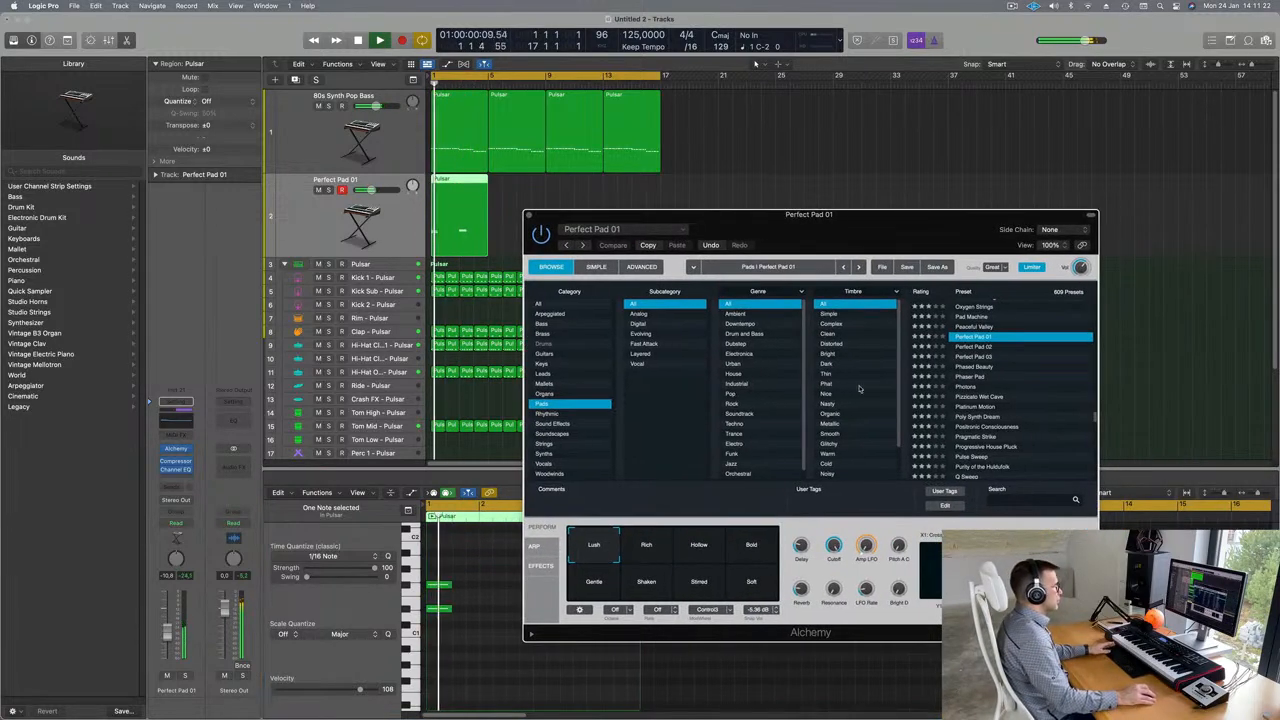
{"action": "left_click", "coordinate": [754, 544]}
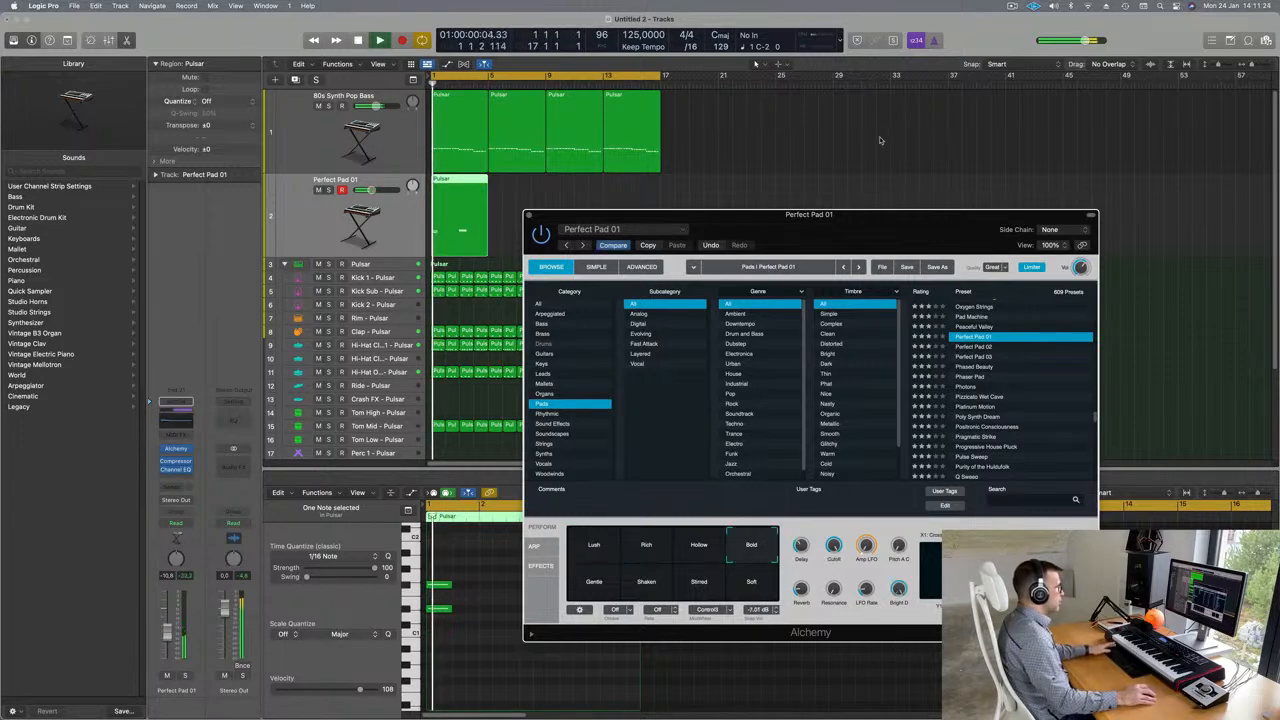
{"action": "left_click_drag", "start_coordinate": [865, 218], "coordinate": [967, 97]}
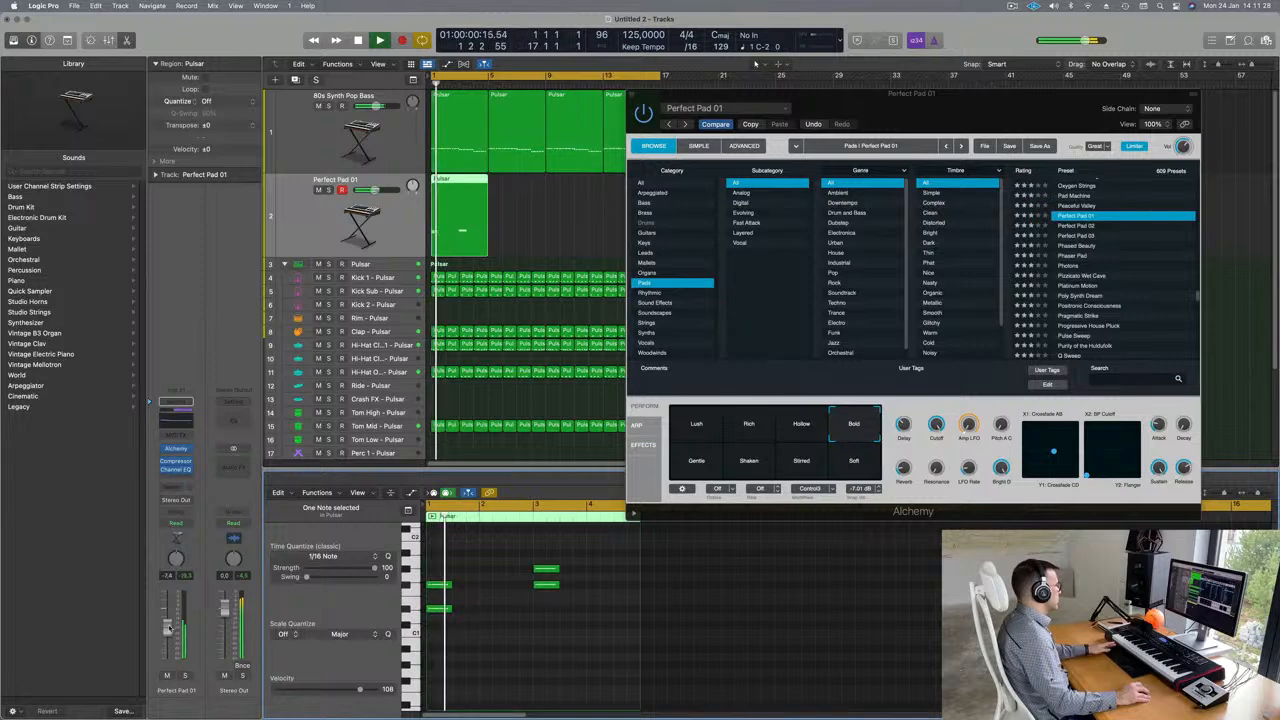
- Add a Bus 4 send to the Perfect Pad 01 track and insert a SilverVerb on the bus's Aux 4 channel
{"action": "left_click", "coordinate": [175, 487]}
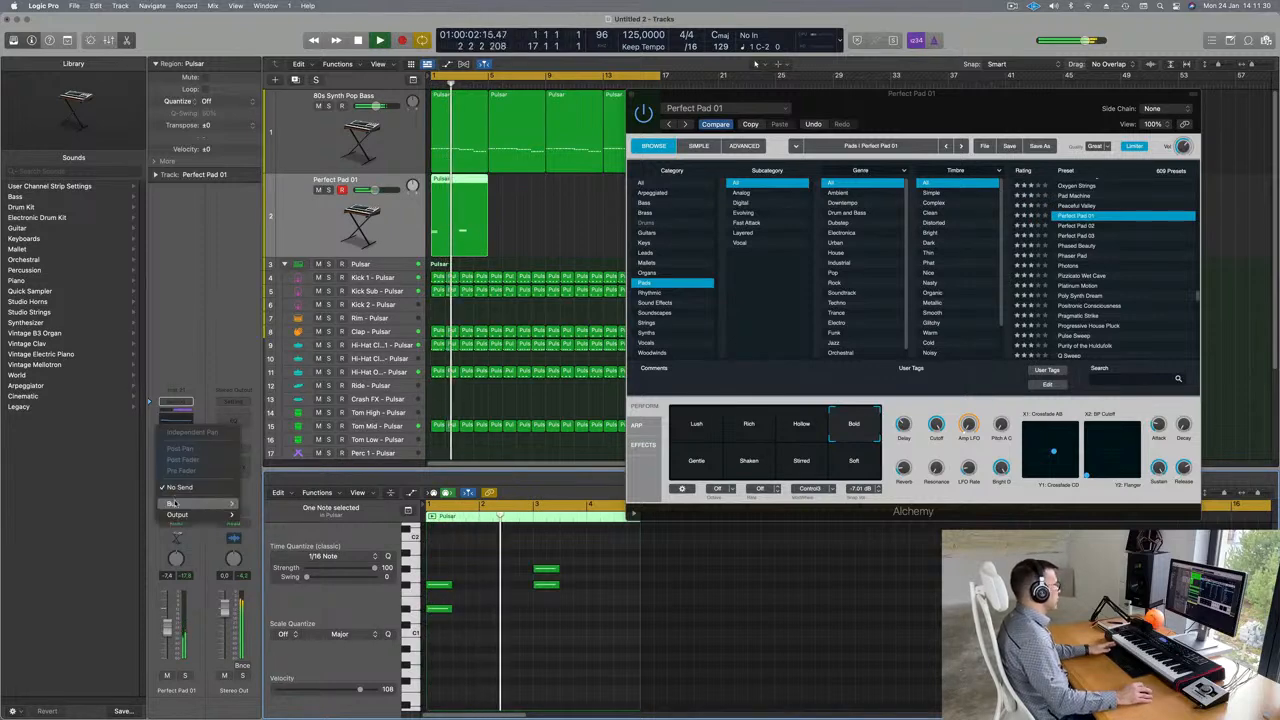
{"action": "mouse_move", "coordinate": [175, 504]}
{"action": "left_click", "coordinate": [256, 318]}
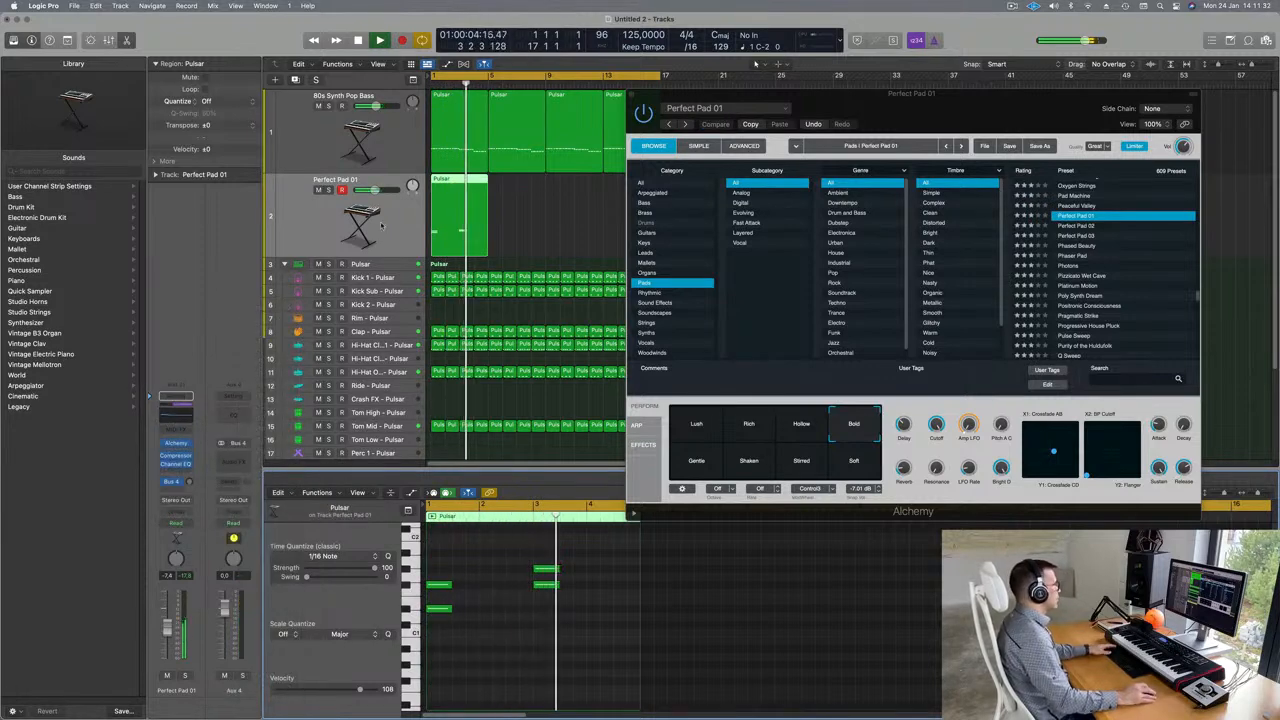
{"action": "key", "text": "Return"}
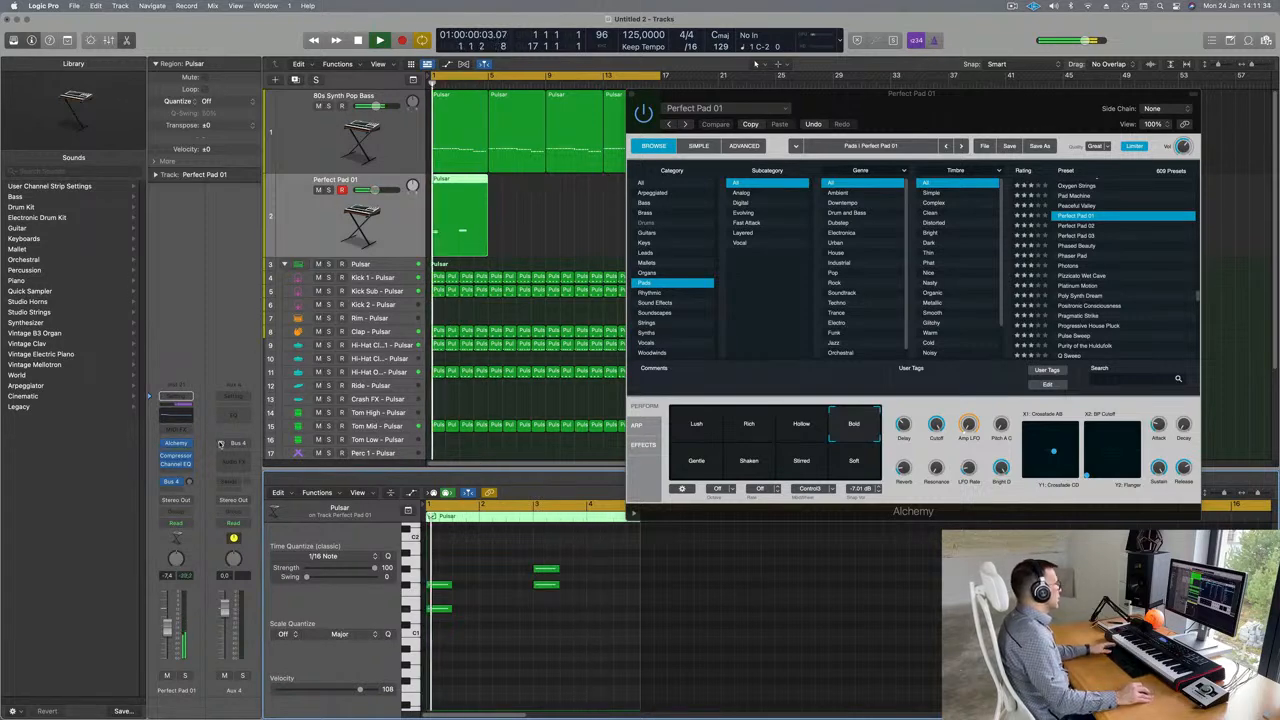
{"action": "left_click", "coordinate": [241, 462]}
{"action": "mouse_move", "coordinate": [274, 589]}
{"action": "mouse_move", "coordinate": [260, 669]}
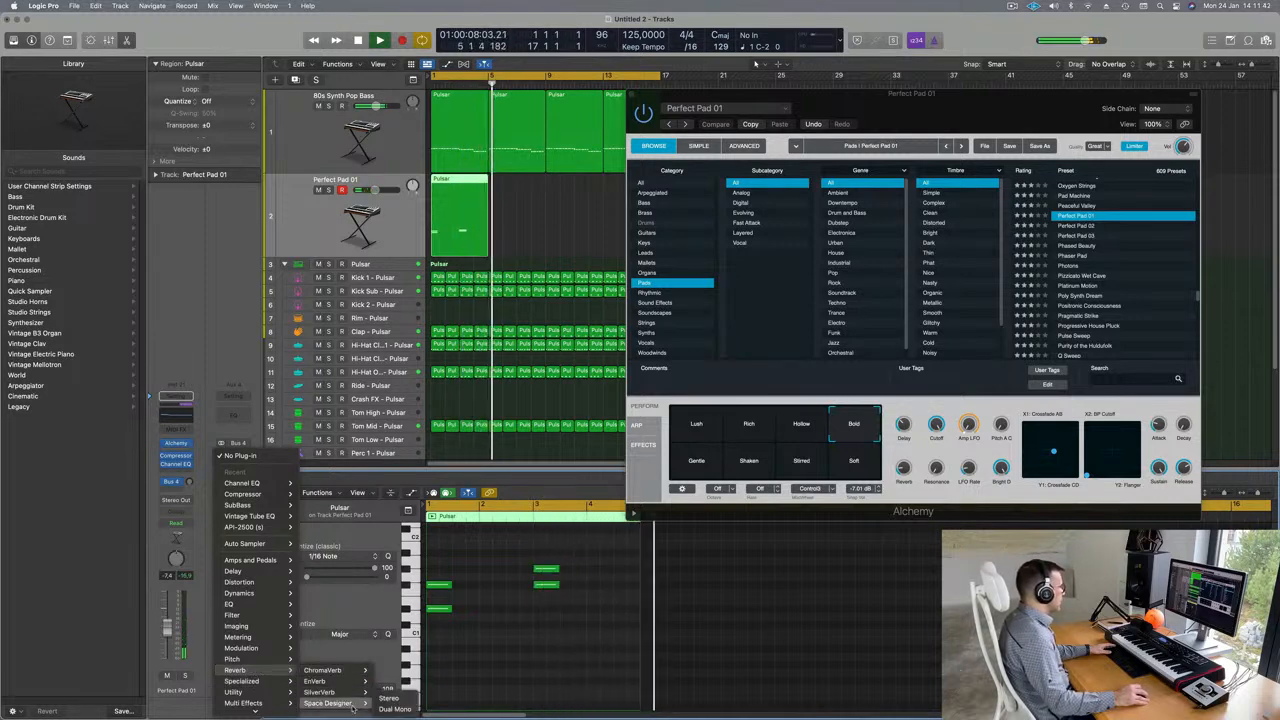
{"action": "left_click", "coordinate": [388, 692]}
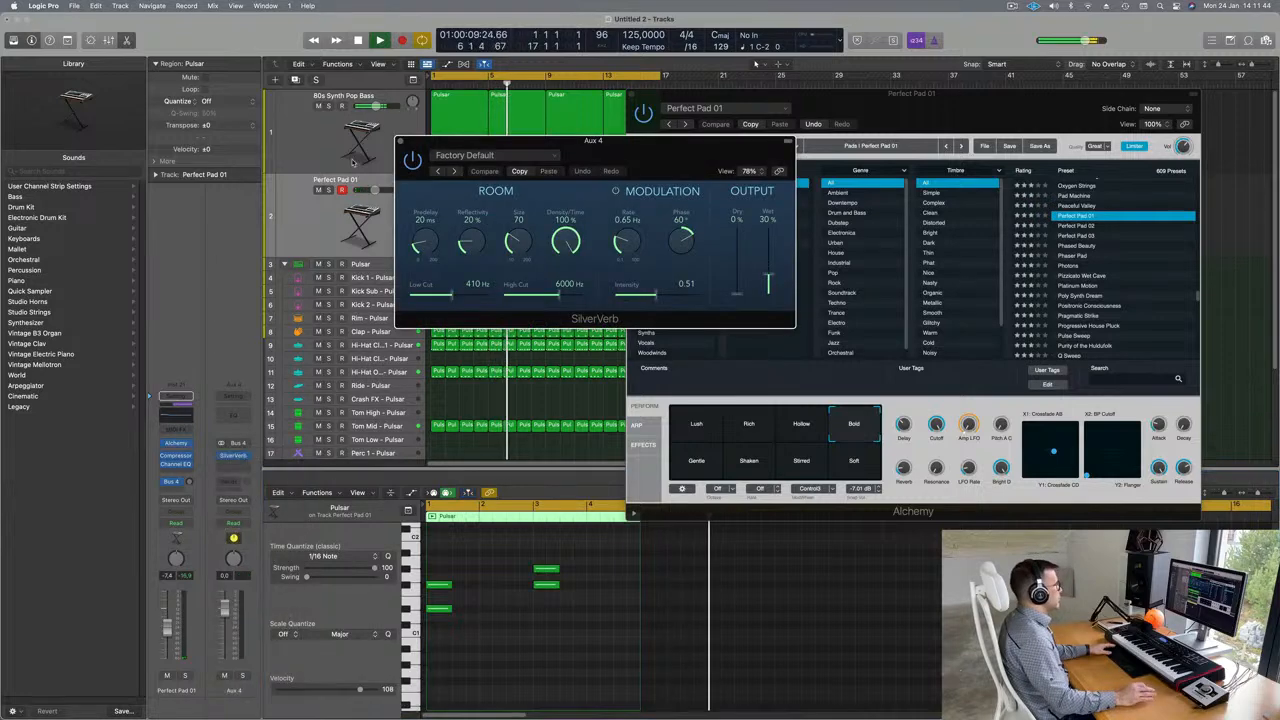
- Load SilverVerb's grandiose preset with Wet at 100% and raise the pad track's send level to Bus 4
{"action": "left_click", "coordinate": [490, 157]}
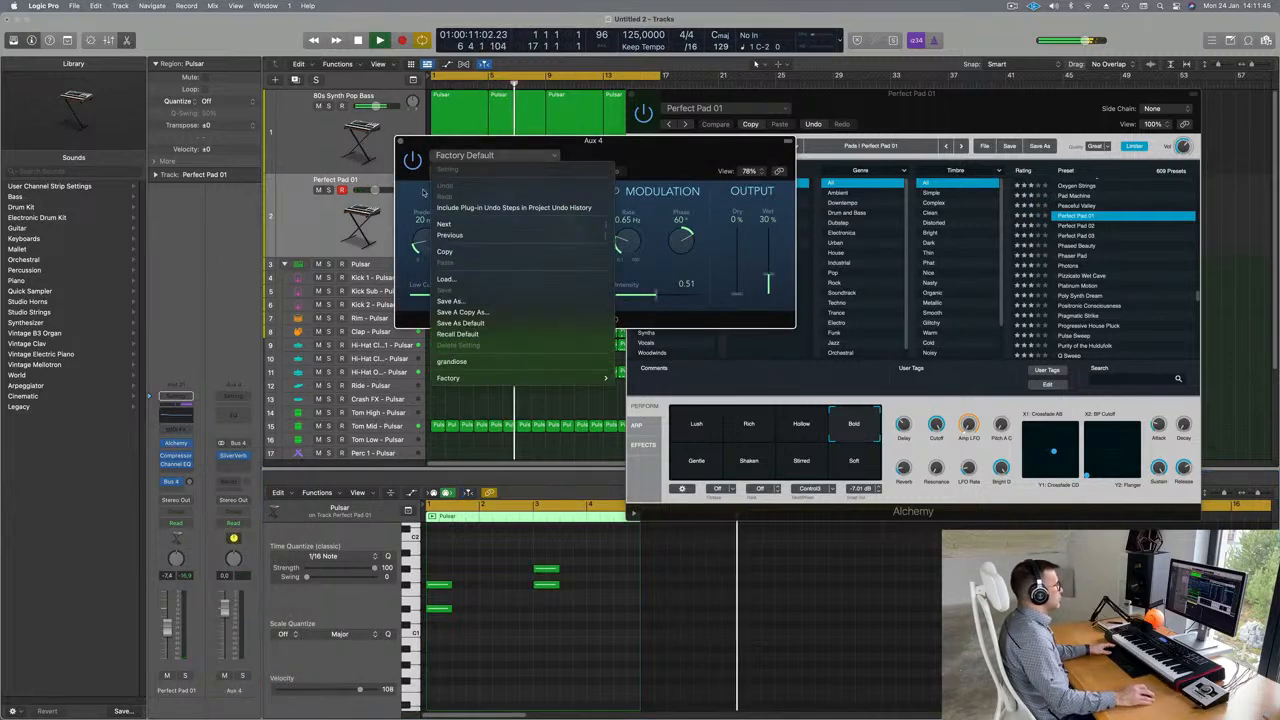
{"action": "left_click", "coordinate": [501, 361]}
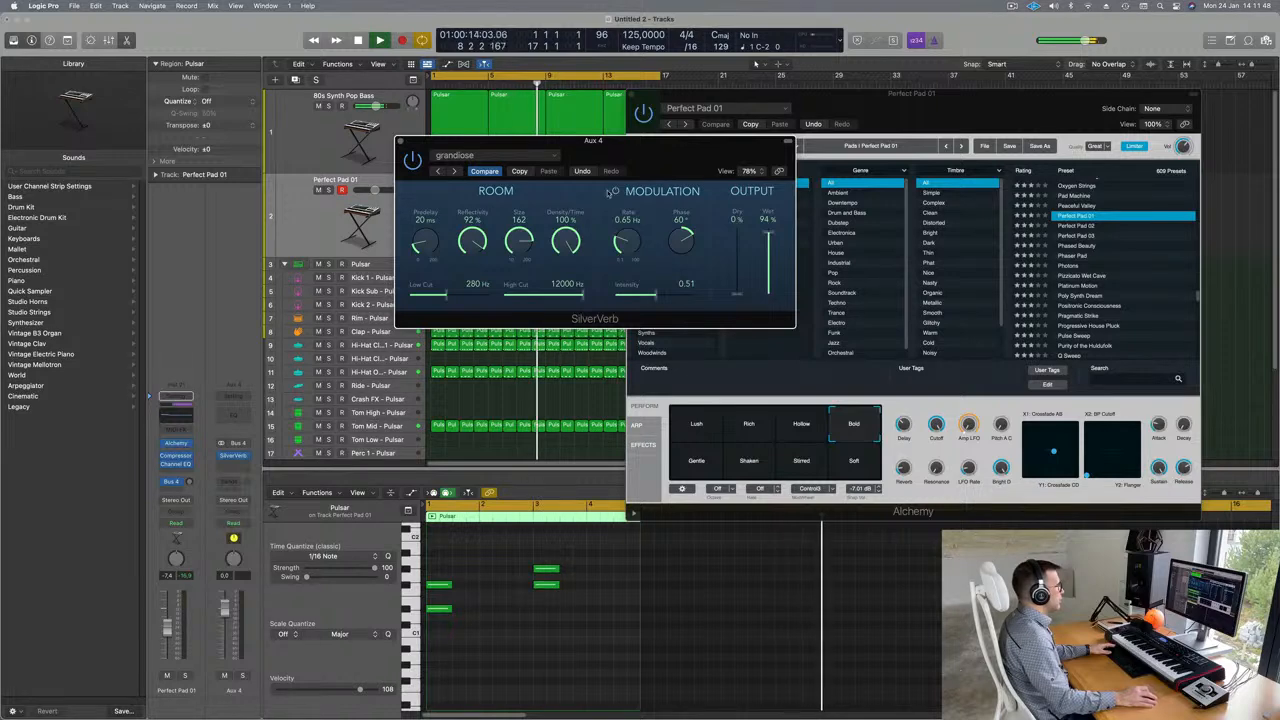
{"action": "left_click_drag", "start_coordinate": [676, 166], "coordinate": [983, 219]}
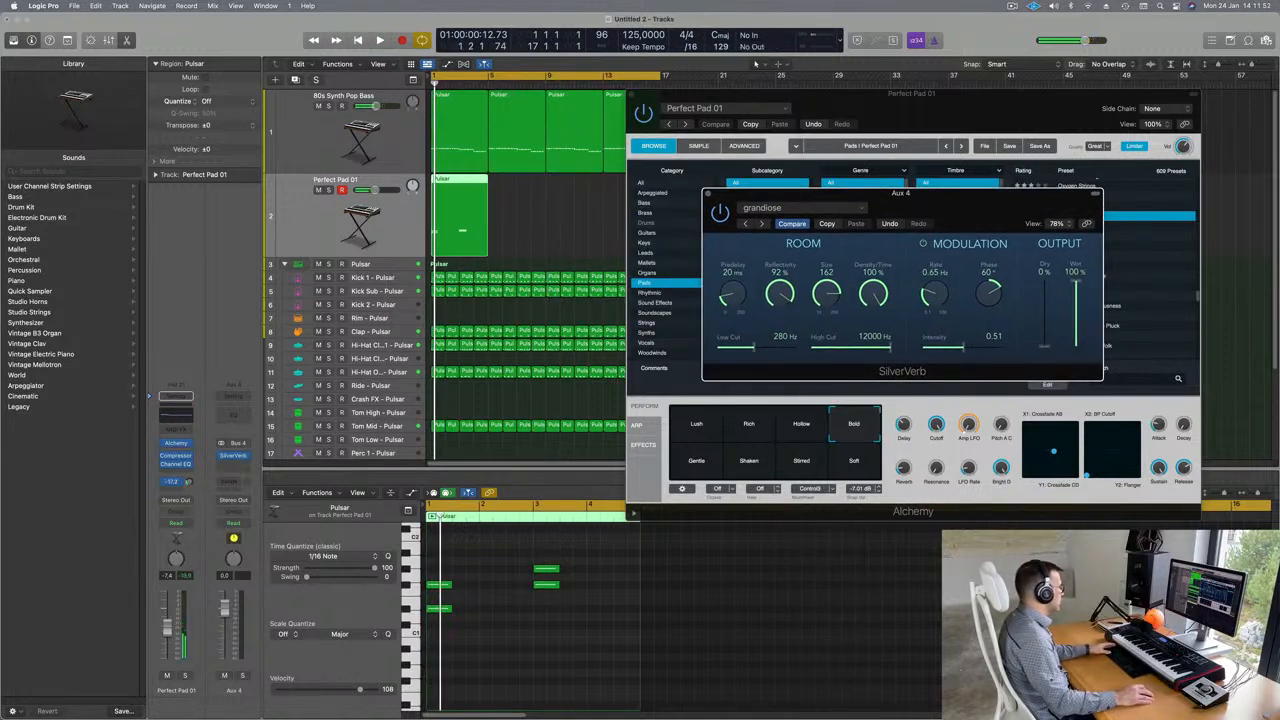
{"action": "left_click", "coordinate": [755, 63]}
{"action": "key", "text": "space"}
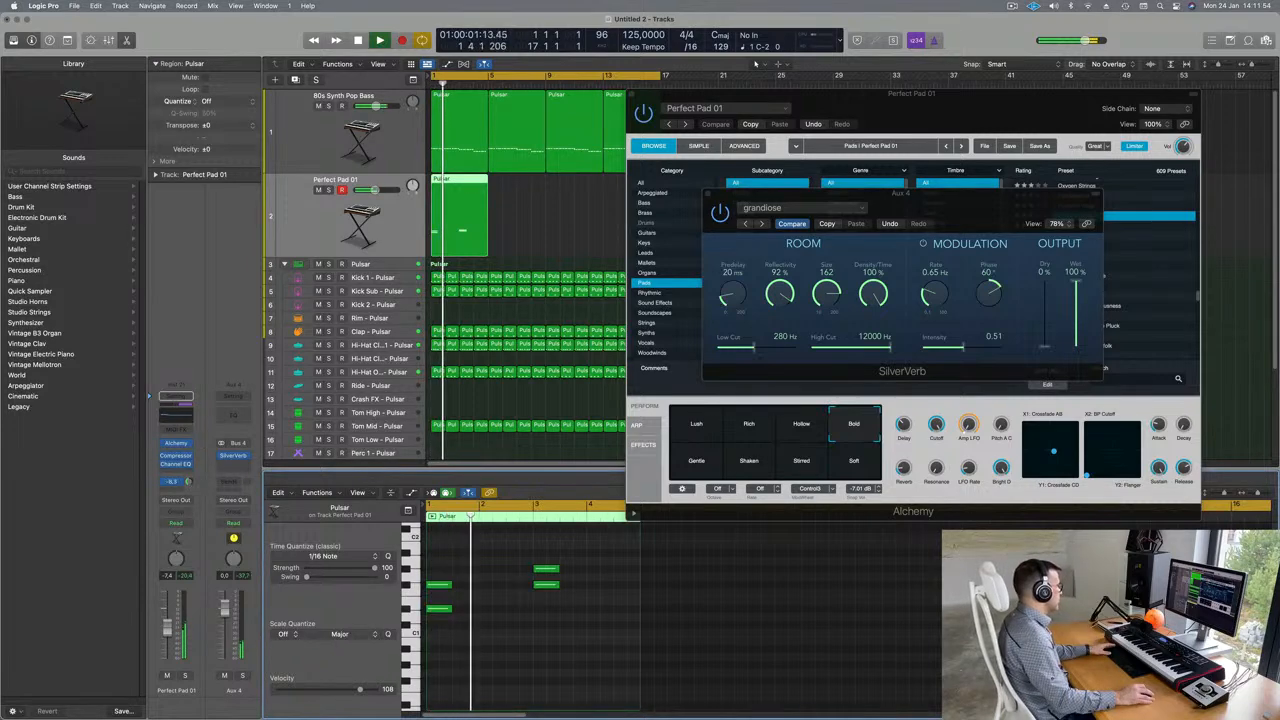
- Add a Channel EQ to Aux 4 with a low cut at about 250 Hz, and close the EQ and Alchemy windows
{"action": "left_click", "coordinate": [241, 419]}
{"action": "left_click_drag", "start_coordinate": [465, 314], "coordinate": [713, 343]}
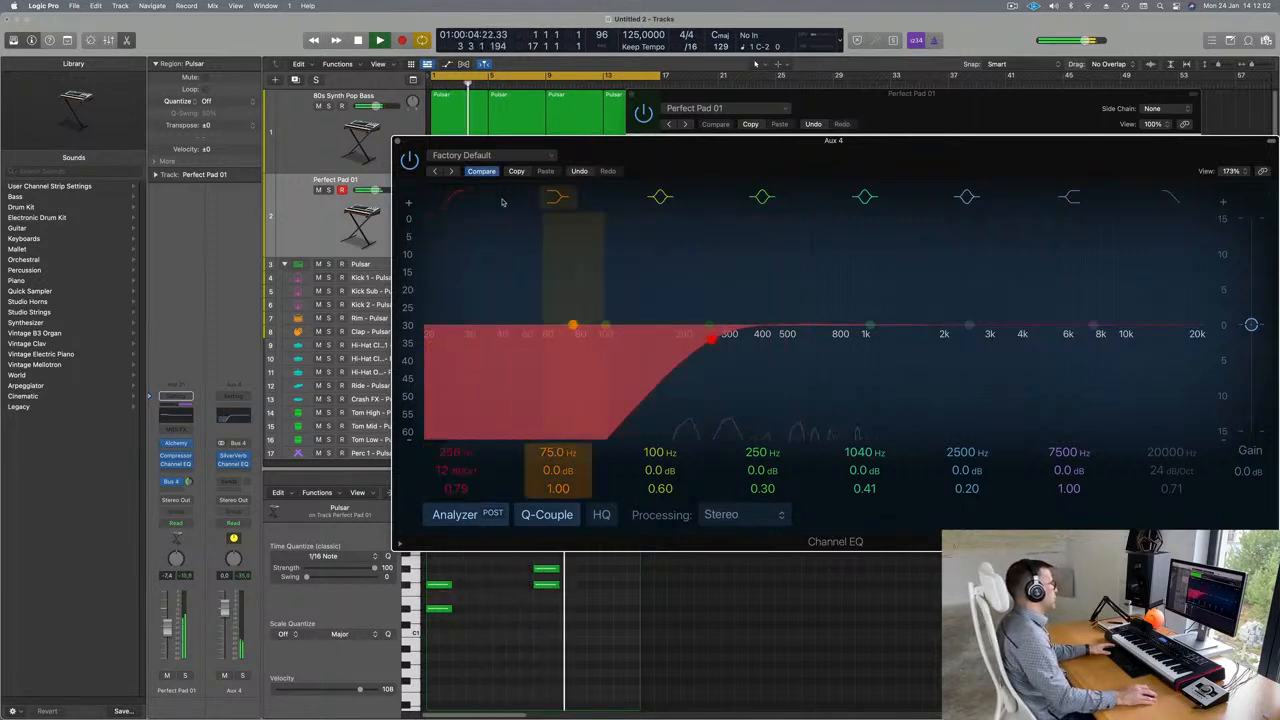
{"action": "left_click", "coordinate": [398, 142]}
{"action": "left_click_drag", "start_coordinate": [652, 94], "coordinate": [535, 218]}
{"action": "left_click", "coordinate": [517, 218]}
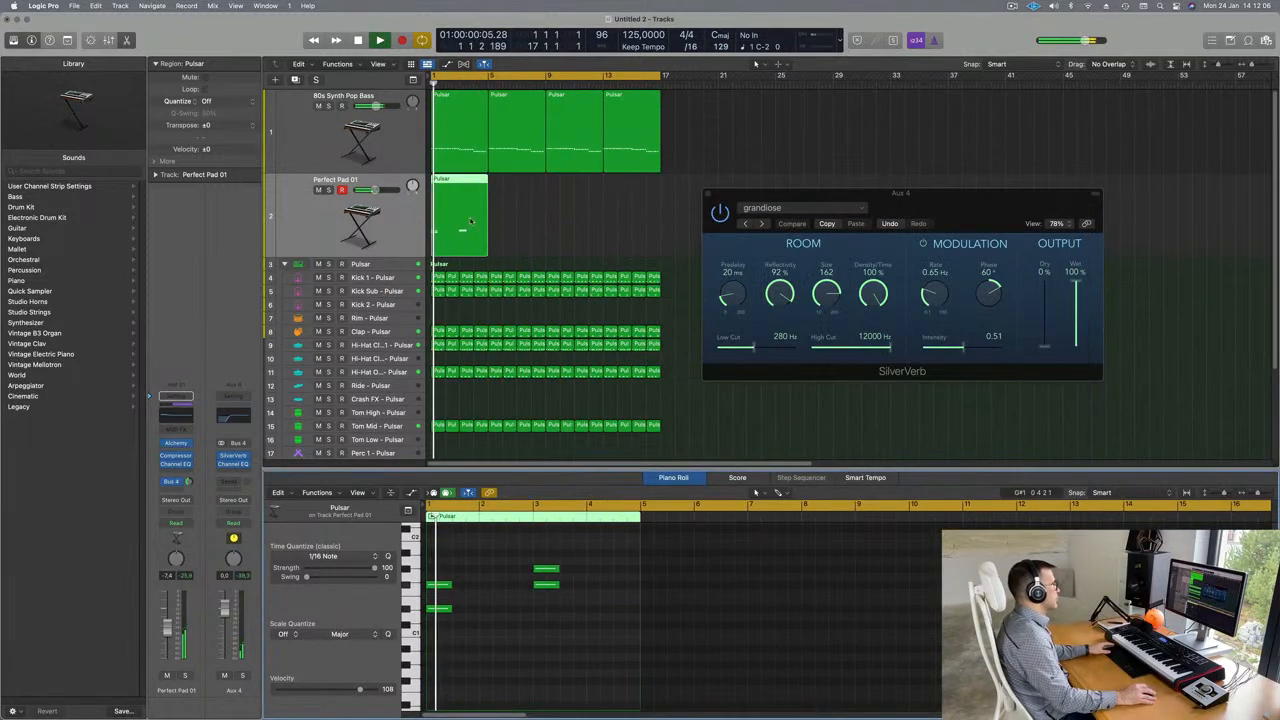
- Repeat the pad region three times to match the length of the bass part and select all four pad regions
{"action": "key", "text": "super+r"}
{"action": "key", "text": "super+r"}
{"action": "key", "text": "super+r"}
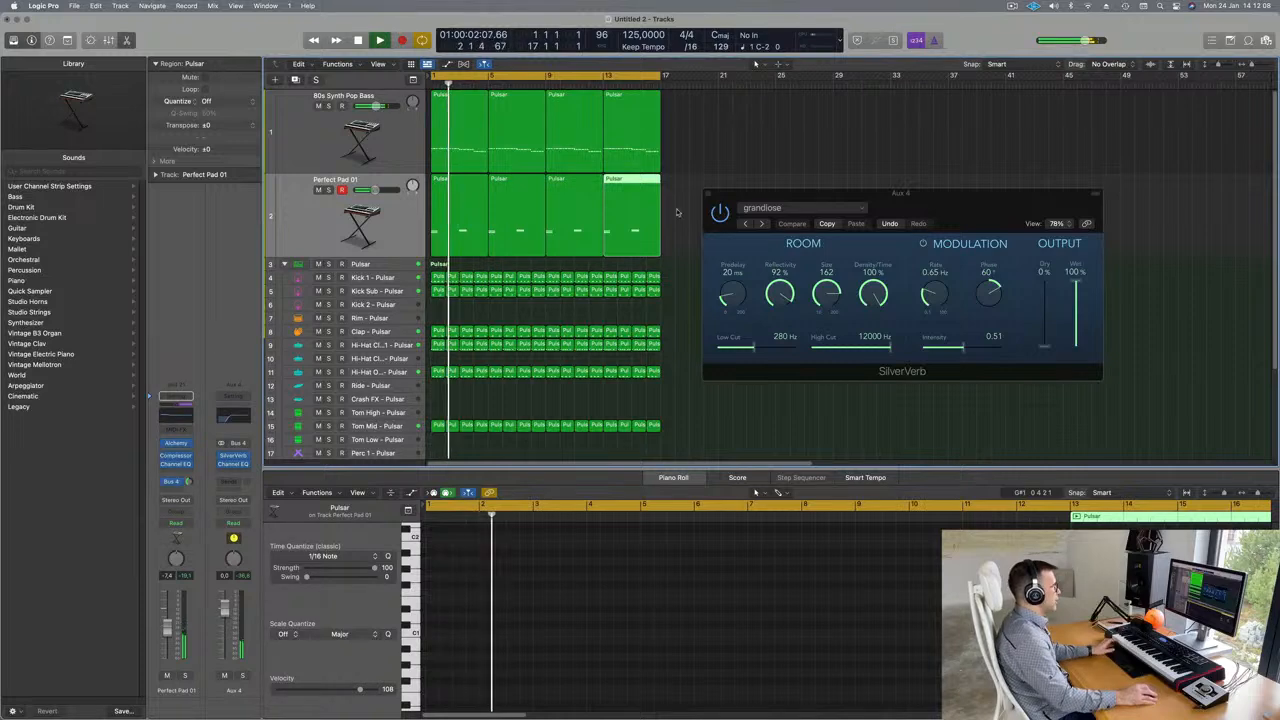
{"action": "left_click_drag", "start_coordinate": [937, 198], "coordinate": [933, 160]}
{"action": "key", "text": "Return"}
{"action": "left_click", "coordinate": [394, 208]}
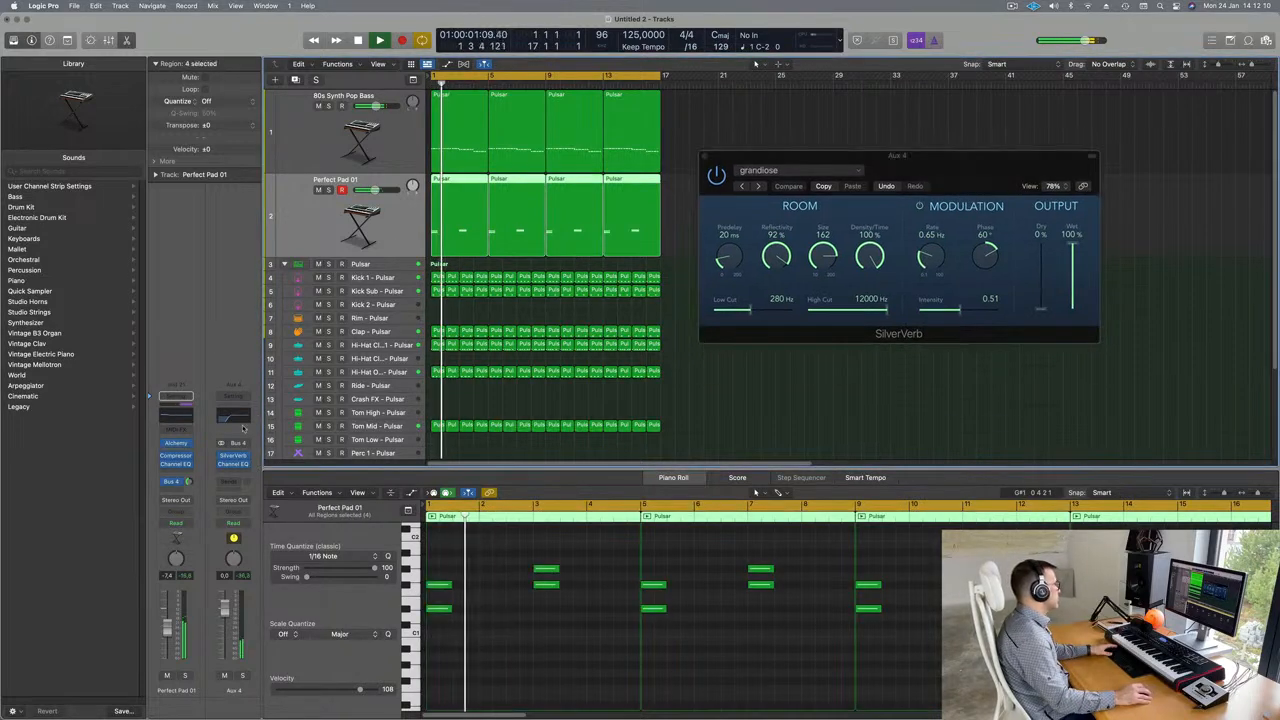
- Reopen Alchemy on the pad track, try the Gentle, Shaken, Stirred and Soft snapshots, and settle on Lush
{"action": "left_click", "coordinate": [175, 444]}
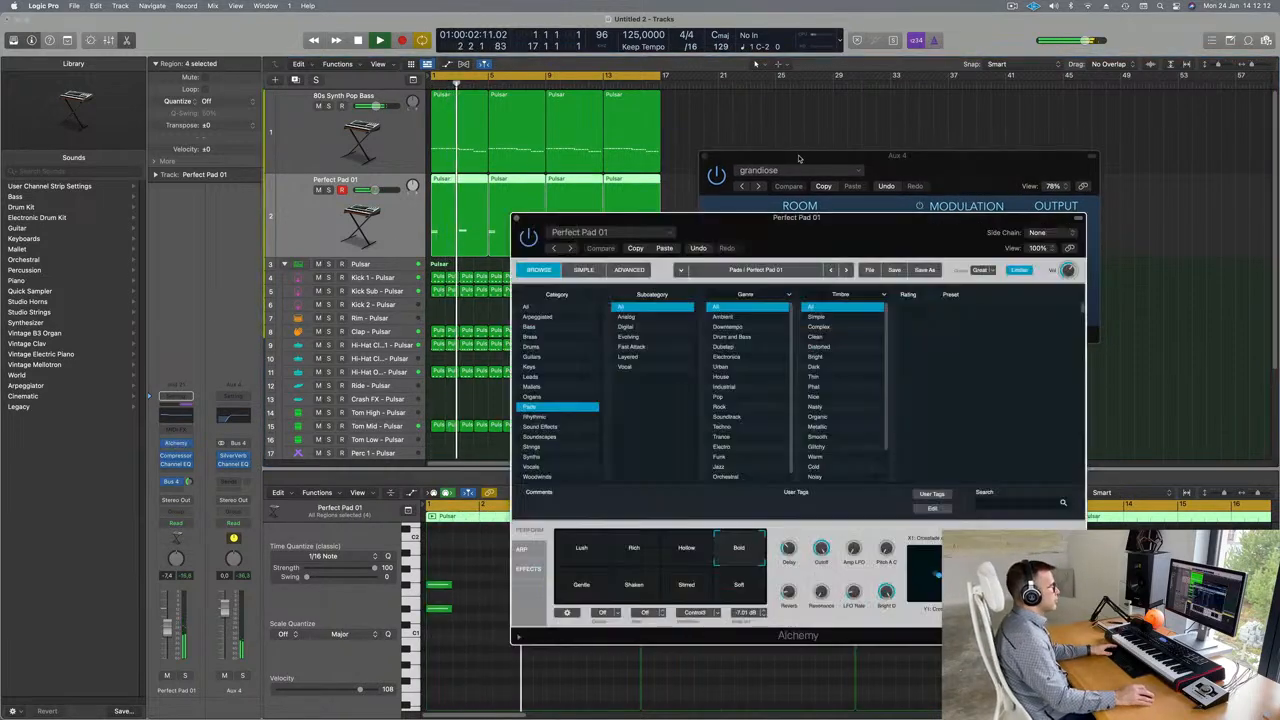
{"action": "left_click_drag", "start_coordinate": [837, 228], "coordinate": [694, 181]}
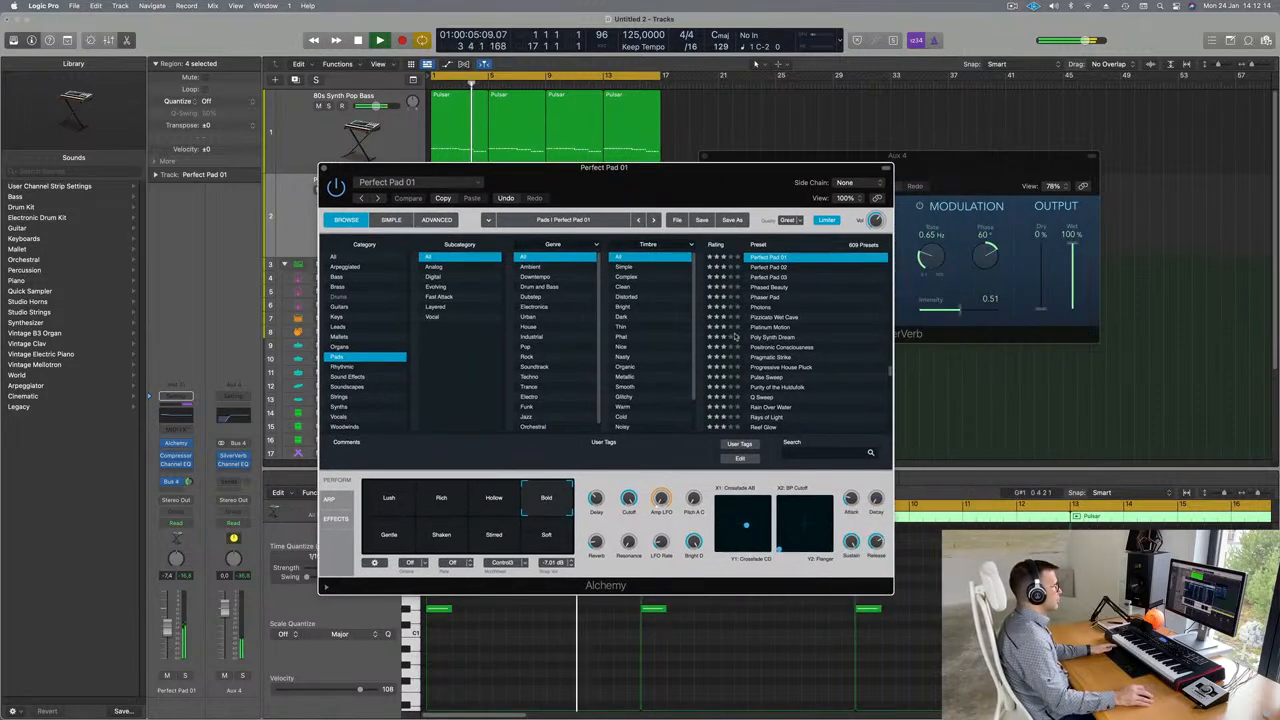
{"action": "left_click", "coordinate": [390, 536]}
{"action": "left_click", "coordinate": [441, 540]}
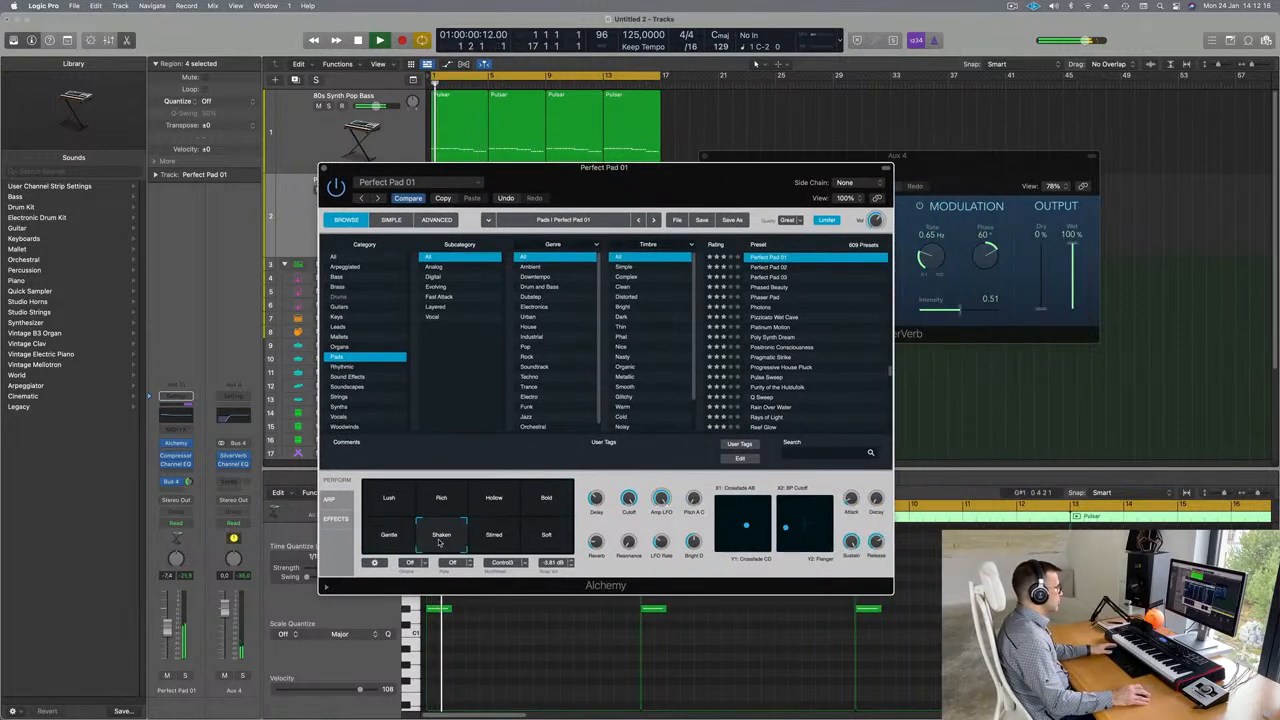
{"action": "left_click", "coordinate": [487, 535]}
{"action": "left_click", "coordinate": [546, 534]}
{"action": "left_click", "coordinate": [398, 505]}
{"action": "left_click_drag", "start_coordinate": [615, 195], "coordinate": [1207, 184]}
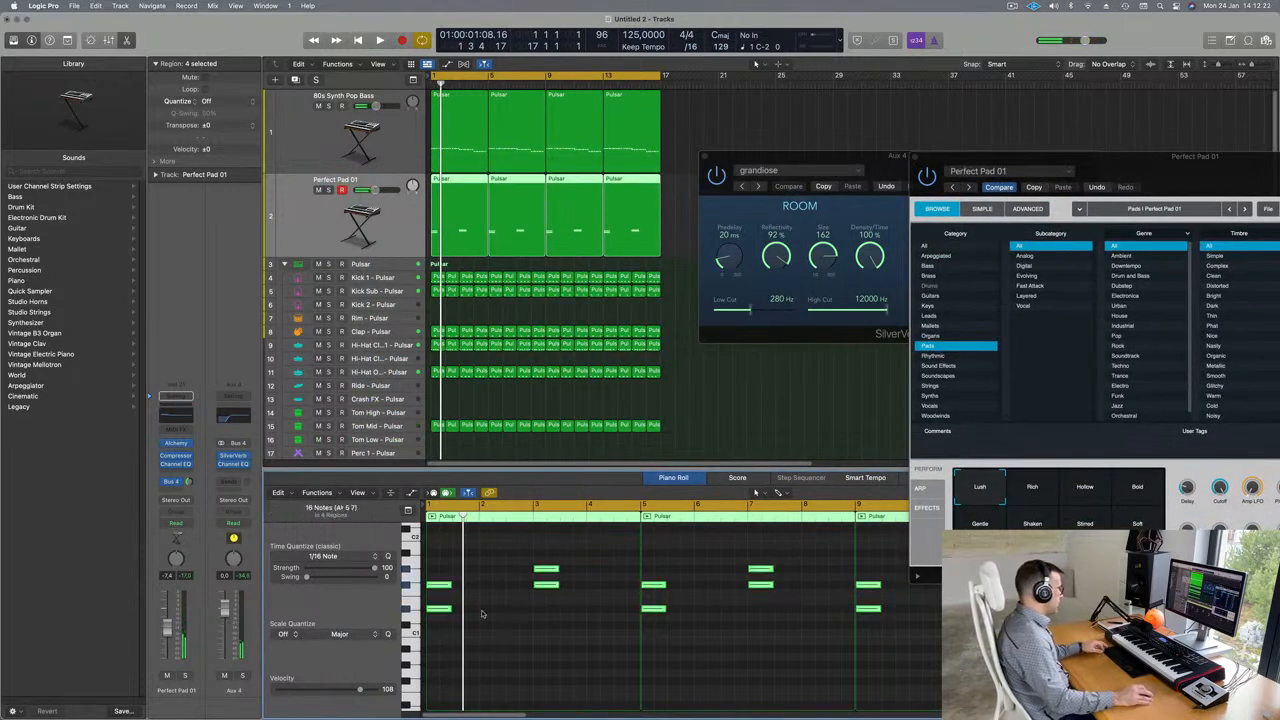
- Copy all 16 pad notes seven semitones higher across the four regions and play the fuller chords
{"action": "scroll", "coordinate": [465, 590], "scroll_direction": "up", "scroll_amount": 3}
{"action": "left_click_drag", "start_coordinate": [439, 621], "coordinate": [443, 570]}
{"action": "scroll", "coordinate": [479, 628], "scroll_direction": "down", "scroll_amount": 1}
{"action": "key", "text": "space"}
{"action": "scroll", "coordinate": [476, 625], "scroll_direction": "down", "scroll_amount": 3}
{"action": "key", "text": "space"}
{"action": "key", "text": "space"}
- Adjust Perfect Pad 01's Delay amount in Alchemy and try its Bold snapshot with the fuller chords
{"action": "left_click_drag", "start_coordinate": [1246, 176], "coordinate": [926, 195]}
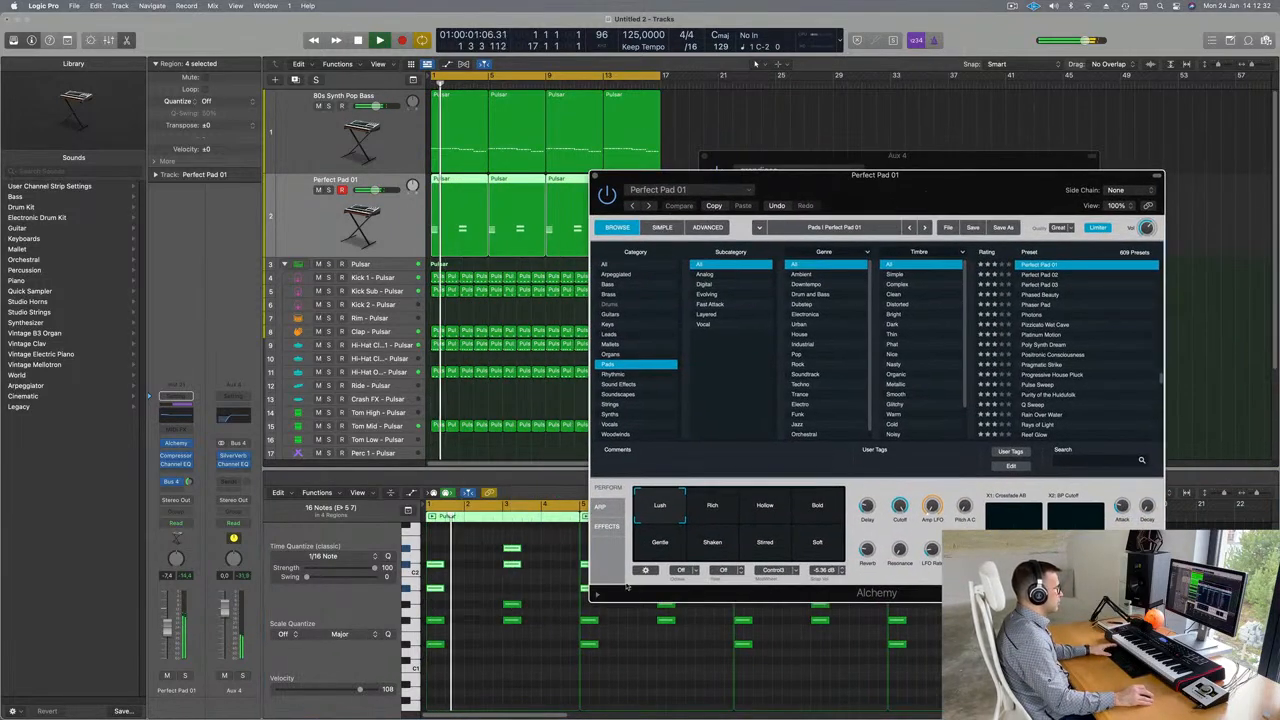
{"action": "left_click", "coordinate": [505, 670]}
{"action": "key", "text": "space"}
{"action": "key", "text": "space"}
{"action": "key", "text": "space"}
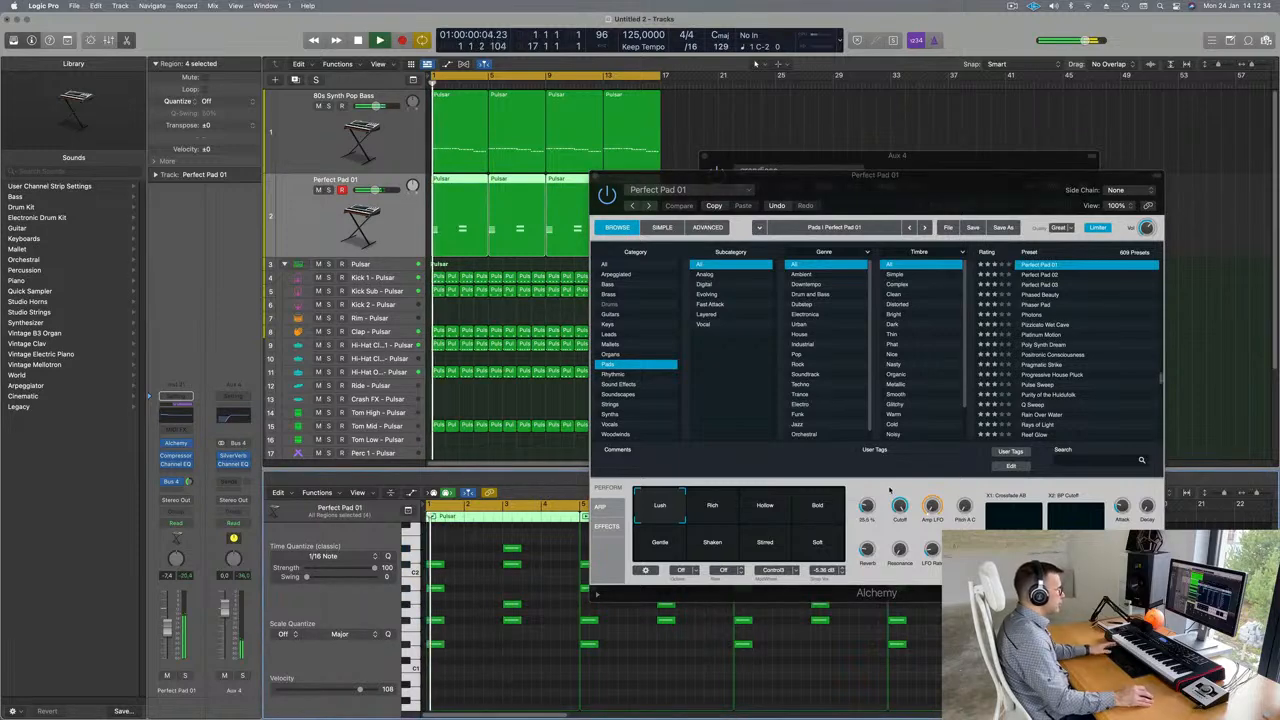
{"action": "left_click", "coordinate": [818, 504]}
{"action": "left_click_drag", "start_coordinate": [979, 175], "coordinate": [948, 147]}
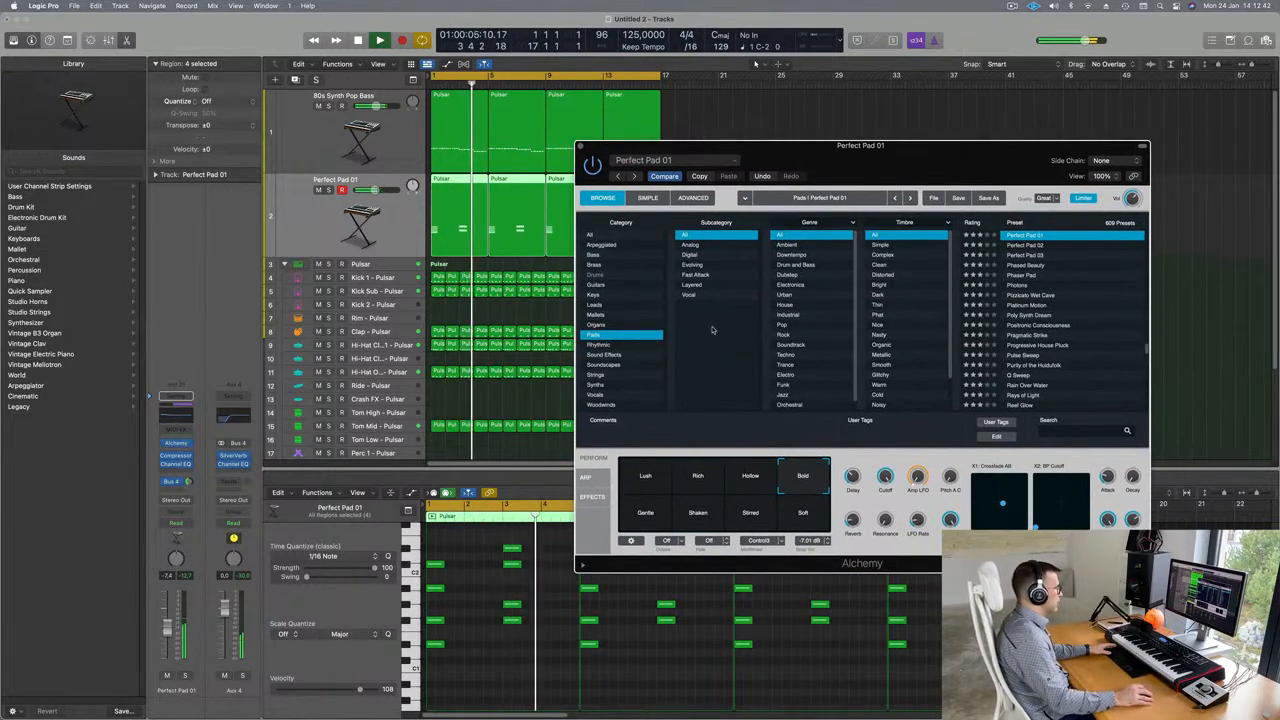
{"action": "left_click_drag", "start_coordinate": [968, 158], "coordinate": [930, 217]}
- Audition the Phased Beauty, Photons and Platinum Motion presets for the pad in Alchemy
{"action": "left_click", "coordinate": [990, 325]}
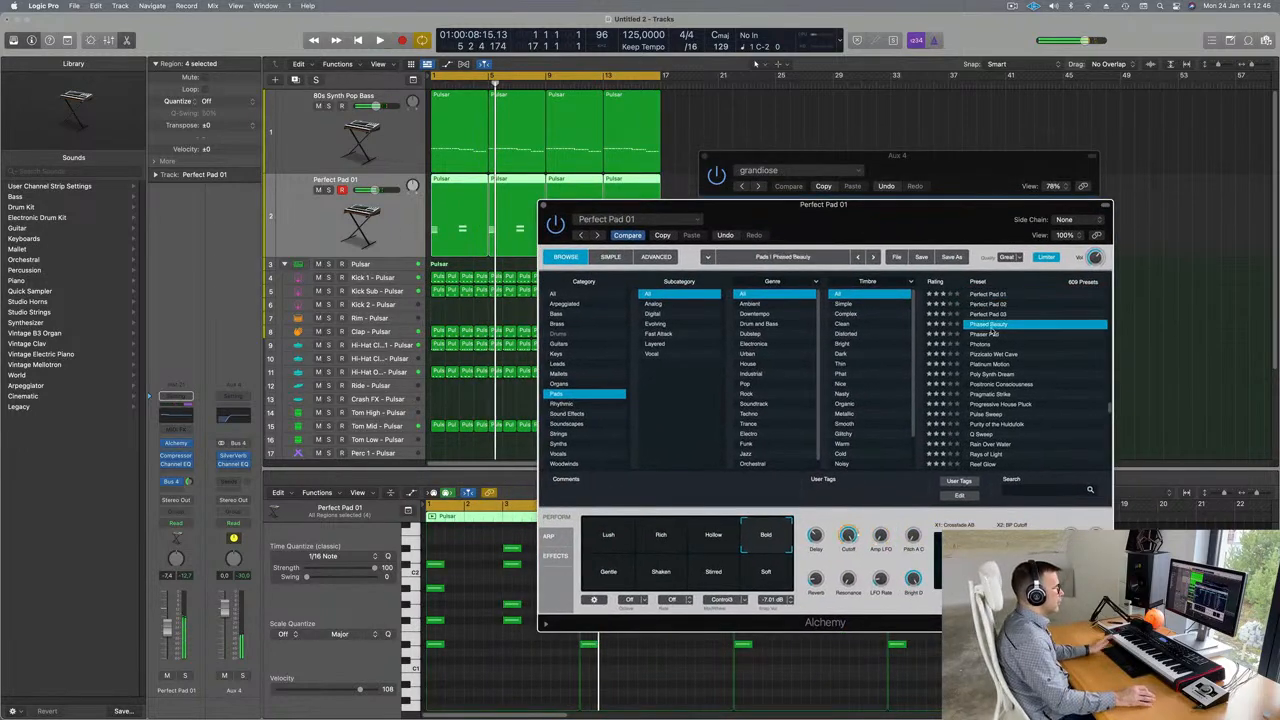
{"action": "left_click", "coordinate": [976, 345]}
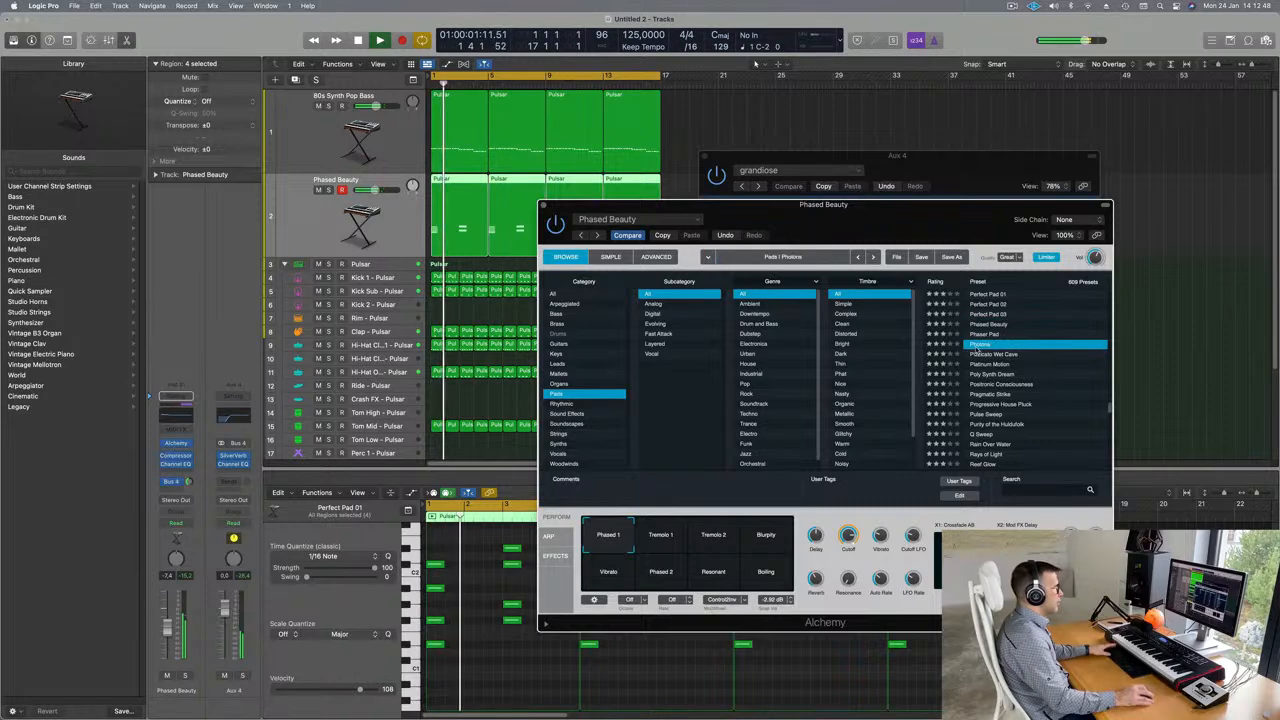
{"action": "scroll", "coordinate": [1018, 352], "scroll_direction": "down", "scroll_amount": 2}
{"action": "left_click", "coordinate": [996, 329]}
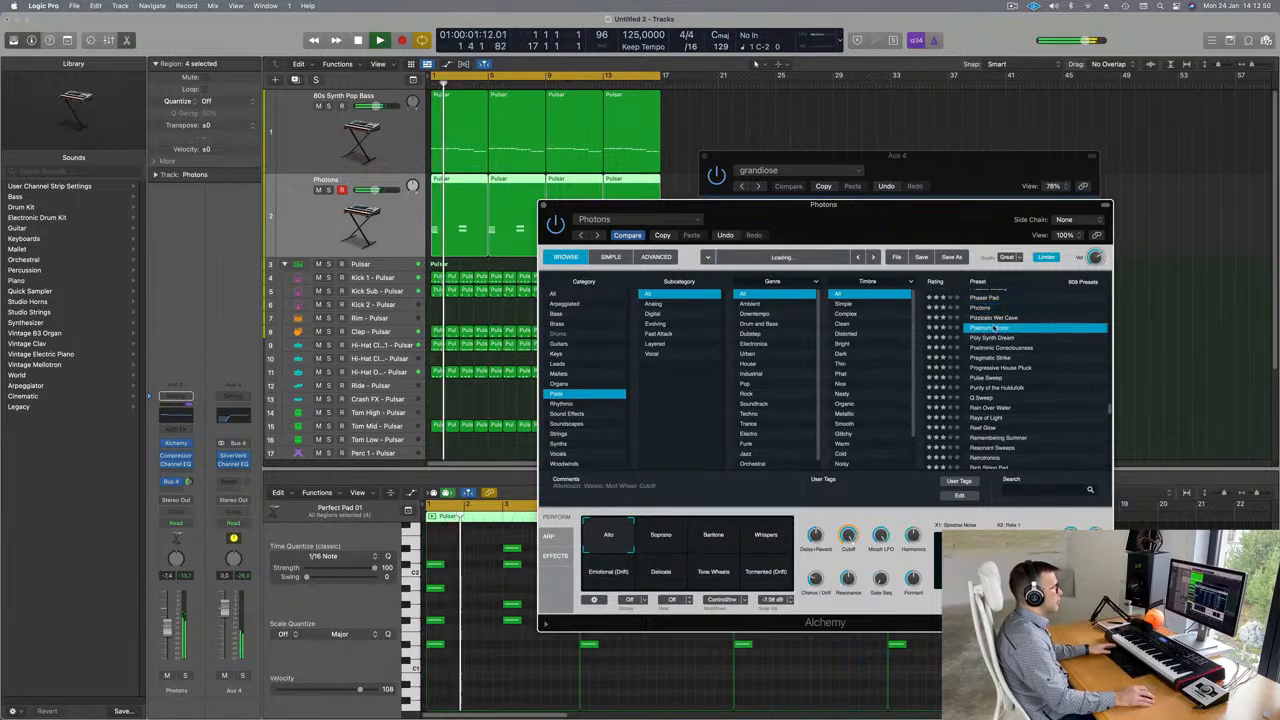
- Transpose all 32 pad notes up an octave and load the Perfect Pad 01 preset again
{"action": "key", "text": "space"}
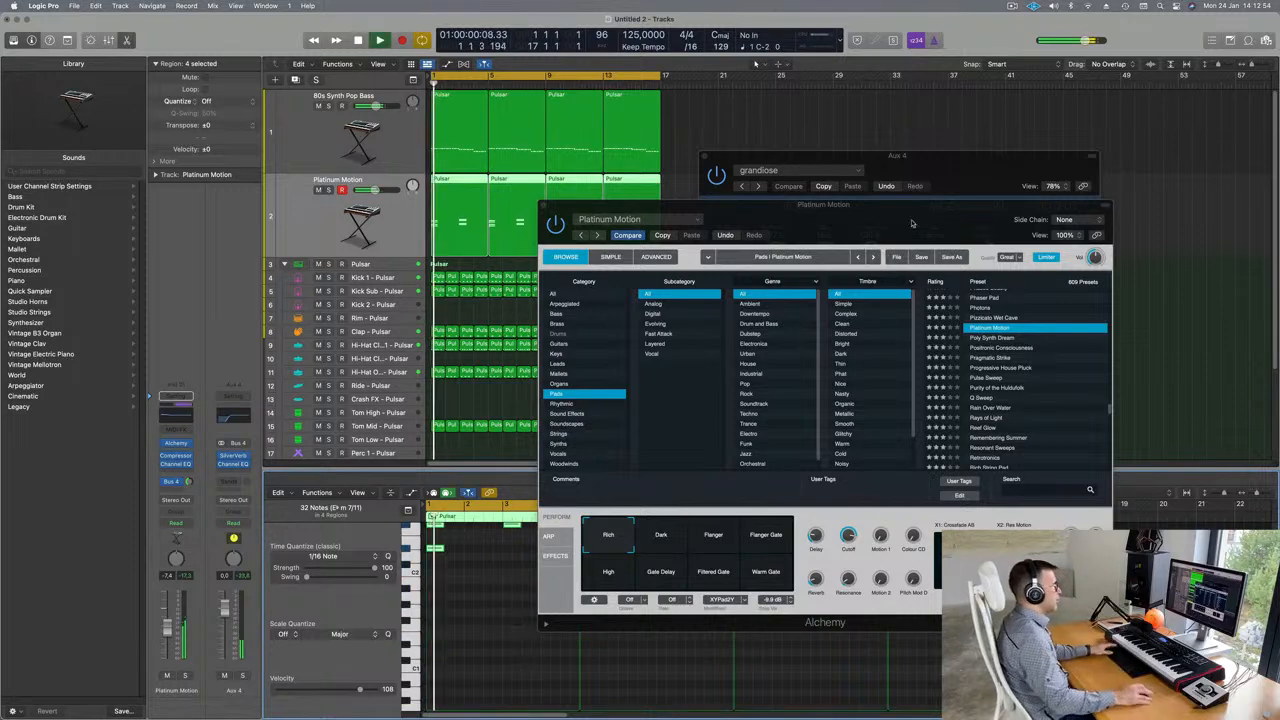
{"action": "scroll", "coordinate": [990, 316], "scroll_direction": "up", "scroll_amount": 3}
{"action": "left_click", "coordinate": [996, 313]}
{"action": "key", "text": "space"}
{"action": "left_click_drag", "start_coordinate": [886, 221], "coordinate": [989, 149]}
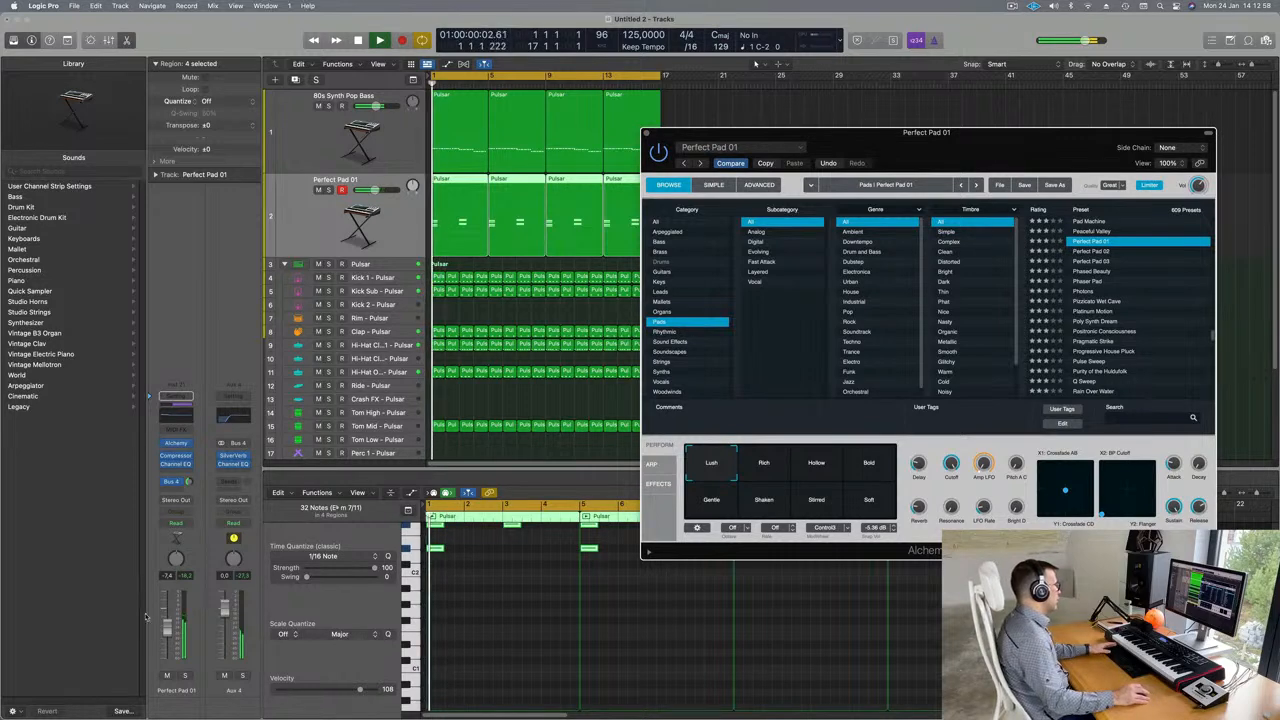
- Set the pad track's volume to -11.6 dB and close the Alchemy and SilverVerb windows
{"action": "key", "text": "space"}
{"action": "key", "text": "space"}
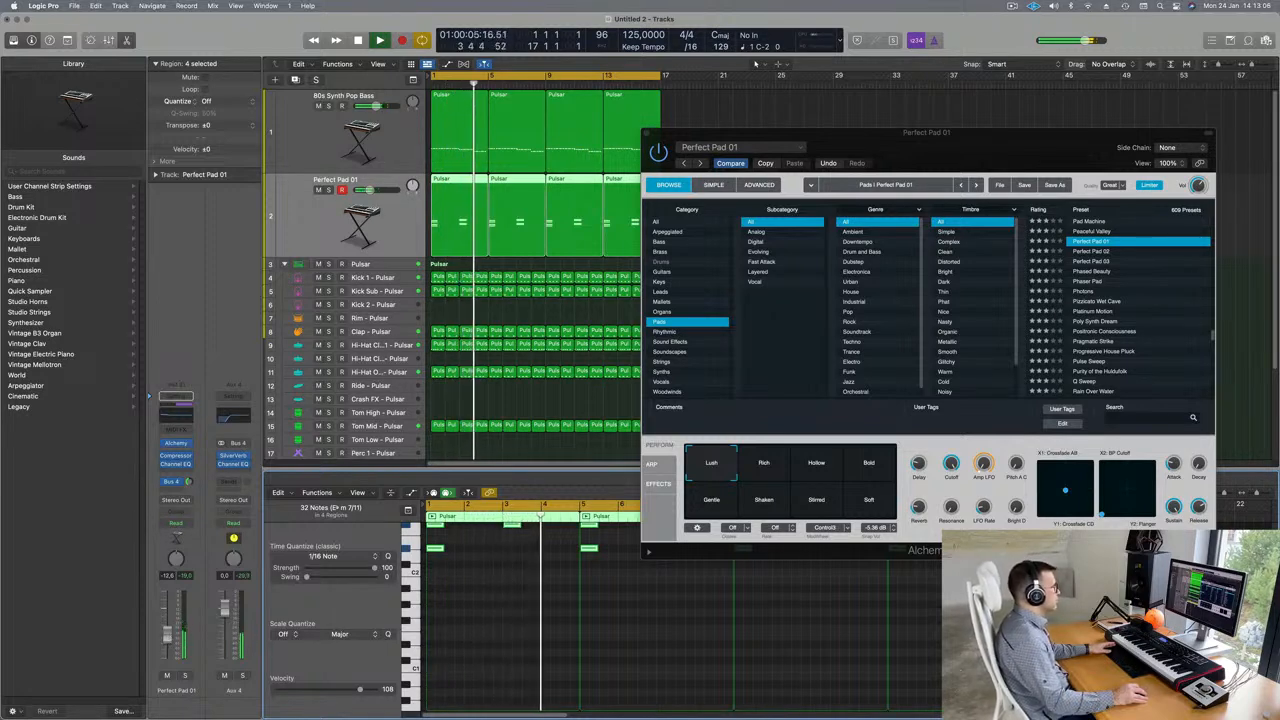
{"action": "left_click_drag", "start_coordinate": [960, 138], "coordinate": [818, 211]}
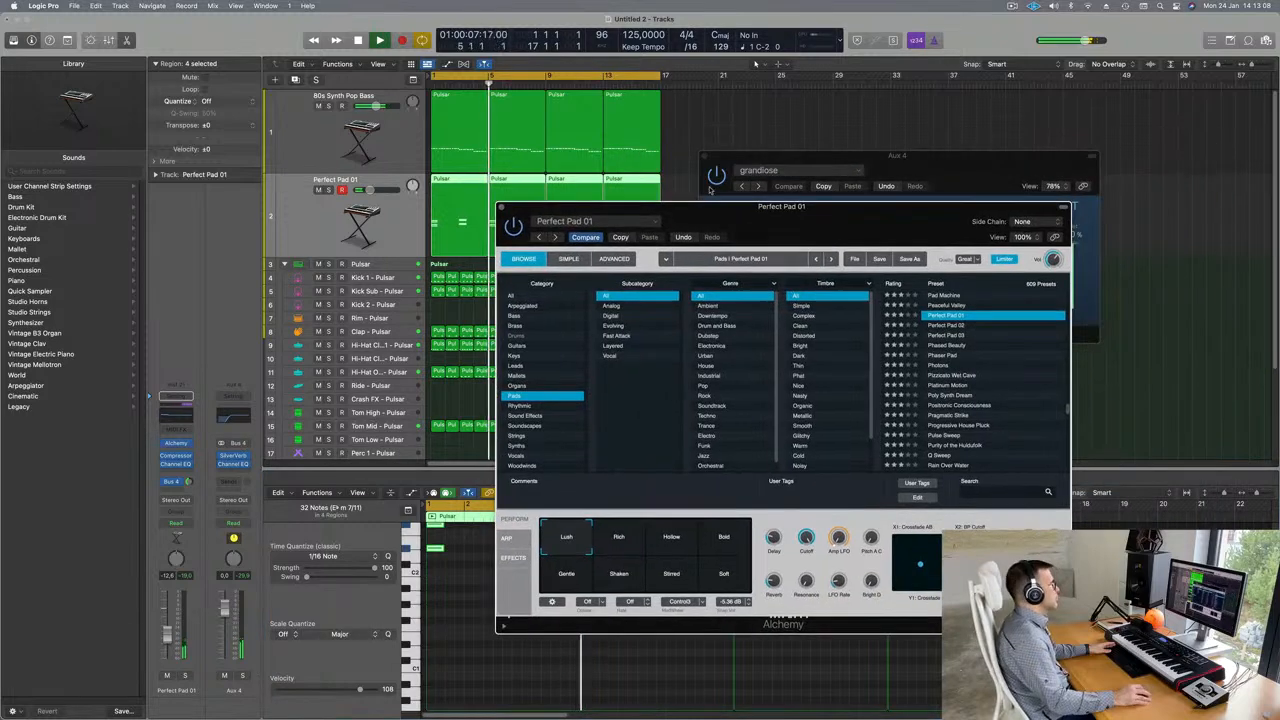
{"action": "left_click", "coordinate": [504, 206]}
{"action": "left_click_drag", "start_coordinate": [882, 162], "coordinate": [869, 176]}
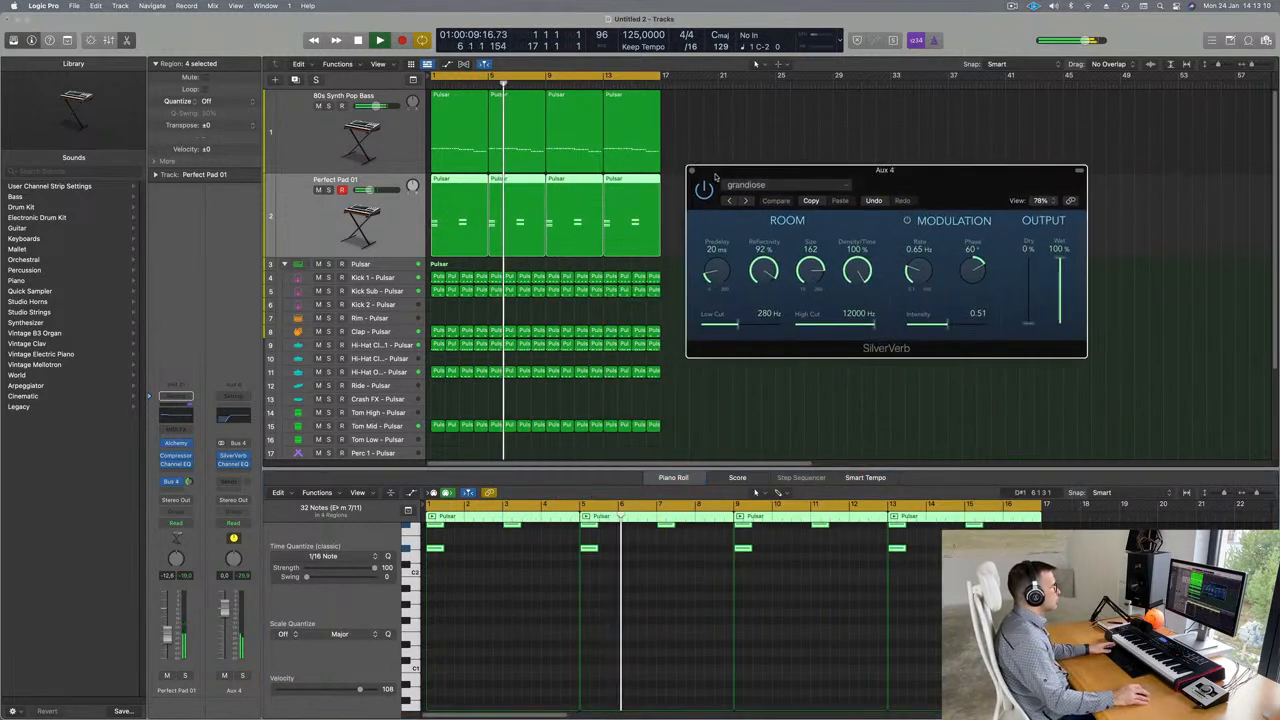
{"action": "left_click", "coordinate": [690, 170]}
{"action": "scroll", "coordinate": [601, 268], "scroll_direction": "down", "scroll_amount": 1}
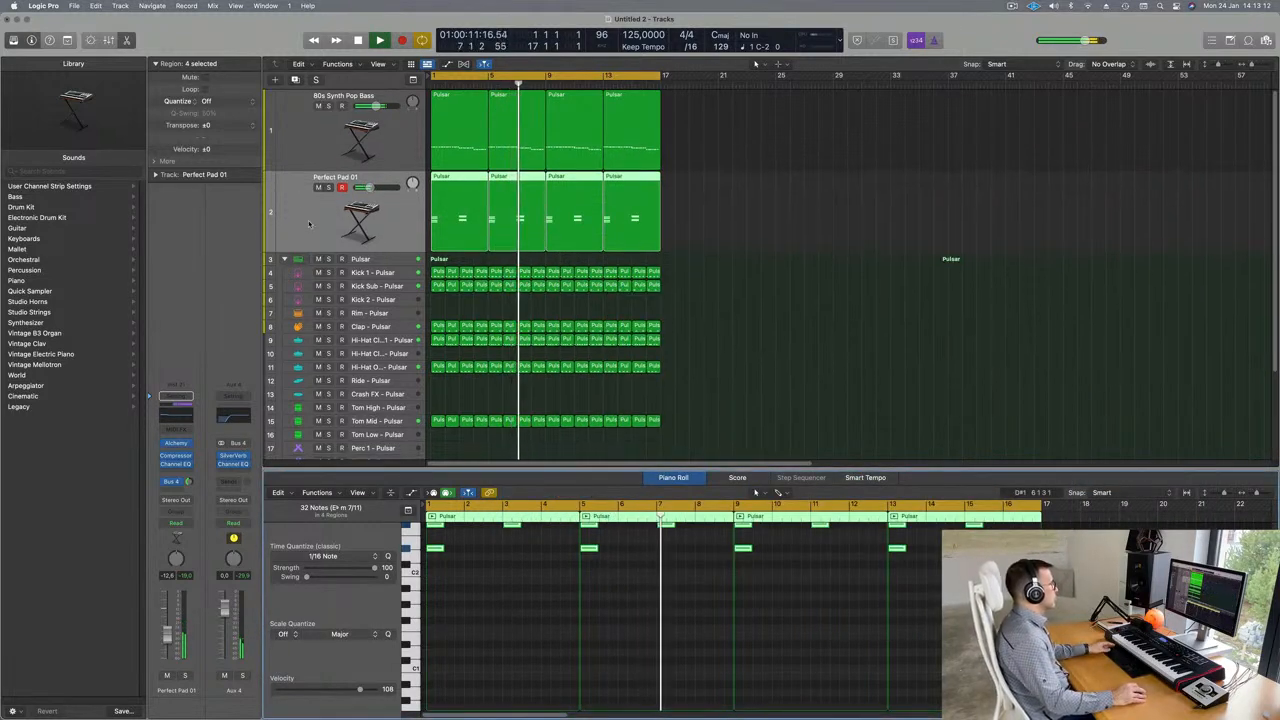
{"action": "key", "text": "Return"}
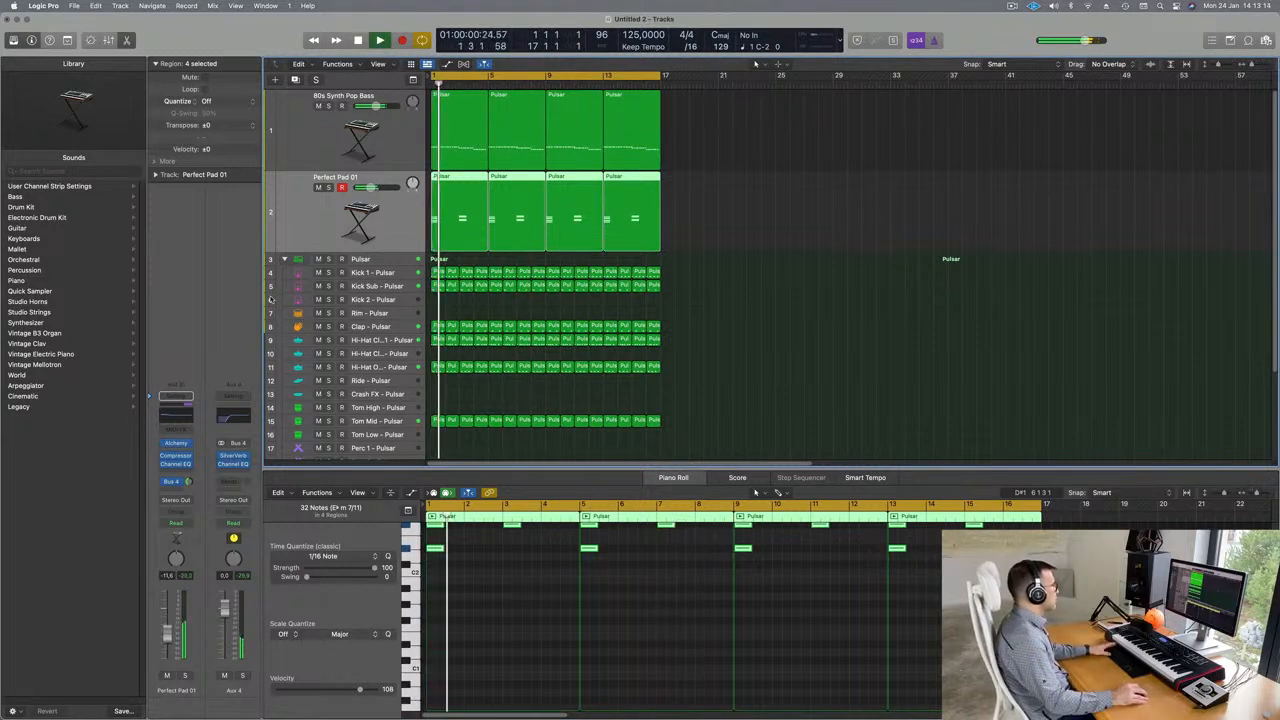
- Duplicate the 80s Synth Pop Bass track as a new empty track with the same settings
{"action": "left_click", "coordinate": [325, 137]}
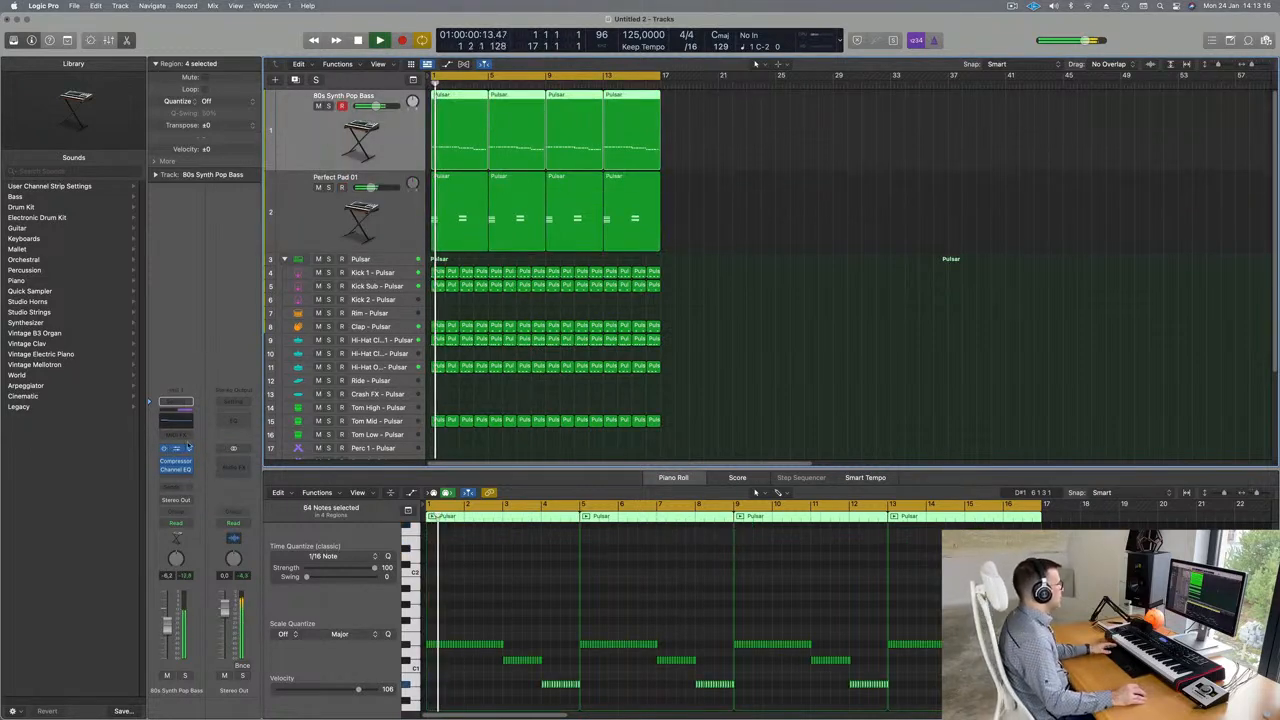
{"action": "key", "text": "Return"}
{"action": "key", "text": "super+d"}
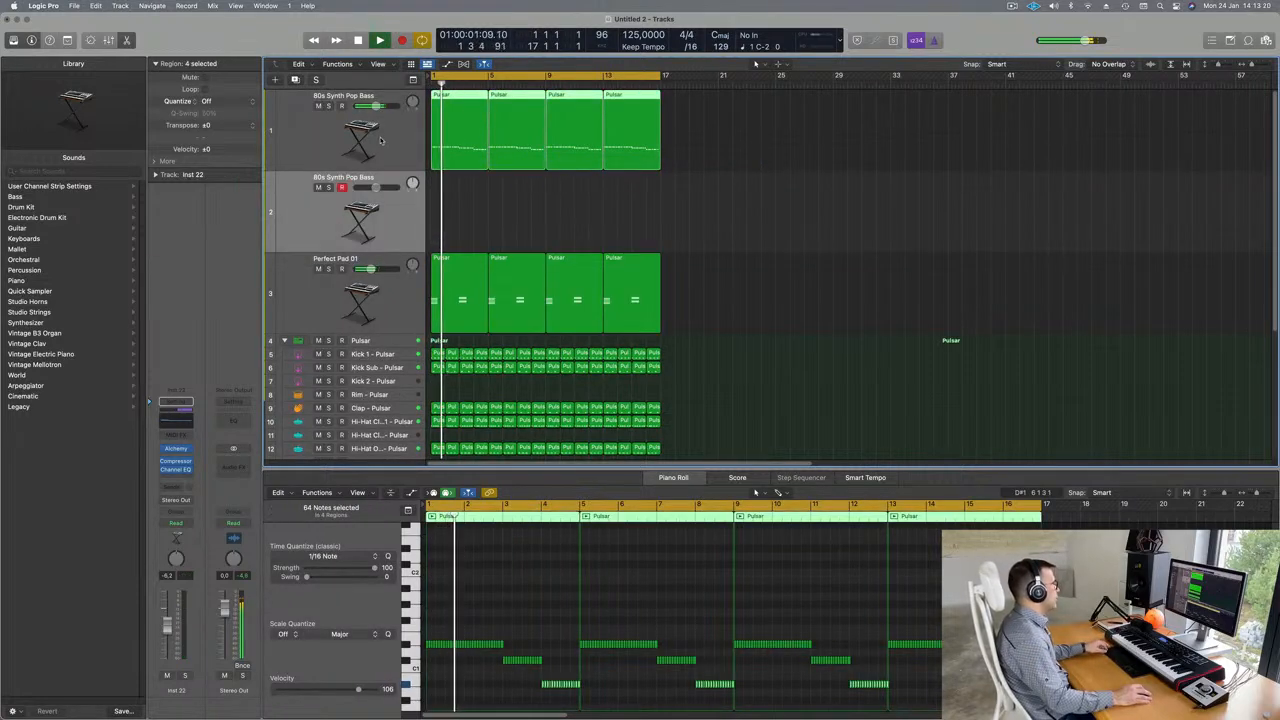
- Copy the four bass regions onto the second 80s Synth Pop Bass track, mute that copy and return to the first bass track
{"action": "left_click_drag", "start_coordinate": [458, 140], "coordinate": [458, 199]}
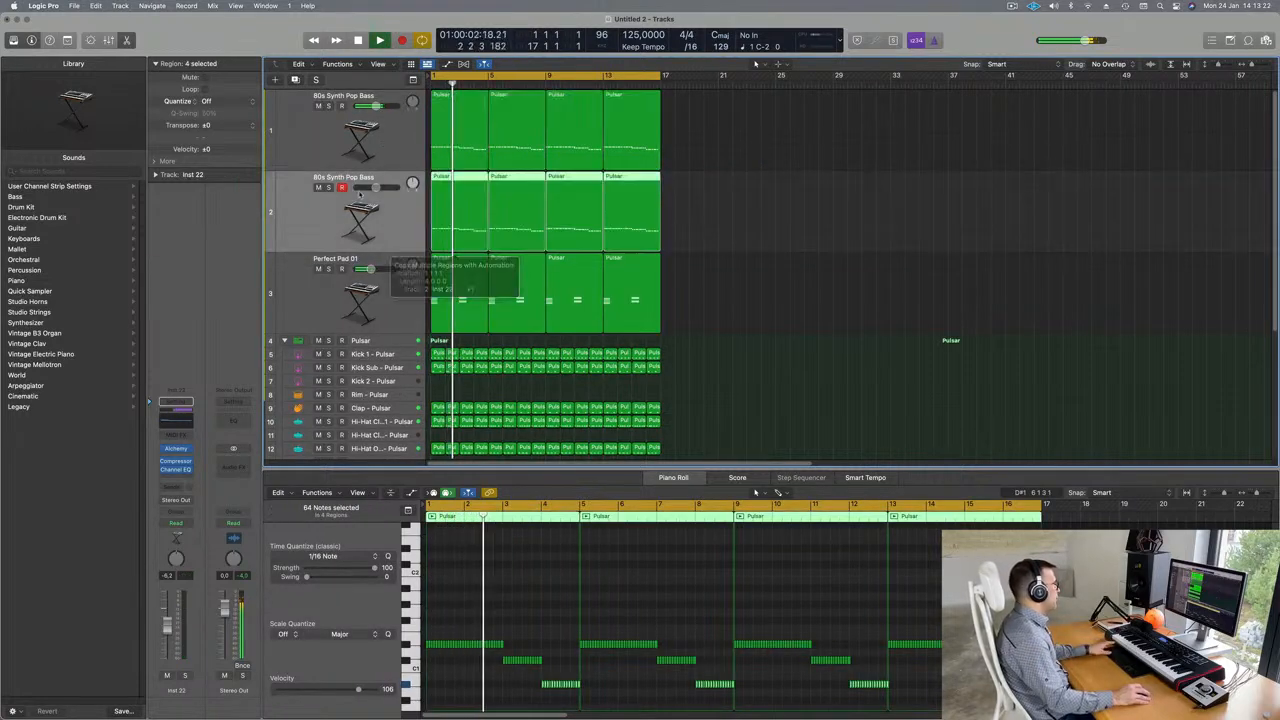
{"action": "left_click", "coordinate": [318, 188]}
{"action": "key", "text": "Up"}
{"action": "key", "text": "Return"}
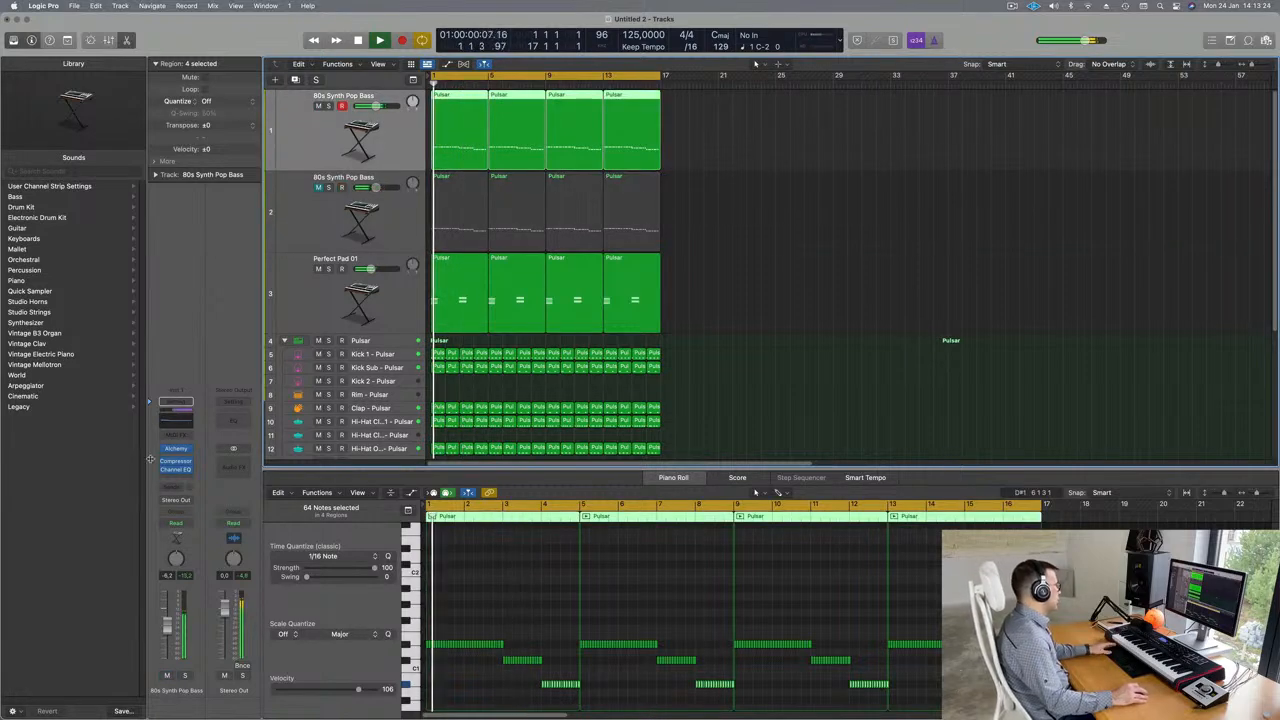
- Choose the Punchy snapshot in the first bass track's Alchemy and adjust its LP Envelope
{"action": "left_click", "coordinate": [176, 449]}
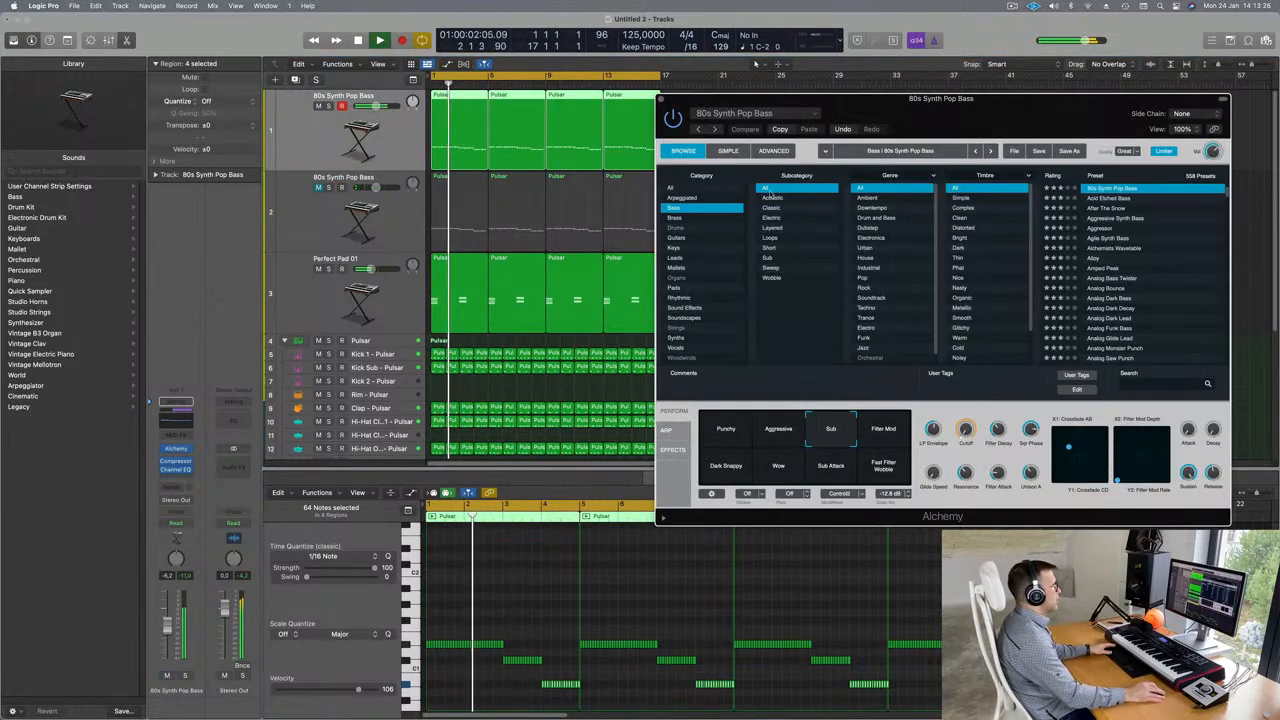
{"action": "left_click_drag", "start_coordinate": [943, 101], "coordinate": [723, 177]}
{"action": "left_click", "coordinate": [474, 496]}
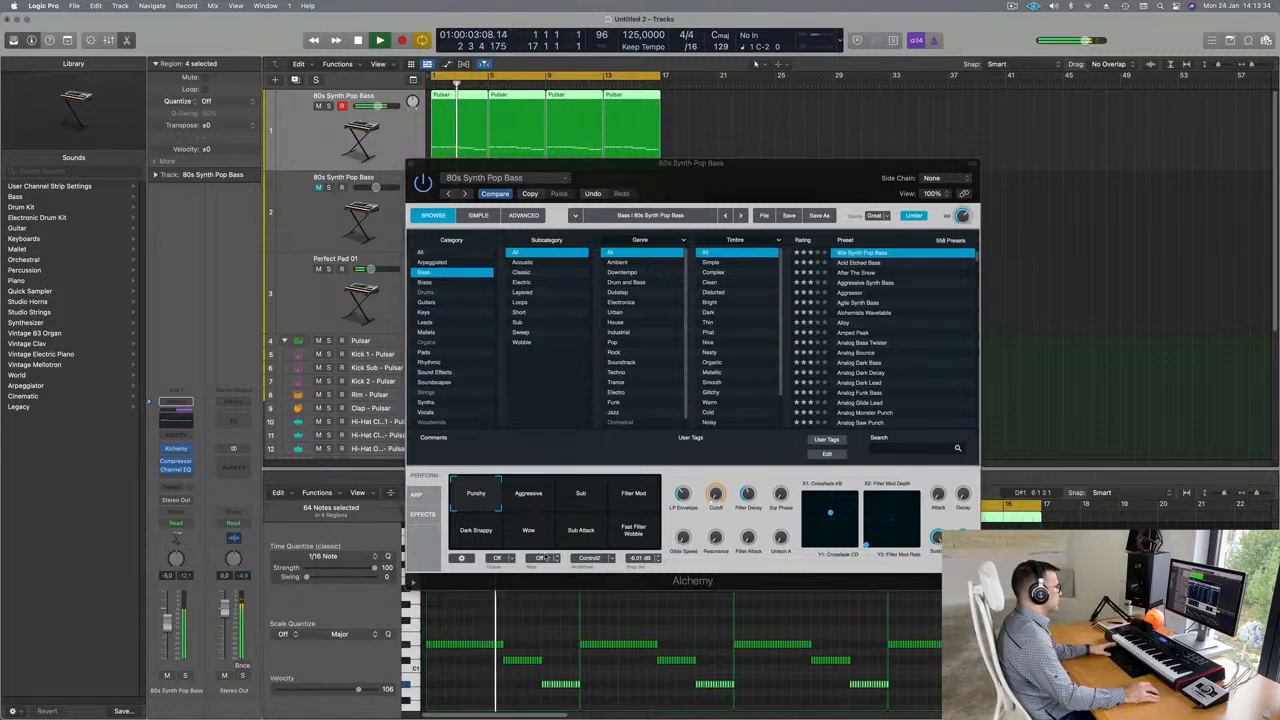
{"action": "left_click", "coordinate": [689, 487]}
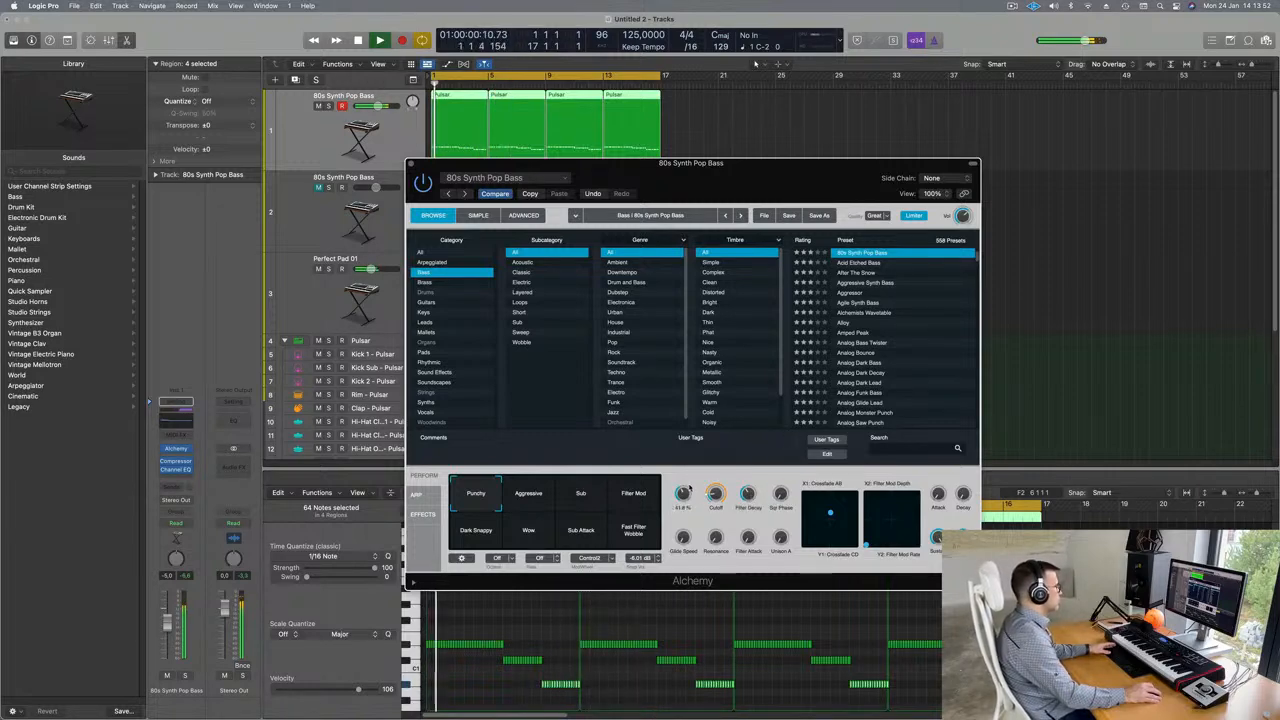
- Audition the Aggressive, Filter Mod, Fast Filter Wobble and Sub Attack snapshots on the bass
{"action": "left_click", "coordinate": [537, 501]}
{"action": "left_click", "coordinate": [638, 500]}
{"action": "left_click", "coordinate": [638, 538]}
{"action": "left_click", "coordinate": [583, 542]}
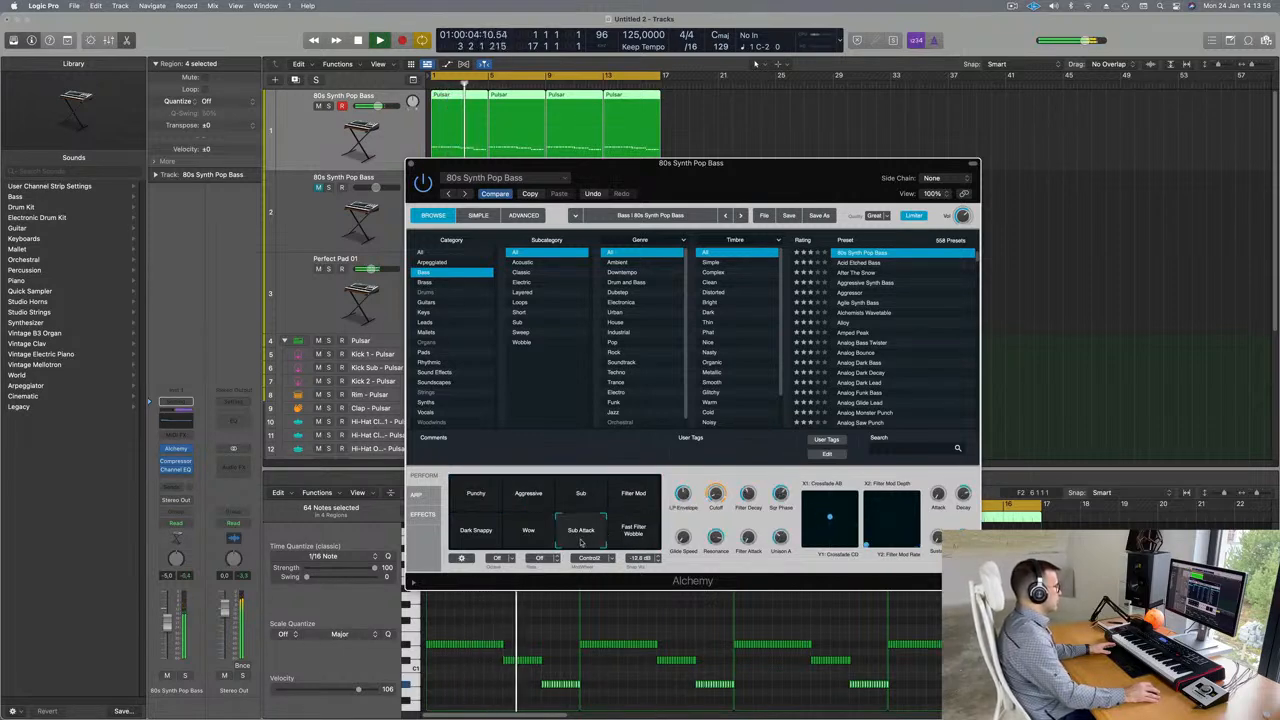
- Compare the Dark Snappy snapshot with Punchy, settle on Punchy and adjust the Crossfade AB and Filter Mod X/Y pads
{"action": "left_click", "coordinate": [469, 495]}
{"action": "left_click", "coordinate": [471, 534]}
{"action": "left_click_drag", "start_coordinate": [723, 182], "coordinate": [780, 160]}
{"action": "left_click", "coordinate": [533, 472]}
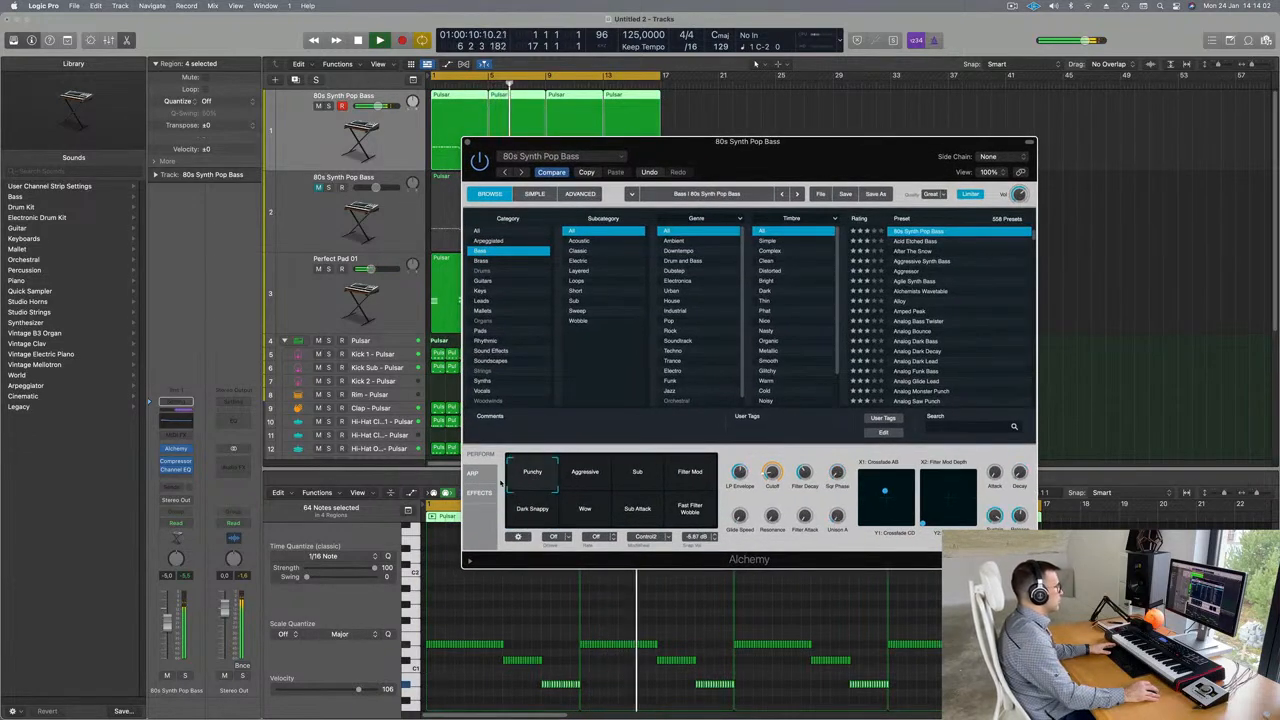
{"action": "left_click", "coordinate": [530, 512]}
{"action": "key", "text": "space"}
{"action": "left_click", "coordinate": [540, 475]}
{"action": "key", "text": "space"}
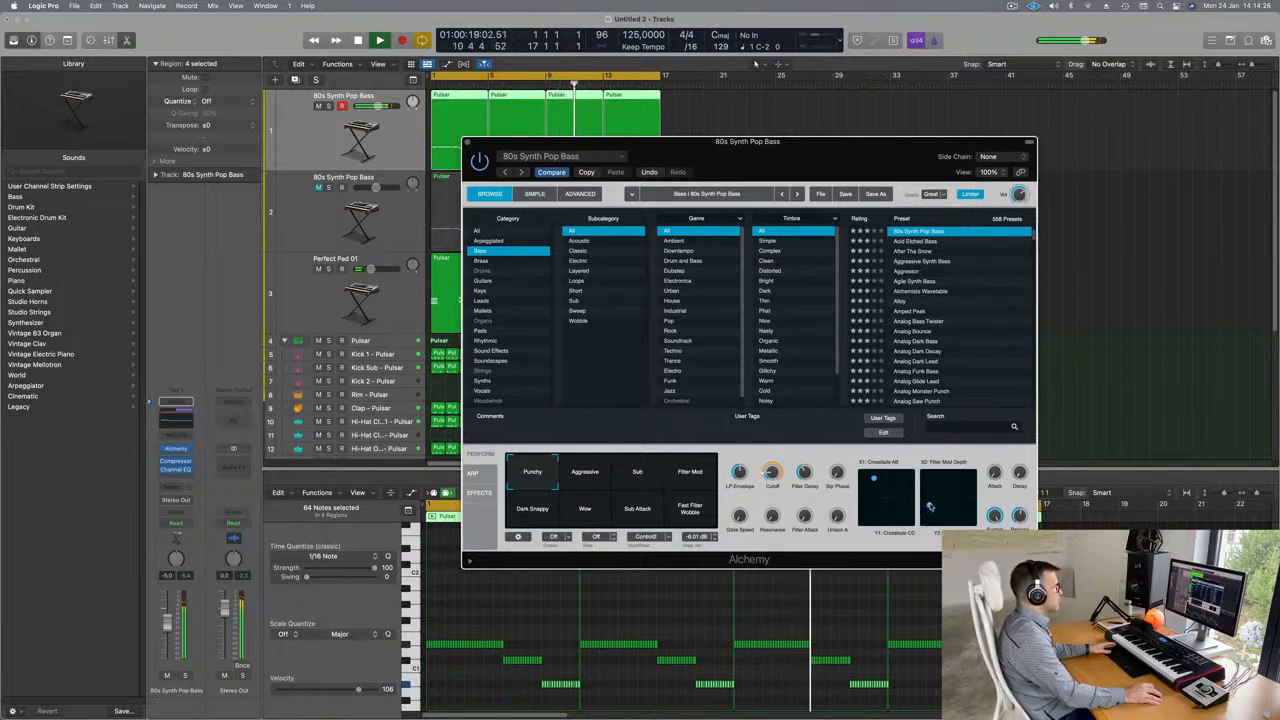
- Fine-tune the Cutoff of the bass sound in Alchemy while the loop plays from the start
{"action": "key", "text": "Return"}
{"action": "left_click_drag", "start_coordinate": [858, 152], "coordinate": [883, 153]}
{"action": "key", "text": "Return"}
{"action": "key", "text": "Return"}
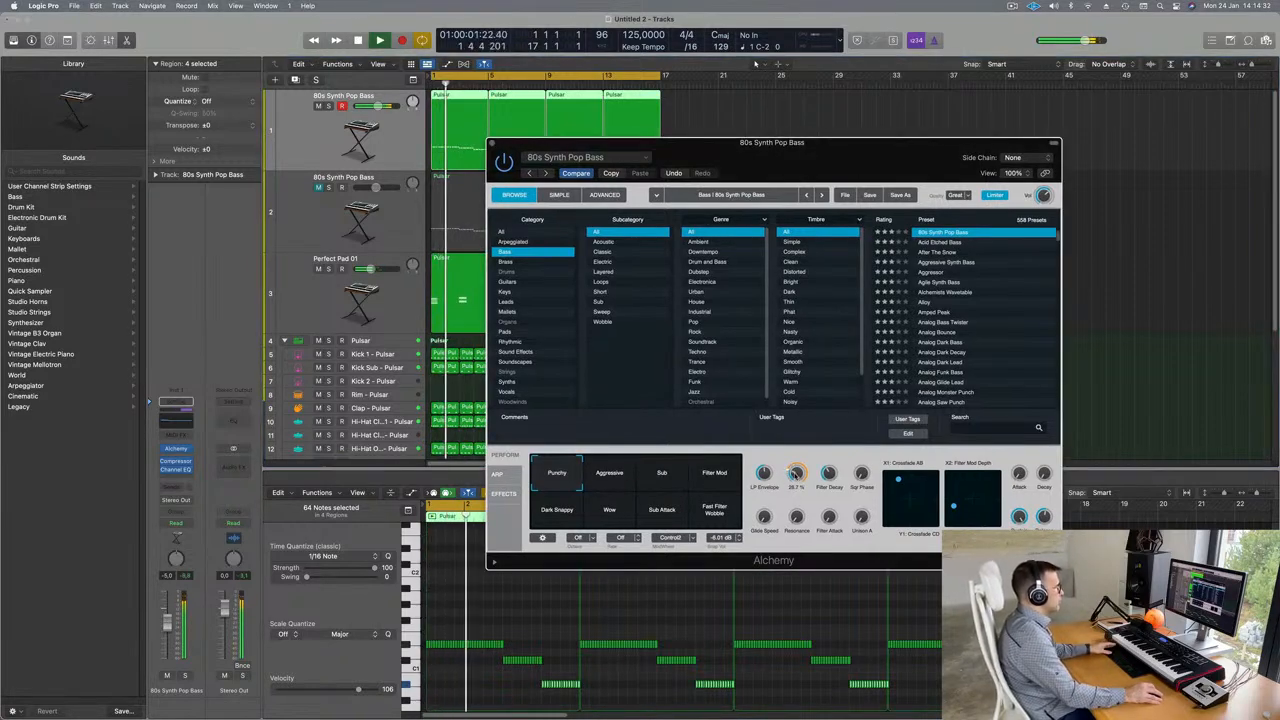
{"action": "left_click_drag", "start_coordinate": [795, 477], "coordinate": [796, 478]}
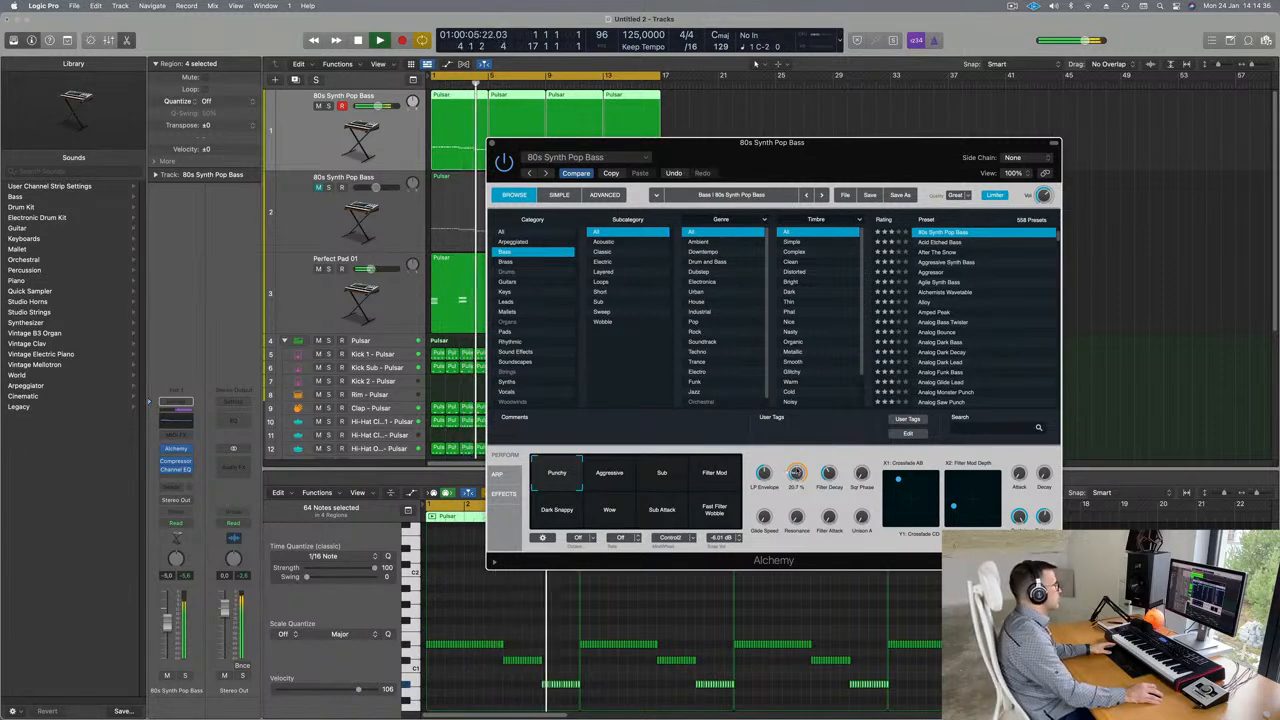
- Close the Alchemy window and lower the first bass track's volume to -8.4 dB
{"action": "left_click_drag", "start_coordinate": [823, 183], "coordinate": [432, 314]}
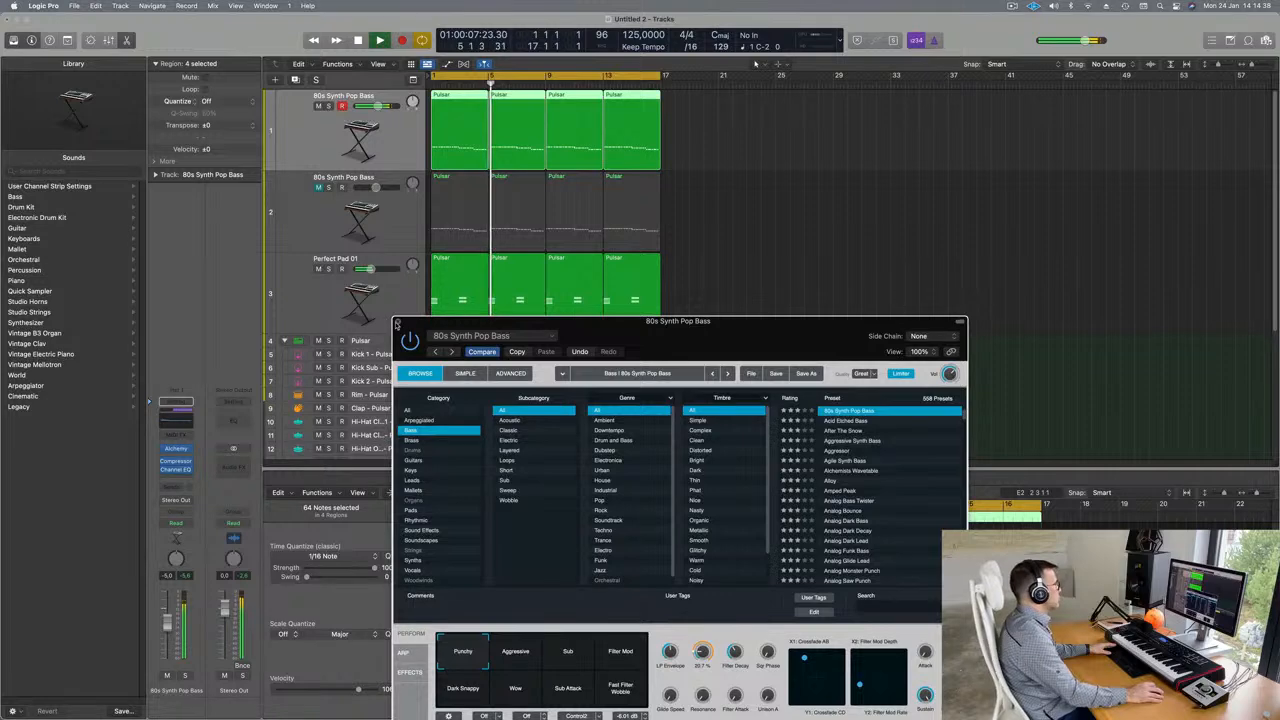
{"action": "left_click", "coordinate": [398, 321]}
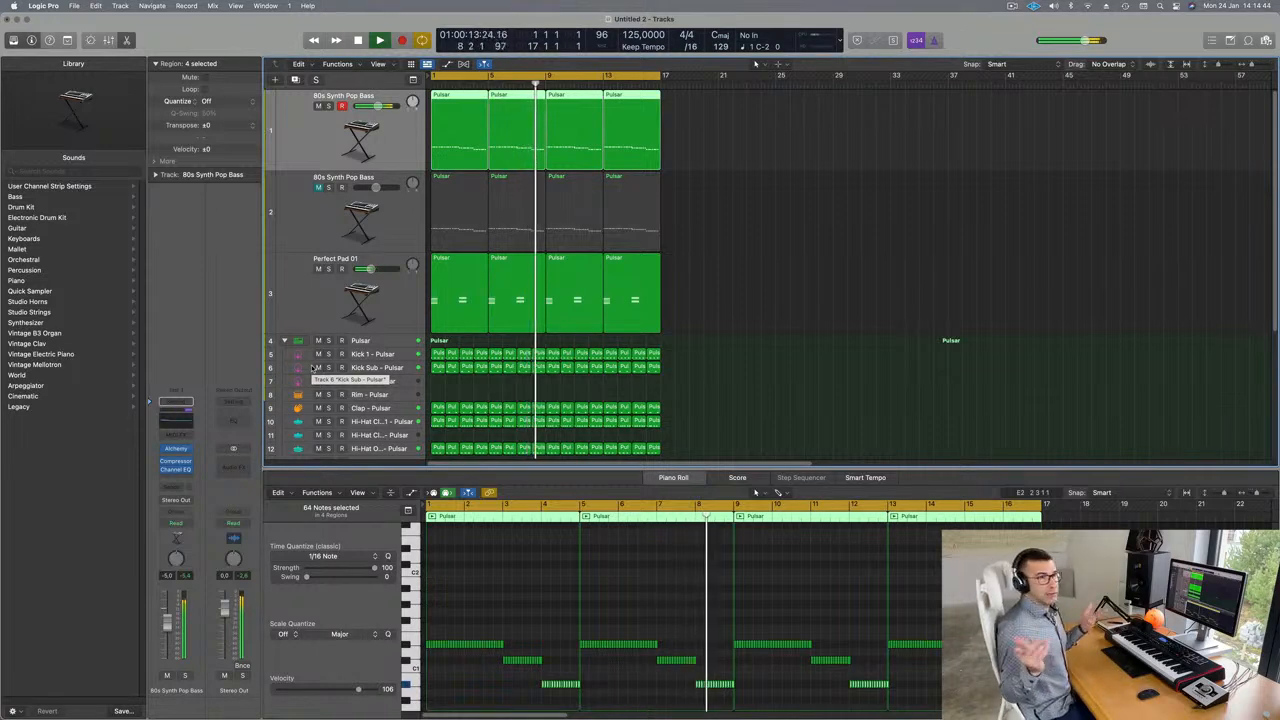
{"action": "key", "text": "Return"}
{"action": "key", "text": "Return"}
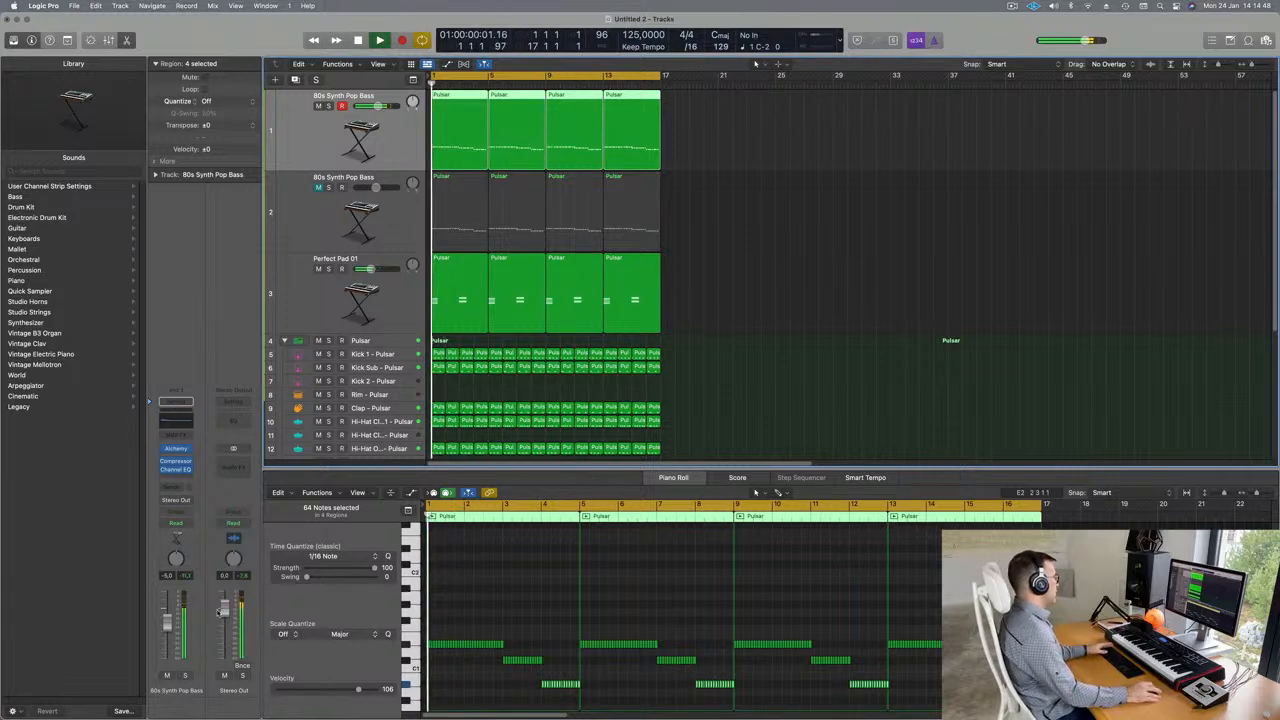
{"action": "key", "text": "Return"}
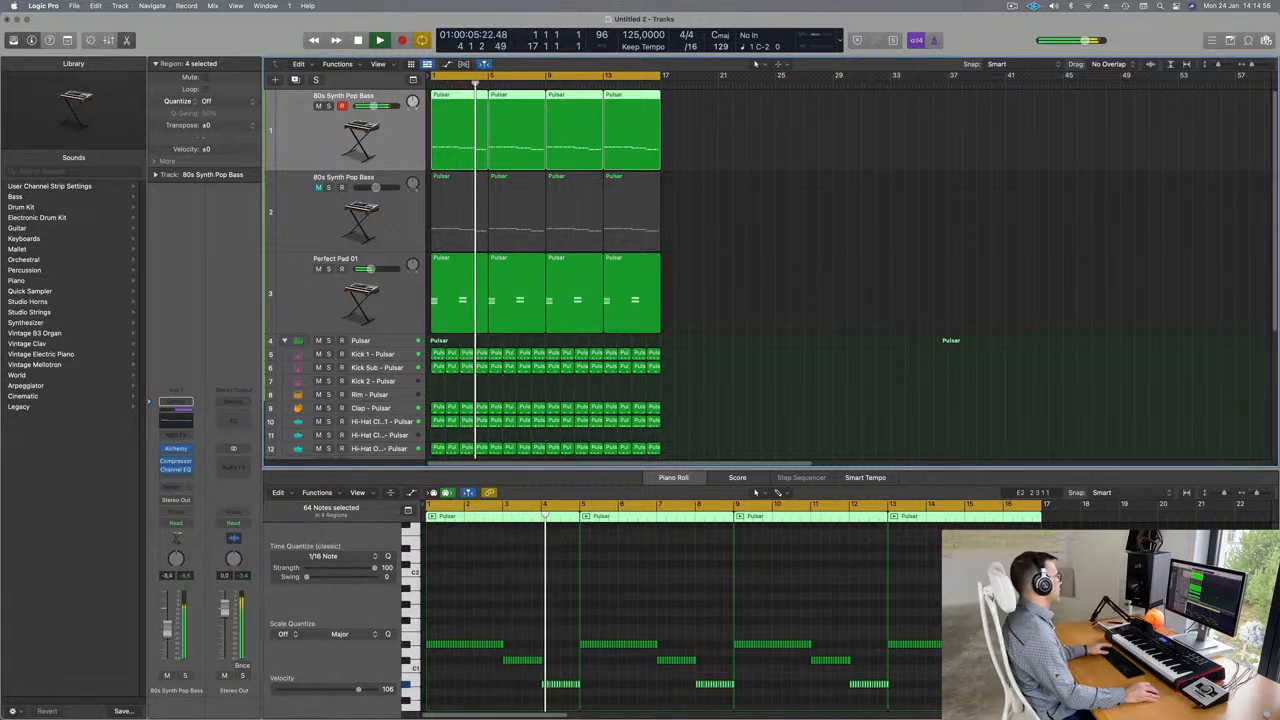
- Add a 187 Hz, 12 dB/Oct low cut to the Perfect Pad 01 track with Channel EQ
{"action": "left_click", "coordinate": [322, 296]}
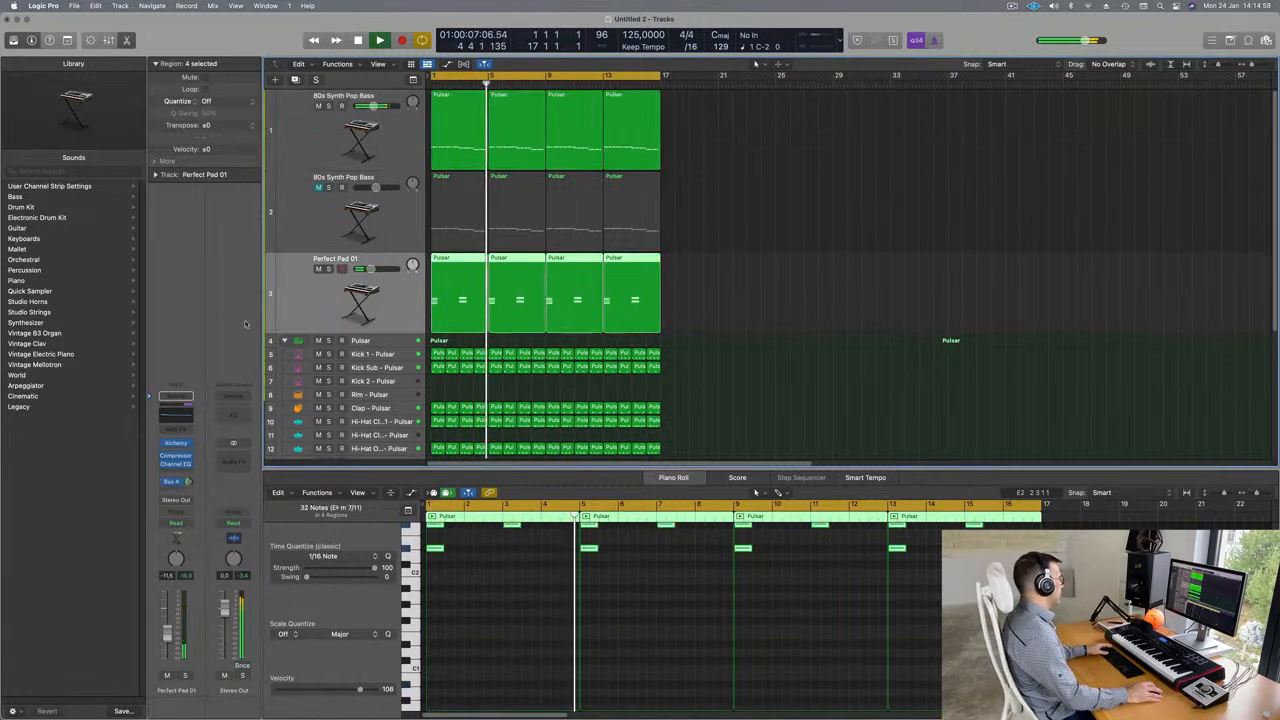
{"action": "left_click", "coordinate": [177, 415]}
{"action": "key", "text": "Return"}
{"action": "left_click_drag", "start_coordinate": [464, 294], "coordinate": [694, 254]}
{"action": "left_click_drag", "start_coordinate": [449, 452], "coordinate": [425, 407]}
{"action": "key", "text": "Return"}
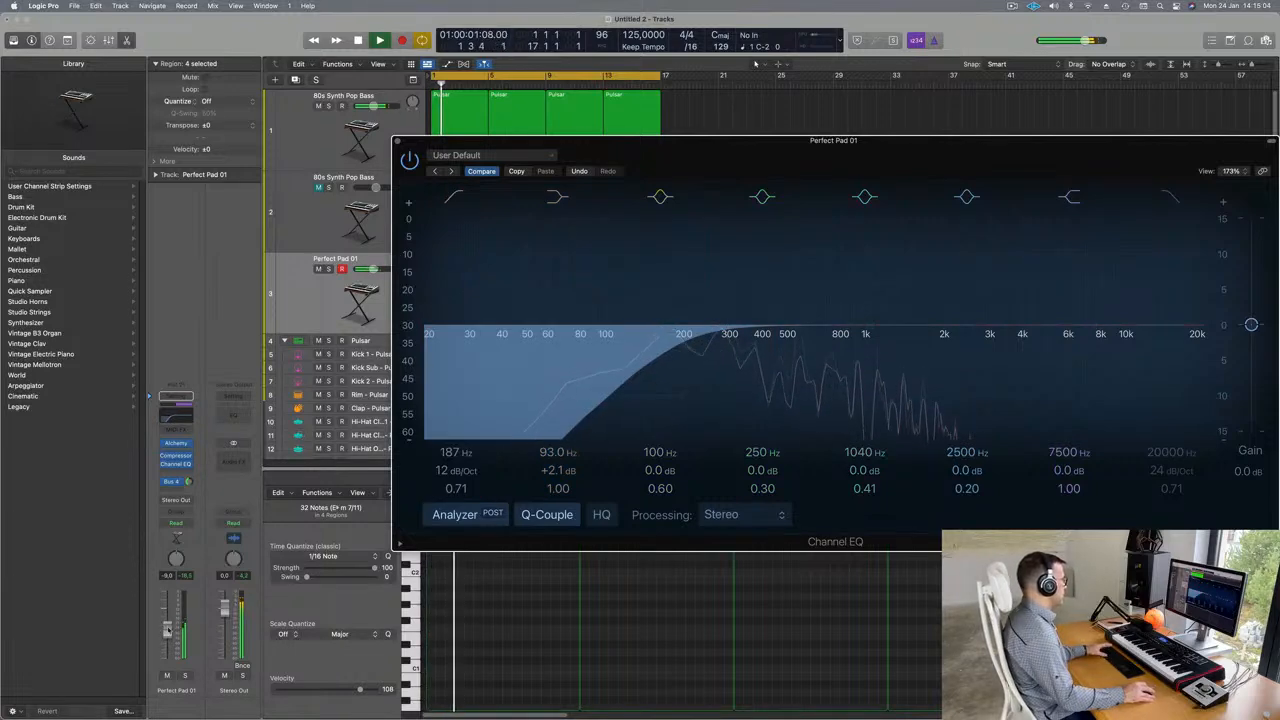
- Raise the pad track's volume to about -9.2 dB, adjust its Bus 4 reverb send and close the Channel EQ window
{"action": "left_click", "coordinate": [397, 141]}
{"action": "key", "text": "Return"}
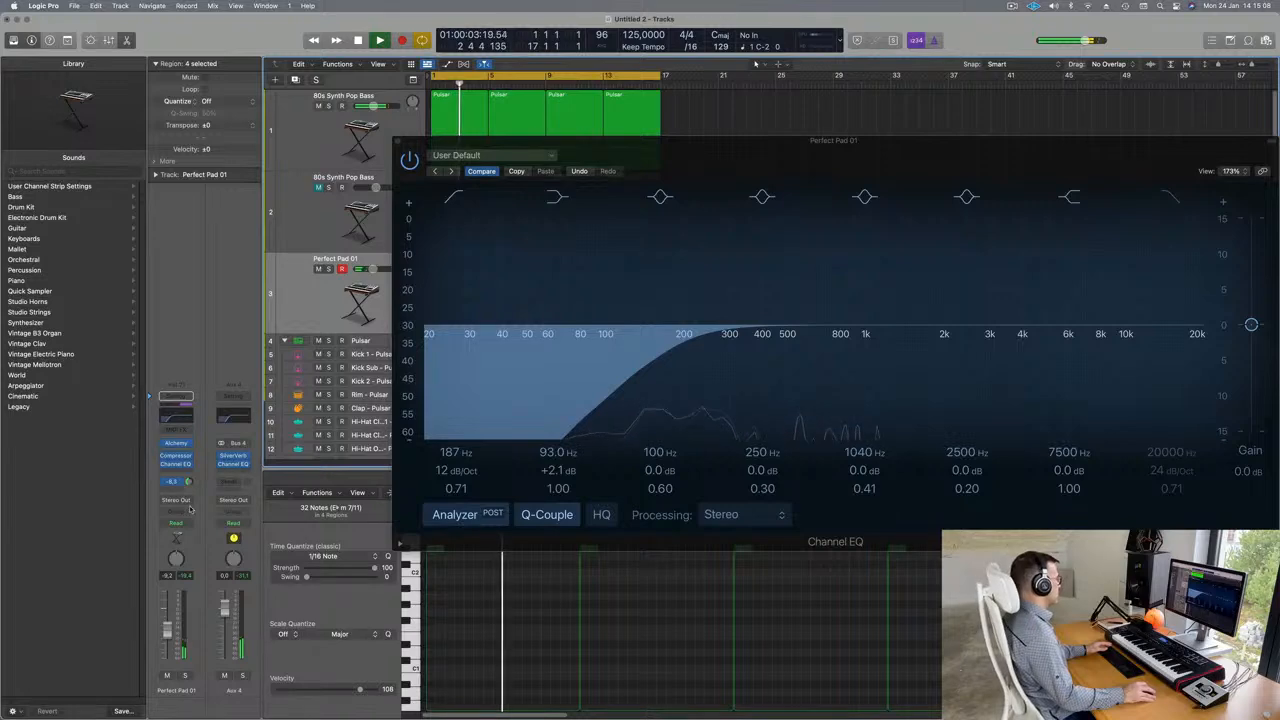
{"action": "left_click", "coordinate": [397, 142]}
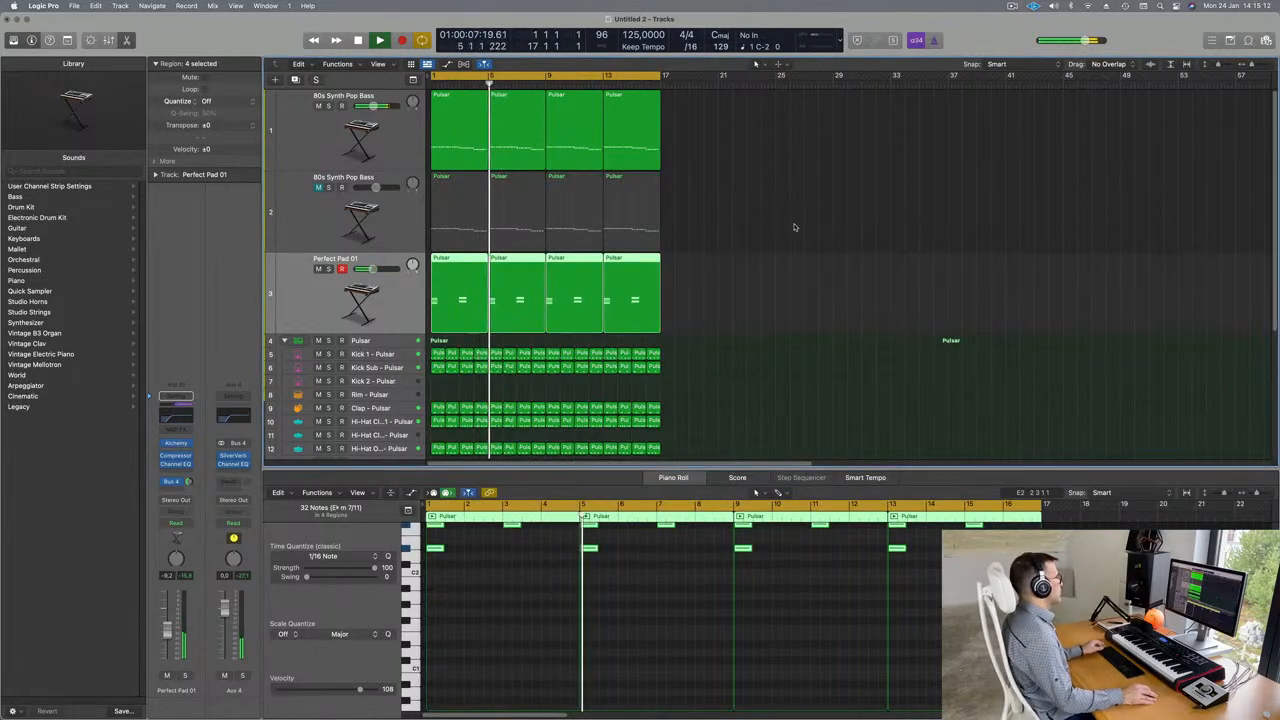
- Move the first Tom Mid region down to the Perc 1 track at bar 1
{"action": "scroll", "coordinate": [330, 243], "scroll_direction": "down", "scroll_amount": 2}
{"action": "key", "text": "Return"}
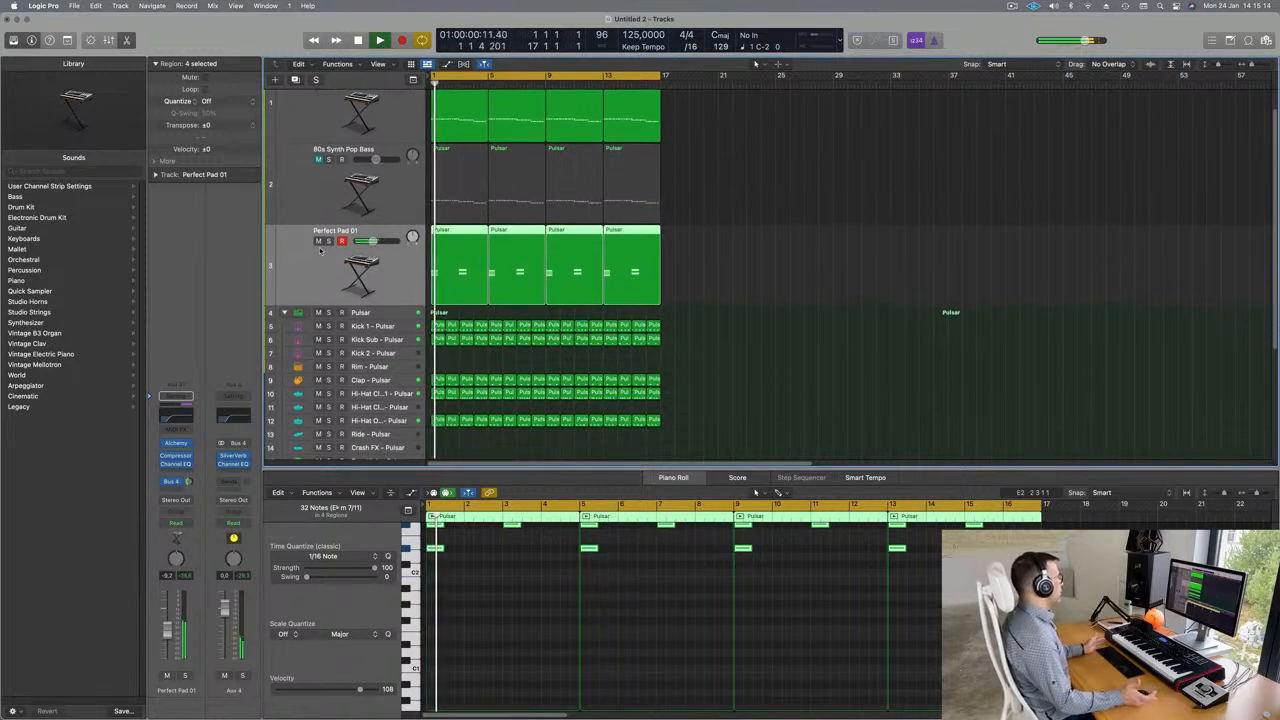
{"action": "scroll", "coordinate": [321, 251], "scroll_direction": "down", "scroll_amount": 5}
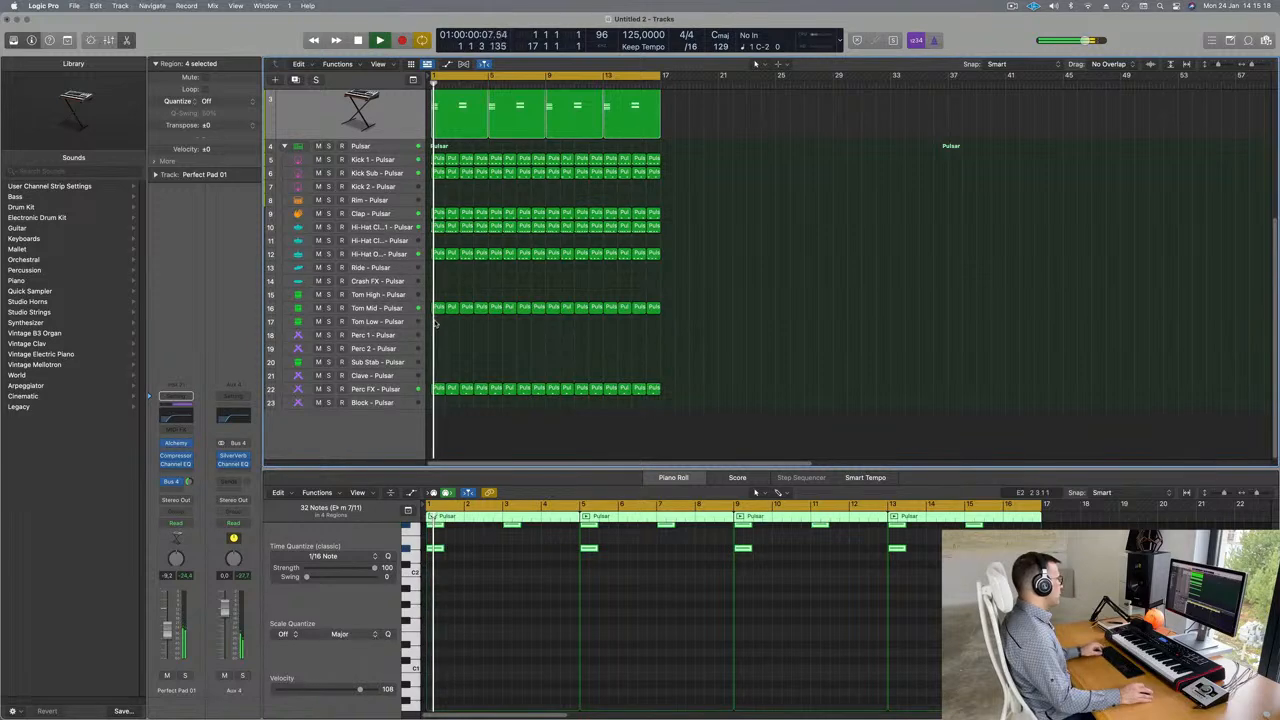
{"action": "left_click_drag", "start_coordinate": [437, 310], "coordinate": [437, 335]}
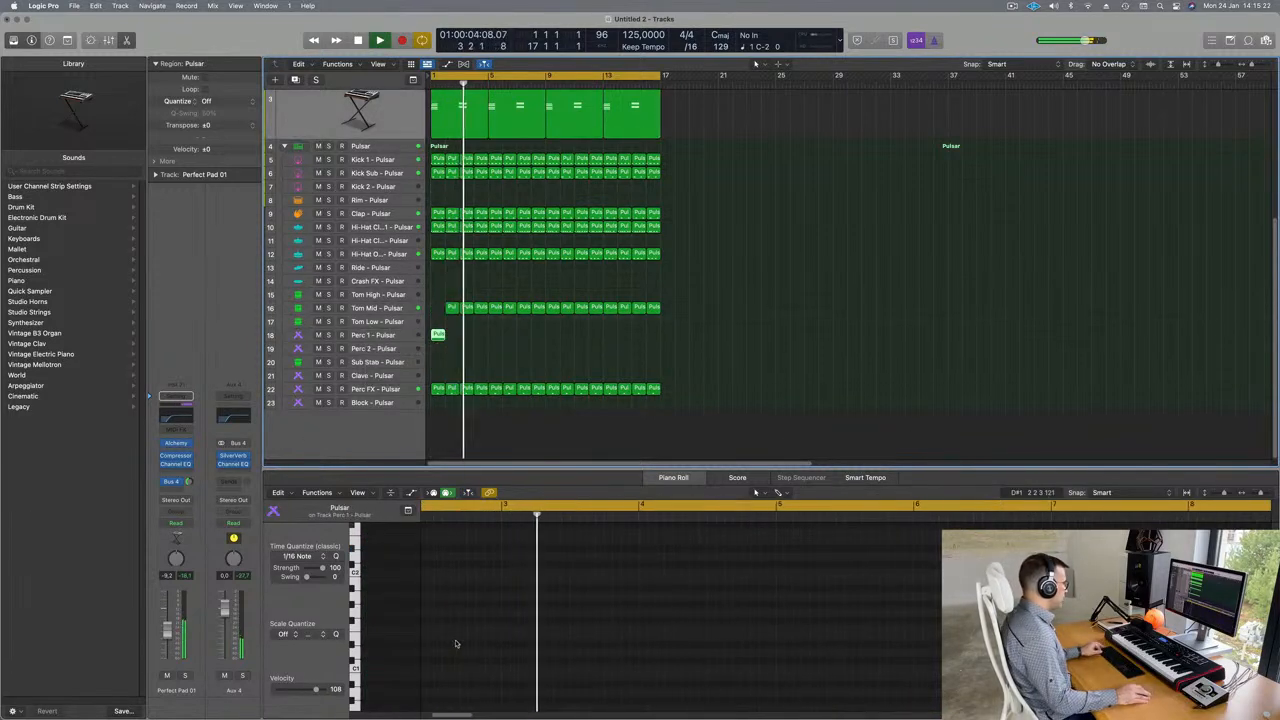
- Lay out three evenly spaced notes in the Perc 1 region, with the last one at position 1 3 4 1
{"action": "scroll", "coordinate": [506, 646], "scroll_direction": "left", "scroll_amount": 10}
{"action": "left_click_drag", "start_coordinate": [644, 628], "coordinate": [668, 690]}
{"action": "mouse_move", "coordinate": [566, 650]}
{"action": "left_mouse_down"}
{"action": "mouse_move", "coordinate": [476, 650]}
{"action": "mouse_move", "coordinate": [555, 648]}
{"action": "left_mouse_up"}
{"action": "left_click_drag", "start_coordinate": [667, 645], "coordinate": [618, 645]}
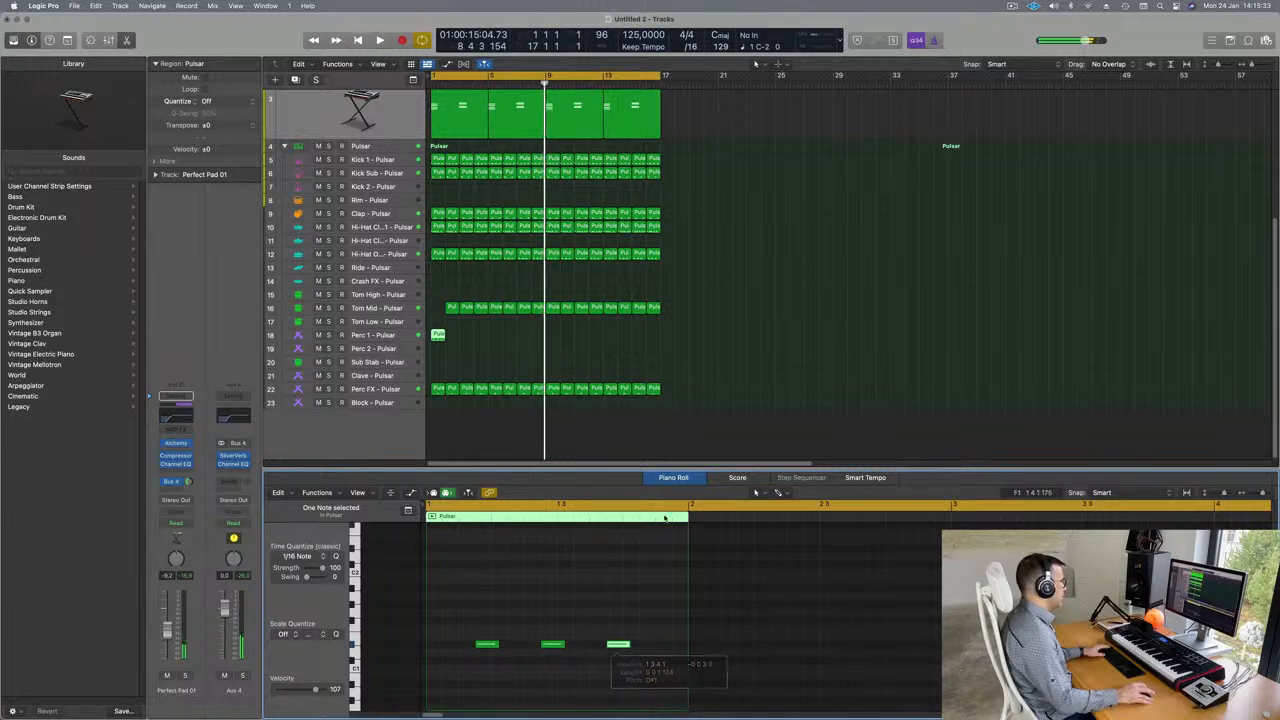
- Copy the neighbouring Tom Mid region back into bar 1 and select the Perc 1 track
{"action": "left_click", "coordinate": [453, 308]}
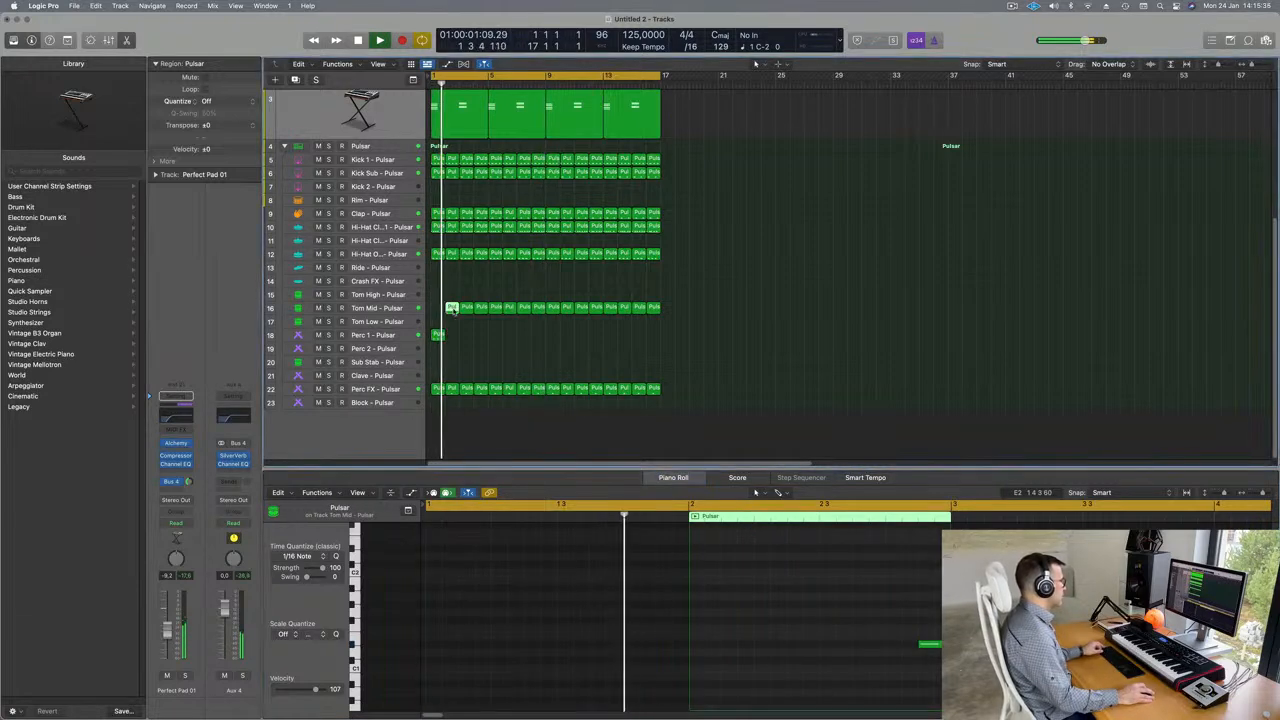
{"action": "left_click", "coordinate": [404, 337]}
{"action": "key", "text": "space"}
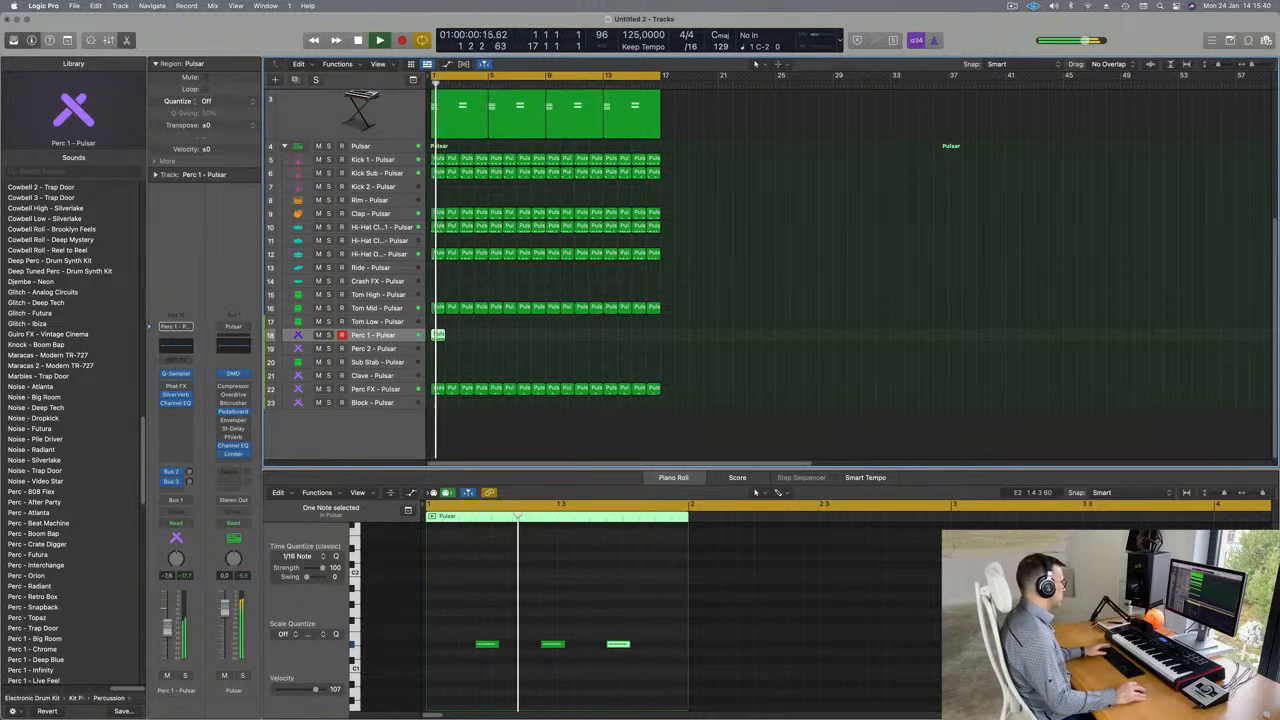
- Transpose the three Perc 1 notes up two octaves and repeat the region through bar 16
{"action": "left_click_drag", "start_coordinate": [479, 627], "coordinate": [699, 668]}
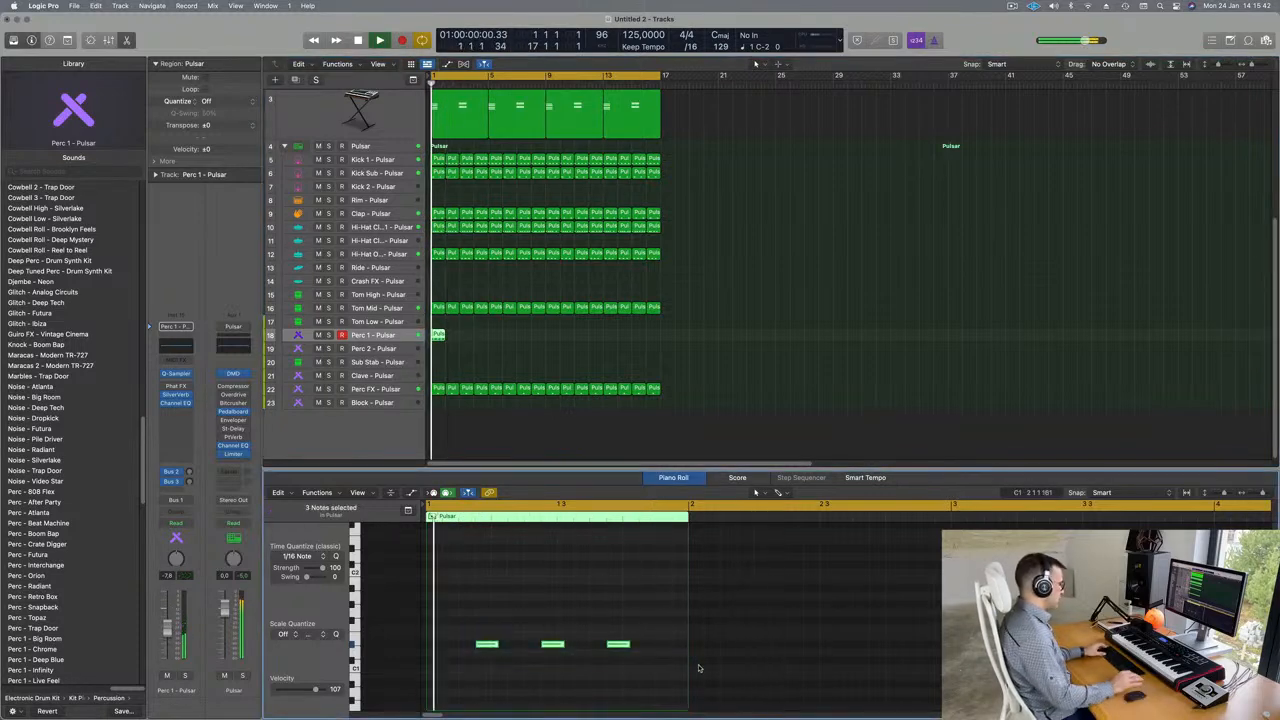
{"action": "key", "text": "alt+shift+Up"}
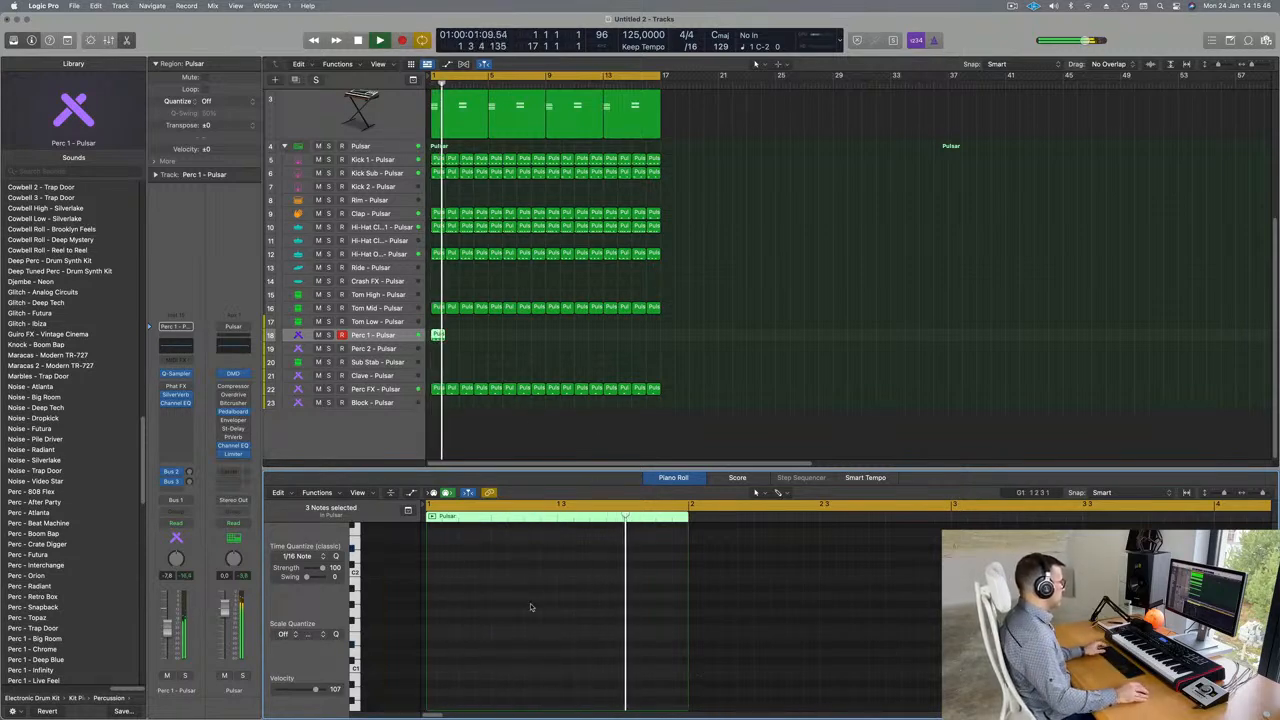
{"action": "key", "text": "space"}
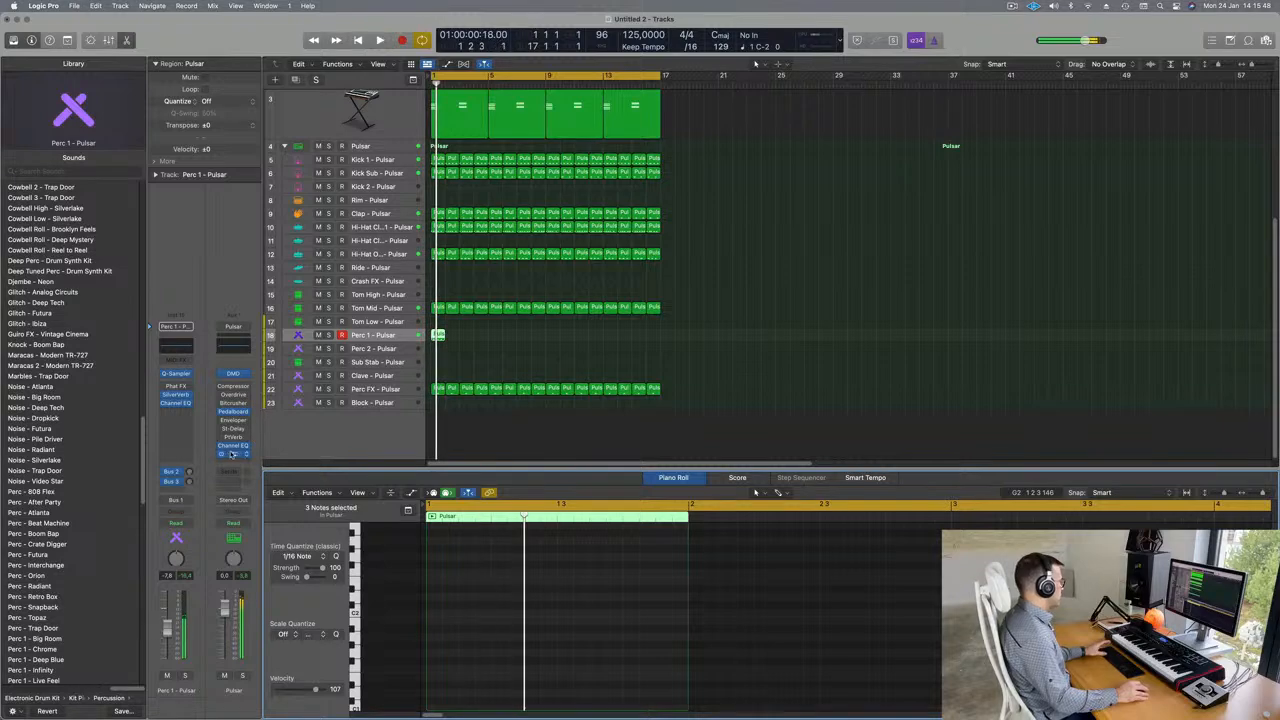
{"action": "key", "text": "space"}
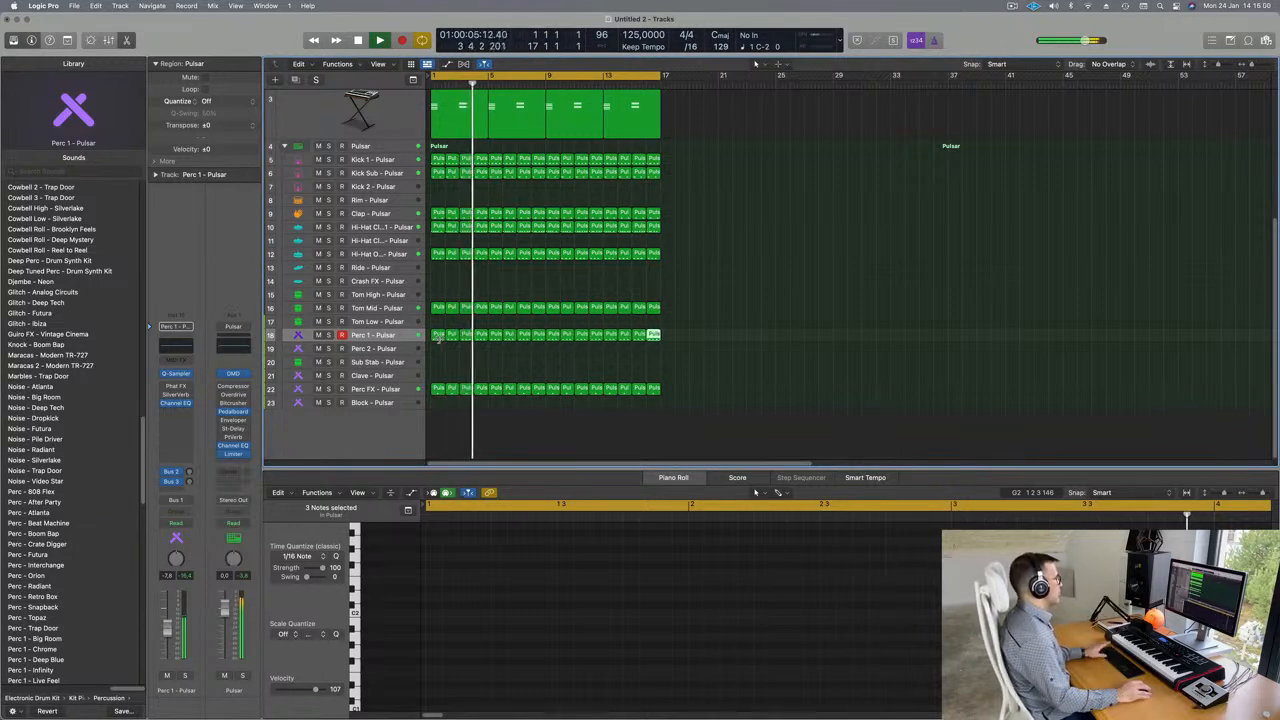
- Load the Perc - Crate Digger sound on the Perc 1 track and play the loop
{"action": "key", "text": "space"}
{"action": "key", "text": "space"}
{"action": "scroll", "coordinate": [93, 342], "scroll_direction": "down", "scroll_amount": 5}
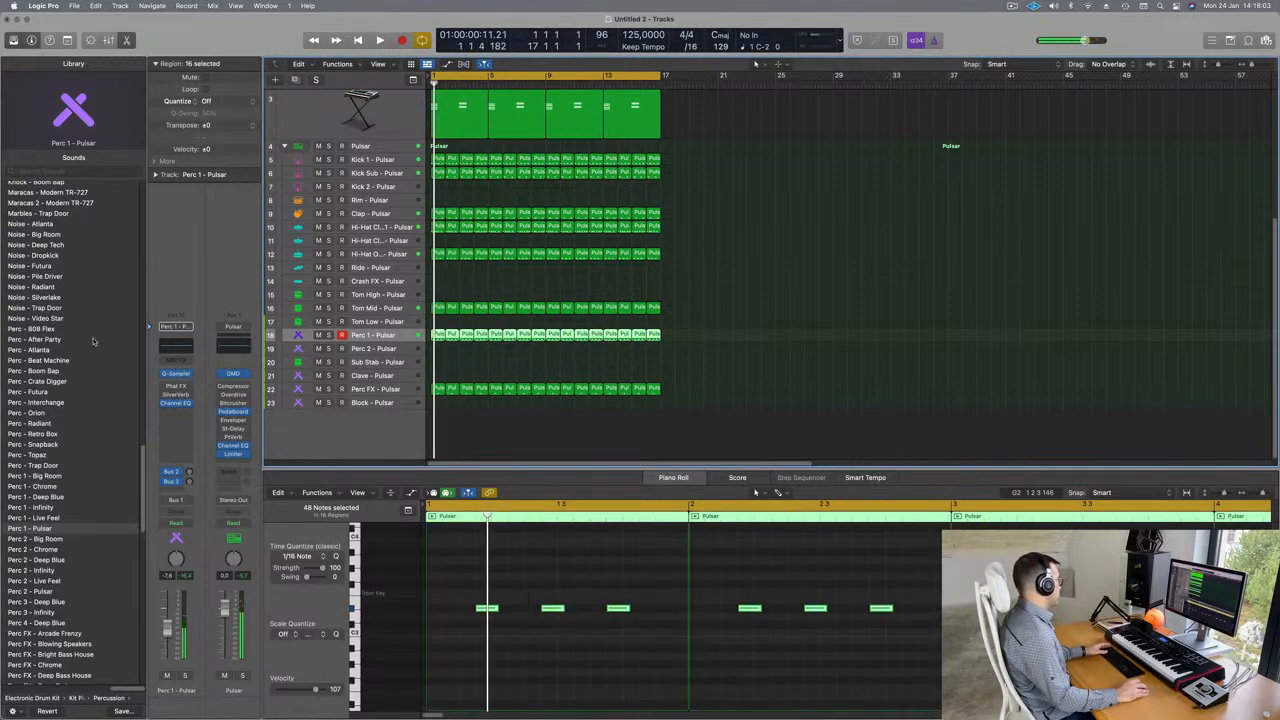
{"action": "left_click", "coordinate": [34, 381]}
{"action": "key", "text": "space"}
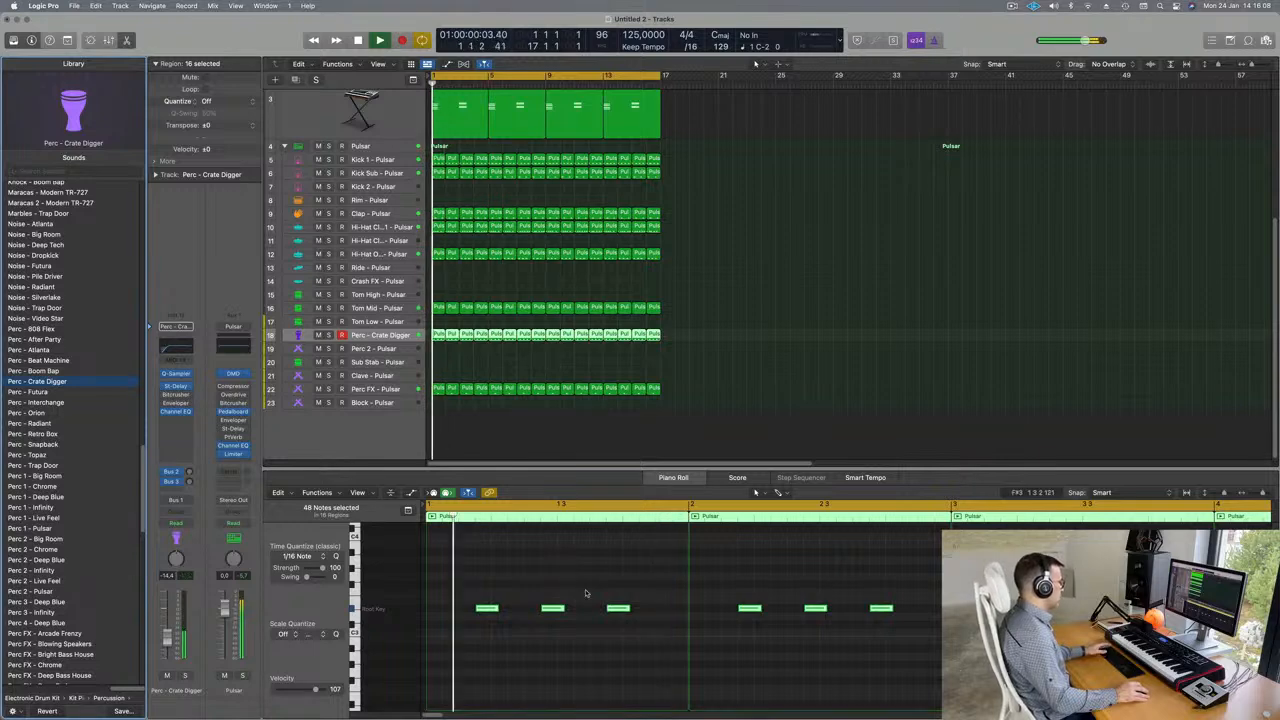
- Move the first region's third percussion note two sixteenths later, and replace the regions after it with repeats through bar 16
{"action": "left_click", "coordinate": [620, 608]}
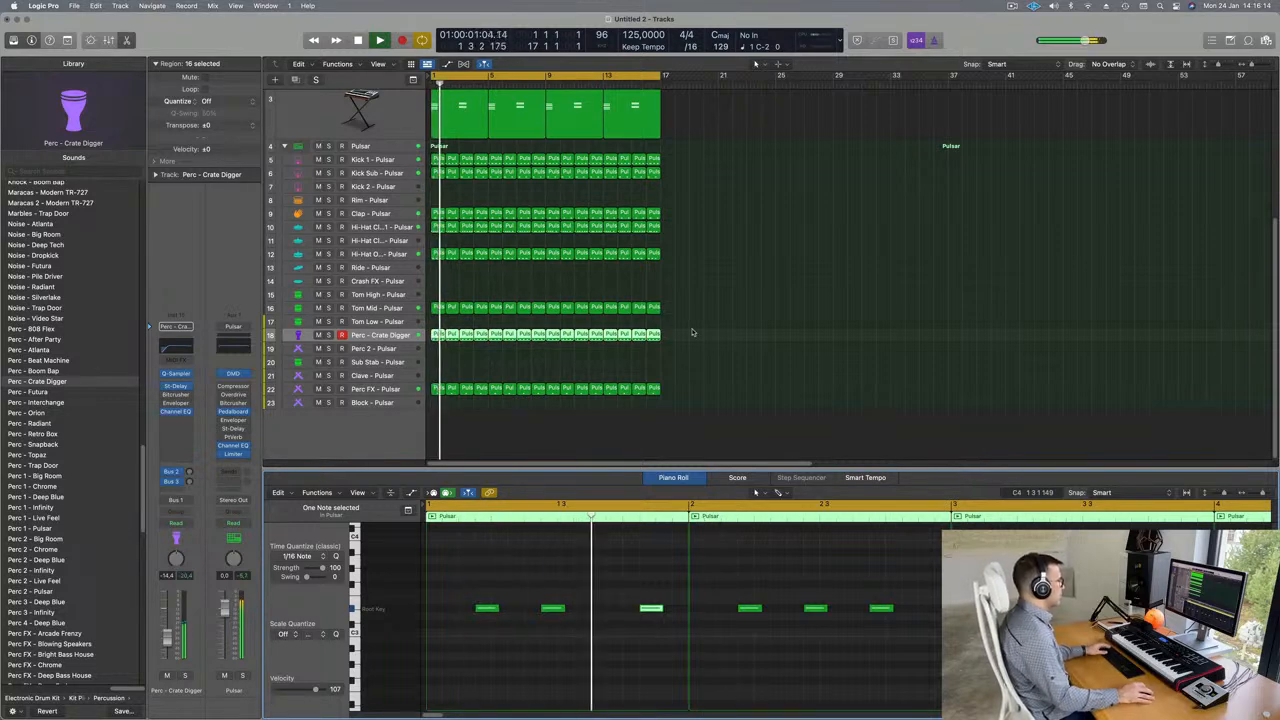
{"action": "left_click_drag", "start_coordinate": [693, 330], "coordinate": [422, 341]}
{"action": "key", "text": "Delete"}
{"action": "key", "text": "super+r"}
{"action": "key", "text": "super+r"}
{"action": "key", "text": "super+r"}
{"action": "key", "text": "super+r"}
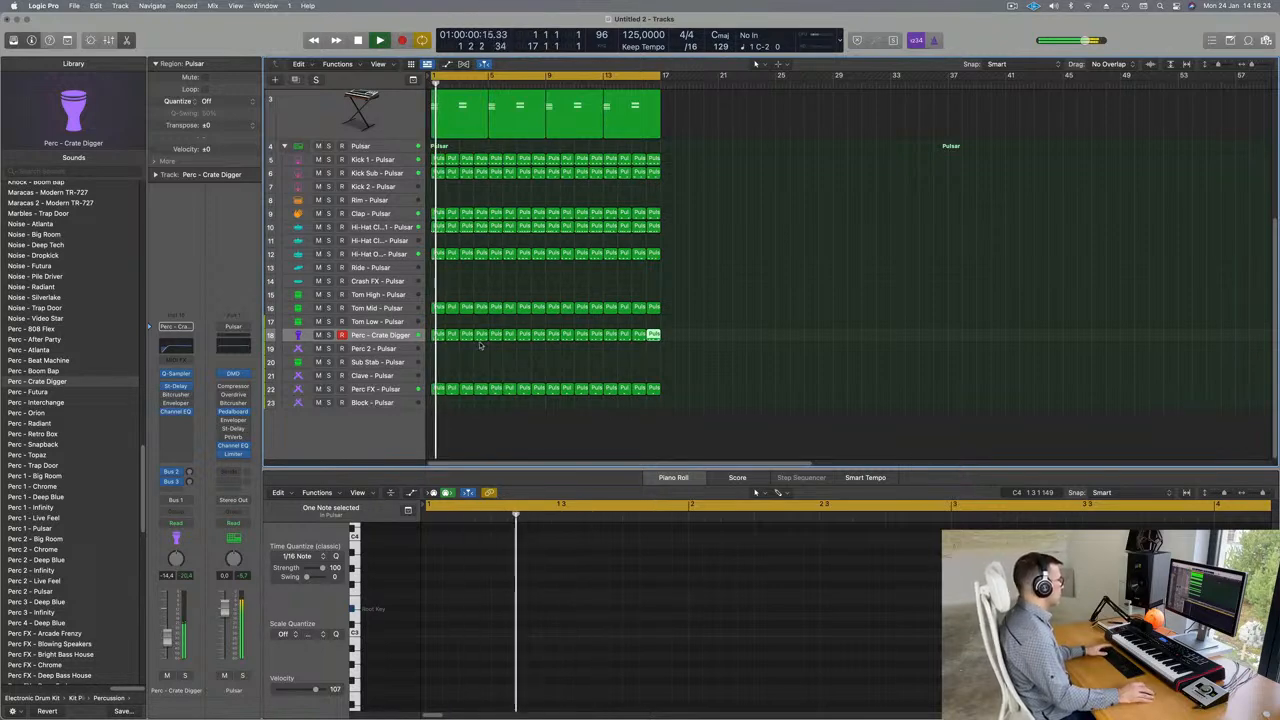
- Try all 48 Crate Digger percussion notes an octave lower, and transpose them back up
{"action": "left_click_drag", "start_coordinate": [732, 335], "coordinate": [440, 341]}
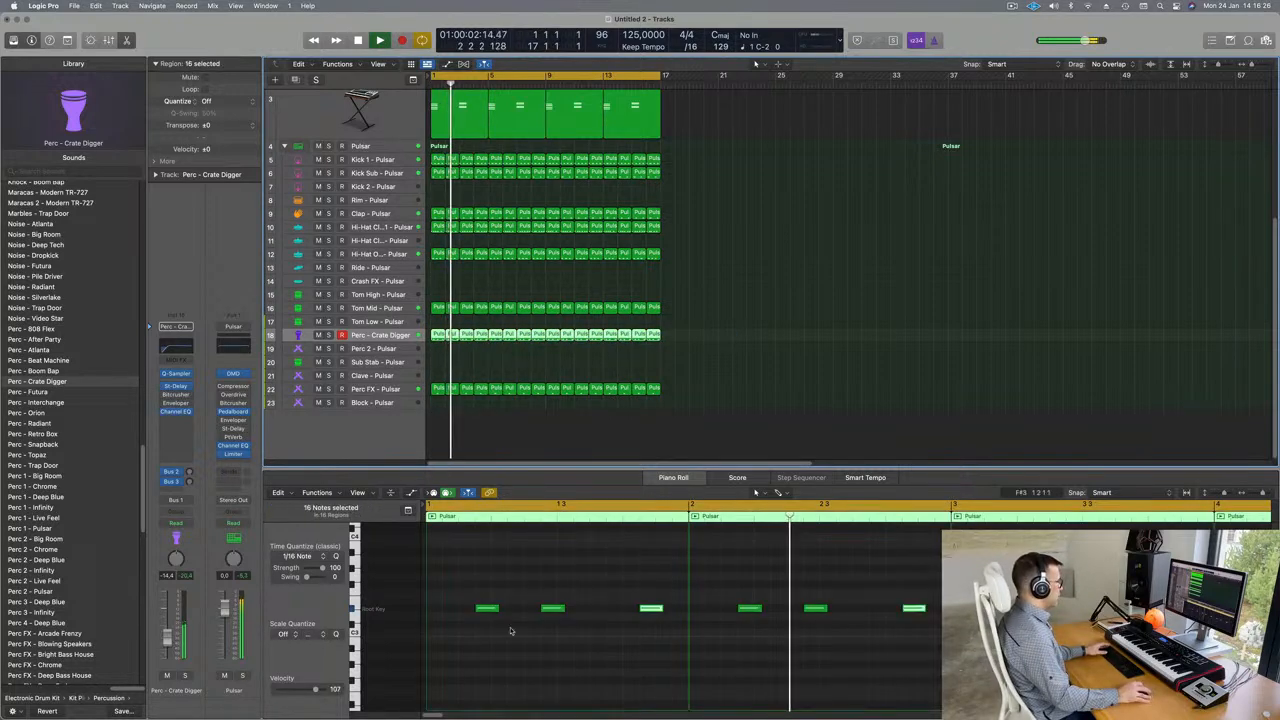
{"action": "key", "text": "super+a"}
{"action": "key", "text": "shift+alt+Down"}
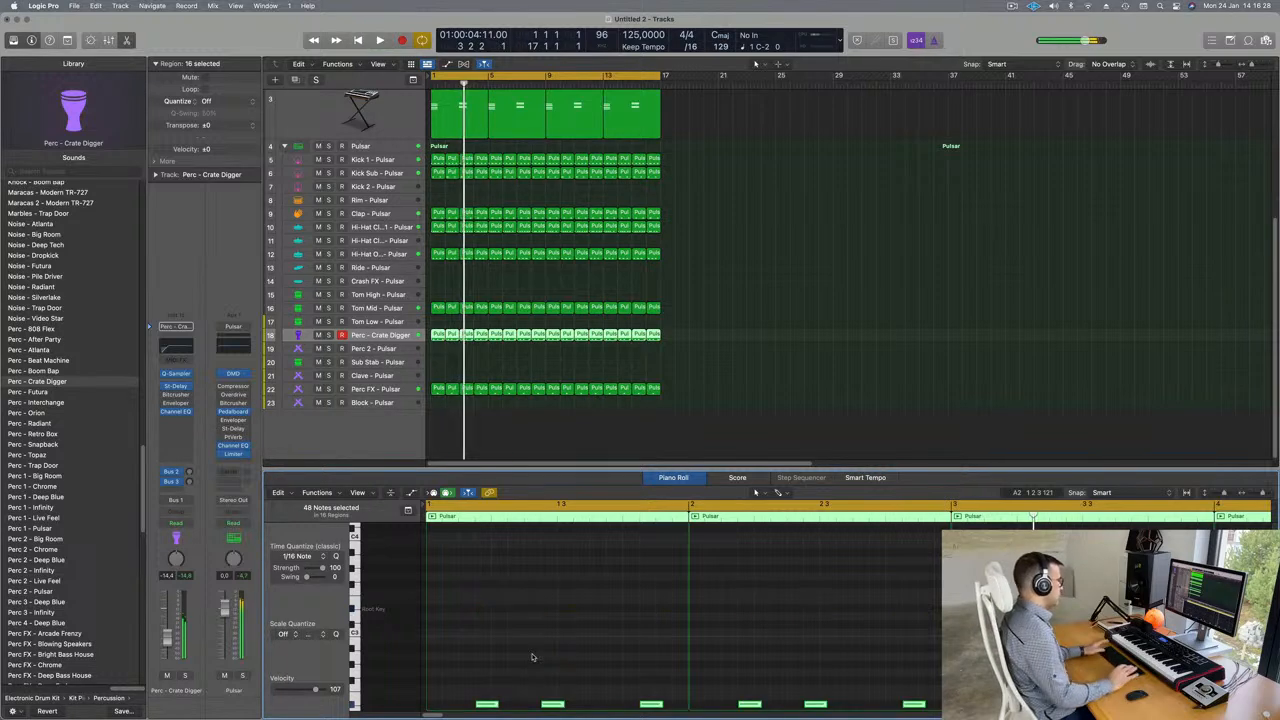
{"action": "key", "text": "shift+alt+Up"}
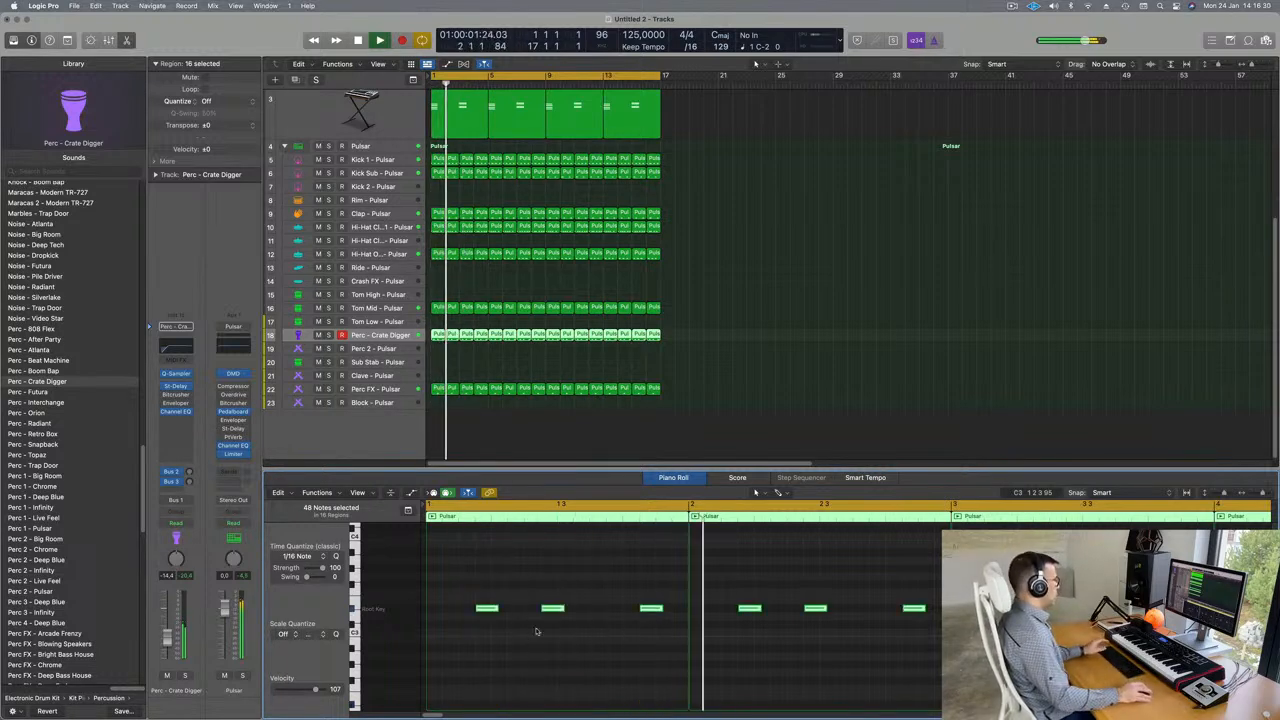
- Audition the Futura, Interchange, Orion, Radiant and Chrome percussion sounds on the Crate Digger track, and load Perc 1 - Live Feel
{"action": "left_click", "coordinate": [30, 392]}
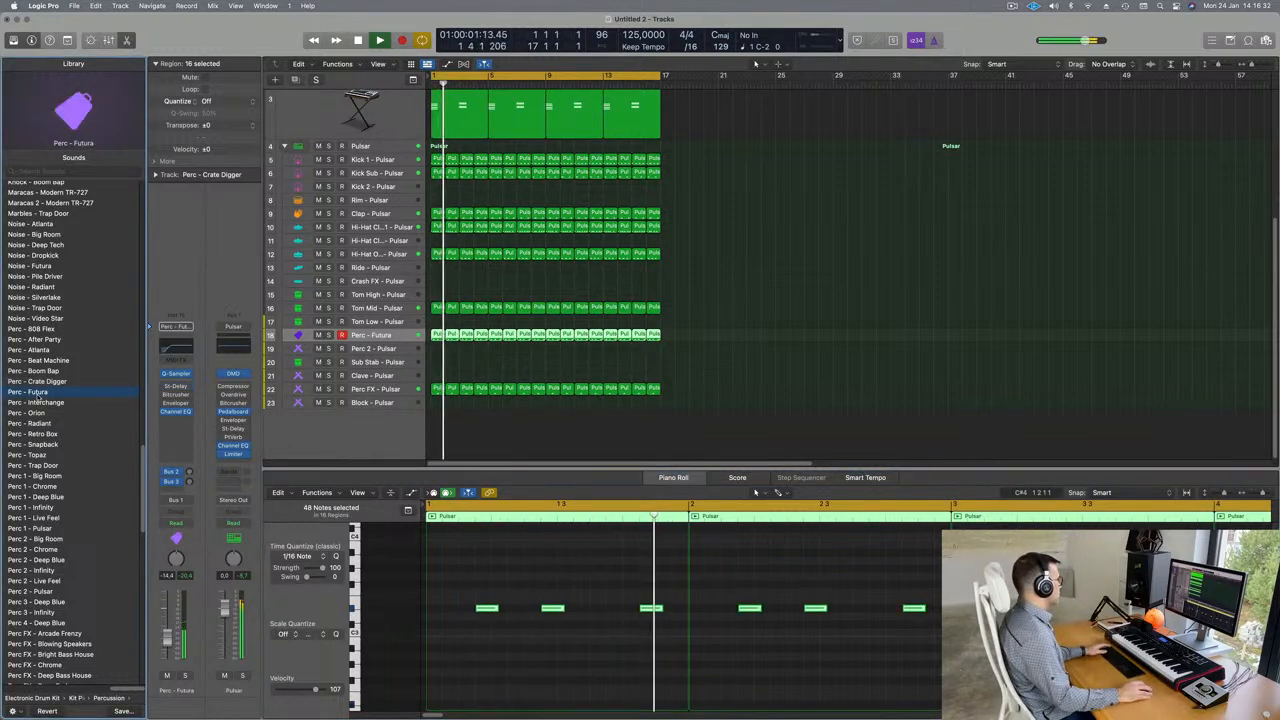
{"action": "left_click", "coordinate": [37, 403]}
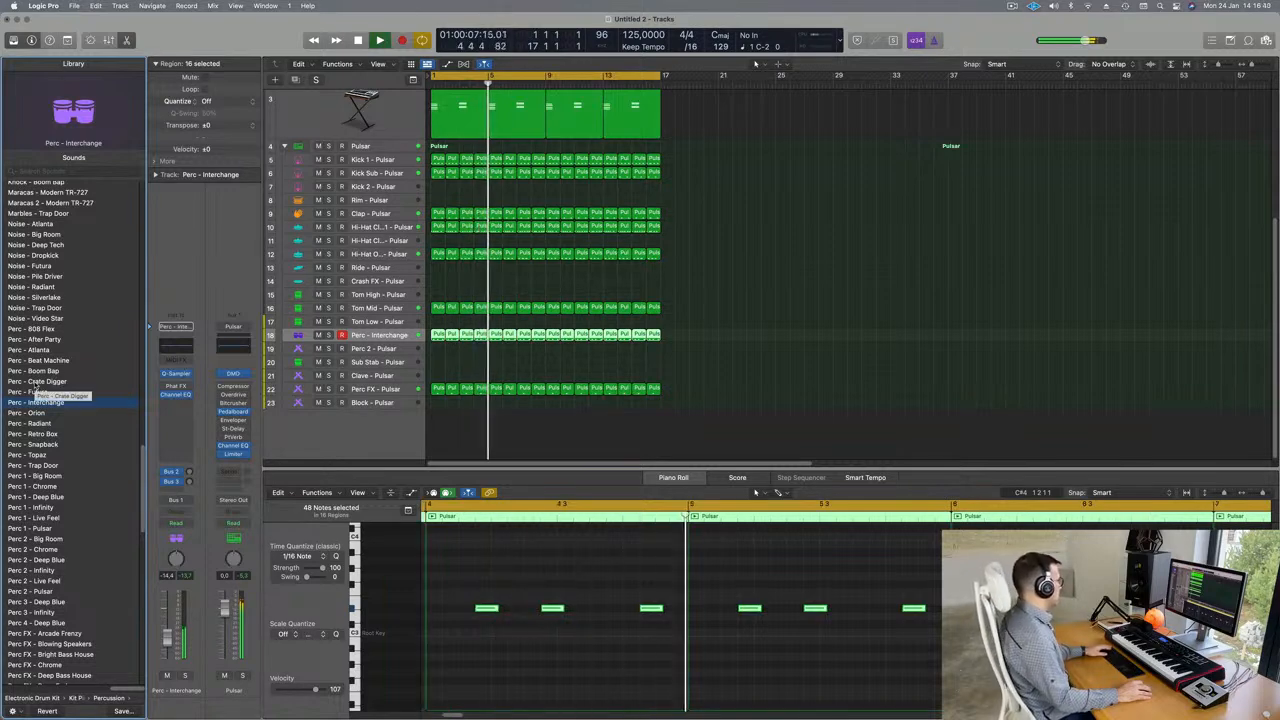
{"action": "left_click", "coordinate": [30, 413]}
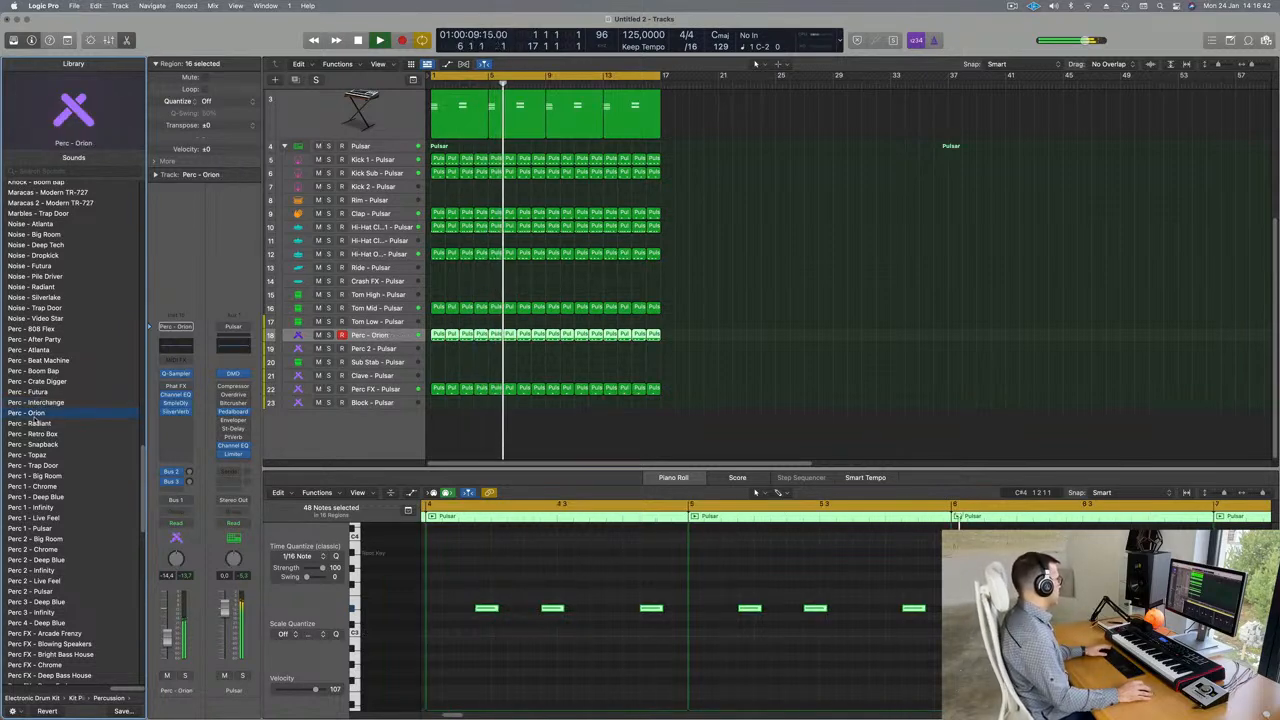
{"action": "left_click", "coordinate": [31, 424]}
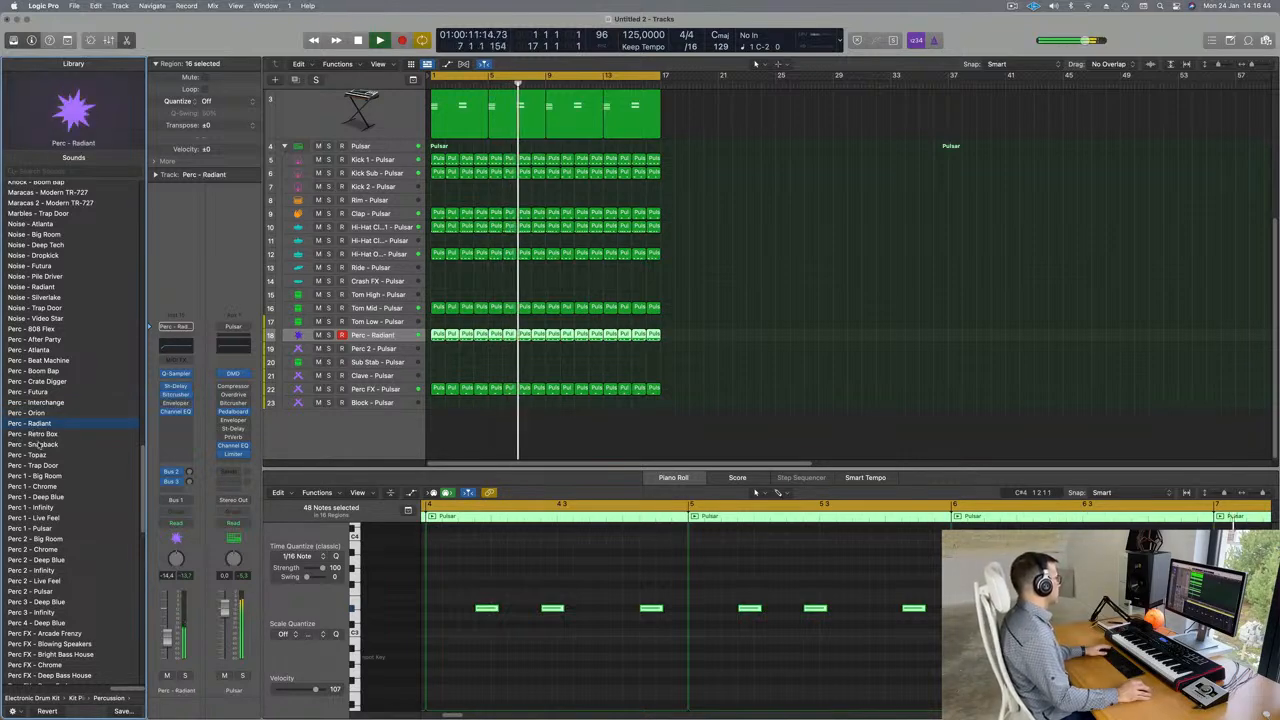
{"action": "left_click", "coordinate": [46, 477]}
{"action": "left_click", "coordinate": [50, 488]}
{"action": "scroll", "coordinate": [54, 493], "scroll_direction": "down", "scroll_amount": 2}
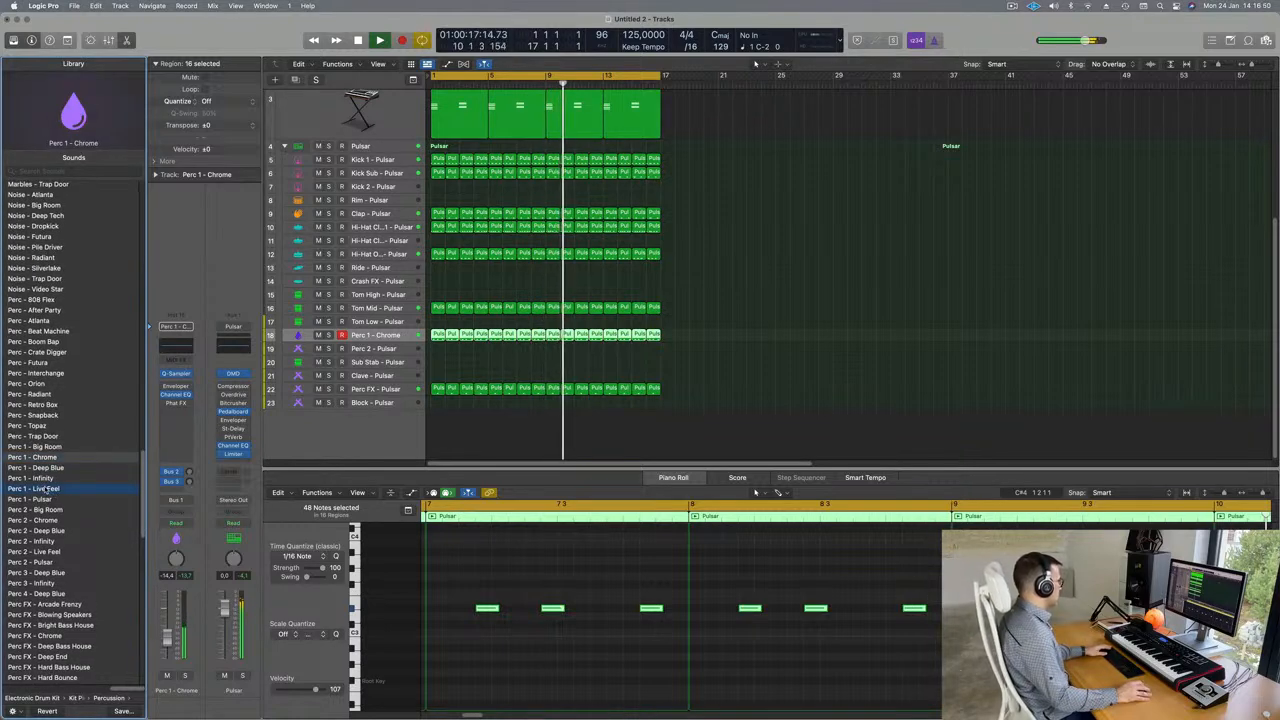
{"action": "left_click", "coordinate": [46, 488]}
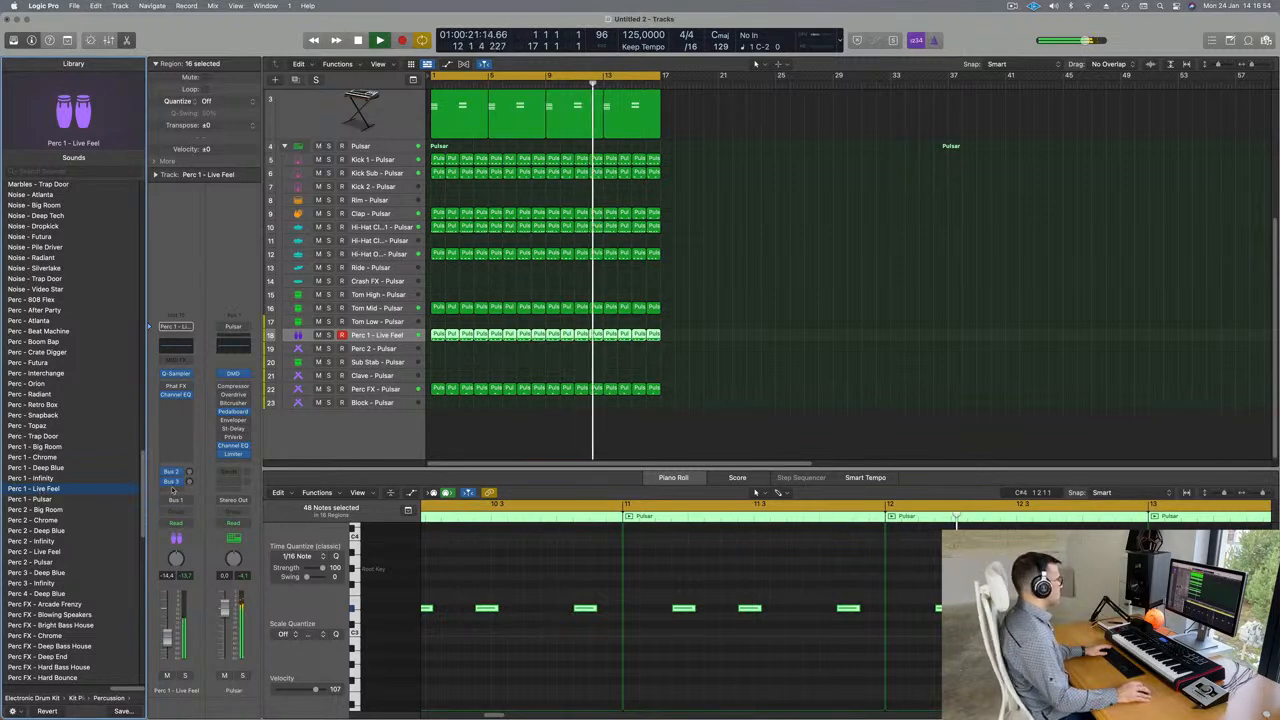
- Lower the Perc 1 - Live Feel track's volume to -19.5 dB while the loop plays
{"action": "left_click", "coordinate": [437, 335]}
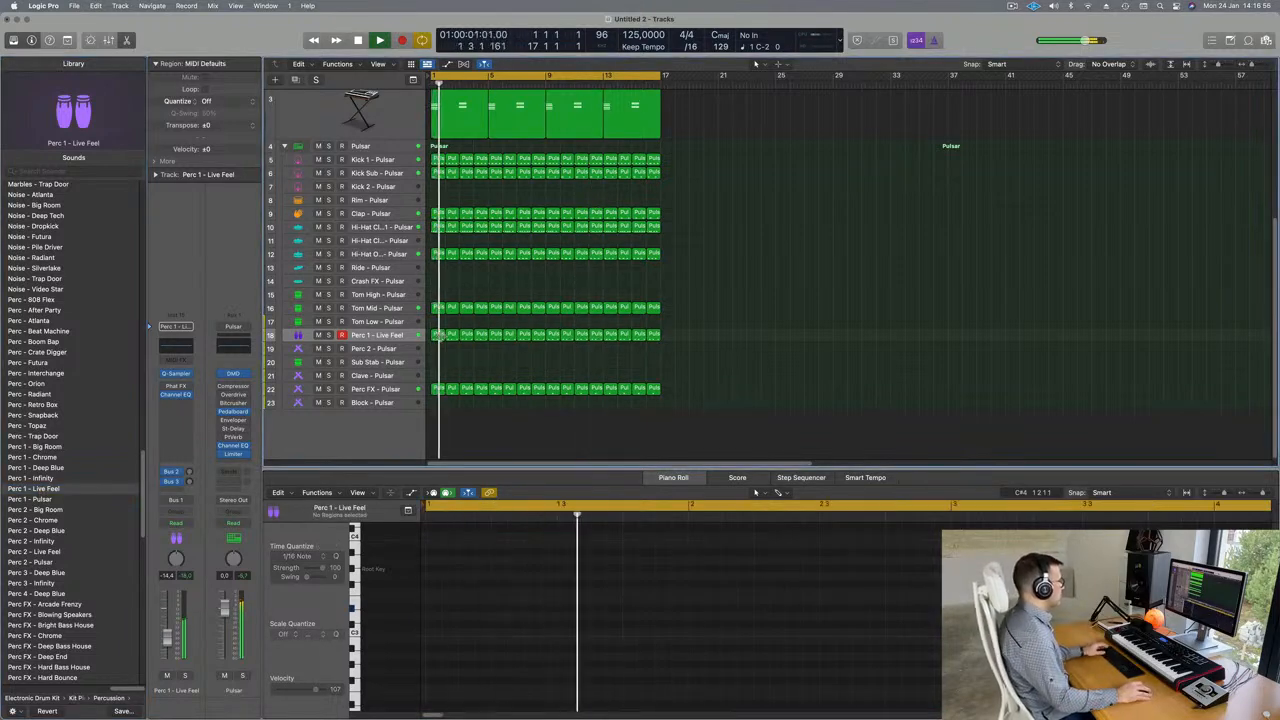
{"action": "key", "text": "super+Left"}
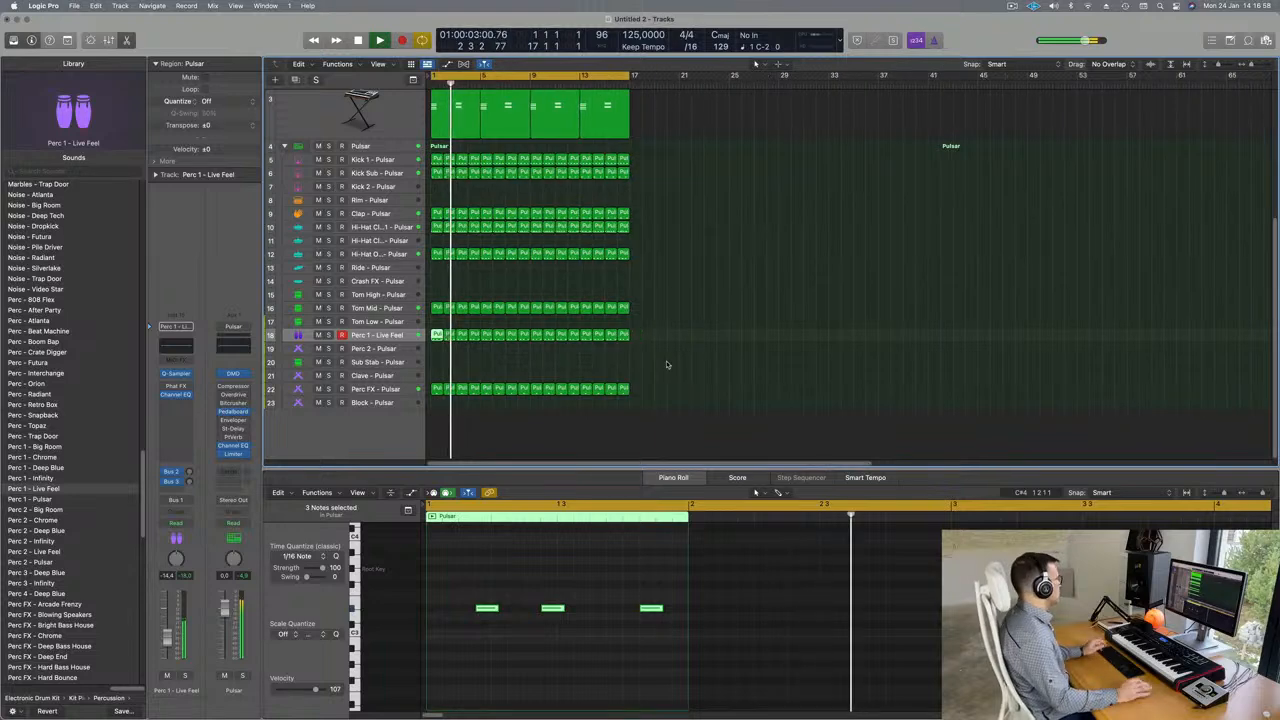
{"action": "left_click", "coordinate": [738, 368]}
{"action": "key", "text": "super+Right"}
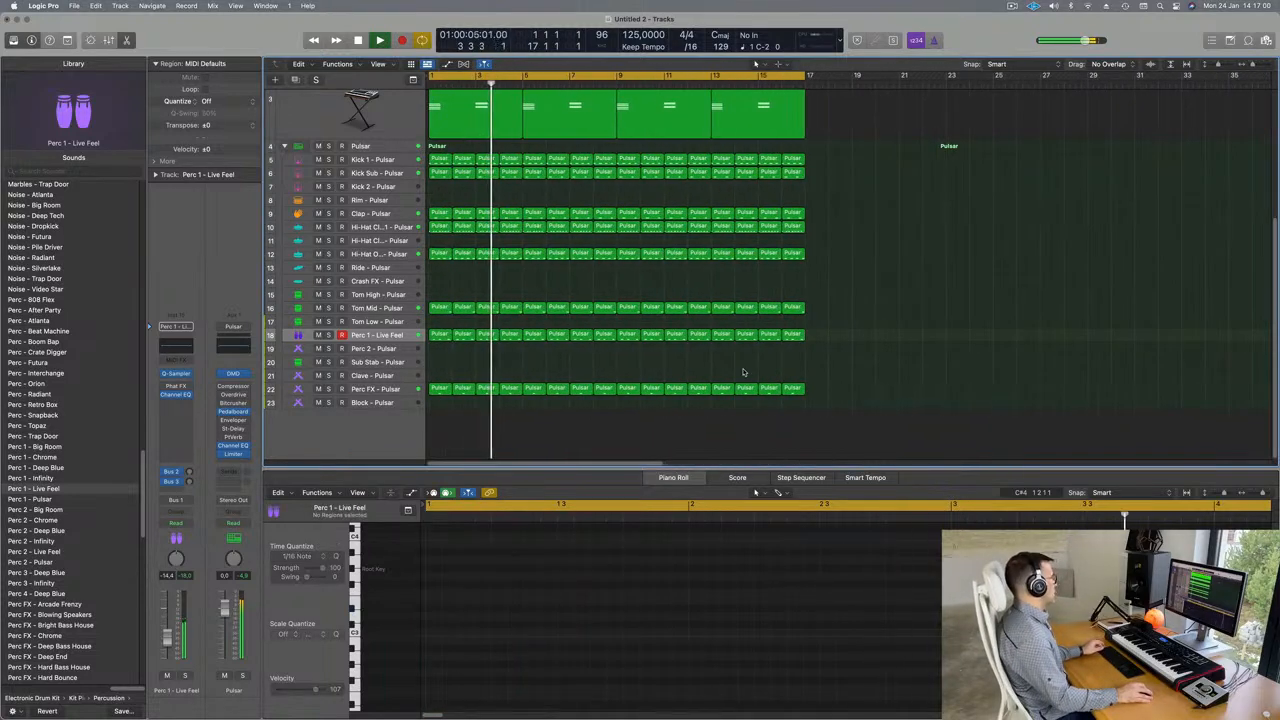
{"action": "key", "text": "Return"}
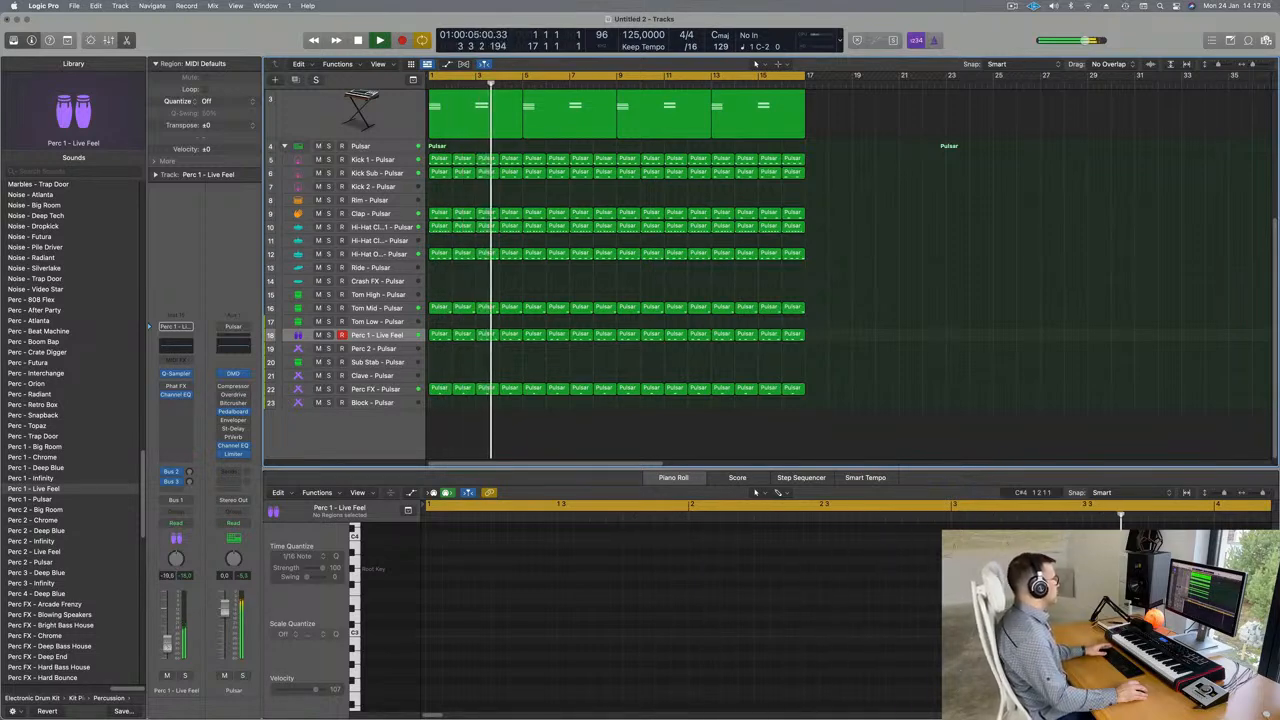
- Copy the first Kick 1 region to bar 1 of the Rim track
{"action": "left_click_drag", "start_coordinate": [440, 160], "coordinate": [441, 199]}
{"action": "key", "text": "Return"}
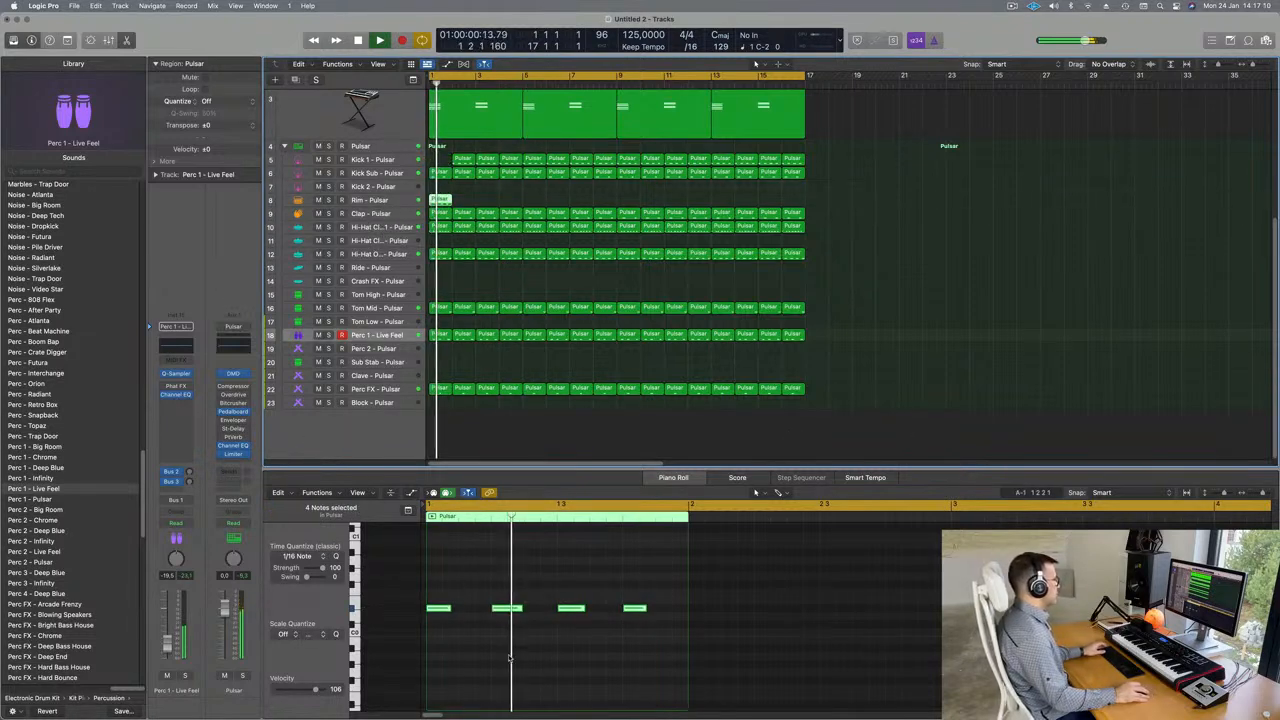
{"action": "left_click", "coordinate": [463, 160]}
{"action": "left_click_drag", "start_coordinate": [447, 163], "coordinate": [440, 162]}
{"action": "left_click", "coordinate": [441, 200]}
{"action": "key", "text": "space"}
{"action": "key", "text": "space"}
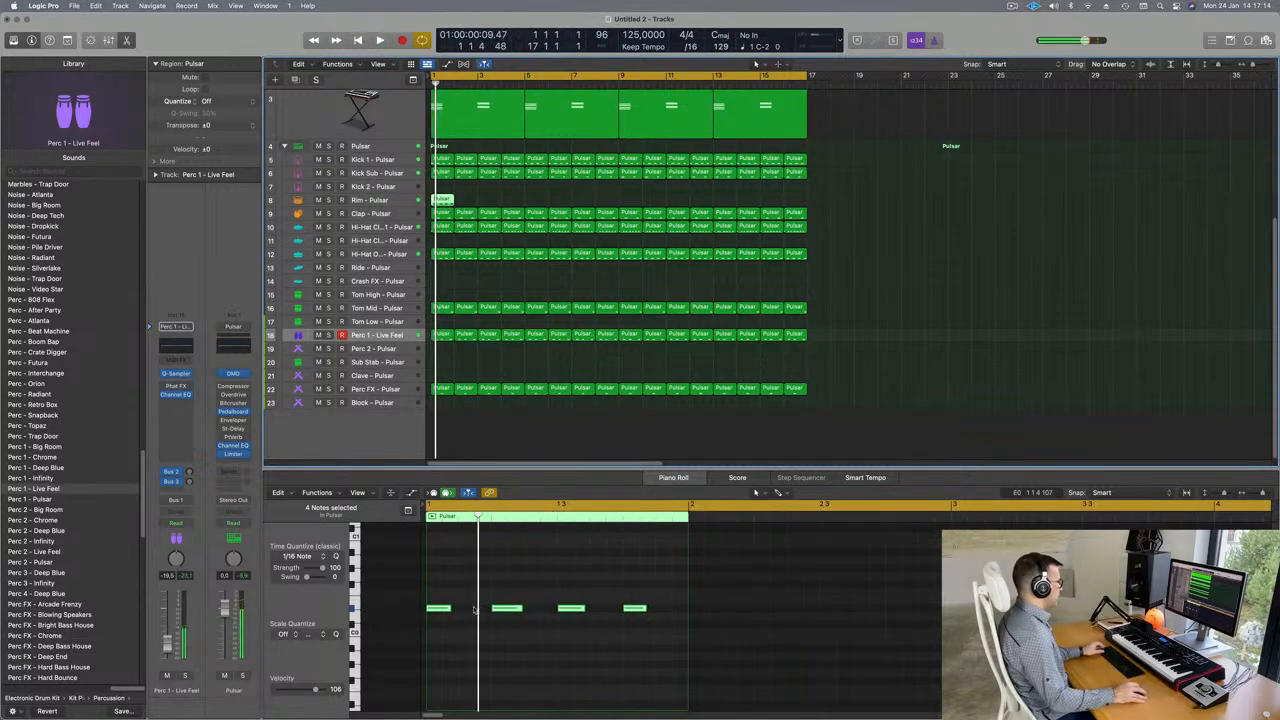
- Transpose the four notes of the Rim region up three octaves to D#3 and audition them
{"action": "left_click_drag", "start_coordinate": [441, 597], "coordinate": [808, 652]}
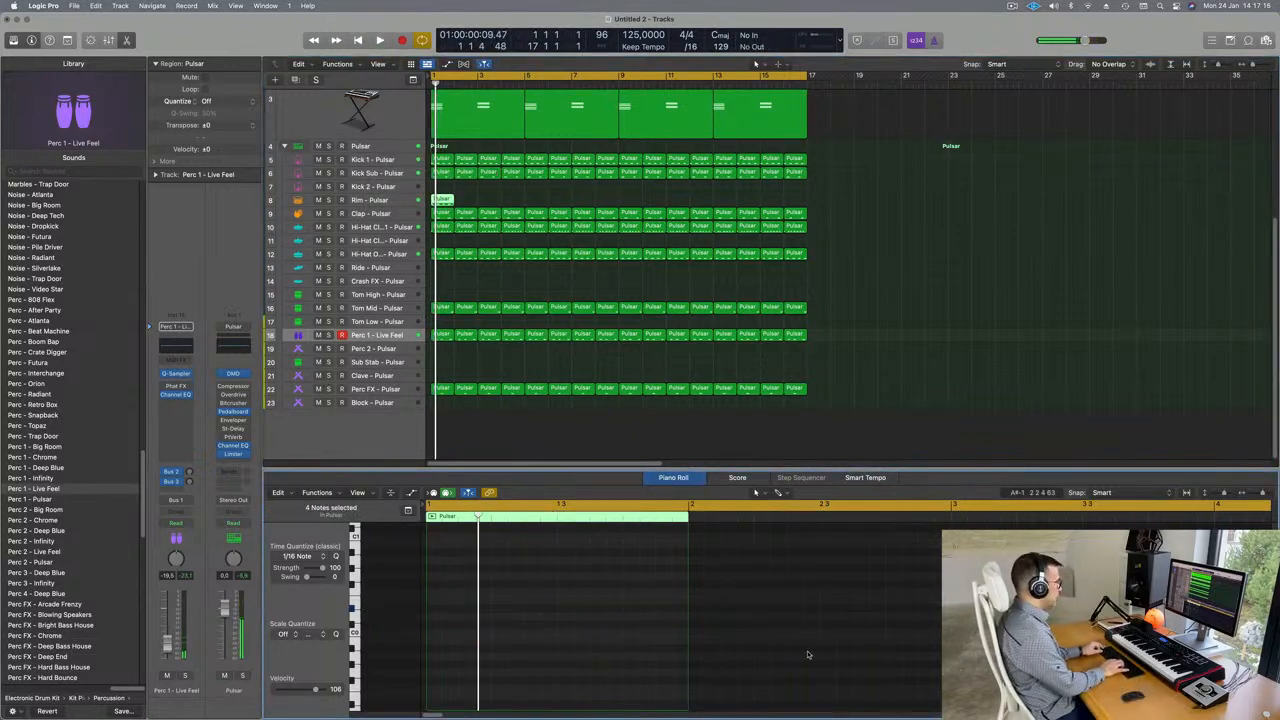
{"action": "key", "text": "space"}
{"action": "key", "text": "Return"}
{"action": "left_click_drag", "start_coordinate": [480, 195], "coordinate": [448, 206]}
{"action": "key", "text": "space"}
{"action": "scroll", "coordinate": [502, 576], "scroll_direction": "up", "scroll_amount": 6}
{"action": "key", "text": "space"}
{"action": "key", "text": "space"}
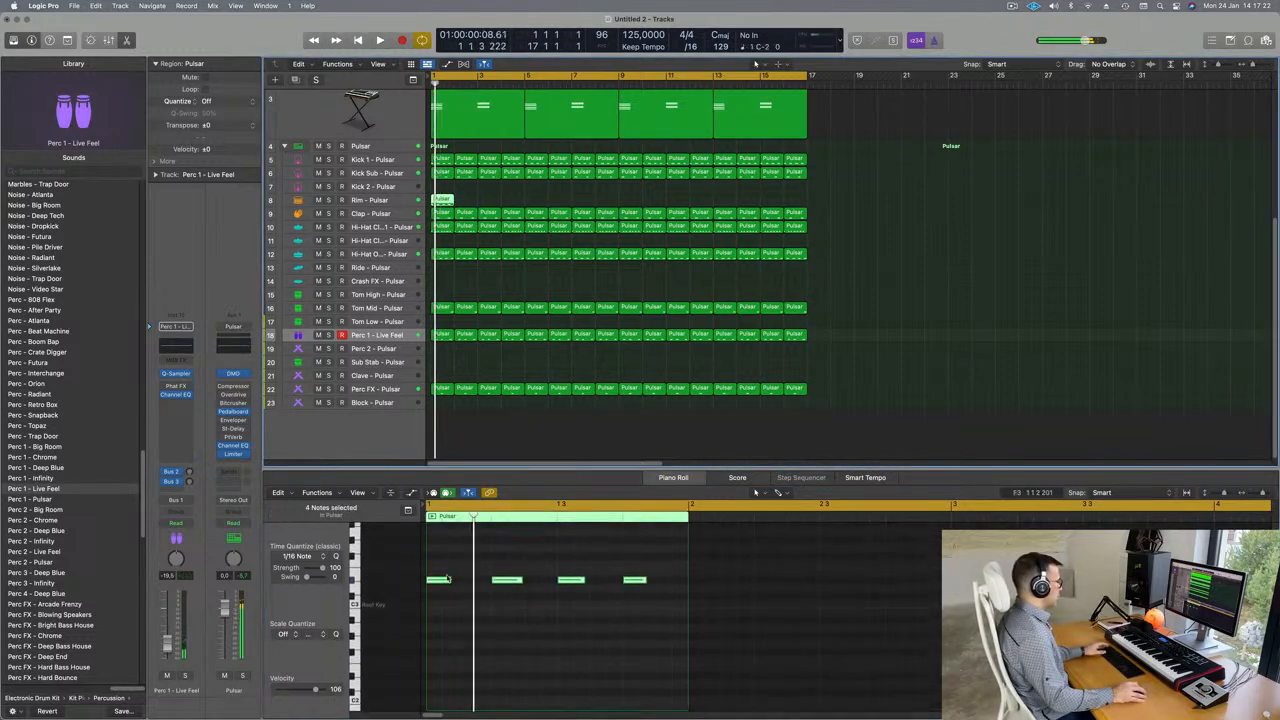
- Shift the four Rim notes one sixteenth later and set the Rim track's volume to -19.5 dB
{"action": "left_click_drag", "start_coordinate": [441, 585], "coordinate": [458, 586]}
{"action": "key", "text": "space"}
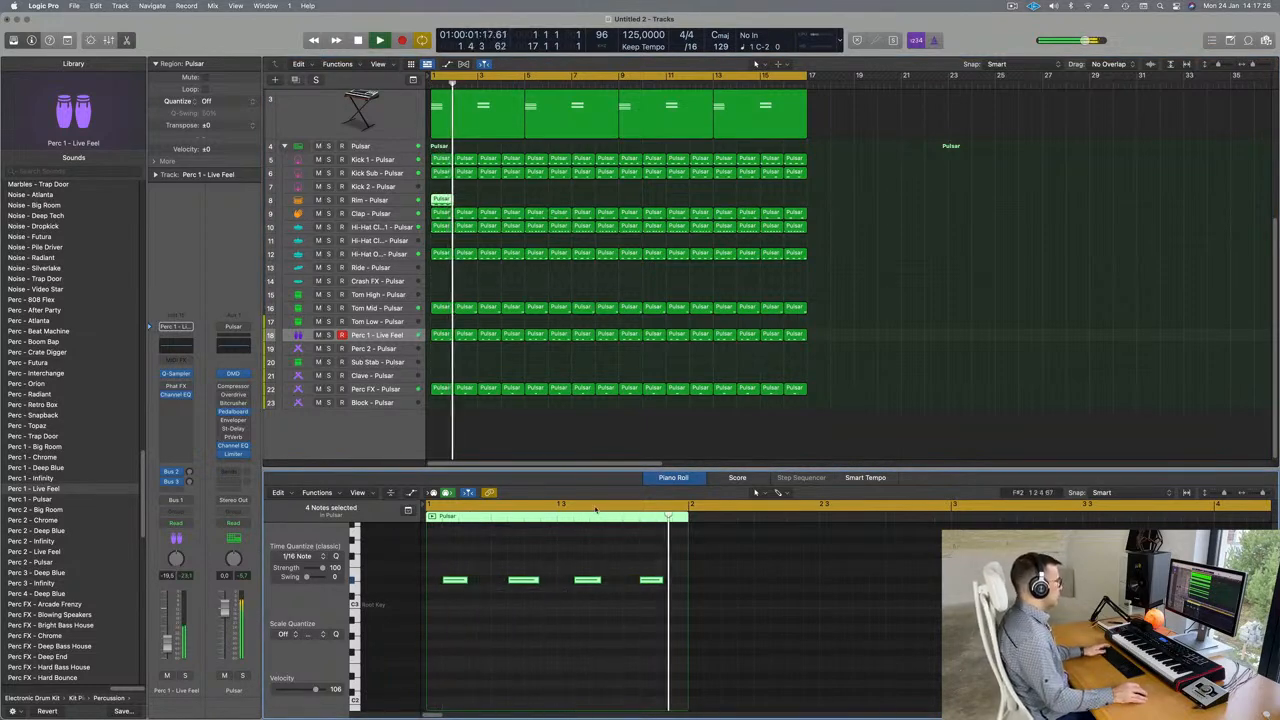
{"action": "left_click", "coordinate": [373, 202]}
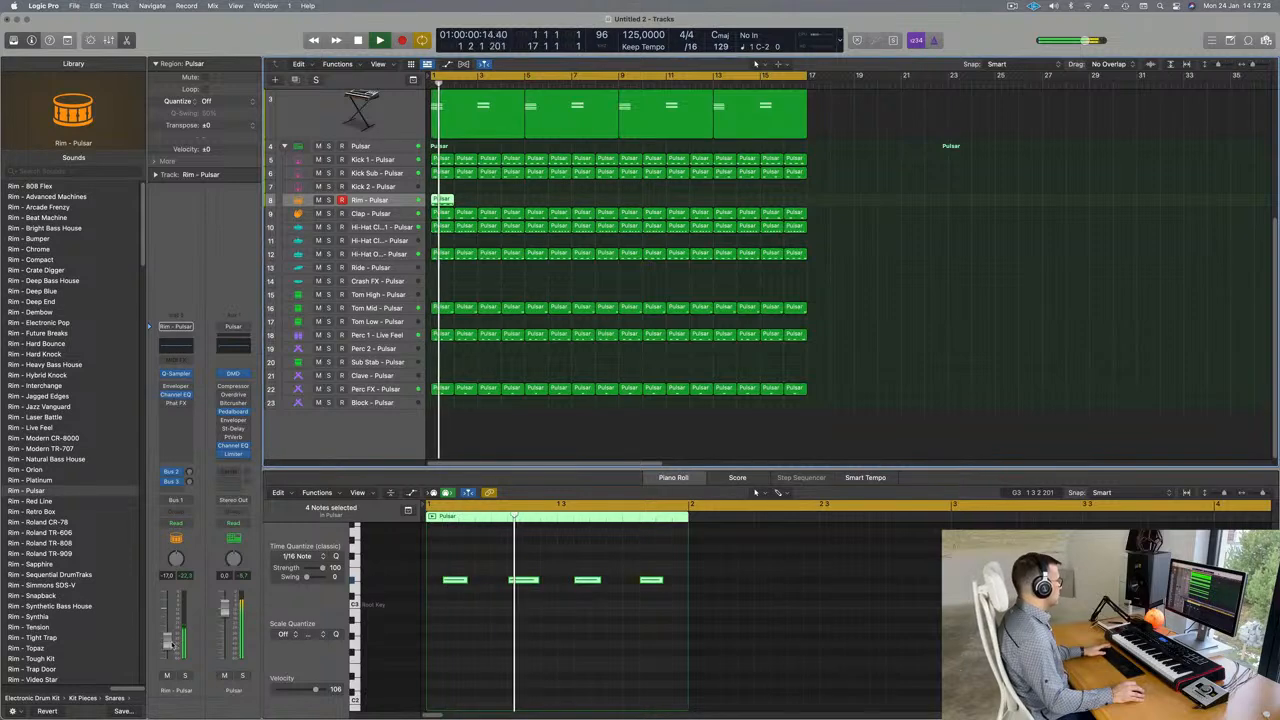
- Duplicate the four Rim notes about a sixteenth later at the same pitch and play the loop
{"action": "mouse_move", "coordinate": [464, 583]}
{"action": "left_mouse_down"}
{"action": "mouse_move", "coordinate": [453, 583]}
{"action": "mouse_move", "coordinate": [468, 590]}
{"action": "left_mouse_up"}
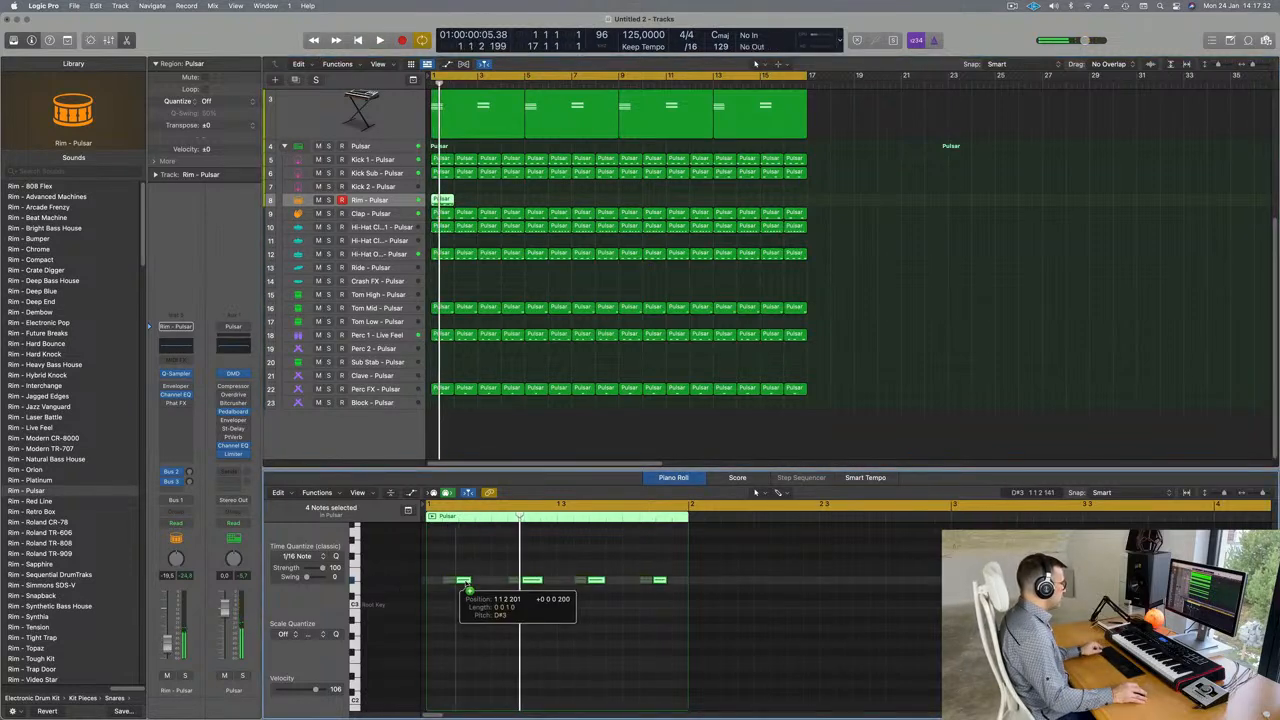
{"action": "key", "text": "space"}
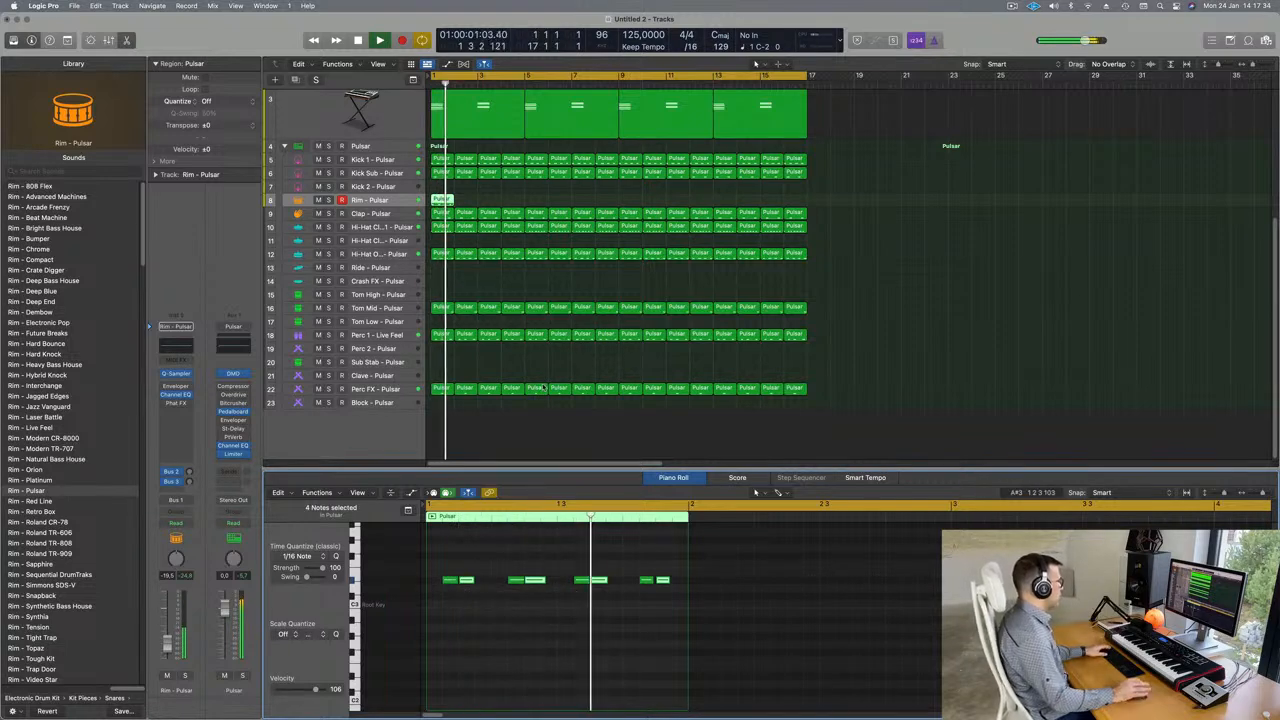
{"action": "key", "text": "space"}
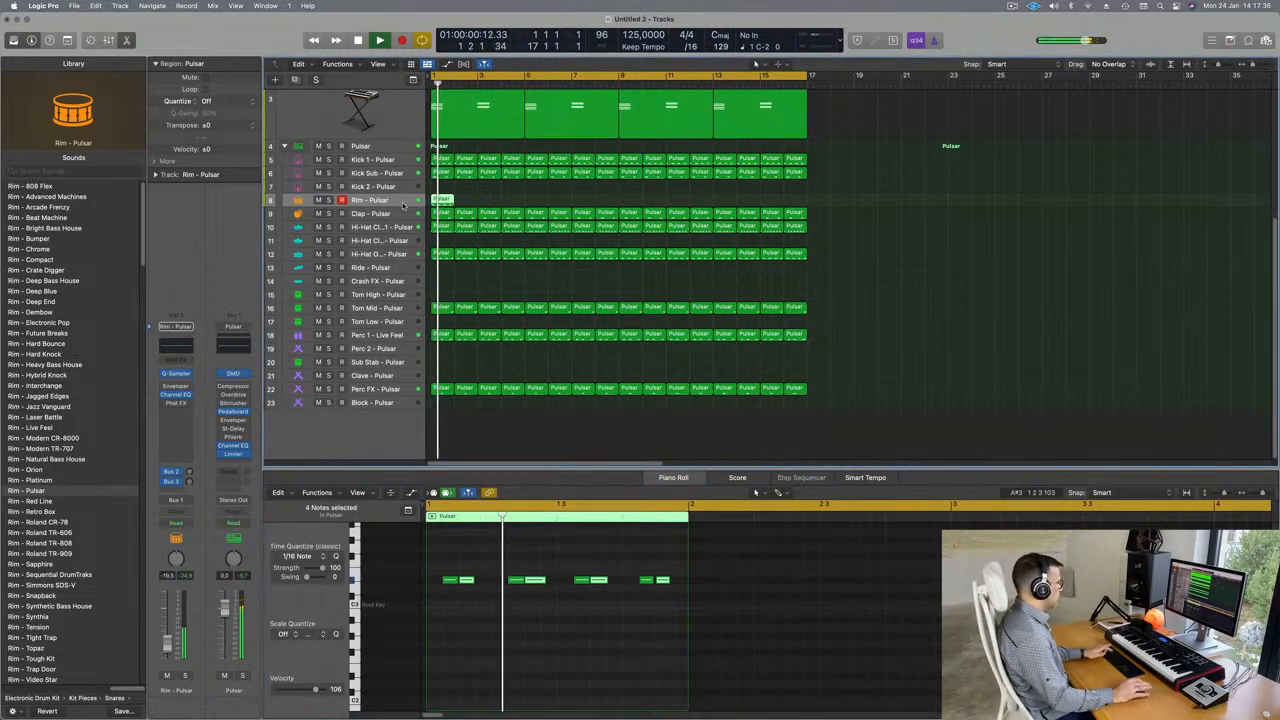
- Repeat the Rim region through bar 16 and lower the Rim track's volume to about -21 dB
{"action": "key", "text": "super+r"}
{"action": "key", "text": "super+r"}
{"action": "key", "text": "super+r"}
{"action": "key", "text": "super+r"}
{"action": "key", "text": "super+r"}
{"action": "key", "text": "super+r"}
{"action": "key", "text": "super+r"}
{"action": "key", "text": "super+r"}
{"action": "key", "text": "super+r"}
{"action": "key", "text": "super+r"}
{"action": "key", "text": "super+r"}
{"action": "key", "text": "super+r"}
{"action": "key", "text": "super+r"}
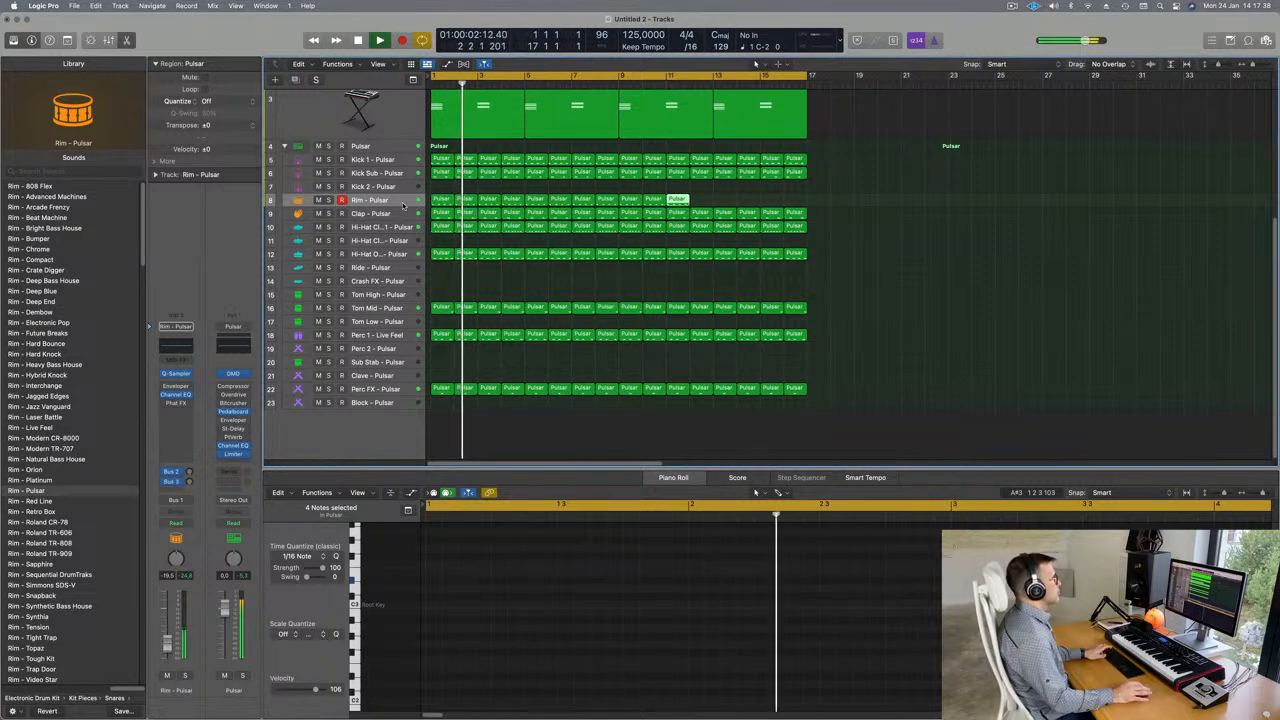
{"action": "key", "text": "Return"}
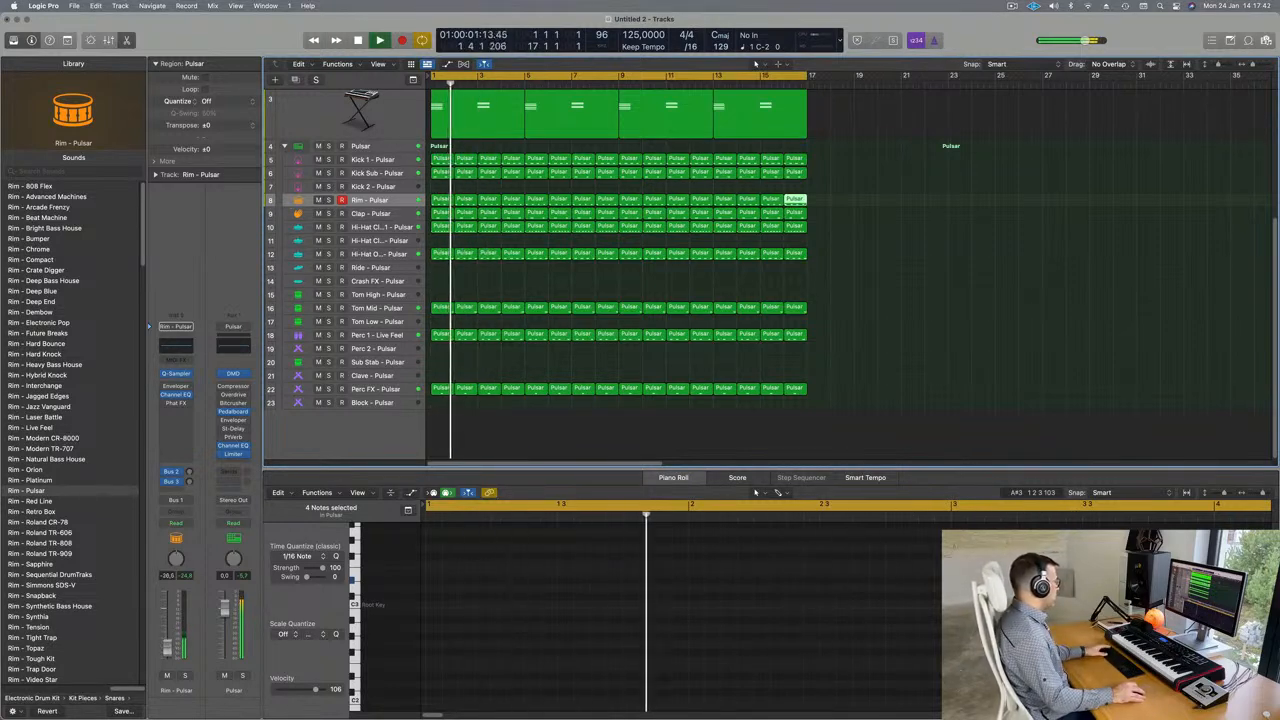
{"action": "key", "text": "Return"}
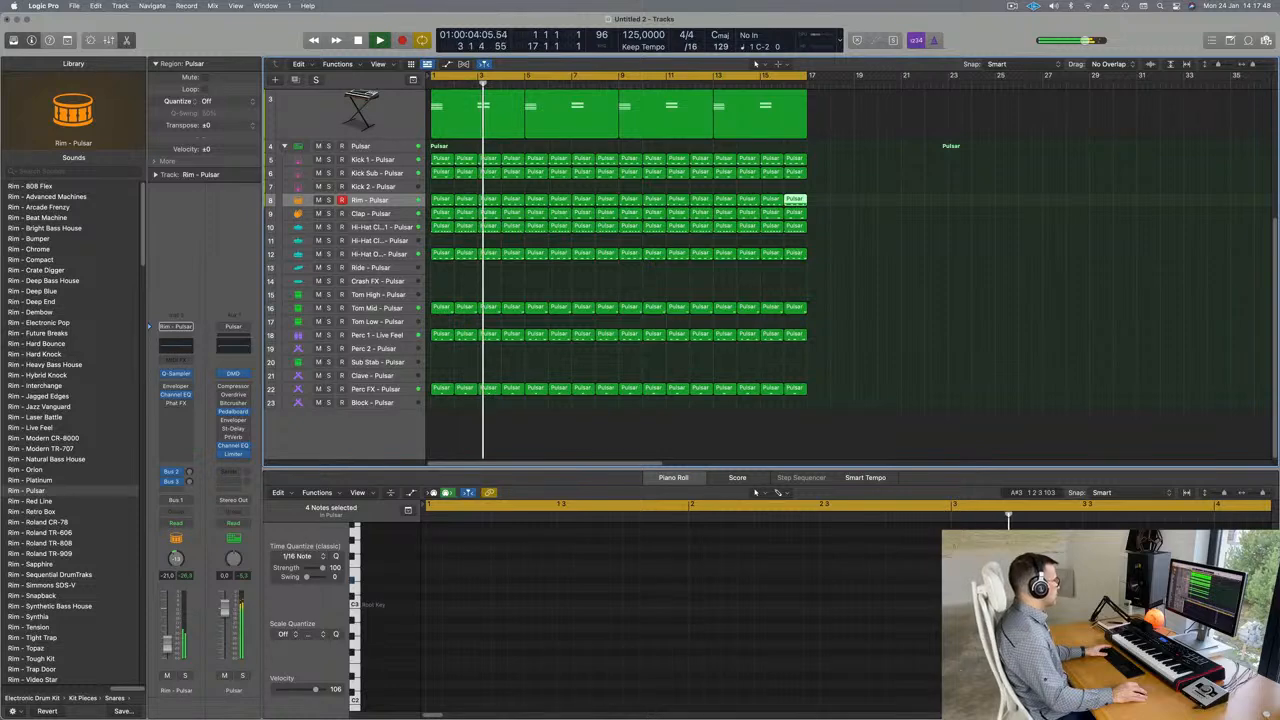
- Listen to the bass and pad tracks in the loop, and duplicate the Perfect Pad 01 track with its settings
{"action": "left_click", "coordinate": [766, 347]}
{"action": "scroll", "coordinate": [740, 300], "scroll_direction": "up", "scroll_amount": 5}
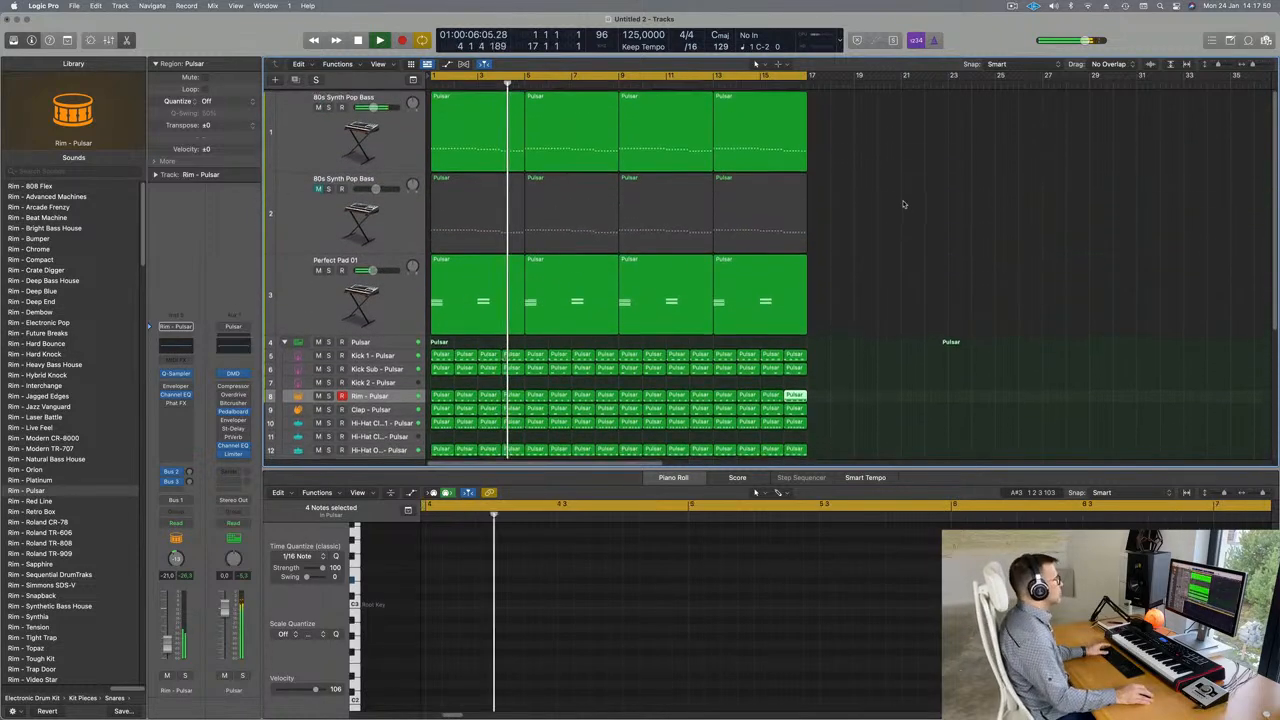
{"action": "left_click", "coordinate": [330, 295]}
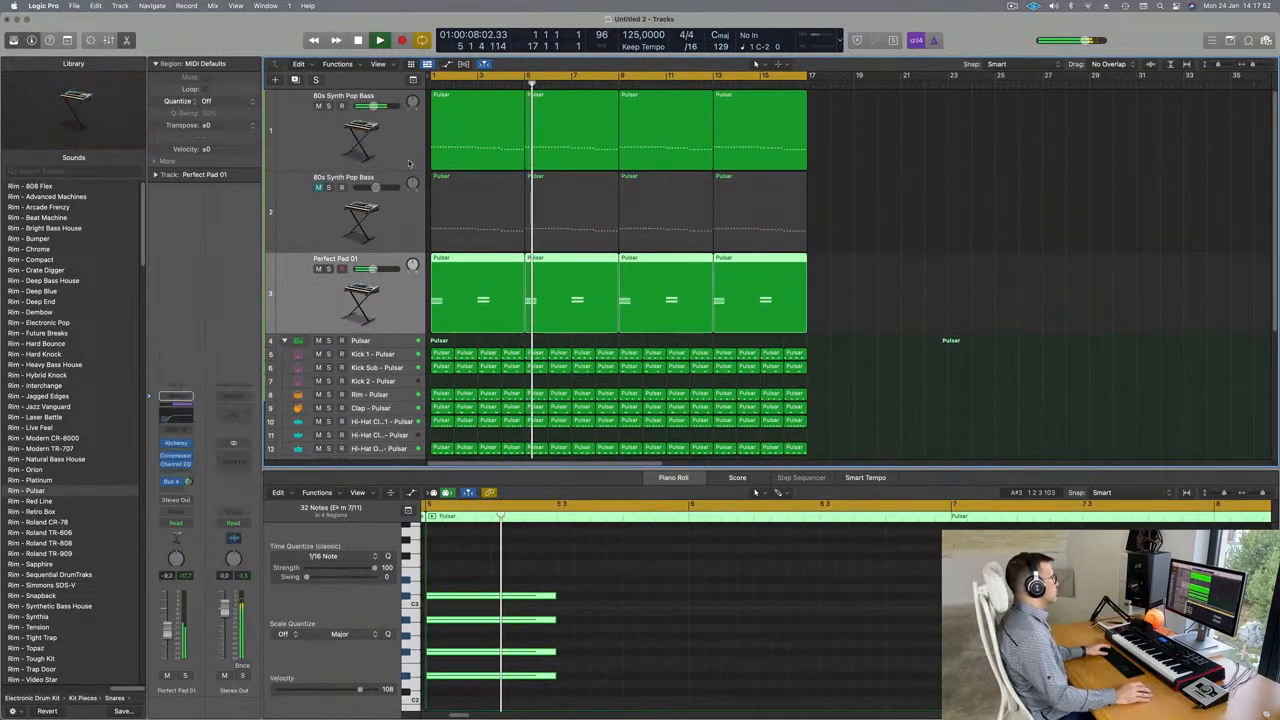
{"action": "left_click", "coordinate": [328, 149]}
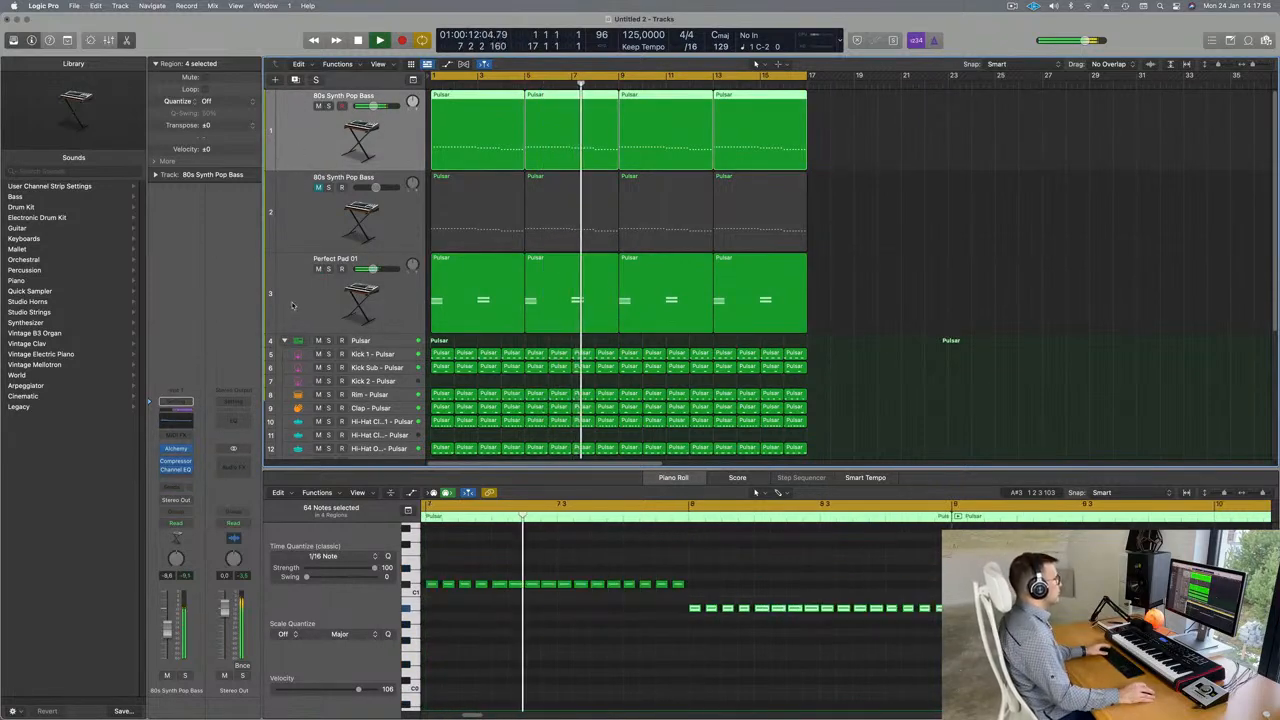
{"action": "left_click", "coordinate": [294, 303]}
{"action": "key", "text": "Return"}
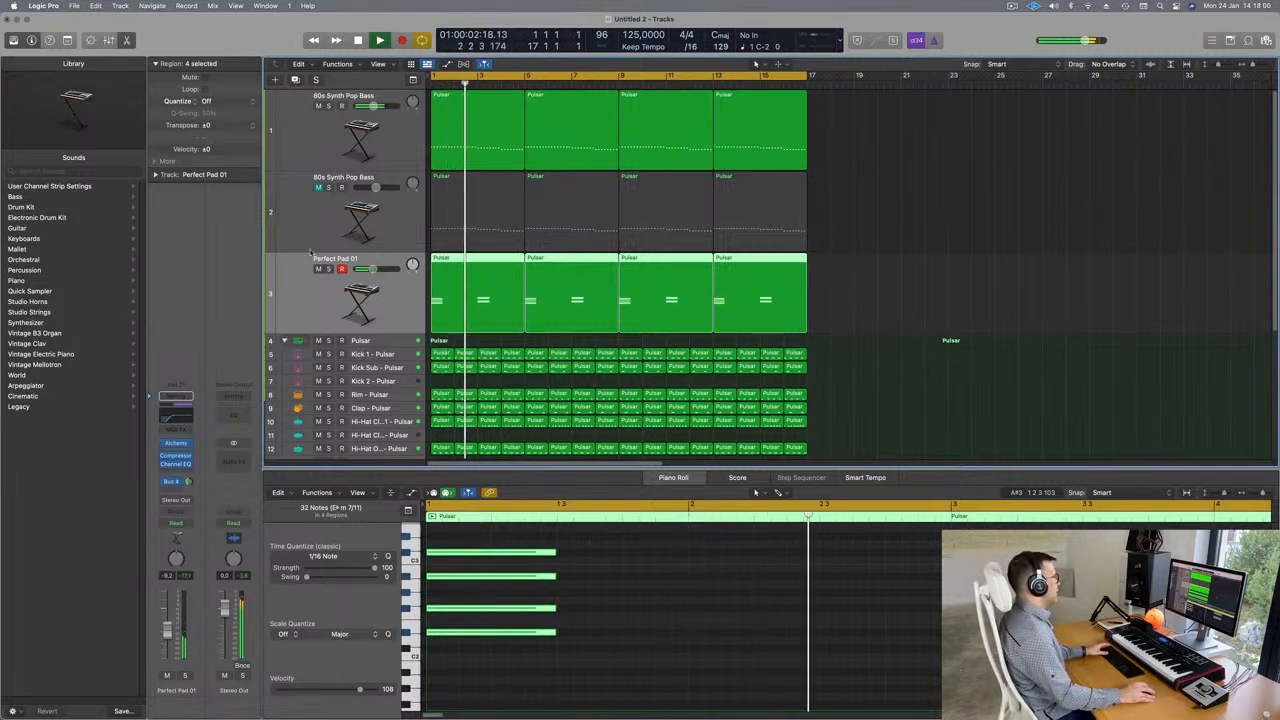
{"action": "key", "text": "Return"}
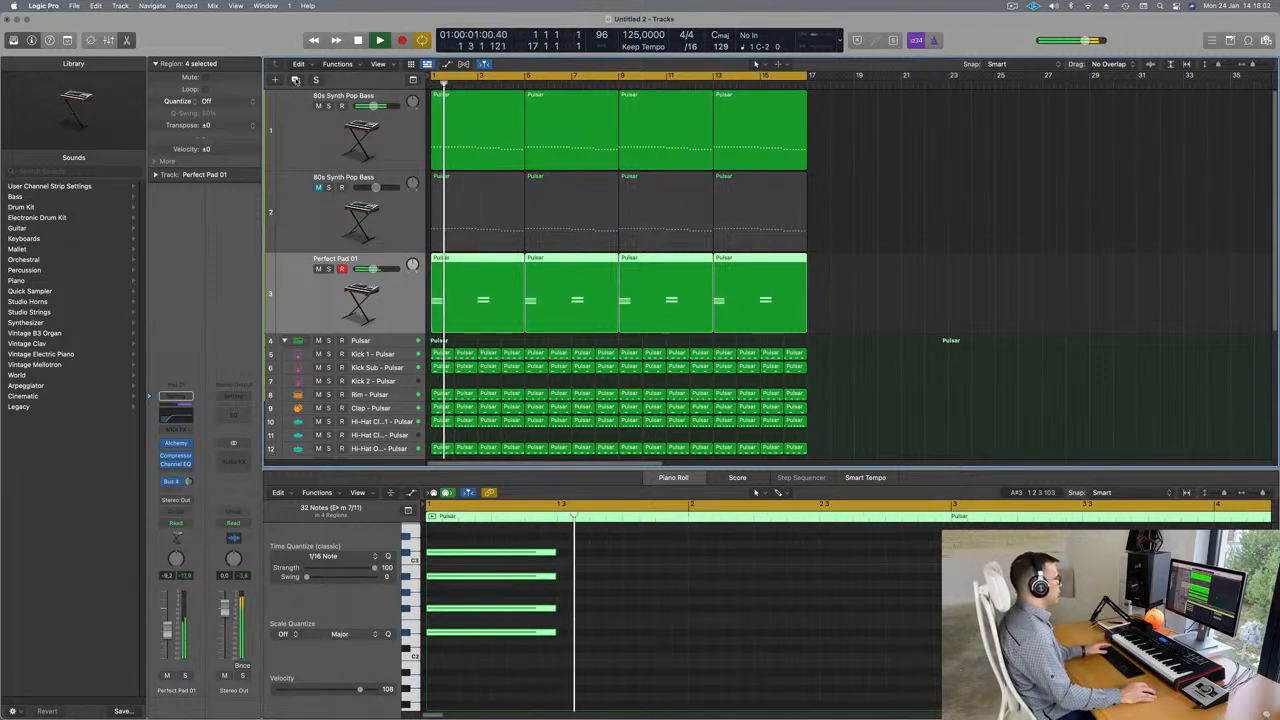
{"action": "left_click", "coordinate": [295, 79]}
{"action": "key", "text": "space"}
- Copy the first Perfect Pad 01 region to bar 1 of the duplicated pad track
{"action": "left_click", "coordinate": [468, 314]}
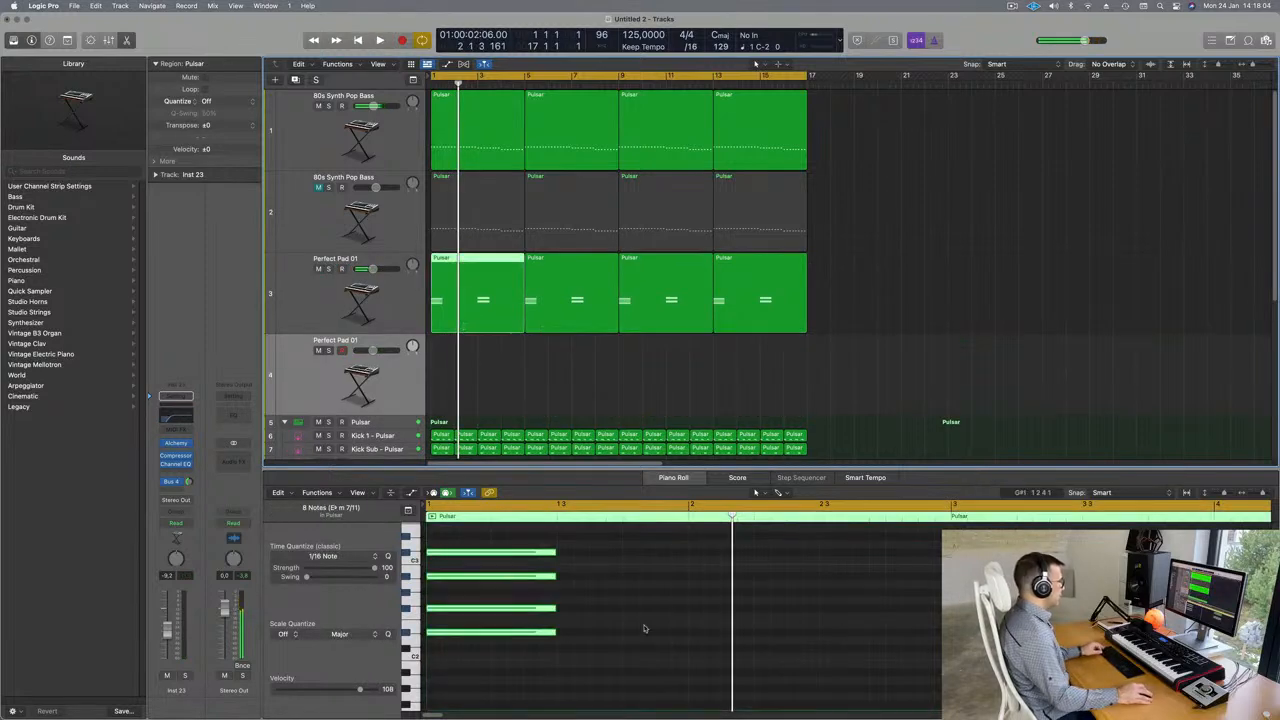
{"action": "scroll", "coordinate": [669, 601], "scroll_direction": "down", "scroll_amount": 3}
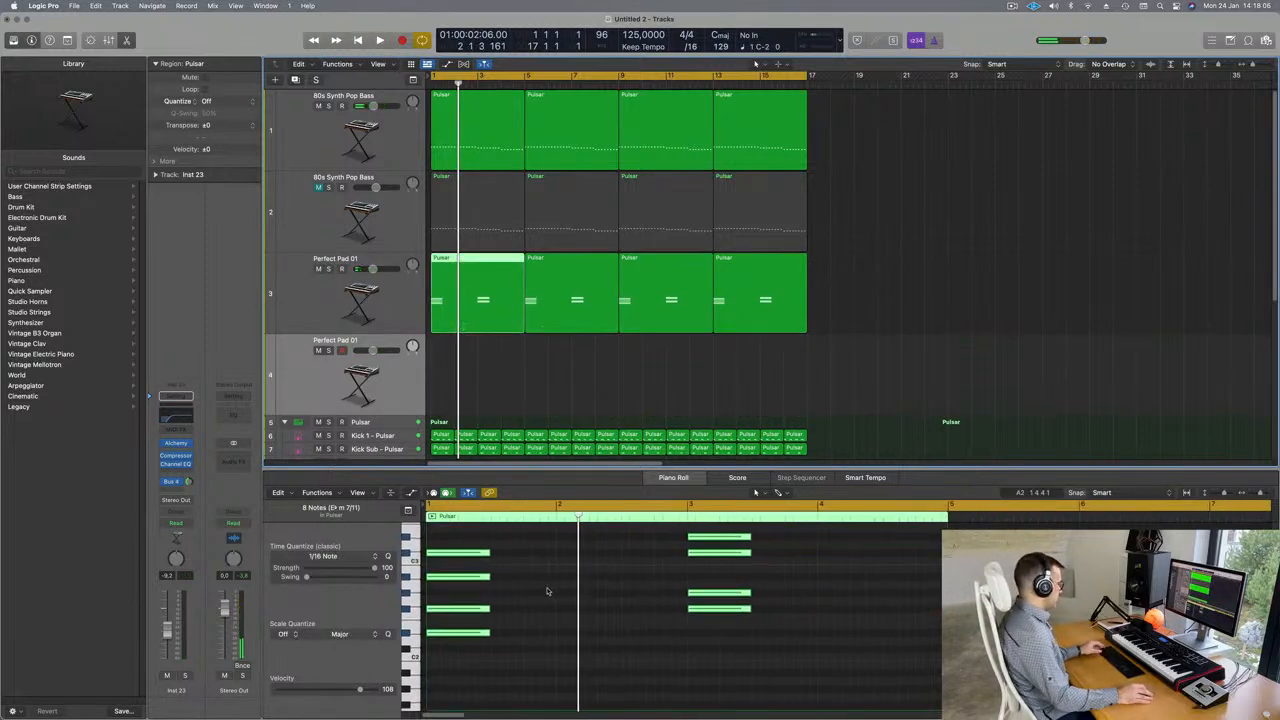
{"action": "key", "text": "super+a"}
{"action": "left_click", "coordinate": [762, 365]}
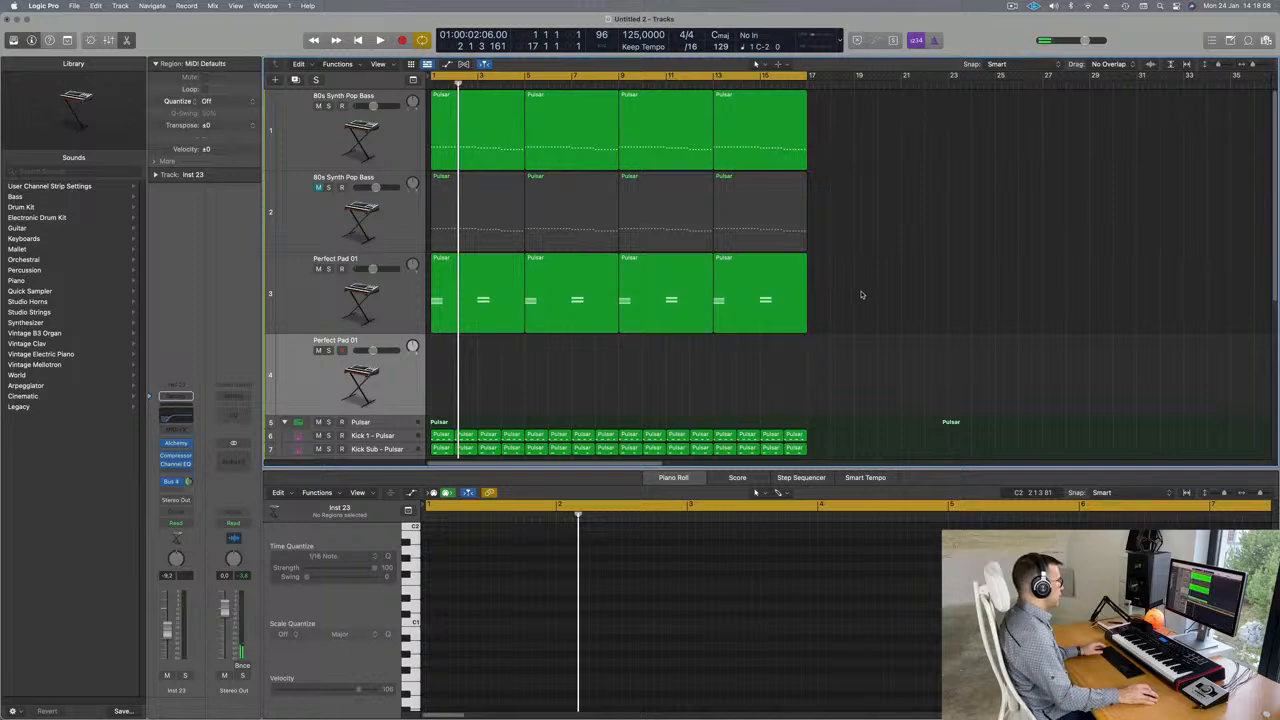
{"action": "left_click_drag", "start_coordinate": [496, 291], "coordinate": [494, 374]}
{"action": "key", "text": "super+a"}
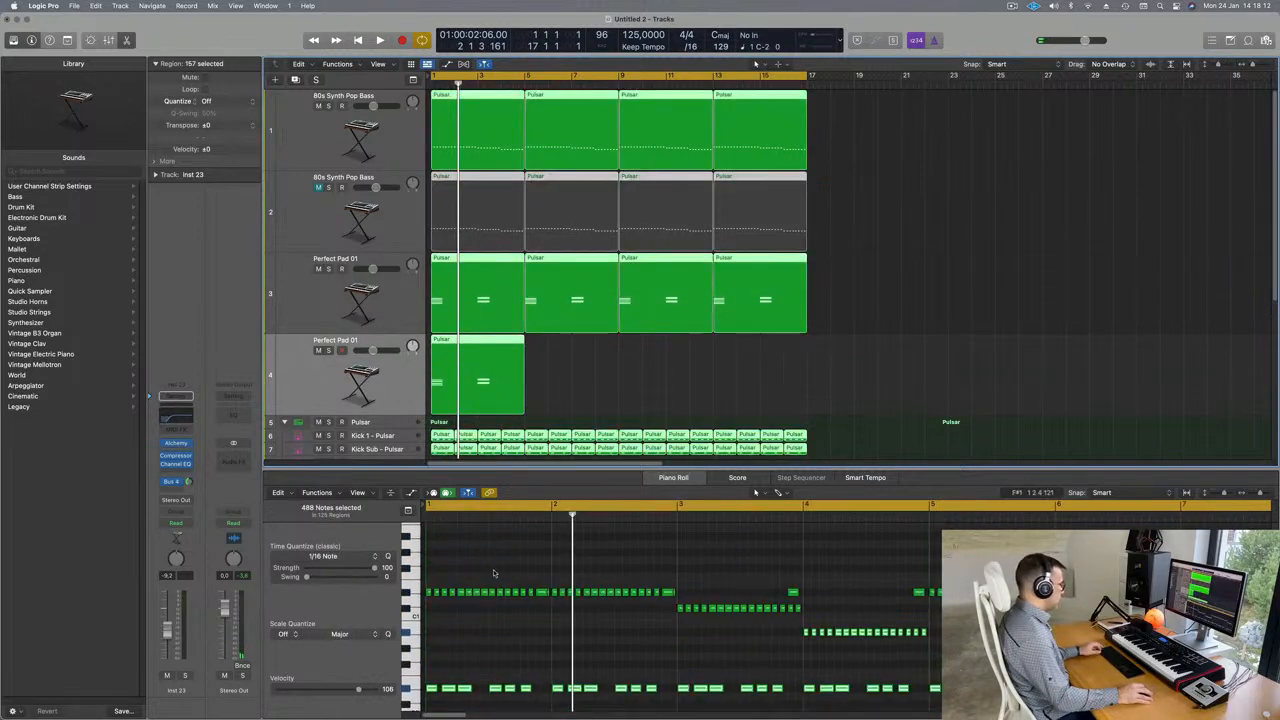
{"action": "left_click", "coordinate": [586, 362]}
{"action": "left_click", "coordinate": [504, 369]}
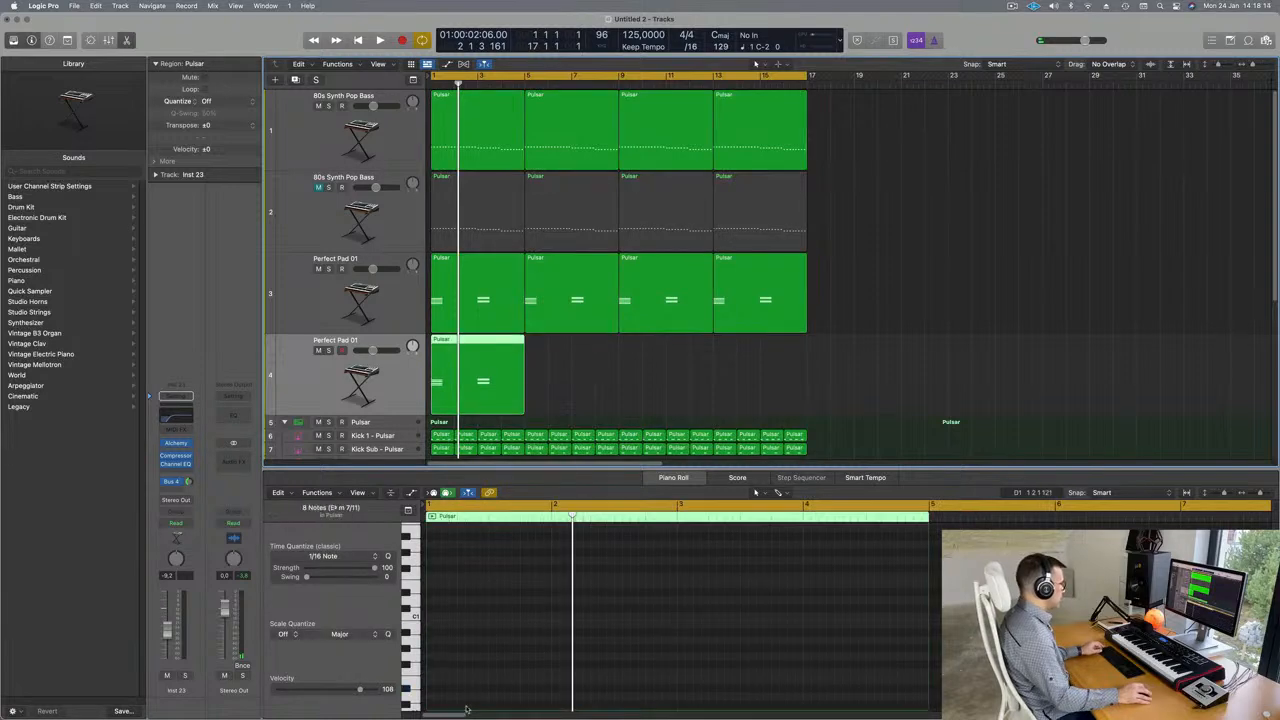
- Lengthen all notes in the copied pad region so each chord sustains for two full bars
{"action": "scroll", "coordinate": [508, 629], "scroll_direction": "down", "scroll_amount": 3}
{"action": "left_click", "coordinate": [517, 634]}
{"action": "scroll", "coordinate": [518, 635], "scroll_direction": "up", "scroll_amount": 10}
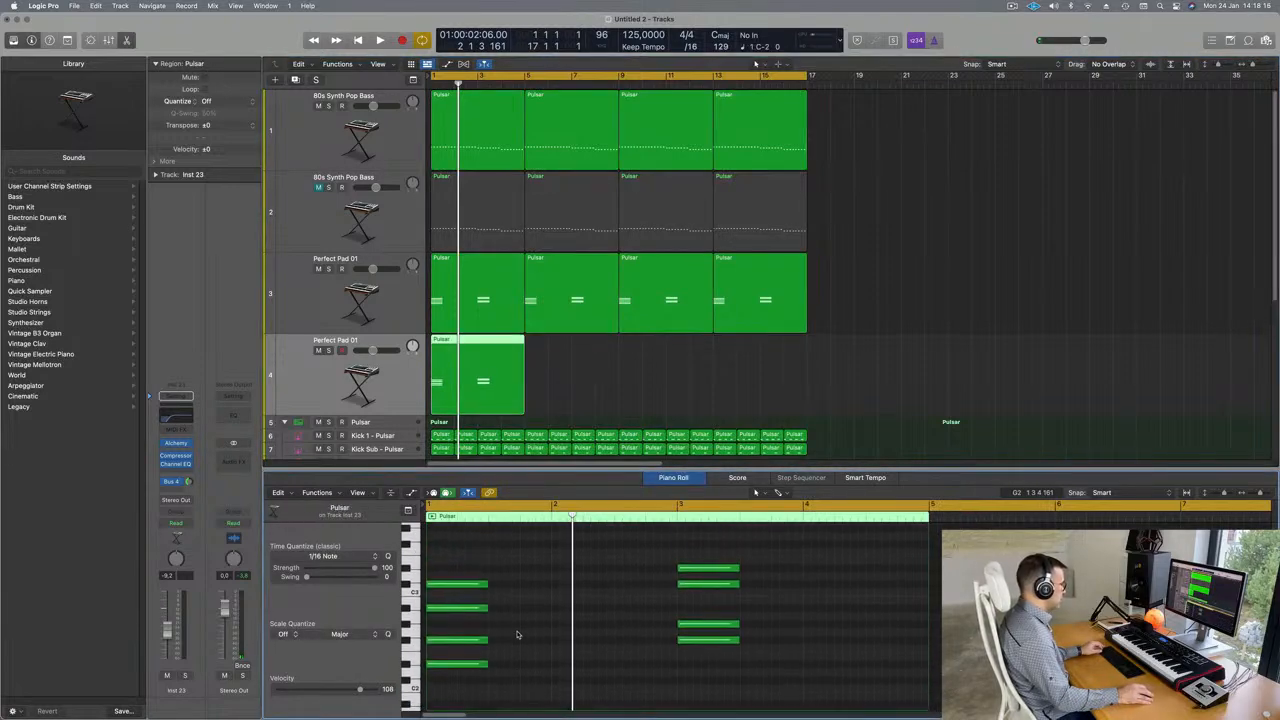
{"action": "key", "text": "super+a"}
{"action": "left_click_drag", "start_coordinate": [488, 583], "coordinate": [673, 596]}
{"action": "key", "text": "space"}
{"action": "key", "text": "space"}
- Repeat the sustained pad region three times through bar 16 and play the loop
{"action": "left_click_drag", "start_coordinate": [604, 372], "coordinate": [463, 390]}
{"action": "key", "text": "super+r"}
{"action": "key", "text": "super+r"}
{"action": "key", "text": "super+r"}
{"action": "key", "text": "space"}
{"action": "key", "text": "space"}
{"action": "key", "text": "space"}
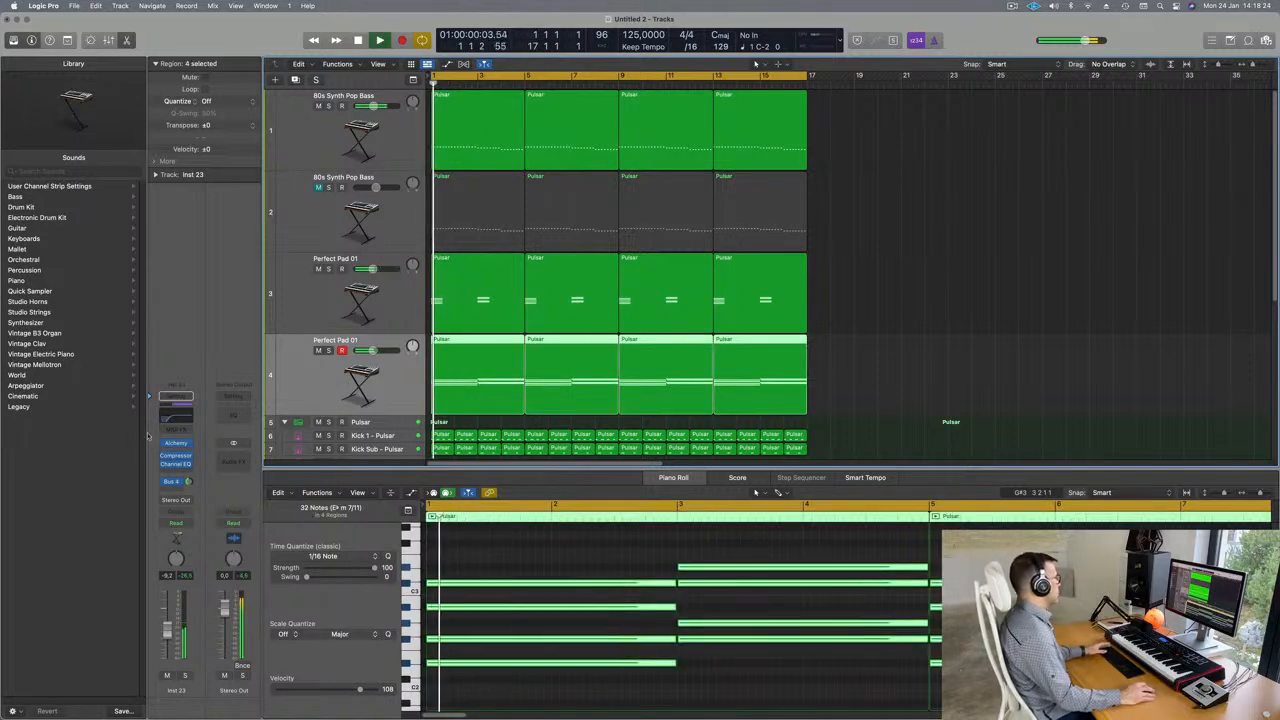
{"action": "key", "text": "space"}
{"action": "key", "text": "space"}
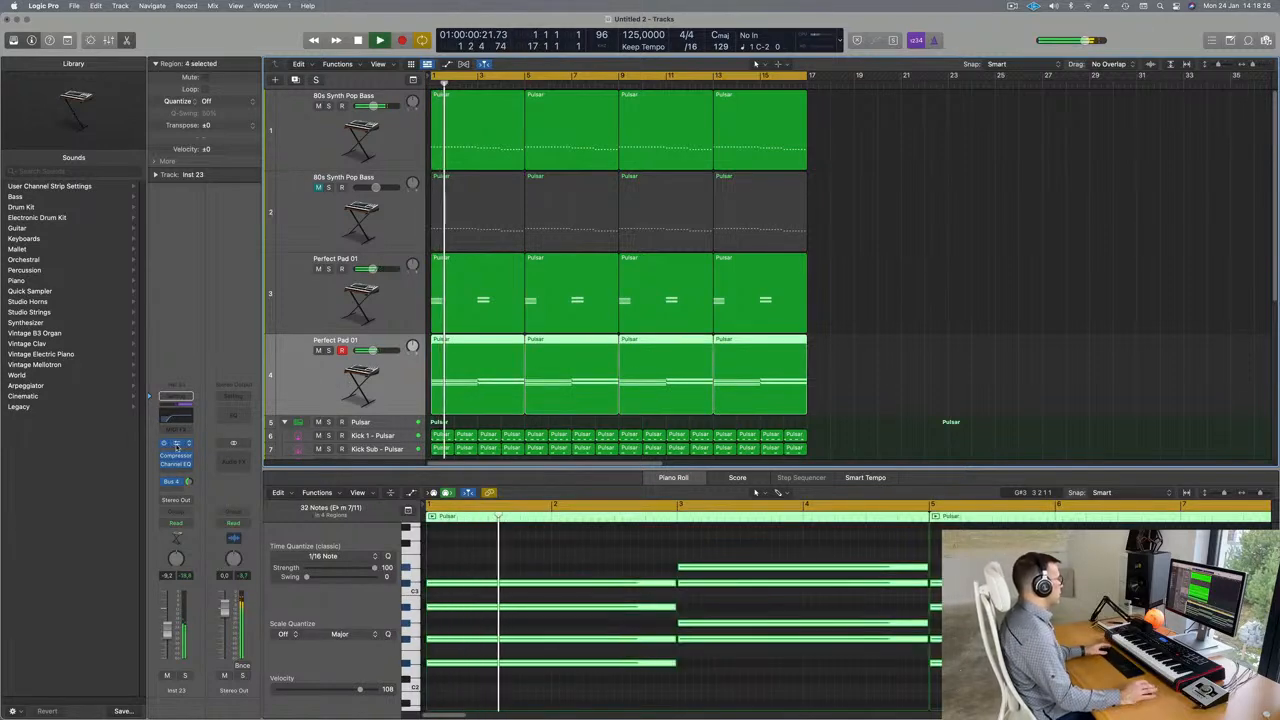
- Open Alchemy on the sustained pad track, browse the Arpeggiated presets and audition Super Soft with the groove
{"action": "left_click", "coordinate": [176, 444]}
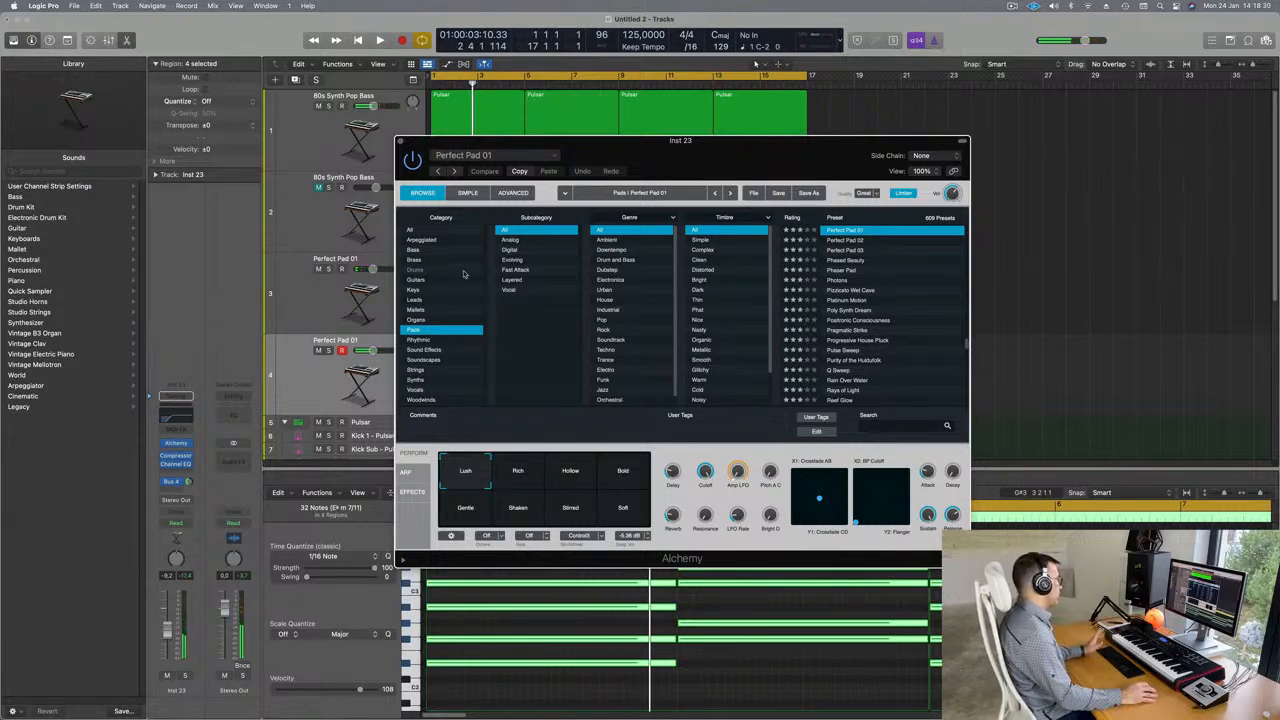
{"action": "left_click_drag", "start_coordinate": [750, 155], "coordinate": [711, 156]}
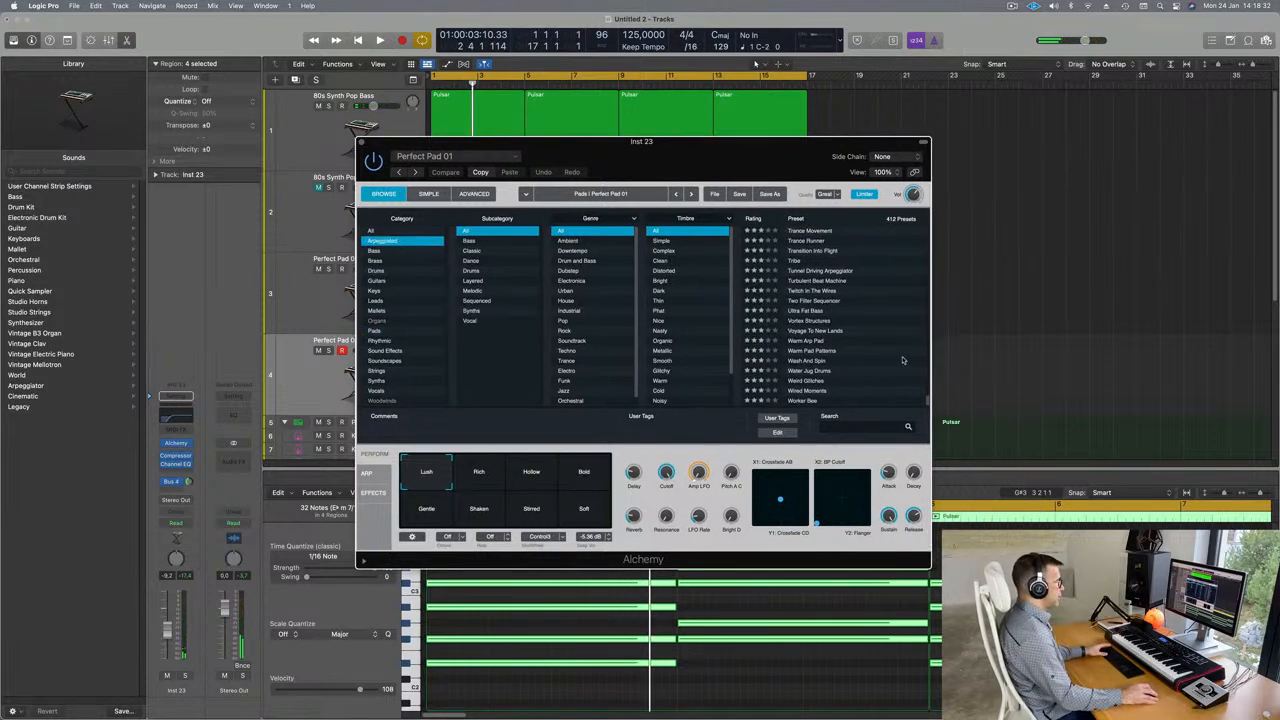
{"action": "scroll", "coordinate": [867, 348], "scroll_direction": "up", "scroll_amount": 5}
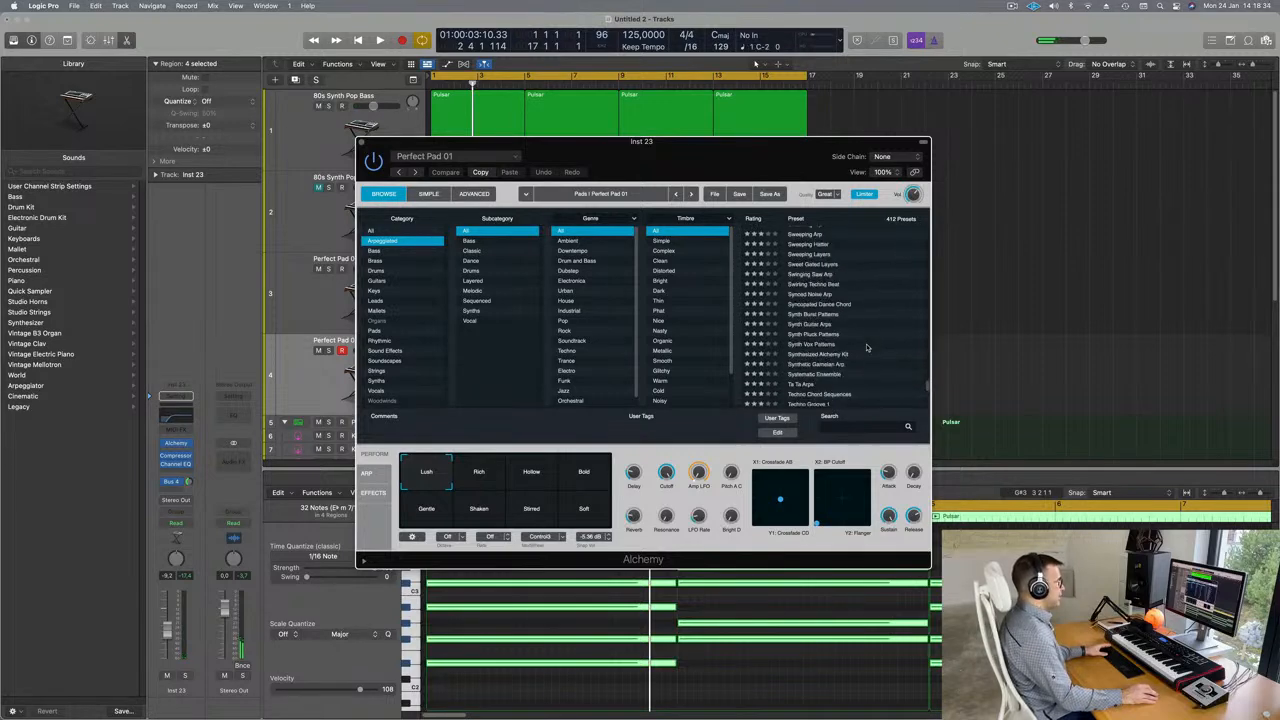
{"action": "left_click_drag", "start_coordinate": [735, 161], "coordinate": [985, 166]}
{"action": "key", "text": "space"}
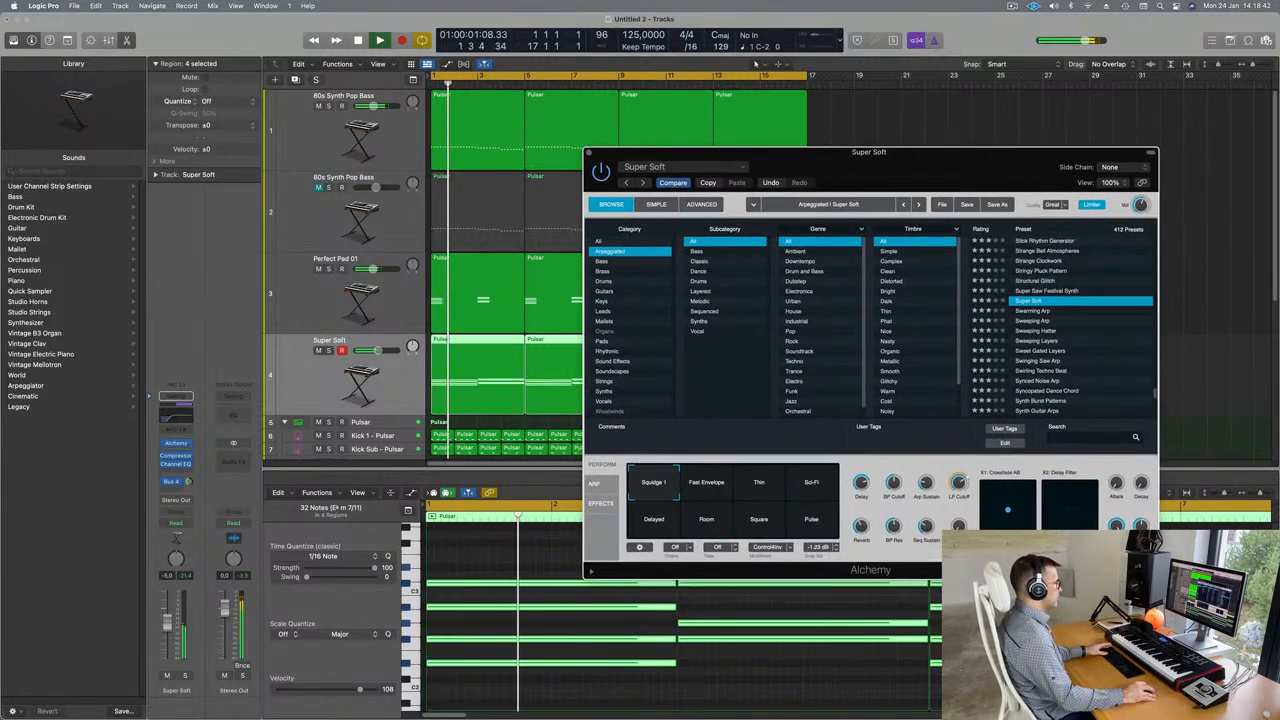
{"action": "key", "text": "space"}
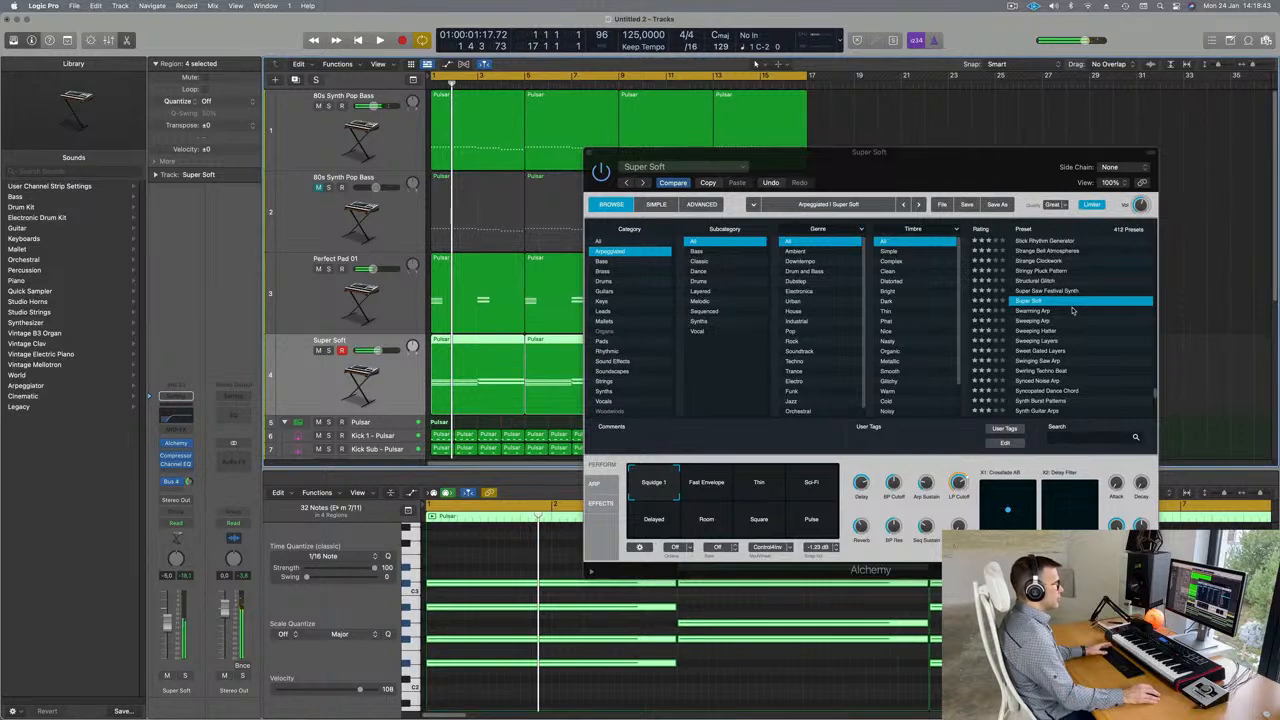
- Load the Stringy Pluck Pattern preset and audition the track briefly in solo and within the groove
{"action": "left_click", "coordinate": [1038, 271]}
{"action": "key", "text": "space"}
{"action": "left_click_drag", "start_coordinate": [915, 153], "coordinate": [910, 101]}
{"action": "key", "text": "space"}
{"action": "key", "text": "space"}
{"action": "left_click", "coordinate": [184, 678]}
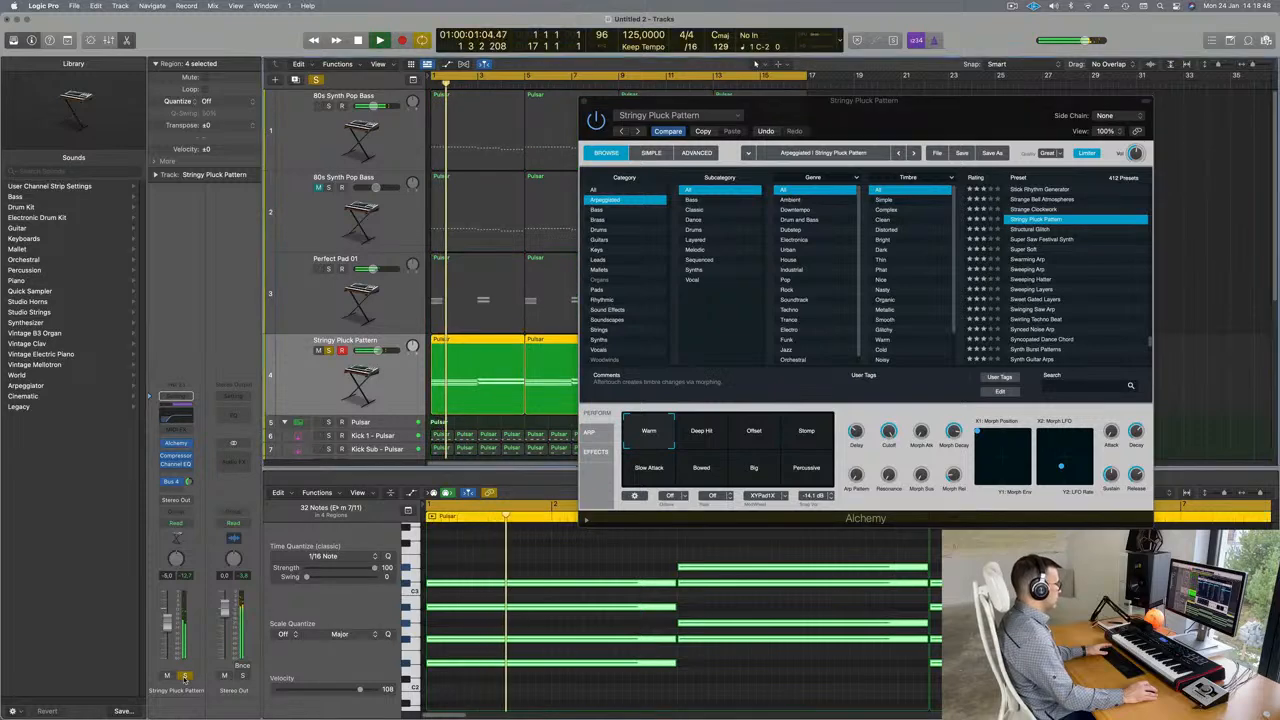
{"action": "left_click", "coordinate": [184, 678]}
{"action": "key", "text": "space"}
{"action": "key", "text": "space"}
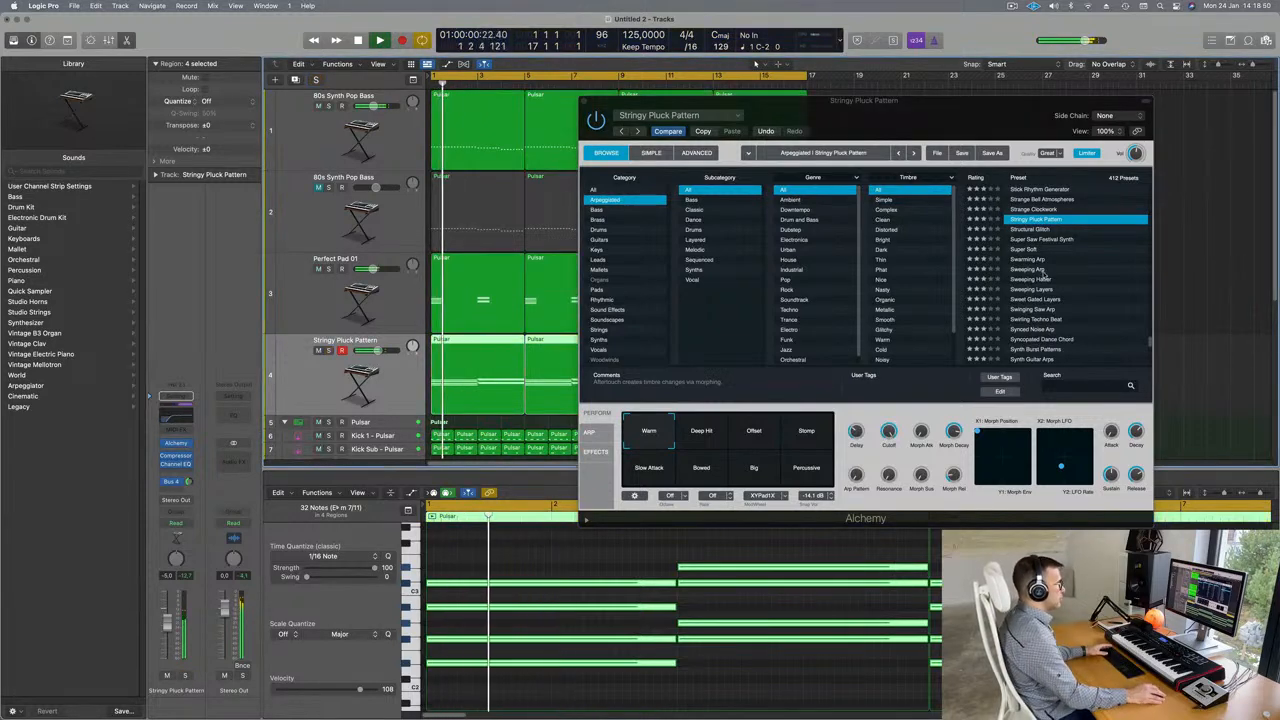
- Try the Stick Rhythm Generator preset on the sustained chords, and load the Star Bugs preset instead
{"action": "scroll", "coordinate": [1076, 288], "scroll_direction": "up", "scroll_amount": 1}
{"action": "scroll", "coordinate": [1076, 288], "scroll_direction": "up", "scroll_amount": 4}
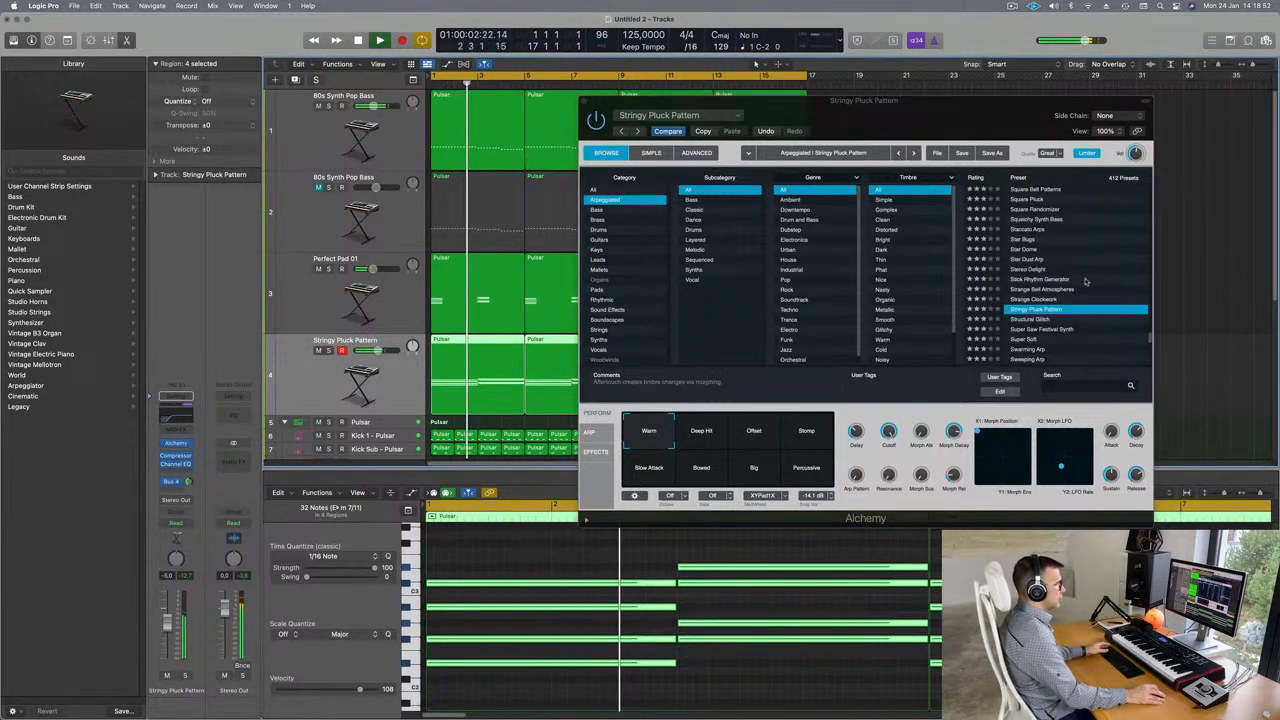
{"action": "left_click", "coordinate": [1036, 280]}
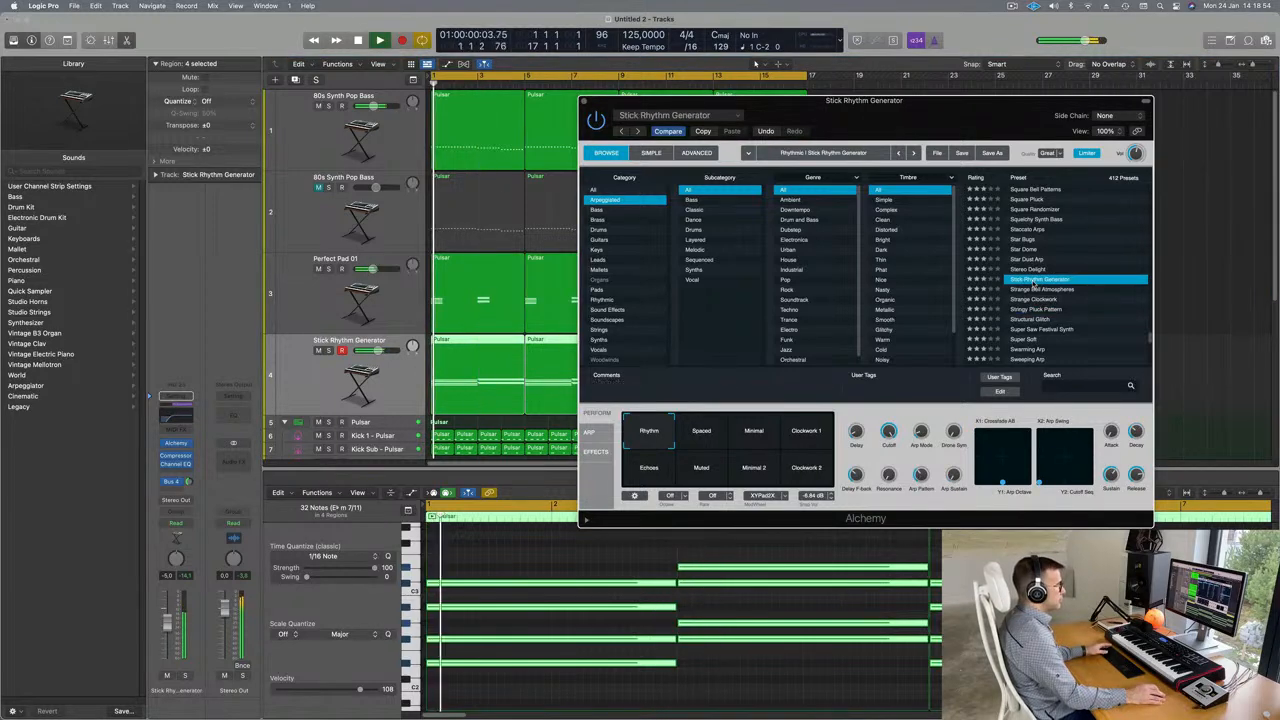
{"action": "scroll", "coordinate": [1022, 256], "scroll_direction": "up", "scroll_amount": 1}
{"action": "left_click", "coordinate": [1022, 256]}
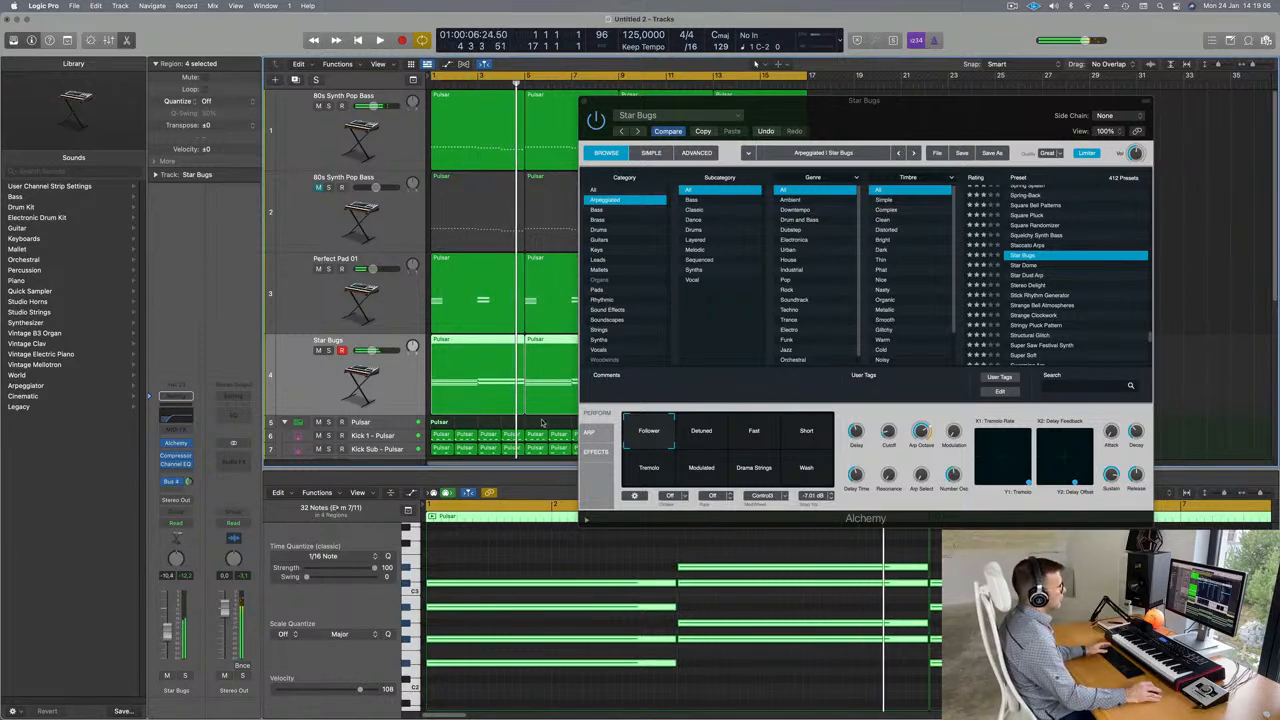
- Audition the other Star Bugs performance snapshots, including Short, Modulated and Drama Strings, and return to Follower
{"action": "left_click", "coordinate": [721, 439]}
{"action": "key", "text": "space"}
{"action": "left_click", "coordinate": [763, 443]}
{"action": "key", "text": "space"}
{"action": "key", "text": "space"}
{"action": "left_click", "coordinate": [806, 436]}
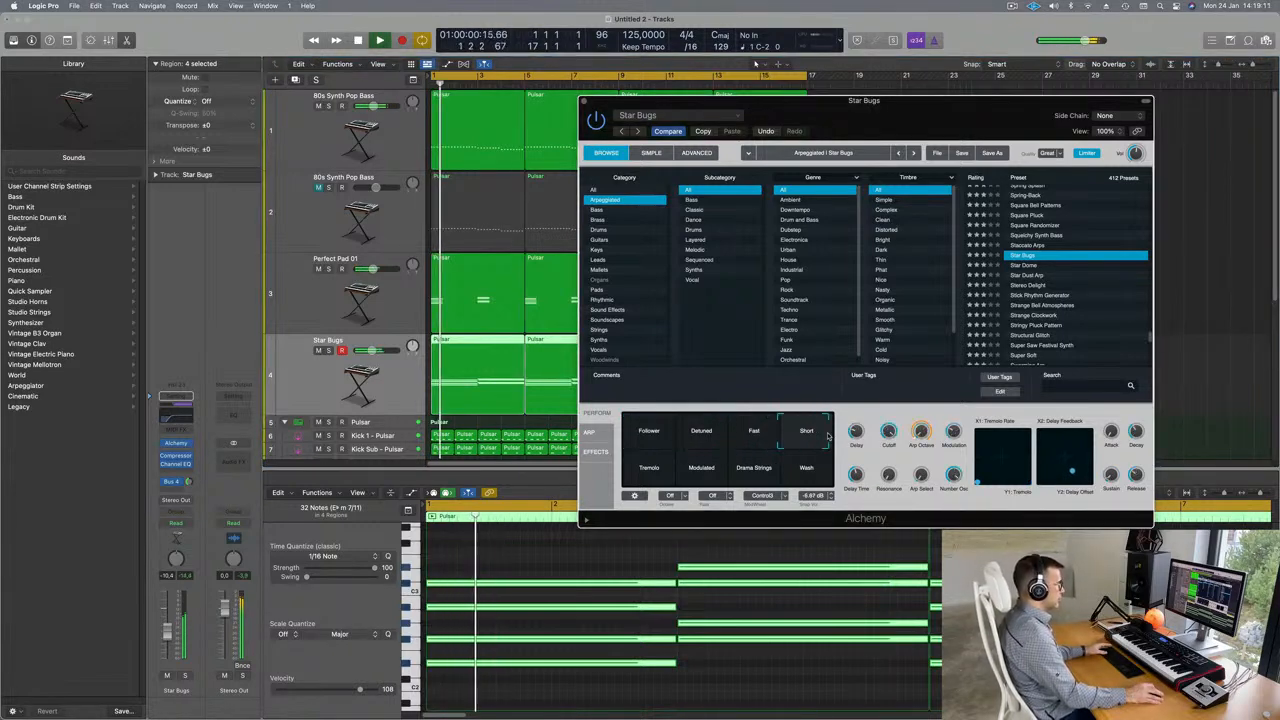
{"action": "left_click", "coordinate": [650, 471]}
{"action": "left_click", "coordinate": [716, 476]}
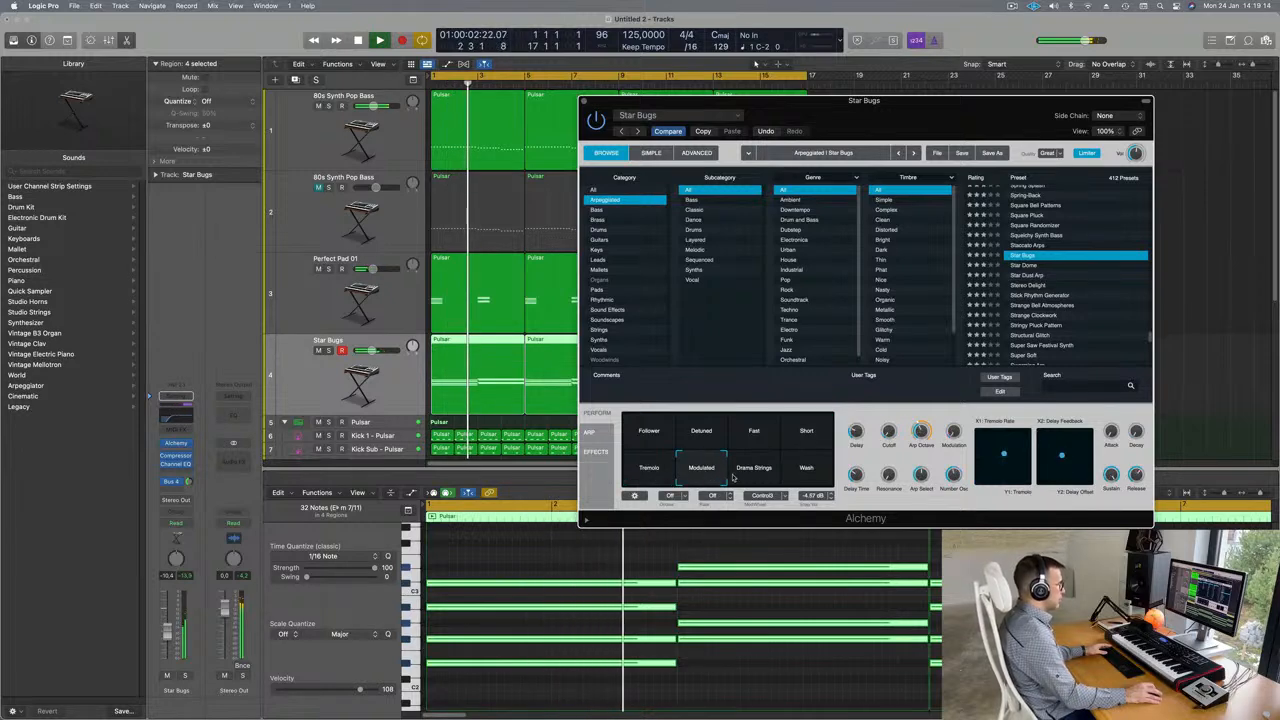
{"action": "left_click", "coordinate": [760, 477]}
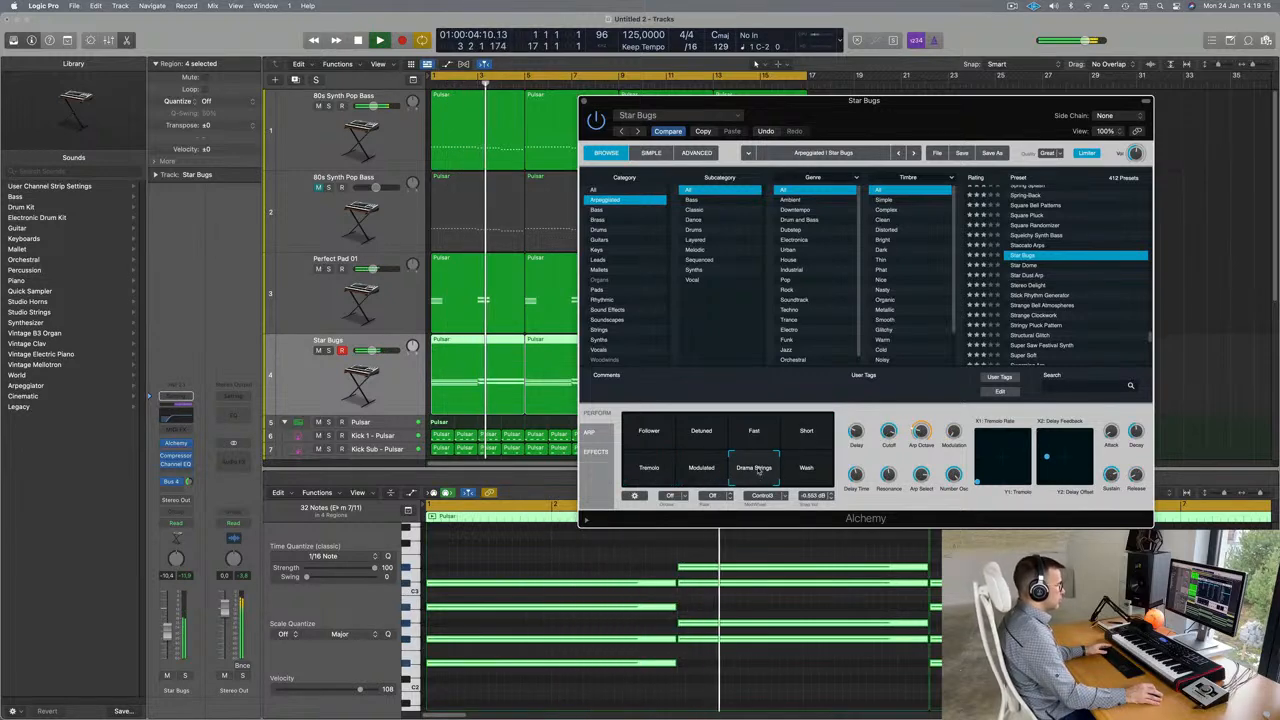
{"action": "left_click", "coordinate": [810, 470]}
{"action": "left_click", "coordinate": [640, 440]}
{"action": "key", "text": "space"}
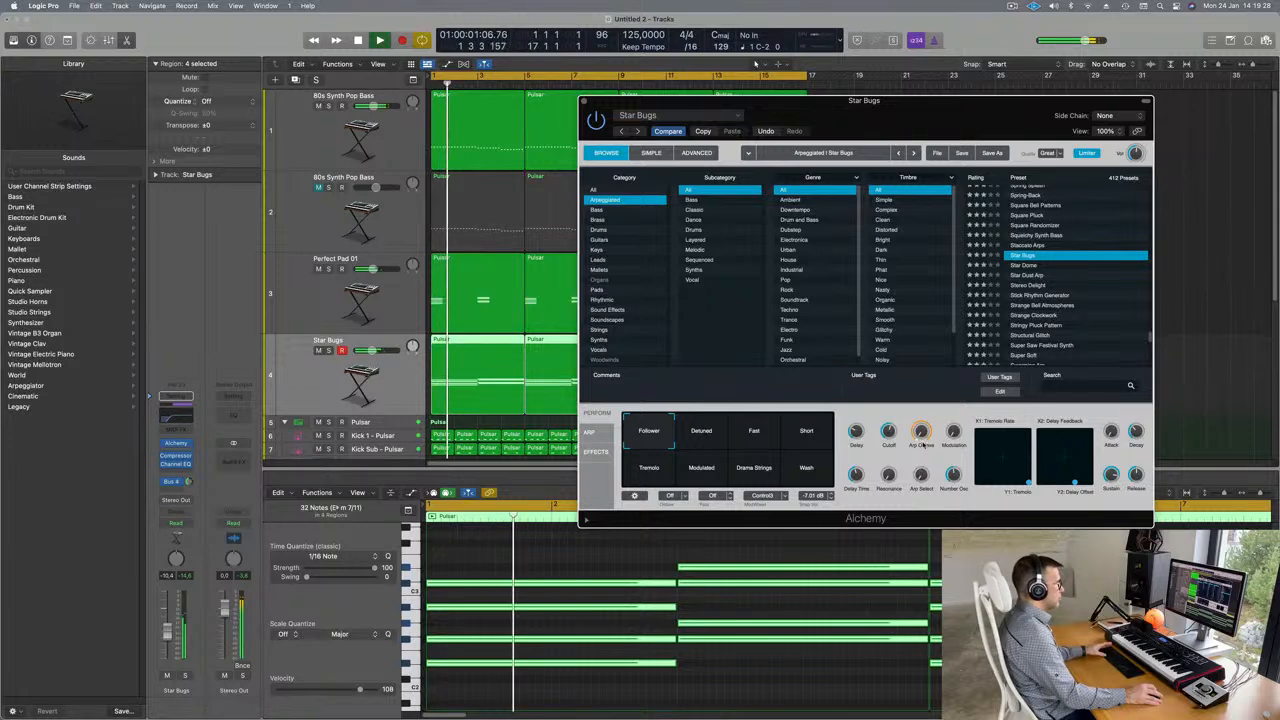
- Check the Star Bugs performance controls against the groove from the start, and raise the track's volume
{"action": "mouse_move", "coordinate": [959, 110]}
{"action": "left_mouse_down"}
{"action": "mouse_move", "coordinate": [931, 96]}
{"action": "mouse_move", "coordinate": [1015, 75]}
{"action": "mouse_move", "coordinate": [966, 63]}
{"action": "mouse_move", "coordinate": [1007, 74]}
{"action": "mouse_move", "coordinate": [953, 100]}
{"action": "left_mouse_up"}
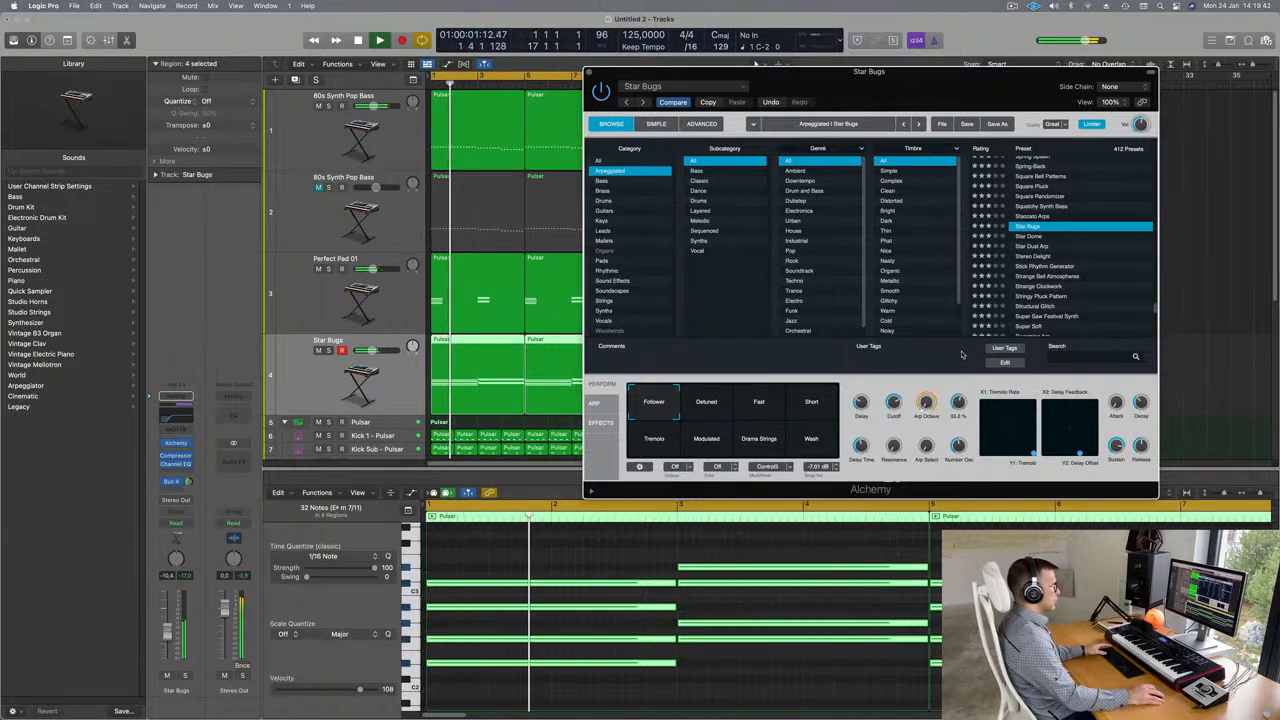
{"action": "key", "text": "Return"}
{"action": "key", "text": "Return"}
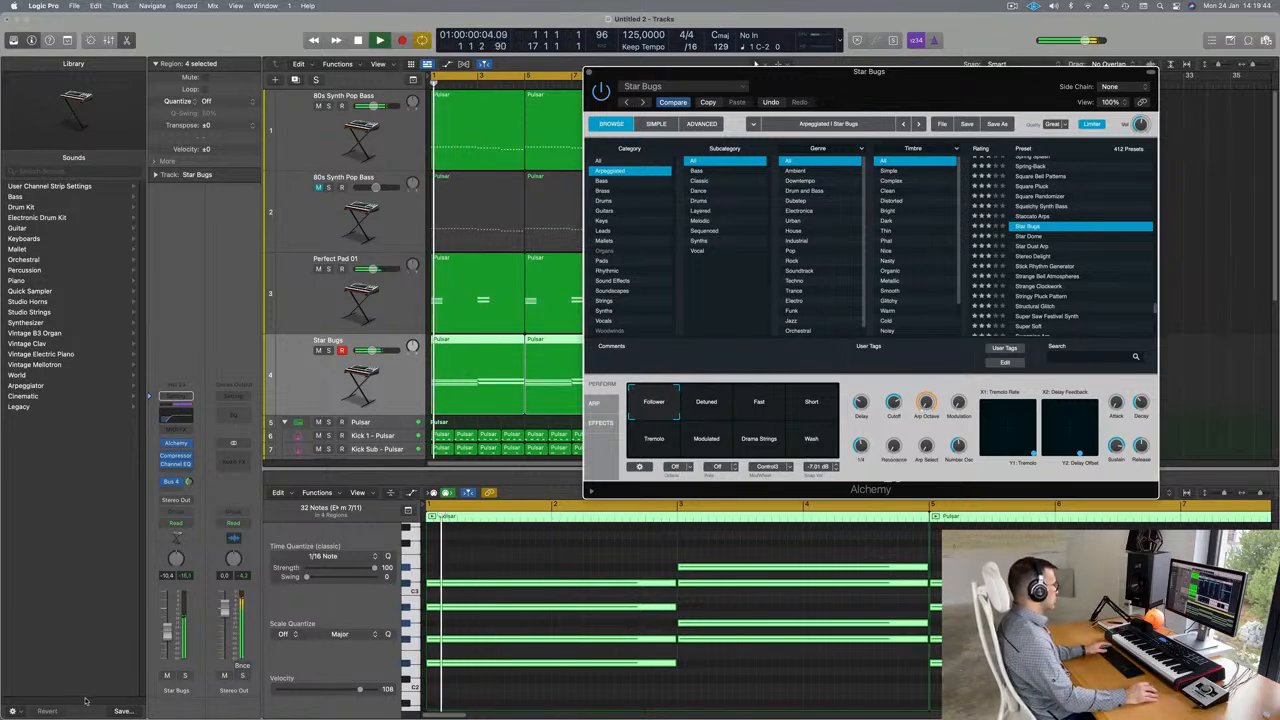
{"action": "left_click", "coordinate": [645, 598]}
{"action": "scroll", "coordinate": [645, 600], "scroll_direction": "down", "scroll_amount": 5}
{"action": "scroll", "coordinate": [645, 600], "scroll_direction": "down", "scroll_amount": 3}
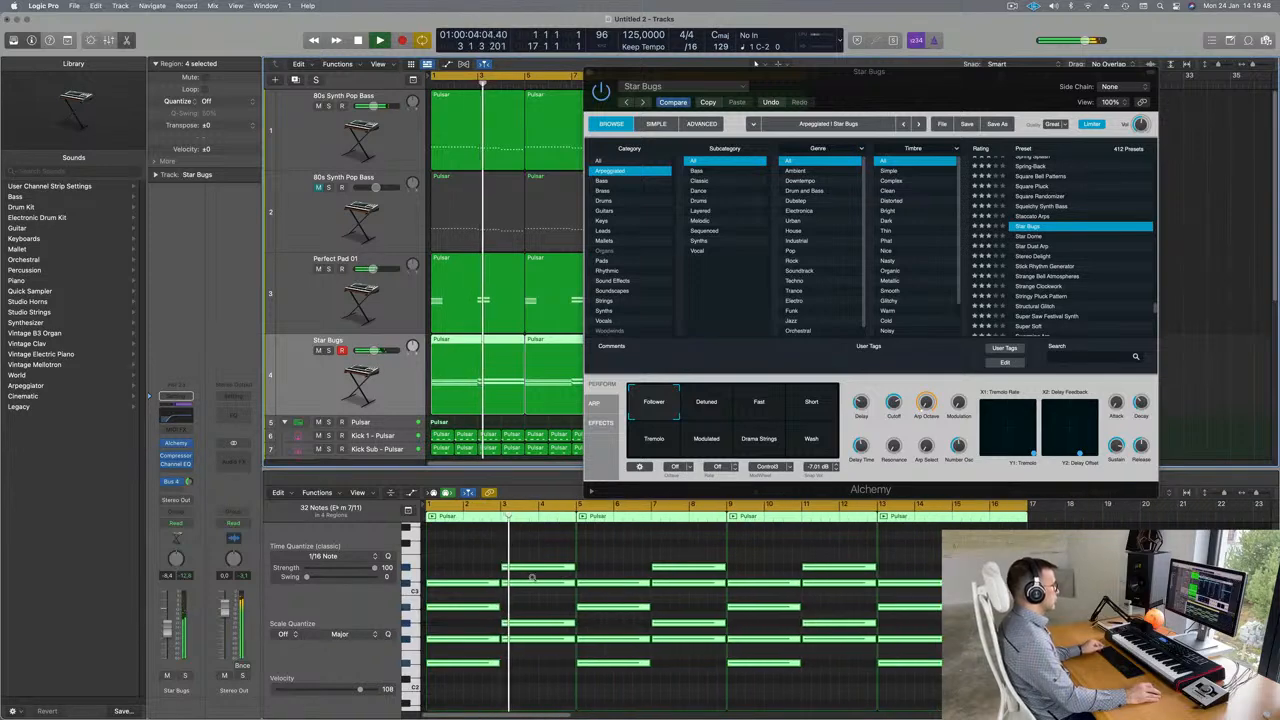
- Lower the Perfect Pad 01 track's volume to -16.0 dB and replay the groove with the Star Bugs track selected
{"action": "left_click_drag", "start_coordinate": [903, 97], "coordinate": [925, 89]}
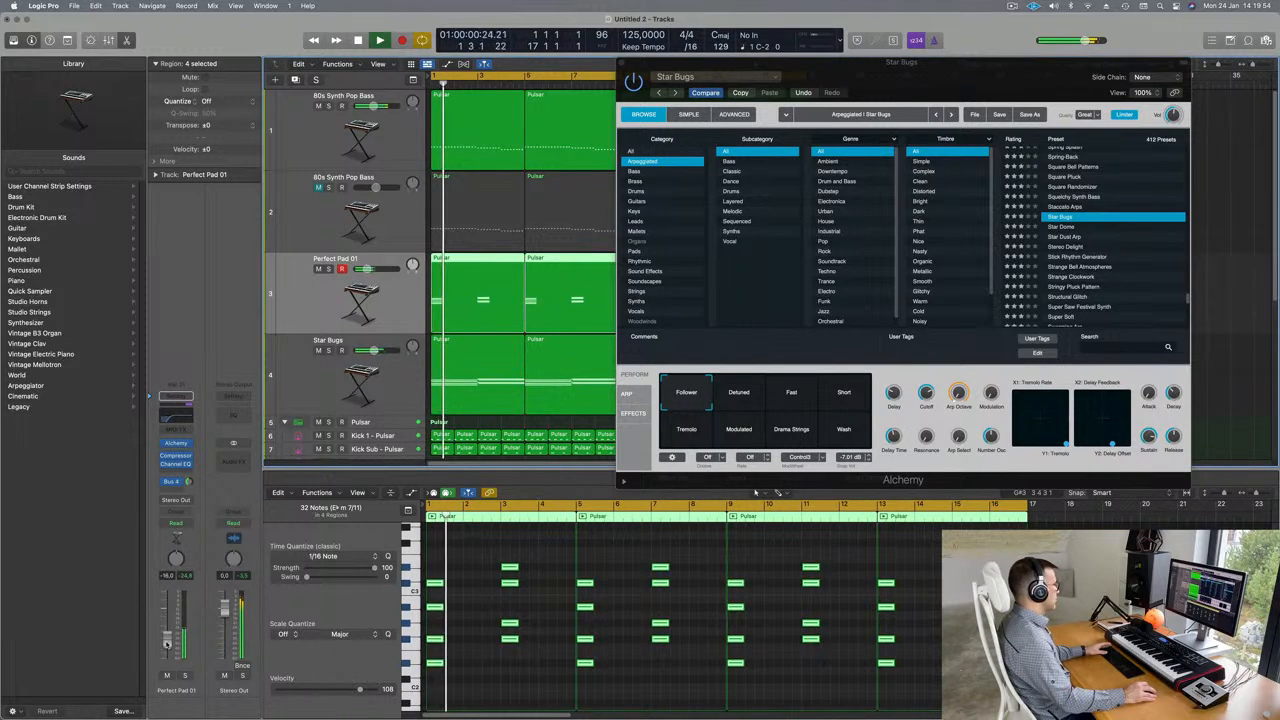
{"action": "key", "text": "space"}
{"action": "left_click", "coordinate": [360, 397]}
{"action": "key", "text": "space"}
{"action": "key", "text": "space"}
- Raise the low-cut frequency in the Star Bugs track's Channel EQ, and close the EQ and Alchemy windows
{"action": "left_click", "coordinate": [176, 416]}
{"action": "left_click_drag", "start_coordinate": [640, 330], "coordinate": [779, 349]}
{"action": "left_click", "coordinate": [397, 141]}
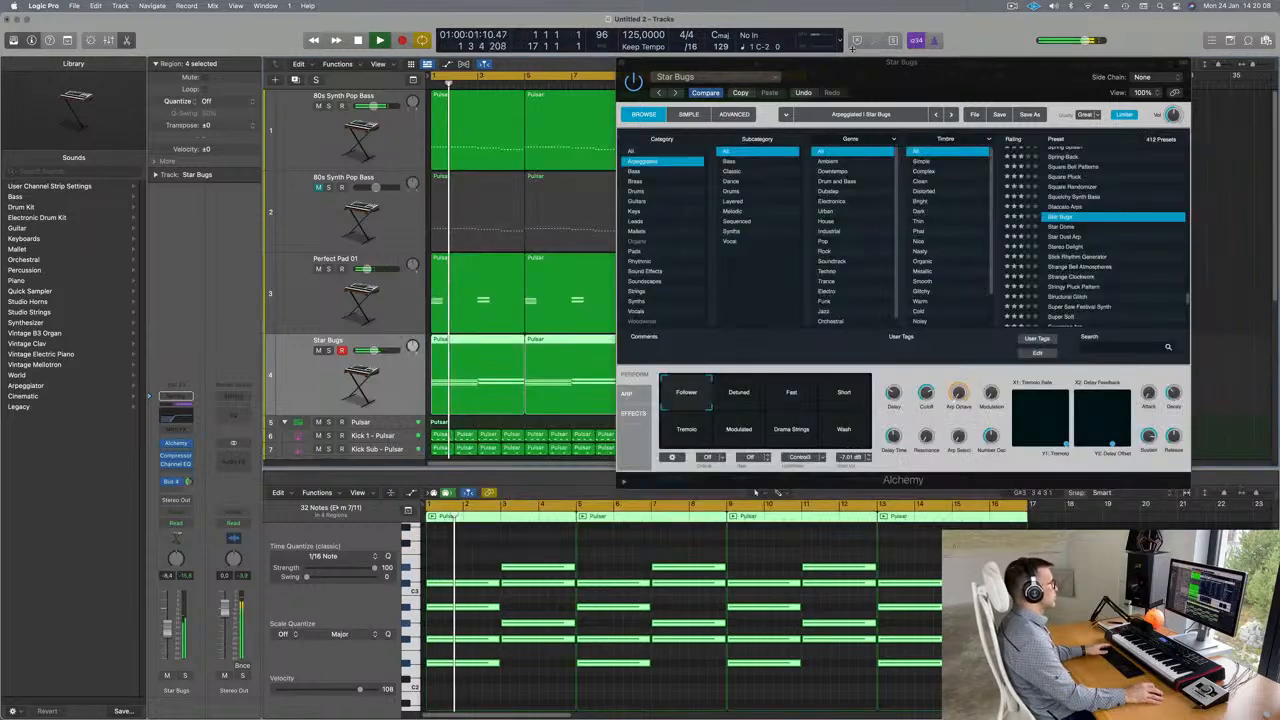
{"action": "left_click_drag", "start_coordinate": [849, 70], "coordinate": [574, 125]}
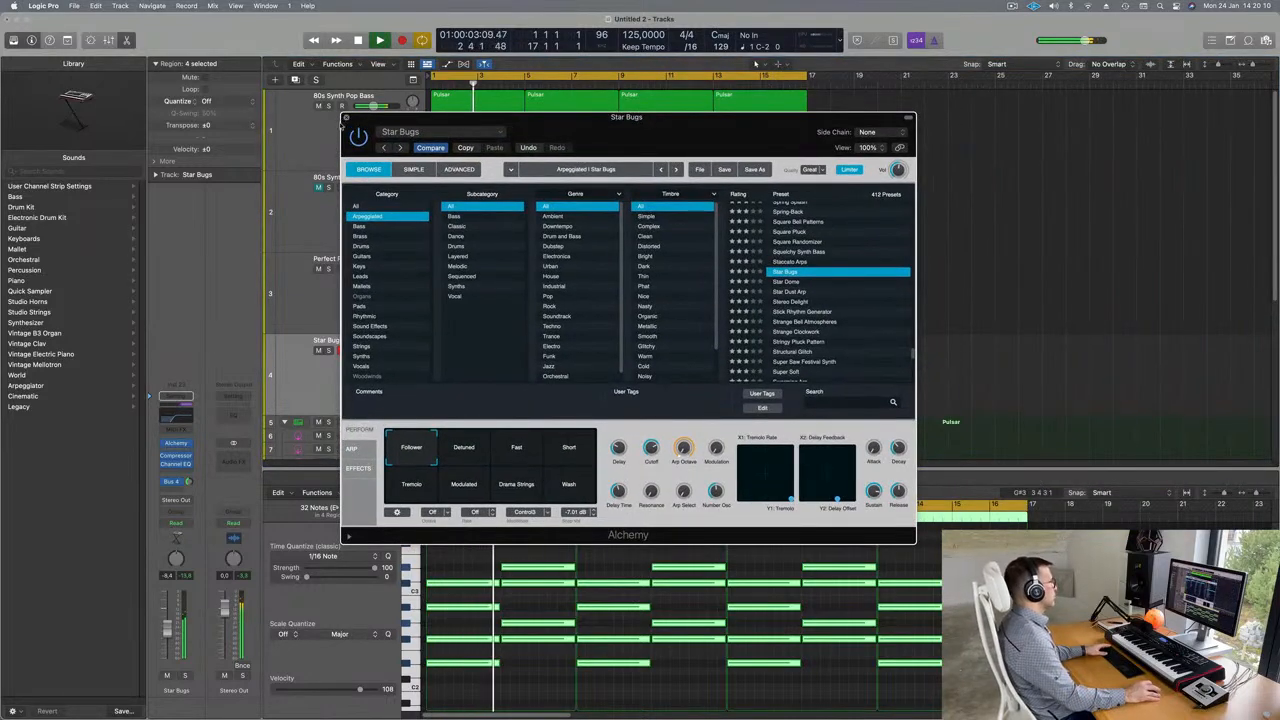
{"action": "left_click", "coordinate": [346, 118]}
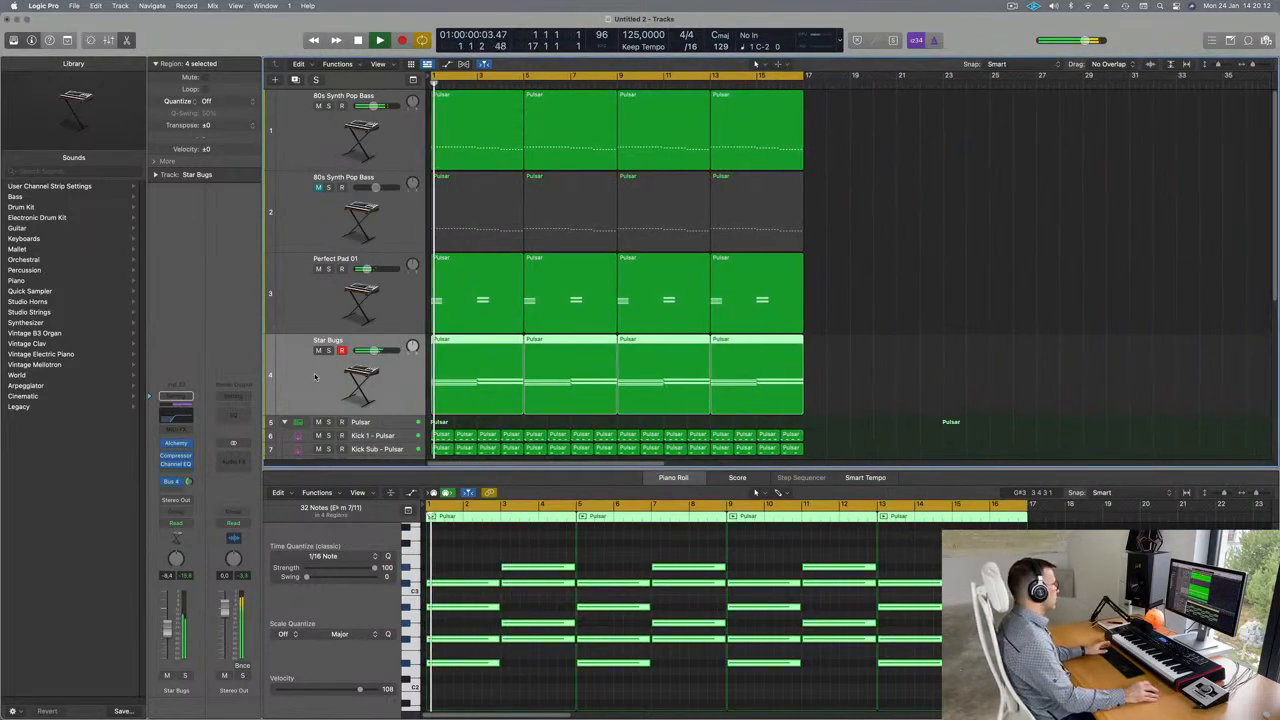
- Adjust the Star Bugs track's Bus 4 reverb send and fine-tune its channel volume while the groove plays
{"action": "key", "text": "Return"}
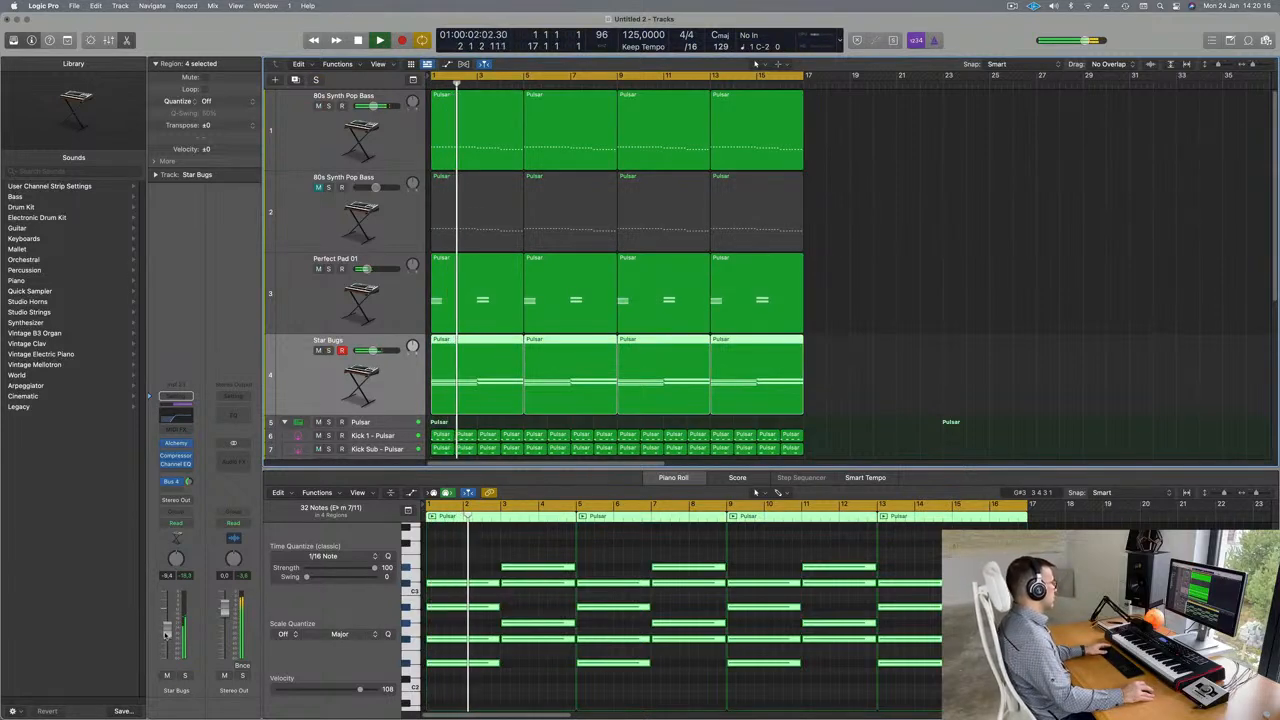
{"action": "left_click", "coordinate": [188, 482]}
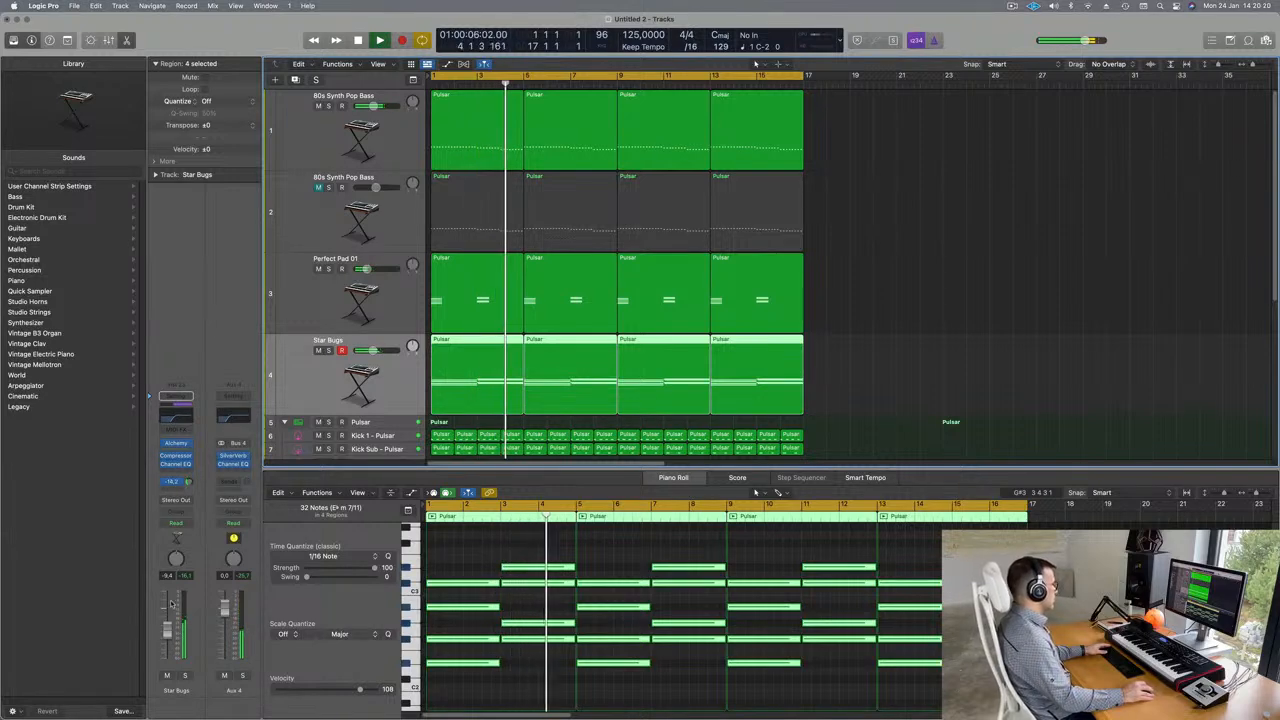
{"action": "left_click_drag", "start_coordinate": [168, 638], "coordinate": [168, 636]}
{"action": "key", "text": "Return"}
- Reopen Alchemy on Star Bugs, check the track in solo and fine-tune its volume against the full groove
{"action": "left_click", "coordinate": [176, 443]}
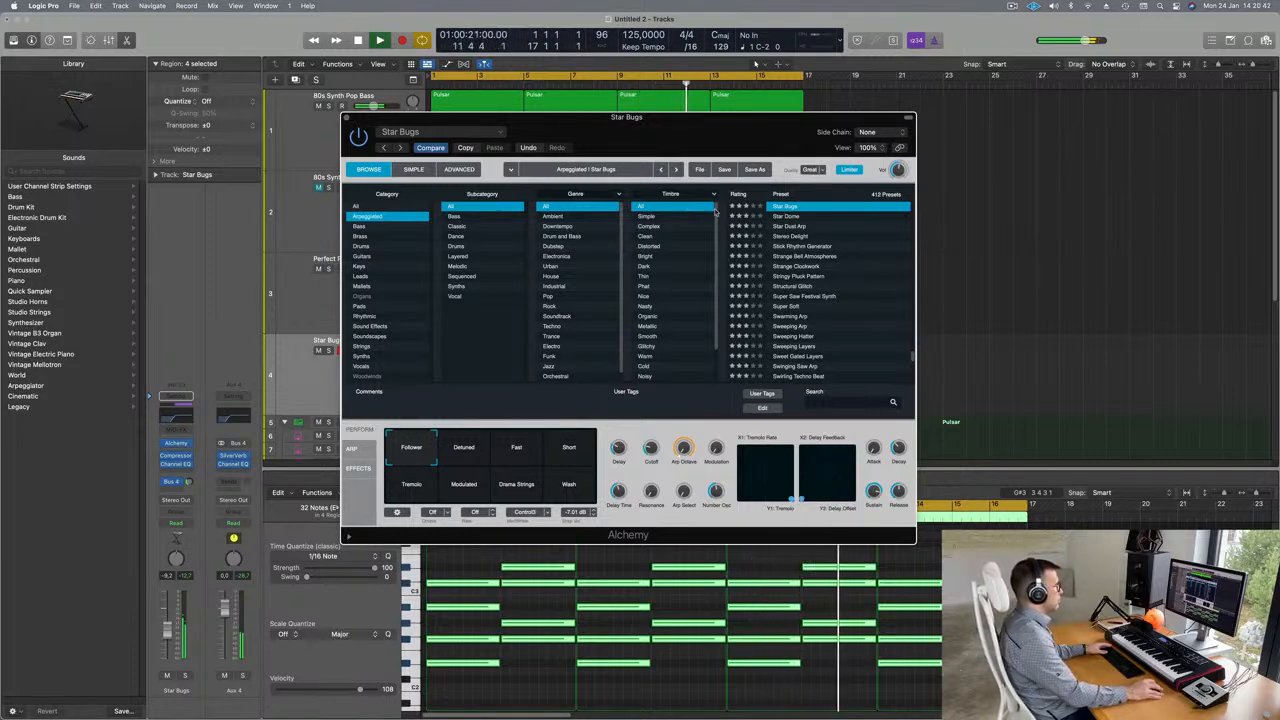
{"action": "left_click_drag", "start_coordinate": [732, 130], "coordinate": [900, 116]}
{"action": "key", "text": "Return"}
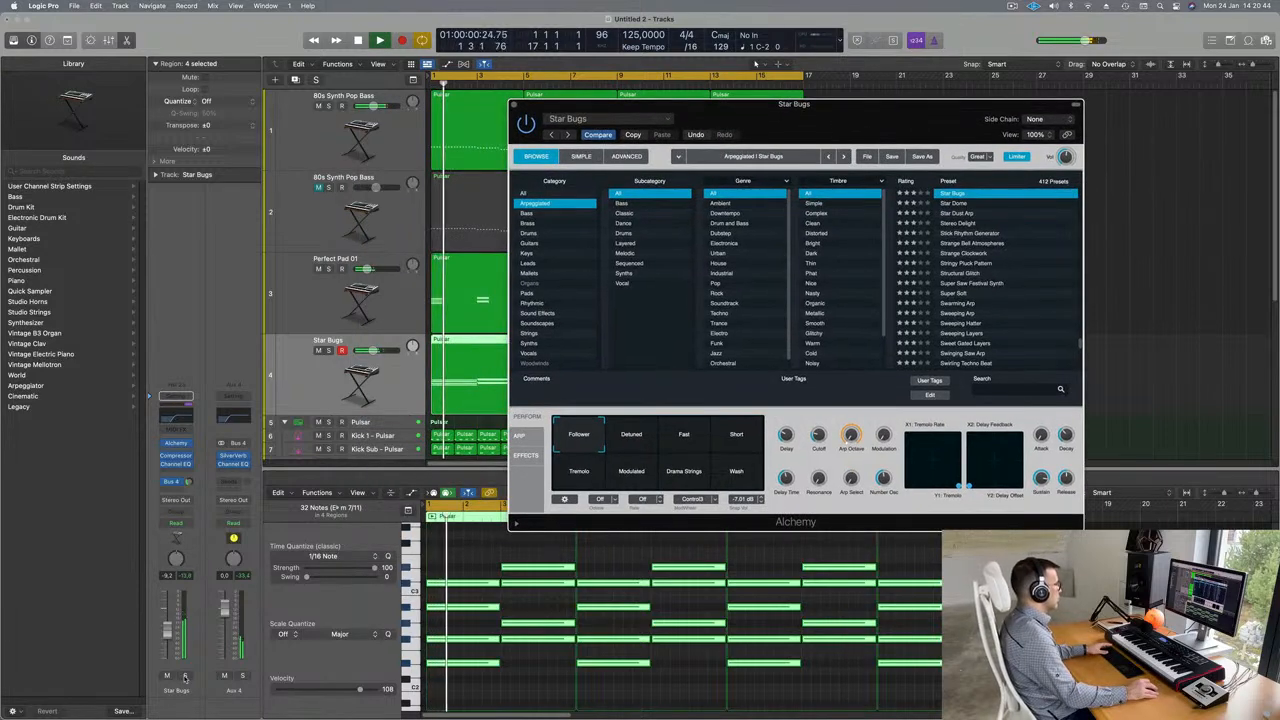
{"action": "left_click", "coordinate": [184, 677]}
{"action": "key", "text": "Return"}
{"action": "left_click_drag", "start_coordinate": [168, 634], "coordinate": [169, 632]}
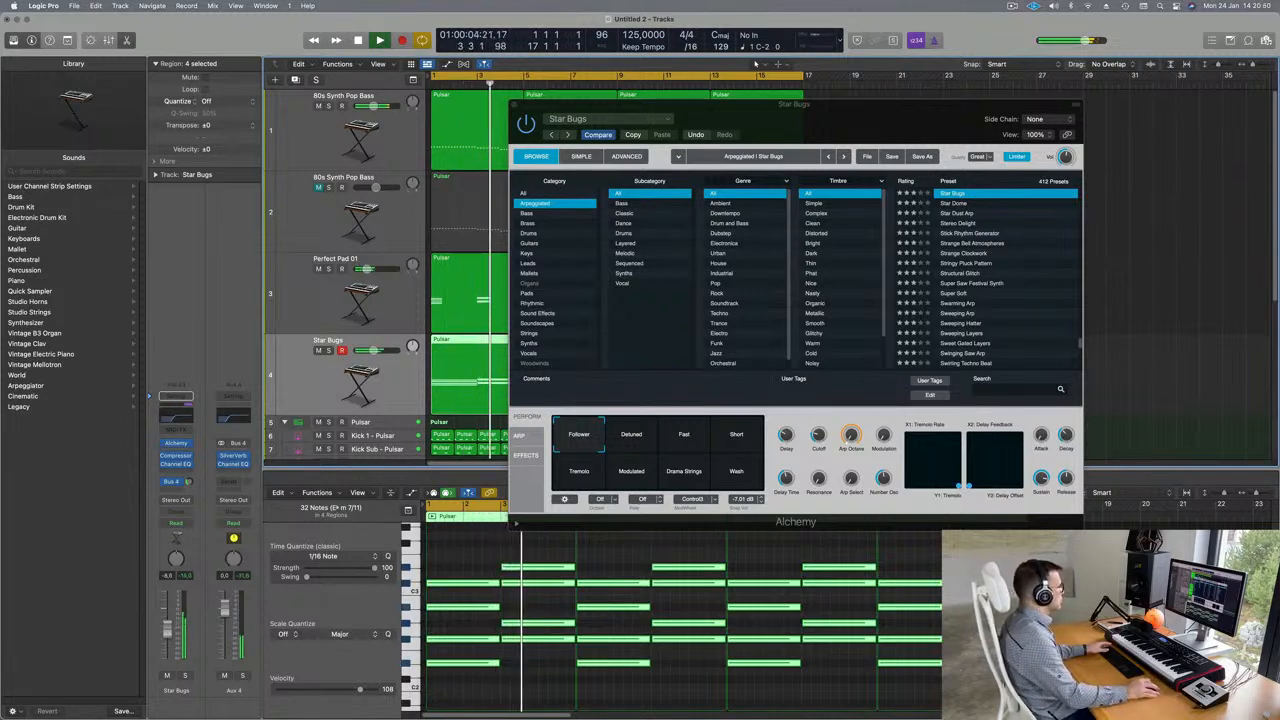
{"action": "left_click_drag", "start_coordinate": [860, 131], "coordinate": [721, 301]}
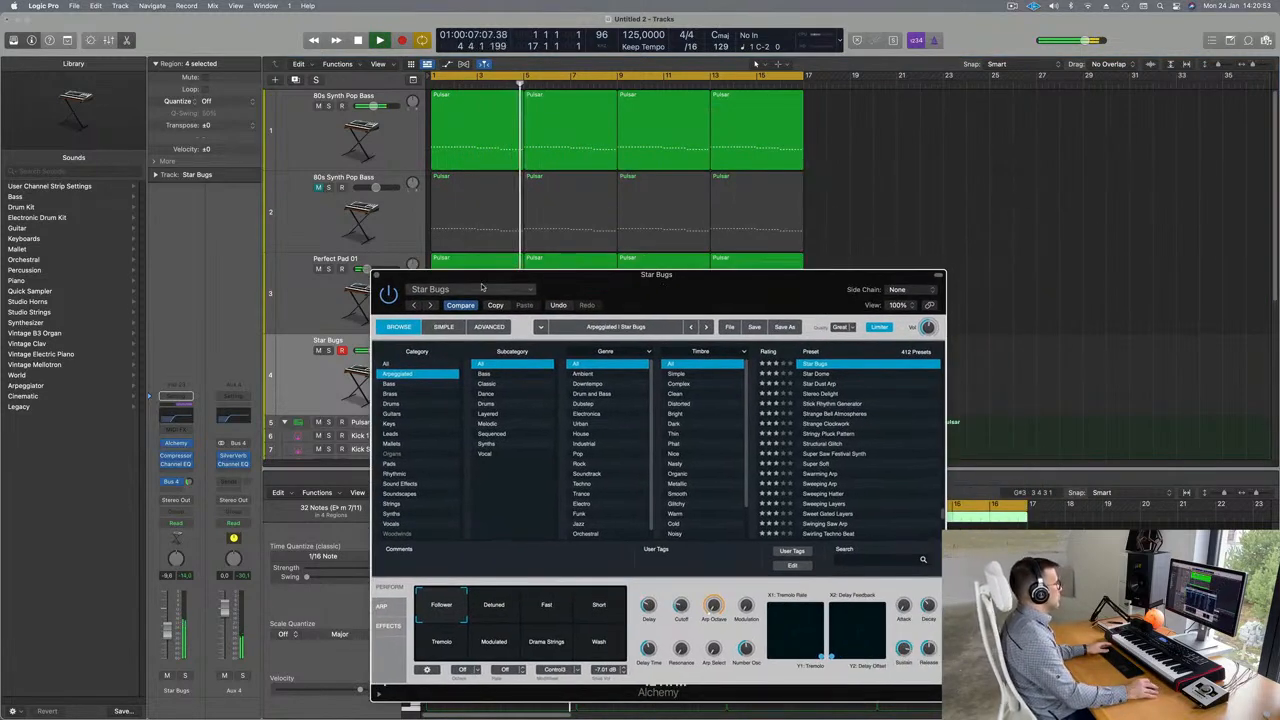
- Raise the Perfect Pad 01 track's volume and set its Channel EQ low cut to 138 Hz with a Q of 0.88
{"action": "left_click", "coordinate": [322, 289]}
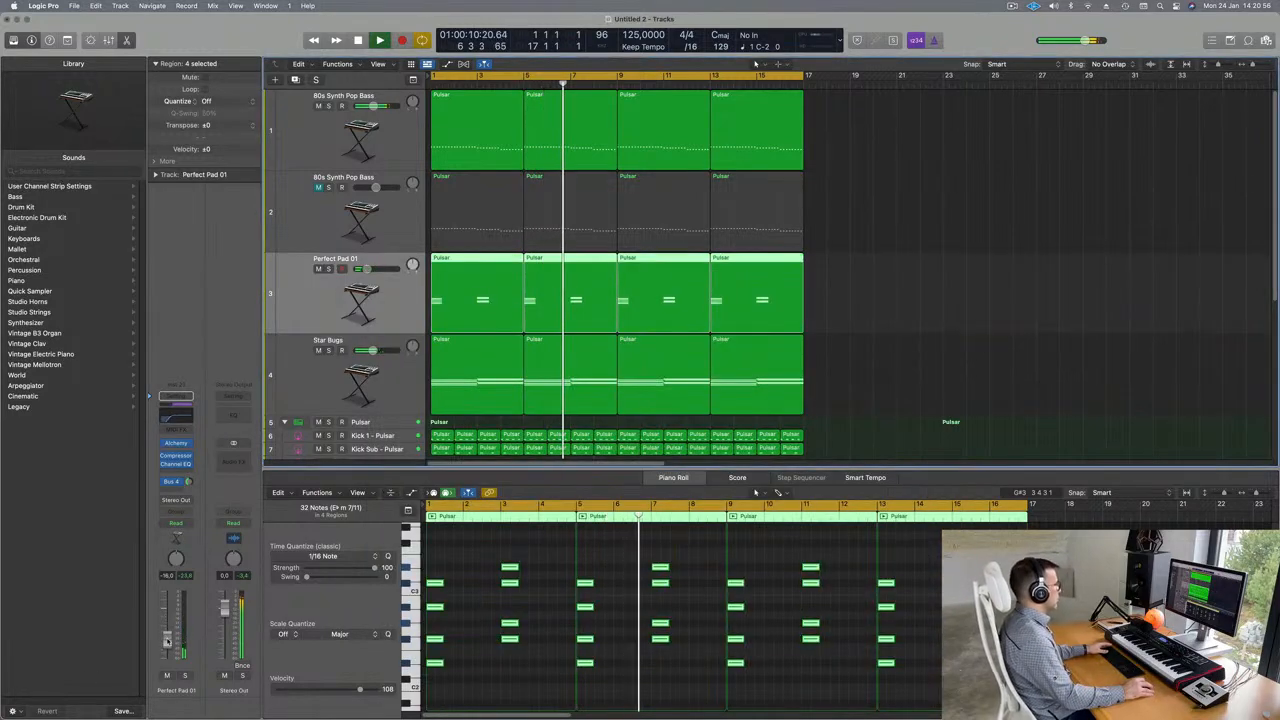
{"action": "key", "text": "Return"}
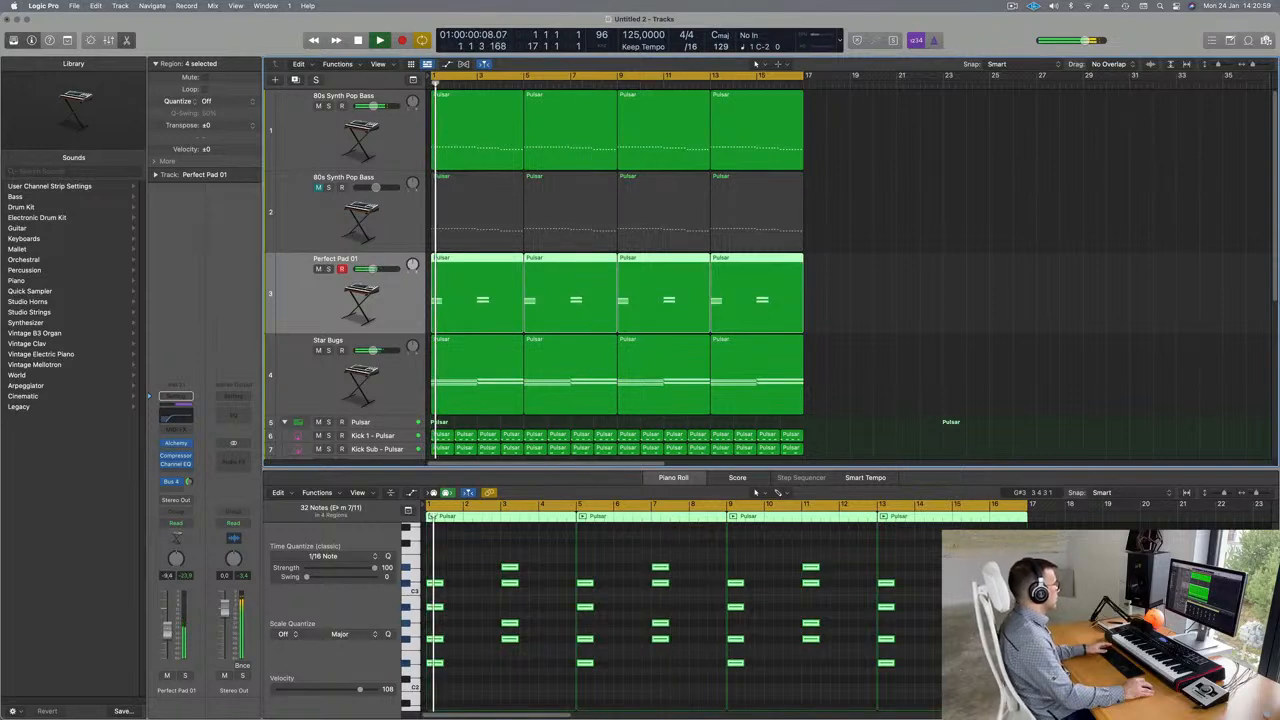
{"action": "left_click", "coordinate": [171, 411]}
{"action": "left_click", "coordinate": [652, 341]}
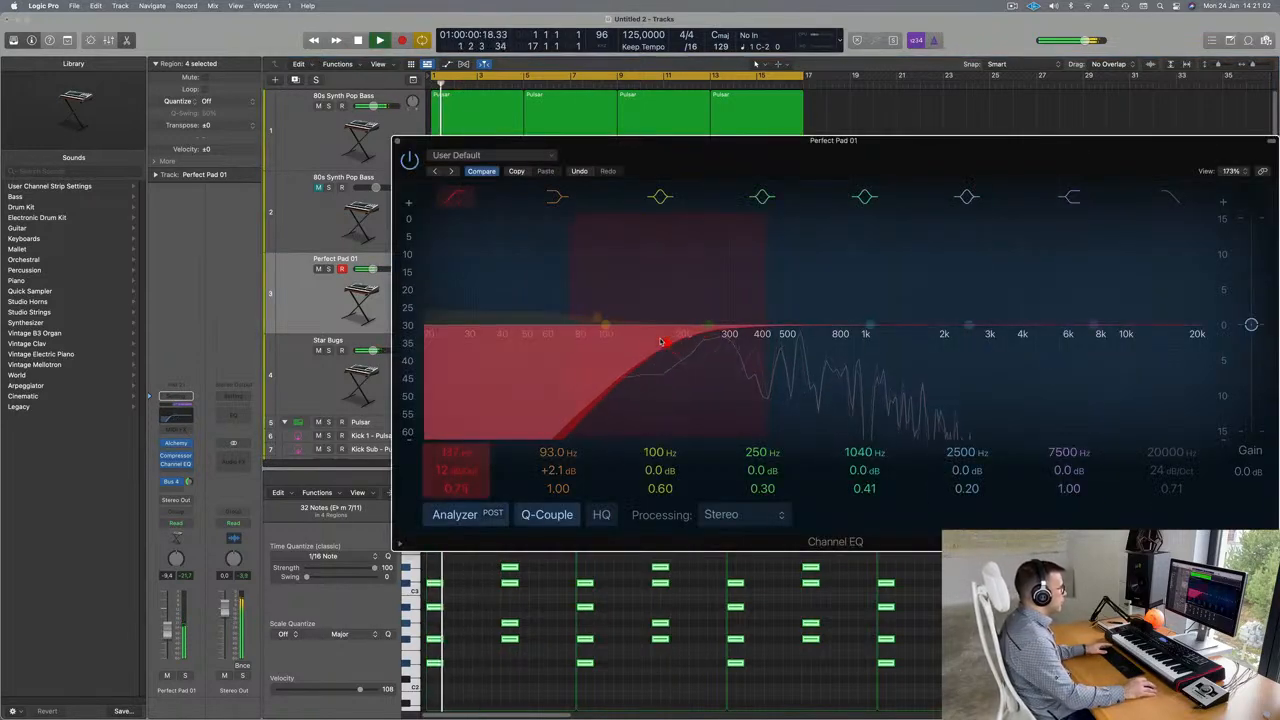
{"action": "left_click_drag", "start_coordinate": [652, 341], "coordinate": [643, 337]}
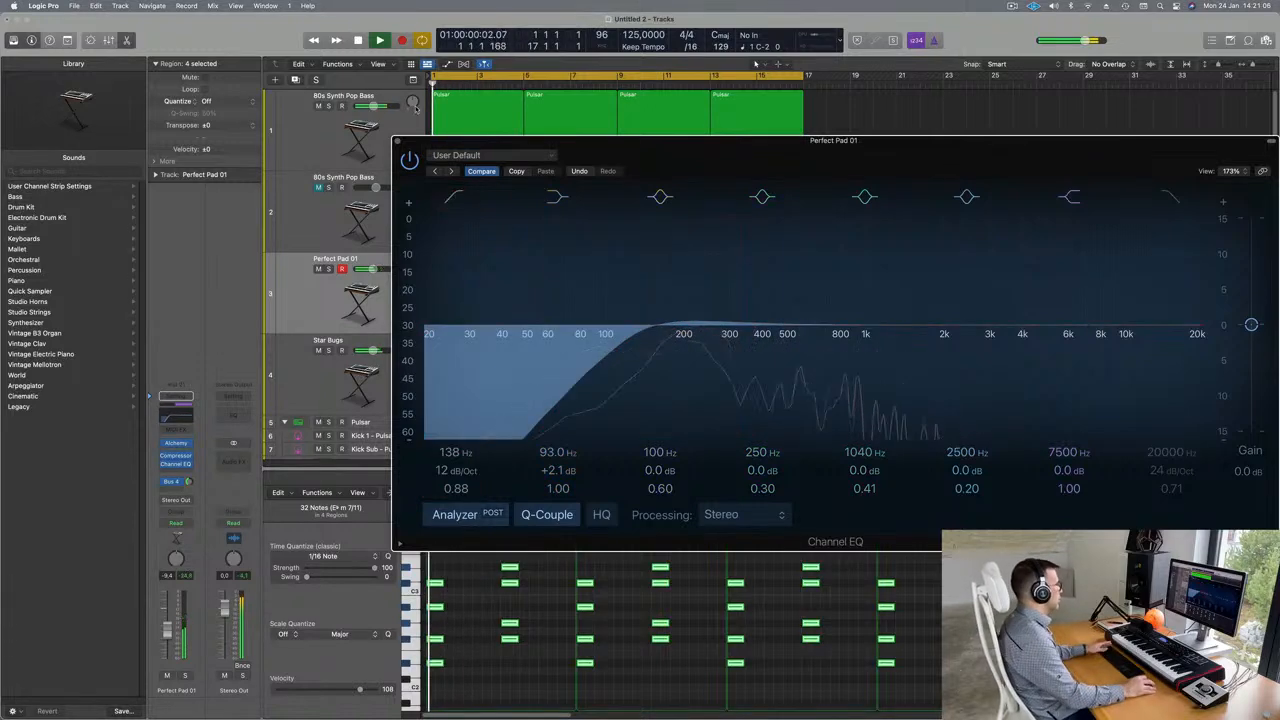
{"action": "left_click", "coordinate": [397, 141]}
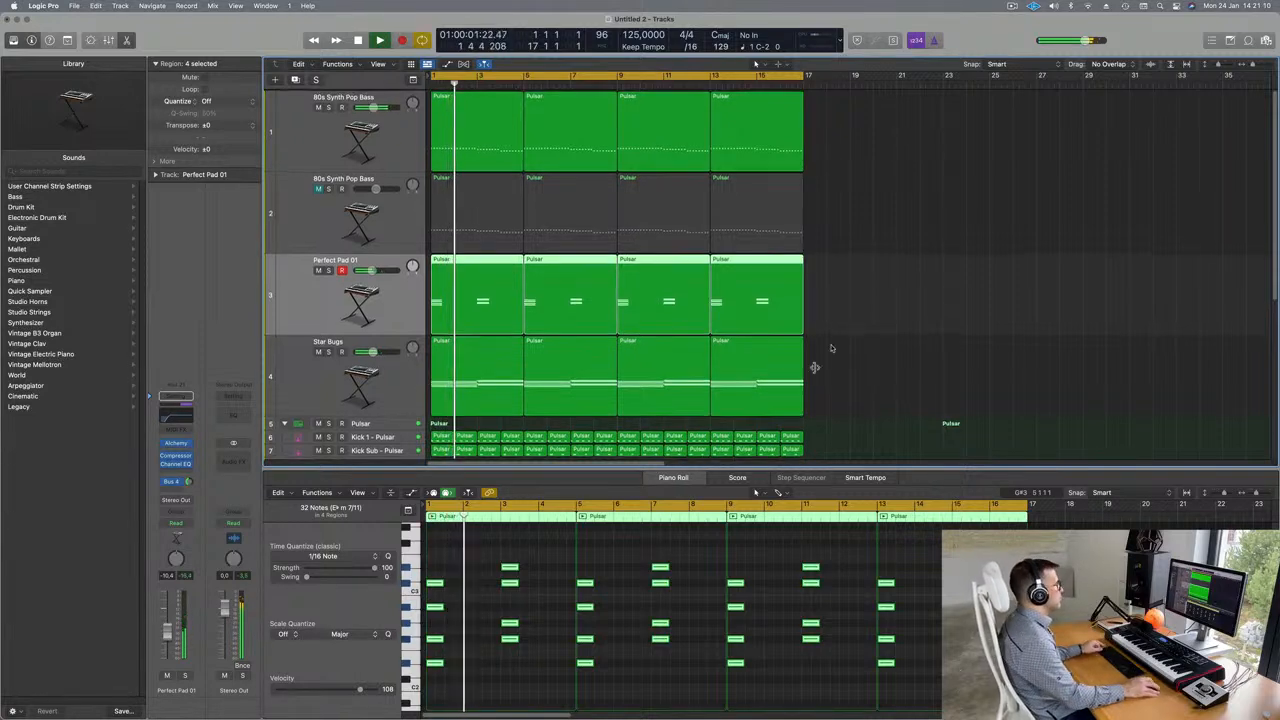
- Review the whole 16-bar arrangement of bass, pad, arpeggio and drum tracks while the groove plays
{"action": "scroll", "coordinate": [856, 287], "scroll_direction": "down", "scroll_amount": 3}
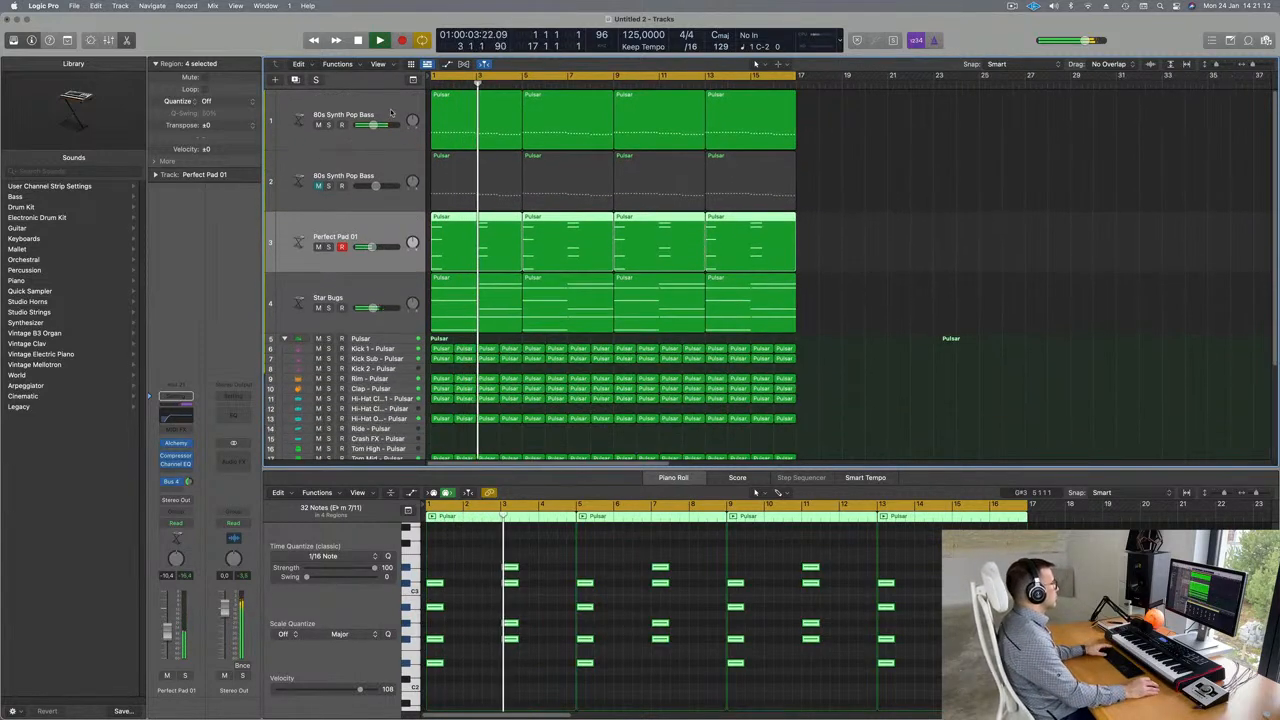
{"action": "left_click", "coordinate": [392, 113]}
{"action": "left_click", "coordinate": [911, 244]}
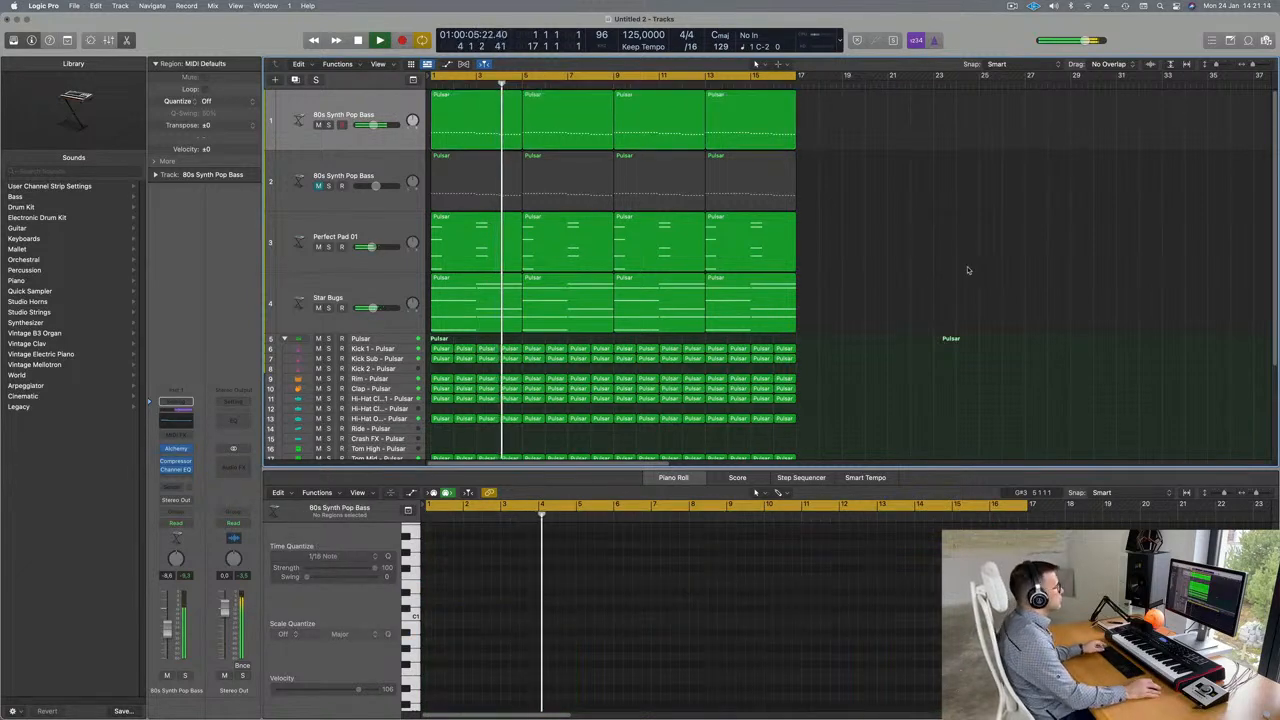
{"action": "scroll", "coordinate": [967, 270], "scroll_direction": "up", "scroll_amount": 3}
{"action": "scroll", "coordinate": [967, 285], "scroll_direction": "down", "scroll_amount": 3}
{"action": "scroll", "coordinate": [967, 293], "scroll_direction": "down", "scroll_amount": 3}
{"action": "scroll", "coordinate": [966, 293], "scroll_direction": "down", "scroll_amount": 2}
{"action": "scroll", "coordinate": [963, 300], "scroll_direction": "up", "scroll_amount": 4}
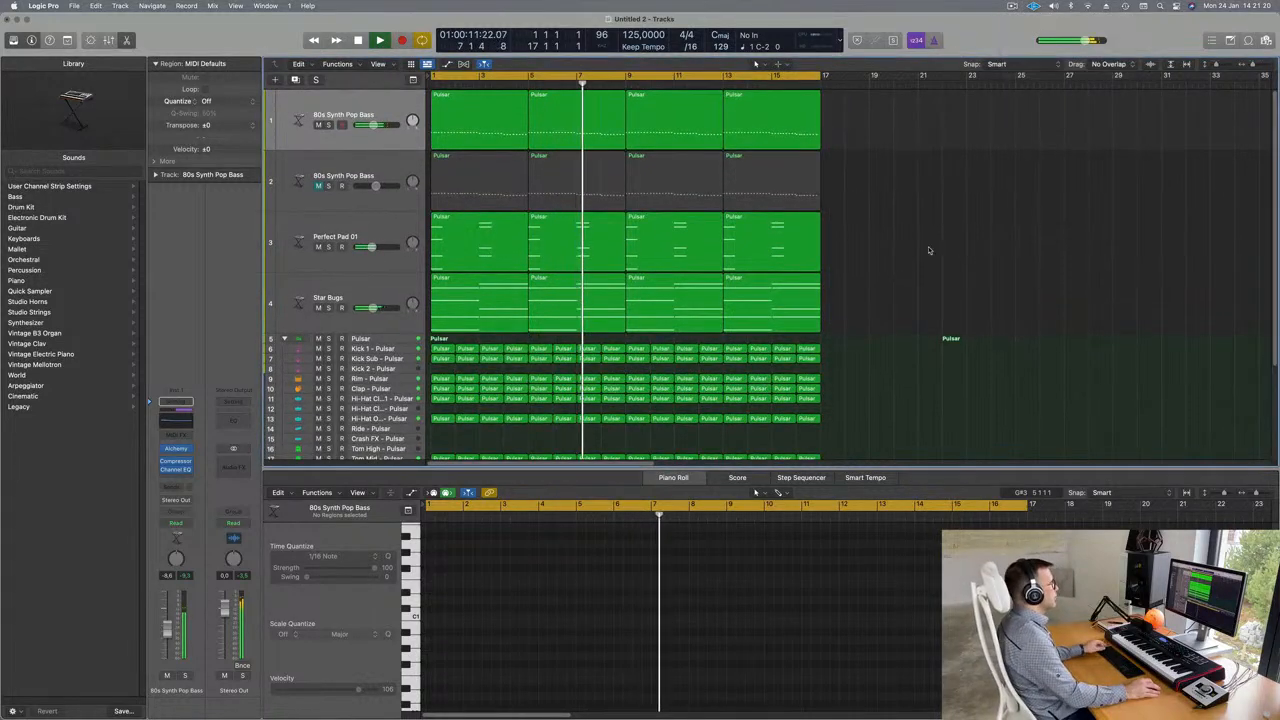
- Transpose all notes in the four regions of the muted duplicate 80s Synth Pop Bass track up one octave
{"action": "key", "text": "Return"}
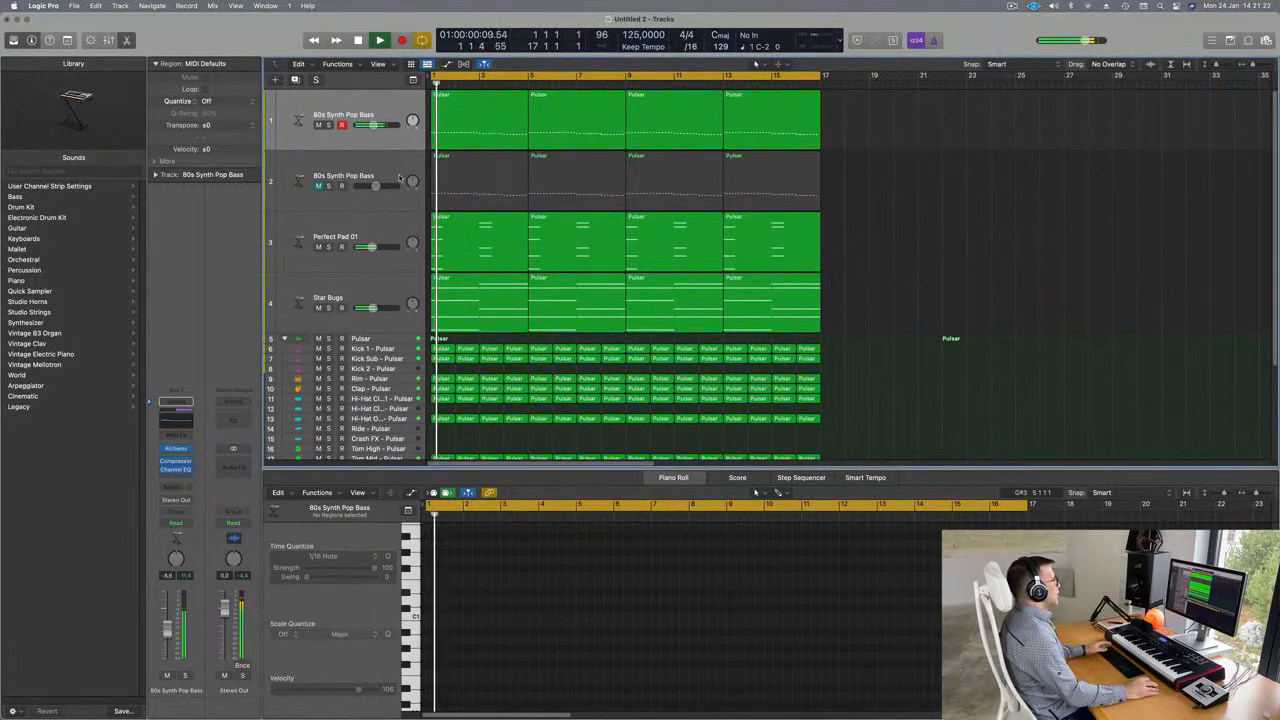
{"action": "left_click", "coordinate": [399, 178]}
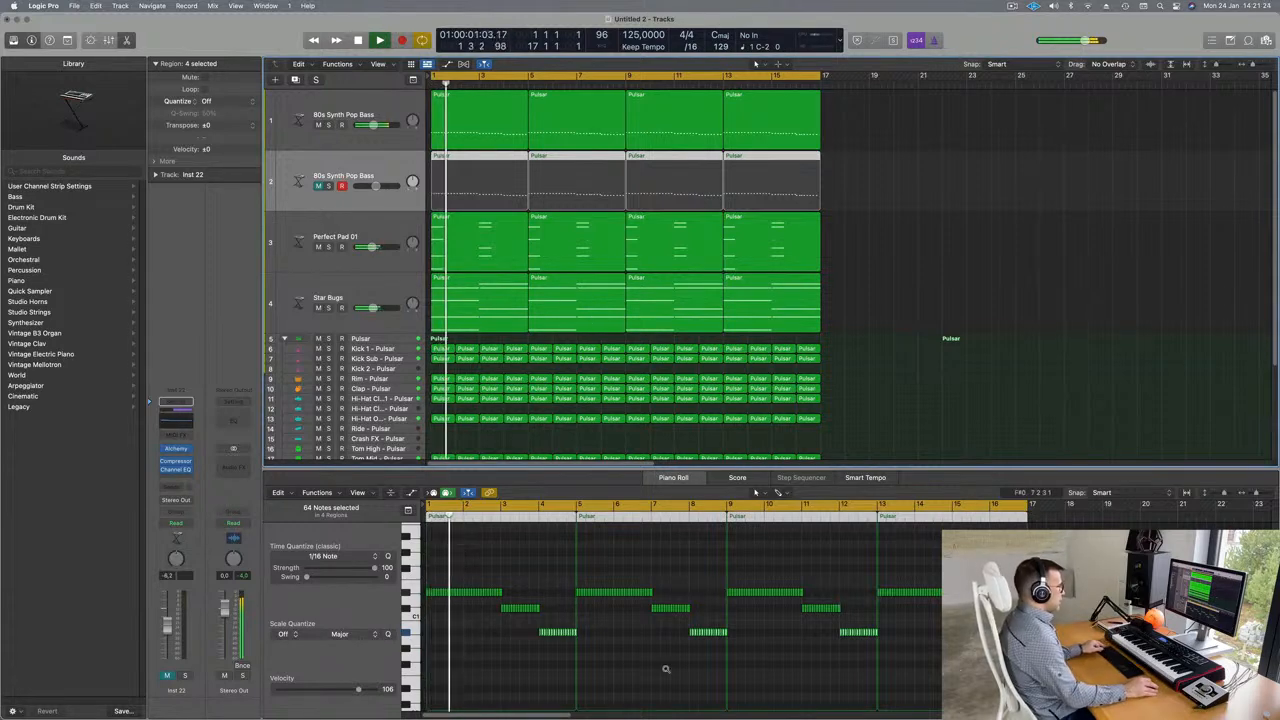
{"action": "scroll", "coordinate": [666, 672], "scroll_direction": "up", "scroll_amount": 10}
{"action": "left_click", "coordinate": [596, 677]}
{"action": "key", "text": "super+a"}
{"action": "key", "text": "alt+shift+Up"}
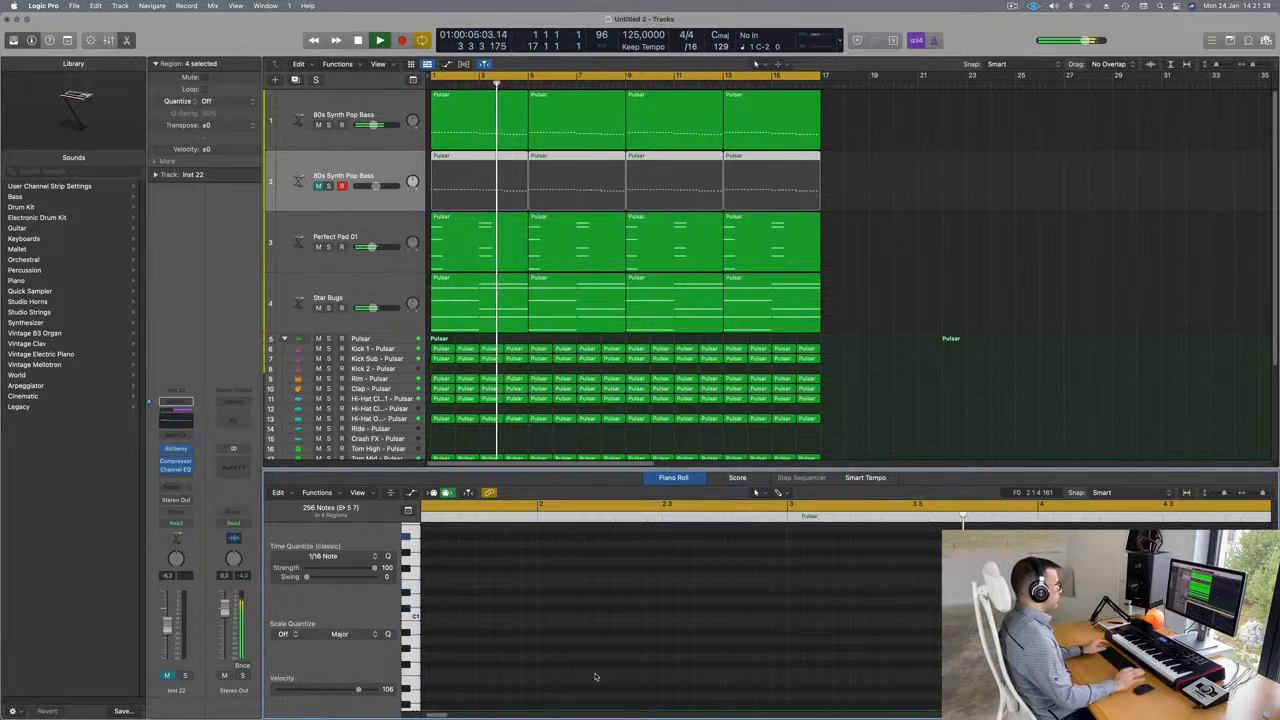
- Unmute the duplicate 80s Synth Pop Bass track and play the groove with it
{"action": "key", "text": "space"}
{"action": "left_click", "coordinate": [318, 186]}
{"action": "key", "text": "space"}
{"action": "key", "text": "space"}
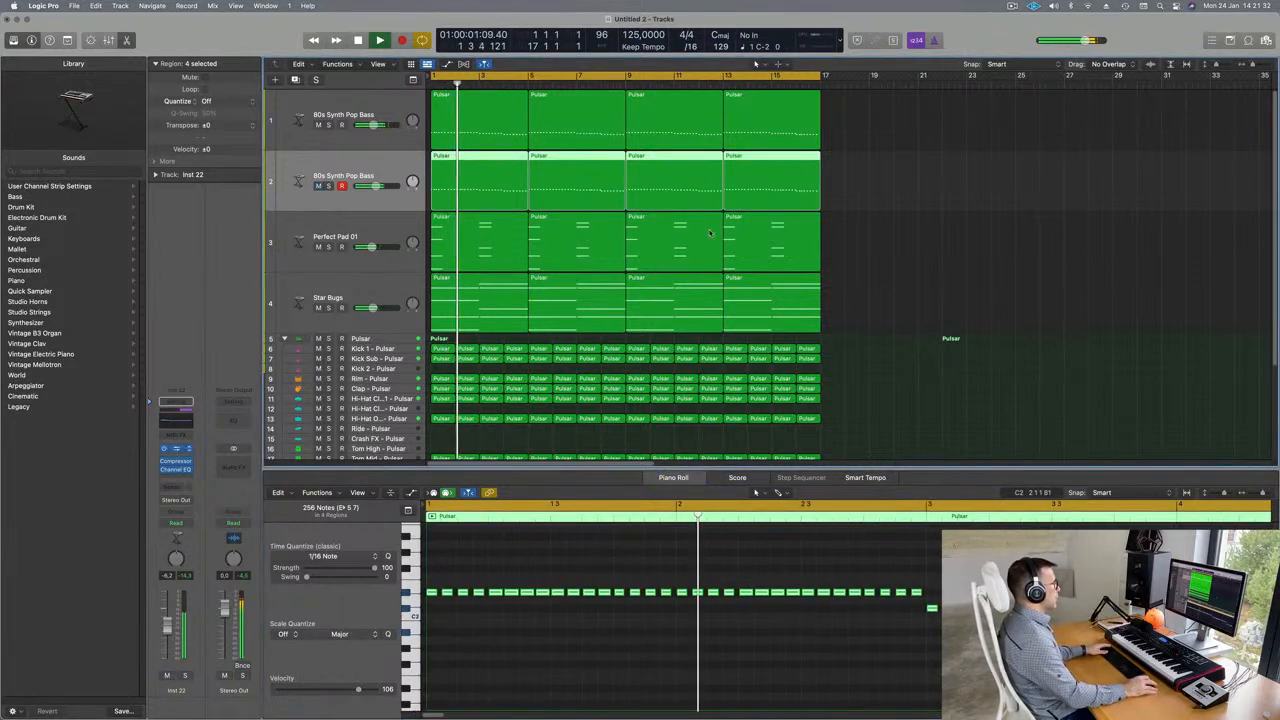
- Open Alchemy on the duplicate bass track and filter its presets to all categories and the Plucked subcategory
{"action": "left_click", "coordinate": [177, 450]}
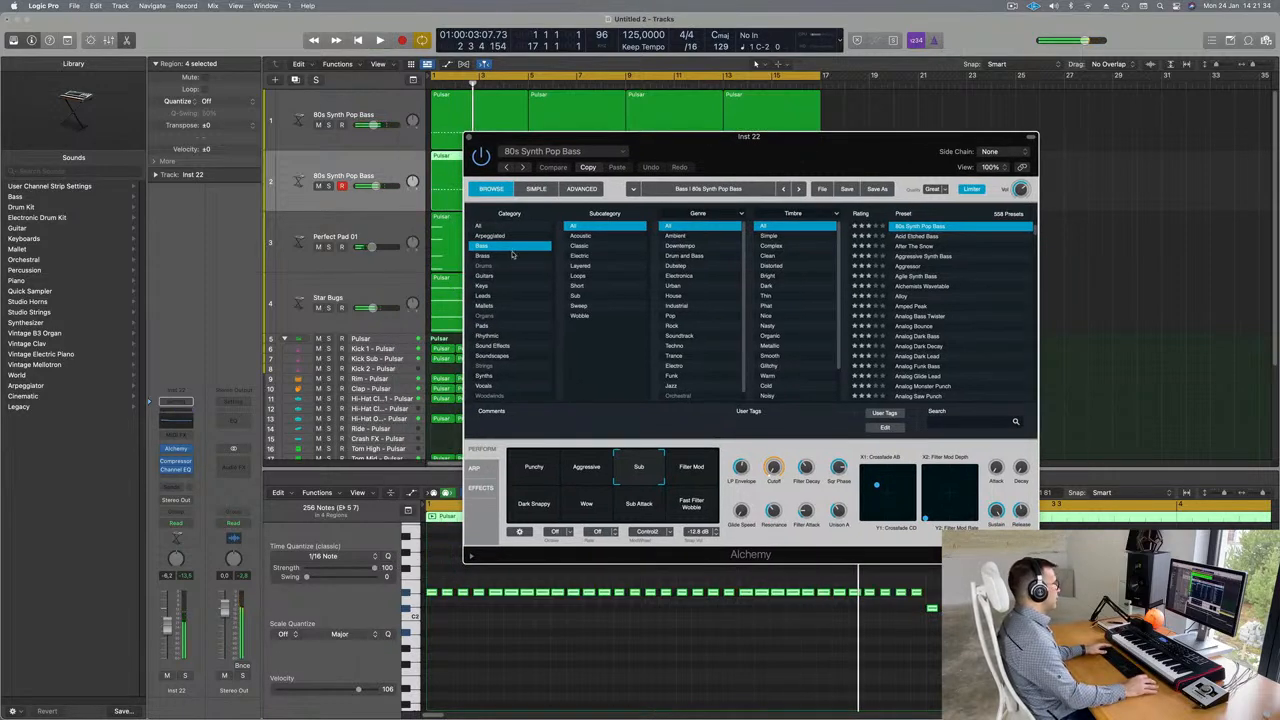
{"action": "key", "text": "space"}
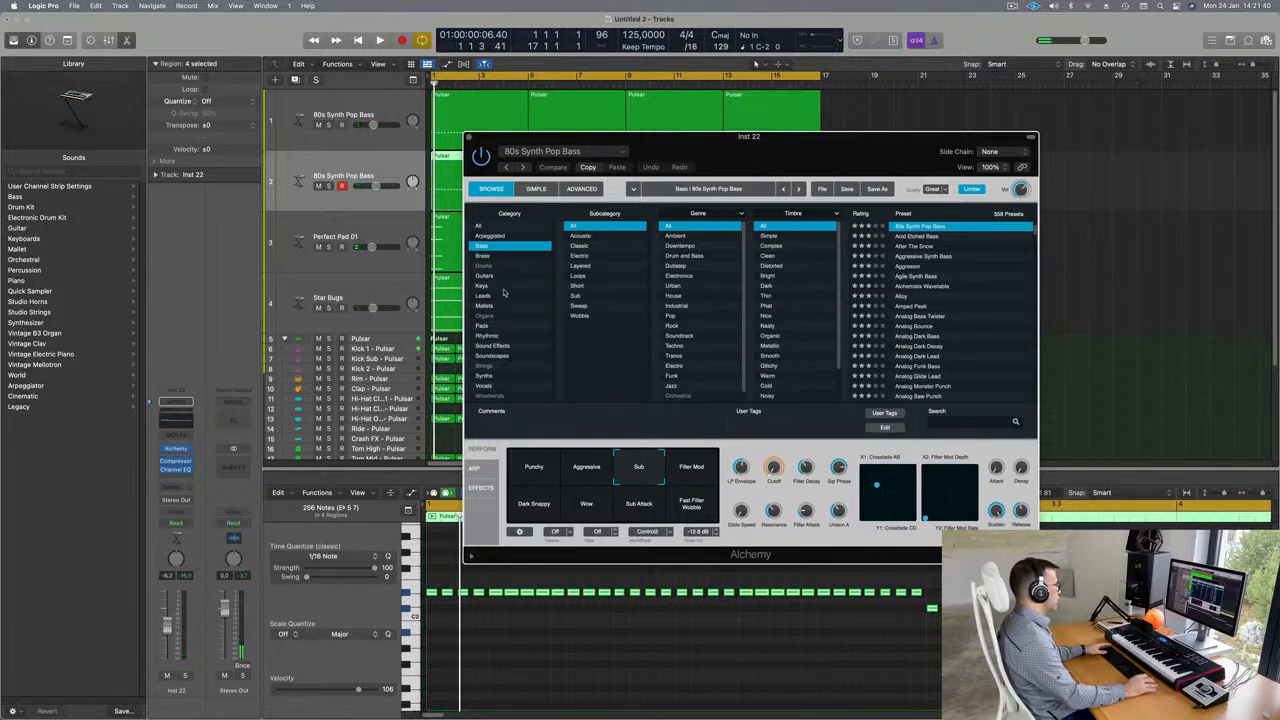
{"action": "key", "text": "space"}
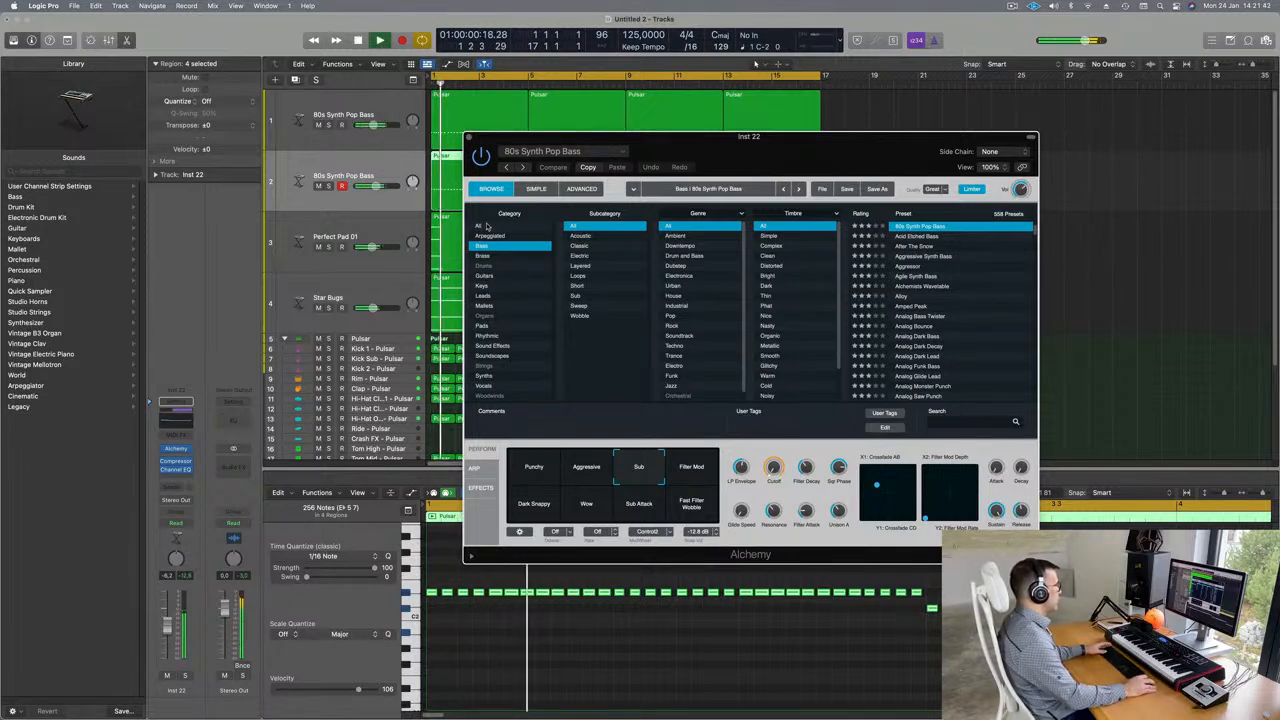
{"action": "left_click", "coordinate": [492, 227]}
{"action": "scroll", "coordinate": [605, 293], "scroll_direction": "down", "scroll_amount": 5}
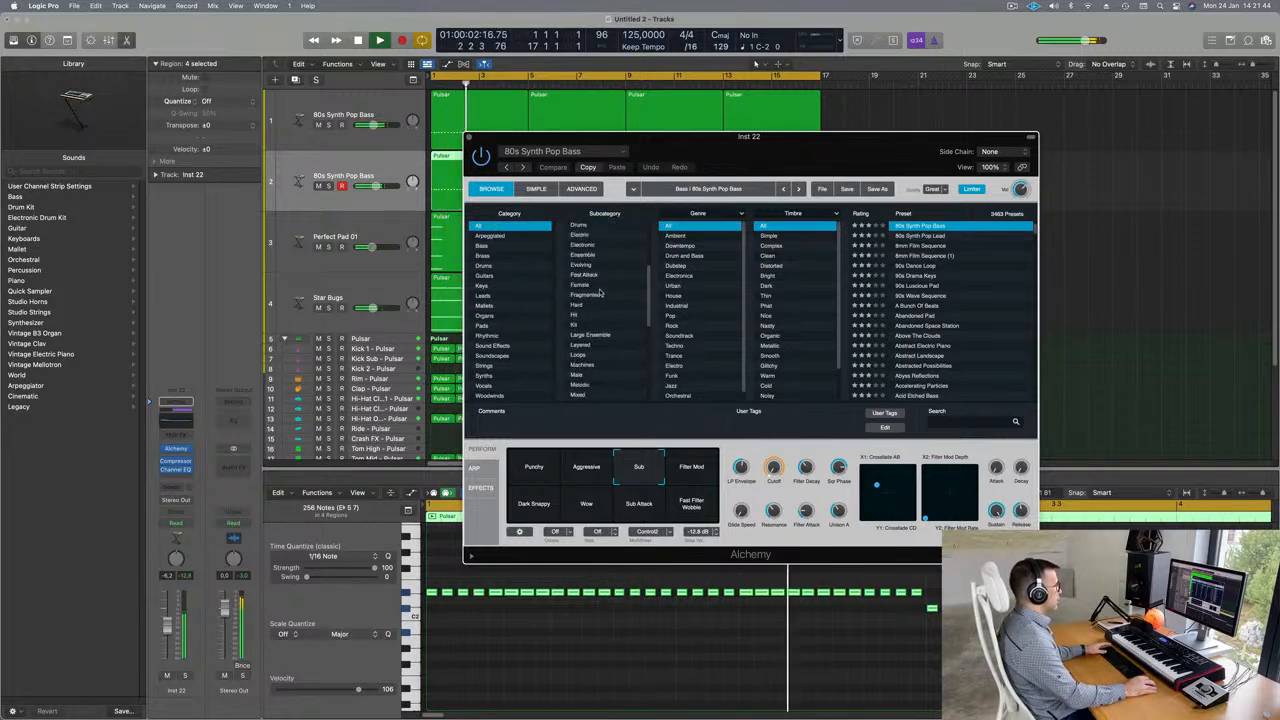
{"action": "scroll", "coordinate": [605, 293], "scroll_direction": "down", "scroll_amount": 2}
{"action": "scroll", "coordinate": [605, 293], "scroll_direction": "down", "scroll_amount": 3}
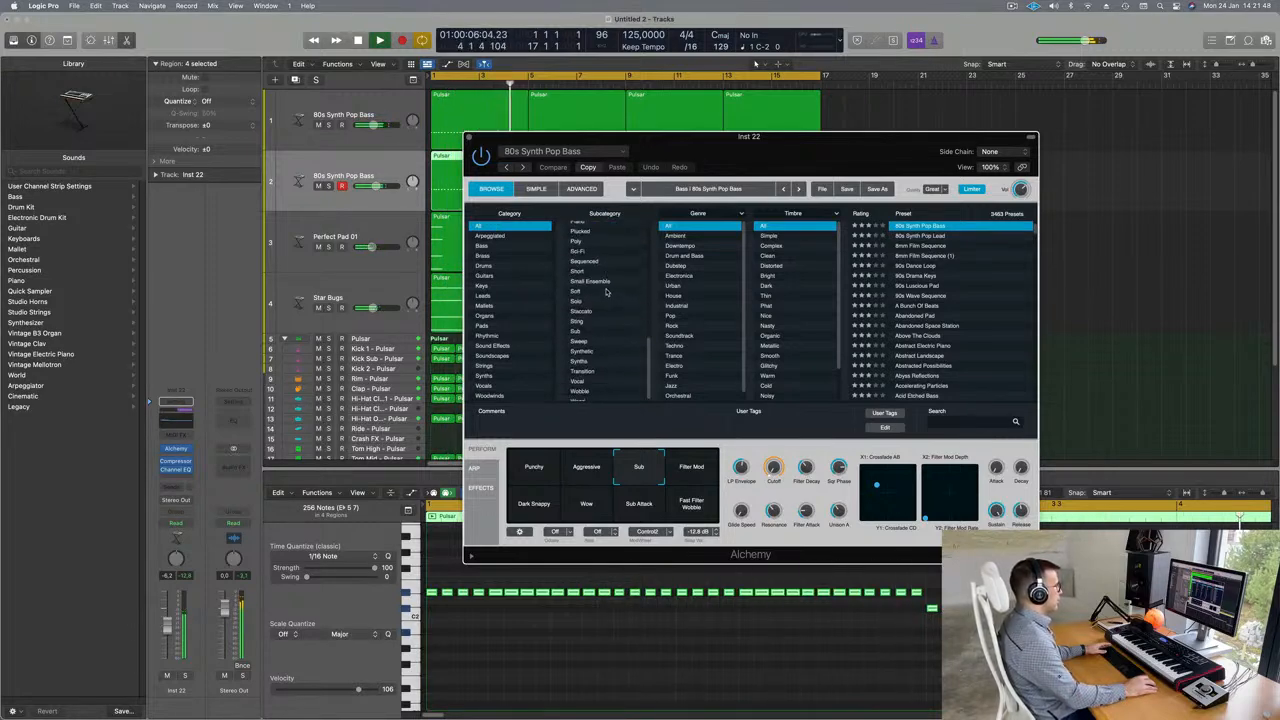
{"action": "left_click", "coordinate": [580, 231]}
{"action": "left_click_drag", "start_coordinate": [825, 146], "coordinate": [791, 146]}
{"action": "scroll", "coordinate": [950, 286], "scroll_direction": "up", "scroll_amount": 5}
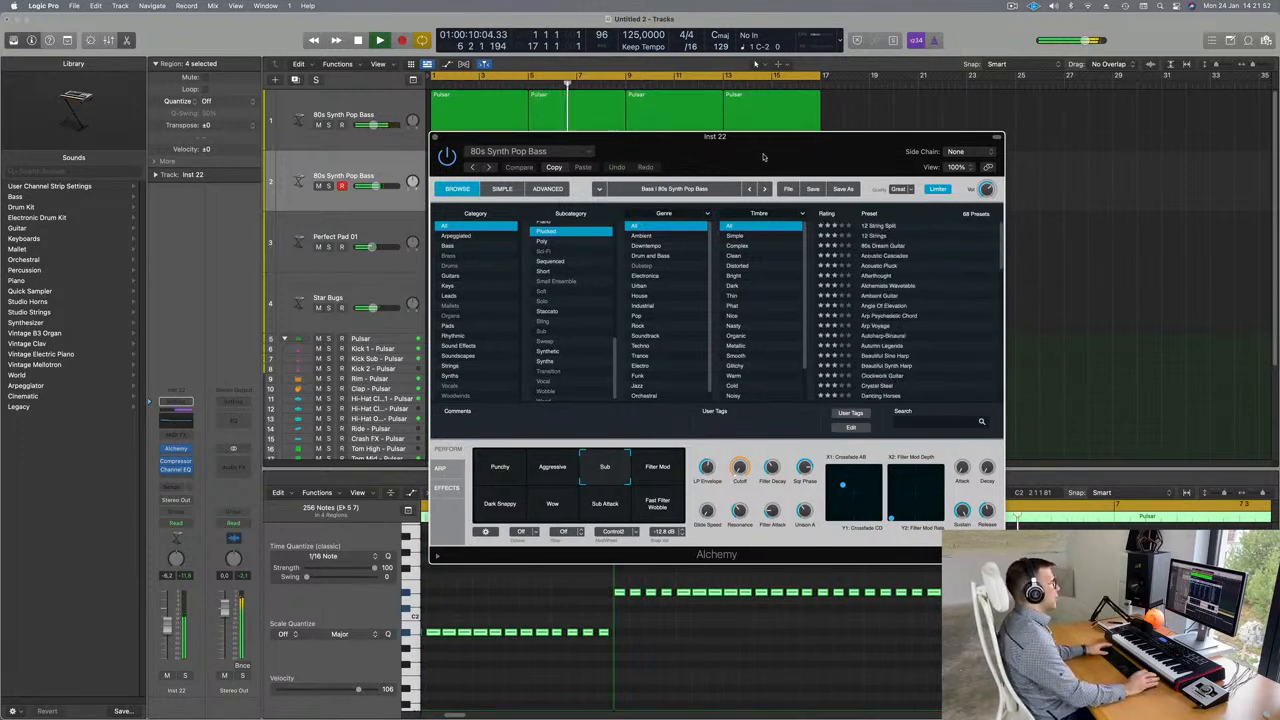
- Audition the 12 String Split and Acoustic Cascades presets, trying the Warm Pad variation of Acoustic Cascades
{"action": "left_click_drag", "start_coordinate": [740, 153], "coordinate": [786, 201]}
{"action": "key", "text": "Down"}
{"action": "key", "text": "space"}
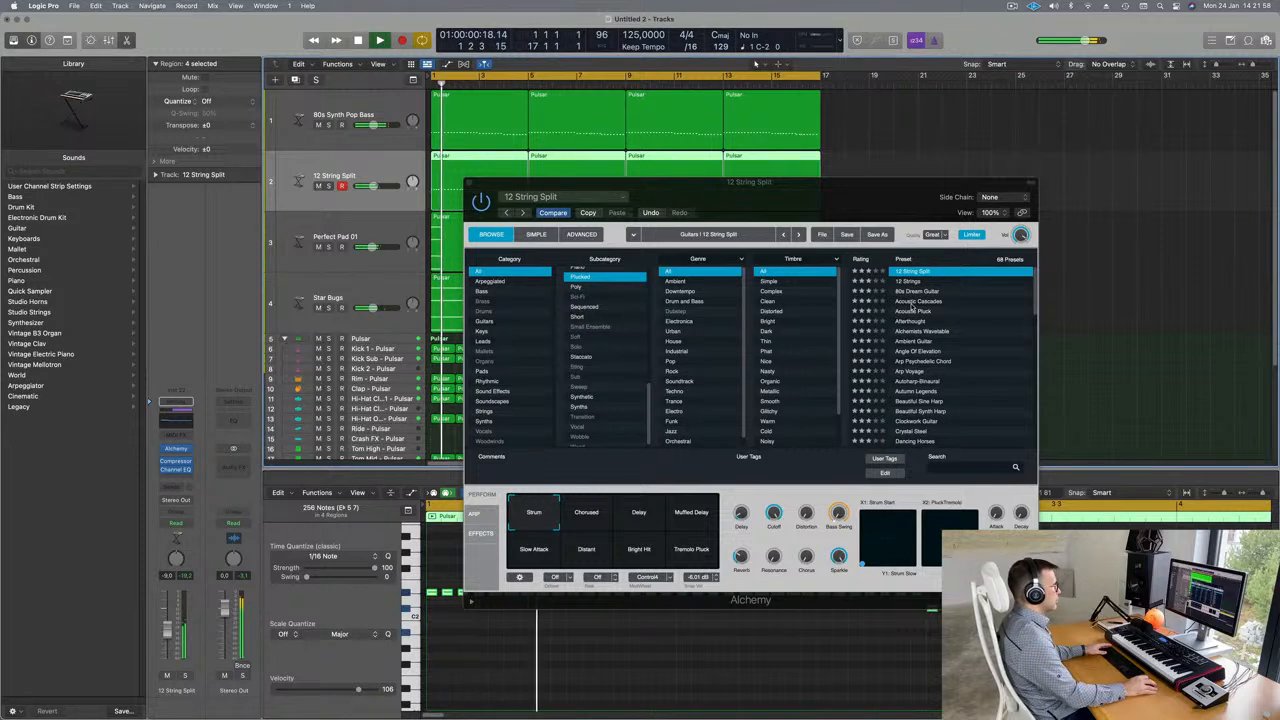
{"action": "left_click", "coordinate": [848, 190]}
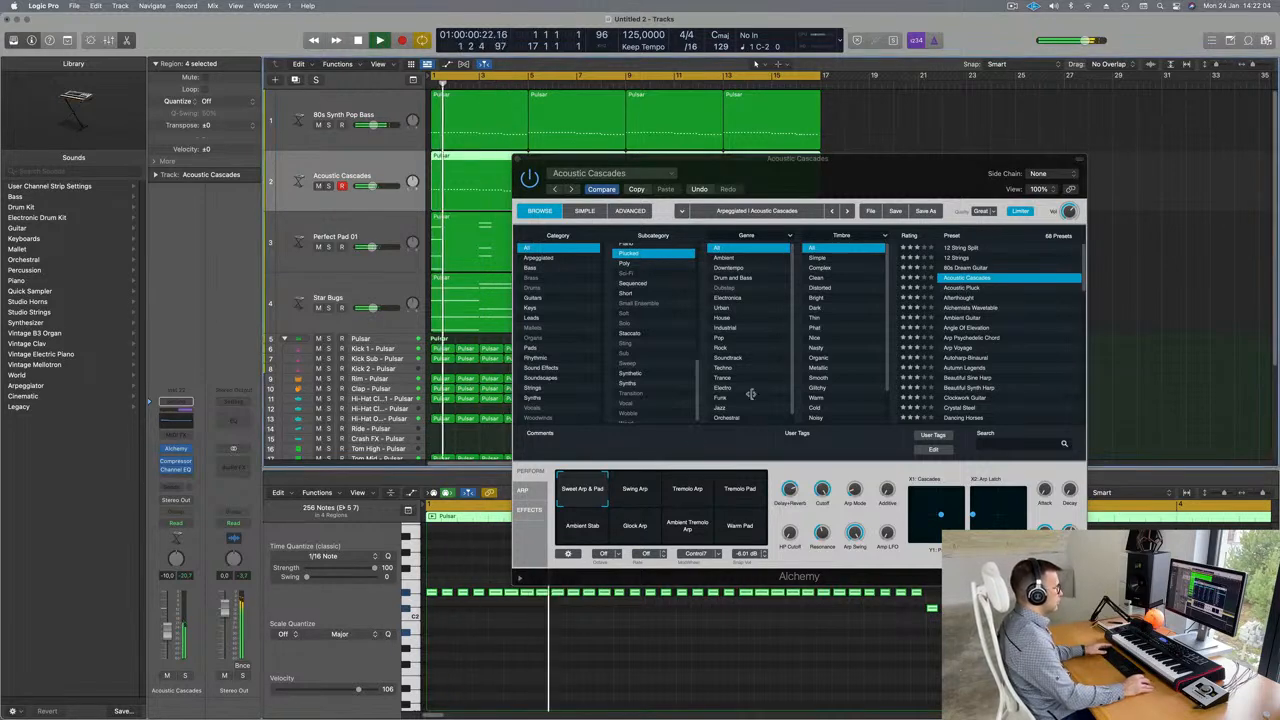
{"action": "left_click", "coordinate": [692, 485]}
{"action": "left_click", "coordinate": [740, 530]}
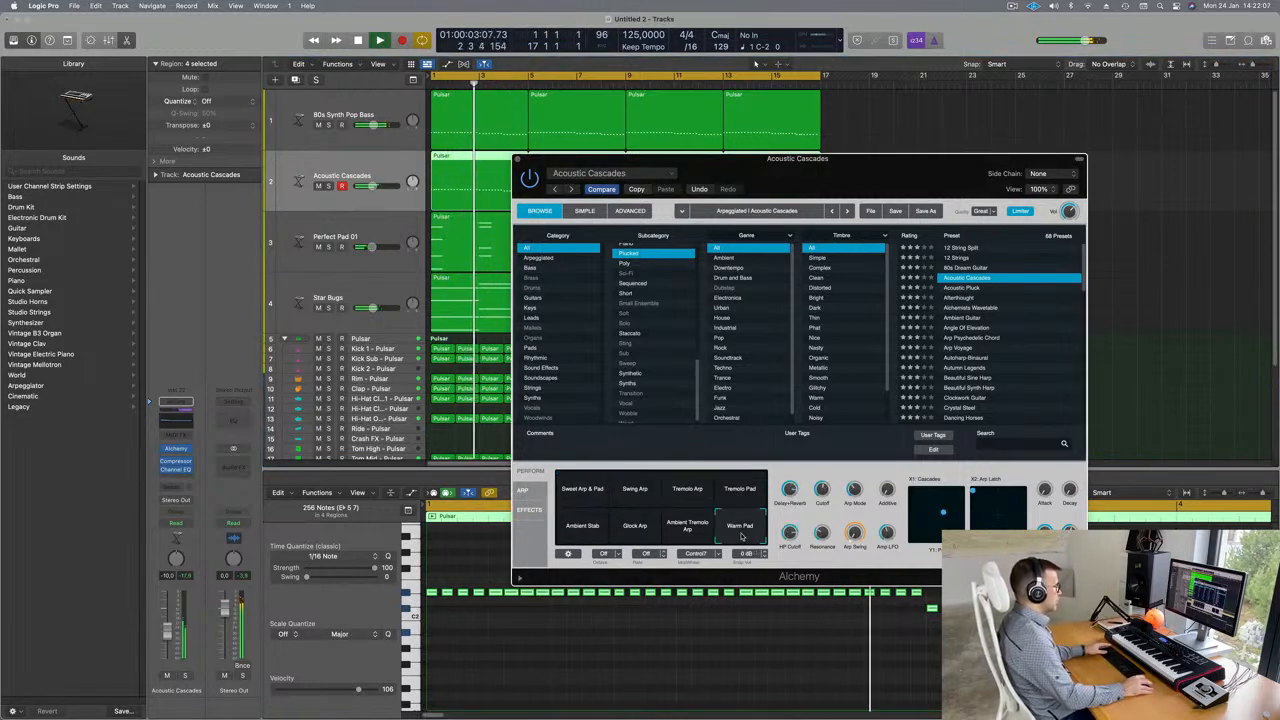
- Audition the Alchemists Wavetable, Angle Of Elevation and Autoharp-Binaural presets against the groove
{"action": "left_click", "coordinate": [963, 310]}
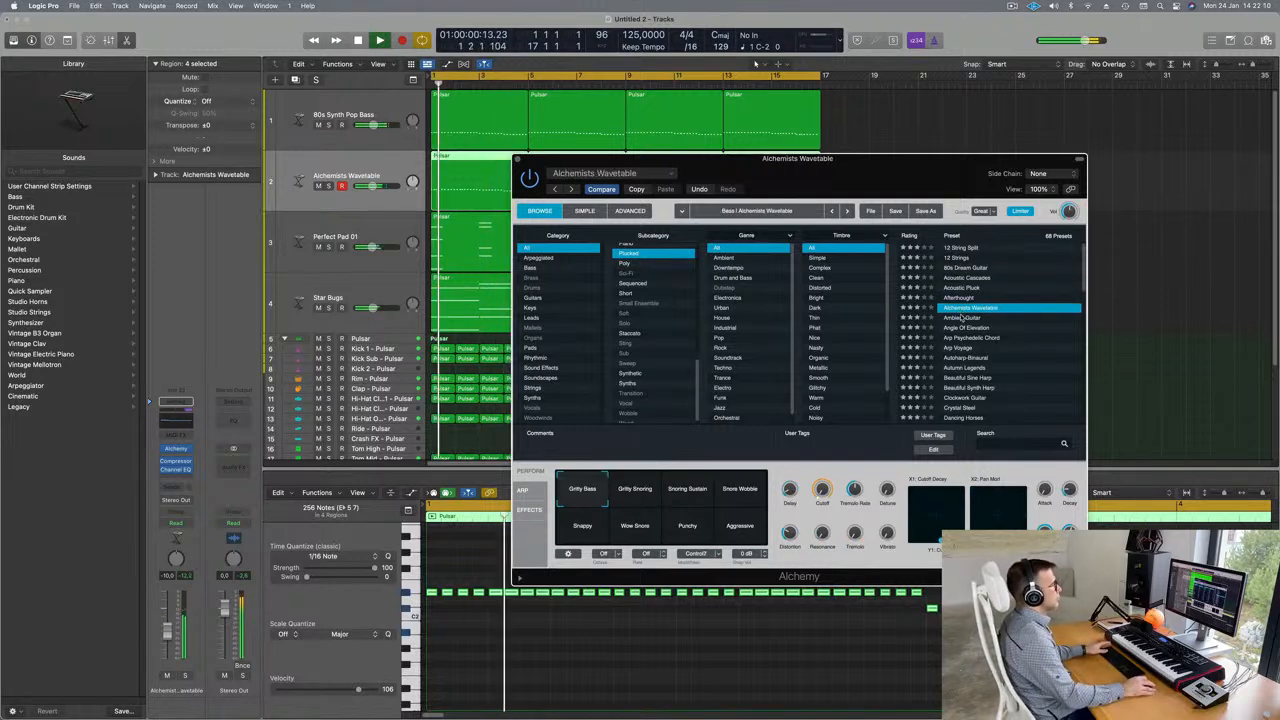
{"action": "left_click", "coordinate": [964, 328]}
{"action": "left_click_drag", "start_coordinate": [891, 179], "coordinate": [935, 88]}
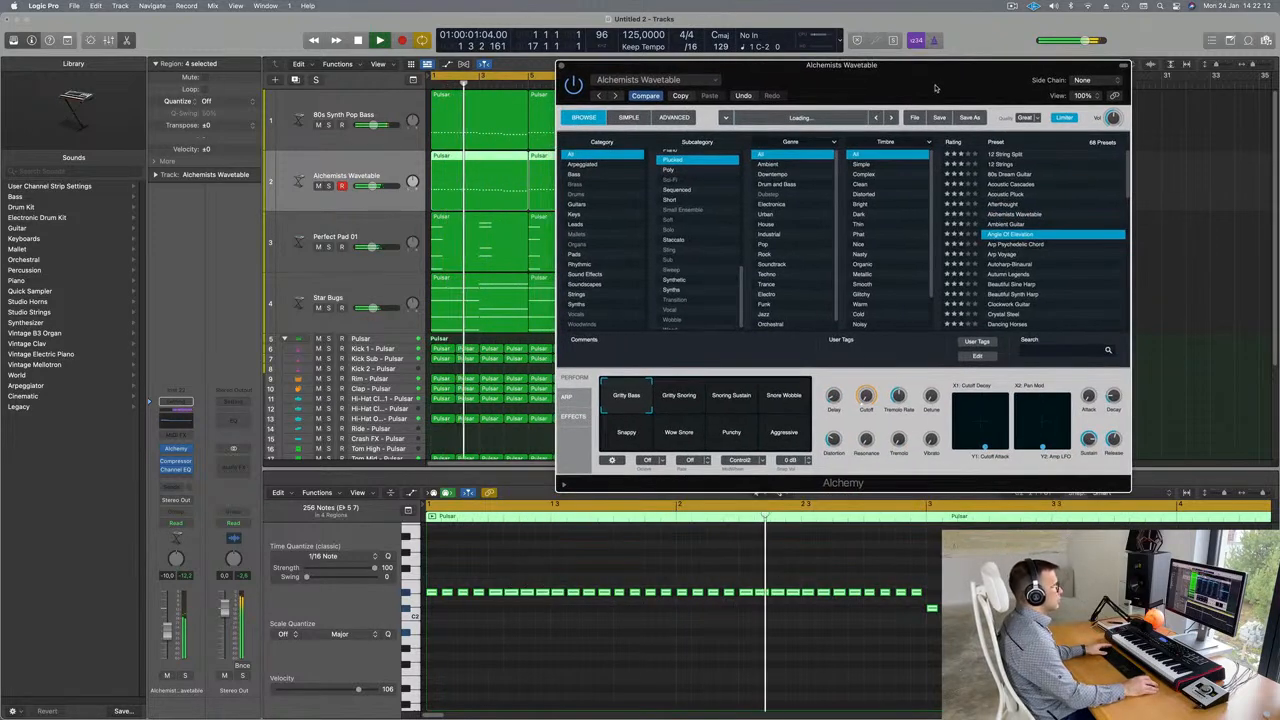
{"action": "left_click", "coordinate": [1012, 265]}
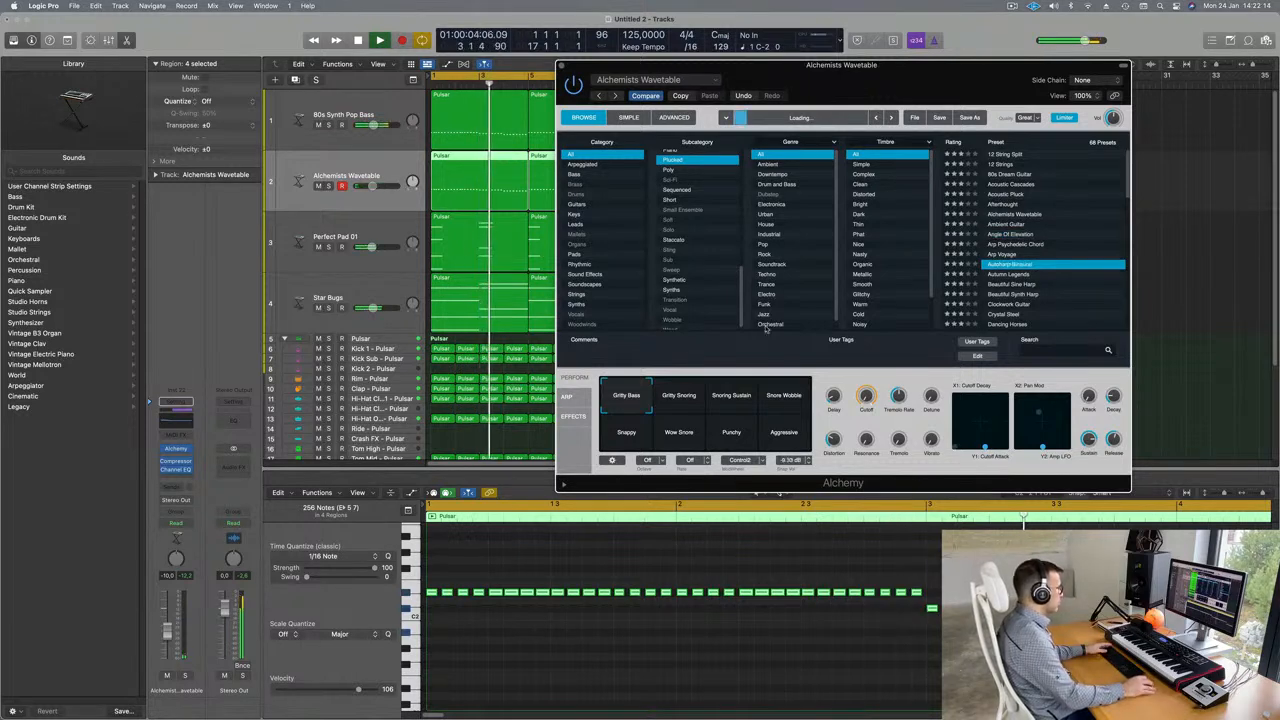
{"action": "left_click", "coordinate": [1260, 197]}
- Audition the Clockwork Guitar and Drifting Guitar Riff presets and solo the second track
{"action": "left_click", "coordinate": [996, 305]}
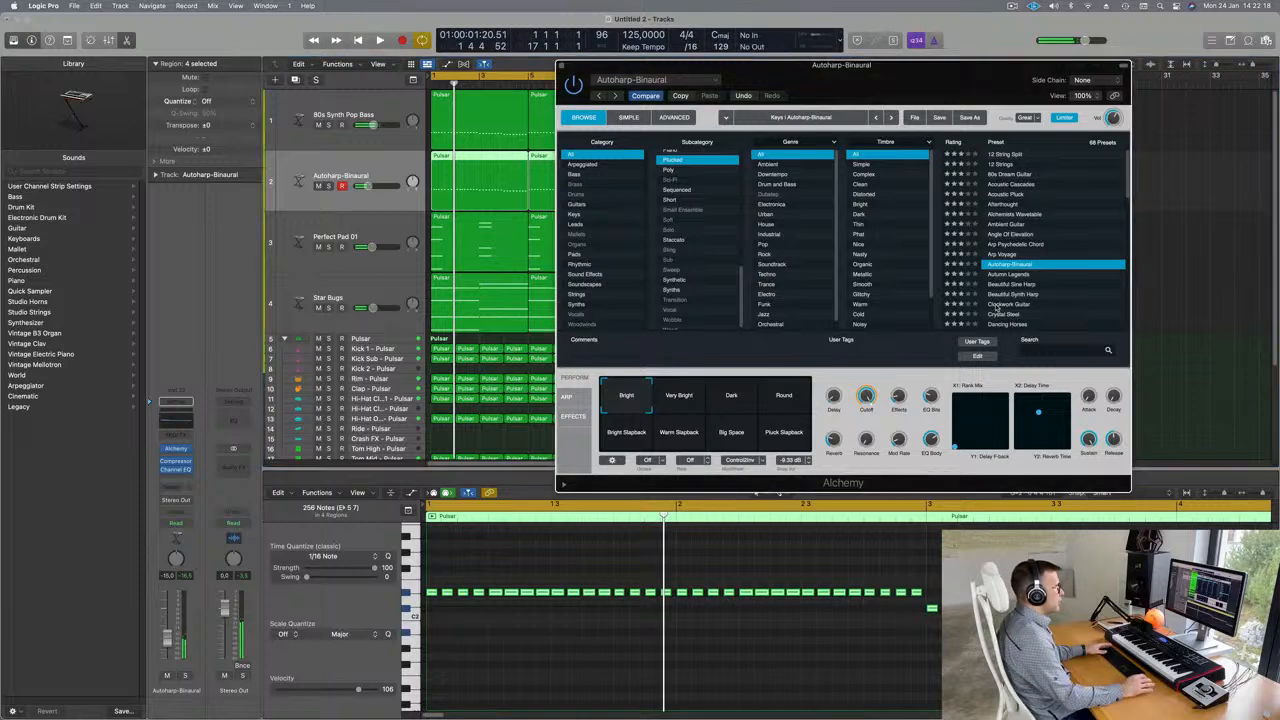
{"action": "scroll", "coordinate": [1066, 287], "scroll_direction": "down", "scroll_amount": 4}
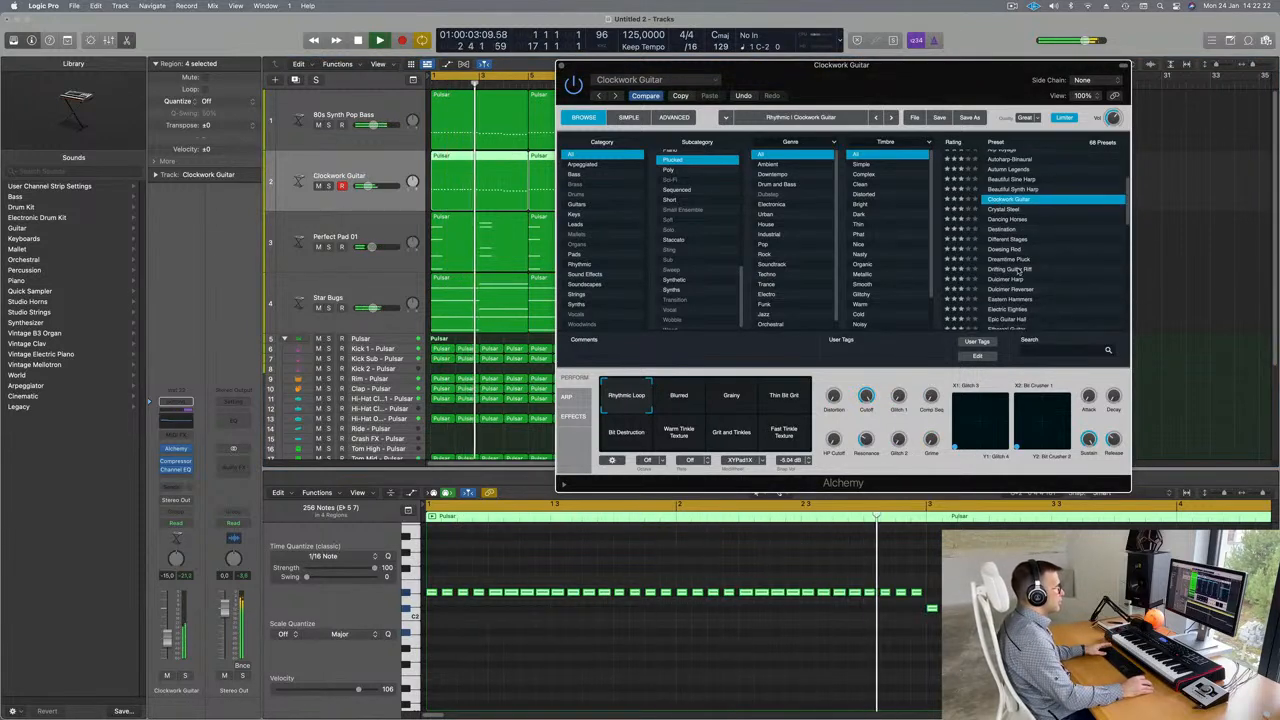
{"action": "left_click", "coordinate": [1015, 270]}
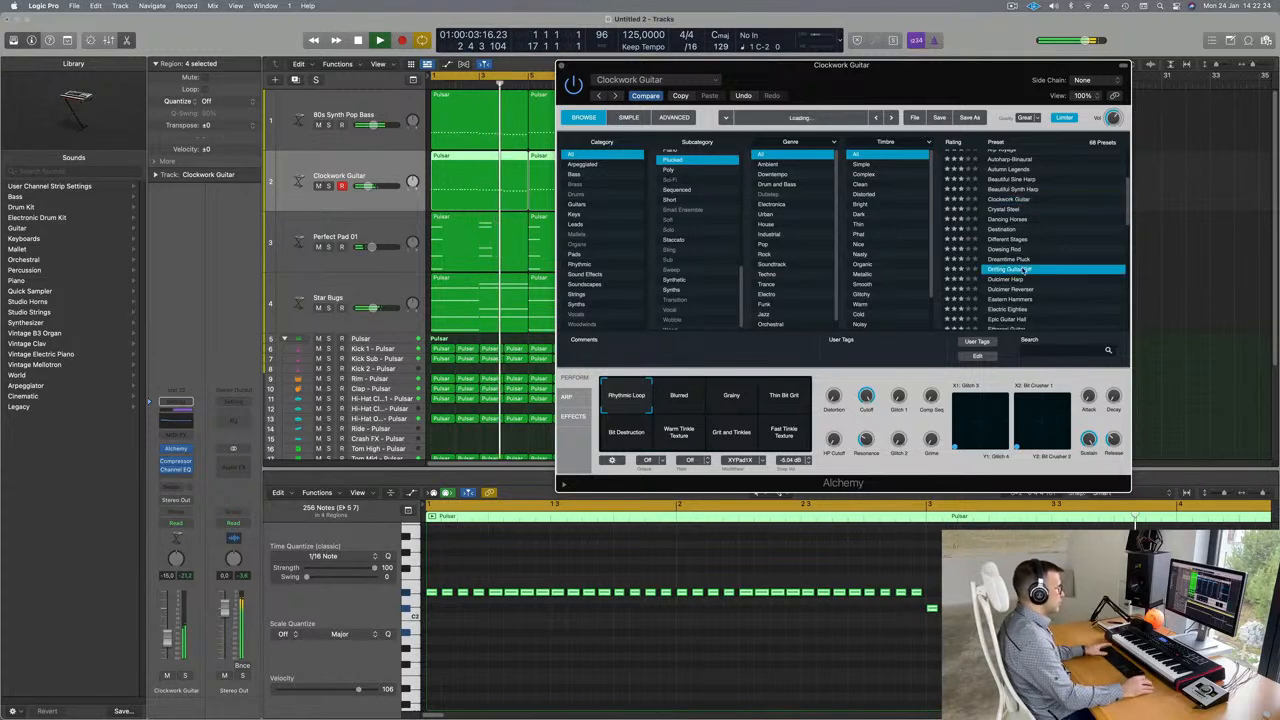
{"action": "left_click", "coordinate": [183, 676]}
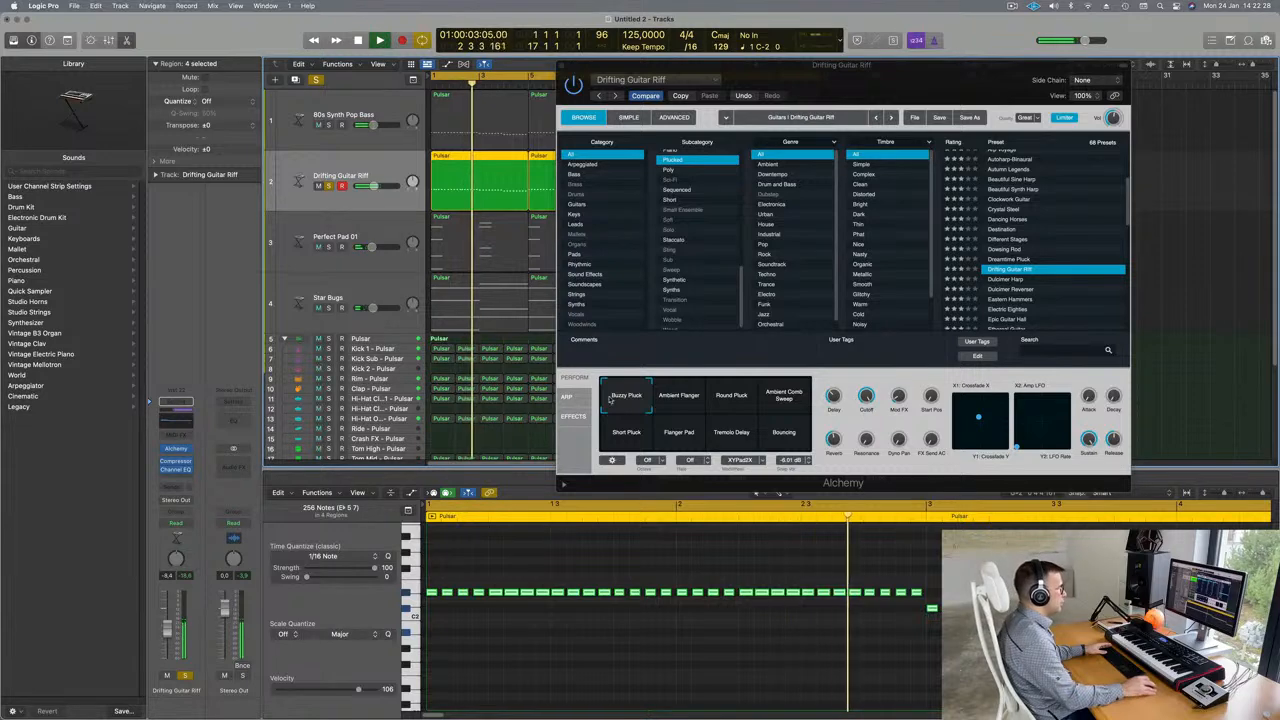
- Audition the Epic Guitar Hall preset and load Guitar Avant-Garde on the soloed track
{"action": "scroll", "coordinate": [975, 303], "scroll_direction": "down", "scroll_amount": 2}
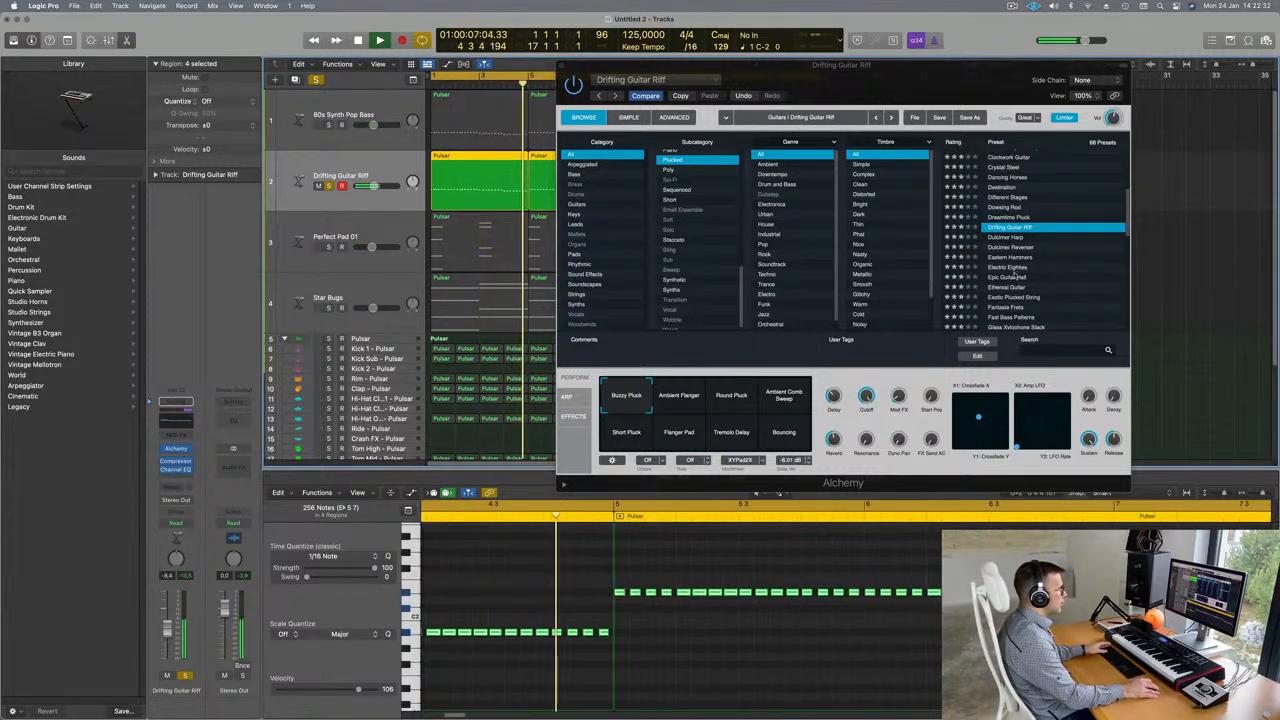
{"action": "left_click", "coordinate": [1020, 277]}
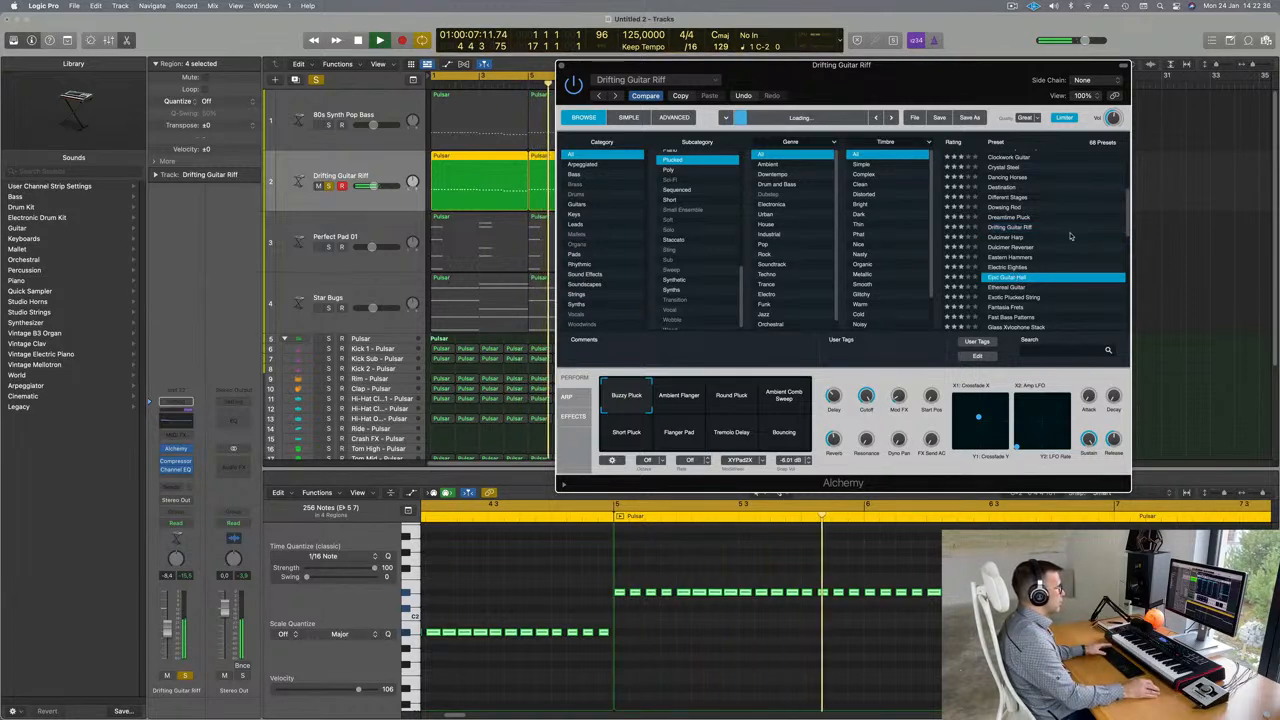
{"action": "scroll", "coordinate": [1070, 236], "scroll_direction": "down", "scroll_amount": 3}
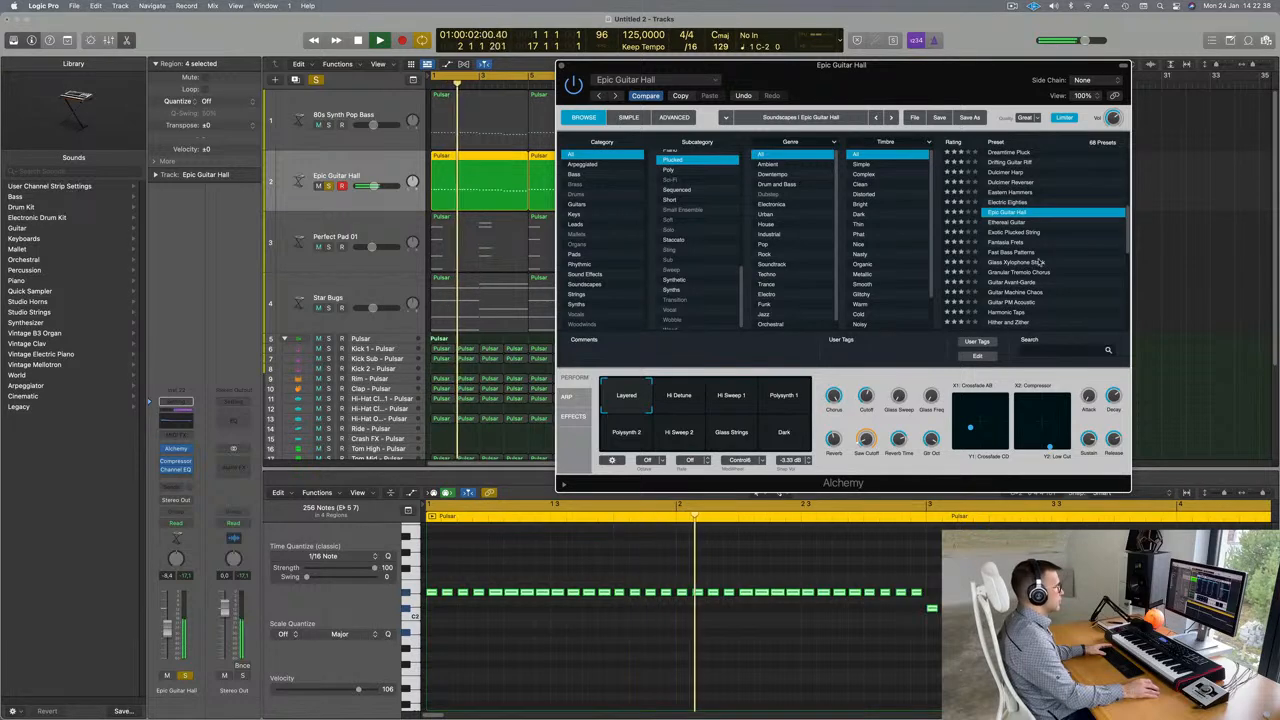
{"action": "left_click", "coordinate": [1018, 282]}
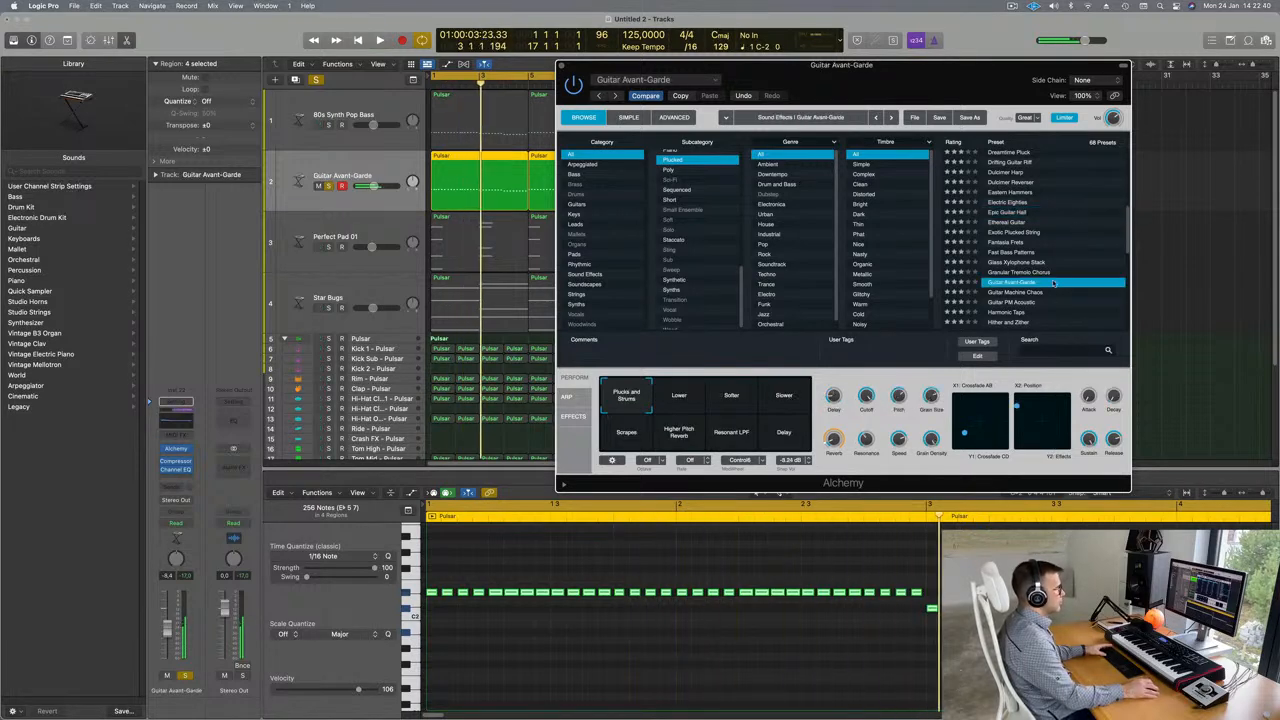
- Audition the Mosaic Guitar and Oriental Nights presets from Alchemy's Plucked subcategory on track 2
{"action": "scroll", "coordinate": [1062, 289], "scroll_direction": "down", "scroll_amount": 2}
{"action": "scroll", "coordinate": [1062, 289], "scroll_direction": "down", "scroll_amount": 5}
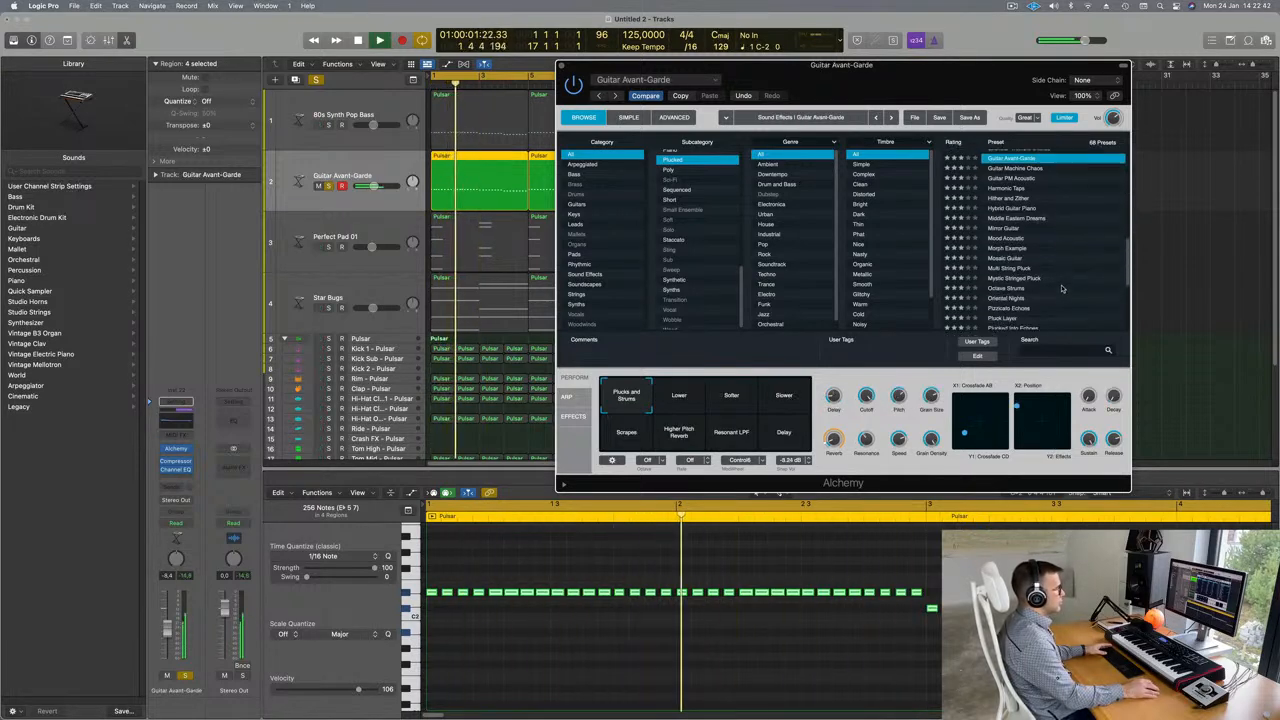
{"action": "left_click", "coordinate": [1010, 236]}
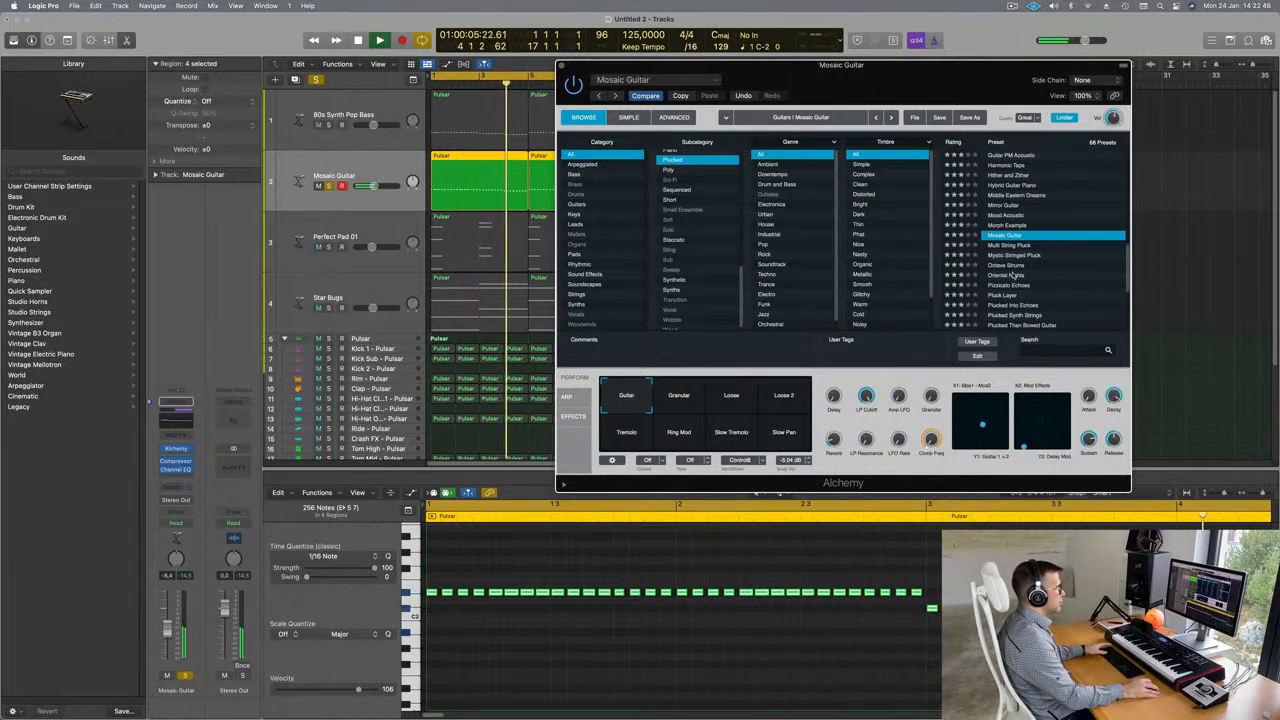
{"action": "left_click", "coordinate": [1010, 275]}
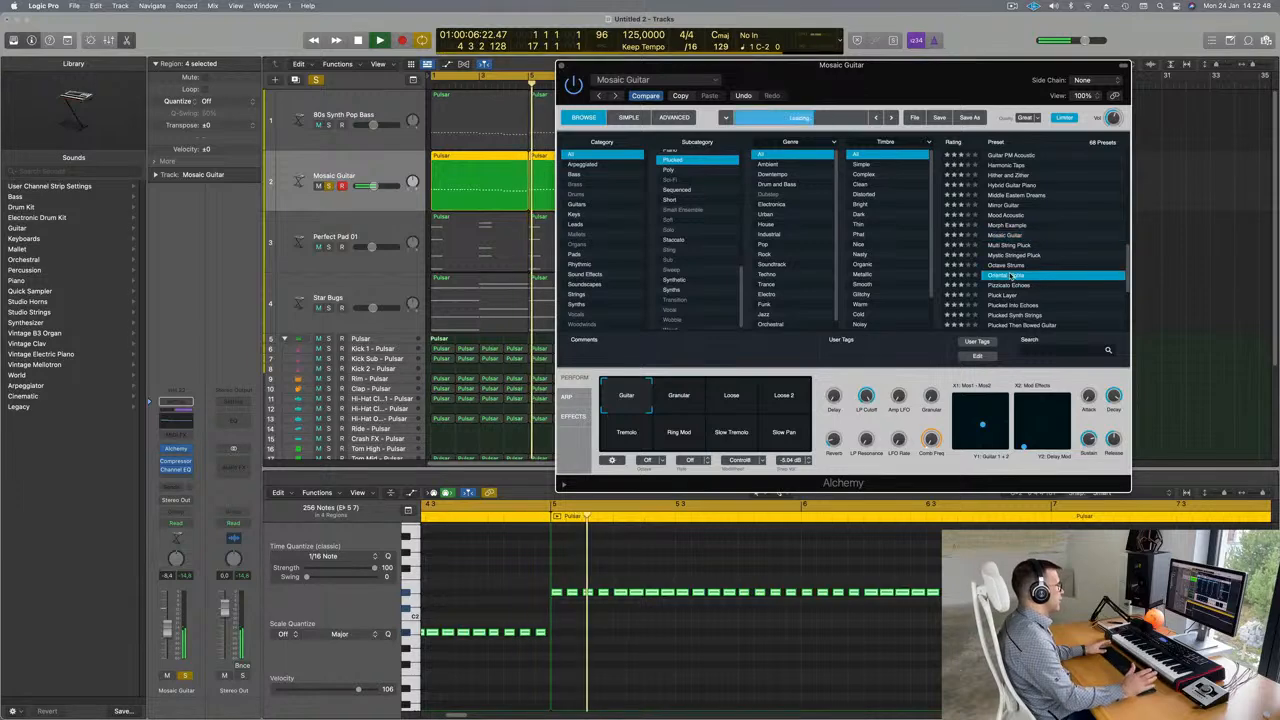
- Load the Pluck Layer preset on track 2 and play the soloed part from the start
{"action": "scroll", "coordinate": [1045, 254], "scroll_direction": "down", "scroll_amount": 2}
{"action": "left_click", "coordinate": [1013, 259]}
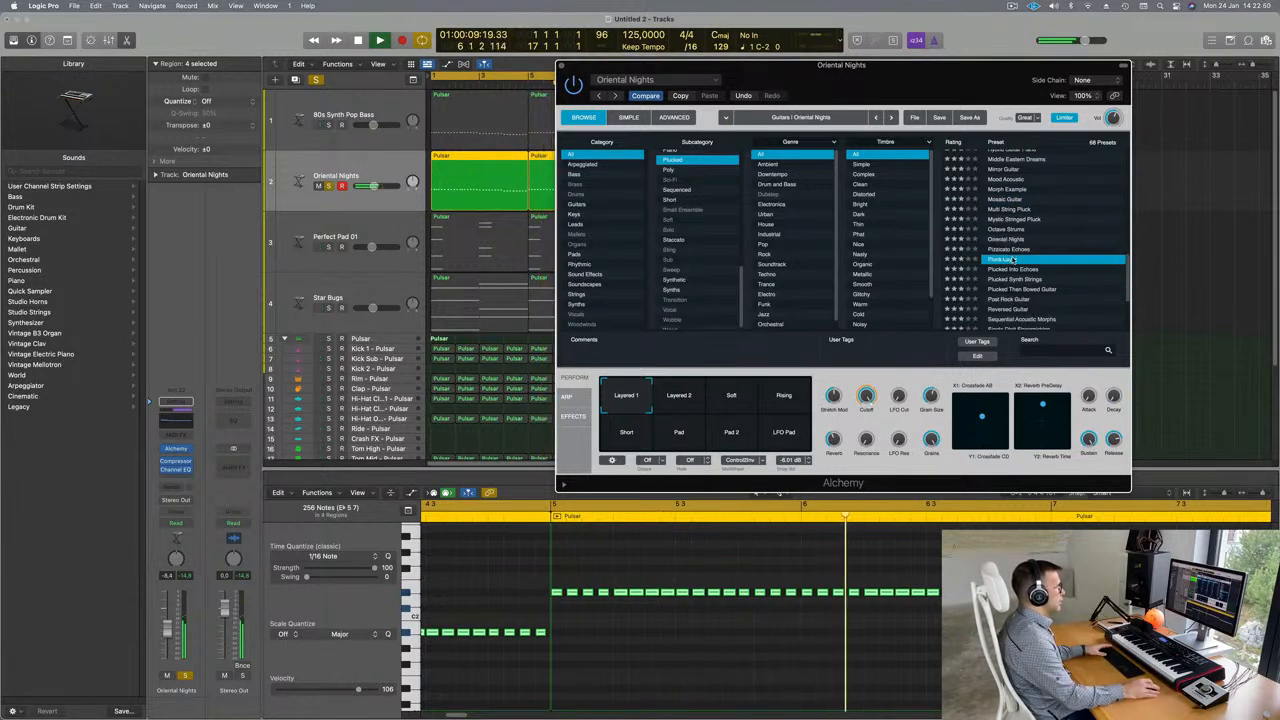
{"action": "key", "text": "space"}
{"action": "key", "text": "space"}
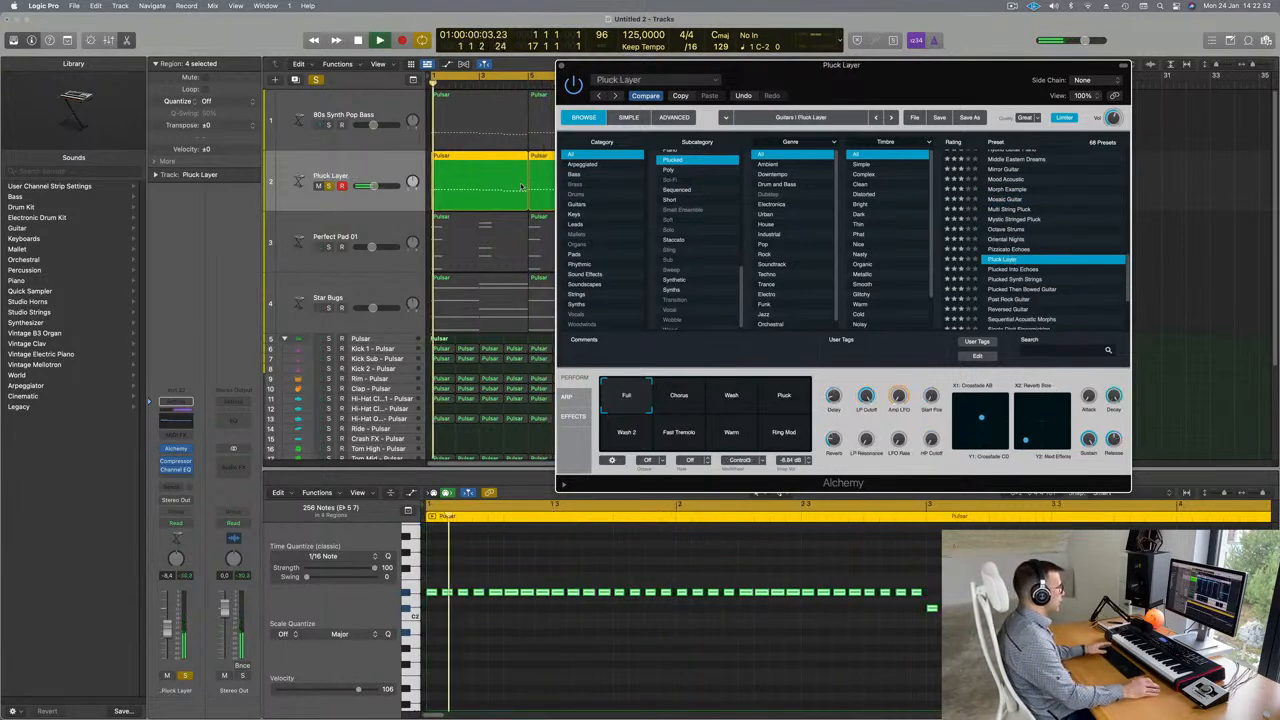
{"action": "key", "text": "space"}
{"action": "key", "text": "space"}
- Unsolo the Pluck Layer track and compare the full mix with the track muted and unmuted
{"action": "left_click", "coordinate": [185, 675]}
{"action": "key", "text": "Return"}
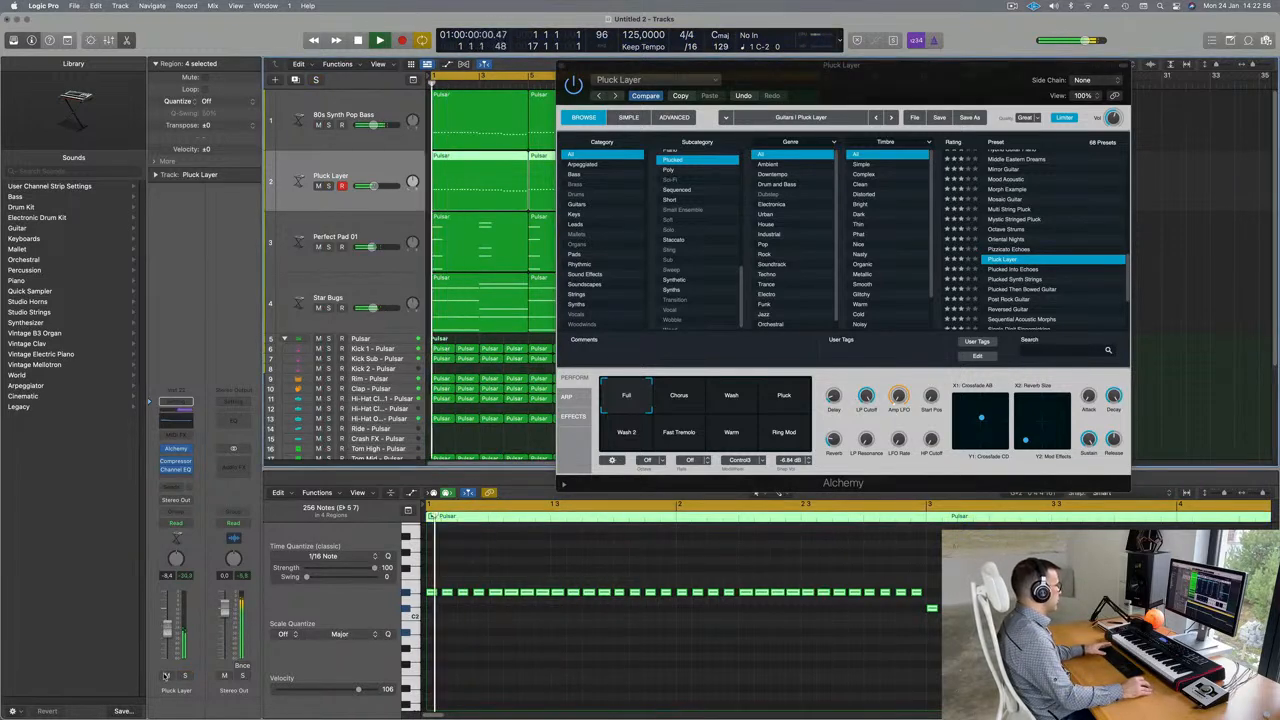
{"action": "left_click", "coordinate": [166, 676]}
{"action": "left_click", "coordinate": [166, 676]}
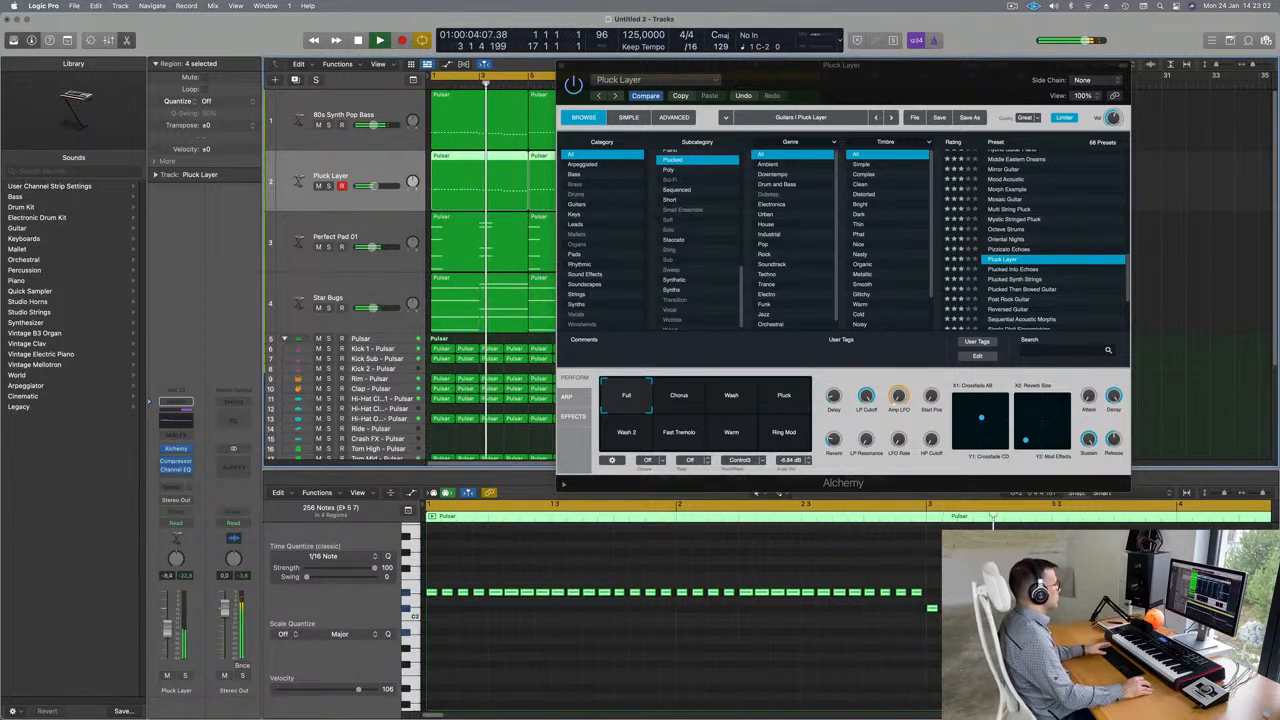
{"action": "left_click", "coordinate": [166, 678]}
{"action": "left_click", "coordinate": [166, 678]}
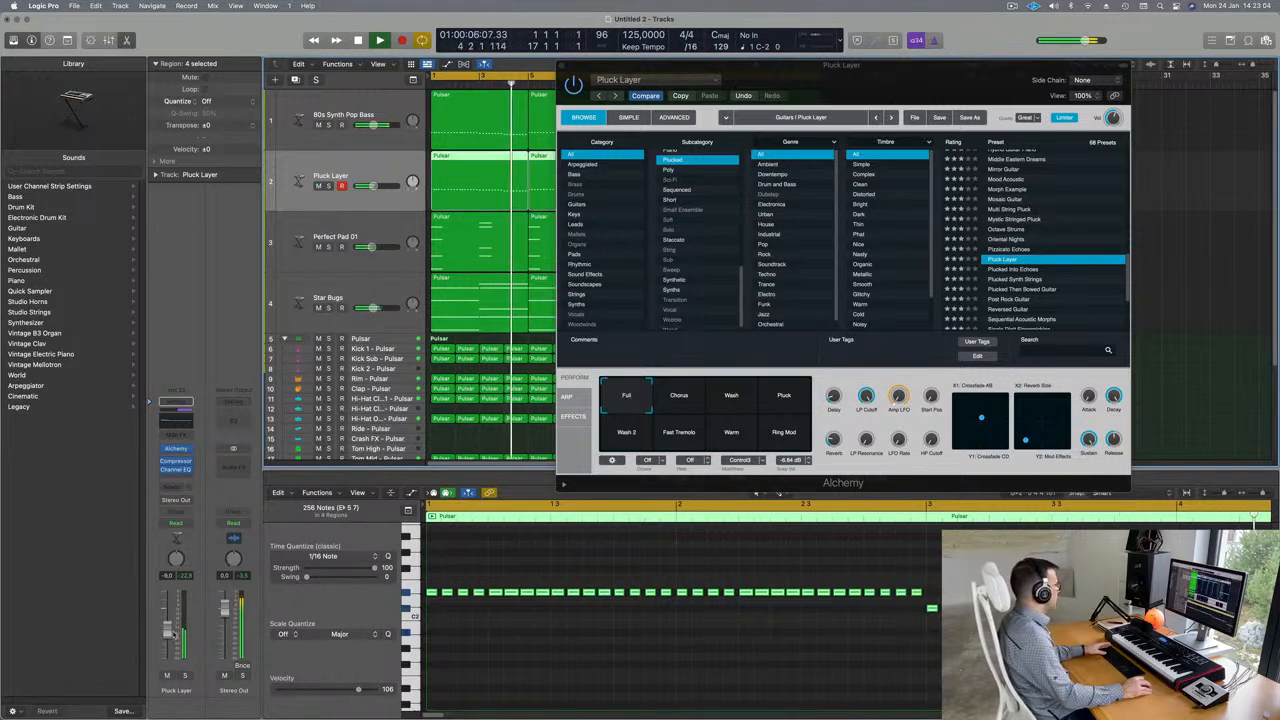
{"action": "left_click_drag", "start_coordinate": [169, 634], "coordinate": [170, 632]}
- Try the Chorus, Wash and Pluck performance snapshots of the Pluck Layer preset and return to Full
{"action": "left_click", "coordinate": [679, 395]}
{"action": "left_click", "coordinate": [732, 397]}
{"action": "left_click", "coordinate": [783, 397]}
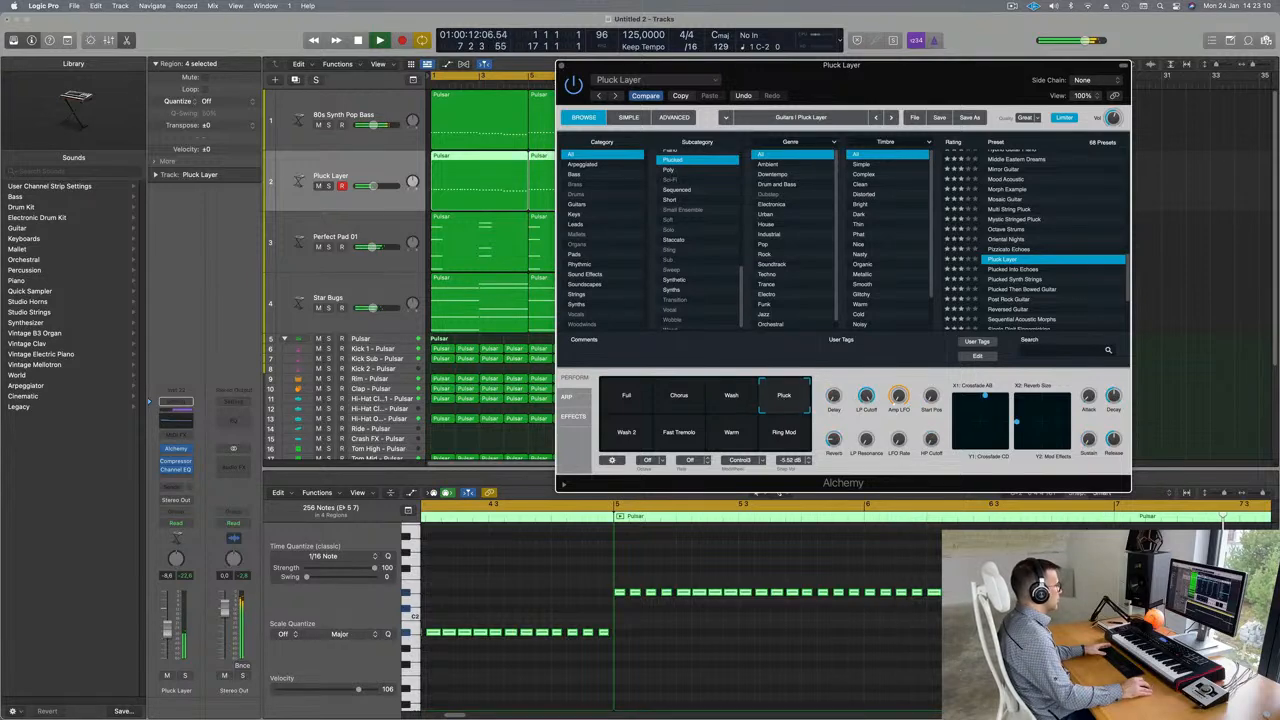
{"action": "left_click", "coordinate": [627, 396]}
- Set the Pluck Layer track's volume to about -10.2 dB during playback and close its Alchemy window
{"action": "key", "text": "space"}
{"action": "left_click_drag", "start_coordinate": [172, 646], "coordinate": [168, 631]}
{"action": "key", "text": "space"}
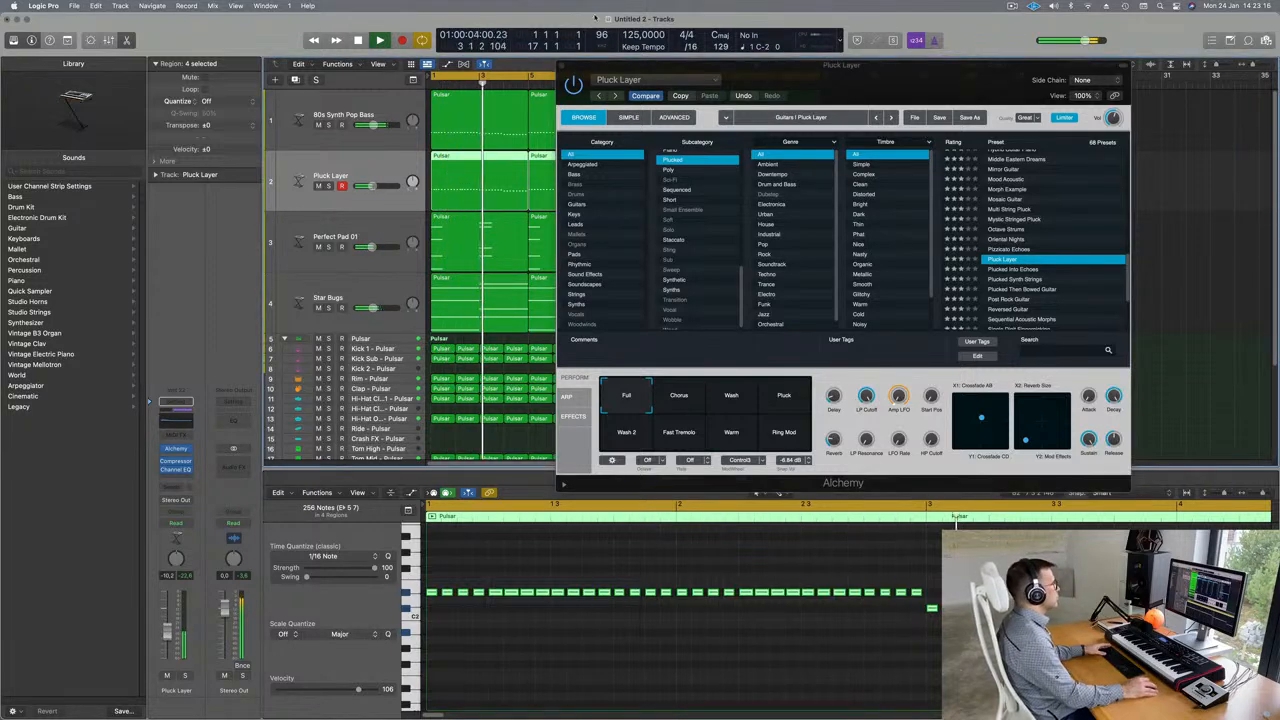
{"action": "left_click", "coordinate": [563, 64]}
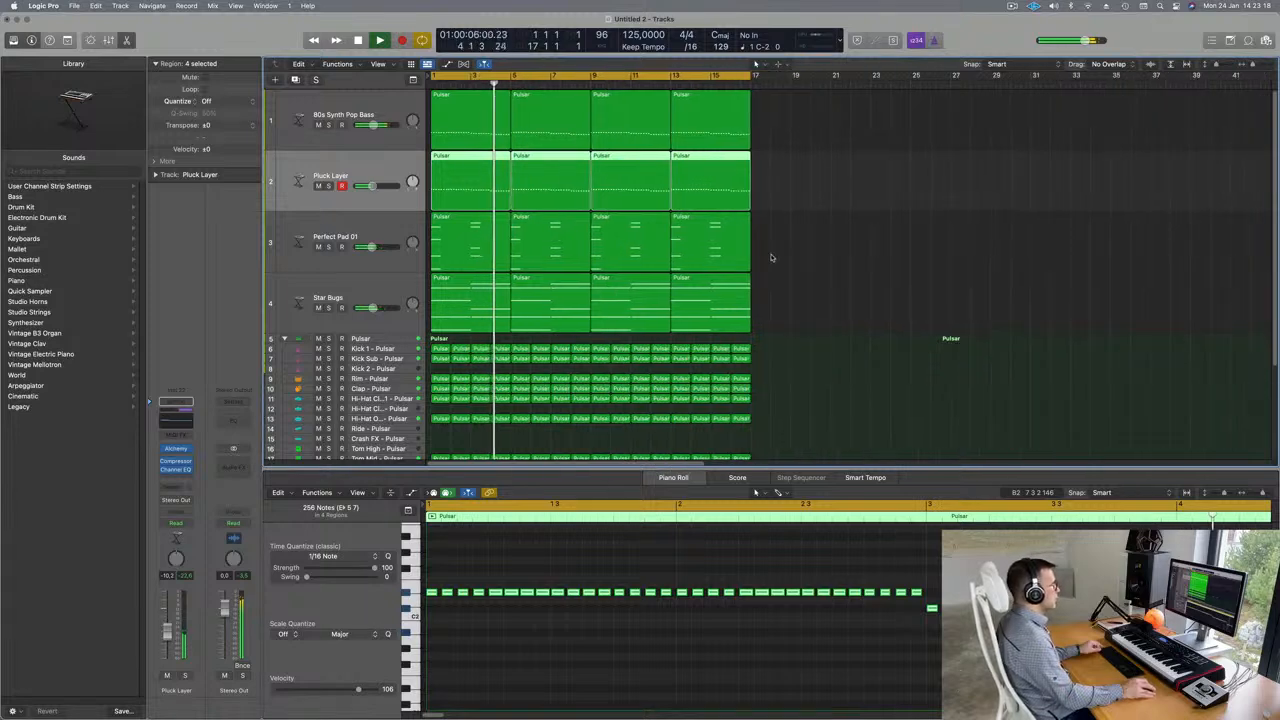
{"action": "key", "text": "super+Left"}
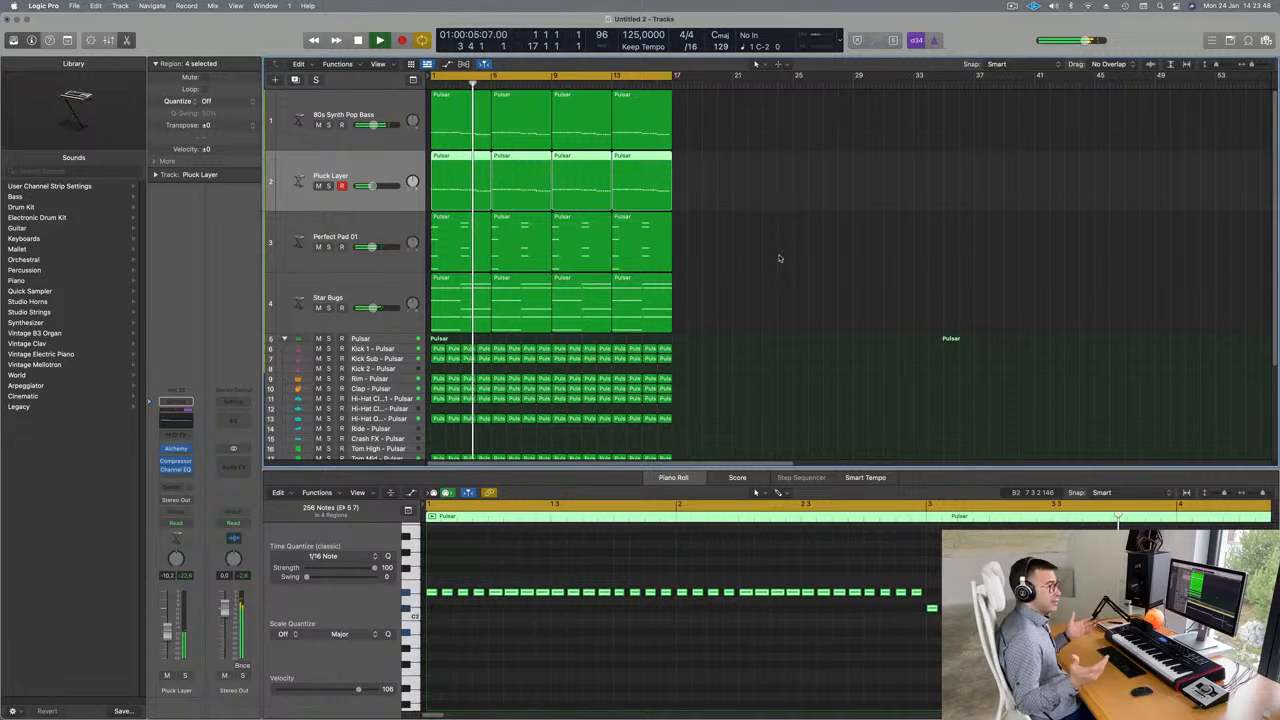
- Deselect all regions and replay the arrangement from the beginning
{"action": "left_click", "coordinate": [768, 268]}
{"action": "key", "text": "Return"}
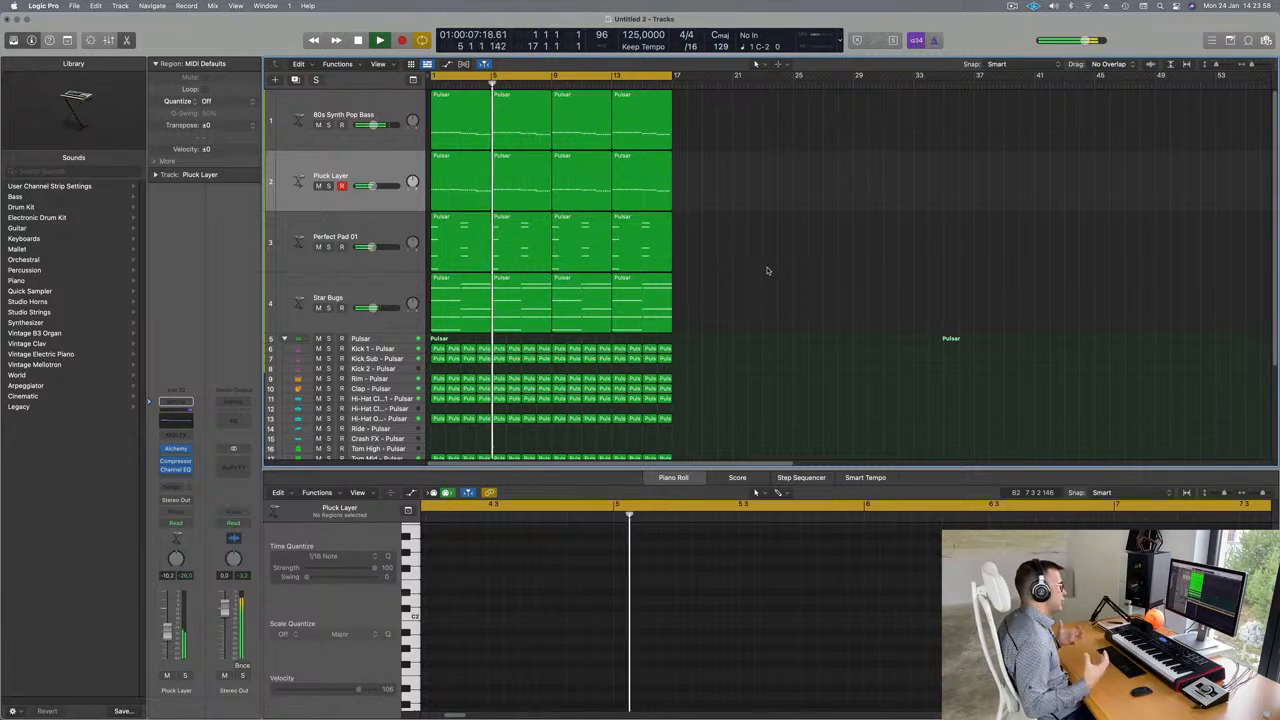
{"action": "key", "text": "Return"}
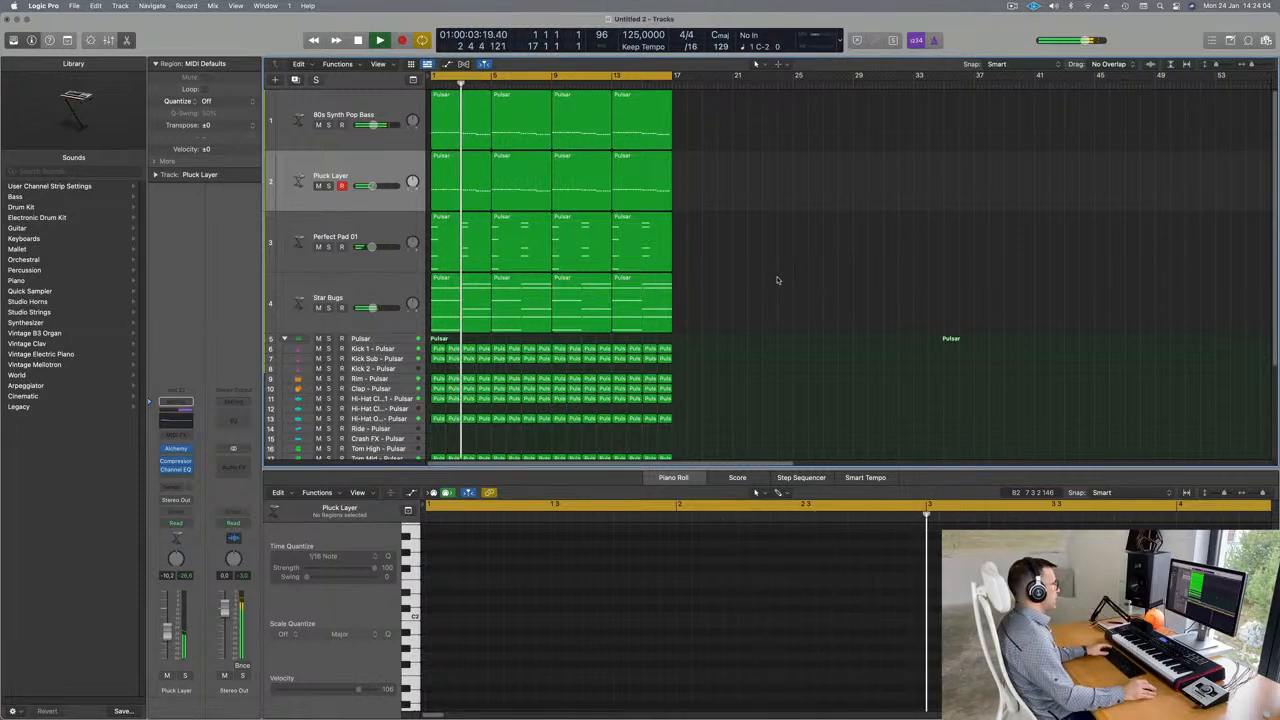
{"action": "key", "text": "Return"}
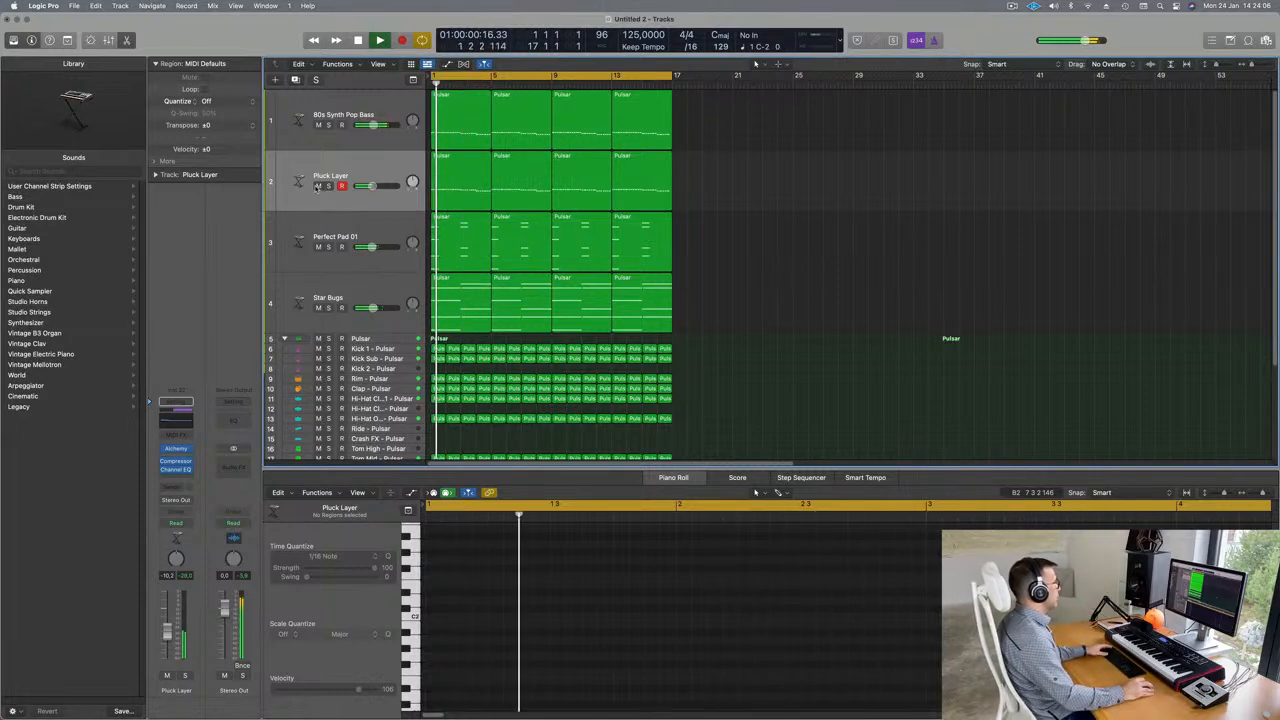
- Check the Pluck Layer track in the mix by toggling its mute and solo, and set its volume to about -10.6 dB
{"action": "left_click", "coordinate": [318, 186]}
{"action": "left_click", "coordinate": [318, 186]}
{"action": "left_click", "coordinate": [328, 186]}
{"action": "left_click", "coordinate": [328, 186]}
{"action": "key", "text": "Return"}
{"action": "left_click", "coordinate": [381, 168]}
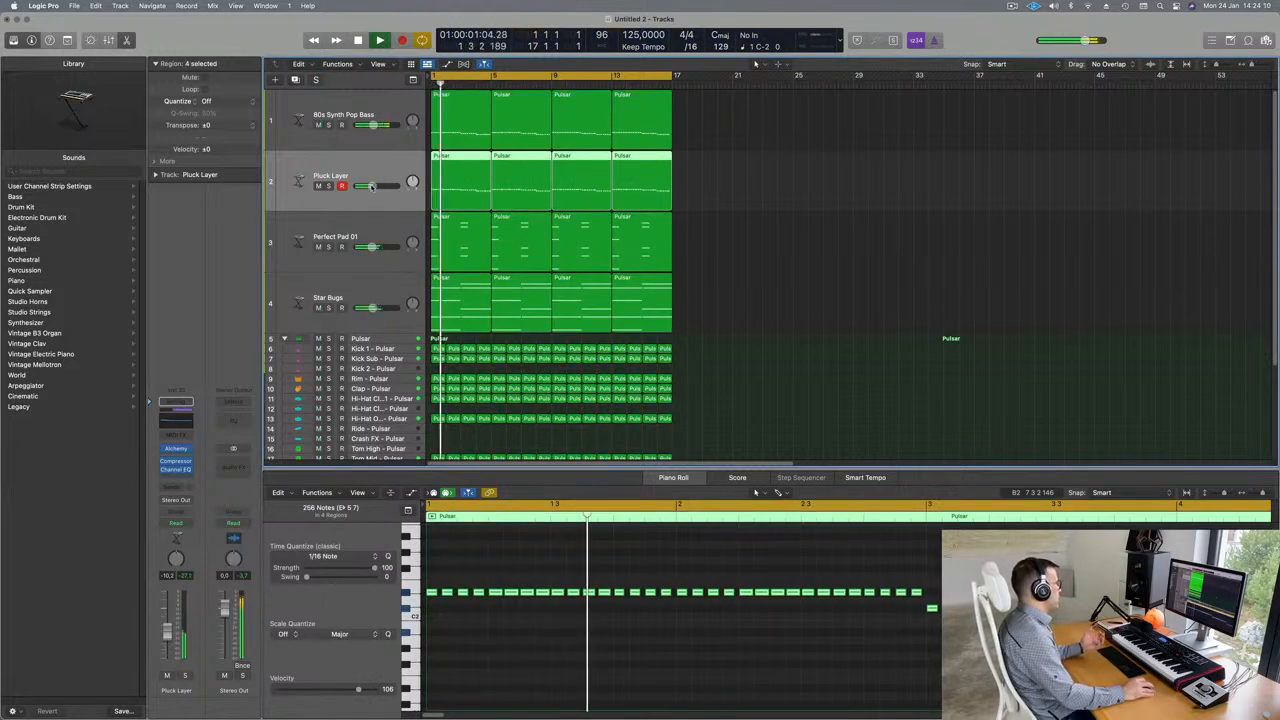
{"action": "mouse_move", "coordinate": [372, 190]}
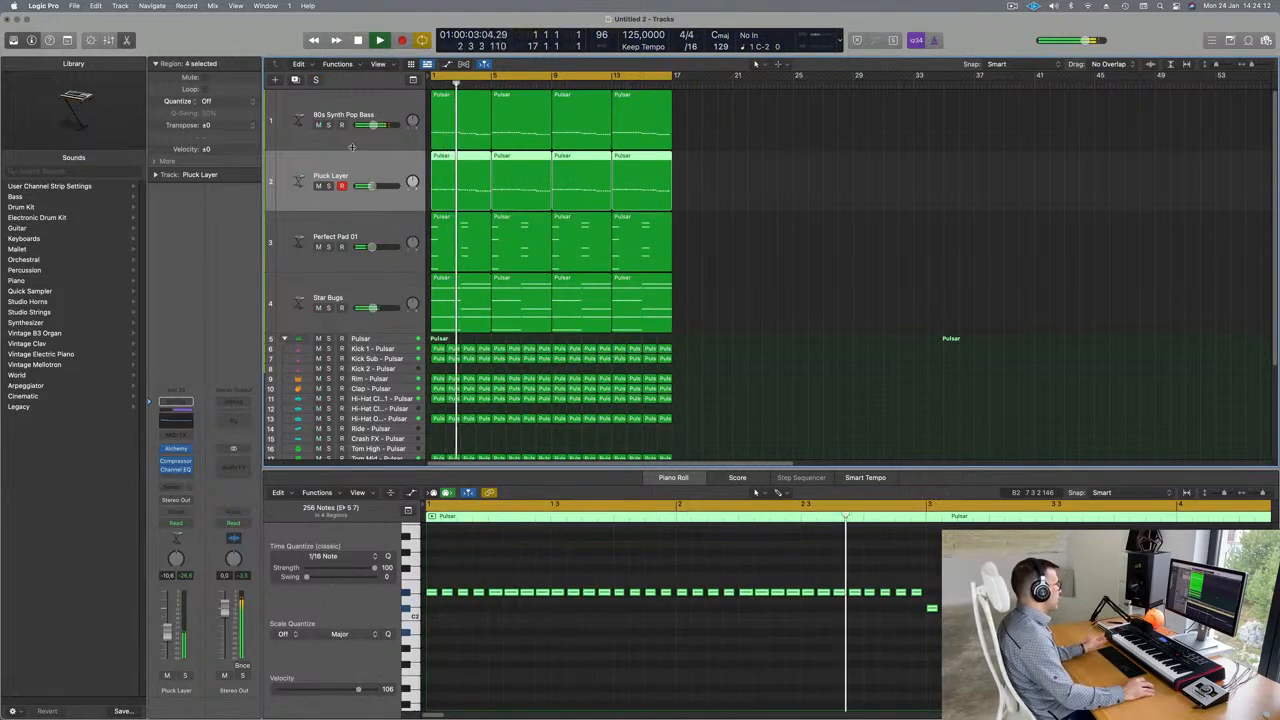
- Lower the Alchemy Cutoff on the 80s Synth Pop Bass track to about 33%, soloing the track only while adjusting
{"action": "left_click", "coordinate": [367, 293]}
{"action": "key", "text": "Return"}
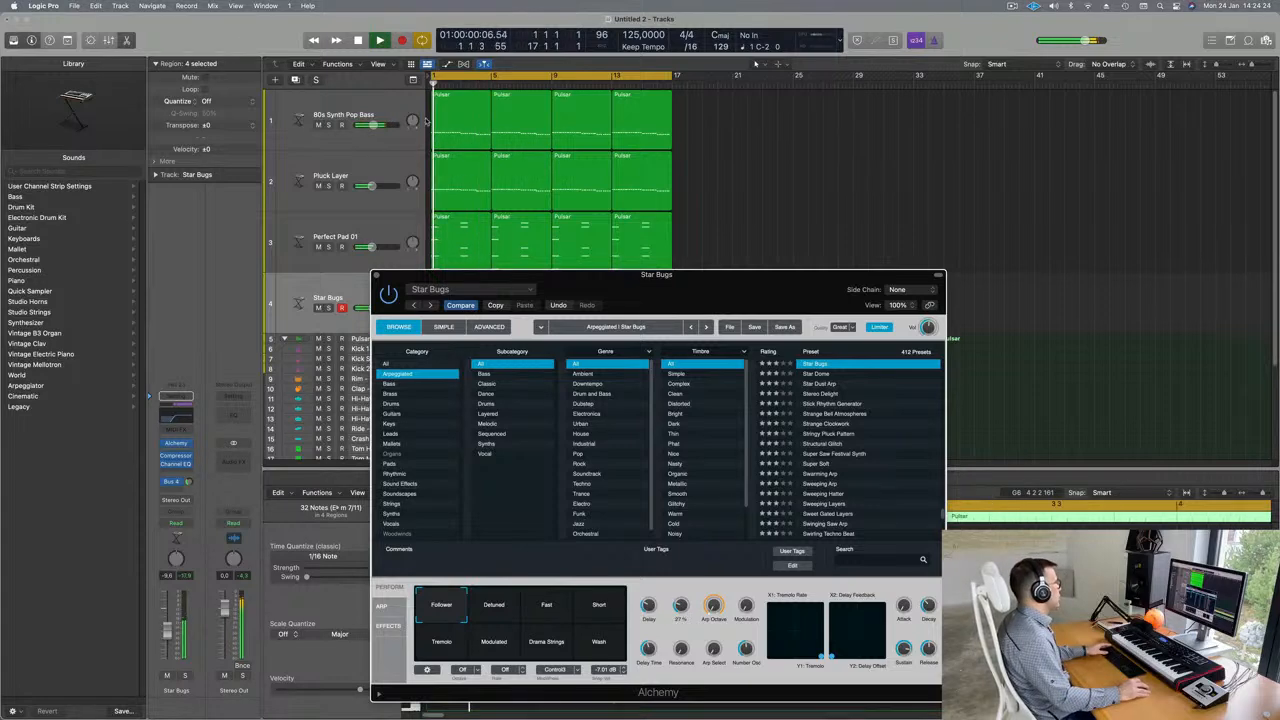
{"action": "left_click", "coordinate": [370, 107]}
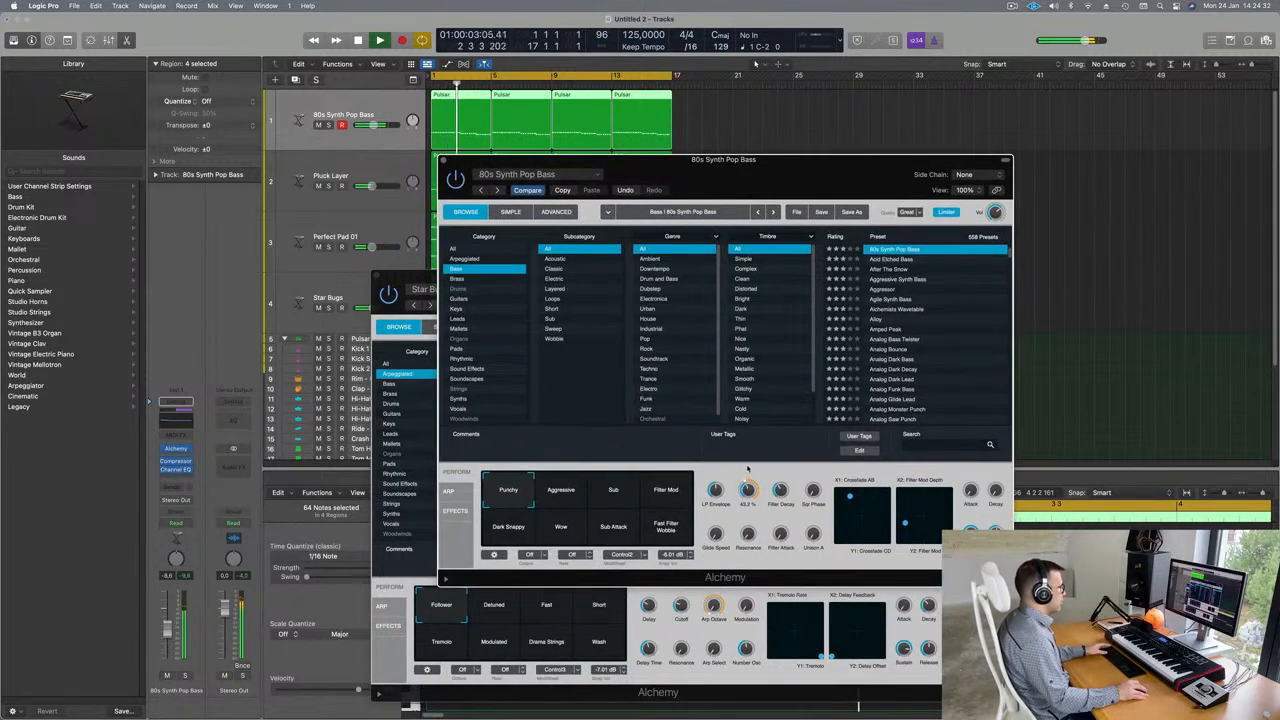
{"action": "left_click", "coordinate": [185, 677]}
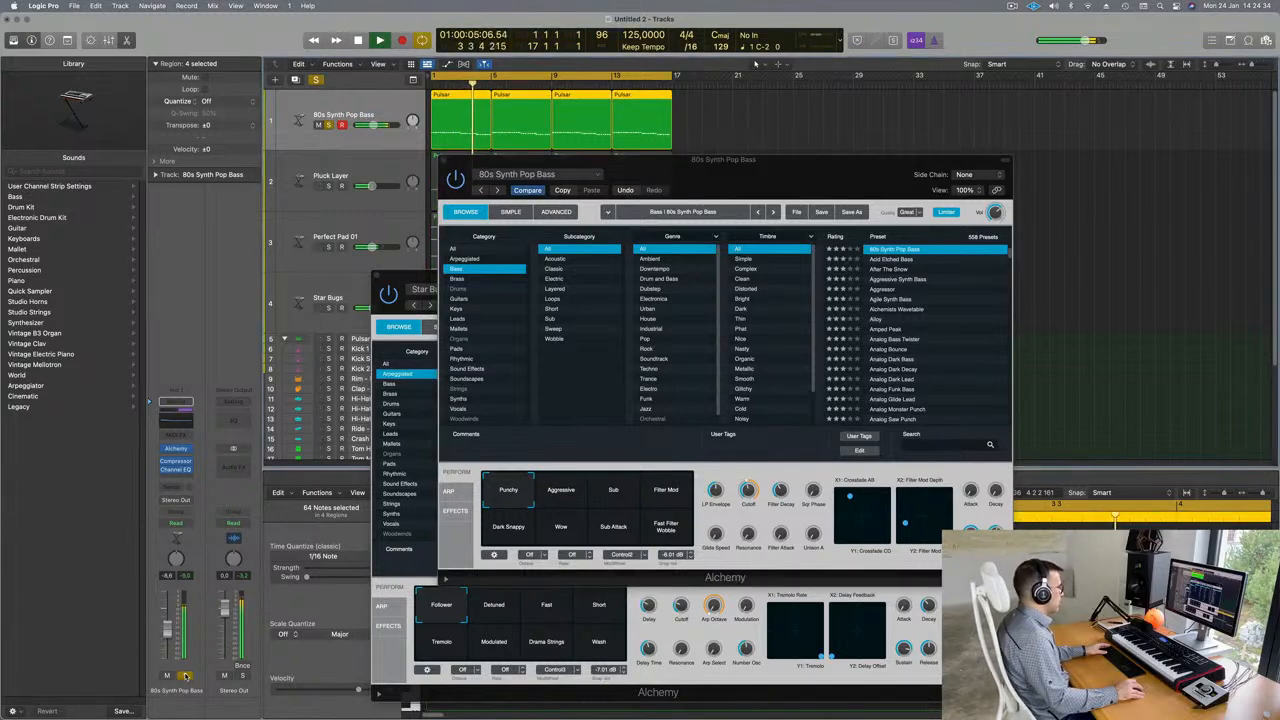
{"action": "left_click_drag", "start_coordinate": [748, 490], "coordinate": [754, 508]}
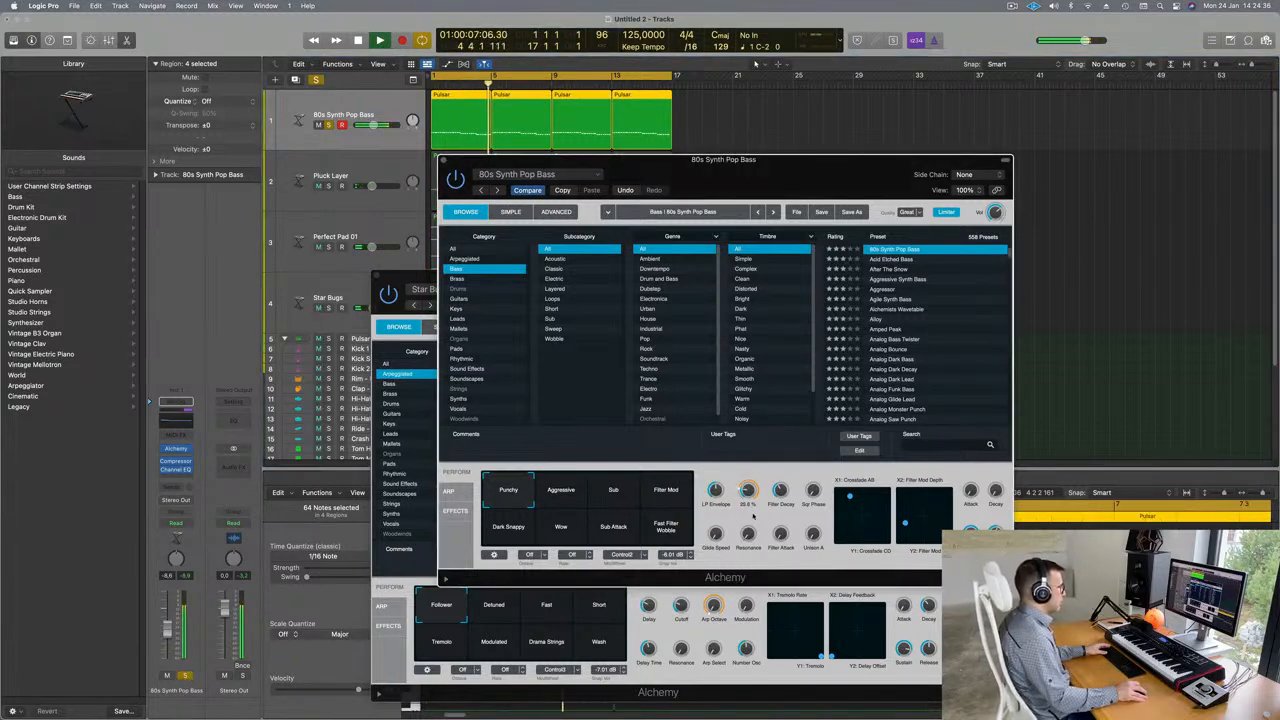
{"action": "left_click", "coordinate": [185, 677]}
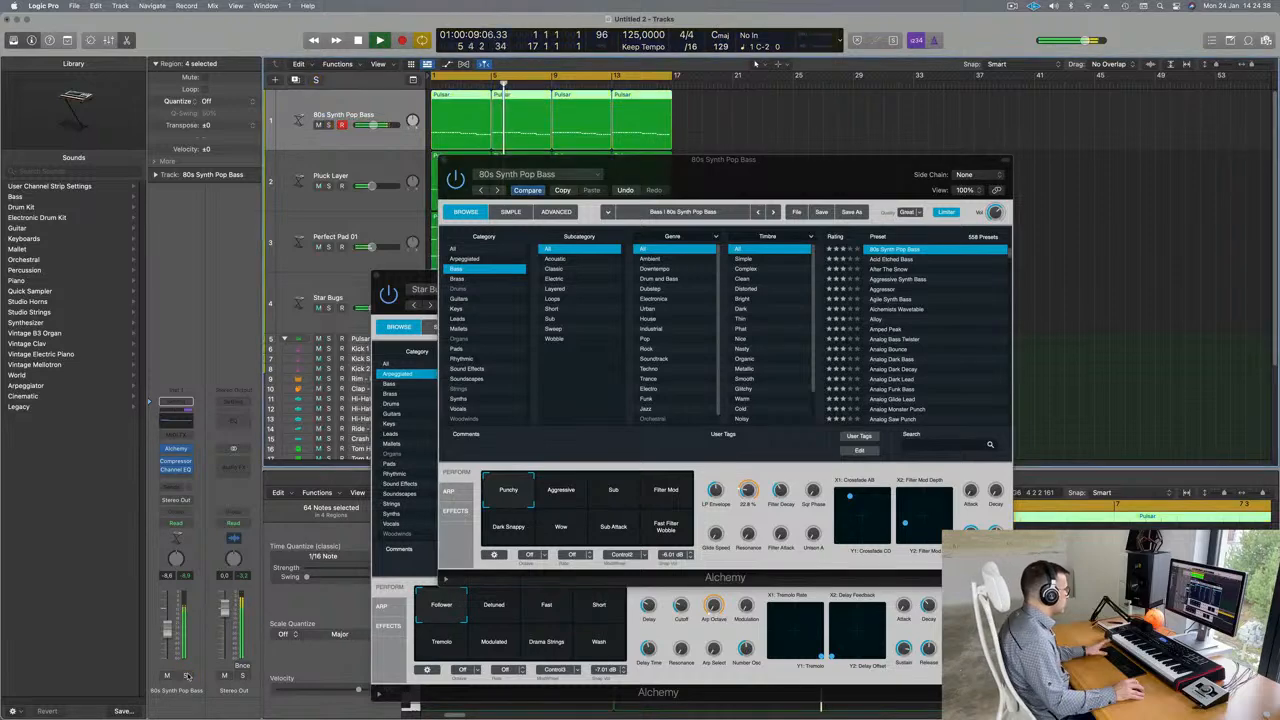
- Close the Alchemy windows of the 80s Synth Pop Bass and Star Bugs tracks
{"action": "left_click_drag", "start_coordinate": [480, 160], "coordinate": [430, 172]}
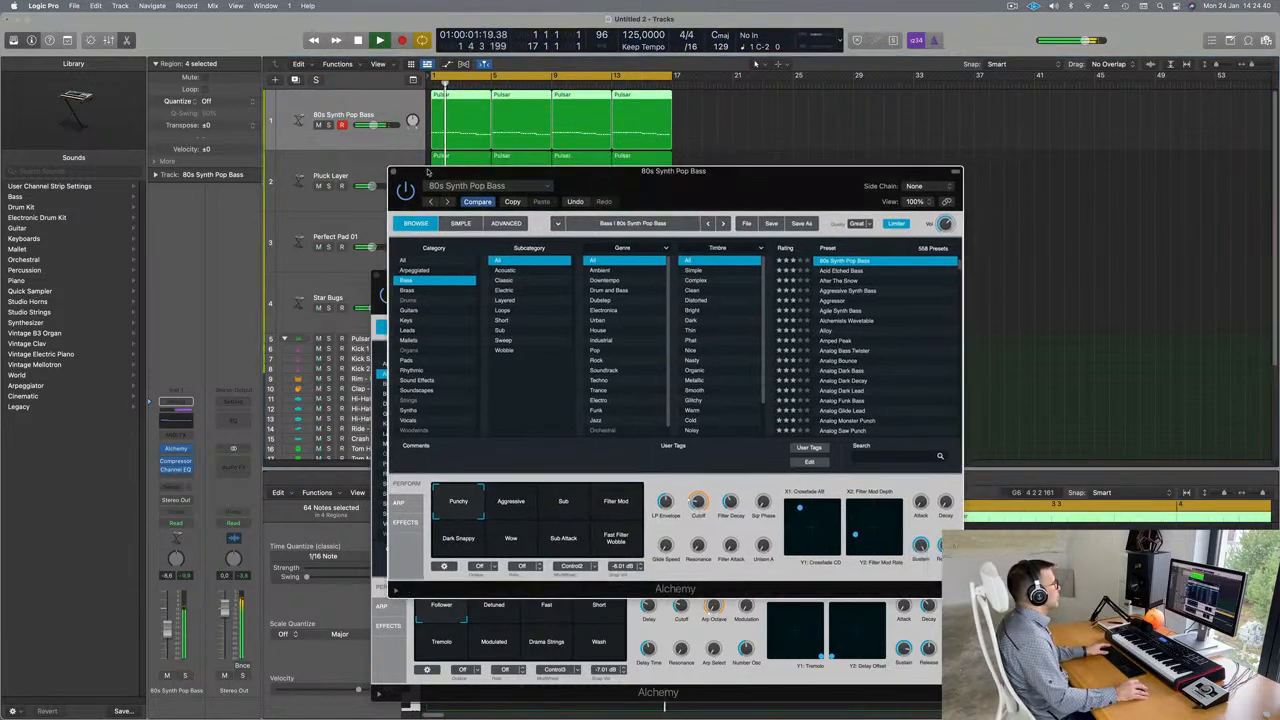
{"action": "key", "text": "super+w"}
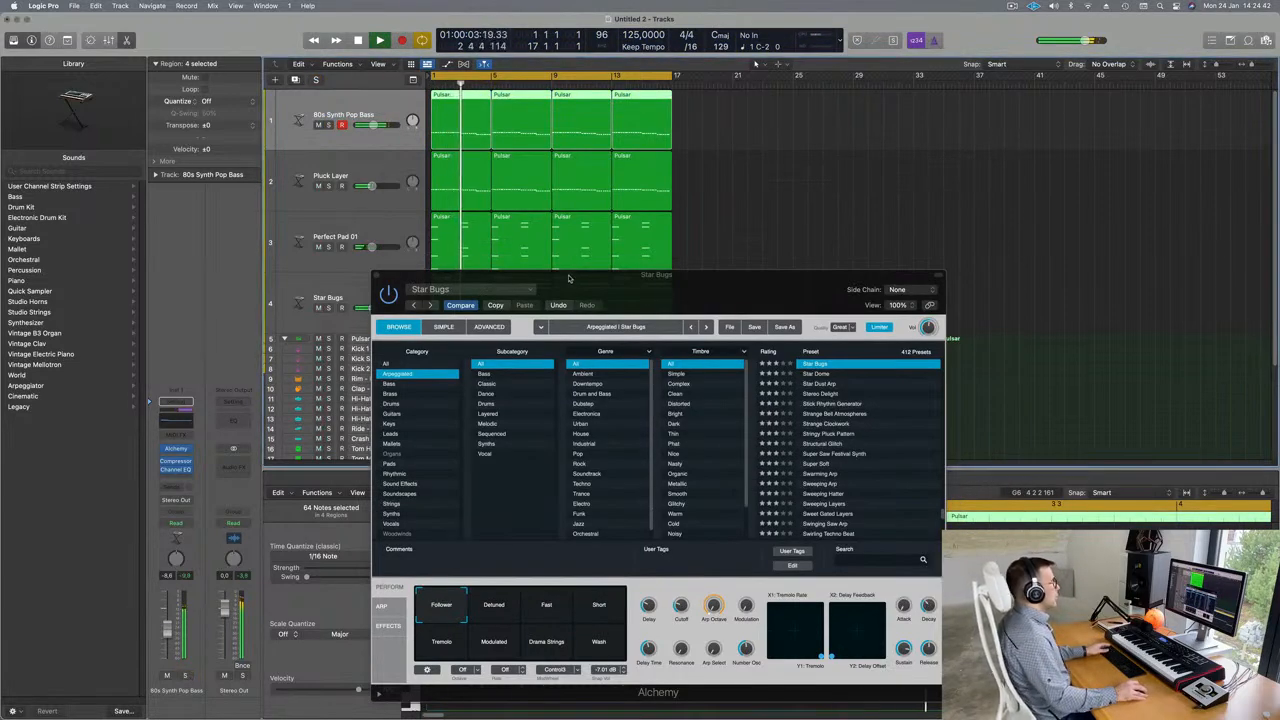
{"action": "left_click_drag", "start_coordinate": [572, 279], "coordinate": [524, 279]}
{"action": "left_click", "coordinate": [329, 275]}
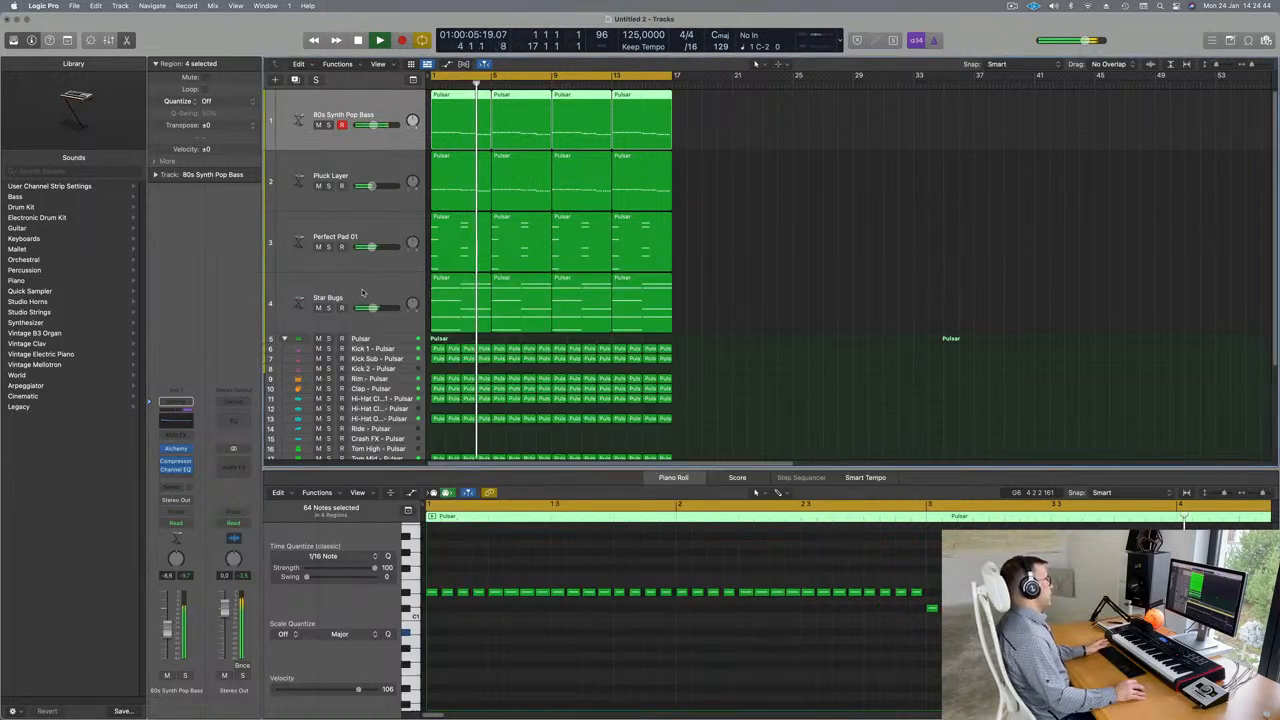
- Duplicate the Star Bugs track with its settings and raise the new track's volume to about -4.8 dB
{"action": "left_click", "coordinate": [362, 291]}
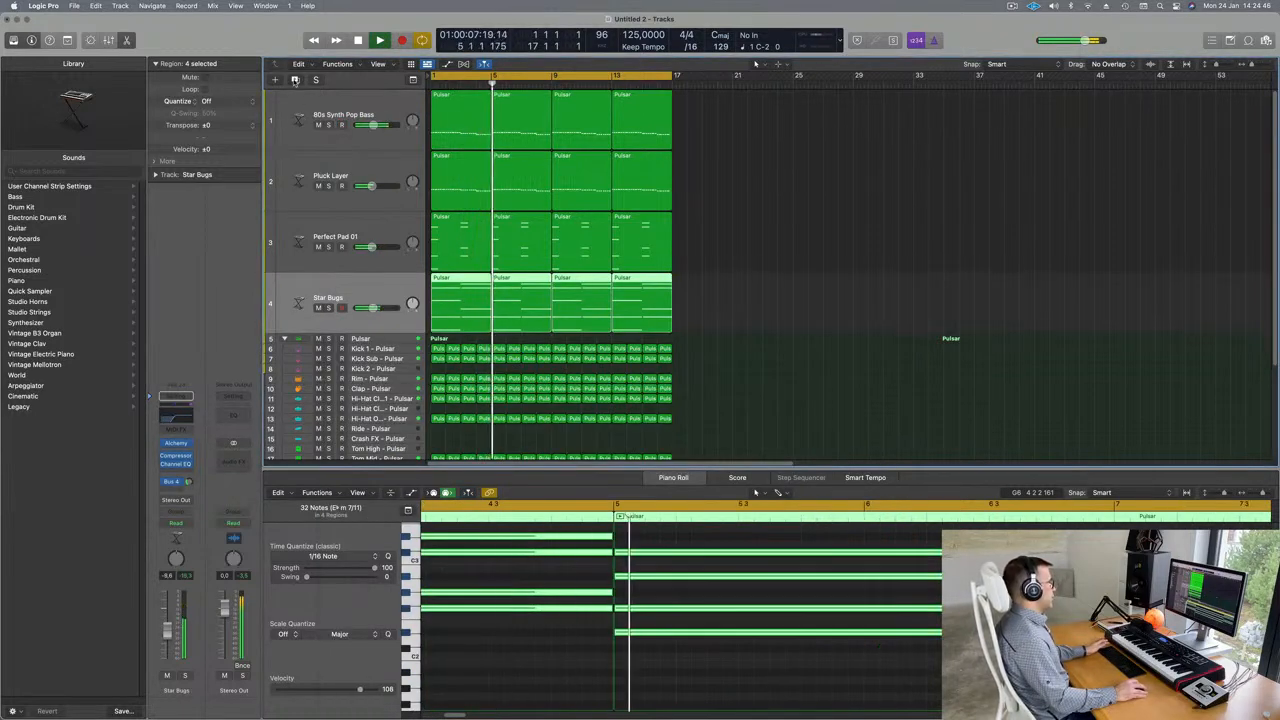
{"action": "left_click", "coordinate": [295, 79]}
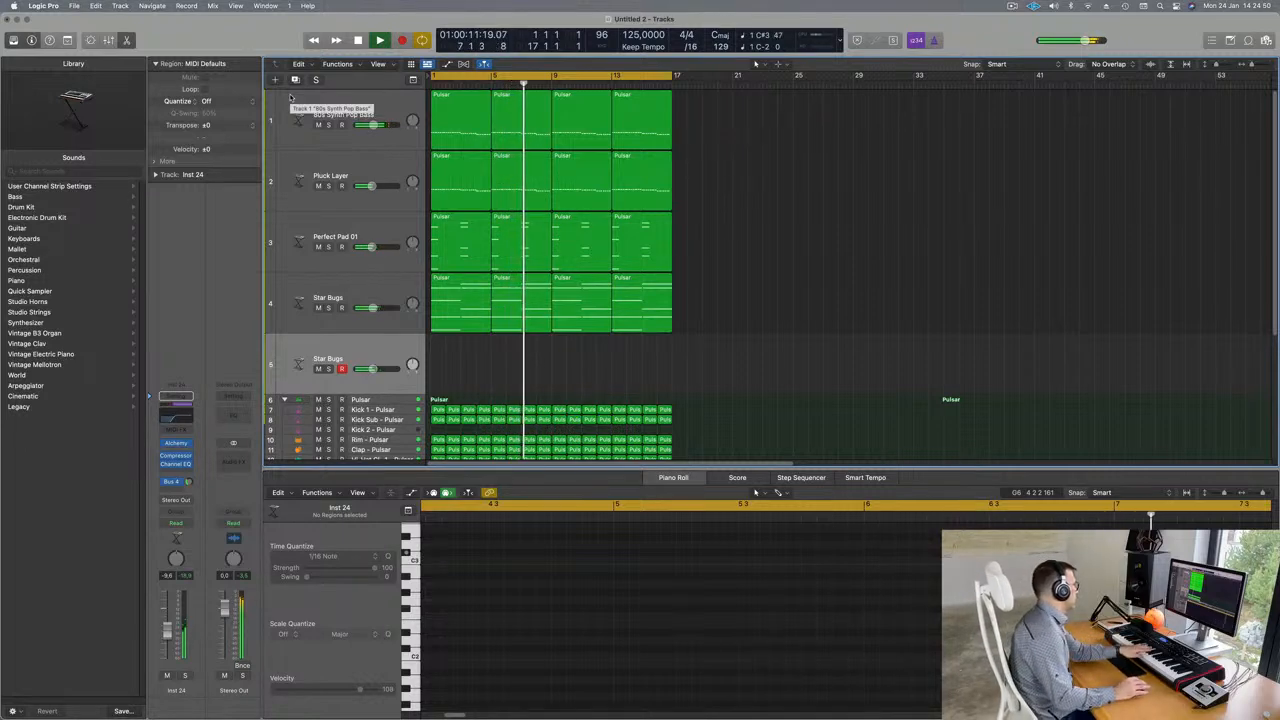
{"action": "left_click_drag", "start_coordinate": [168, 631], "coordinate": [168, 622]}
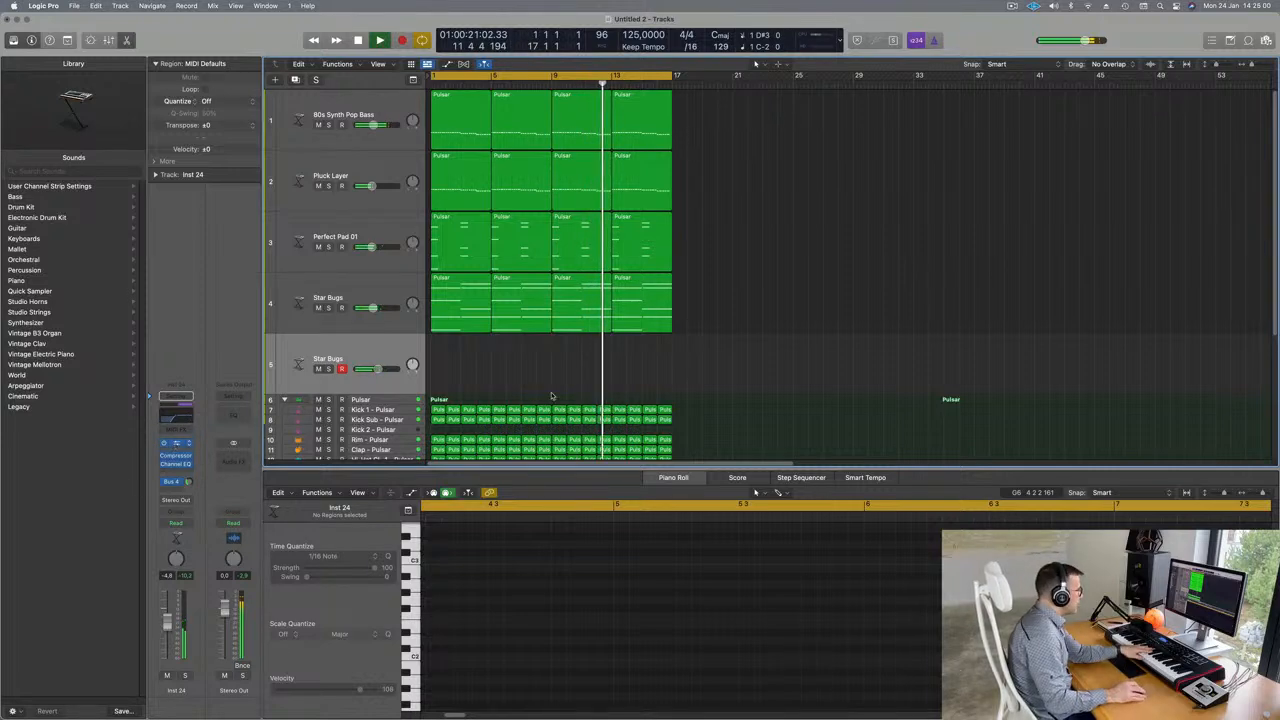
- Set the Alchemy arpeggiator mode to Off on the duplicated Star Bugs track
{"action": "left_click", "coordinate": [176, 444]}
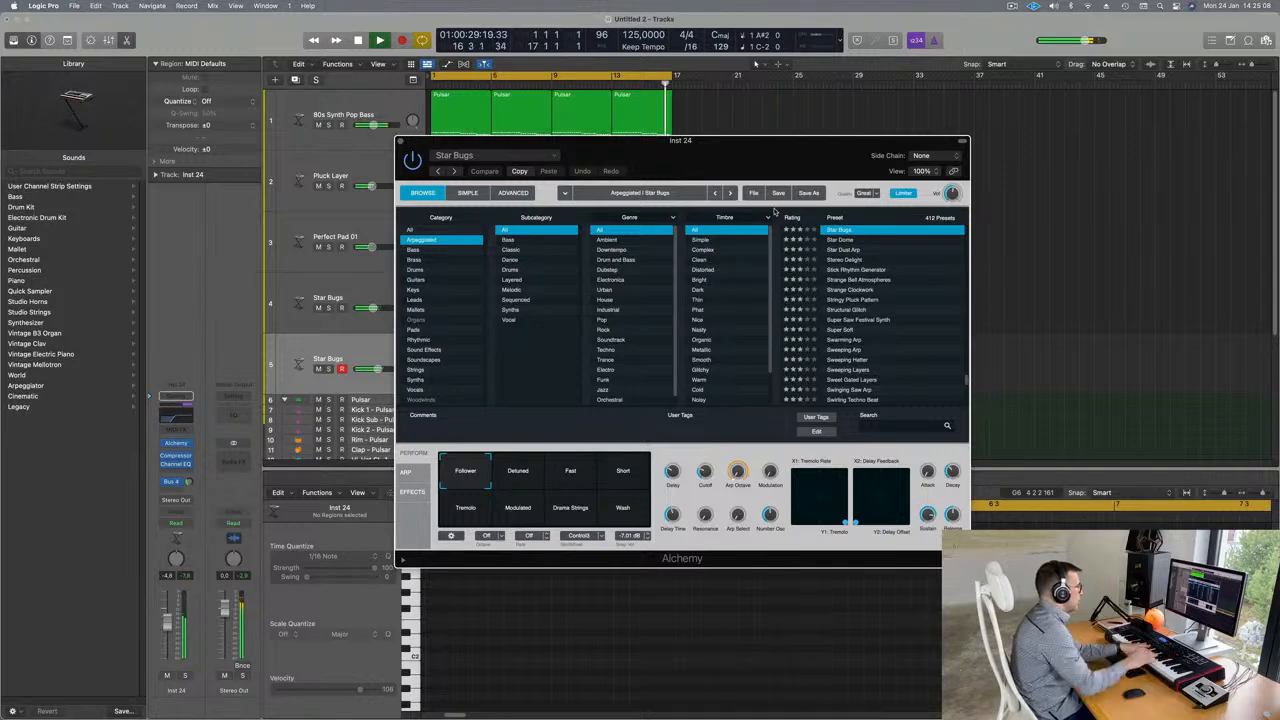
{"action": "left_click", "coordinate": [409, 472]}
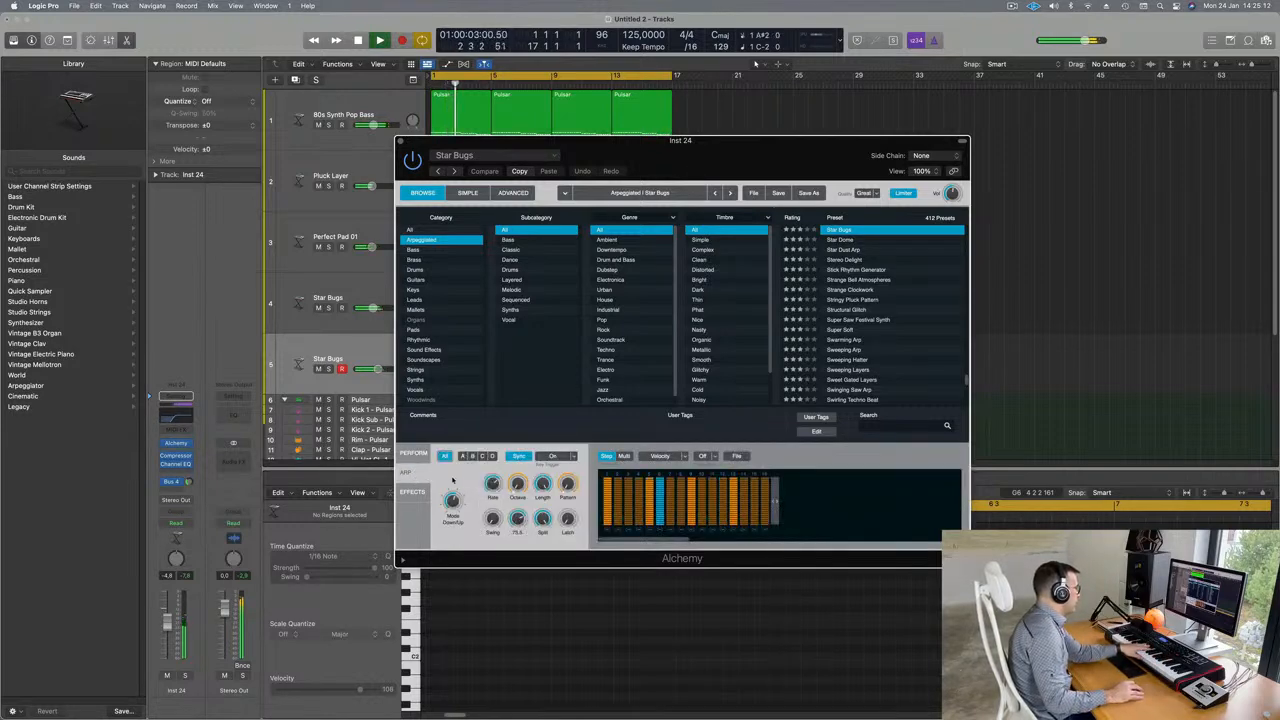
{"action": "left_click_drag", "start_coordinate": [453, 503], "coordinate": [486, 597]}
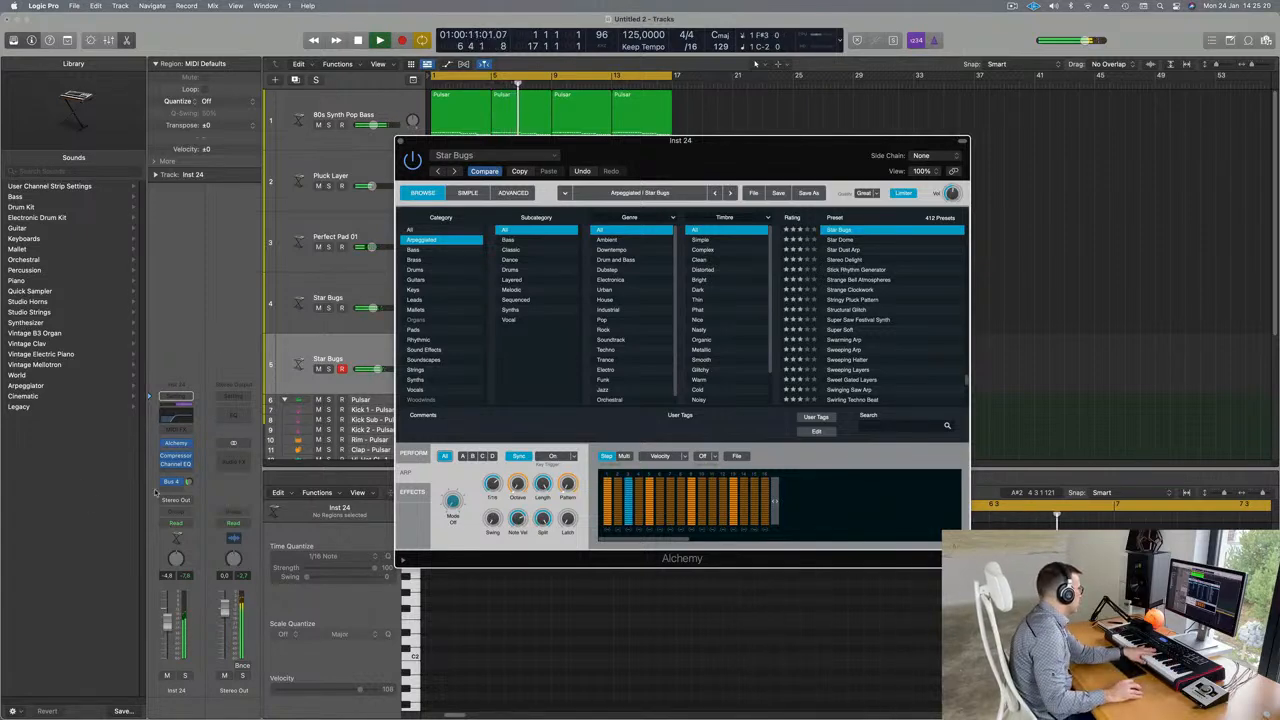
- Increase the duplicated track's Bus 4 send and raise its volume to about -2.2 dB
{"action": "left_click_drag", "start_coordinate": [189, 484], "coordinate": [189, 478]}
{"action": "left_click", "coordinate": [188, 485]}
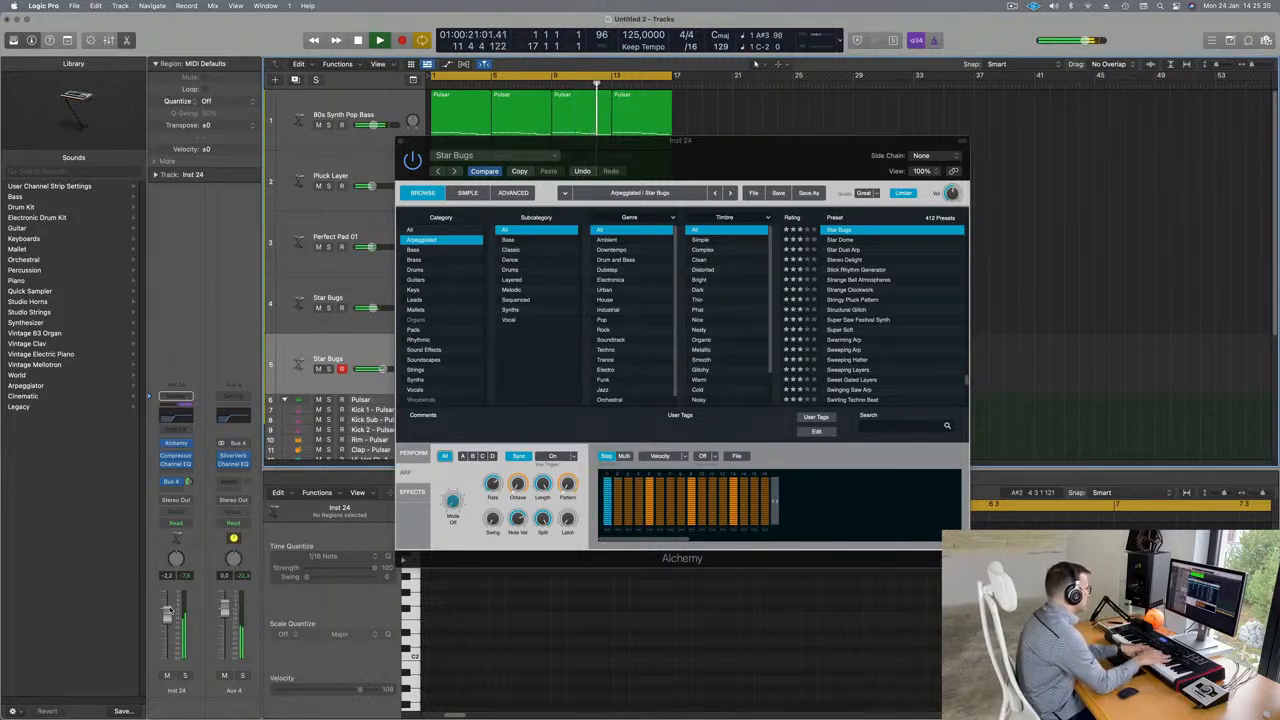
- Boost the high shelf in the duplicated track's Channel EQ by about 6.4 dB at 5200 Hz
{"action": "left_click", "coordinate": [193, 409]}
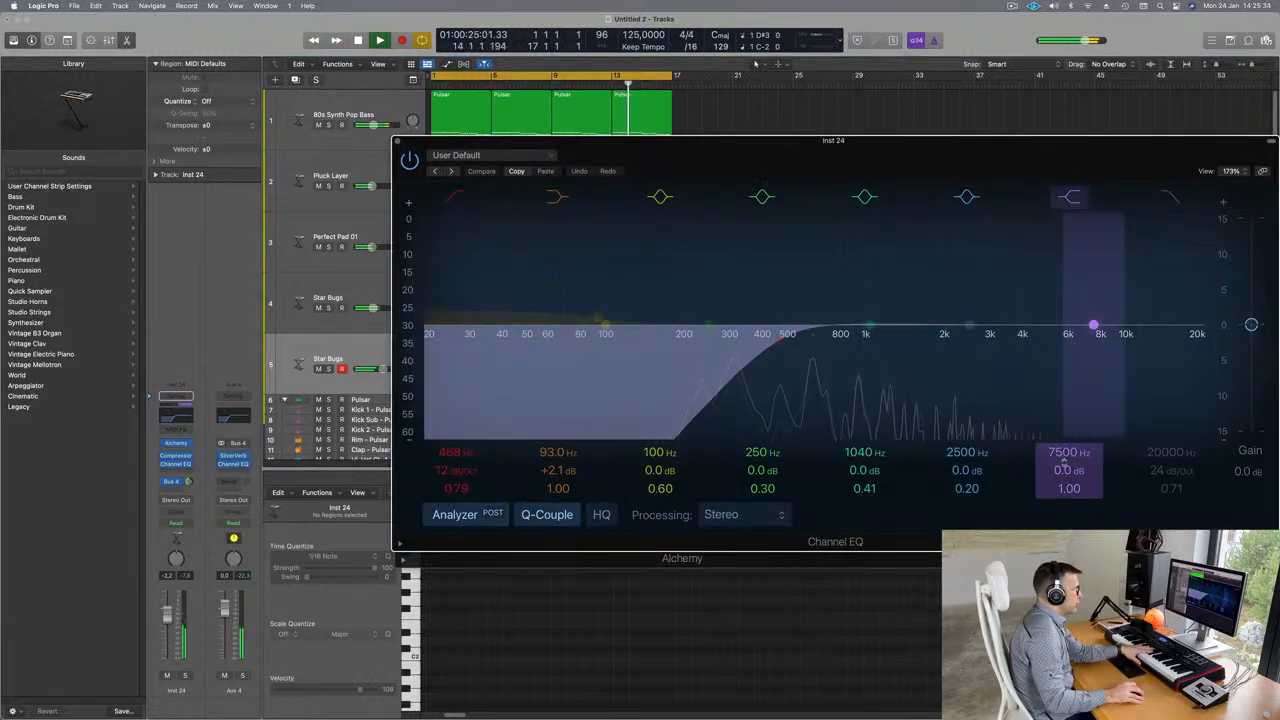
{"action": "left_click_drag", "start_coordinate": [1093, 325], "coordinate": [1093, 298]}
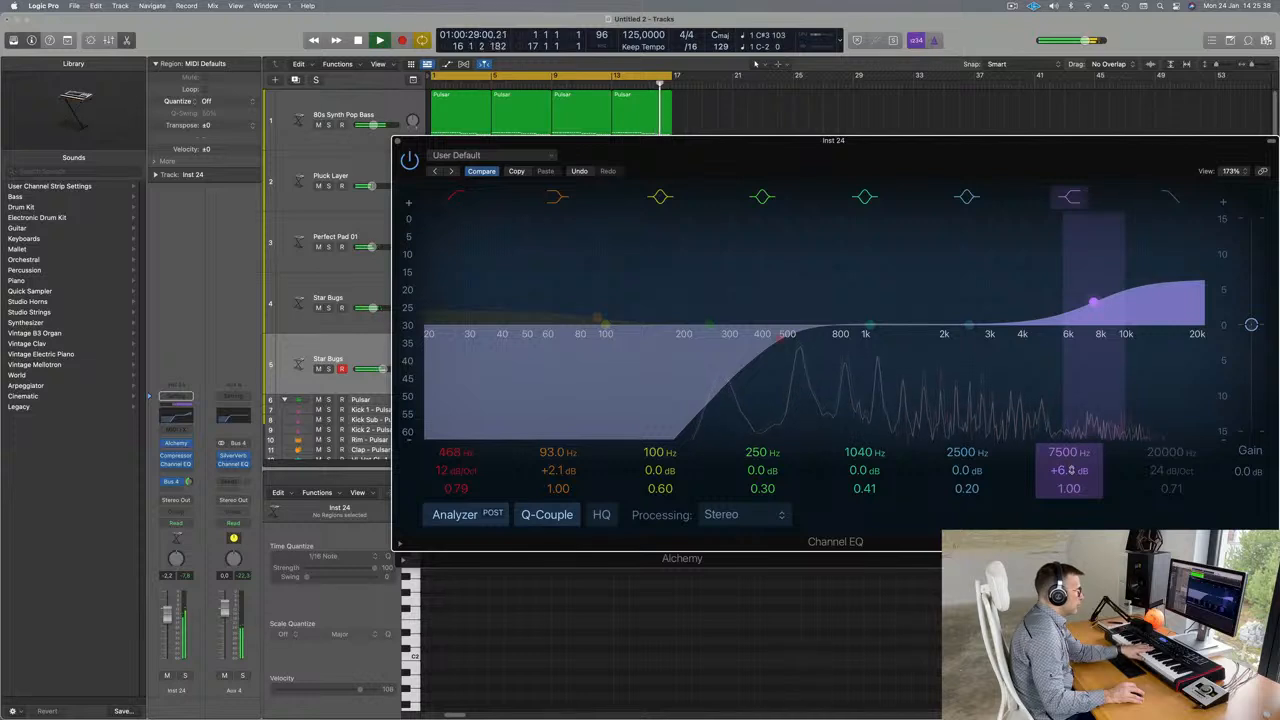
{"action": "left_click_drag", "start_coordinate": [1072, 456], "coordinate": [1072, 475]}
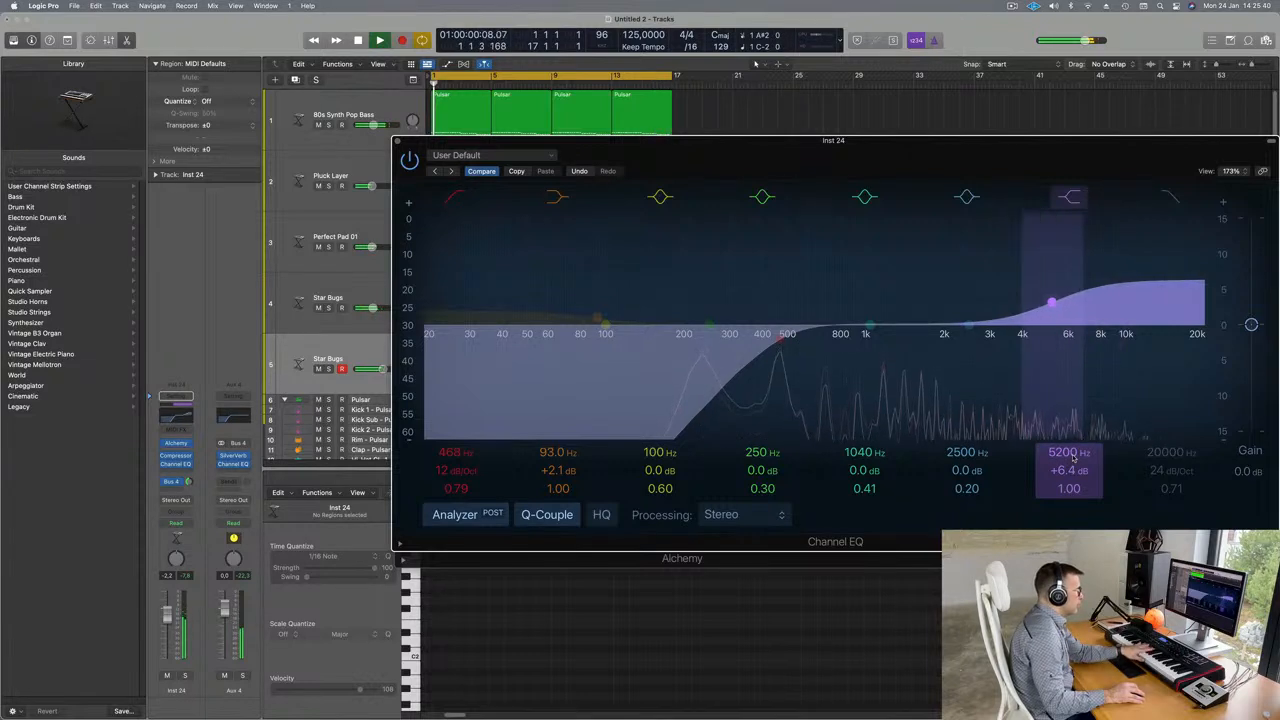
- Set the low cut in the duplicated Star Bugs track's Channel EQ to about 260 Hz and record a short part
{"action": "left_click_drag", "start_coordinate": [733, 344], "coordinate": [716, 346]}
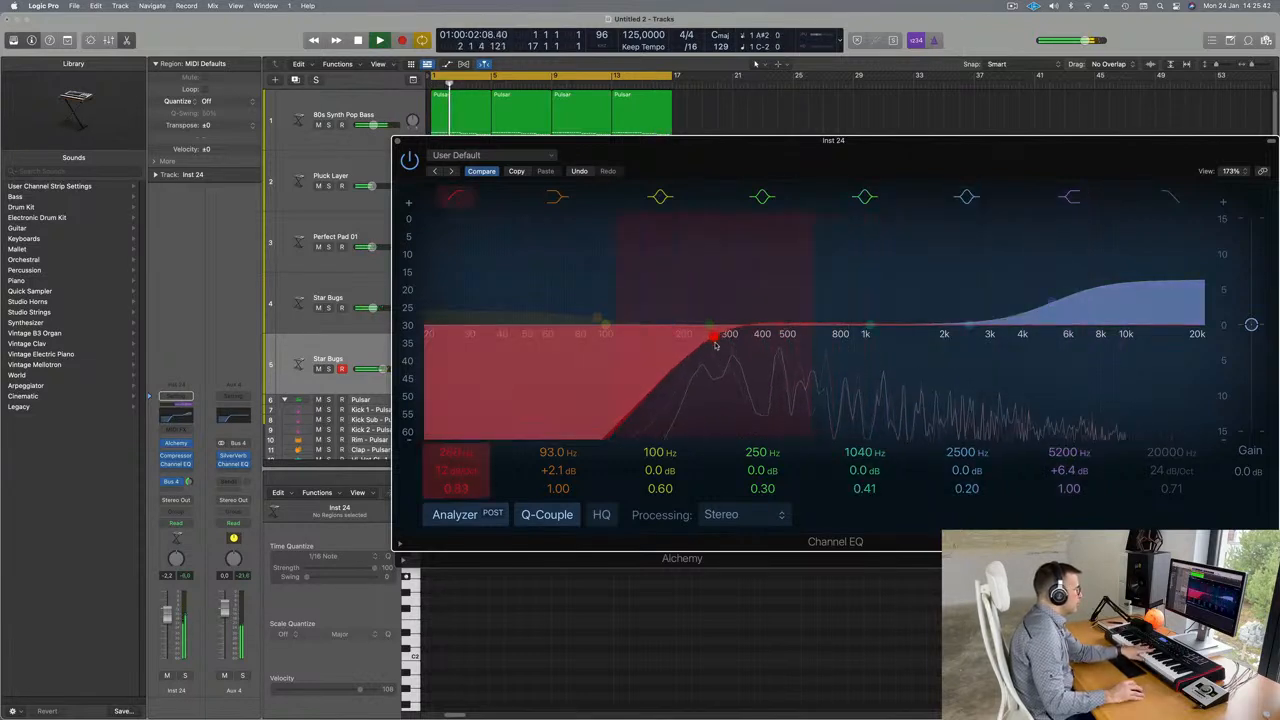
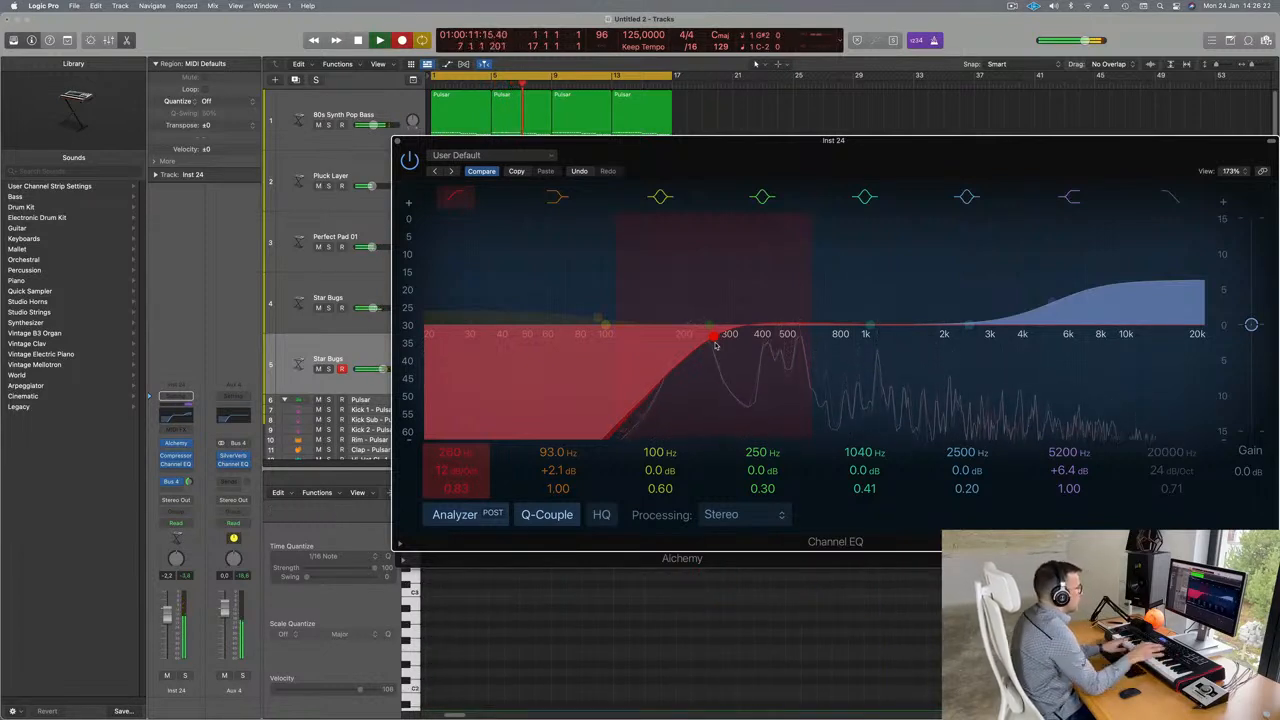
{"action": "key", "text": "space"}
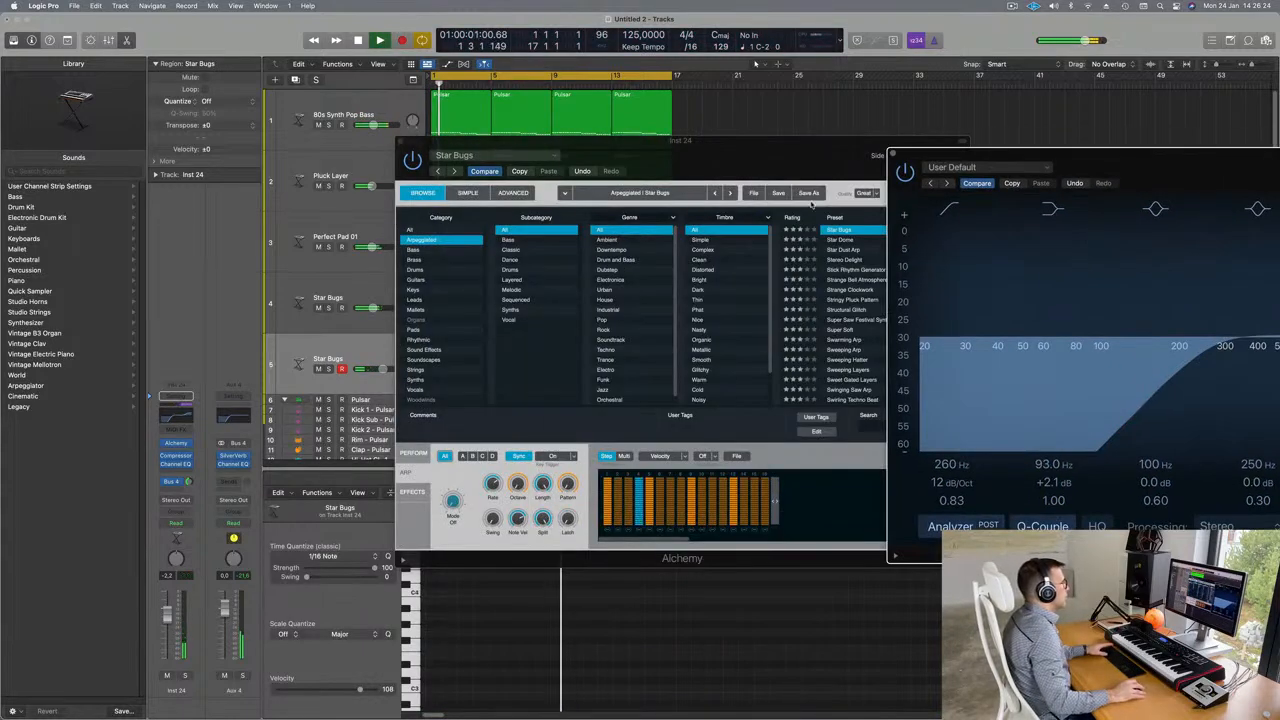
- Move the recorded Star Bugs region on the duplicated track to the start at bar 1
{"action": "left_click_drag", "start_coordinate": [652, 143], "coordinate": [647, 446]}
{"action": "left_click_drag", "start_coordinate": [498, 345], "coordinate": [443, 344]}
{"action": "key", "text": "space"}
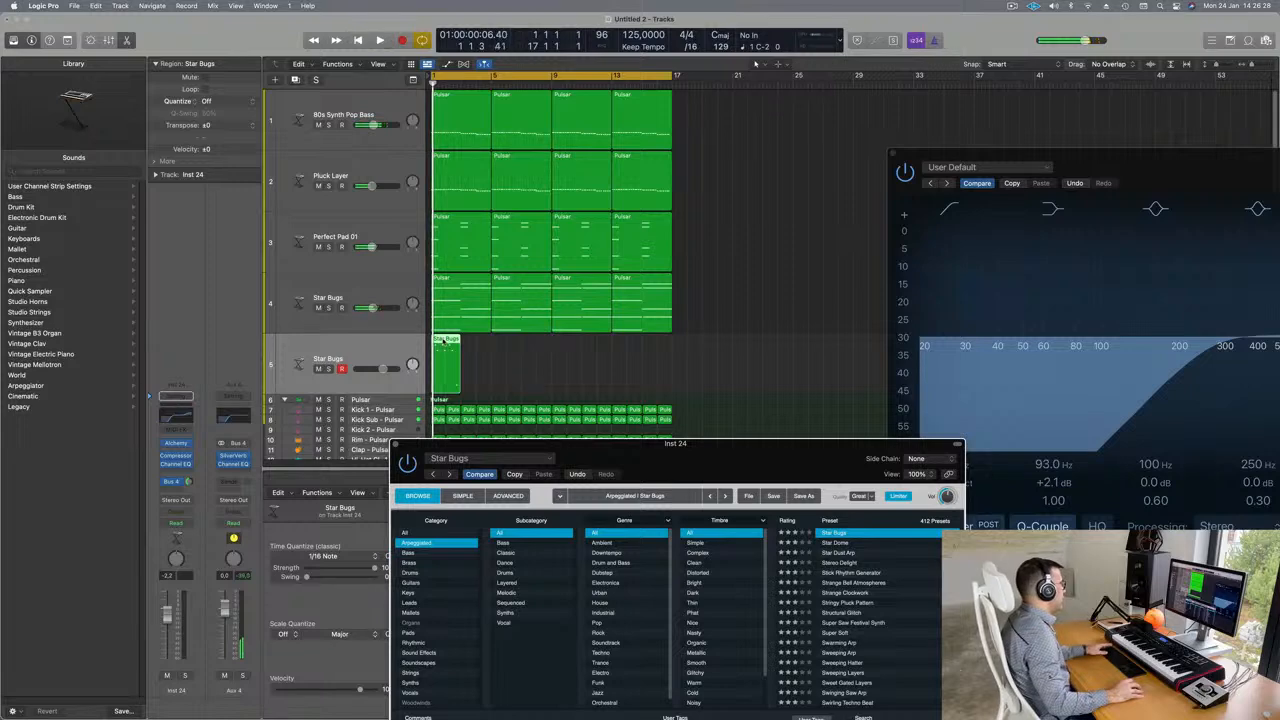
- Open the recorded Star Bugs region in the Piano Roll, select all its notes and play them back
{"action": "key", "text": "e"}
{"action": "key", "text": "e"}
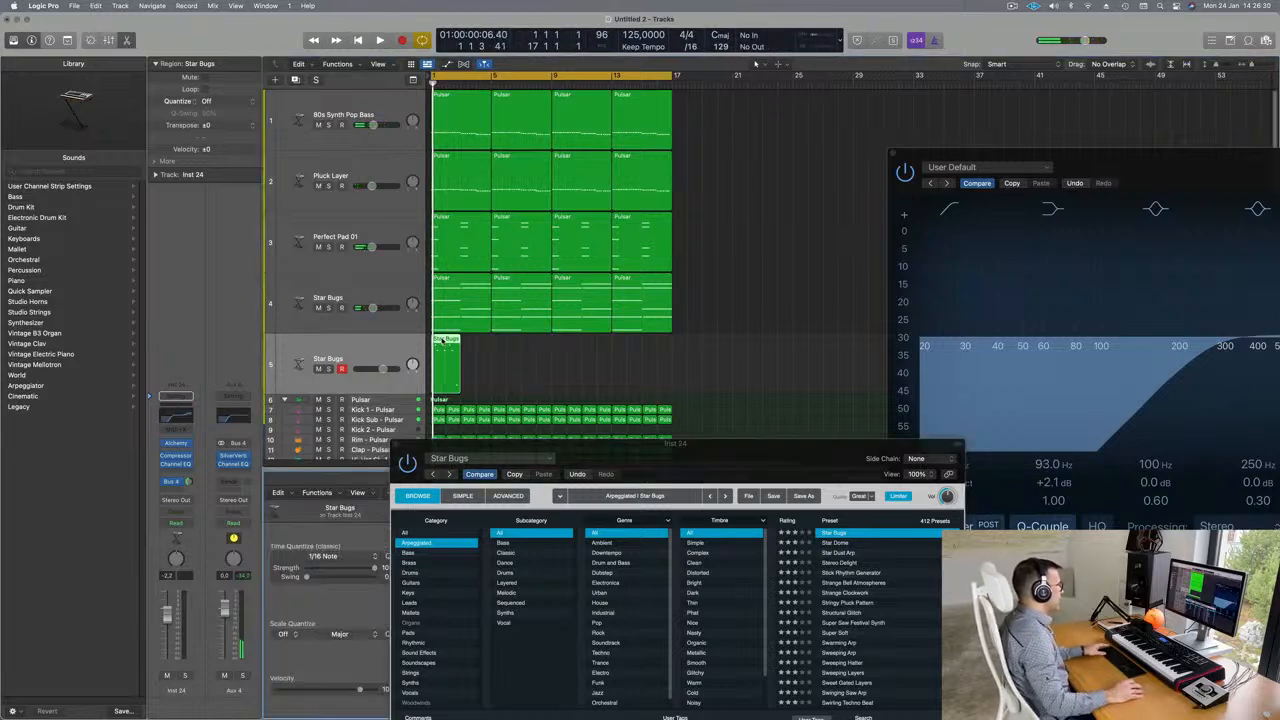
{"action": "left_click_drag", "start_coordinate": [590, 470], "coordinate": [1180, 207]}
{"action": "left_click", "coordinate": [610, 667]}
{"action": "key", "text": "super+a"}
{"action": "key", "text": "space"}
{"action": "scroll", "coordinate": [600, 653], "scroll_direction": "down", "scroll_amount": 4}
{"action": "scroll", "coordinate": [560, 657], "scroll_direction": "up", "scroll_amount": 3}
{"action": "scroll", "coordinate": [620, 663], "scroll_direction": "down", "scroll_amount": 3}
{"action": "key", "text": "space"}
- Delete the last two notes of the two-bar Star Bugs region and return playback to the start
{"action": "left_click_drag", "start_coordinate": [678, 659], "coordinate": [700, 549]}
{"action": "key", "text": "space"}
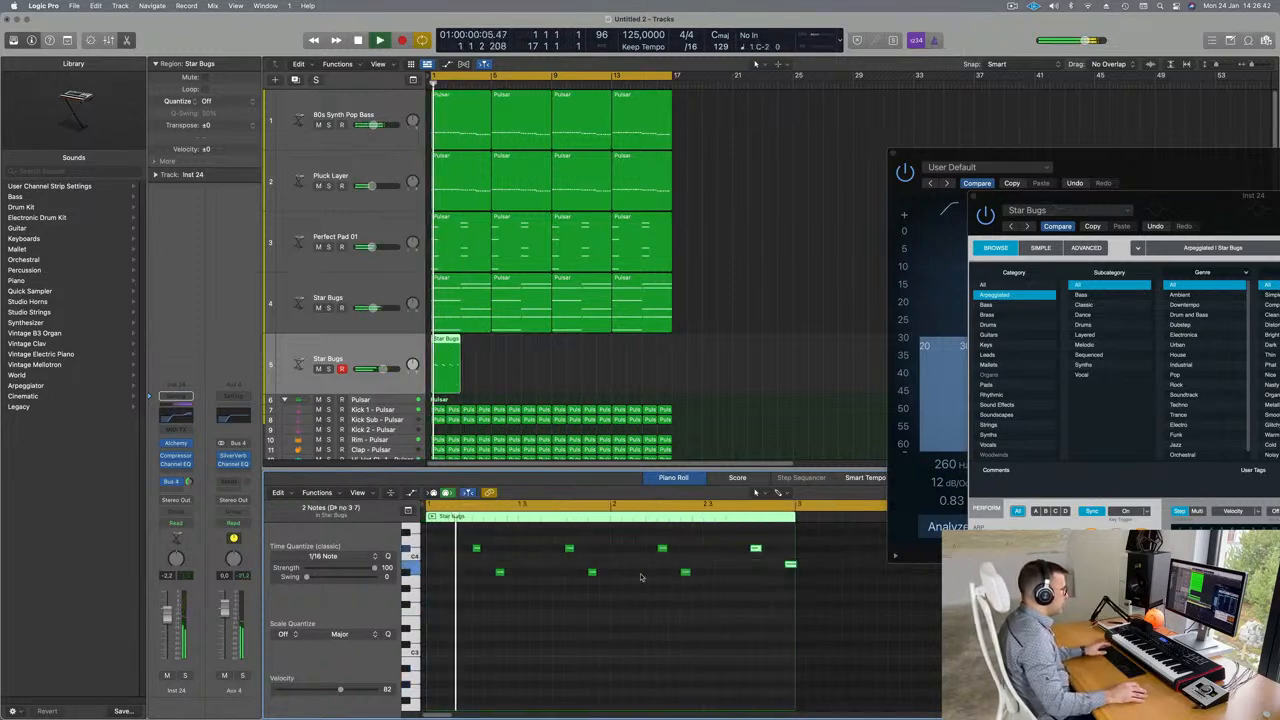
{"action": "scroll", "coordinate": [732, 601], "scroll_direction": "down", "scroll_amount": 2}
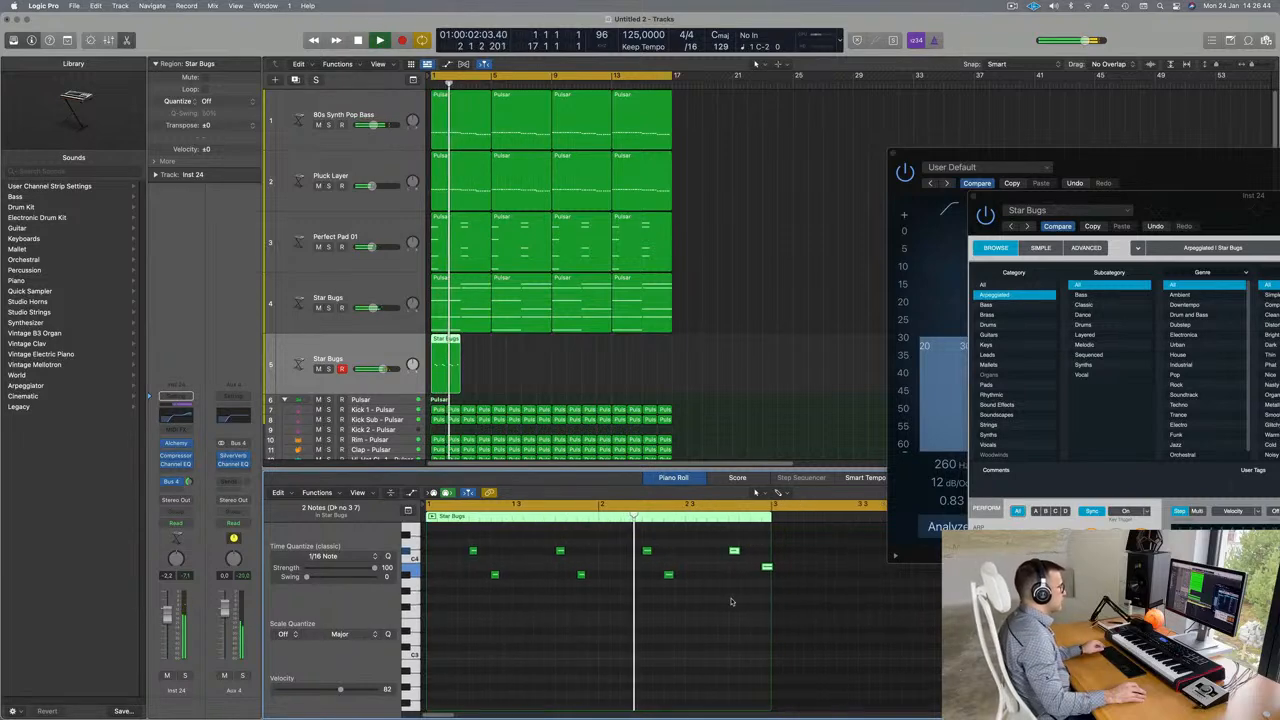
{"action": "scroll", "coordinate": [734, 560], "scroll_direction": "down", "scroll_amount": 2}
{"action": "left_click_drag", "start_coordinate": [706, 536], "coordinate": [748, 588]}
{"action": "key", "text": "Delete"}
{"action": "key", "text": "Return"}
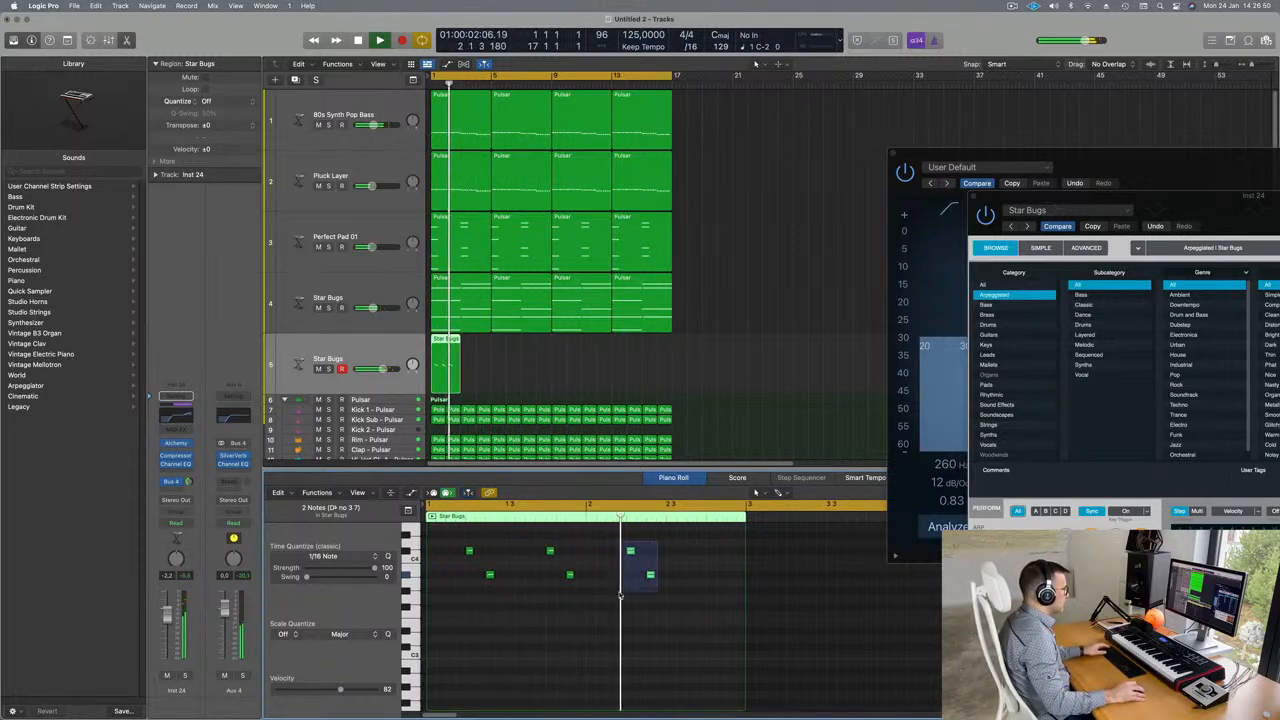
- Copy the preceding note pair to the end of the region and lower its first note to match the lower notes
{"action": "left_click_drag", "start_coordinate": [630, 551], "coordinate": [710, 557]}
{"action": "left_click", "coordinate": [710, 554]}
{"action": "key", "text": "alt+Down"}
{"action": "key", "text": "alt+Down"}
{"action": "key", "text": "alt+Down"}
{"action": "key", "text": "alt+Down"}
- Raise the last note of the Star Bugs region by five semitones
{"action": "left_click", "coordinate": [730, 575]}
{"action": "key", "text": "alt+Up"}
{"action": "key", "text": "alt+Up"}
{"action": "key", "text": "alt+Up"}
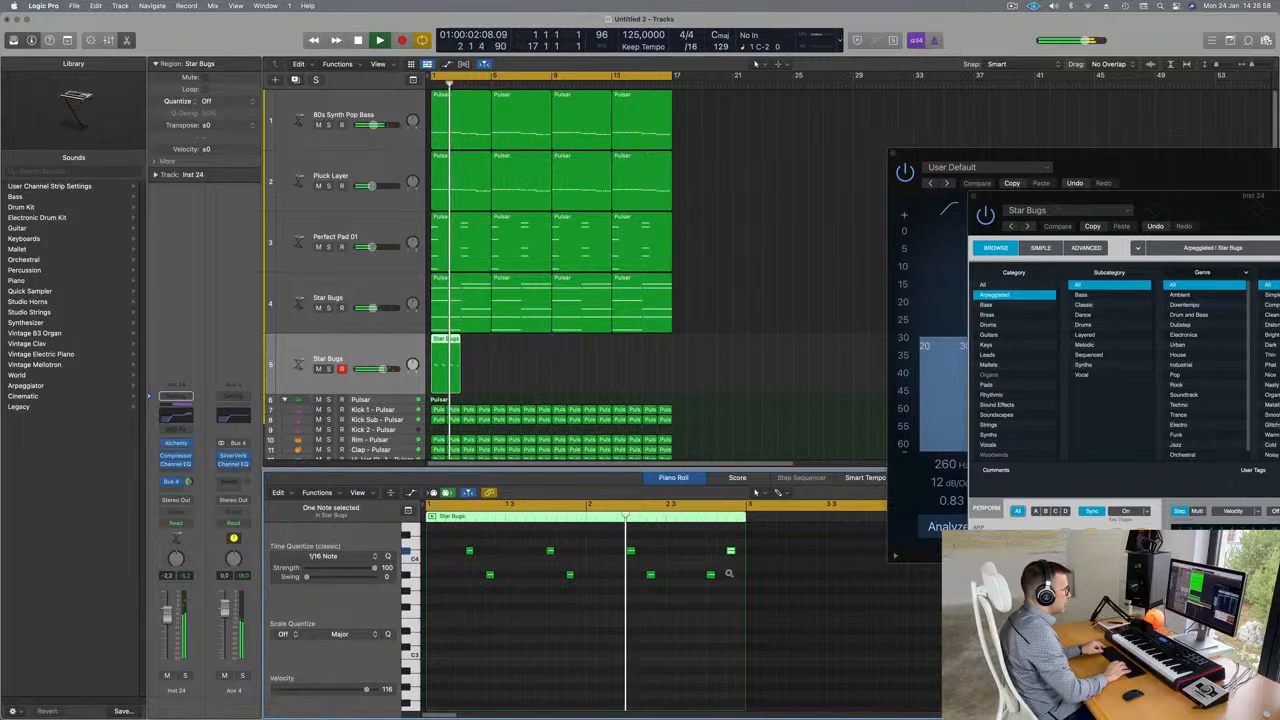
{"action": "key", "text": "alt+Up"}
{"action": "key", "text": "alt+Up"}
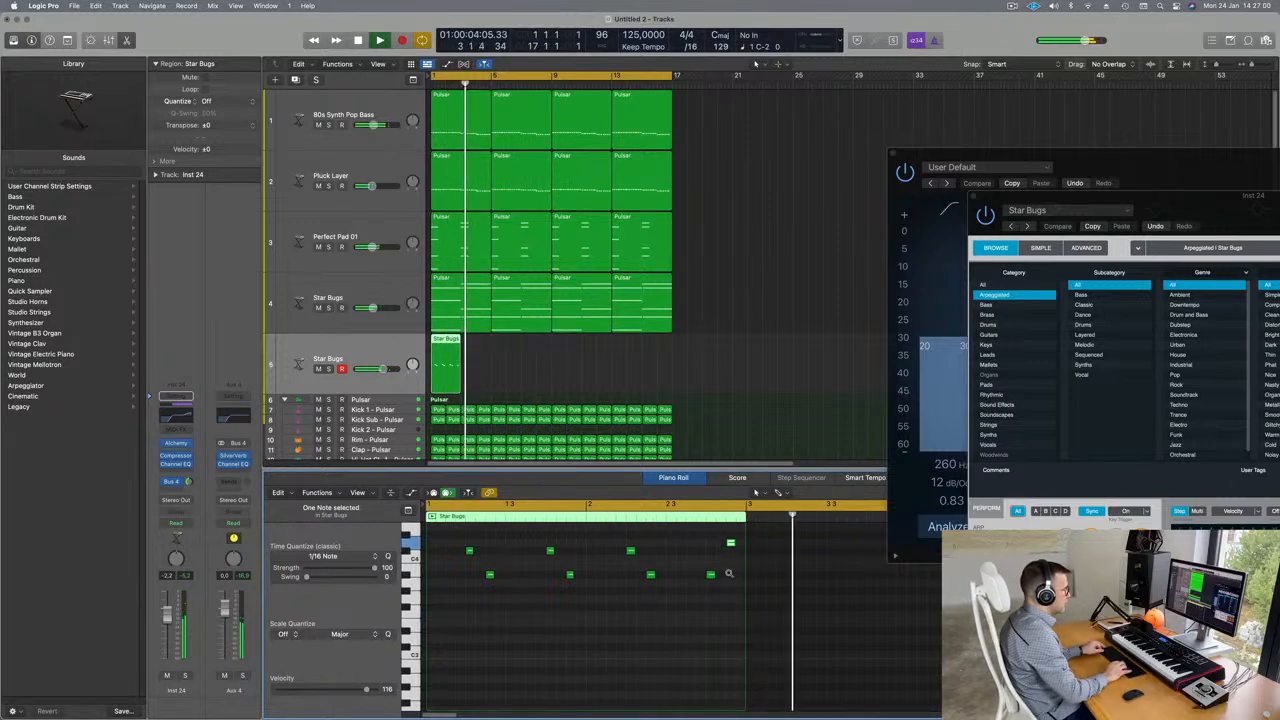
- Repeat the two-bar Star Bugs region seven times so the part fills the track up to bar 17
{"action": "left_click_drag", "start_coordinate": [1190, 197], "coordinate": [882, 92]}
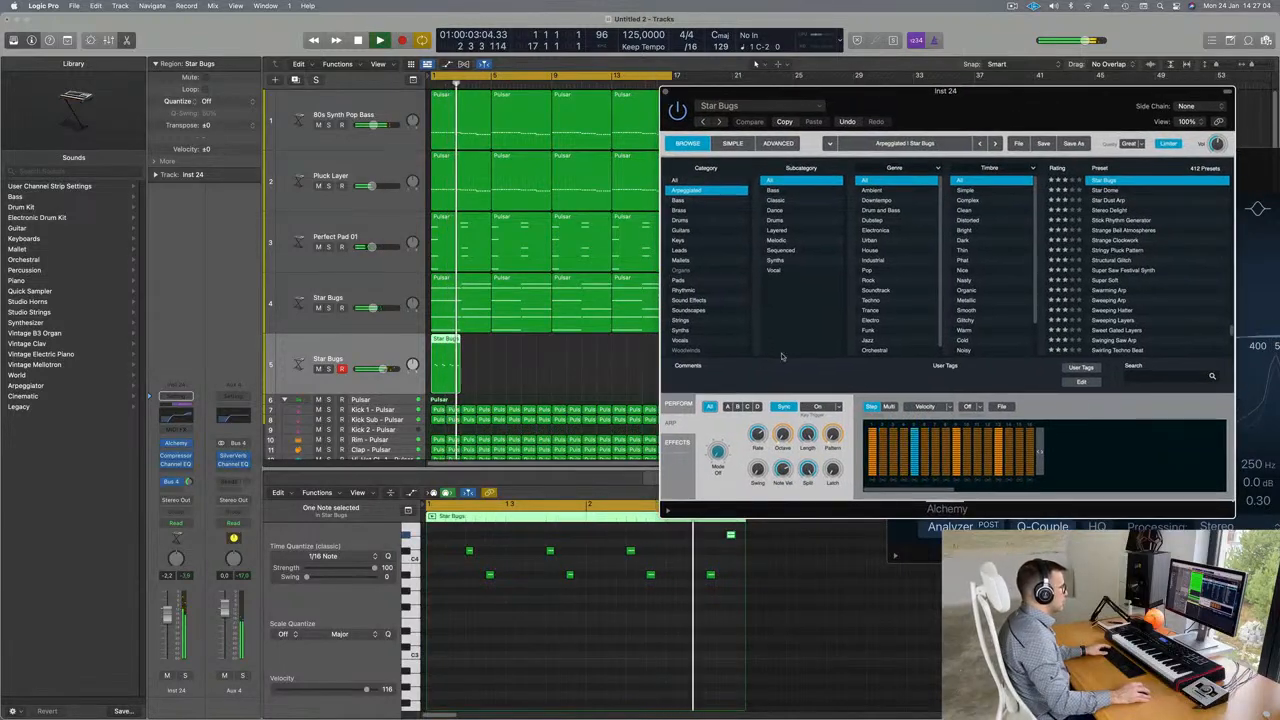
{"action": "key", "text": "space"}
{"action": "key", "text": "space"}
{"action": "left_click_drag", "start_coordinate": [549, 375], "coordinate": [418, 381]}
{"action": "key", "text": "space"}
{"action": "key", "text": "space"}
{"action": "key", "text": "super+r"}
{"action": "key", "text": "super+r"}
{"action": "key", "text": "super+r"}
{"action": "key", "text": "super+r"}
{"action": "key", "text": "super+r"}
{"action": "key", "text": "super+r"}
{"action": "key", "text": "super+r"}
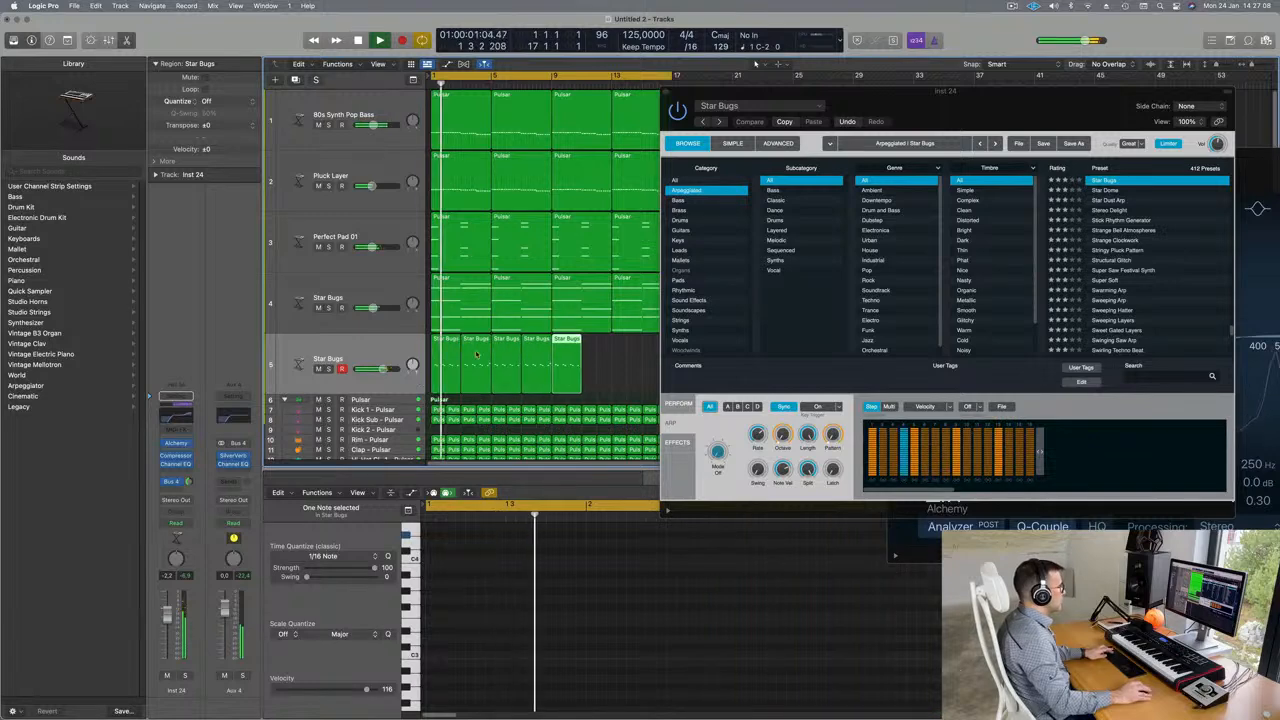
- Play the arrangement from the start and listen to how the repeated Star Bugs part sits with the other tracks
{"action": "left_click_drag", "start_coordinate": [927, 104], "coordinate": [1136, 154]}
{"action": "key", "text": "space"}
{"action": "key", "text": "space"}
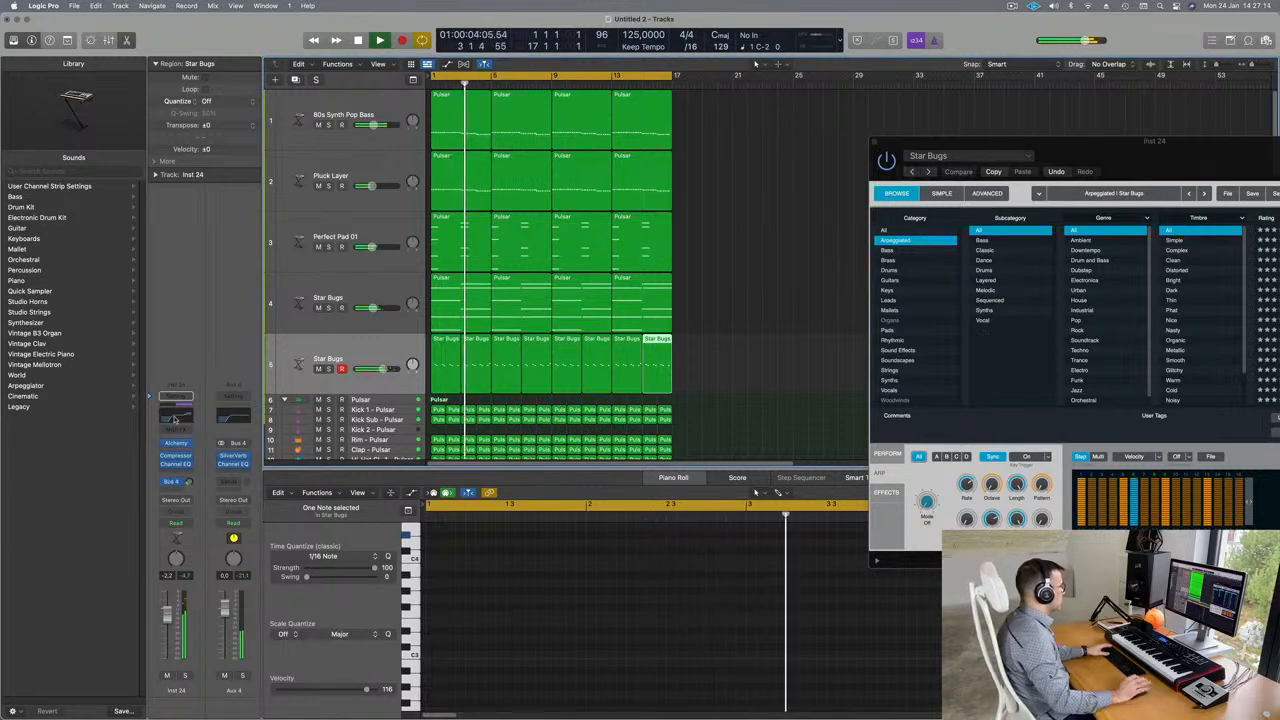
{"action": "left_click_drag", "start_coordinate": [1163, 154], "coordinate": [826, 132]}
{"action": "key", "text": "space"}
{"action": "key", "text": "space"}
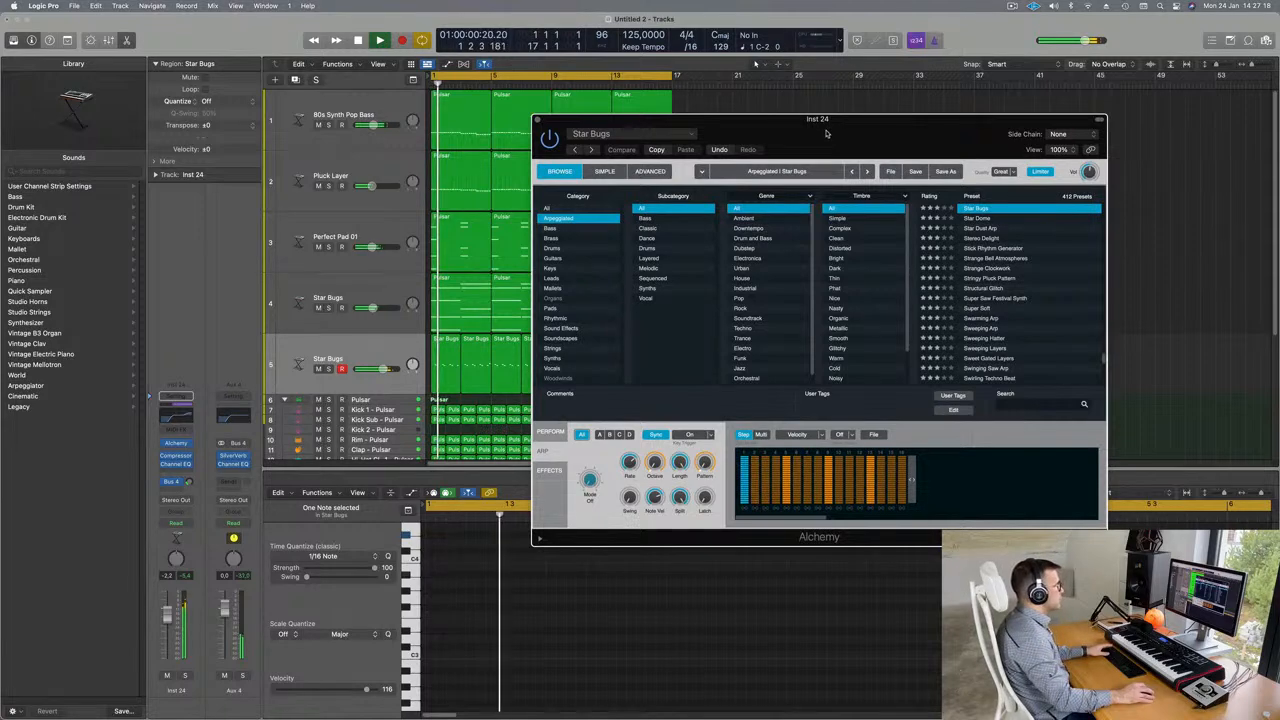
{"action": "key", "text": "space"}
{"action": "key", "text": "space"}
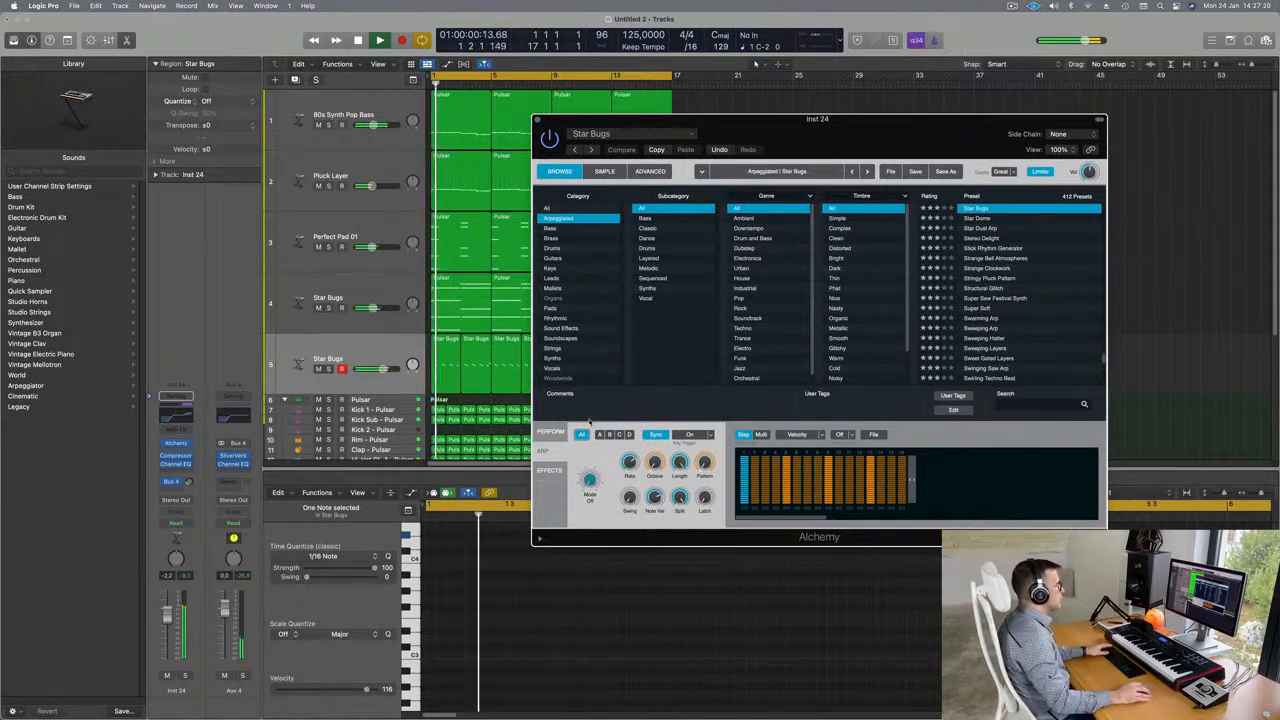
{"action": "left_click", "coordinate": [188, 482]}
{"action": "key", "text": "space"}
{"action": "key", "text": "space"}
{"action": "key", "text": "space"}
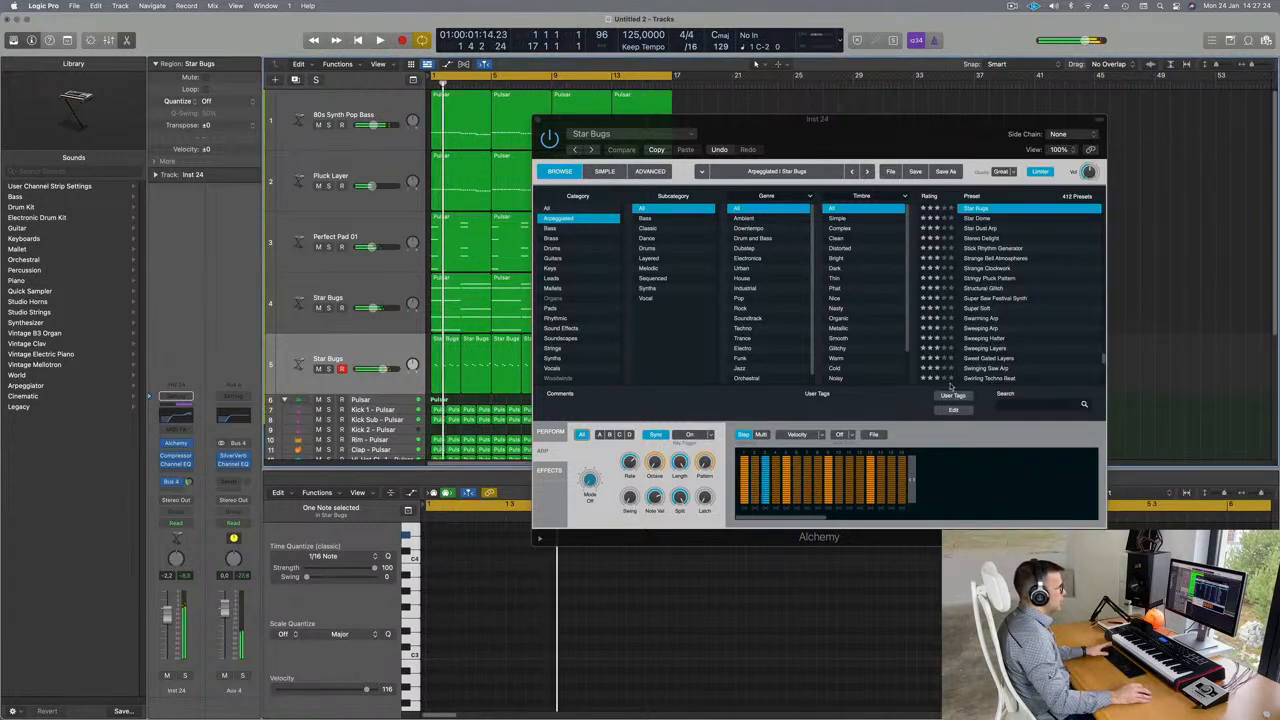
- In the track's Channel EQ, reduce the 5200 Hz high shelf to about +0.4 dB and raise the low cut to about 800 Hz
{"action": "left_click", "coordinate": [183, 417]}
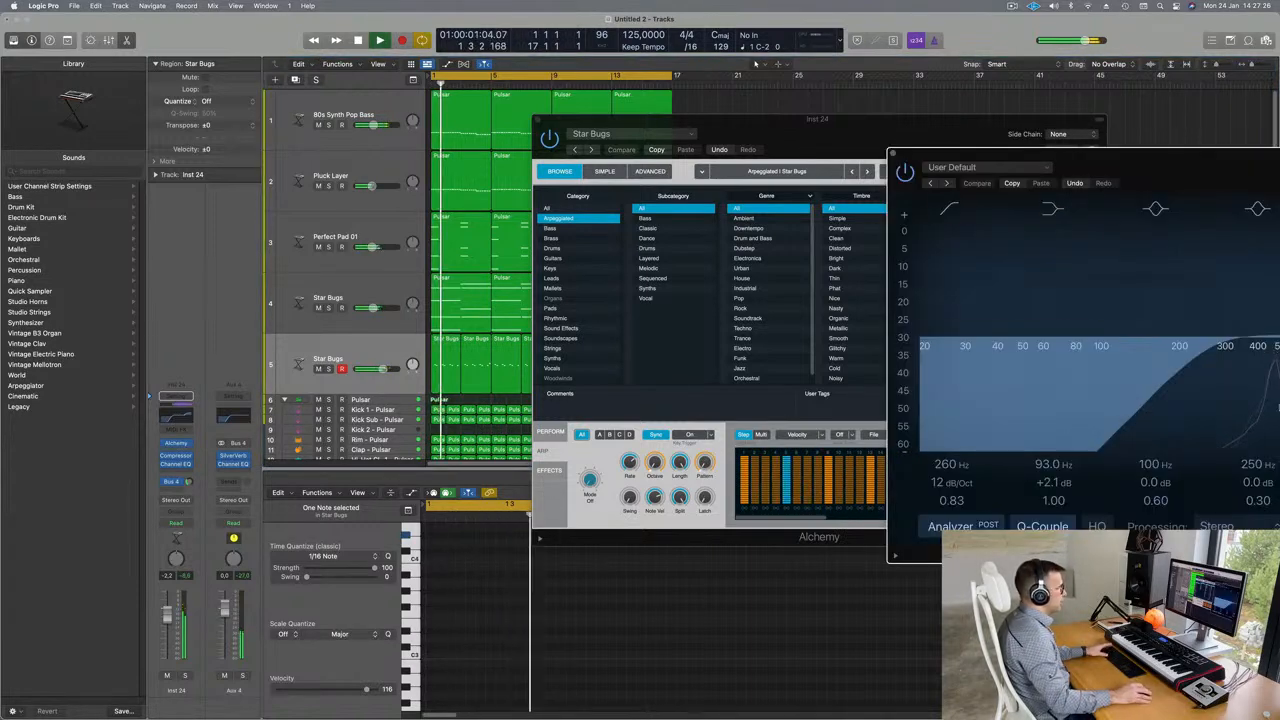
{"action": "left_click_drag", "start_coordinate": [1216, 157], "coordinate": [505, 157]}
{"action": "left_click_drag", "start_coordinate": [838, 305], "coordinate": [839, 325]}
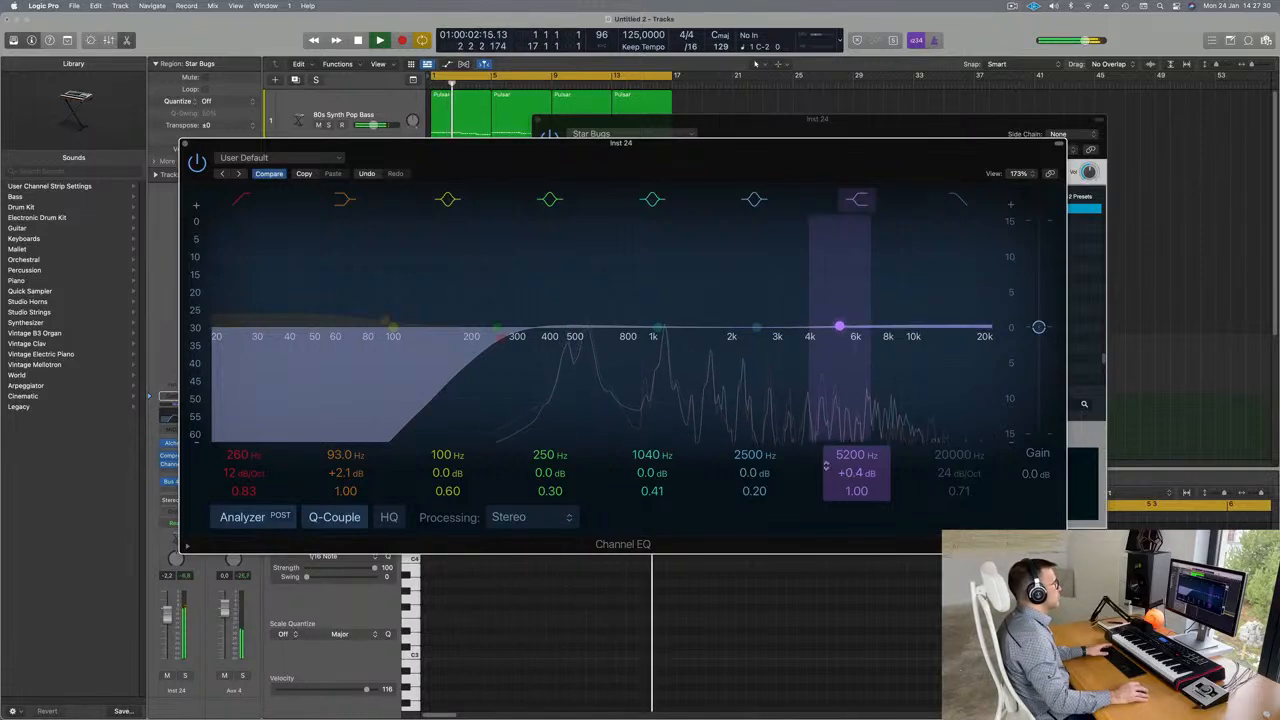
{"action": "left_click_drag", "start_coordinate": [505, 342], "coordinate": [632, 341]}
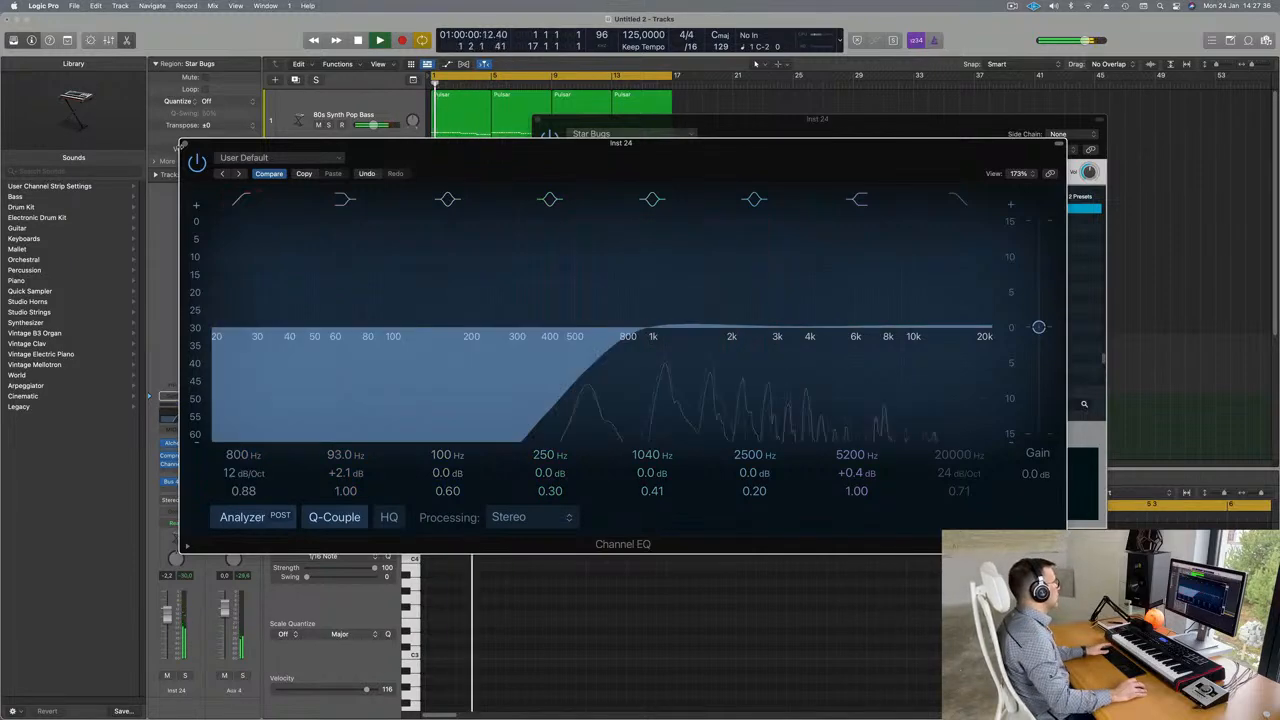
{"action": "left_click", "coordinate": [185, 143]}
- Audition the Star Bugs performance snapshots in Alchemy, from Detuned through Wash, and choose Follower
{"action": "left_click_drag", "start_coordinate": [855, 121], "coordinate": [827, 90]}
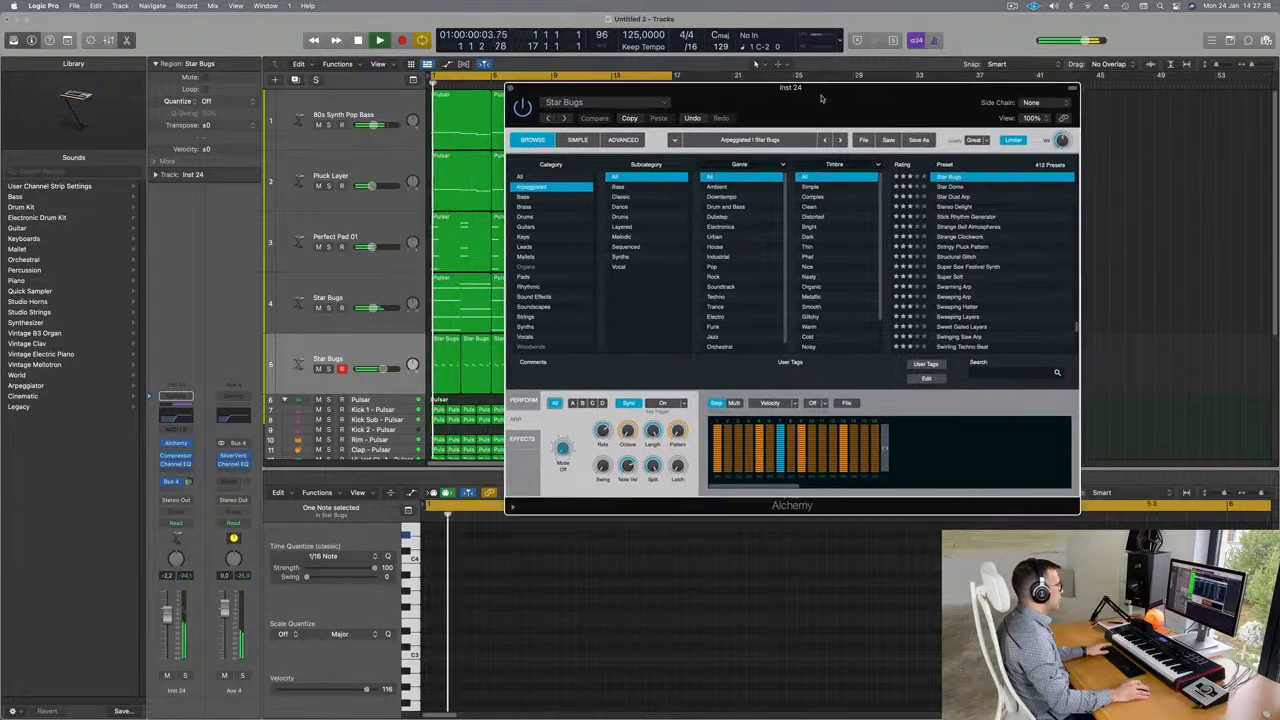
{"action": "left_click", "coordinate": [524, 400]}
{"action": "left_click", "coordinate": [628, 420]}
{"action": "left_click", "coordinate": [680, 420]}
{"action": "left_click", "coordinate": [733, 420]}
{"action": "left_click", "coordinate": [575, 458]}
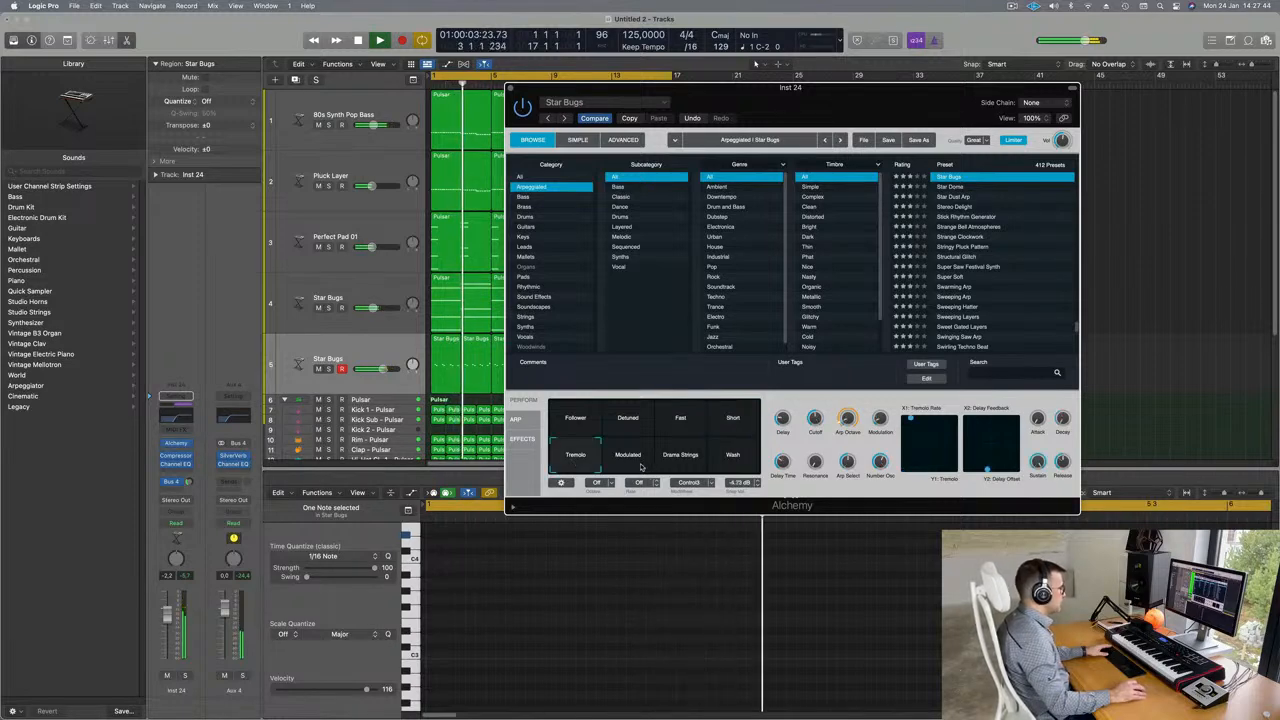
{"action": "left_click", "coordinate": [636, 464]}
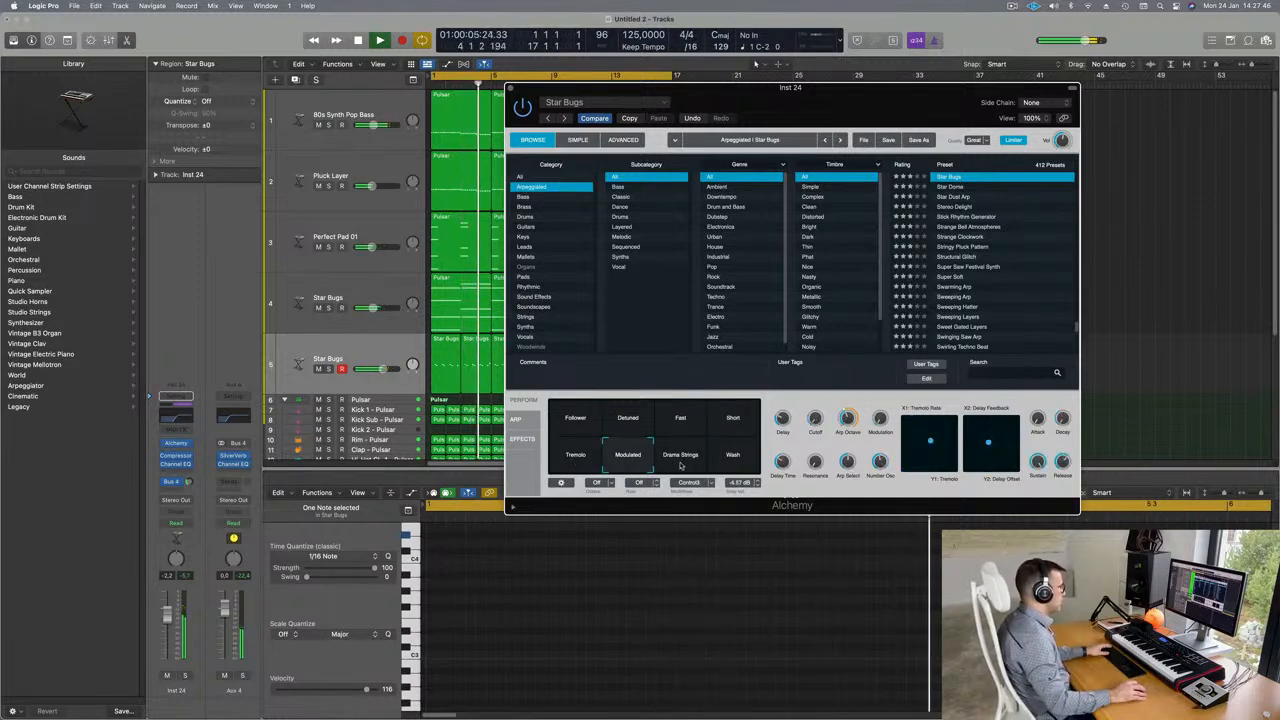
{"action": "left_click", "coordinate": [690, 468]}
{"action": "left_click", "coordinate": [733, 460]}
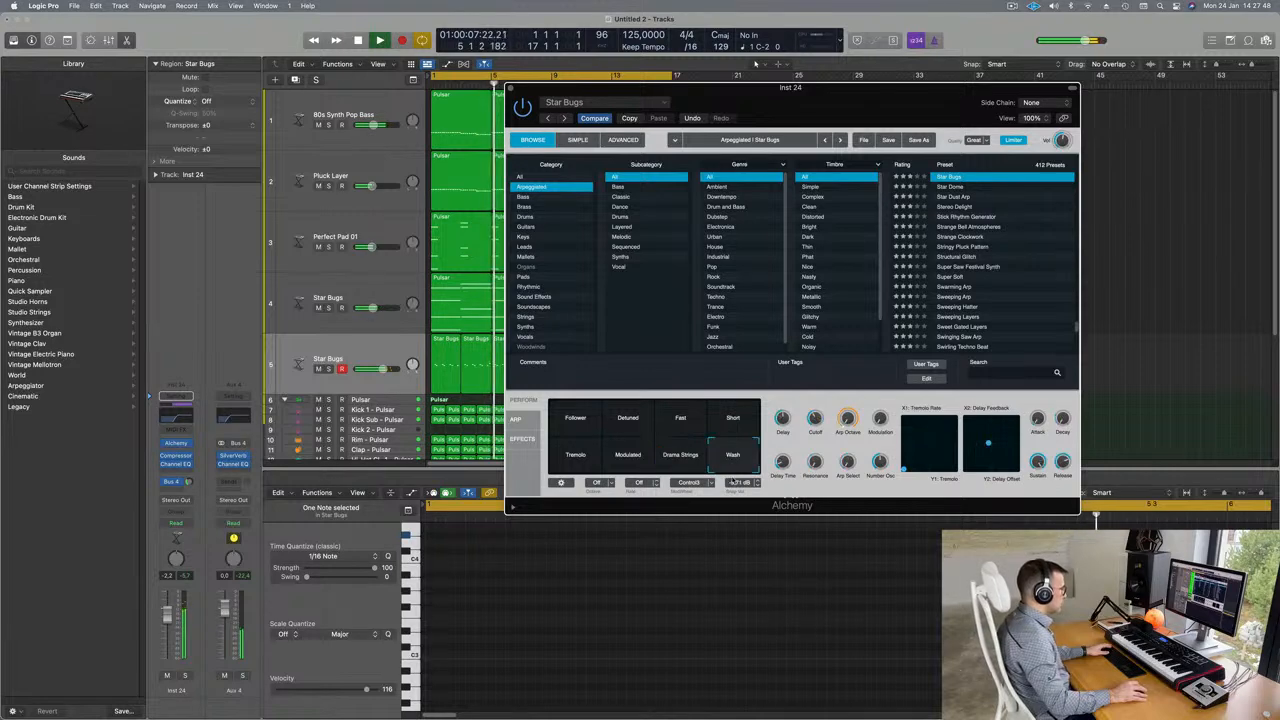
{"action": "left_click", "coordinate": [565, 420]}
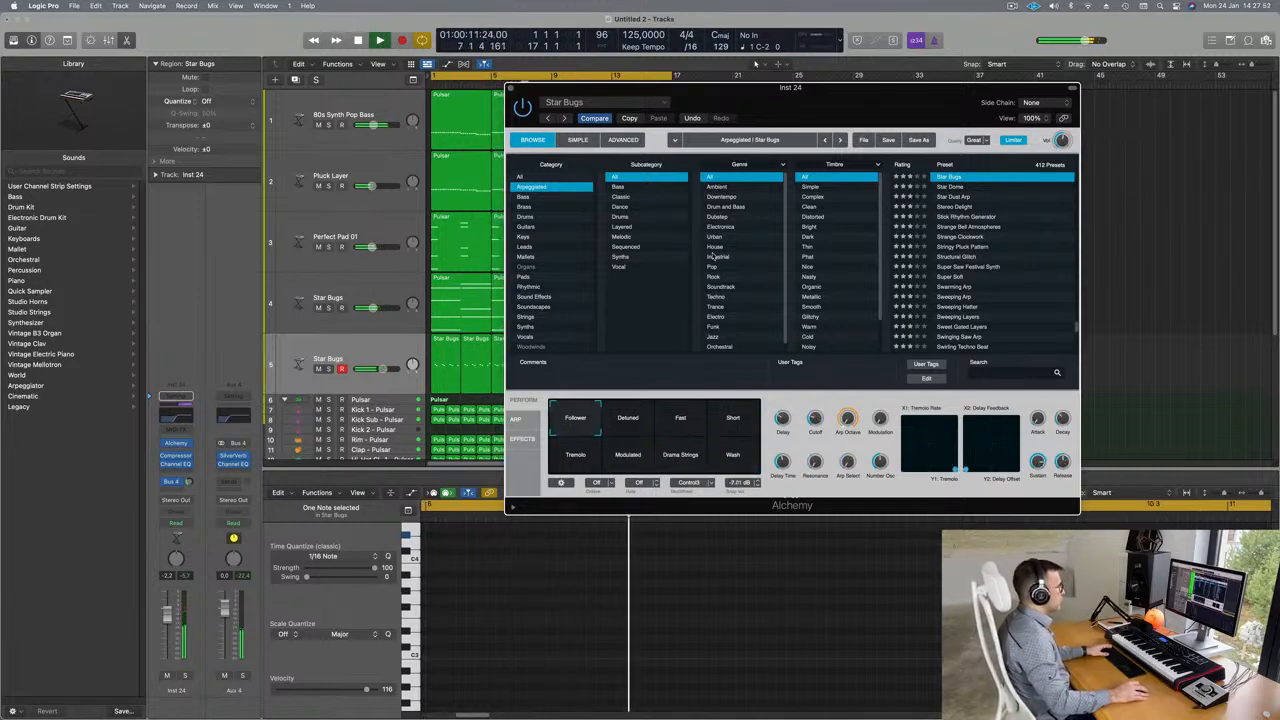
- Lower the track's volume to about -2.5 dB and set Alchemy's Delay control to about 57%
{"action": "left_click_drag", "start_coordinate": [811, 103], "coordinate": [791, 85]}
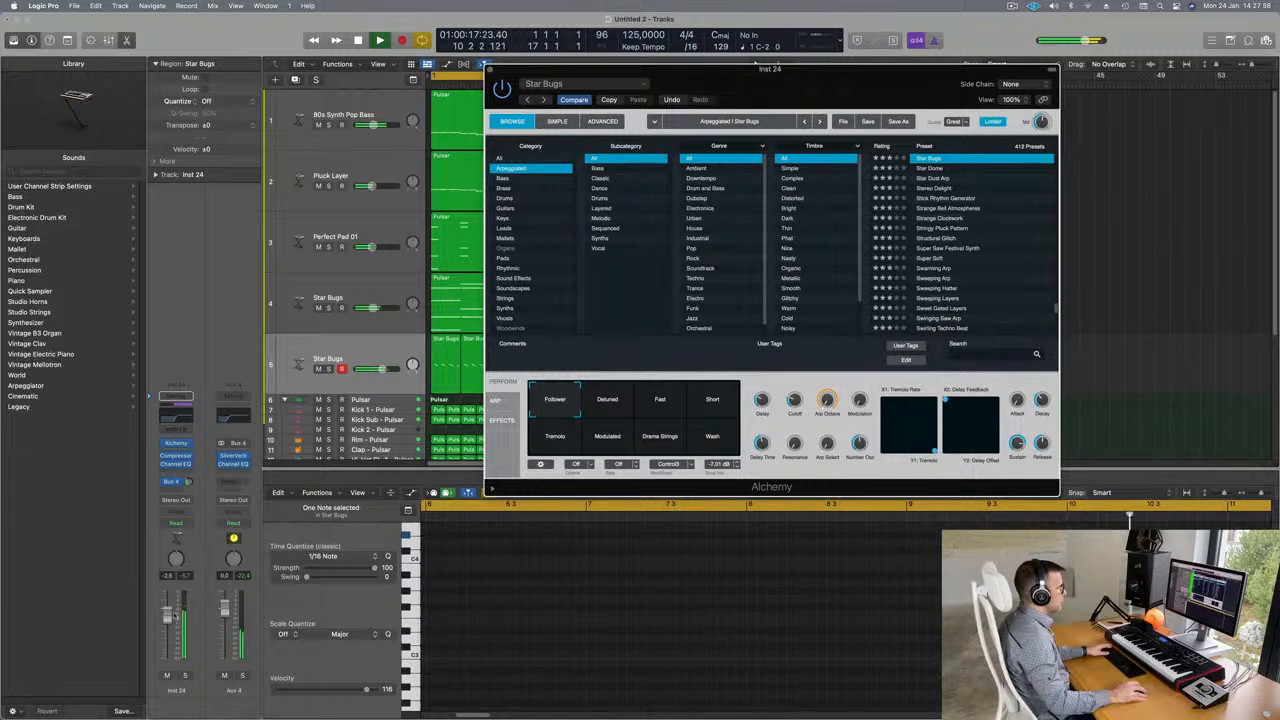
{"action": "left_click", "coordinate": [168, 617]}
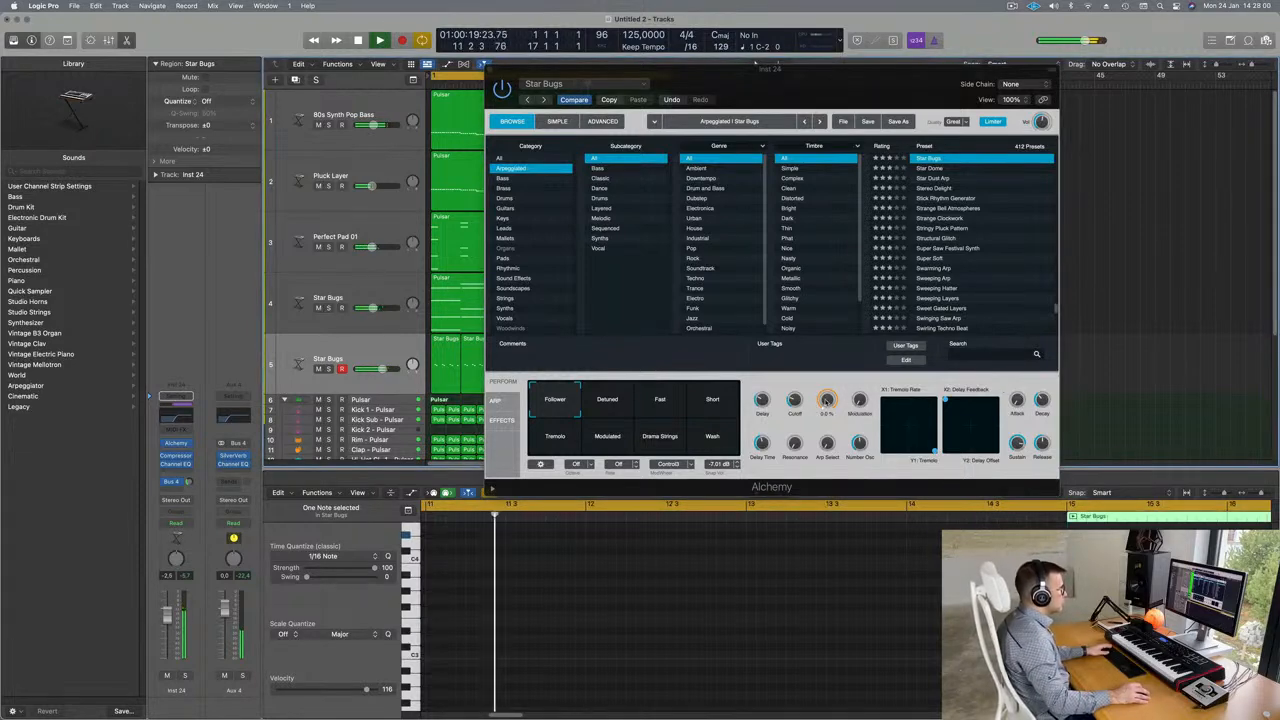
{"action": "left_click", "coordinate": [826, 372]}
{"action": "left_click_drag", "start_coordinate": [826, 372], "coordinate": [778, 407]}
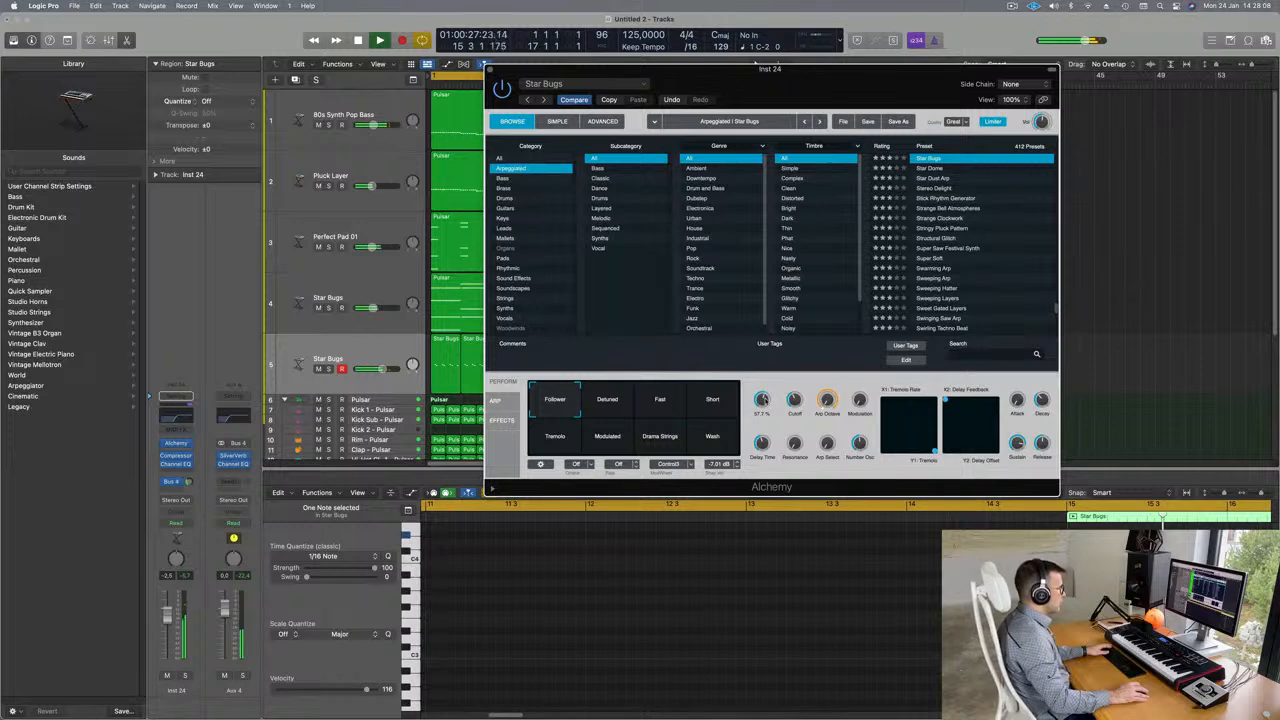
- Move Alchemy's Delay Feedback and Delay Offset pad point to the middle and fine-tune the Delay and Cutoff controls
{"action": "left_click_drag", "start_coordinate": [946, 401], "coordinate": [971, 429]}
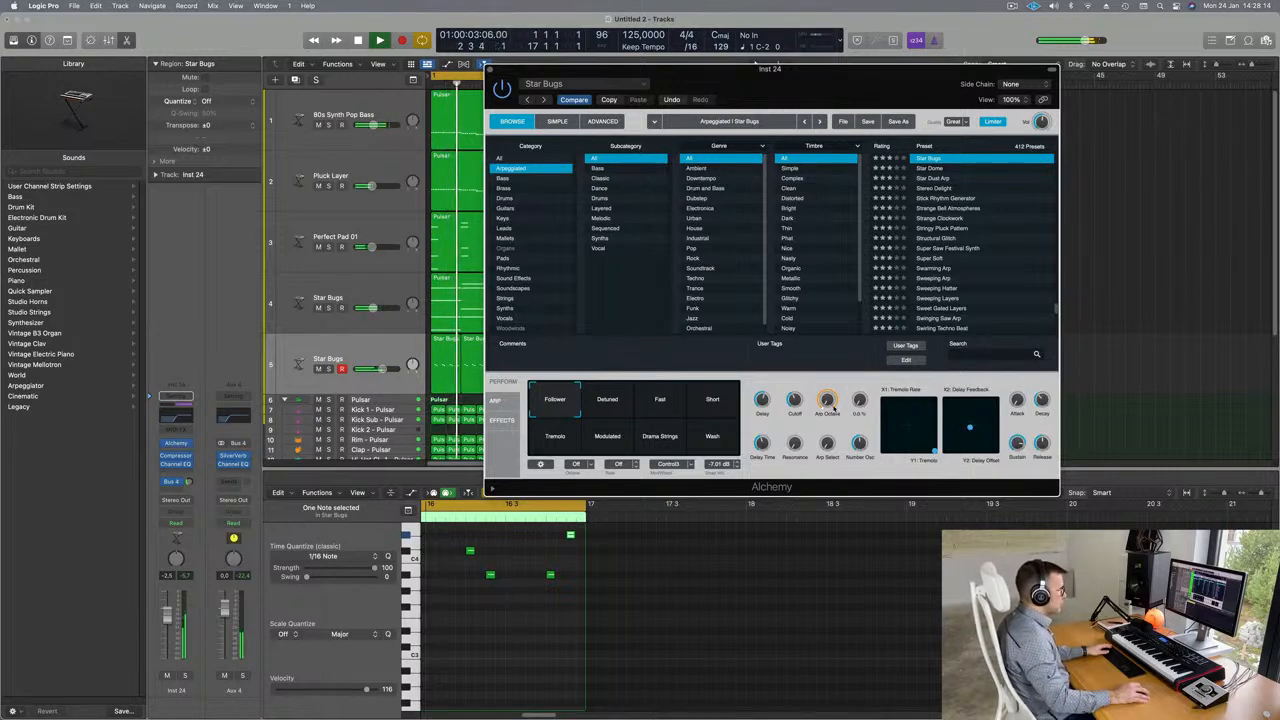
{"action": "left_click_drag", "start_coordinate": [767, 403], "coordinate": [763, 409]}
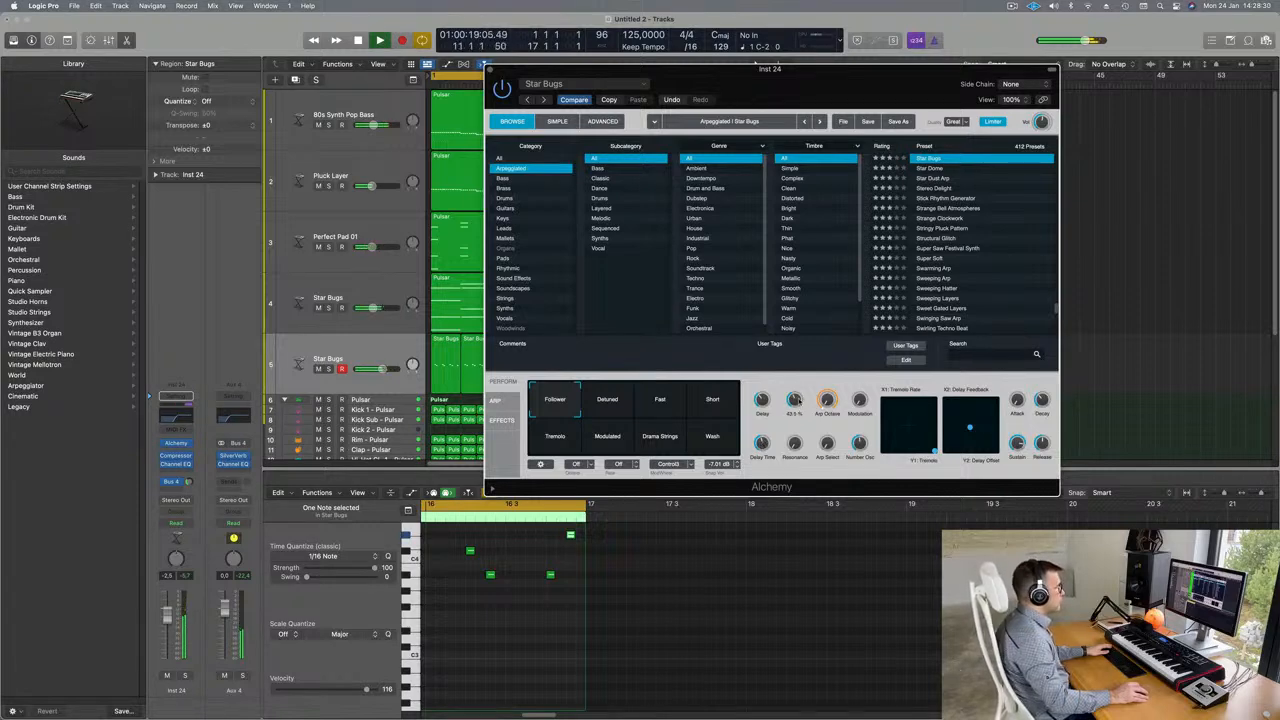
{"action": "left_click_drag", "start_coordinate": [844, 95], "coordinate": [1054, 87]}
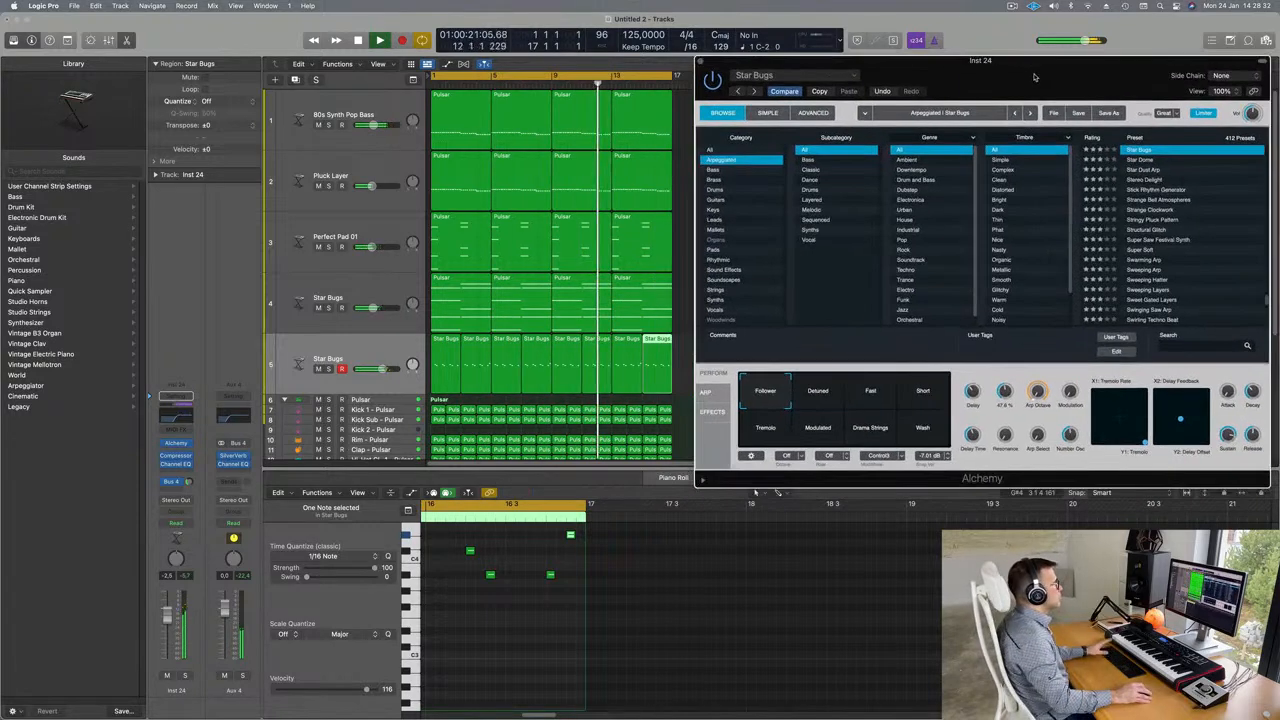
- Lower the duplicated track's volume to about -4.6 dB and adjust its Bus 4 send
{"action": "key", "text": "Return"}
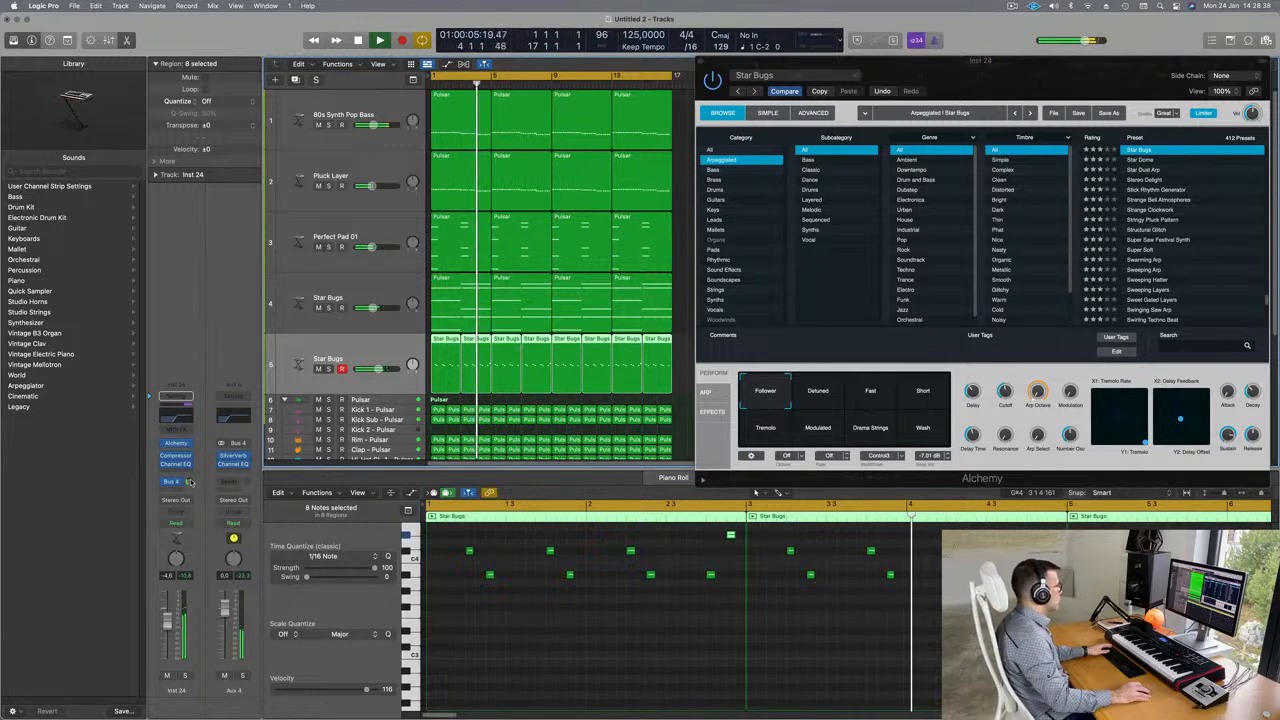
{"action": "left_click_drag", "start_coordinate": [189, 482], "coordinate": [190, 484]}
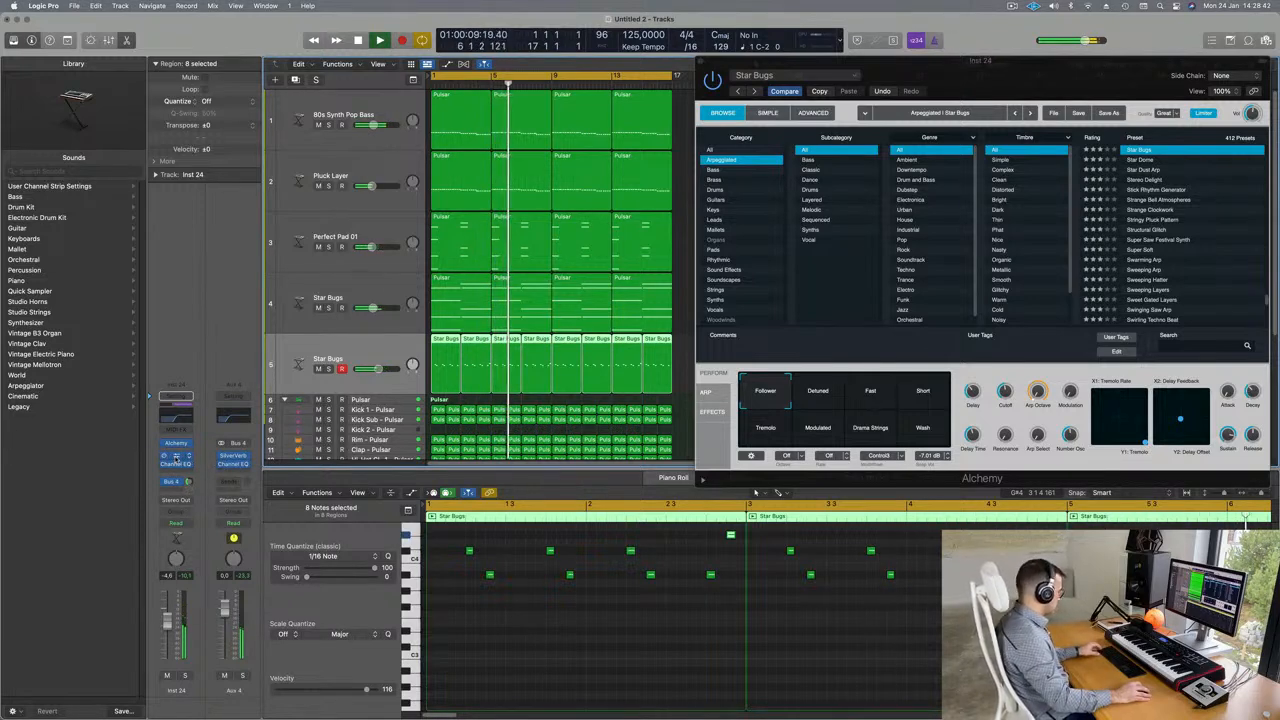
- Copy the track's Compressor to the Aux 4 reverb channel, check its settings and close it
{"action": "left_click_drag", "start_coordinate": [176, 457], "coordinate": [237, 469]}
{"action": "left_click", "coordinate": [234, 464]}
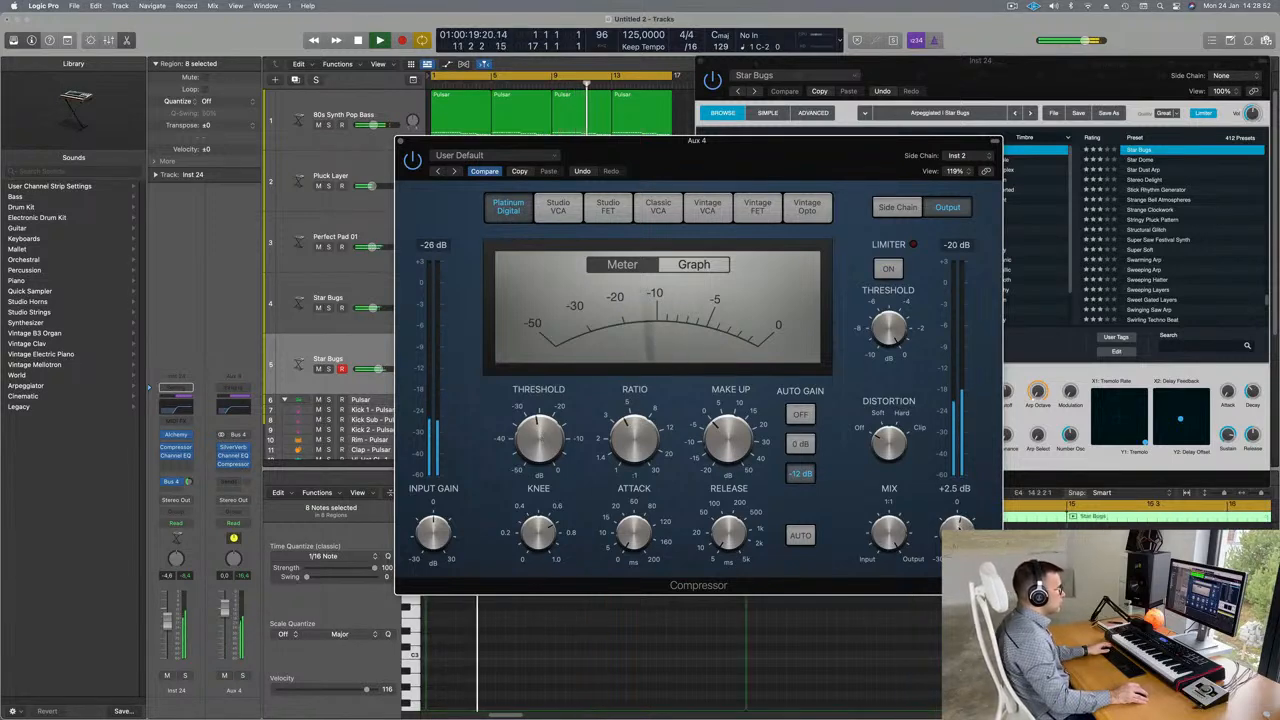
{"action": "left_click_drag", "start_coordinate": [402, 142], "coordinate": [440, 198]}
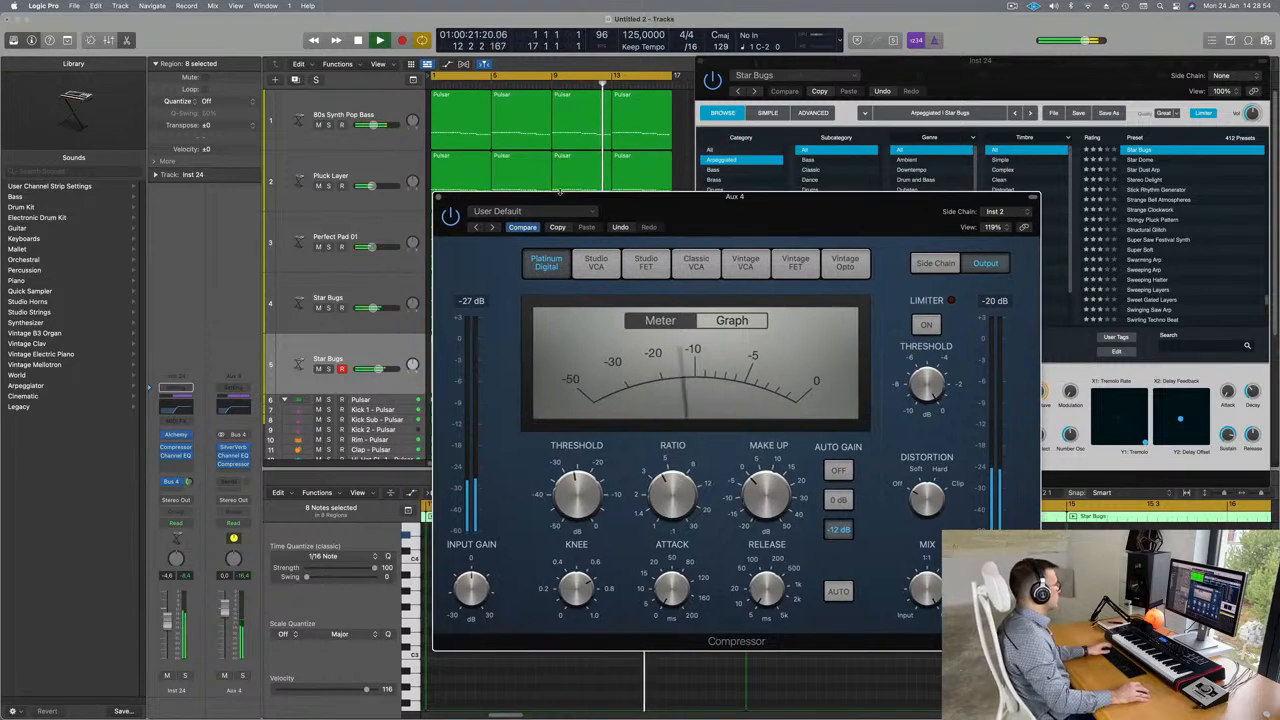
{"action": "left_click", "coordinate": [440, 197]}
{"action": "left_click_drag", "start_coordinate": [934, 60], "coordinate": [673, 176]}
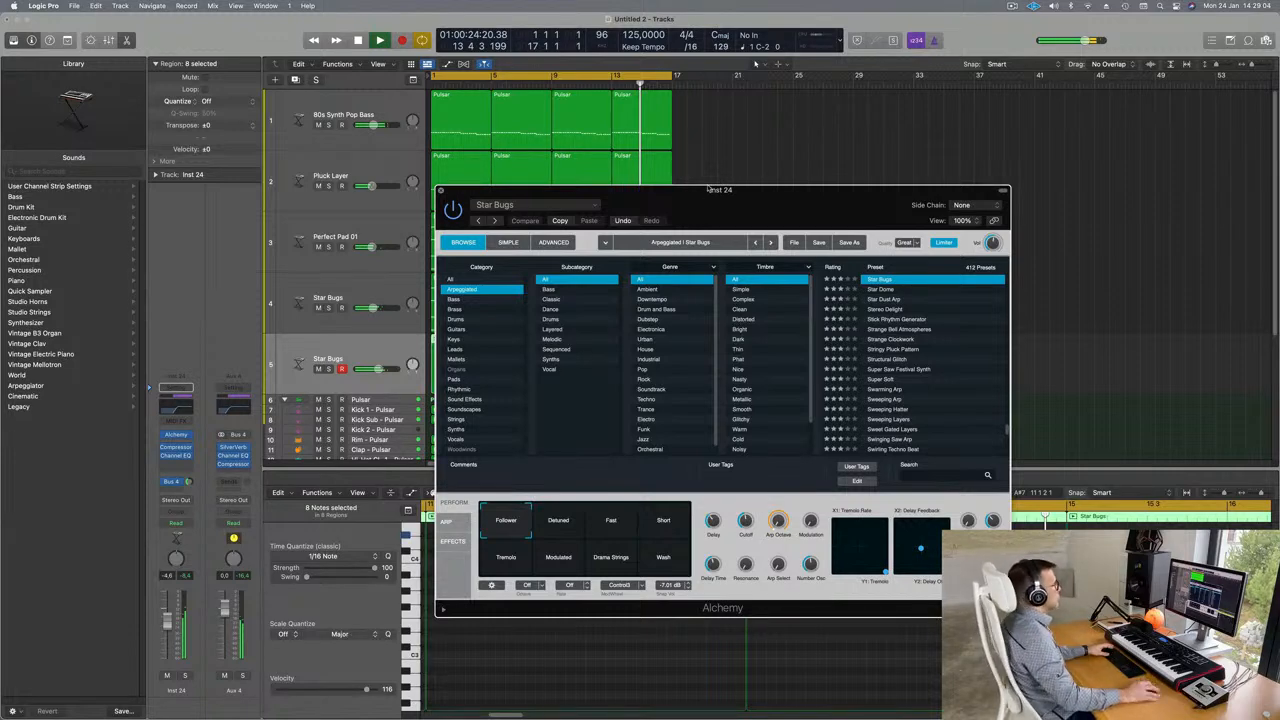
- Move the Alchemy window out of the way, clear the region selection and play back the arrangement
{"action": "left_click_drag", "start_coordinate": [735, 192], "coordinate": [1068, 147]}
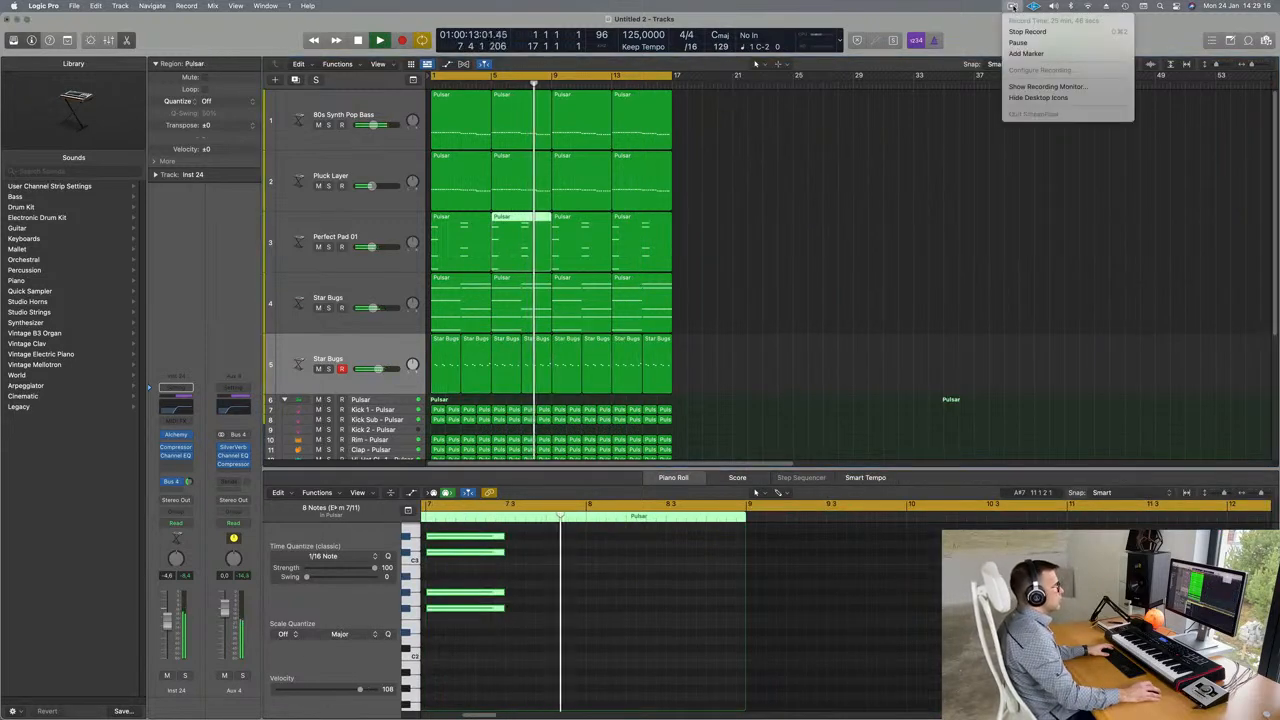
{"action": "left_click", "coordinate": [778, 216]}
{"action": "key", "text": "space"}
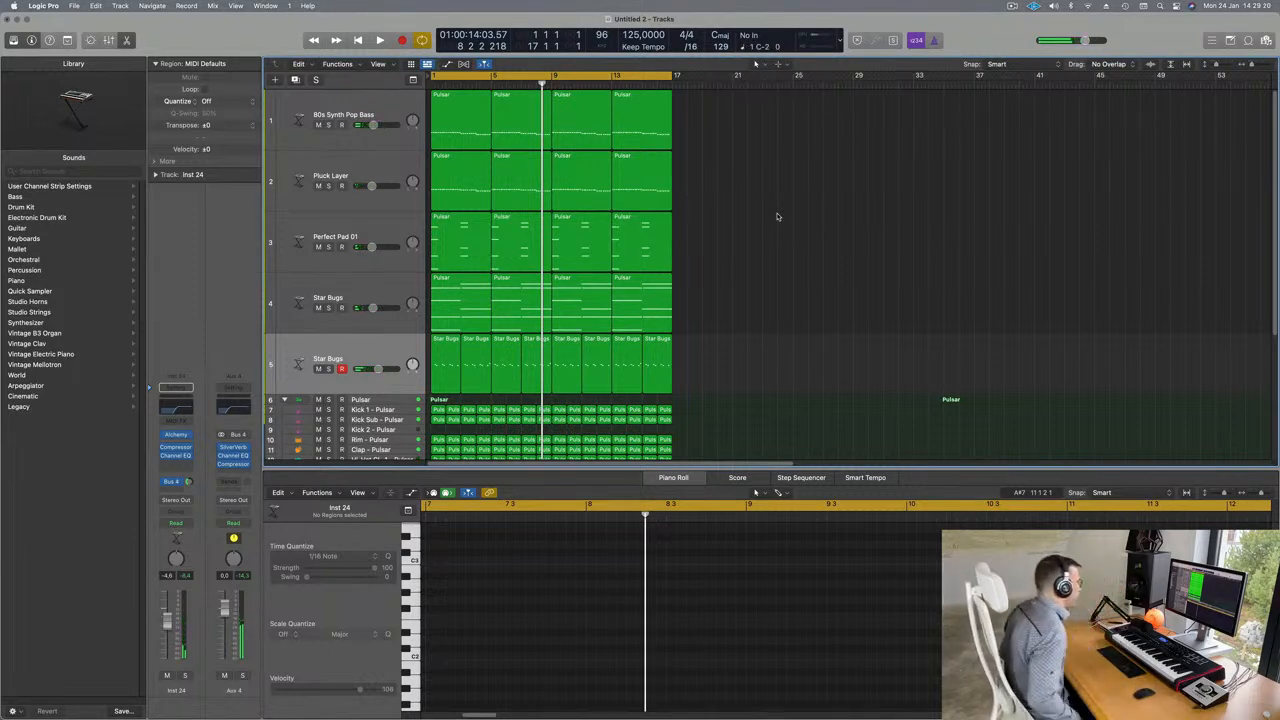
{"action": "key", "text": "space"}
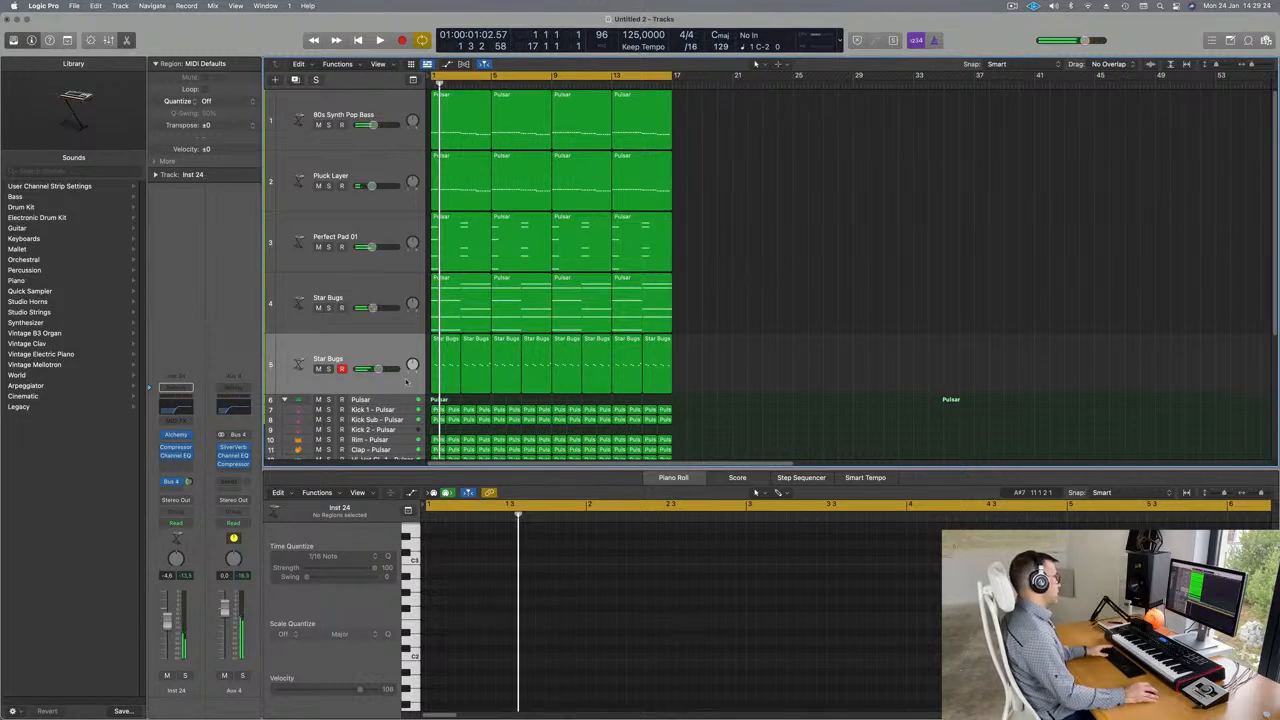
- Lower the second Star Bugs track's volume to about -6.4 dB and show the Secondary Ruler above the tracks
{"action": "left_click", "coordinate": [376, 349]}
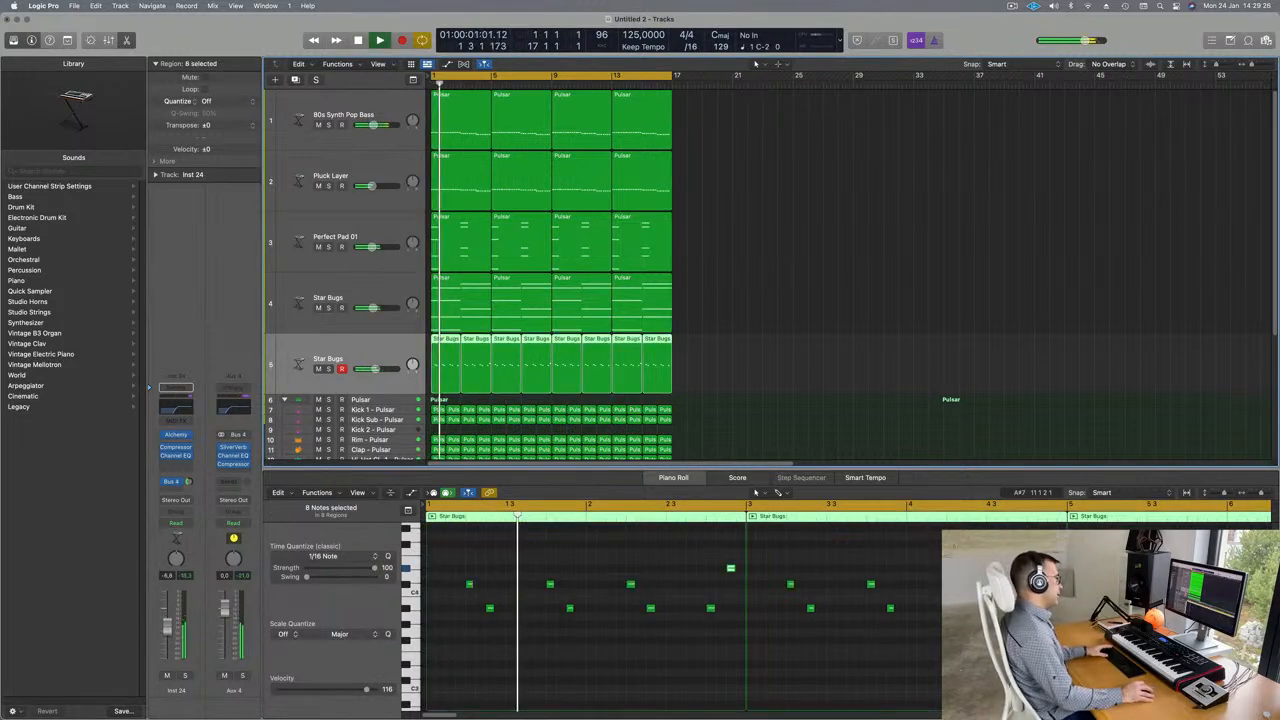
{"action": "key", "text": "space"}
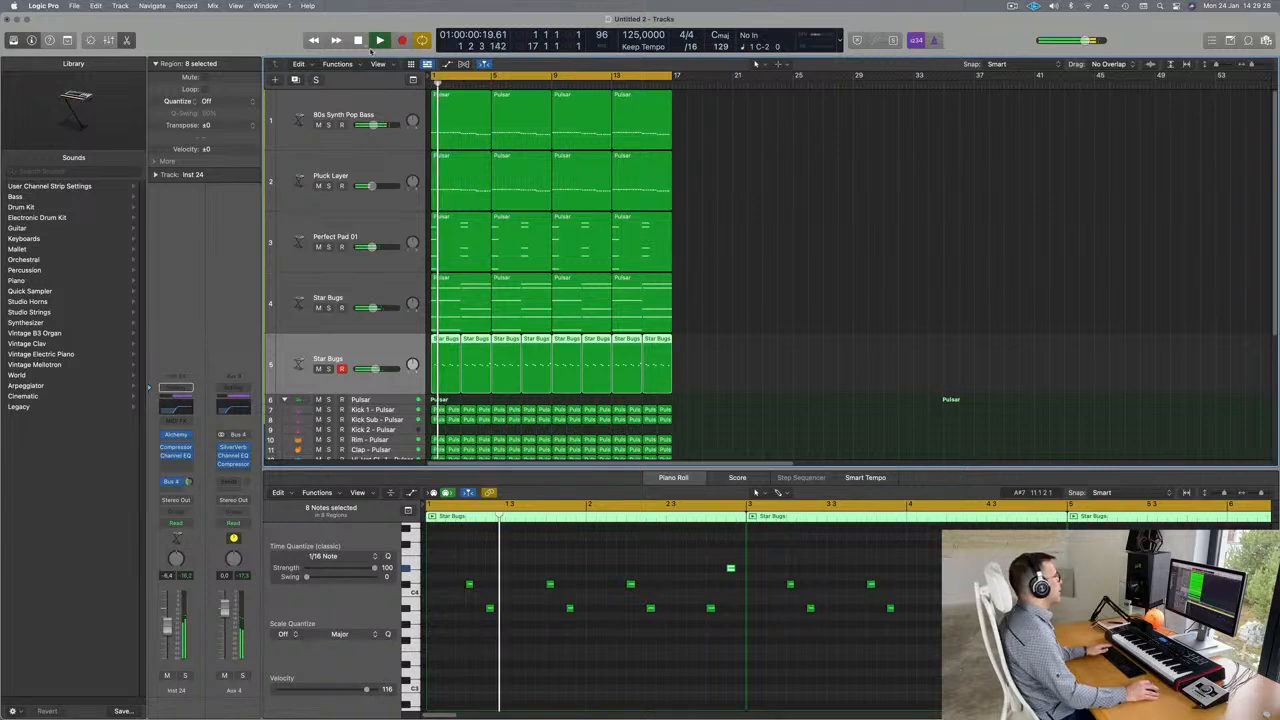
{"action": "left_click", "coordinate": [386, 65]}
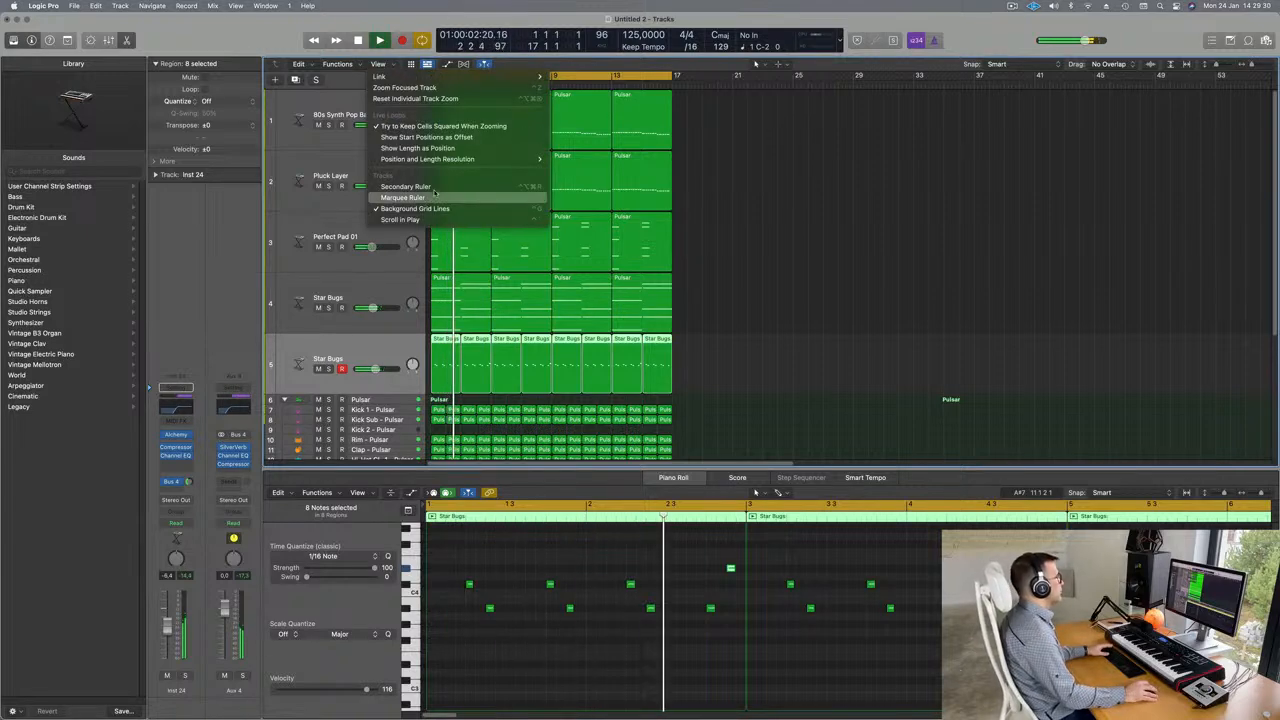
{"action": "key", "text": "Return"}
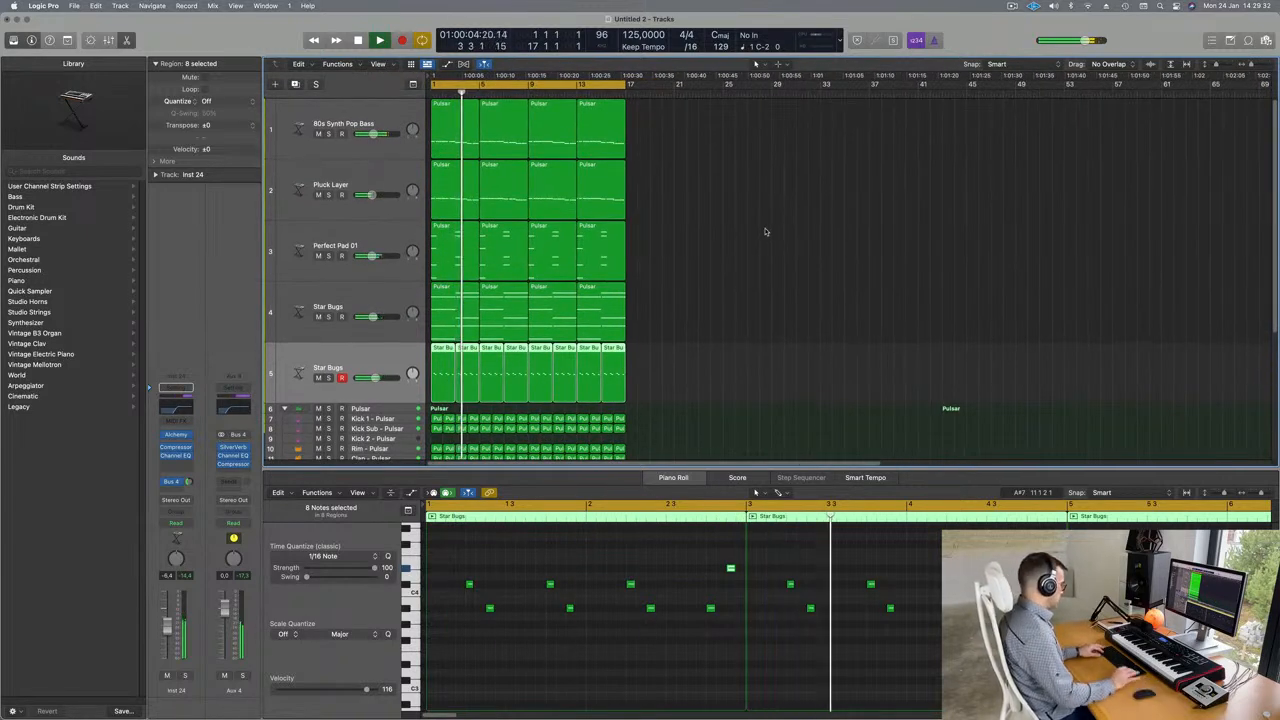
- Select all regions and repeat the 16-bar section three times so the arrangement extends to bar 65
{"action": "key", "text": "super+a"}
{"action": "key", "text": "super+r"}
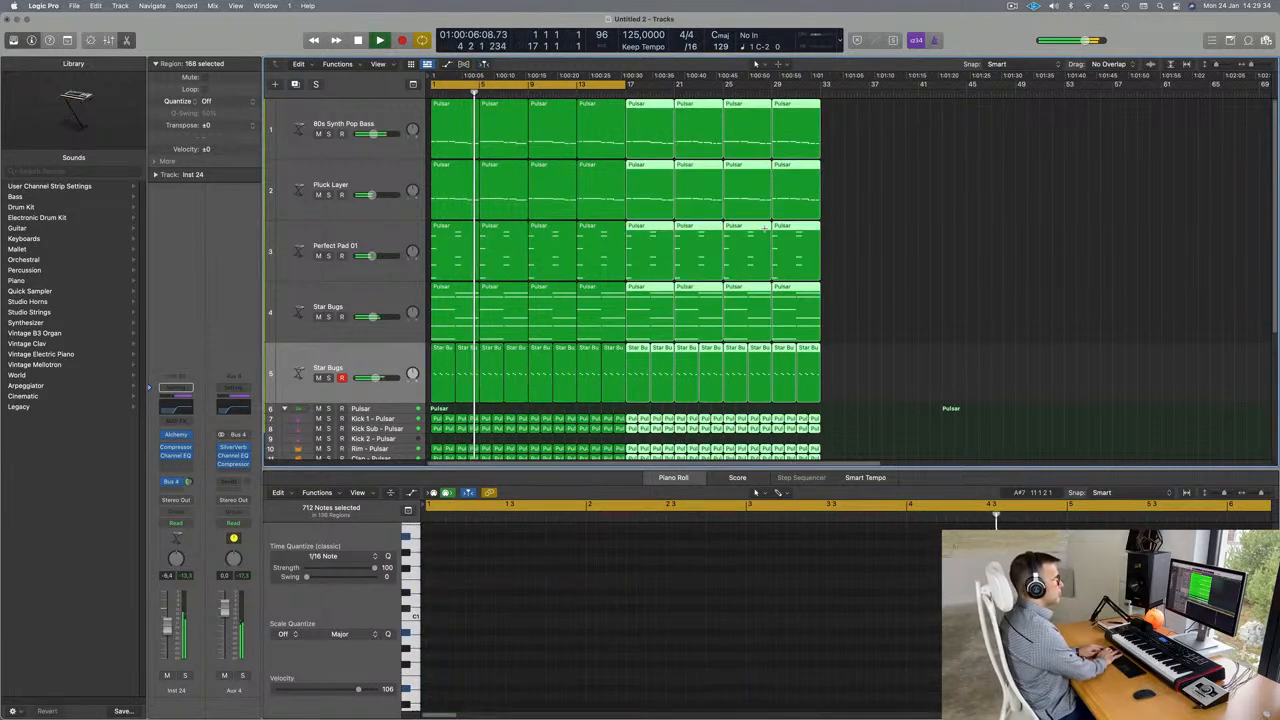
{"action": "key", "text": "super+r"}
{"action": "key", "text": "super+r"}
{"action": "key", "text": "super+Left"}
{"action": "key", "text": "super+Left"}
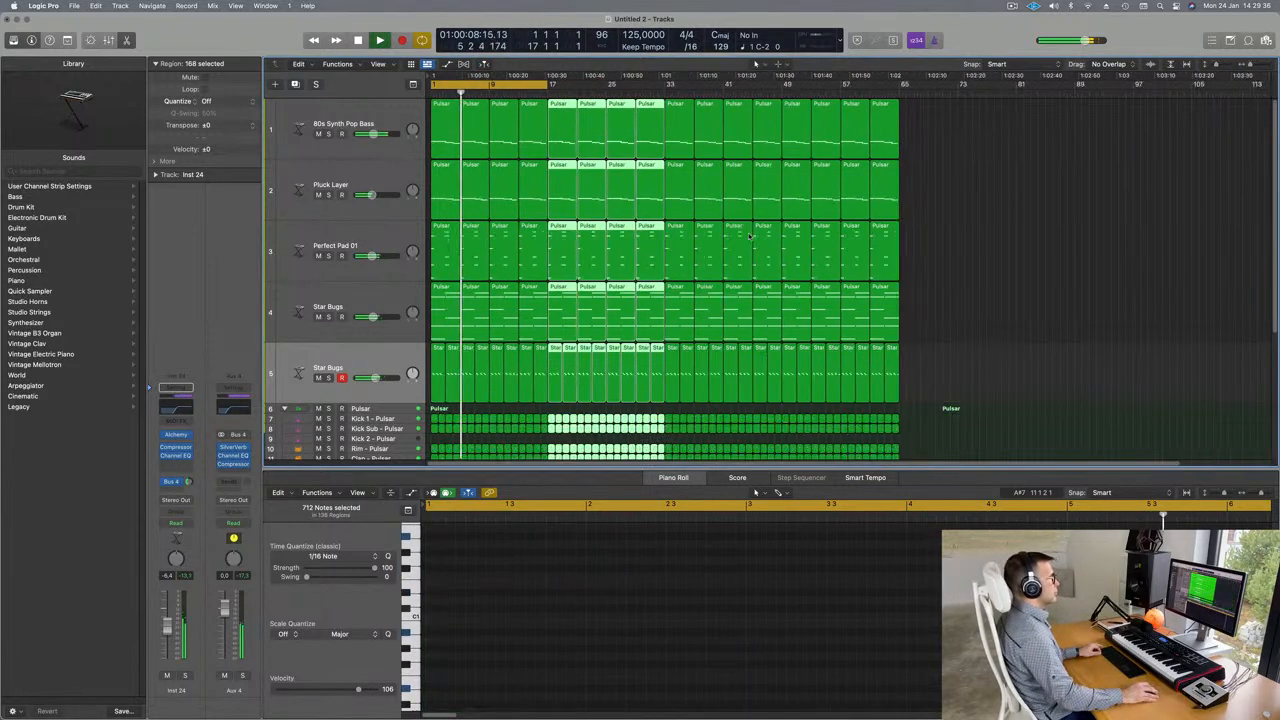
{"action": "left_click", "coordinate": [1023, 258]}
{"action": "key", "text": "super+Right"}
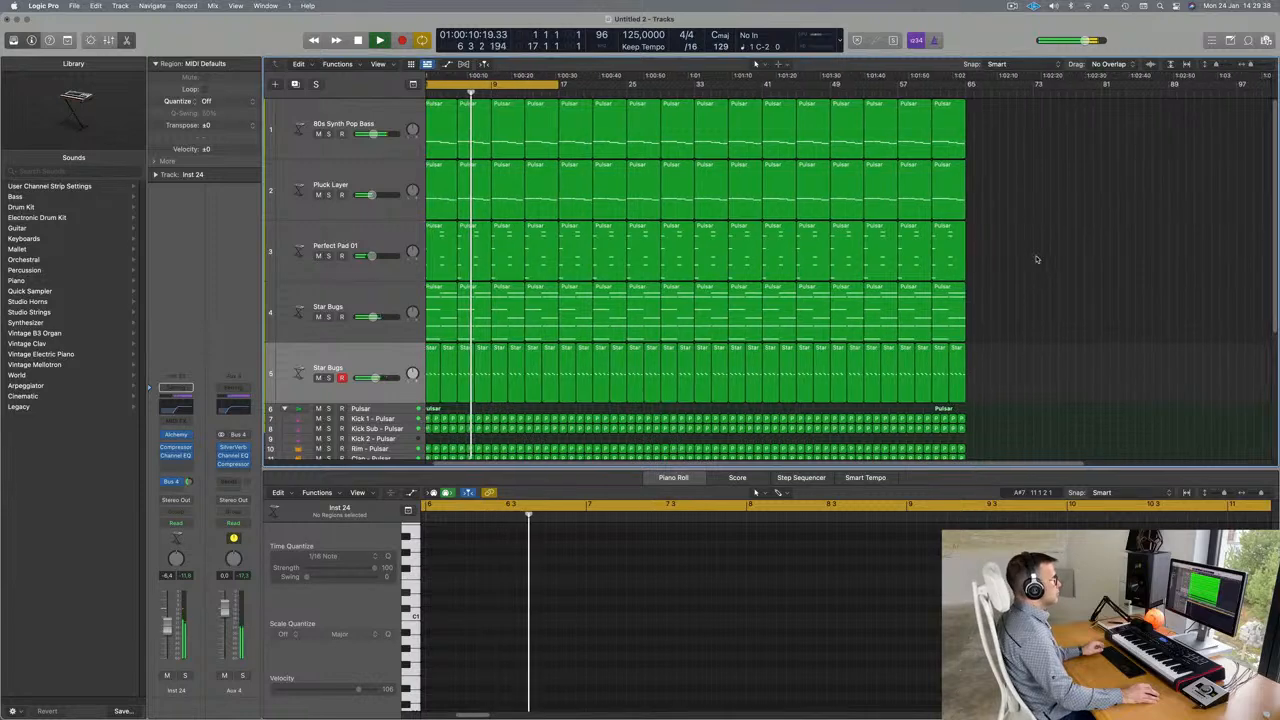
{"action": "key", "text": "super+Left"}
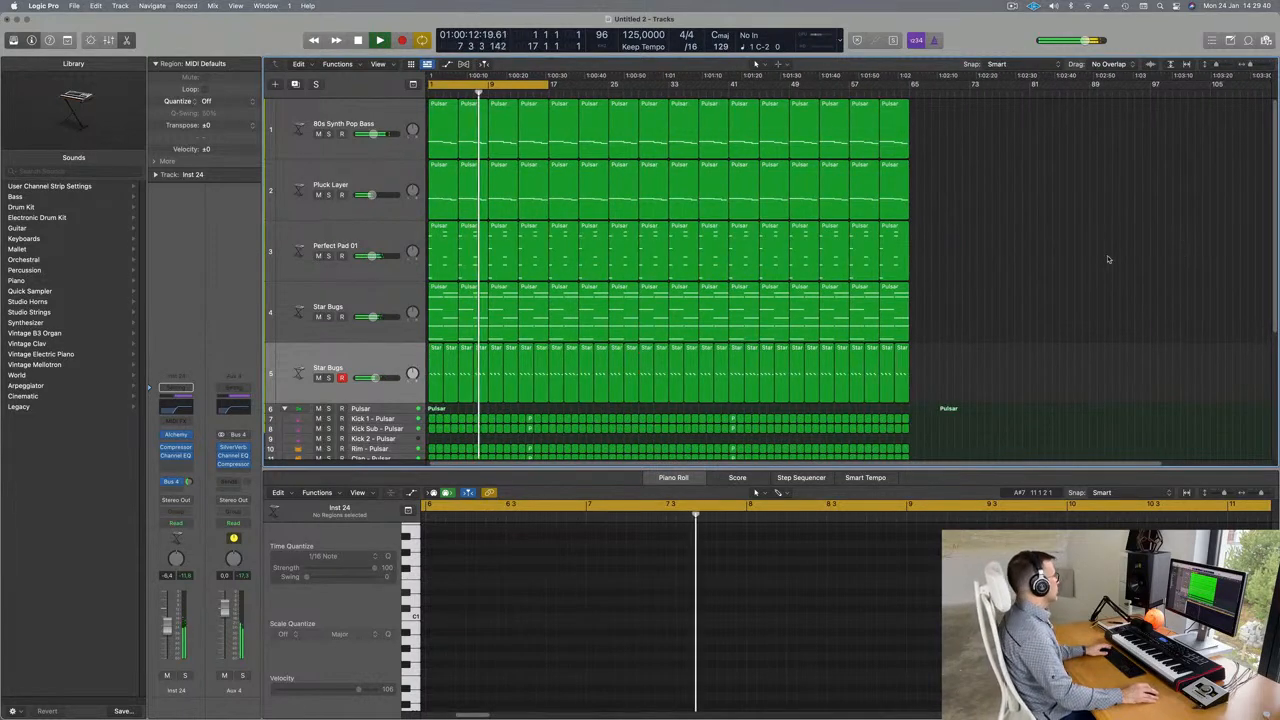
{"action": "key", "text": "Return"}
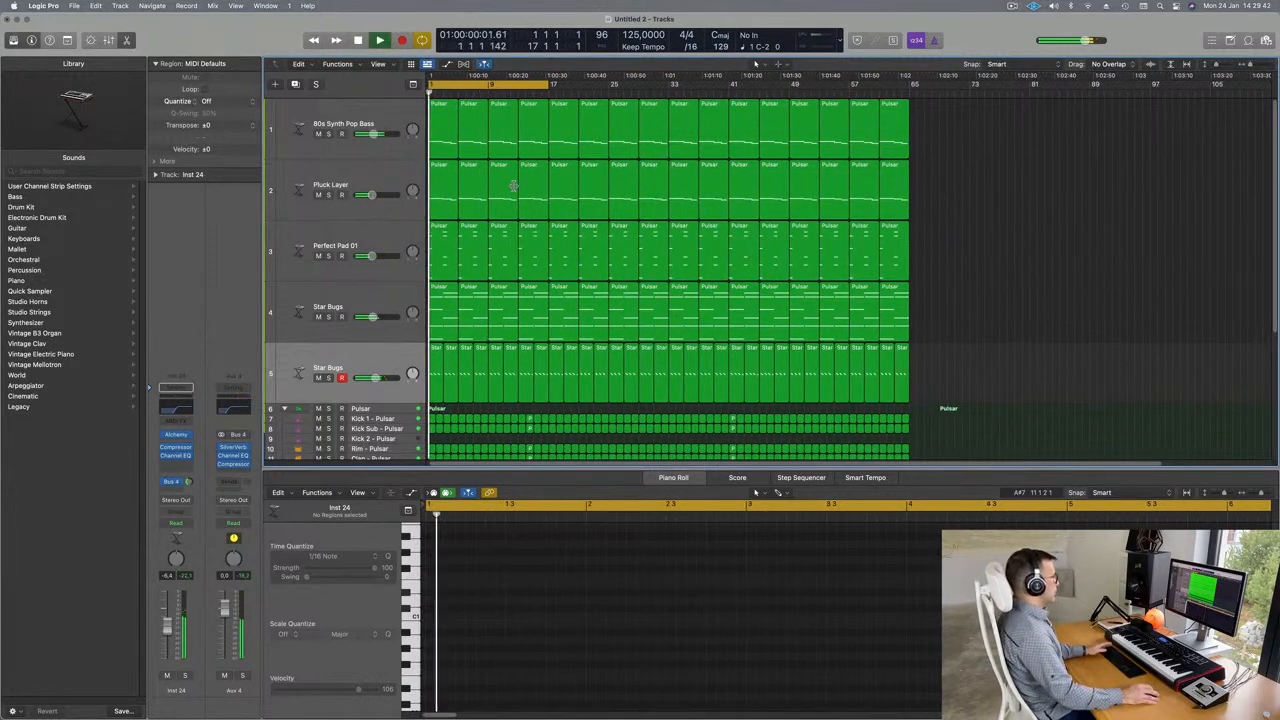
{"action": "scroll", "coordinate": [498, 236], "scroll_direction": "down", "scroll_amount": 1}
{"action": "scroll", "coordinate": [497, 236], "scroll_direction": "up", "scroll_amount": 1}
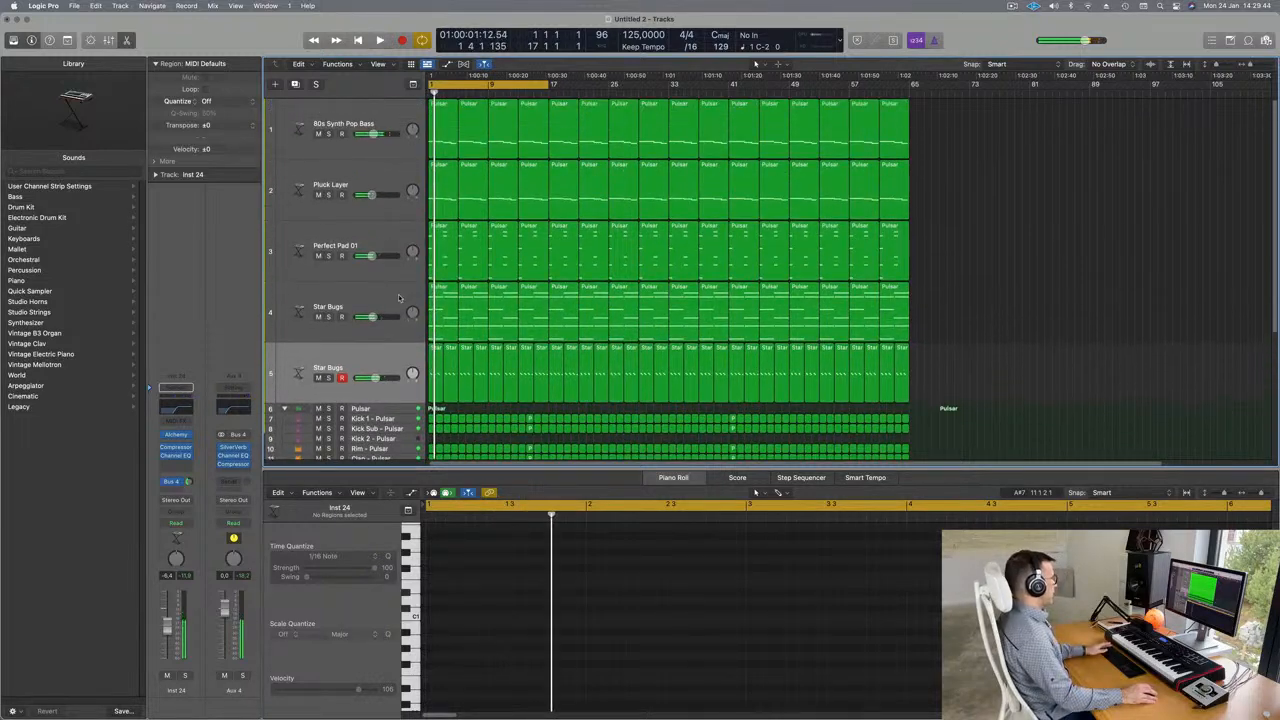
- Delete the regions of both Star Bugs tracks before bar 17
{"action": "left_click", "coordinate": [420, 297]}
{"action": "key", "text": "Return"}
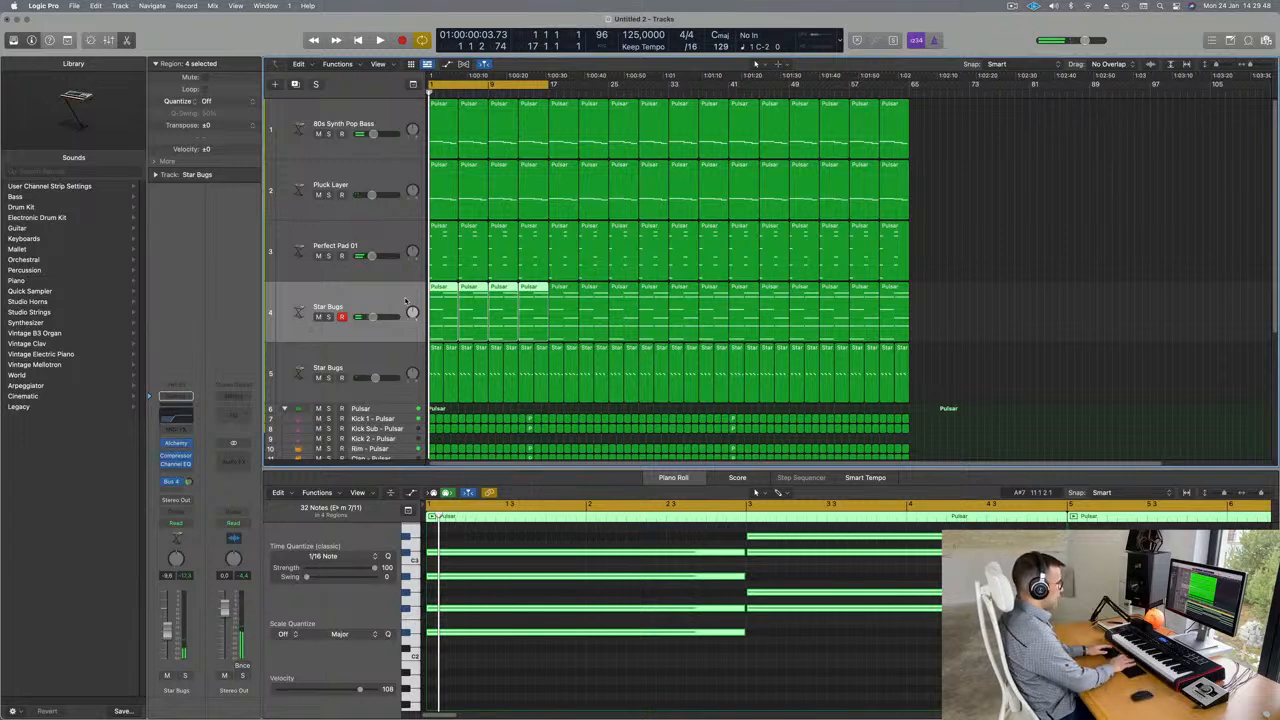
{"action": "key", "text": "Delete"}
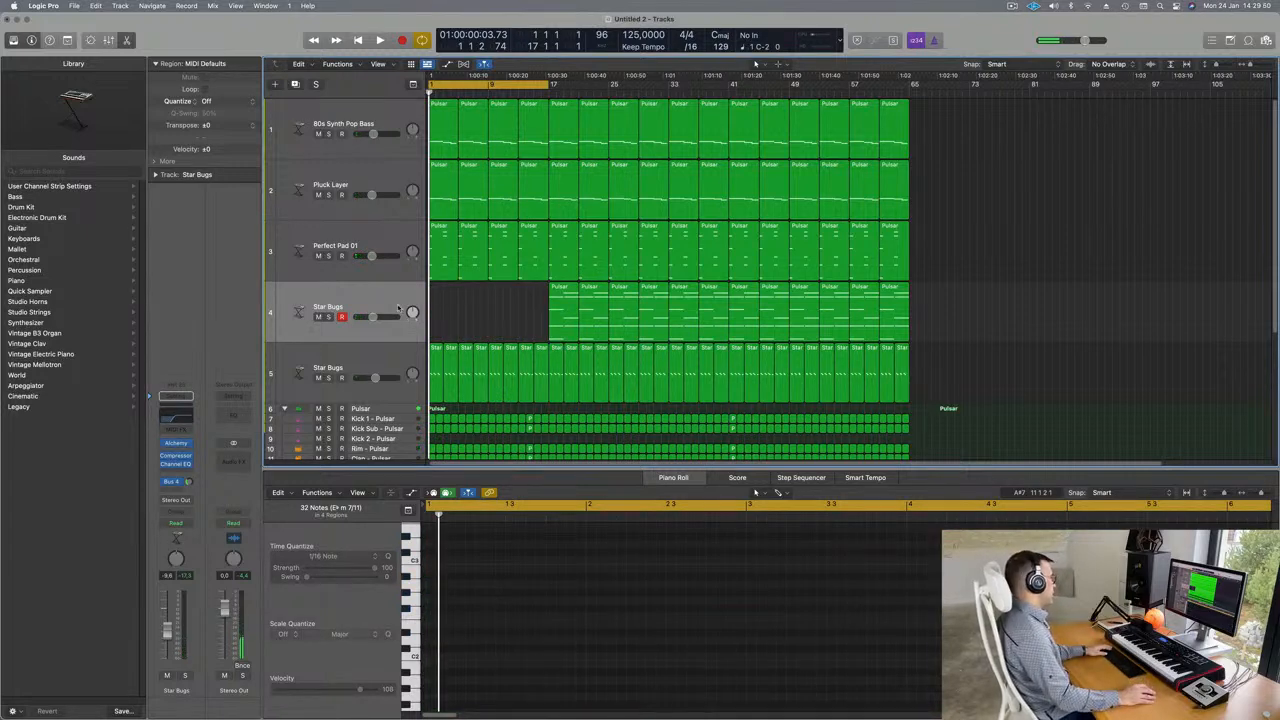
{"action": "key", "text": "space"}
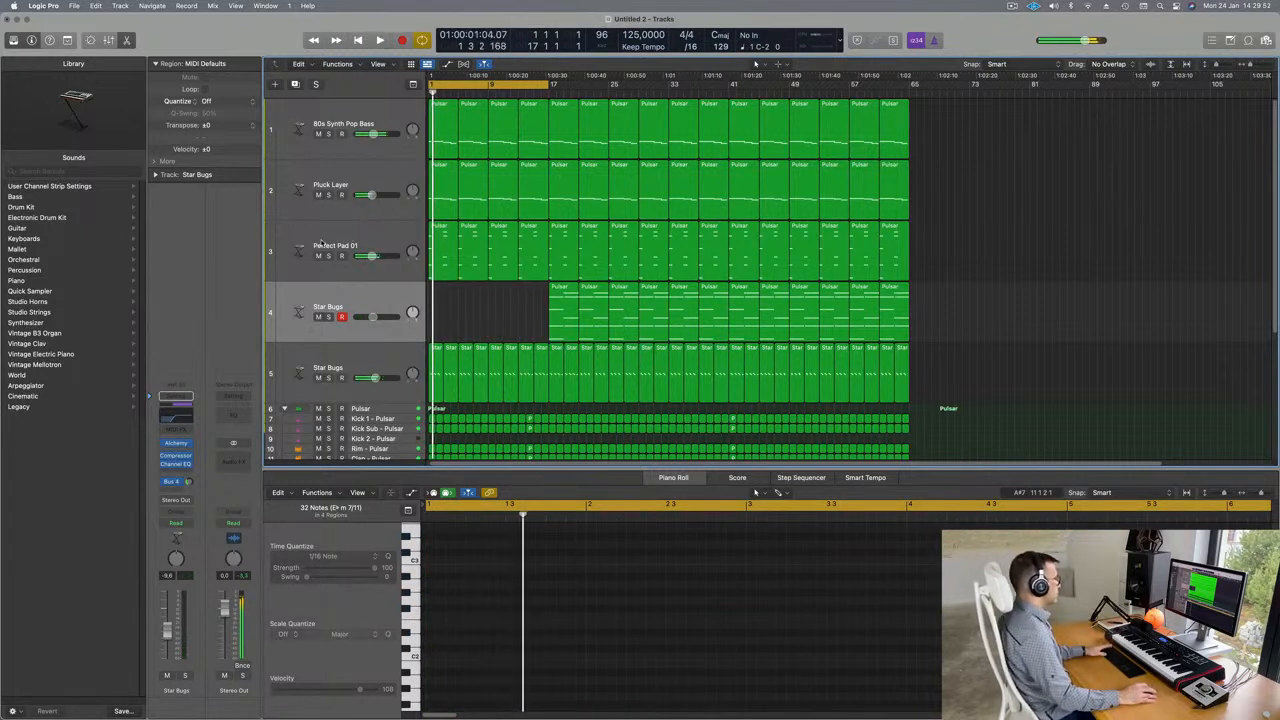
{"action": "left_click_drag", "start_coordinate": [443, 340], "coordinate": [549, 370]}
{"action": "key", "text": "Delete"}
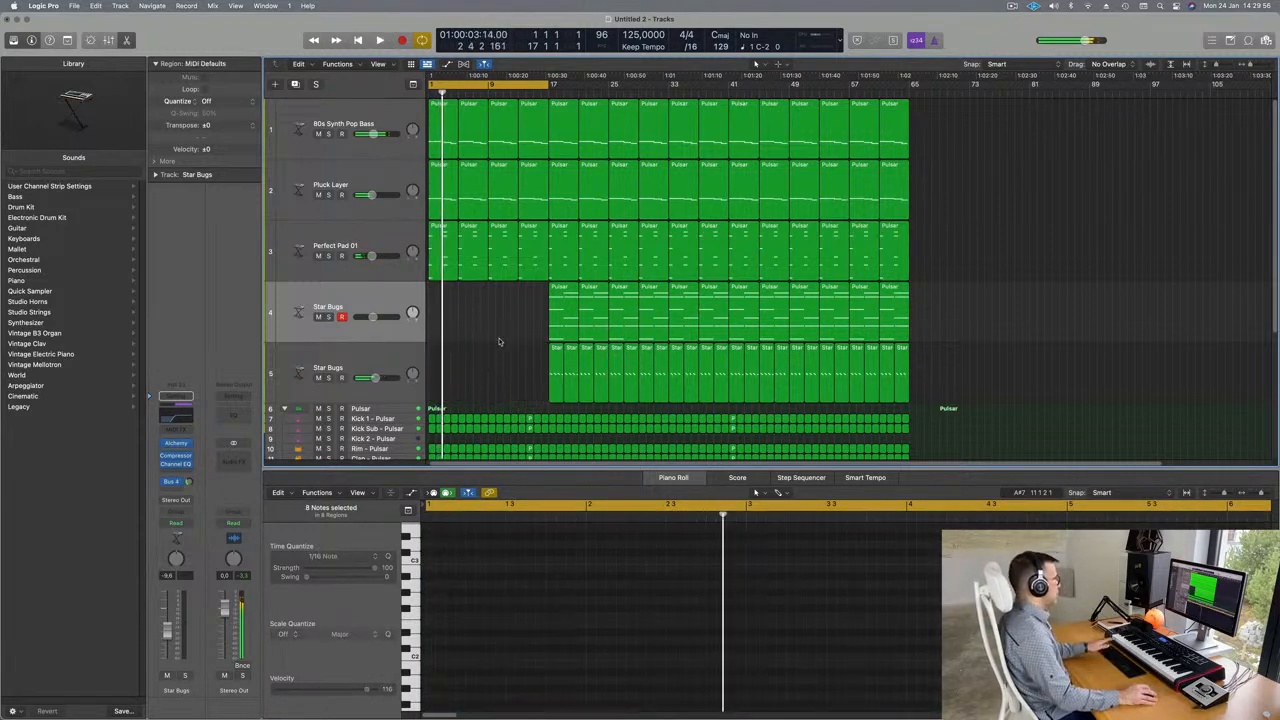
- Mute the Pluck Layer track, delete its four regions before bar 17 and unmute it
{"action": "left_click", "coordinate": [365, 174]}
{"action": "left_click", "coordinate": [318, 195]}
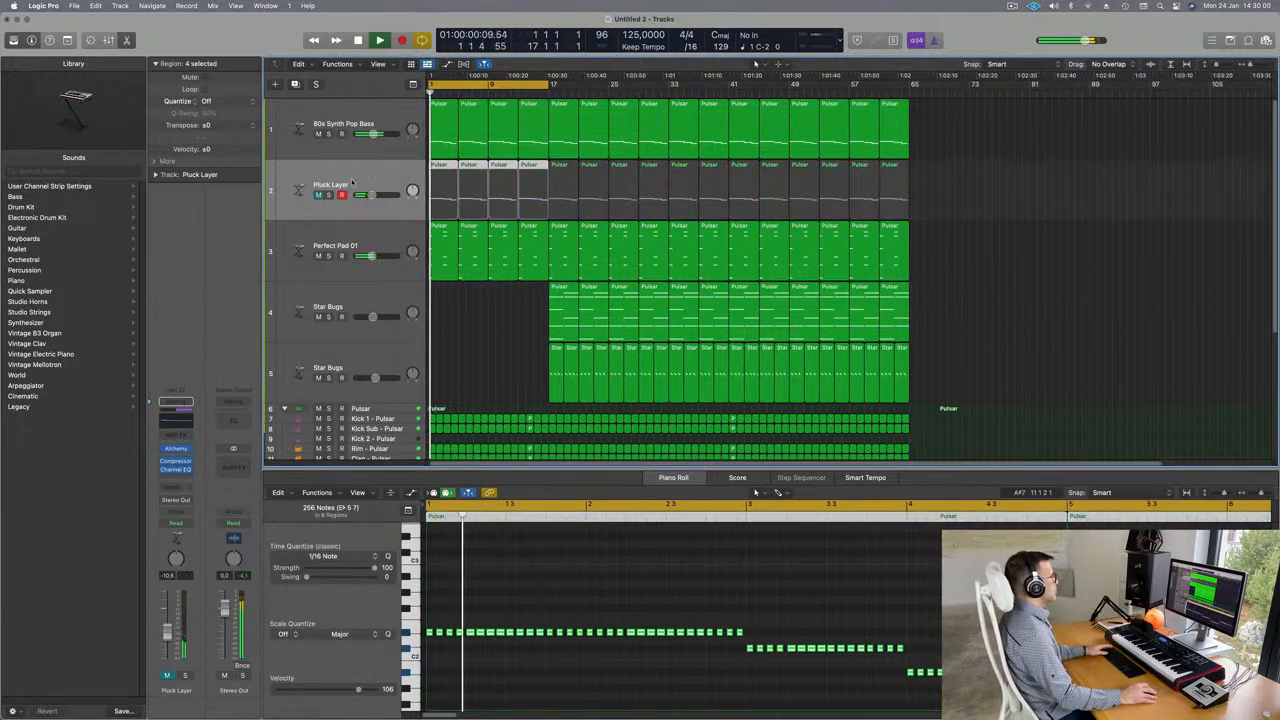
{"action": "left_click", "coordinate": [465, 313]}
{"action": "left_click", "coordinate": [447, 172]}
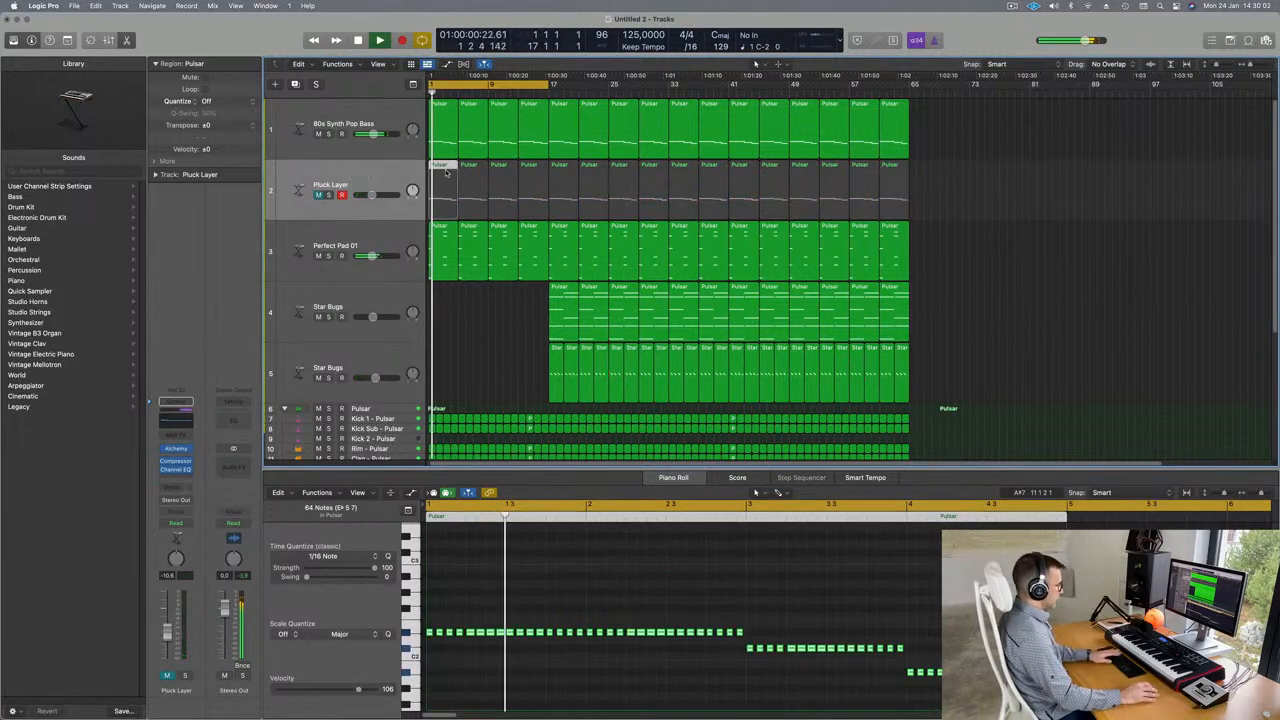
{"action": "key", "text": "Delete"}
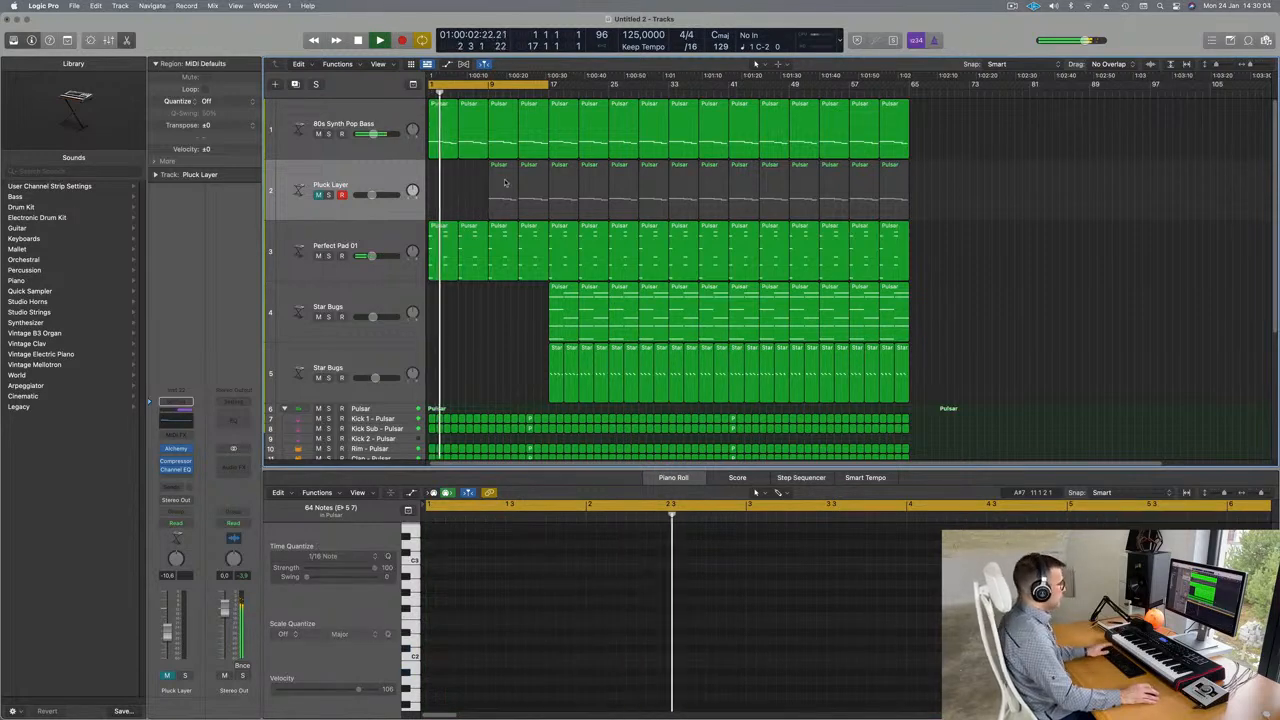
{"action": "left_click", "coordinate": [498, 171]}
{"action": "key", "text": "Delete"}
{"action": "left_click", "coordinate": [530, 175]}
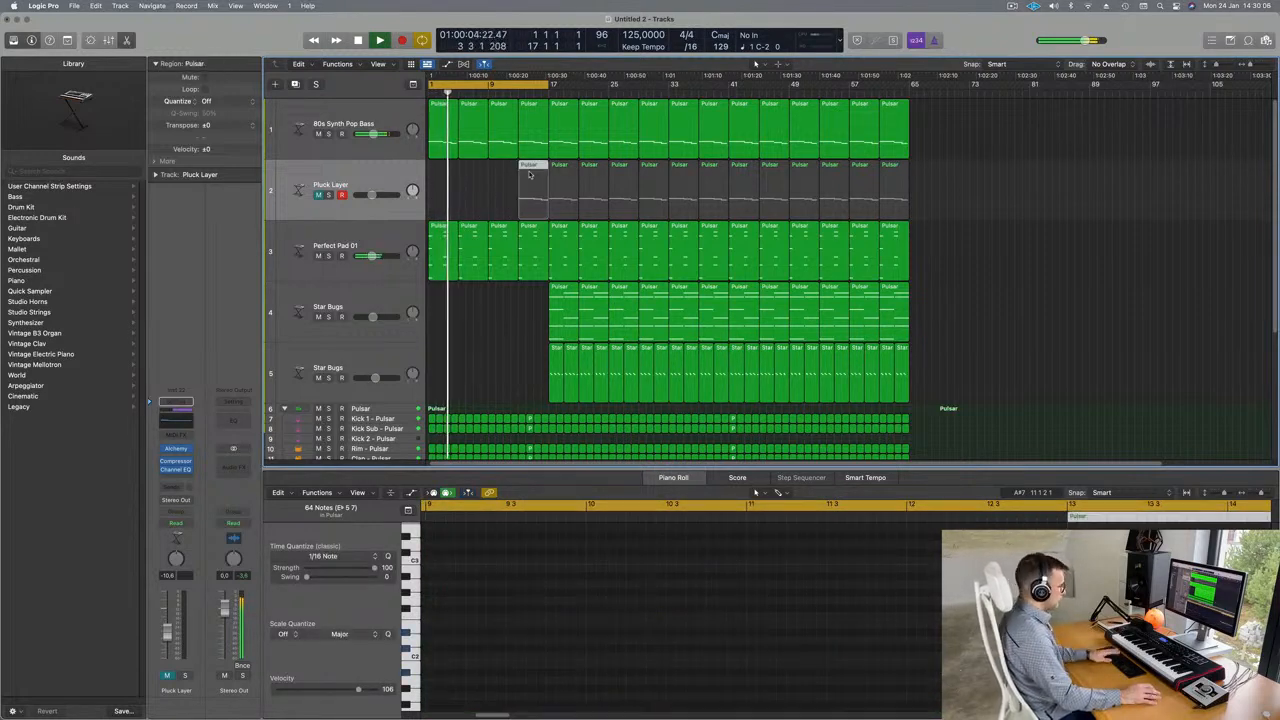
{"action": "key", "text": "Delete"}
{"action": "key", "text": "space"}
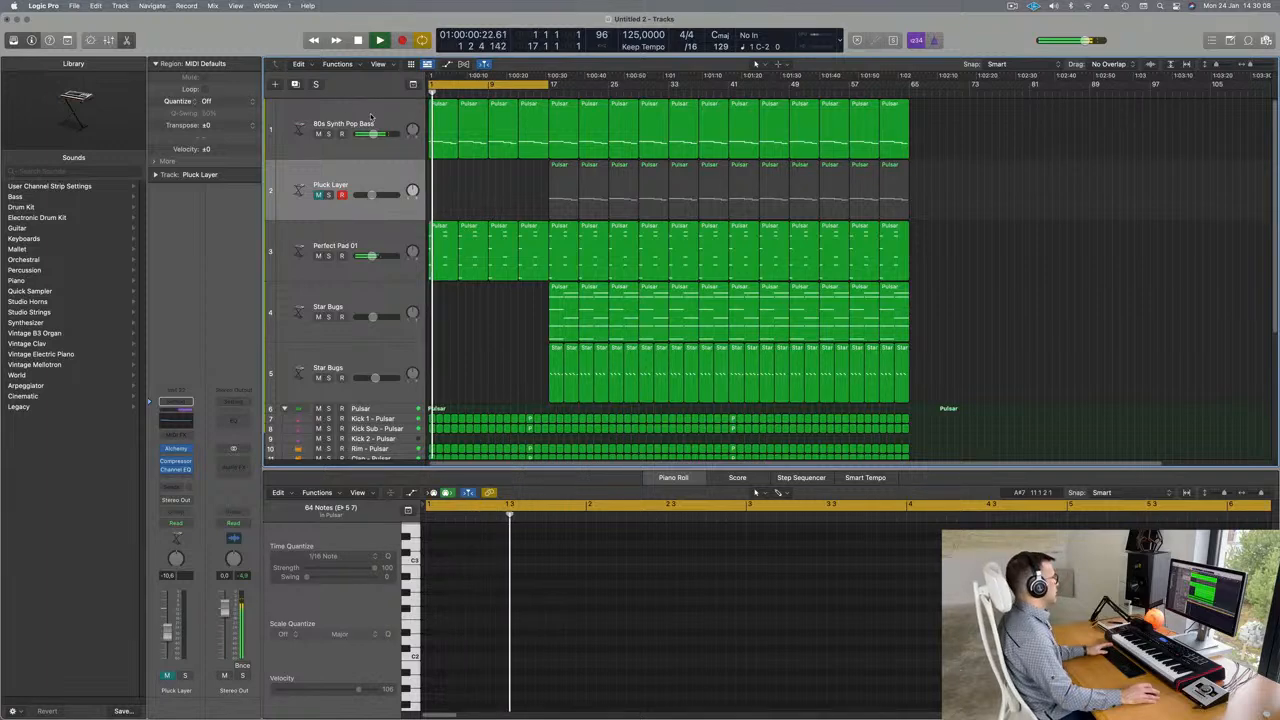
{"action": "left_click", "coordinate": [370, 118]}
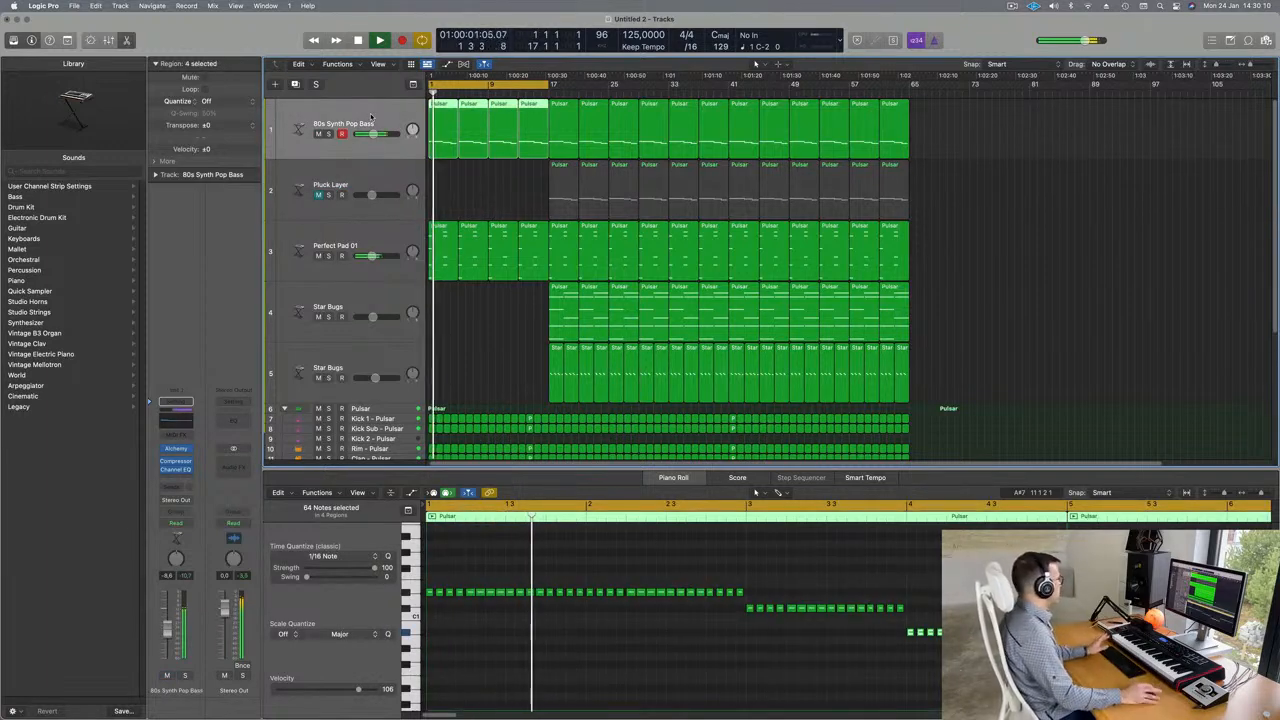
{"action": "left_click", "coordinate": [318, 195]}
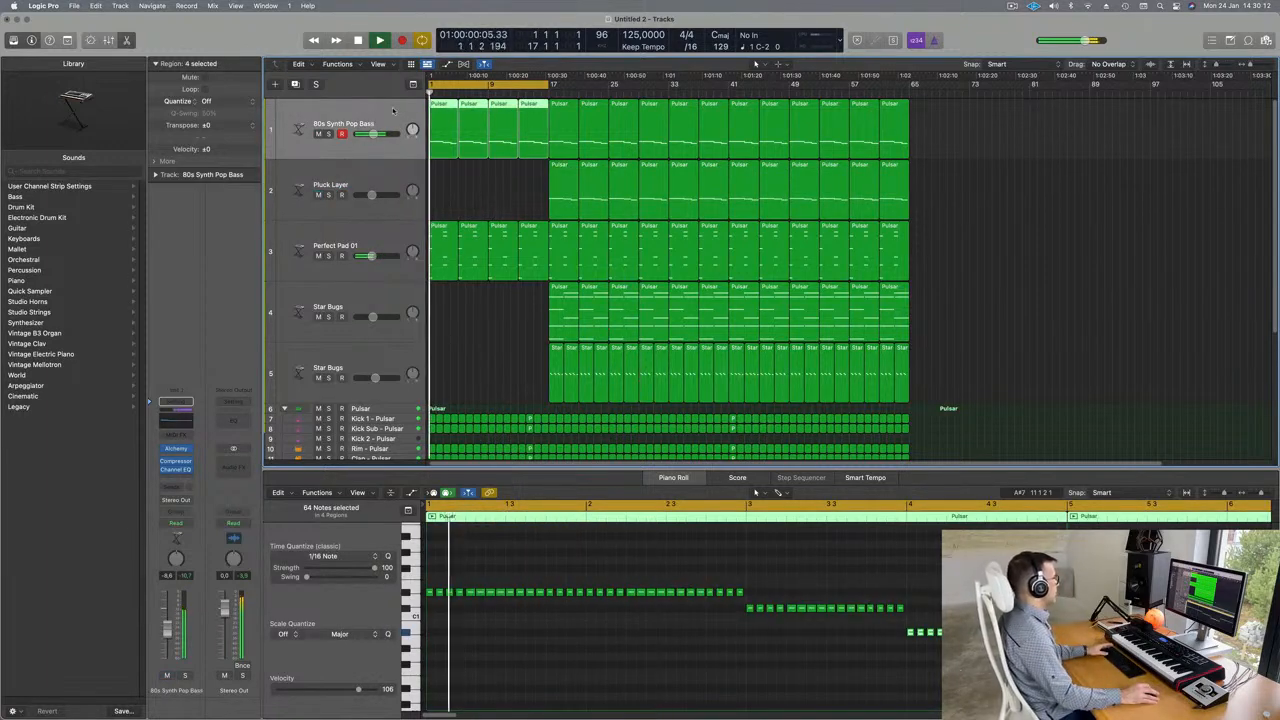
- Set the 80s Synth Pop Bass track's automation mode to Touch and write automation with Alchemy's Cutoff control
{"action": "left_click", "coordinate": [178, 522]}
{"action": "left_click", "coordinate": [183, 536]}
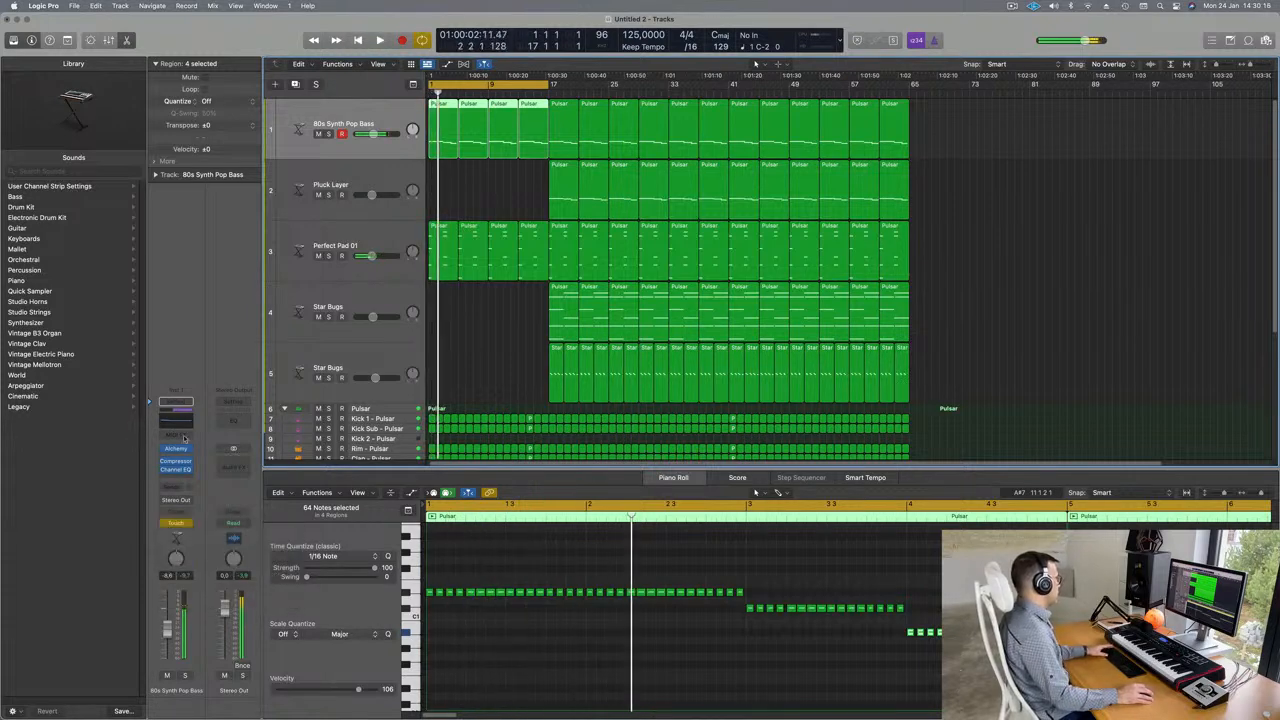
{"action": "left_click", "coordinate": [175, 452]}
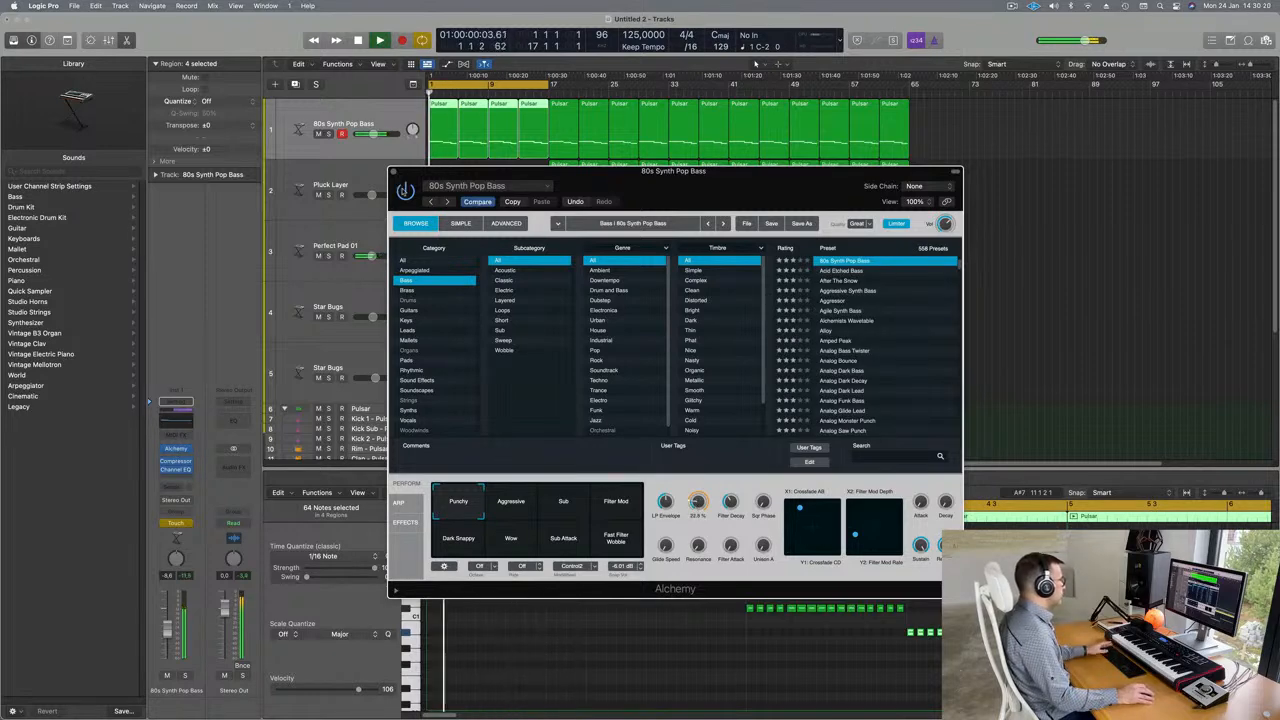
{"action": "left_click", "coordinate": [394, 172]}
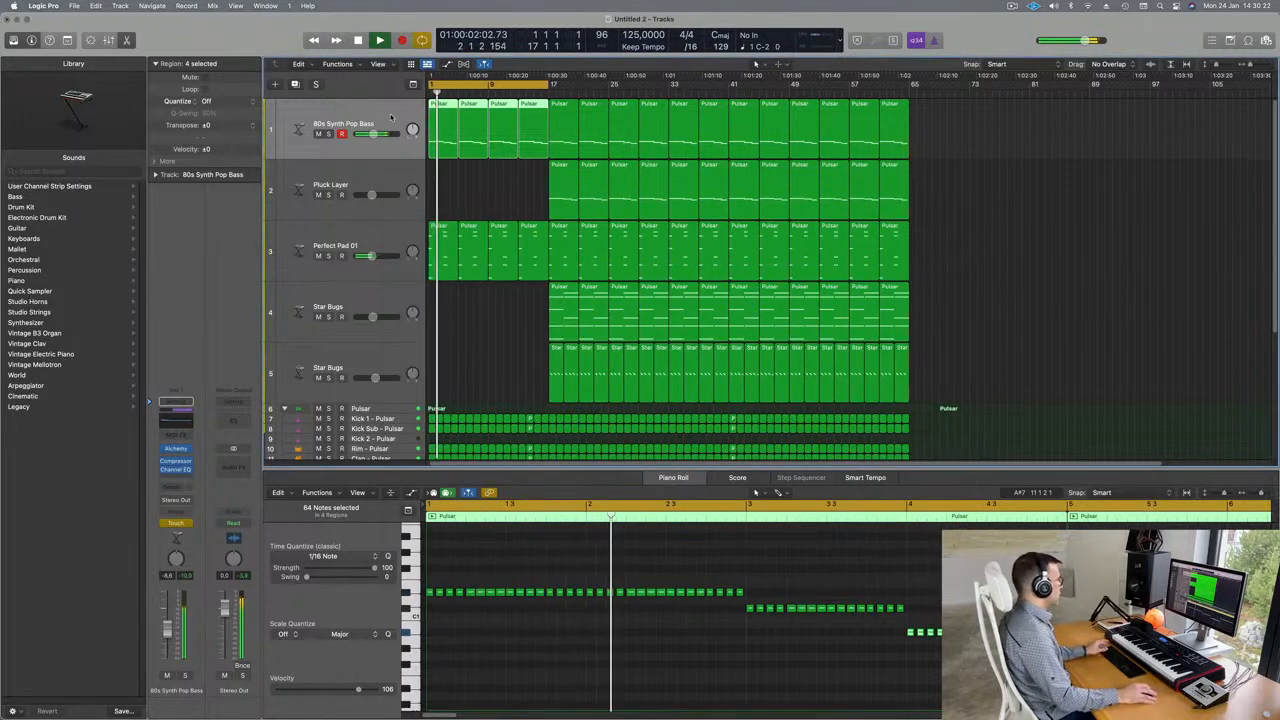
- Show track automation, set the 80s Synth Pop Bass to Read mode and display its Alchemy Cutoff automation
{"action": "key", "text": "a"}
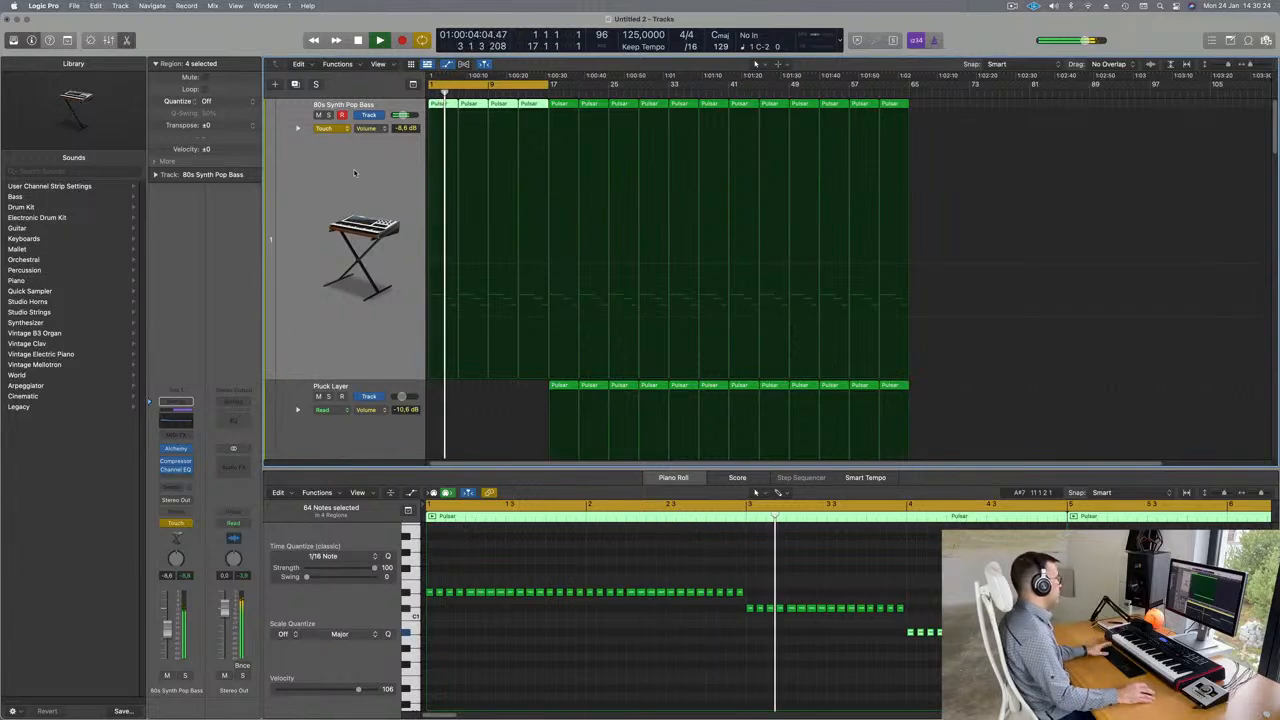
{"action": "left_click", "coordinate": [328, 128]}
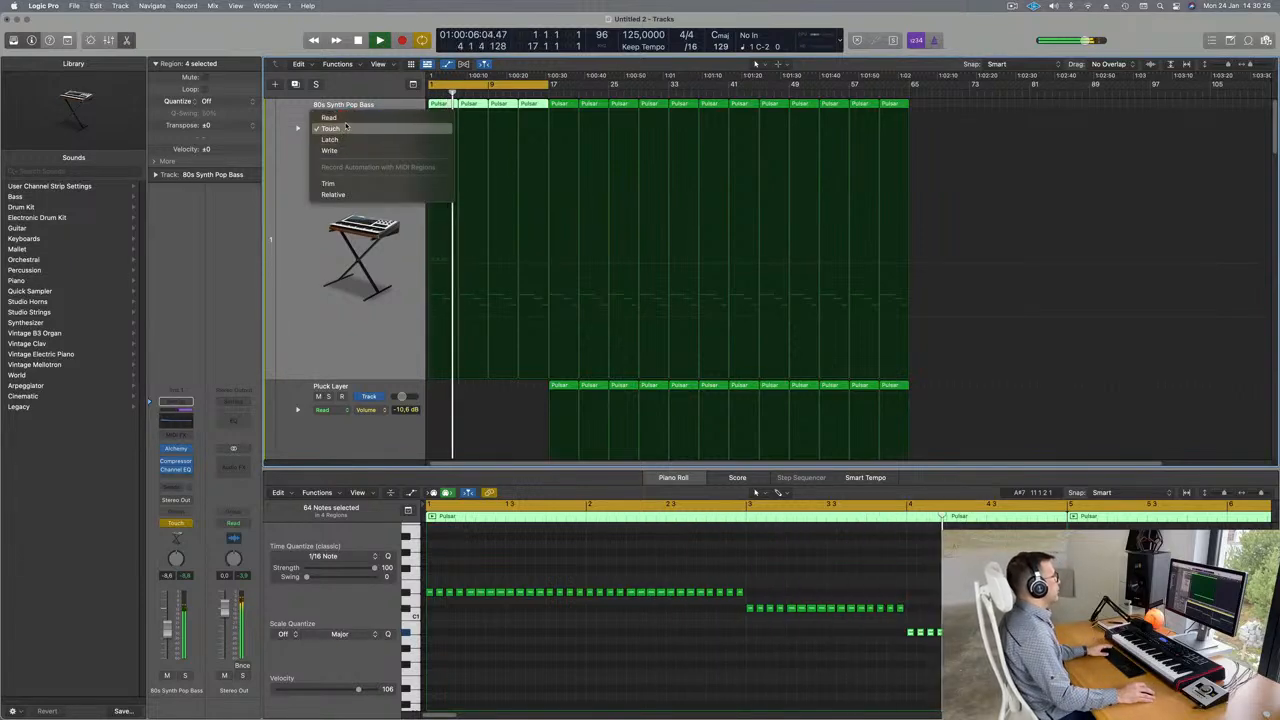
{"action": "left_click", "coordinate": [345, 118]}
{"action": "left_click", "coordinate": [371, 130]}
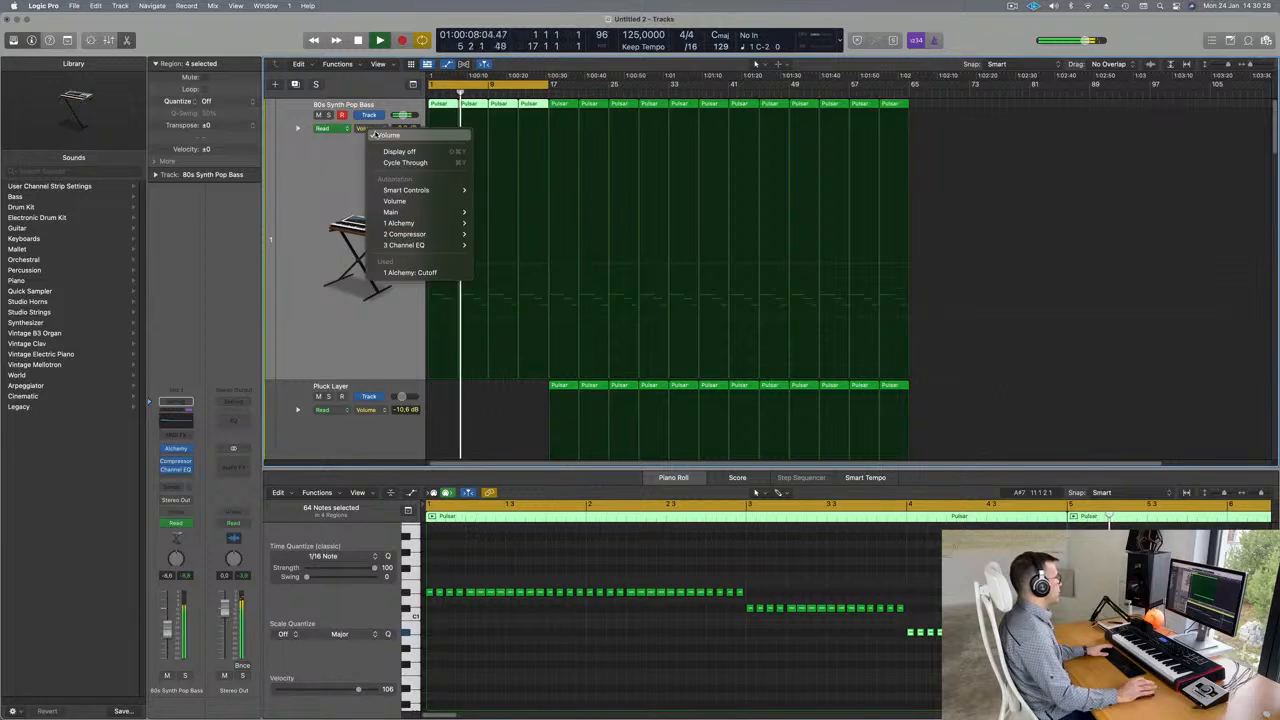
{"action": "left_click", "coordinate": [412, 273]}
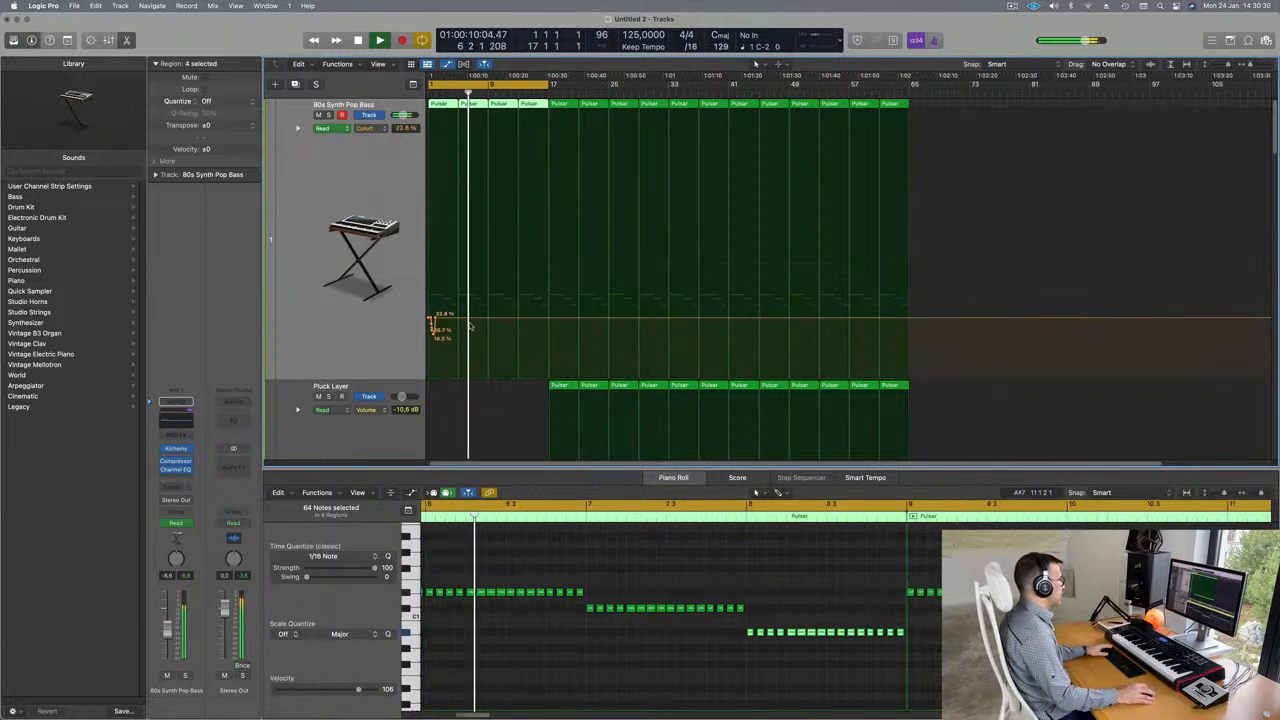
- Replace the recorded Cutoff points with a ramp rising from bar 1 to about 25.4% just before bar 9
{"action": "left_click", "coordinate": [434, 320]}
{"action": "key", "text": "Return"}
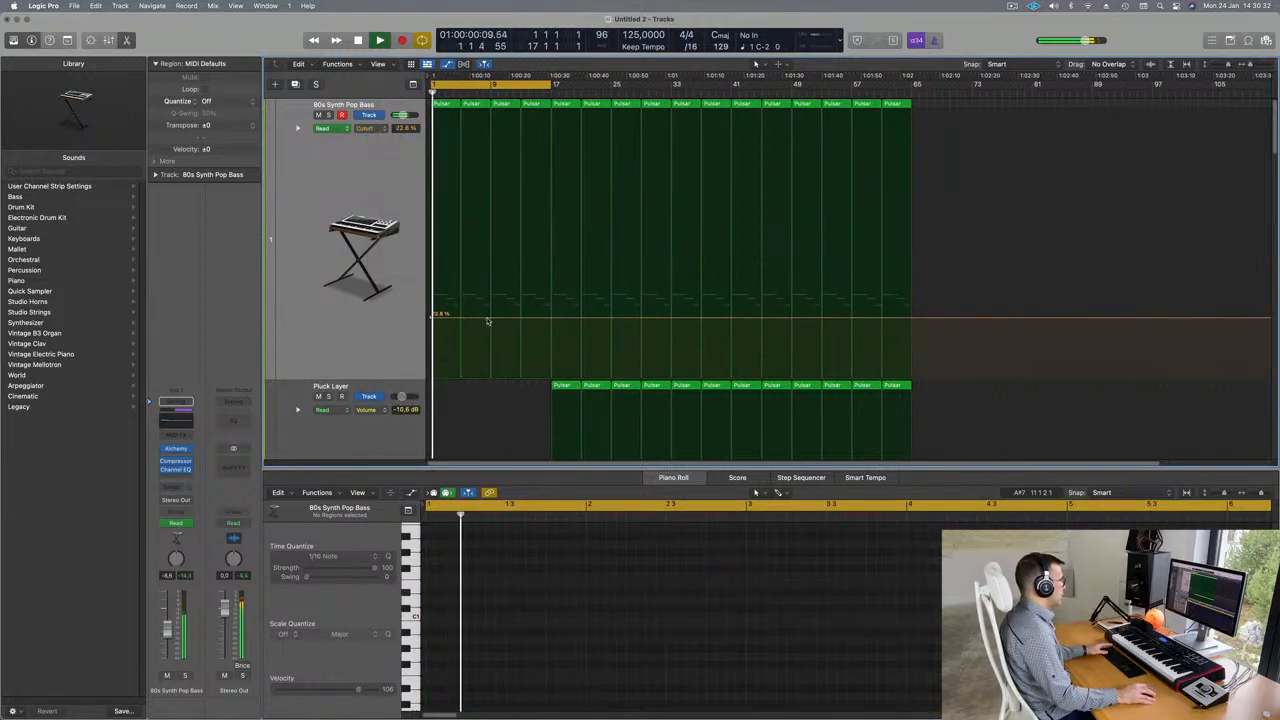
{"action": "left_click", "coordinate": [490, 321]}
{"action": "key", "text": "space"}
{"action": "left_click", "coordinate": [433, 317]}
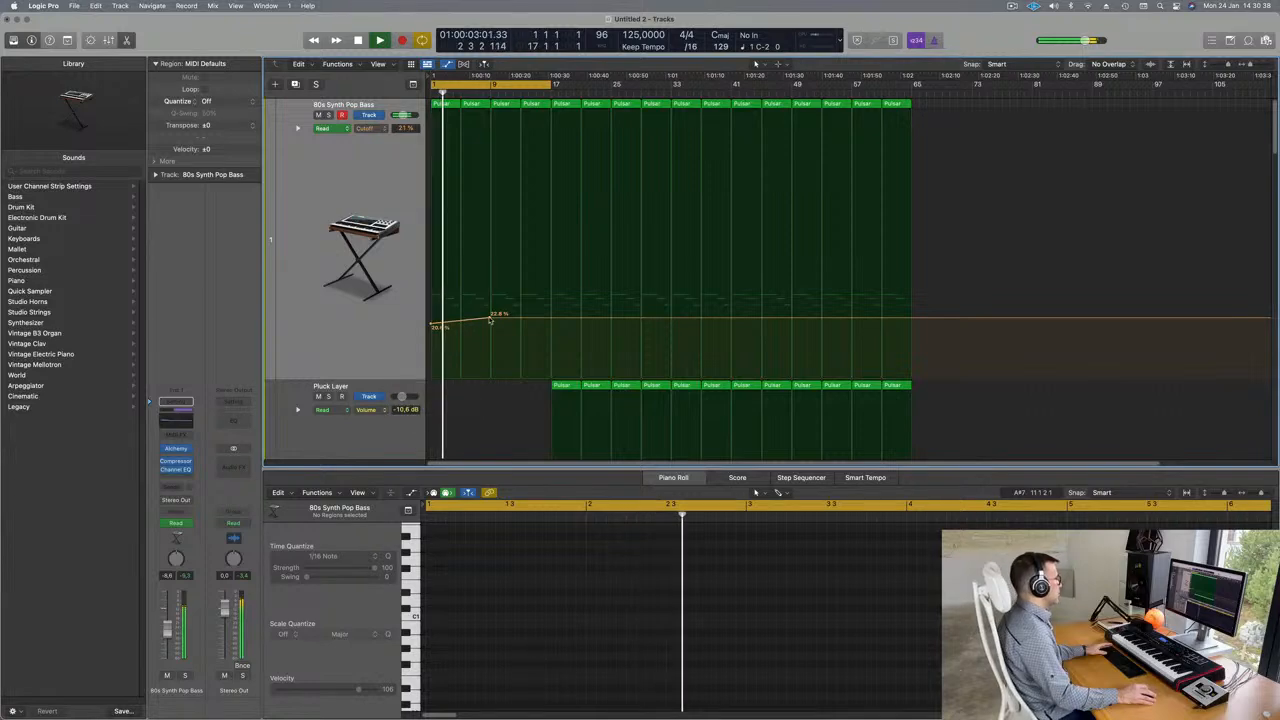
{"action": "left_click_drag", "start_coordinate": [490, 316], "coordinate": [490, 308]}
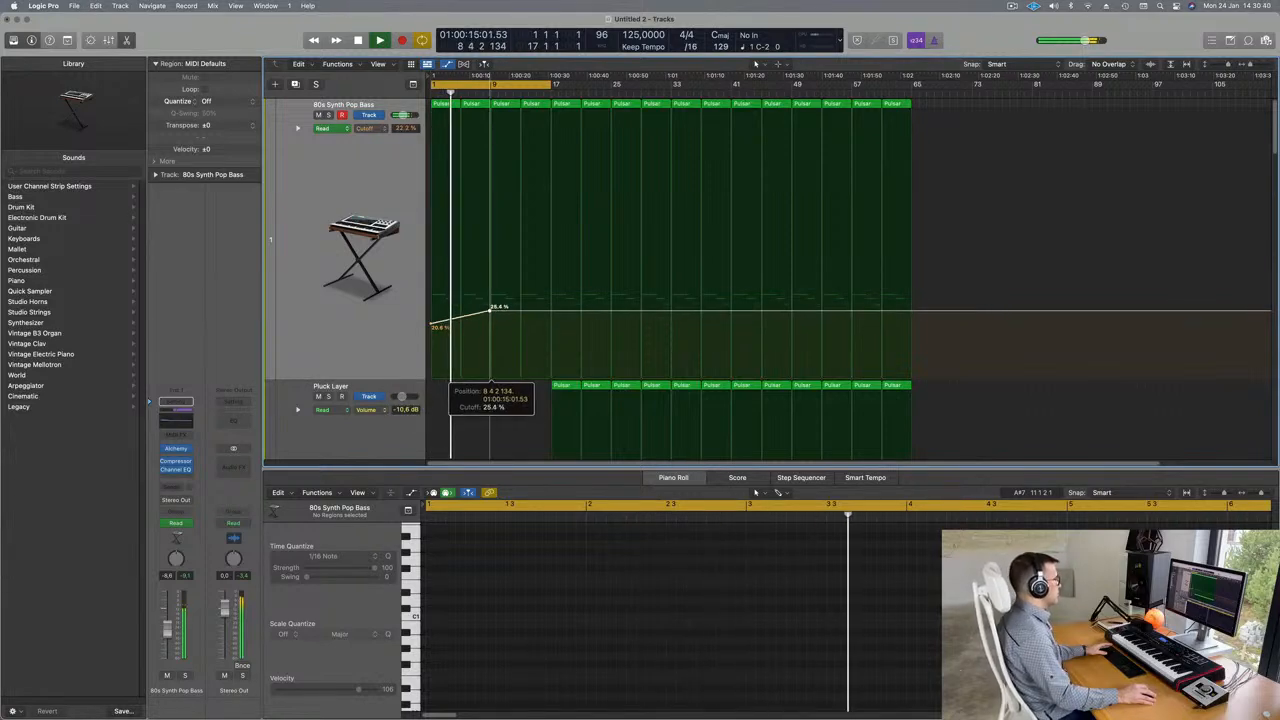
- Select the Perfect Pad 01 track and lower its volume to -14.2 dB during playback
{"action": "key", "text": "Return"}
{"action": "scroll", "coordinate": [370, 308], "scroll_direction": "down", "scroll_amount": 5}
{"action": "left_click", "coordinate": [356, 297]}
{"action": "scroll", "coordinate": [360, 330], "scroll_direction": "down", "scroll_amount": 5}
{"action": "key", "text": "space"}
{"action": "scroll", "coordinate": [363, 402], "scroll_direction": "down", "scroll_amount": 3}
{"action": "left_click", "coordinate": [334, 277]}
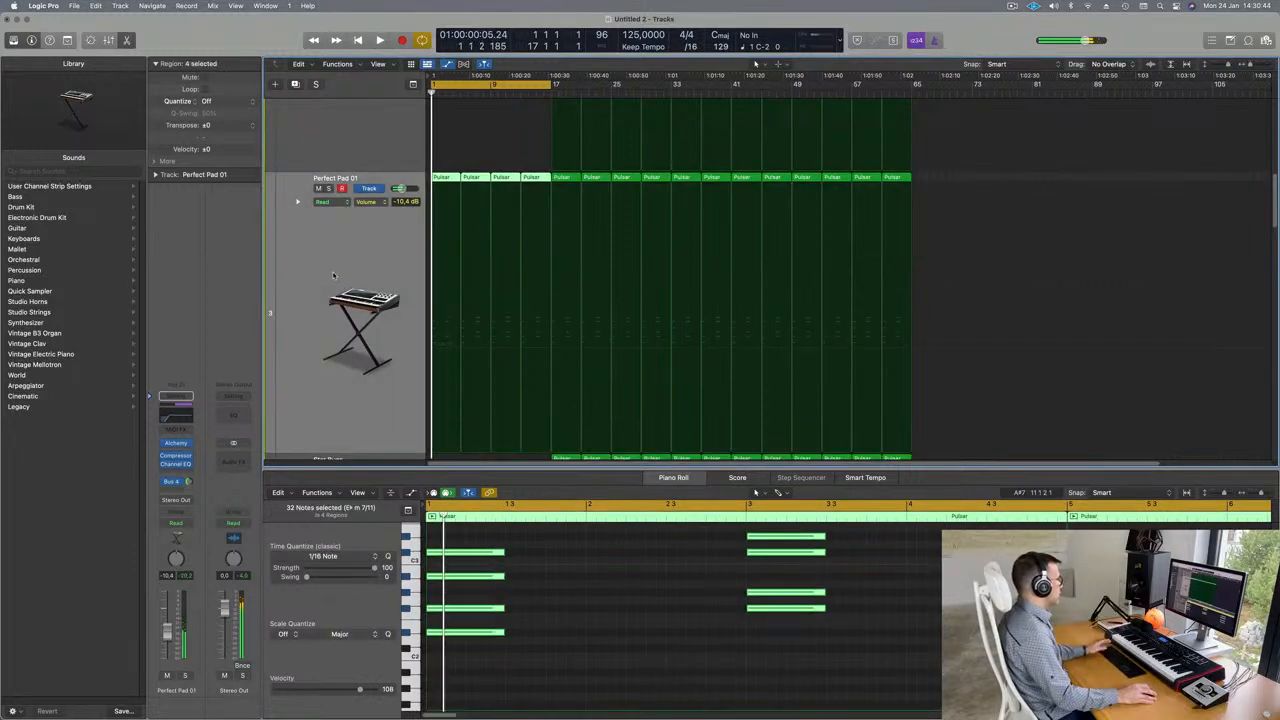
{"action": "key", "text": "Return"}
{"action": "left_click", "coordinate": [186, 677]}
{"action": "key", "text": "Return"}
{"action": "left_click_drag", "start_coordinate": [167, 632], "coordinate": [167, 638]}
{"action": "key", "text": "Return"}
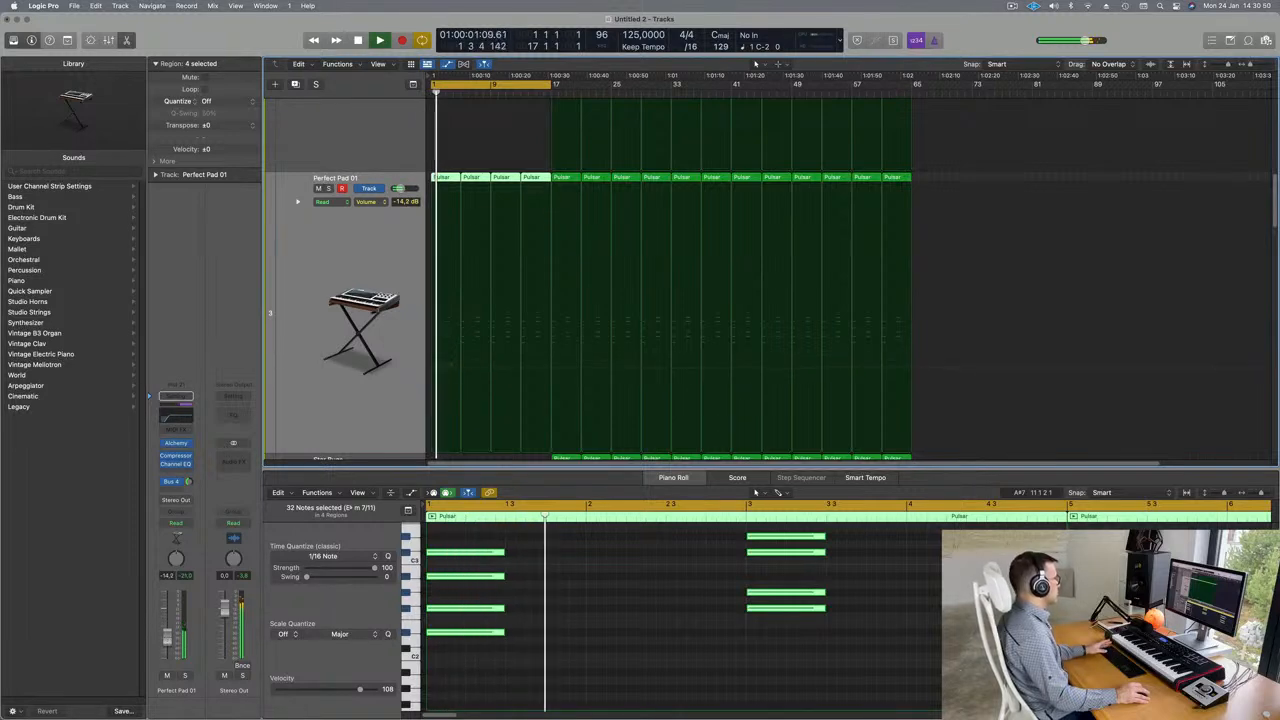
{"action": "scroll", "coordinate": [345, 300], "scroll_direction": "down", "scroll_amount": 2}
{"action": "key", "text": "Return"}
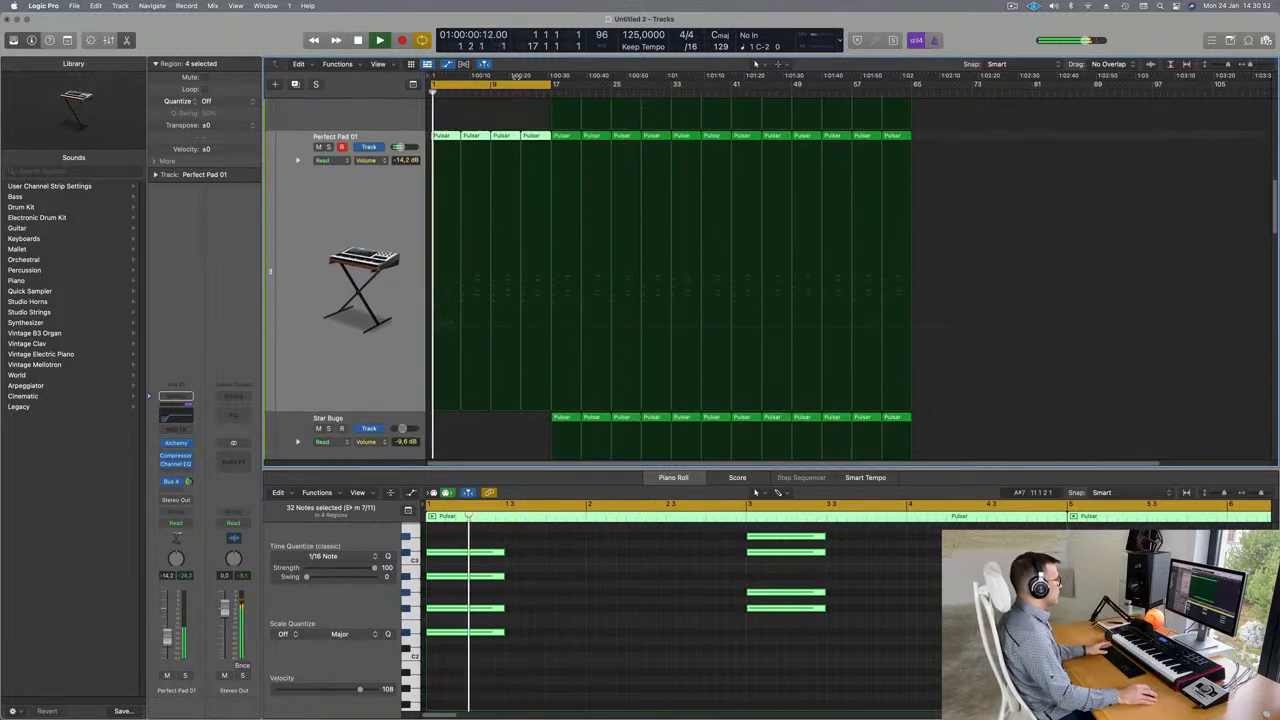
- Delete the four-note chord at bar 3 from the first Perfect Pad 01 region and resume playback
{"action": "left_click", "coordinate": [450, 136]}
{"action": "key", "text": "space"}
{"action": "scroll", "coordinate": [803, 683], "scroll_direction": "down", "scroll_amount": 3}
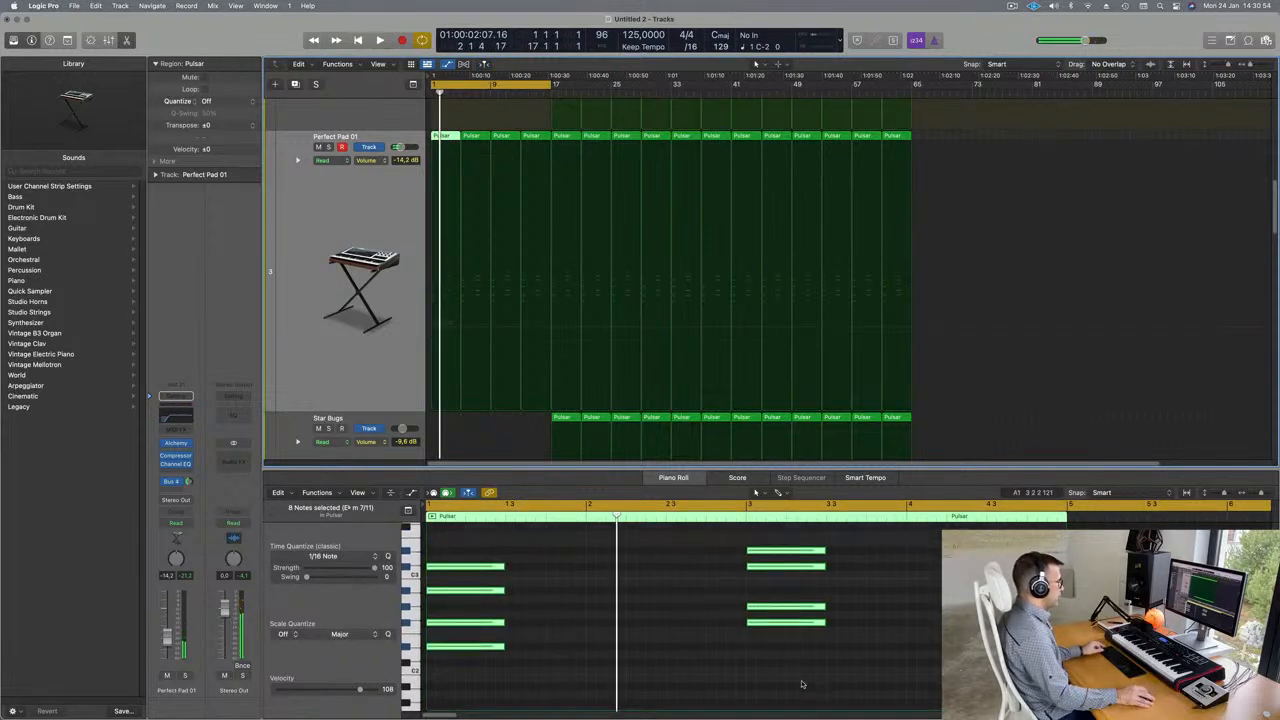
{"action": "scroll", "coordinate": [731, 663], "scroll_direction": "left", "scroll_amount": 2}
{"action": "left_click_drag", "start_coordinate": [691, 562], "coordinate": [779, 663]}
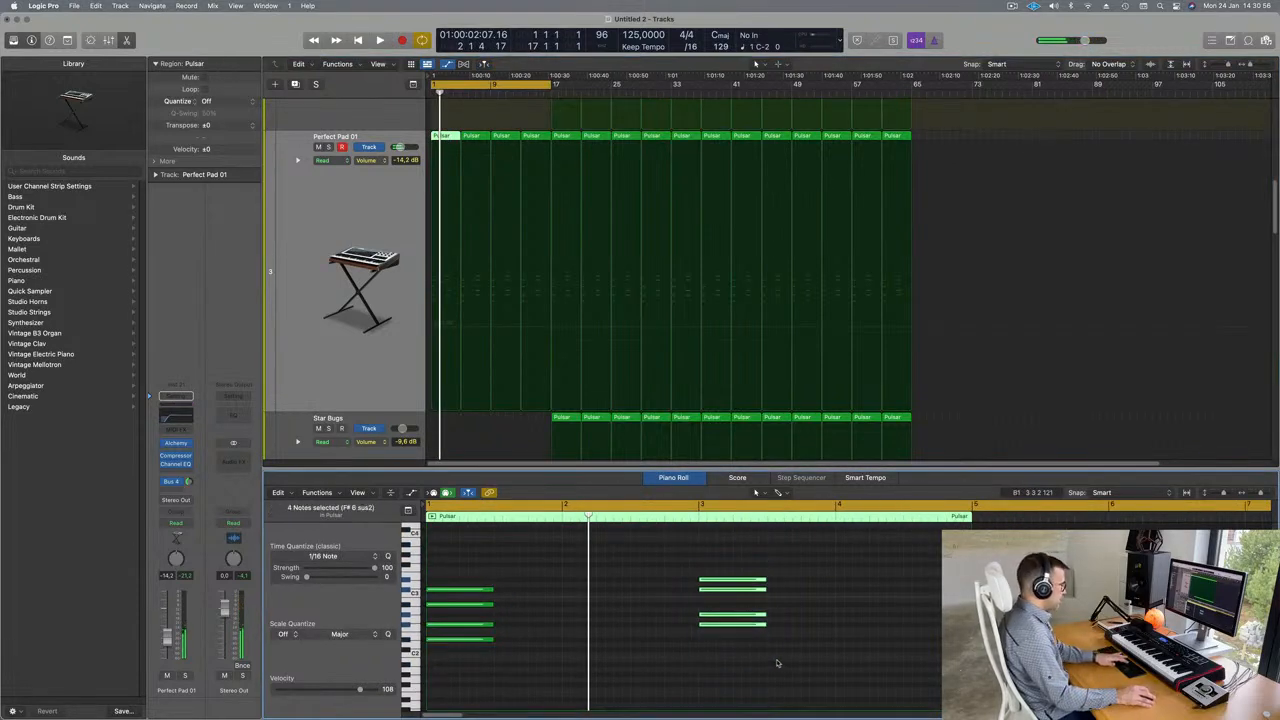
{"action": "key", "text": "Delete"}
{"action": "scroll", "coordinate": [646, 591], "scroll_direction": "down", "scroll_amount": 4}
{"action": "key", "text": "space"}
{"action": "scroll", "coordinate": [492, 301], "scroll_direction": "up", "scroll_amount": 1}
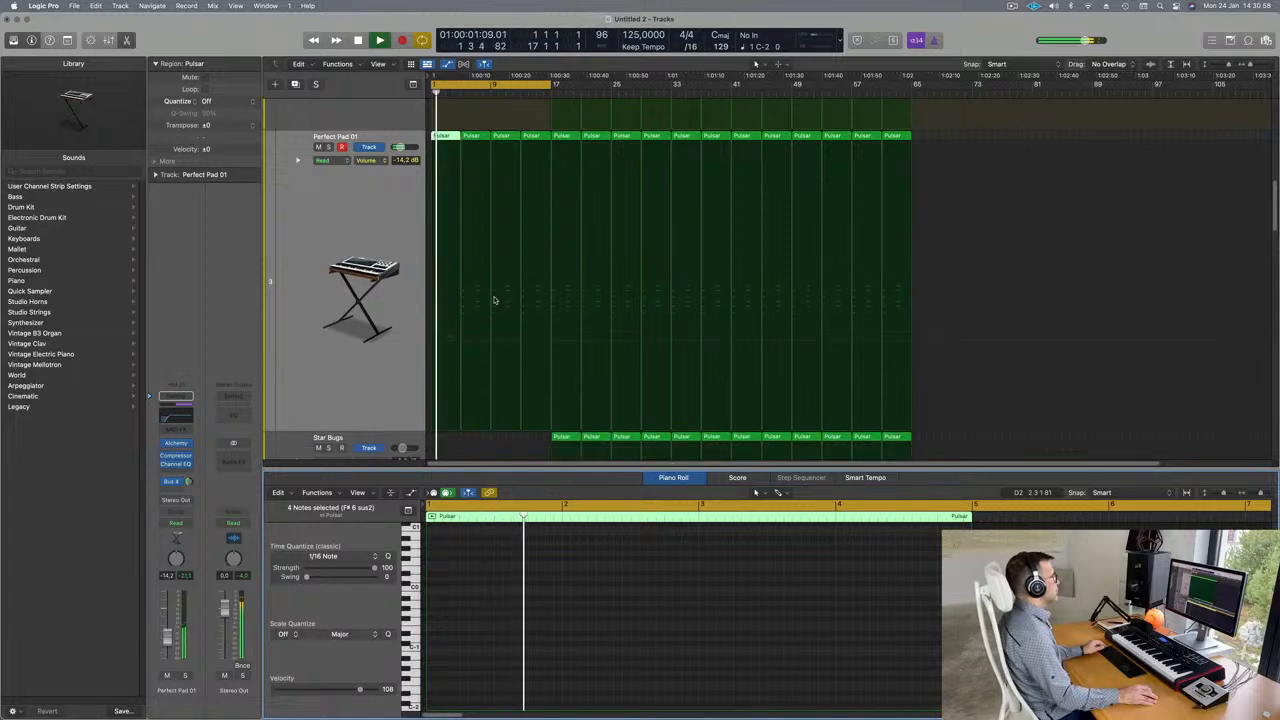
- Delete the 16 regions before bar 17 on the second Pulsar kick track, directly below Kick 1
{"action": "scroll", "coordinate": [492, 300], "scroll_direction": "down", "scroll_amount": 3}
{"action": "scroll", "coordinate": [494, 296], "scroll_direction": "down", "scroll_amount": 4}
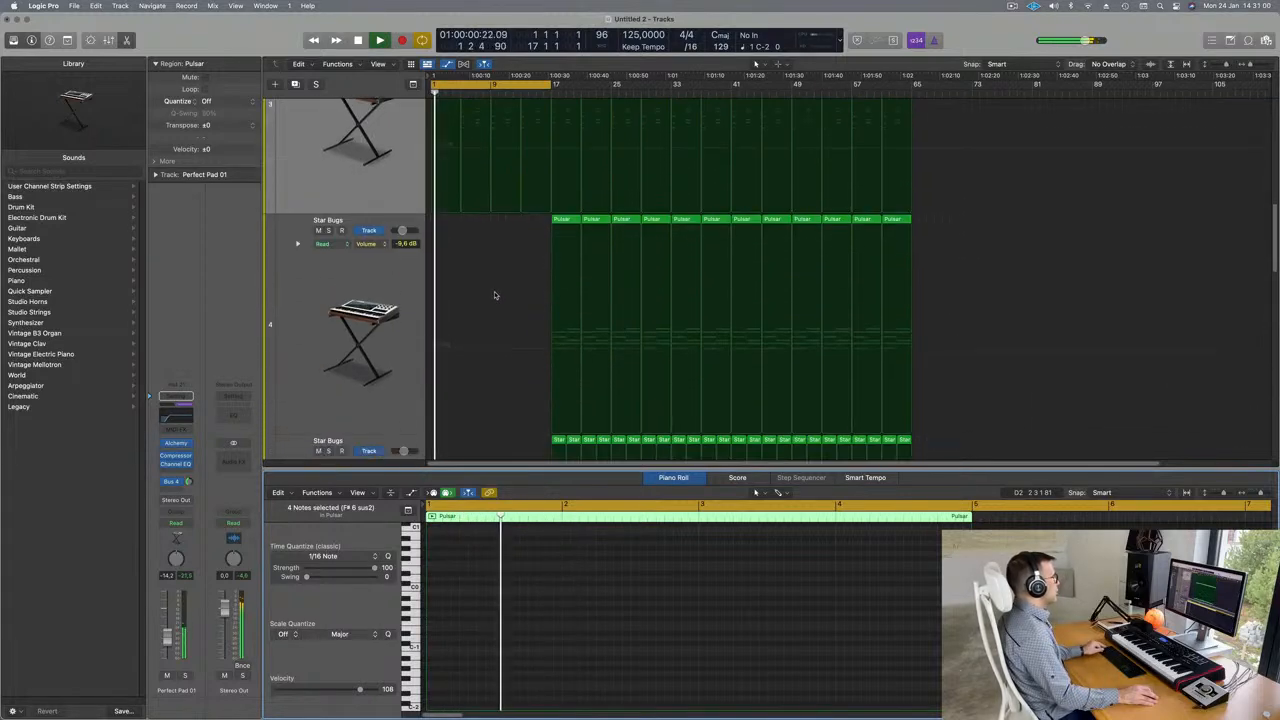
{"action": "scroll", "coordinate": [495, 295], "scroll_direction": "down", "scroll_amount": 2}
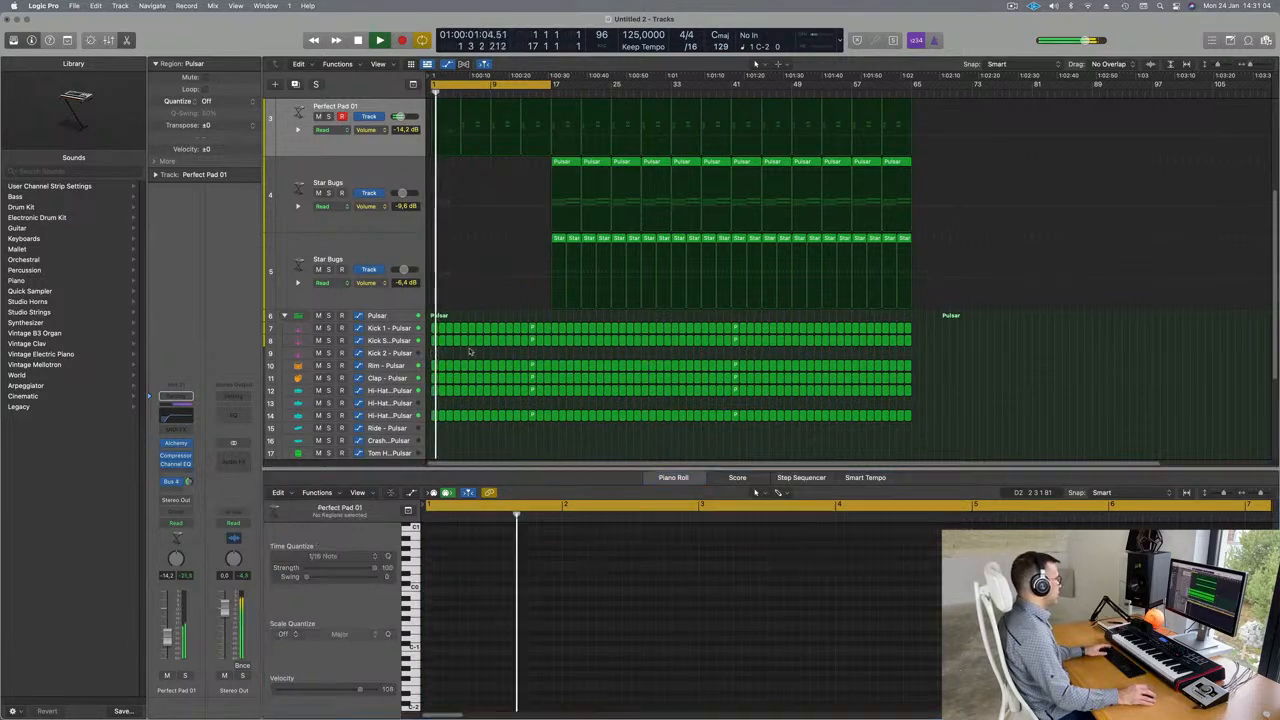
{"action": "left_click_drag", "start_coordinate": [432, 340], "coordinate": [546, 347]}
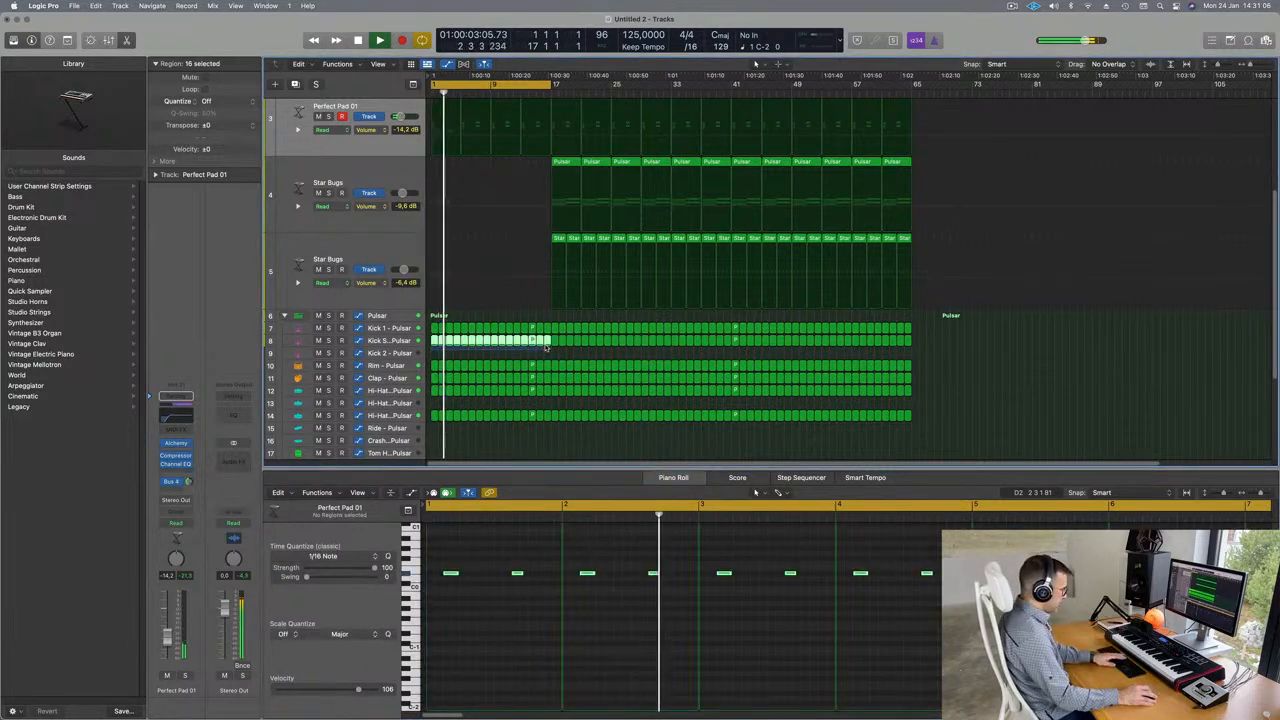
{"action": "key", "text": "BackSpace"}
- Delete all Rim and Clap regions before bar 17 in the Pulsar kit
{"action": "scroll", "coordinate": [480, 330], "scroll_direction": "down", "scroll_amount": 2}
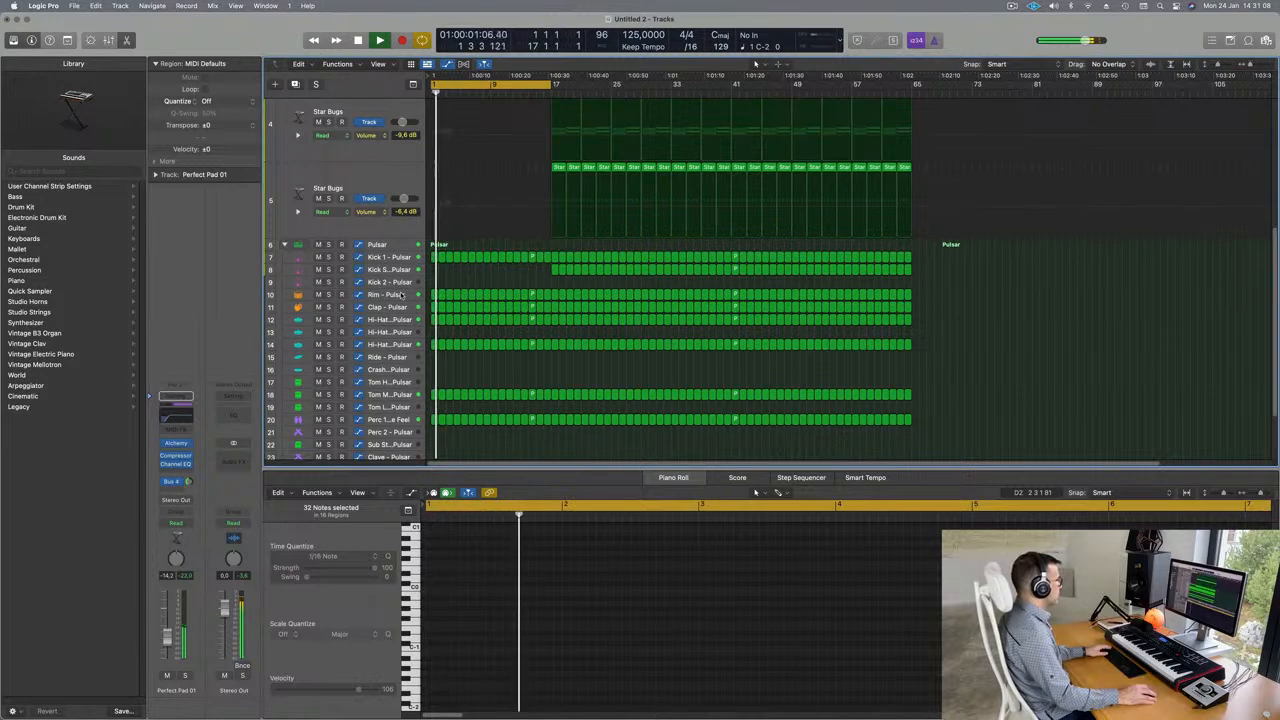
{"action": "scroll", "coordinate": [391, 406], "scroll_direction": "down", "scroll_amount": 2}
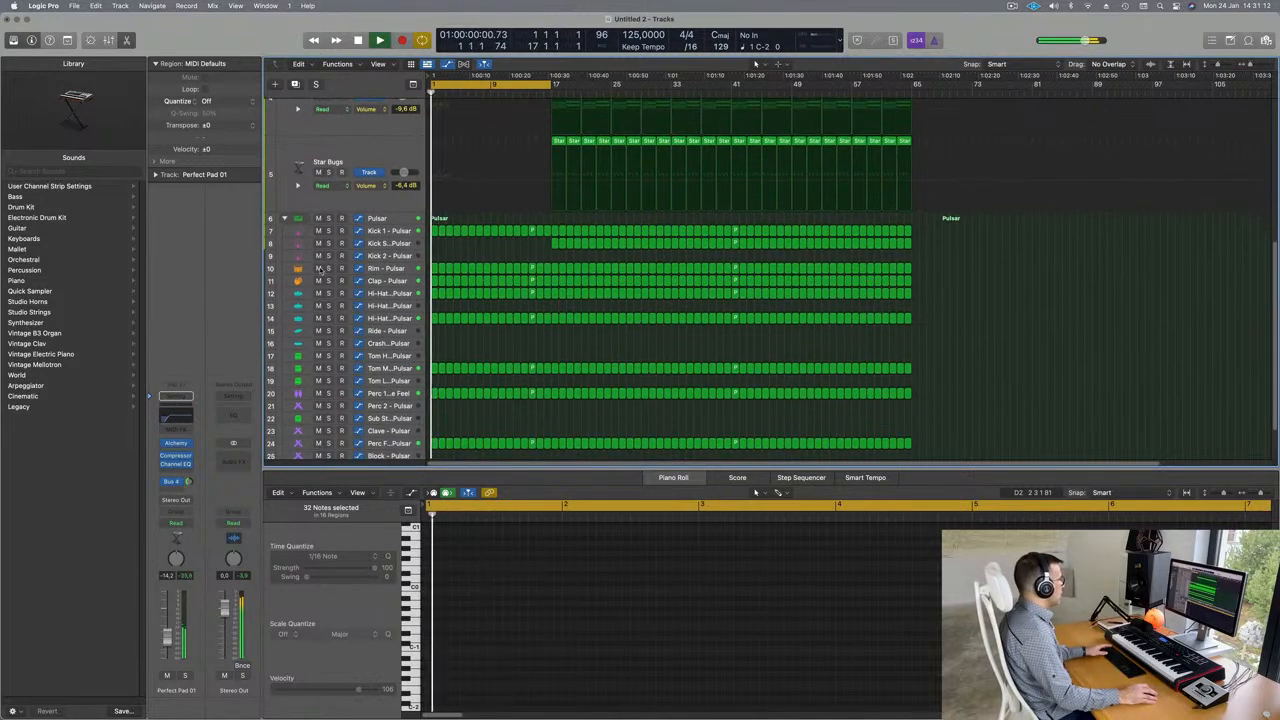
{"action": "left_click", "coordinate": [434, 268]}
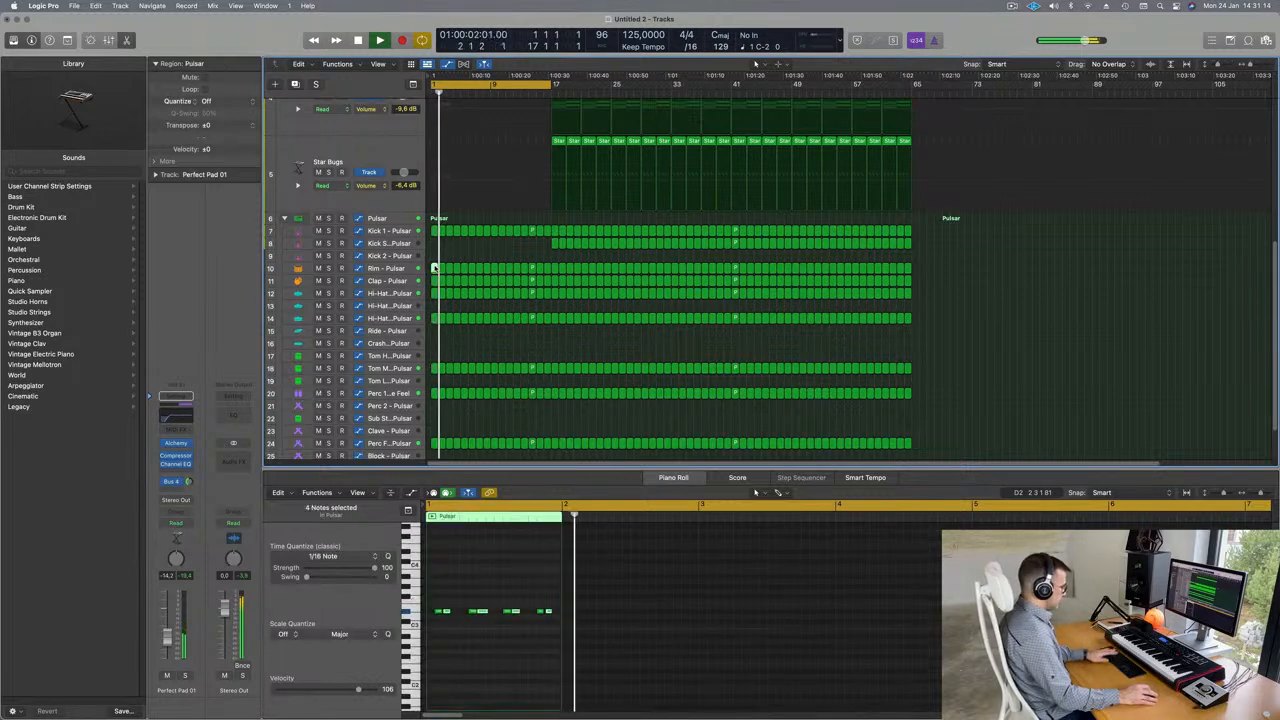
{"action": "left_click_drag", "start_coordinate": [434, 268], "coordinate": [535, 270]}
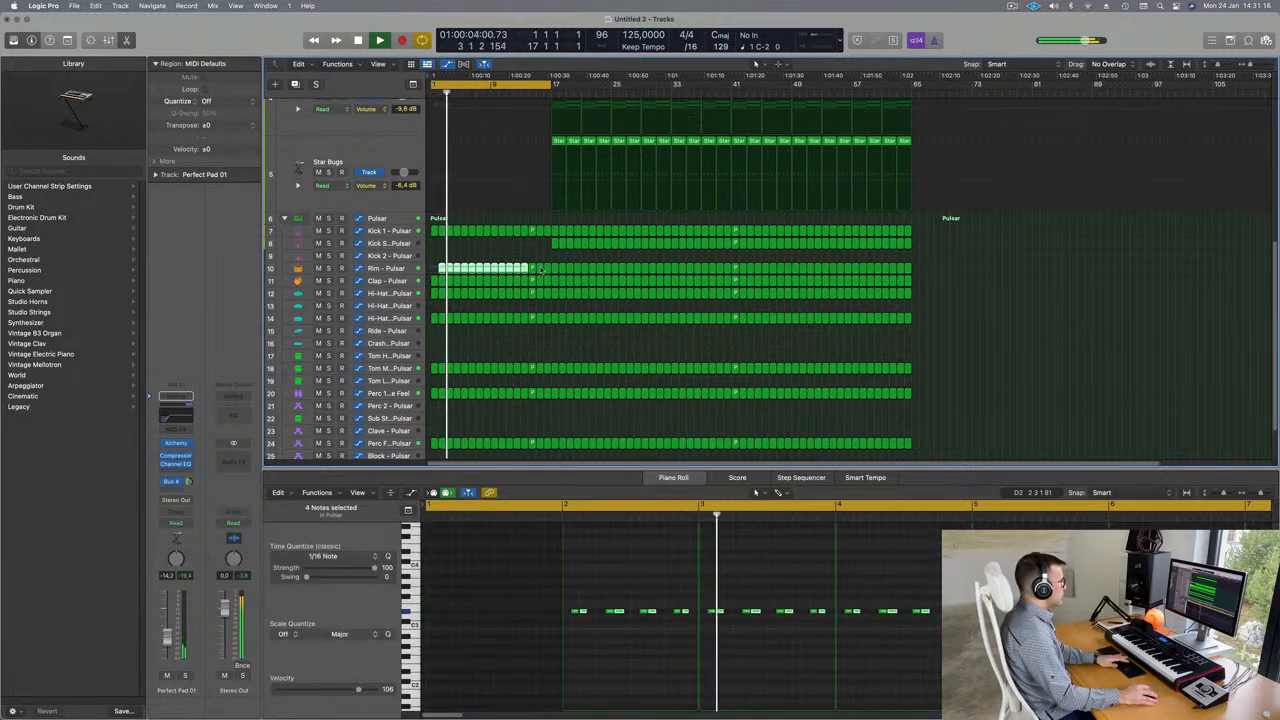
{"action": "key", "text": "Delete"}
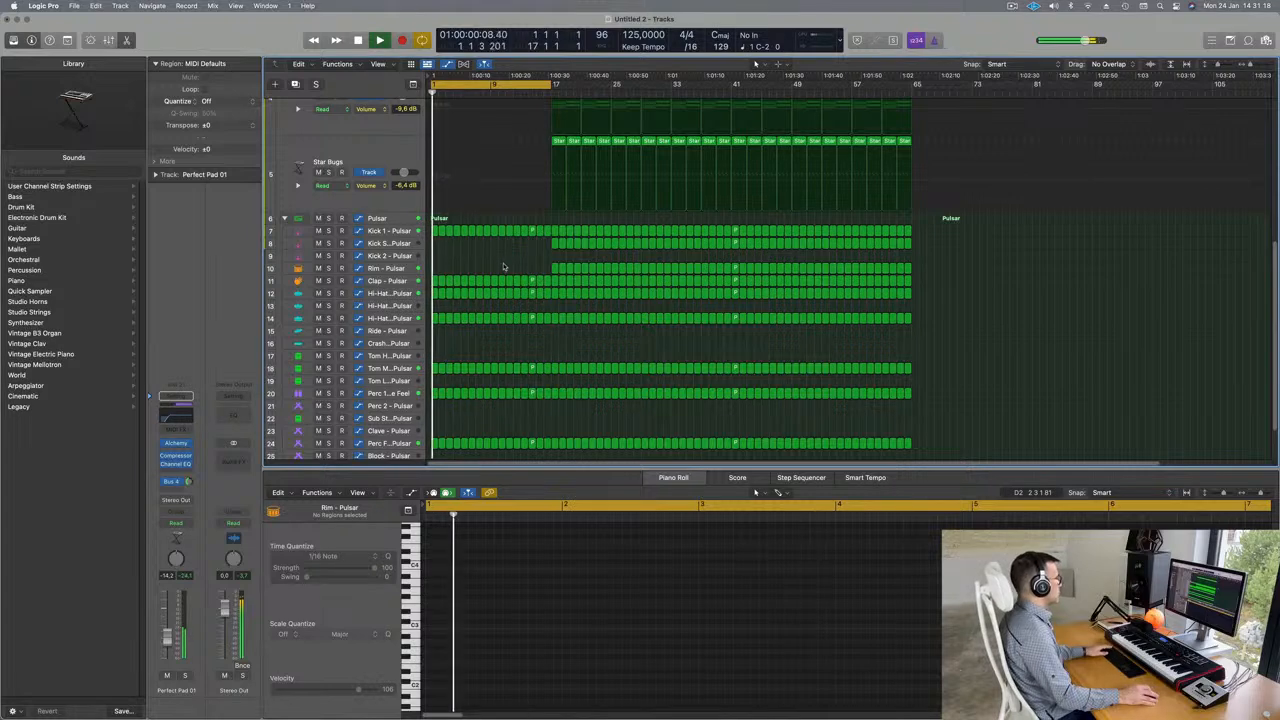
{"action": "left_click_drag", "start_coordinate": [428, 279], "coordinate": [548, 281]}
{"action": "key", "text": "Delete"}
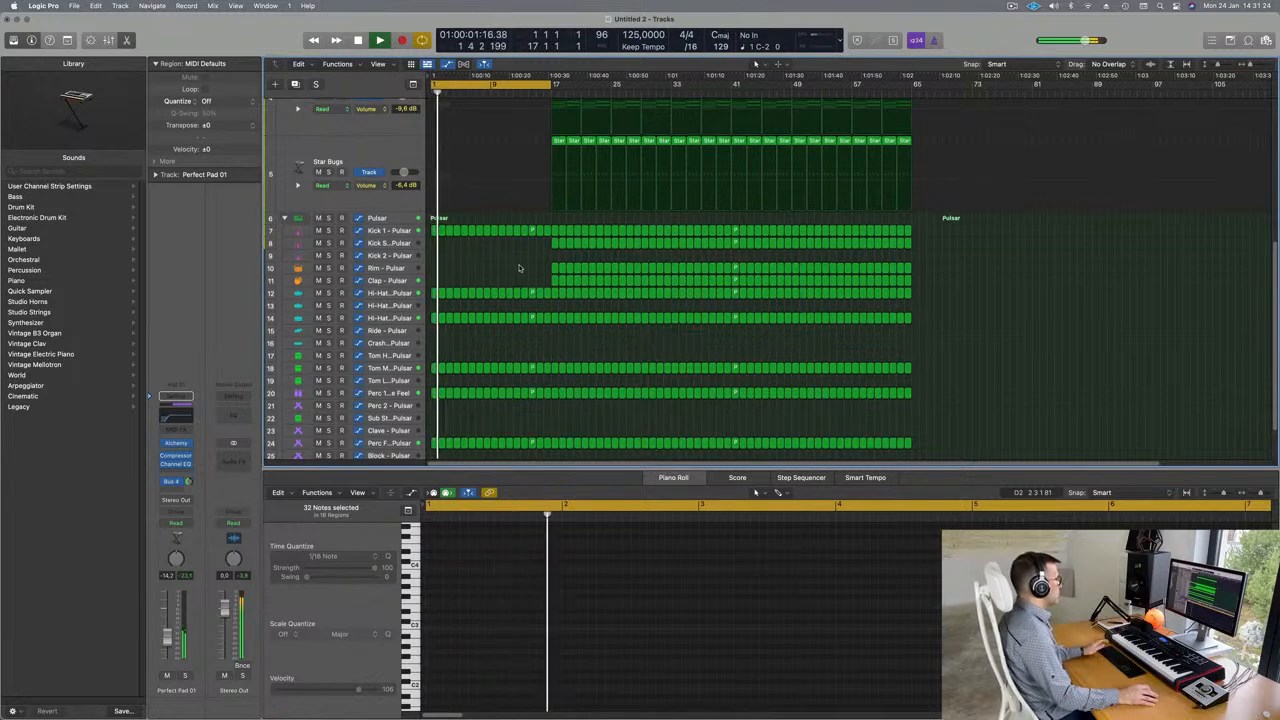
- Delete the Tom Mid, Perc 1 and Perc FX regions before bar 17 and replay the intro from the start
{"action": "left_click", "coordinate": [328, 292]}
{"action": "left_click", "coordinate": [328, 292]}
{"action": "scroll", "coordinate": [430, 345], "scroll_direction": "down", "scroll_amount": 2}
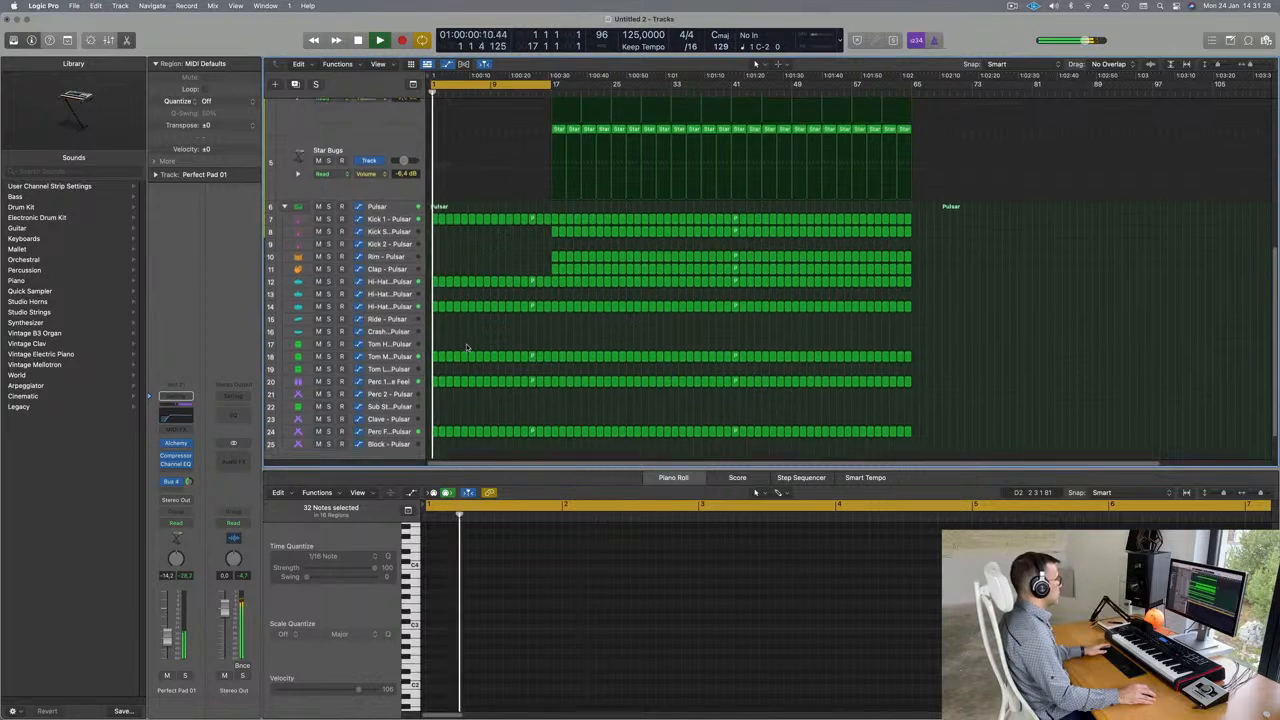
{"action": "left_click_drag", "start_coordinate": [430, 345], "coordinate": [556, 385]}
{"action": "key", "text": "Delete"}
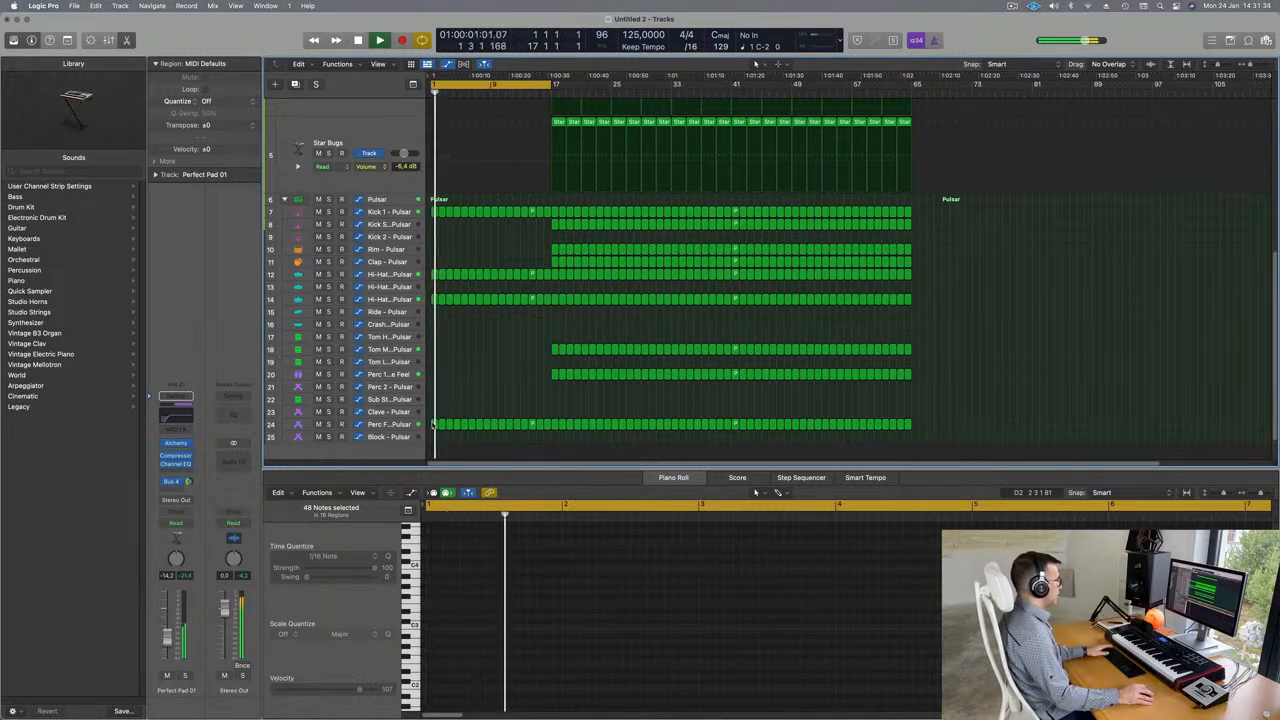
{"action": "left_click_drag", "start_coordinate": [433, 438], "coordinate": [548, 426]}
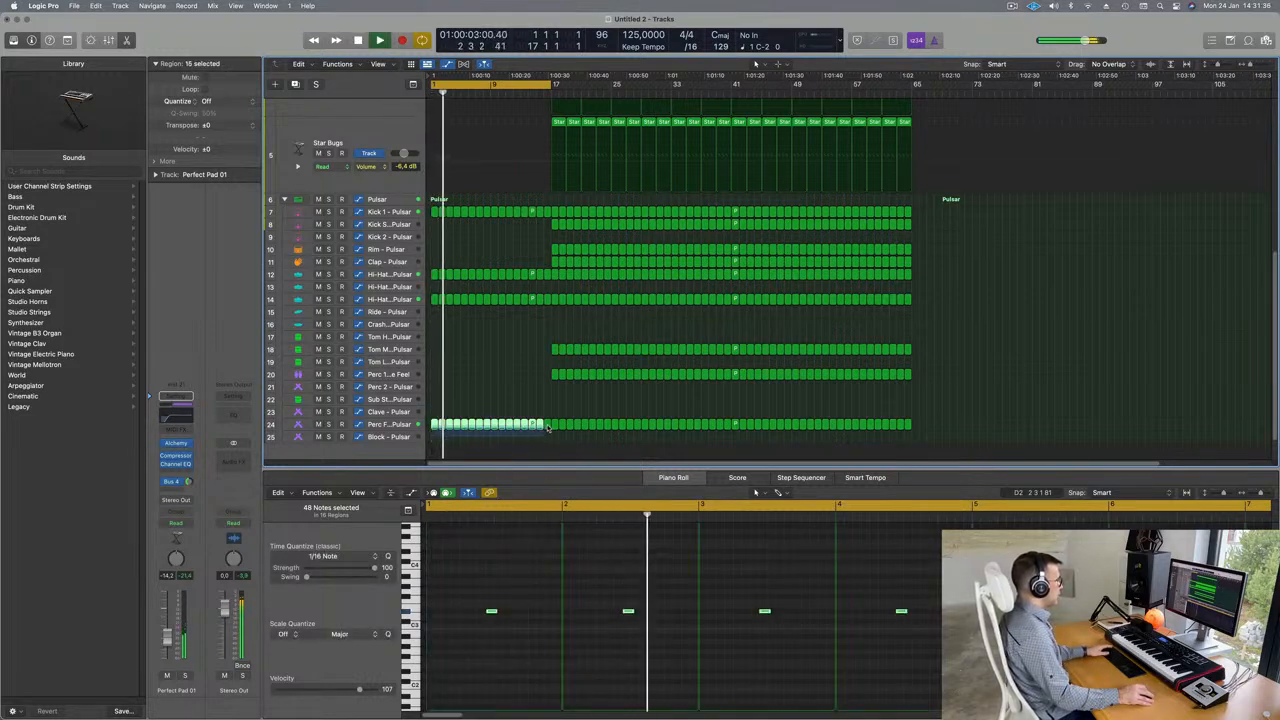
{"action": "key", "text": "Delete"}
{"action": "key", "text": "Return"}
{"action": "scroll", "coordinate": [520, 417], "scroll_direction": "up", "scroll_amount": 3}
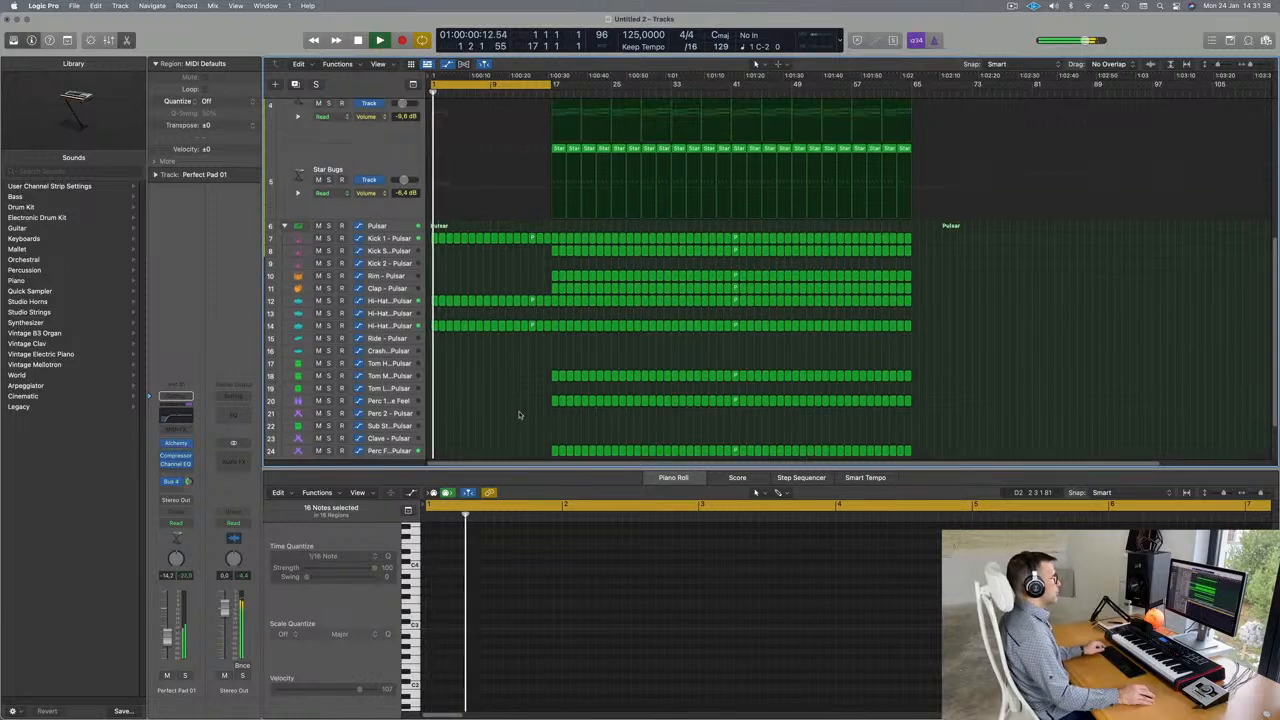
{"action": "scroll", "coordinate": [526, 407], "scroll_direction": "up", "scroll_amount": 5}
{"action": "scroll", "coordinate": [527, 407], "scroll_direction": "up", "scroll_amount": 3}
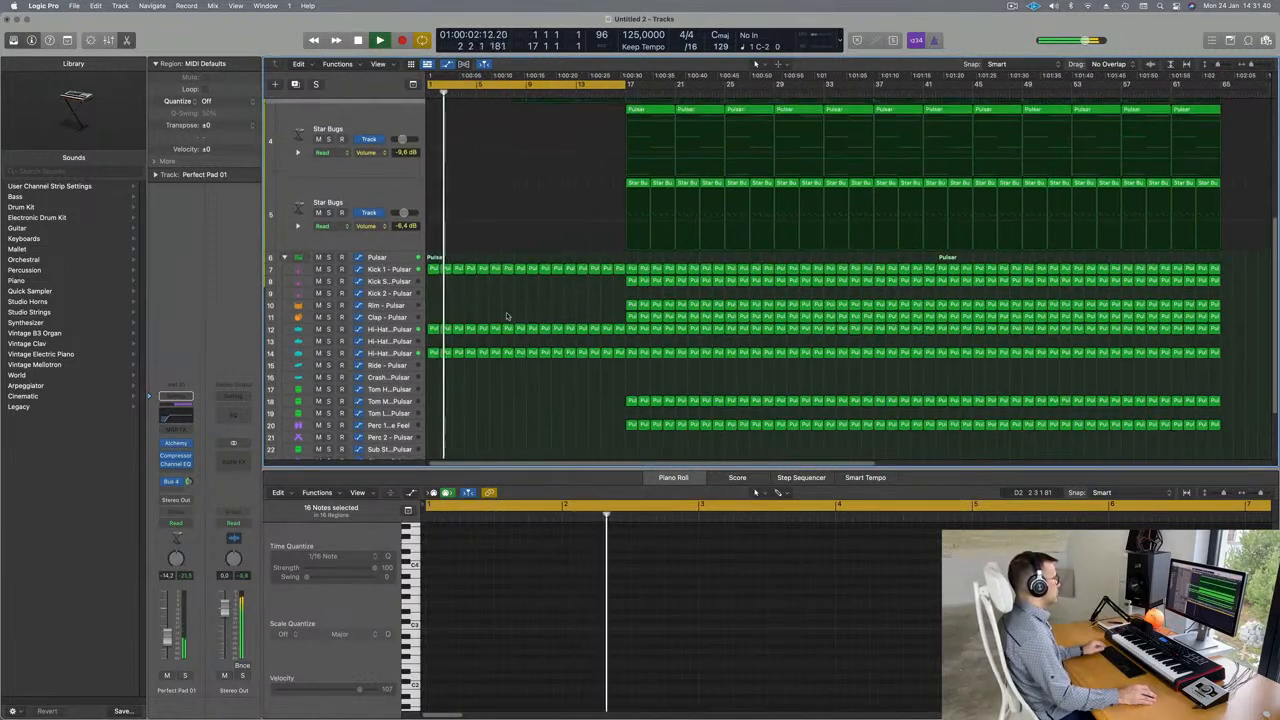
{"action": "scroll", "coordinate": [521, 349], "scroll_direction": "down", "scroll_amount": 2}
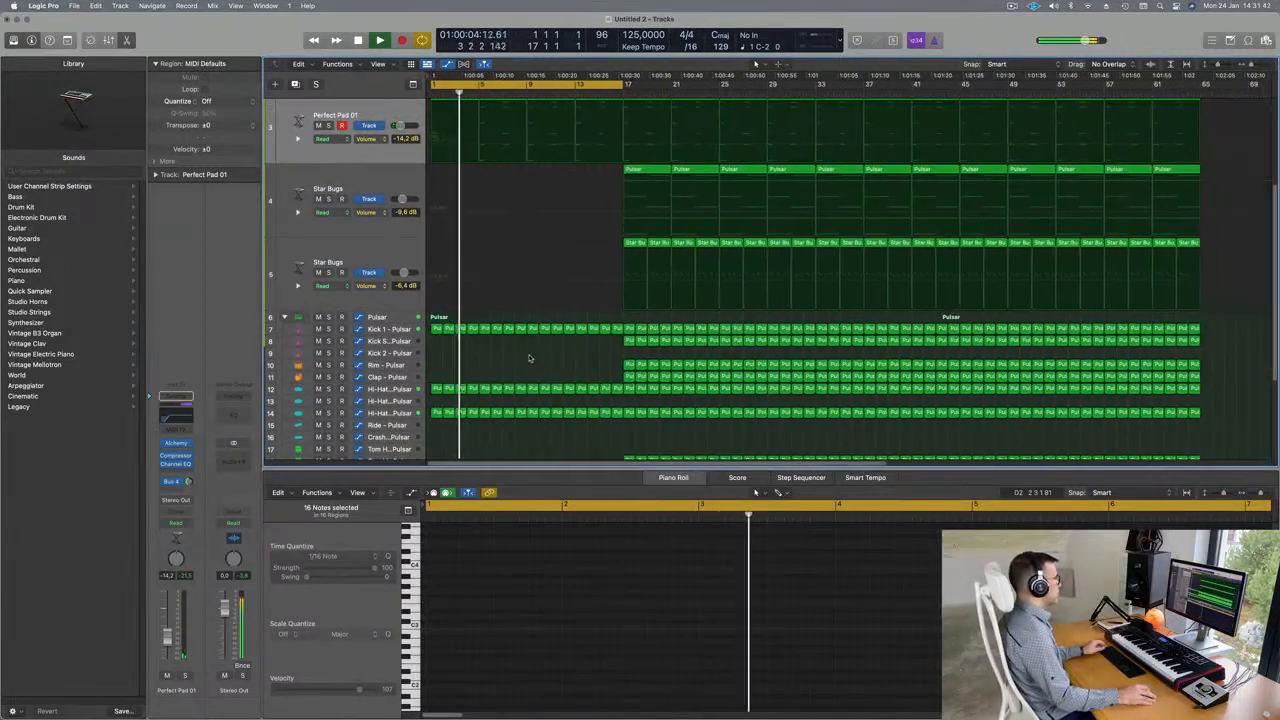
- Select the main Pulsar drum kit track and open its Drum Machine Designer
{"action": "left_click", "coordinate": [375, 318]}
{"action": "key", "text": "Return"}
{"action": "key", "text": "Return"}
{"action": "key", "text": "Return"}
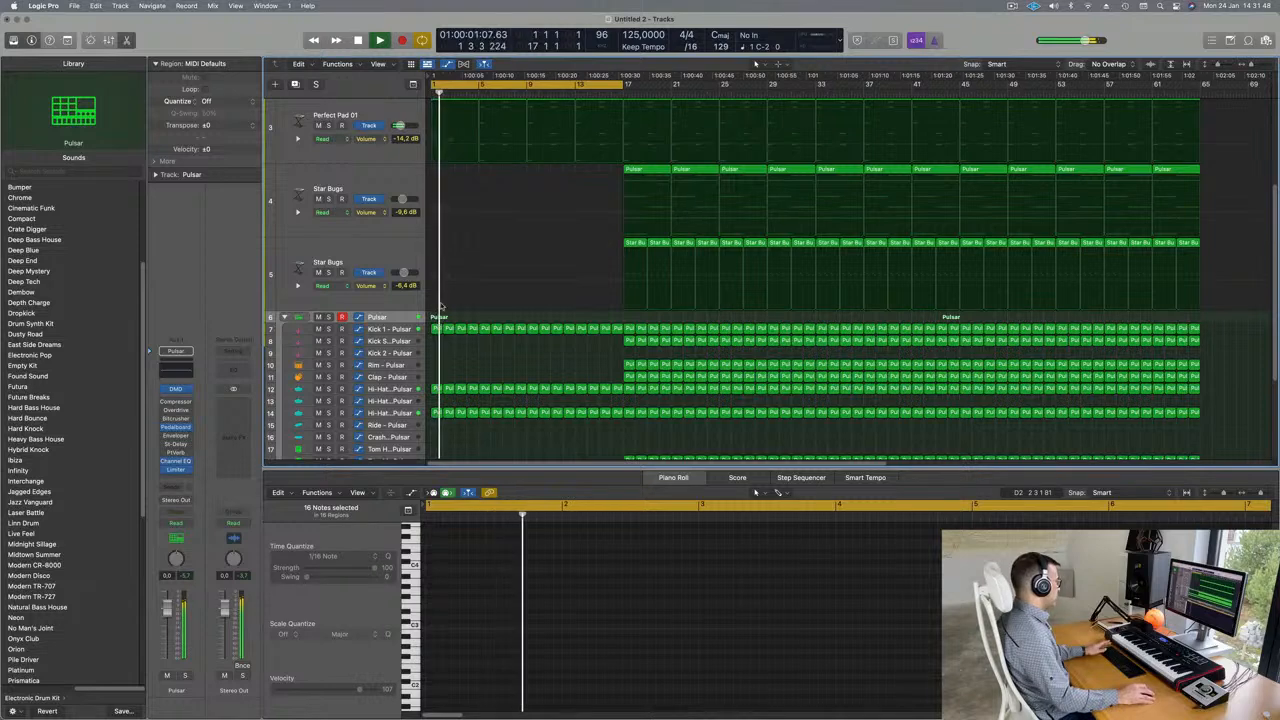
{"action": "key", "text": "space"}
{"action": "key", "text": "space"}
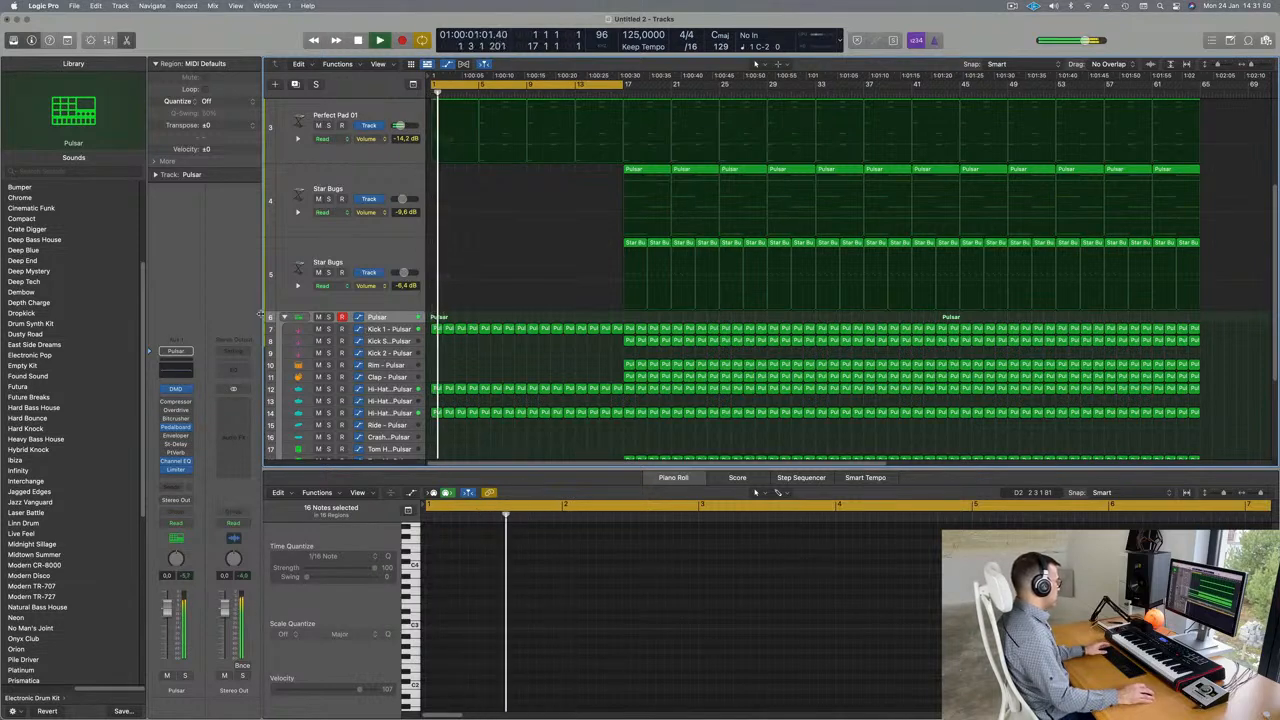
{"action": "left_click", "coordinate": [284, 317]}
{"action": "left_click", "coordinate": [287, 404]}
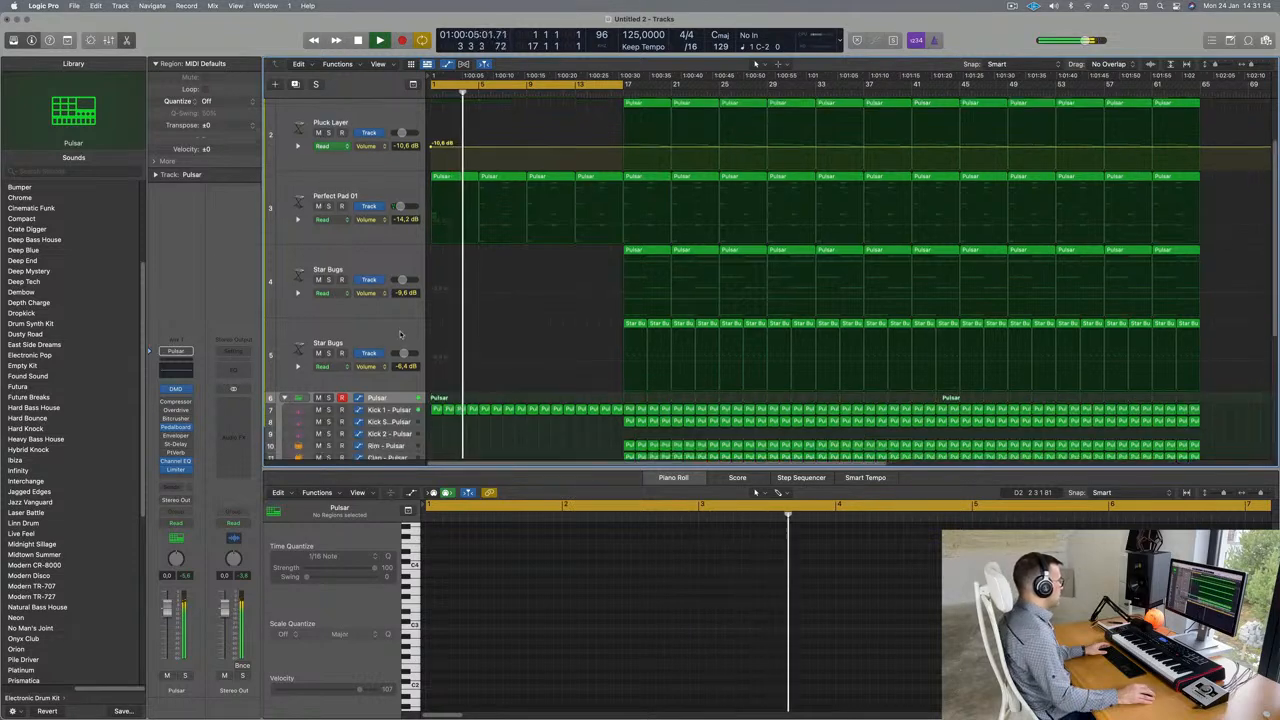
{"action": "scroll", "coordinate": [400, 370], "scroll_direction": "down", "scroll_amount": 2}
{"action": "key", "text": "Return"}
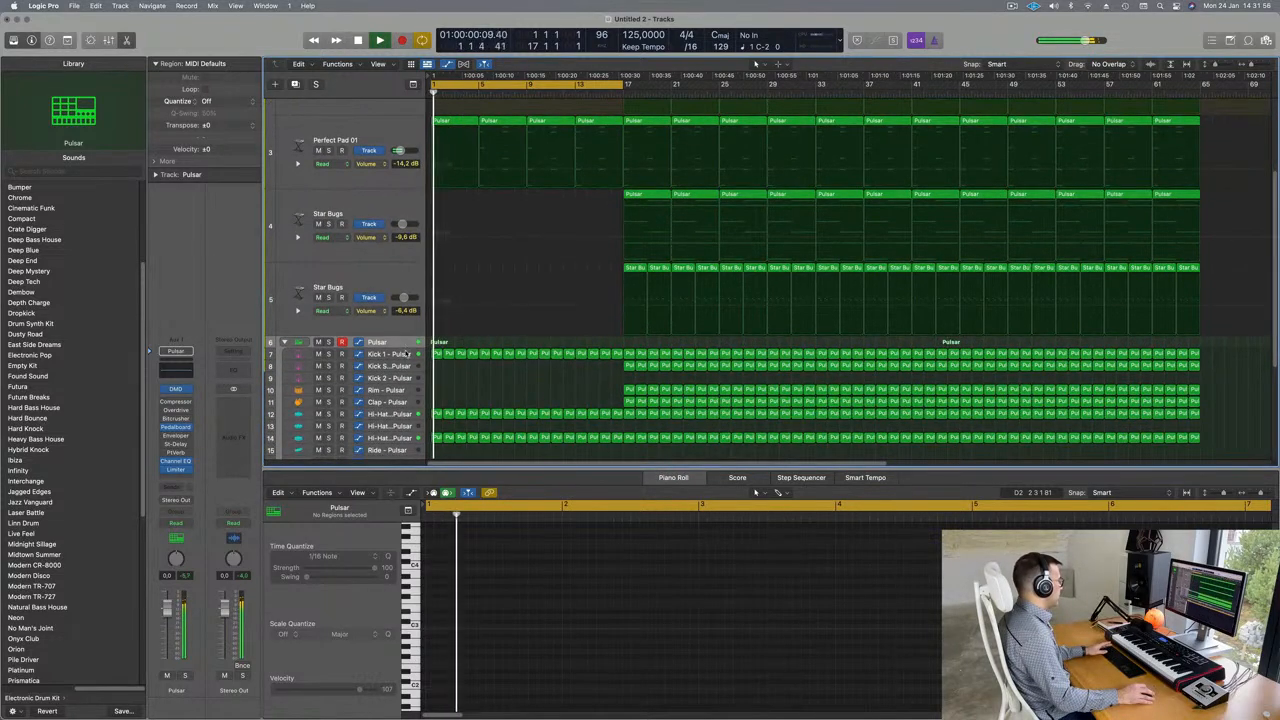
{"action": "key", "text": "Return"}
{"action": "left_click", "coordinate": [175, 388]}
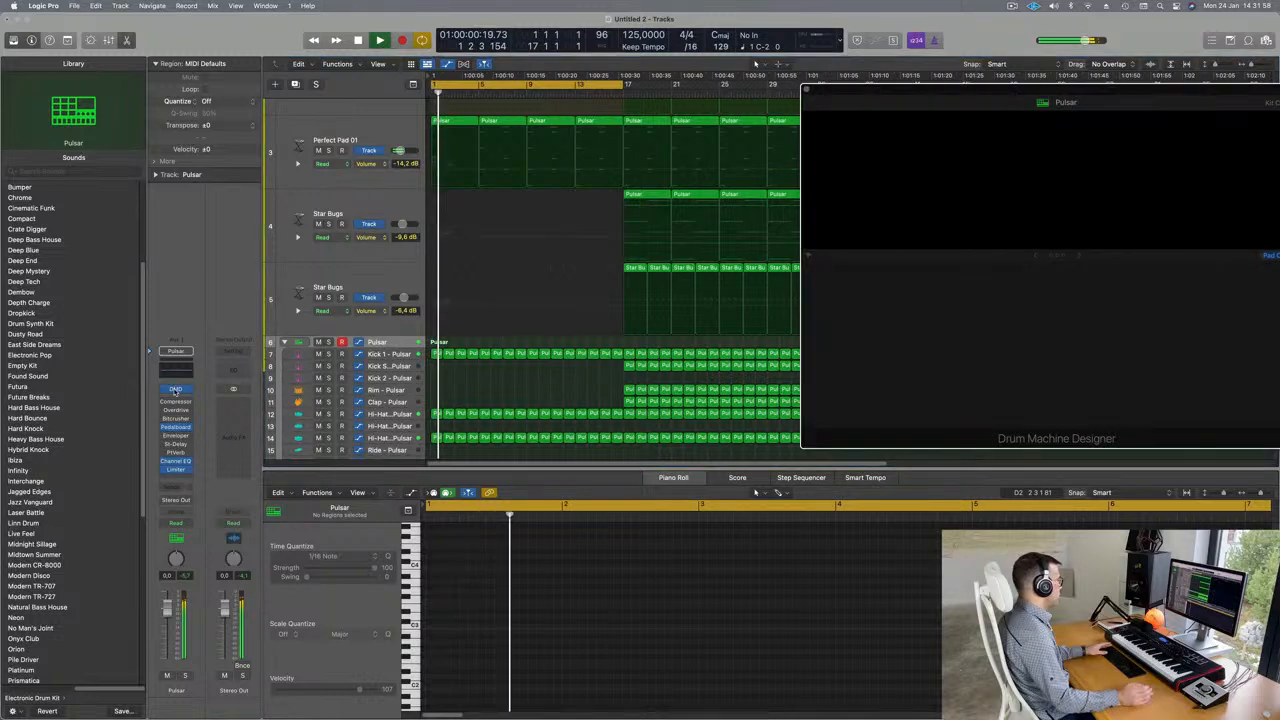
{"action": "left_click_drag", "start_coordinate": [1095, 93], "coordinate": [963, 91]}
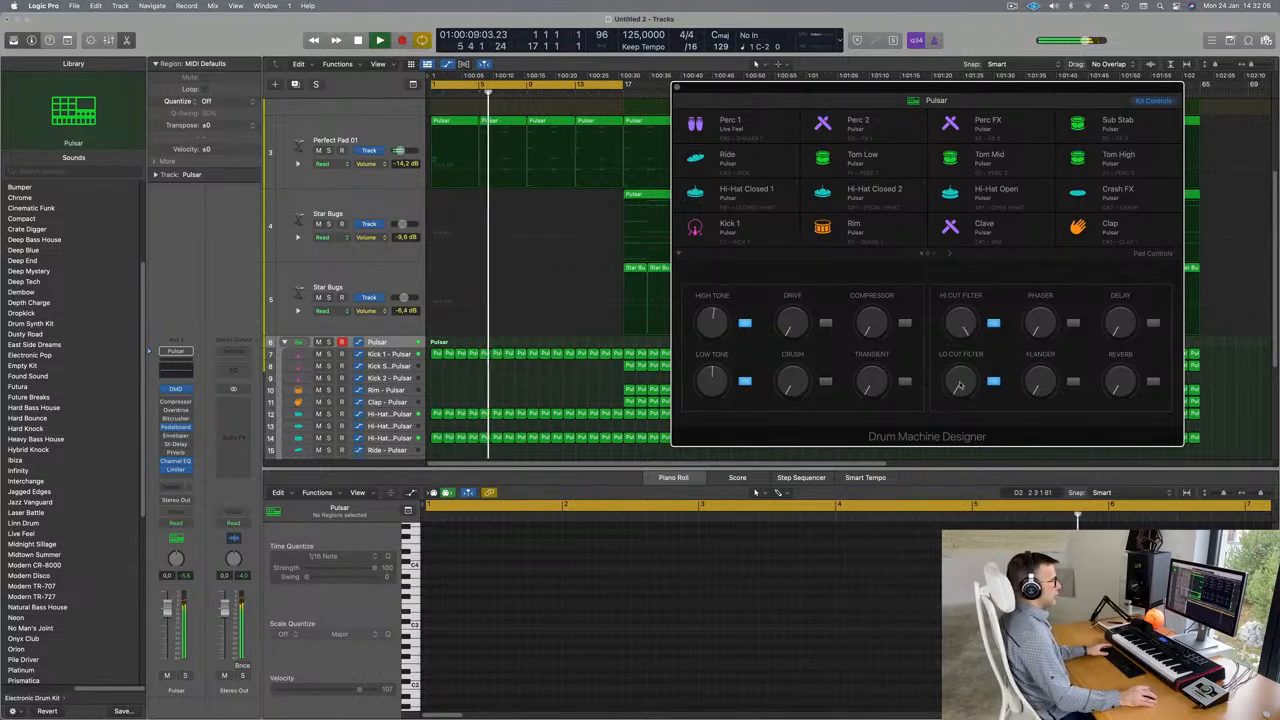
- Set the Pulsar kit's Lo Cut Filter to 20.0 Hz and return the playhead to the start
{"action": "mouse_move", "coordinate": [960, 386]}
{"action": "left_mouse_down"}
{"action": "mouse_move", "coordinate": [960, 322]}
{"action": "mouse_move", "coordinate": [960, 402]}
{"action": "left_mouse_up"}
{"action": "key", "text": "space"}
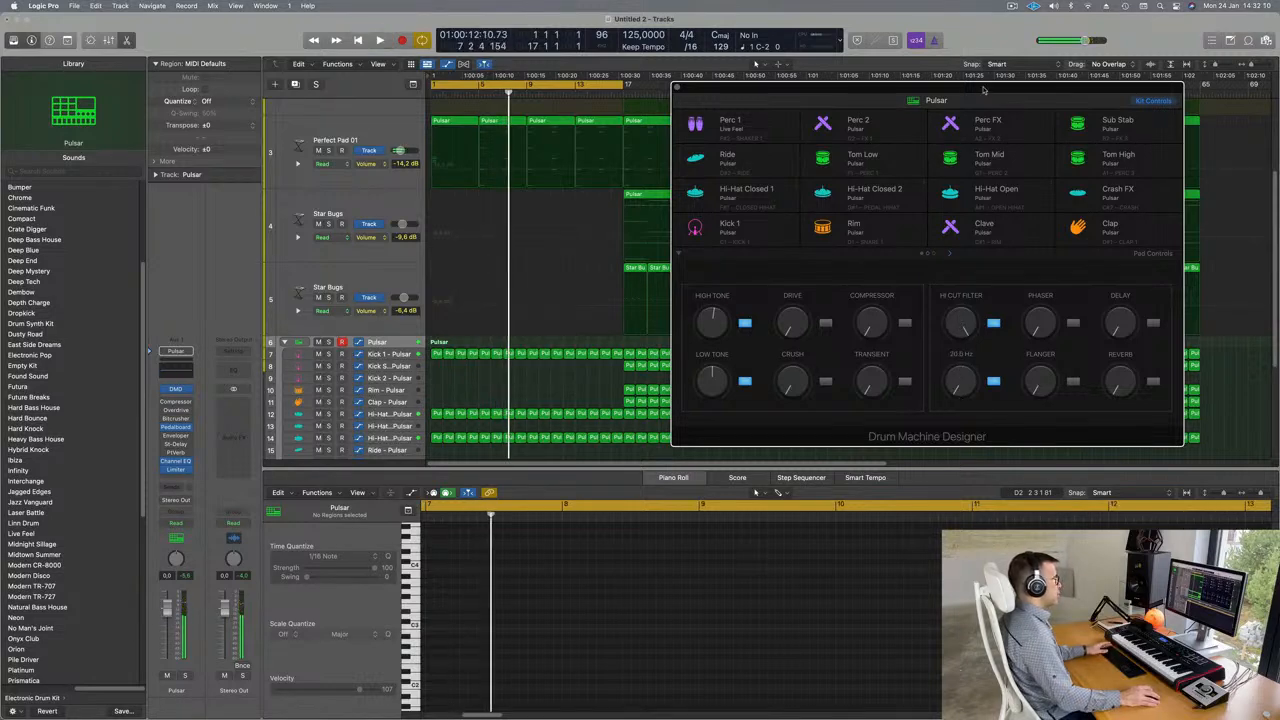
{"action": "left_click_drag", "start_coordinate": [983, 90], "coordinate": [941, 90]}
{"action": "key", "text": "Return"}
{"action": "key", "text": "space"}
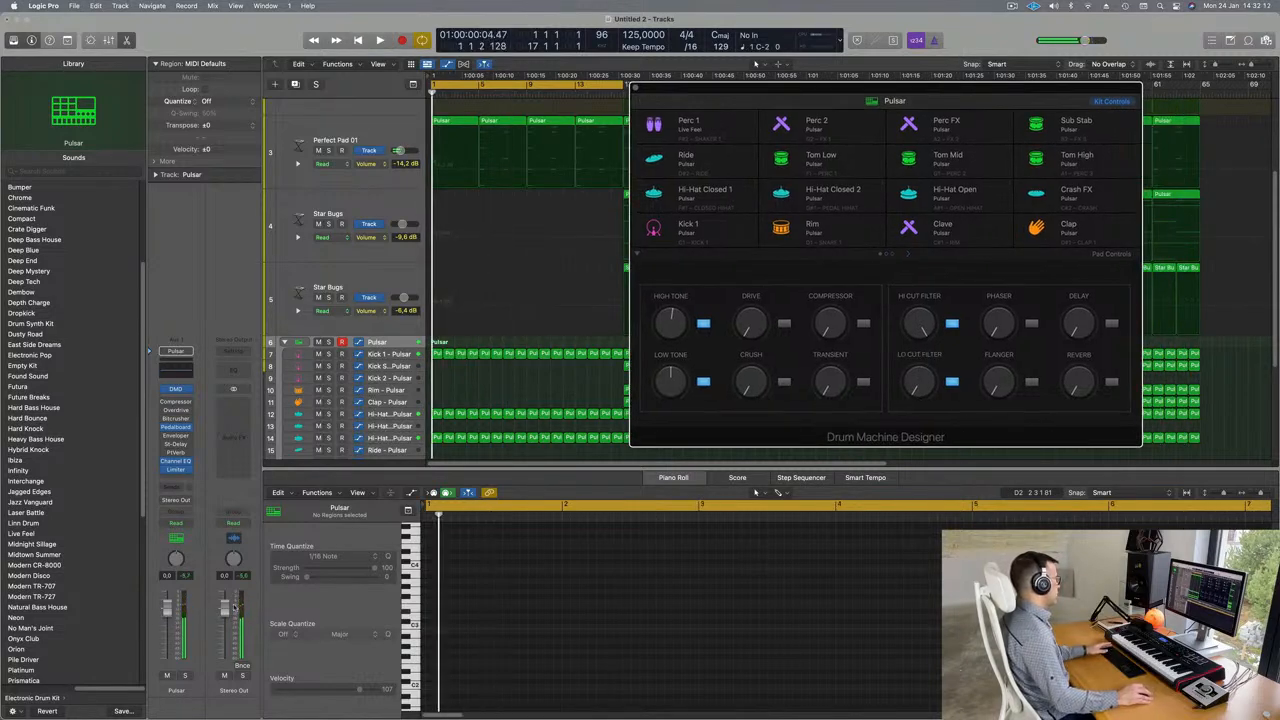
- Set the Pulsar track to Touch mode, record its Lo Cut Filter rising to about 374 Hz and close Drum Machine Designer
{"action": "left_click", "coordinate": [186, 525]}
{"action": "left_click", "coordinate": [178, 537]}
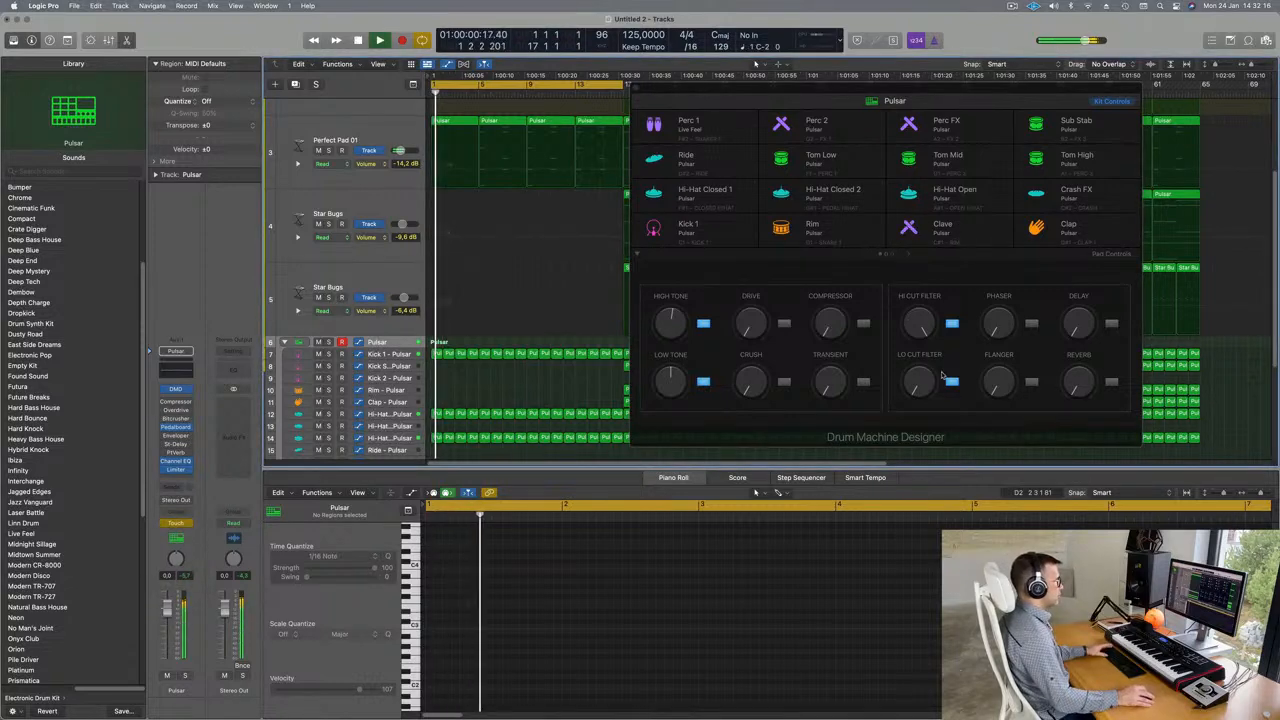
{"action": "left_click_drag", "start_coordinate": [924, 392], "coordinate": [909, 311]}
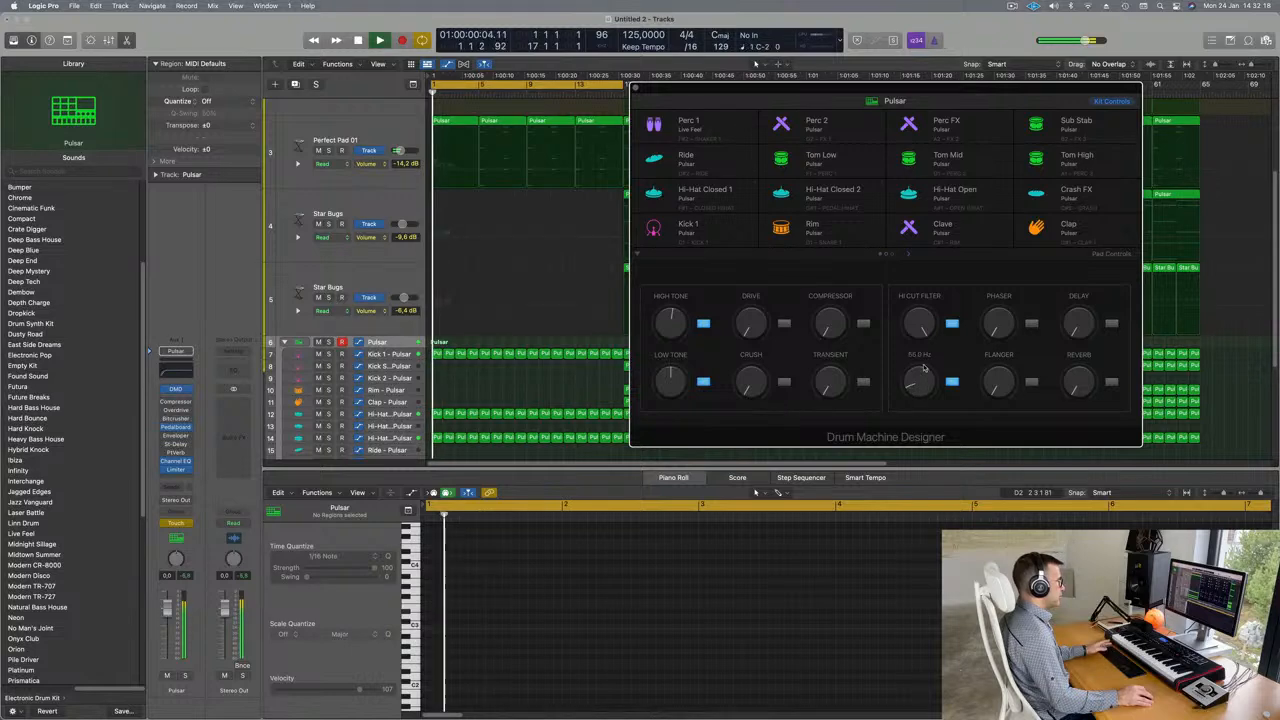
{"action": "key", "text": "space"}
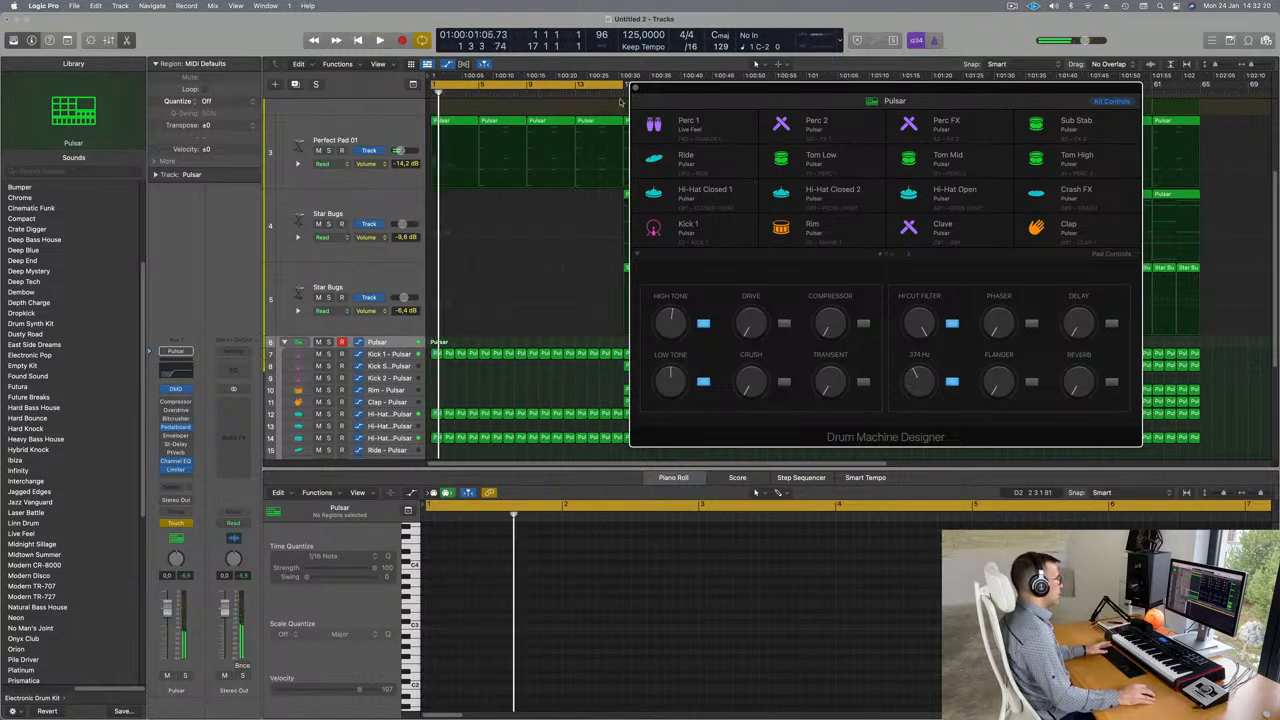
{"action": "left_click", "coordinate": [634, 89]}
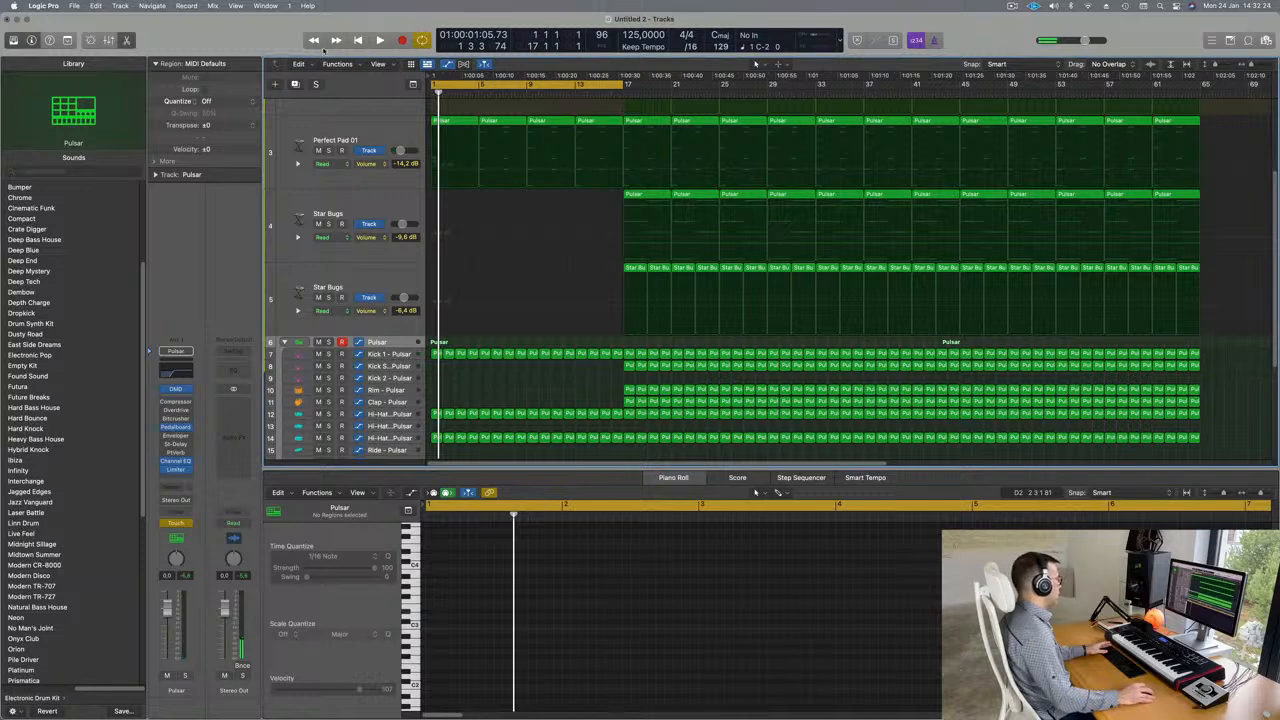
- Show the toolbar and enlarge the Pulsar track with Track Zoom to display its Lo Cut automation
{"action": "key", "text": "ctrl+alt+super+t"}
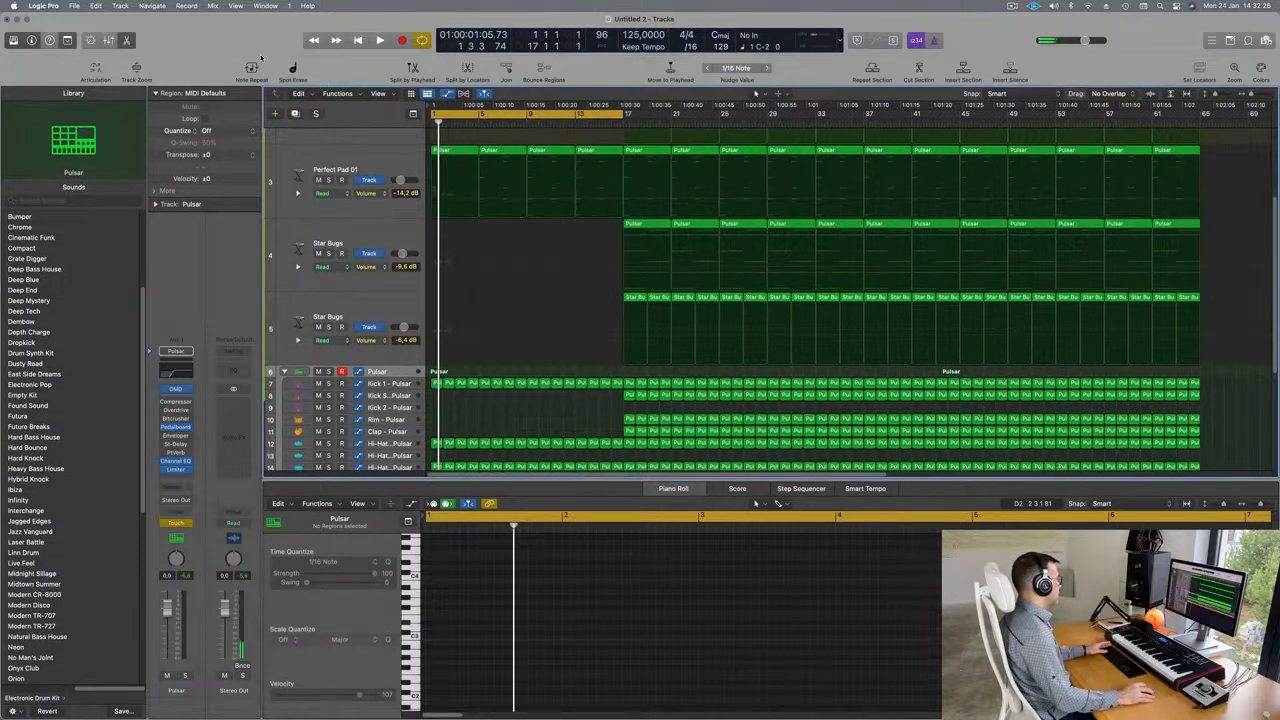
{"action": "left_click", "coordinate": [137, 68]}
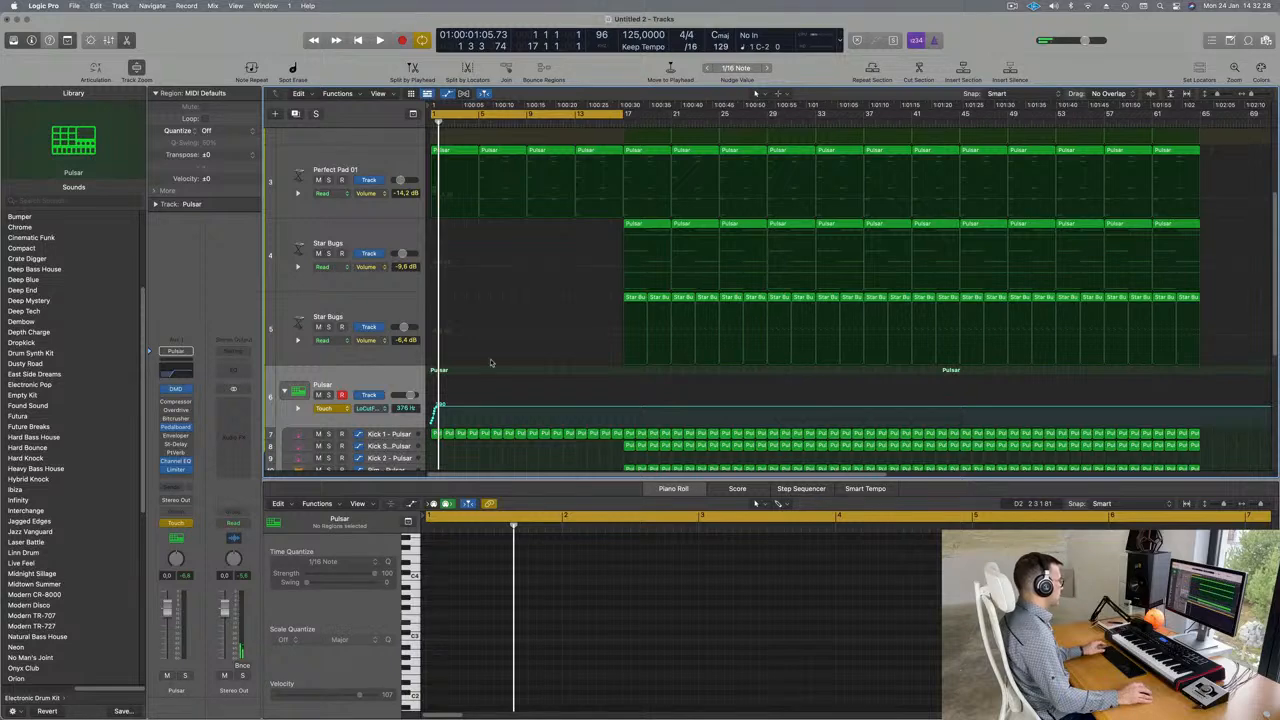
- Replace the Pulsar track's Lo Cut automation ramp with a constant 180 Hz and return the track to Read mode
{"action": "key", "text": "super+Right"}
{"action": "scroll", "coordinate": [450, 410], "scroll_direction": "left", "scroll_amount": 1}
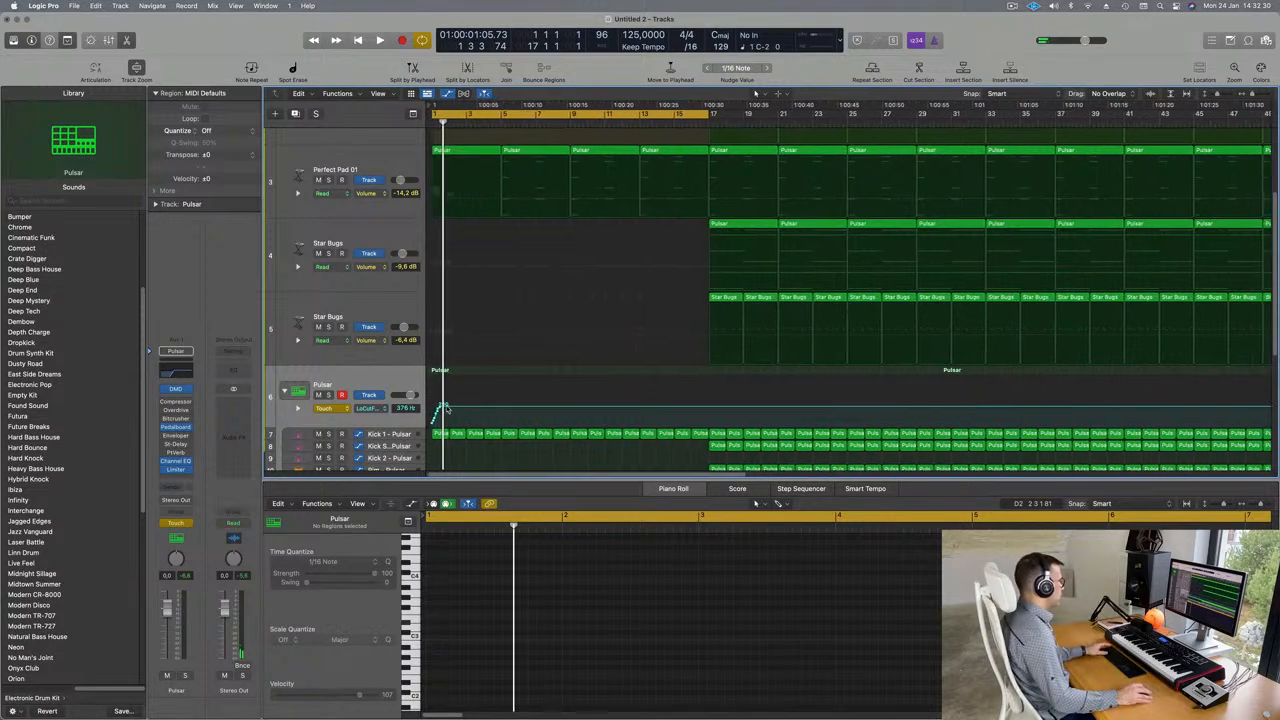
{"action": "left_click_drag", "start_coordinate": [441, 406], "coordinate": [432, 410]}
{"action": "key", "text": "space"}
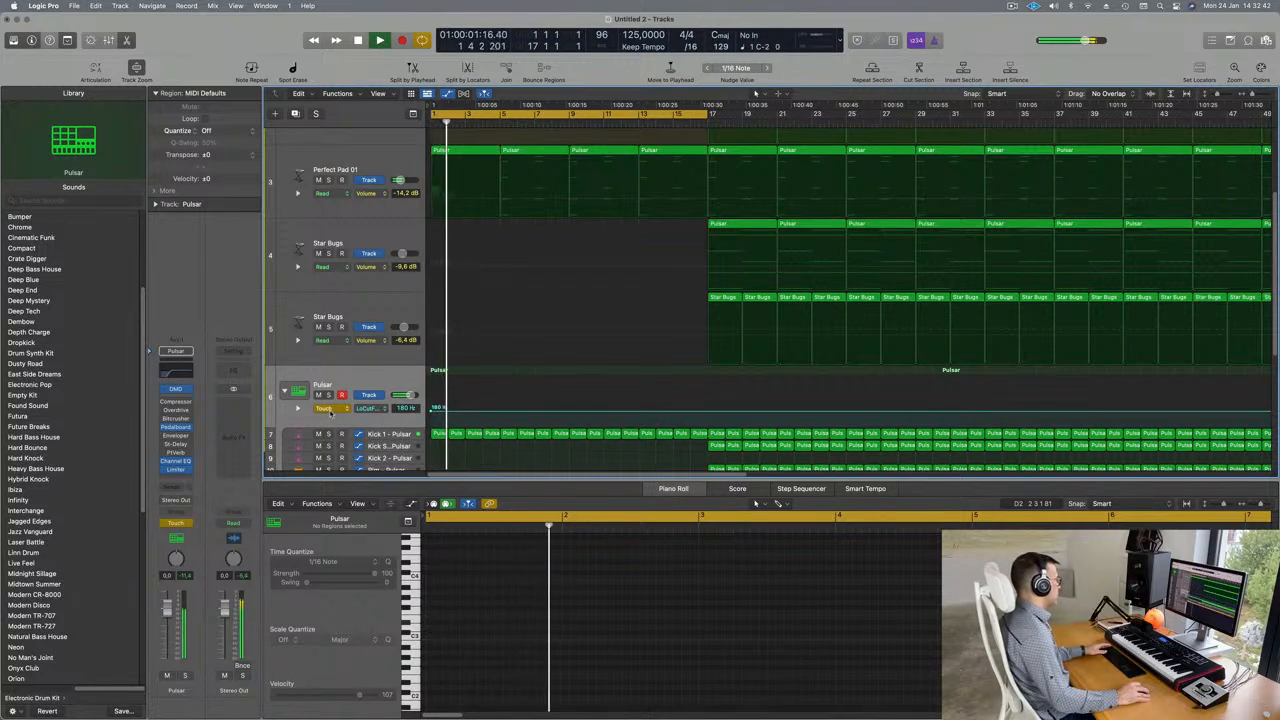
{"action": "left_click", "coordinate": [330, 410]}
{"action": "left_click", "coordinate": [335, 398]}
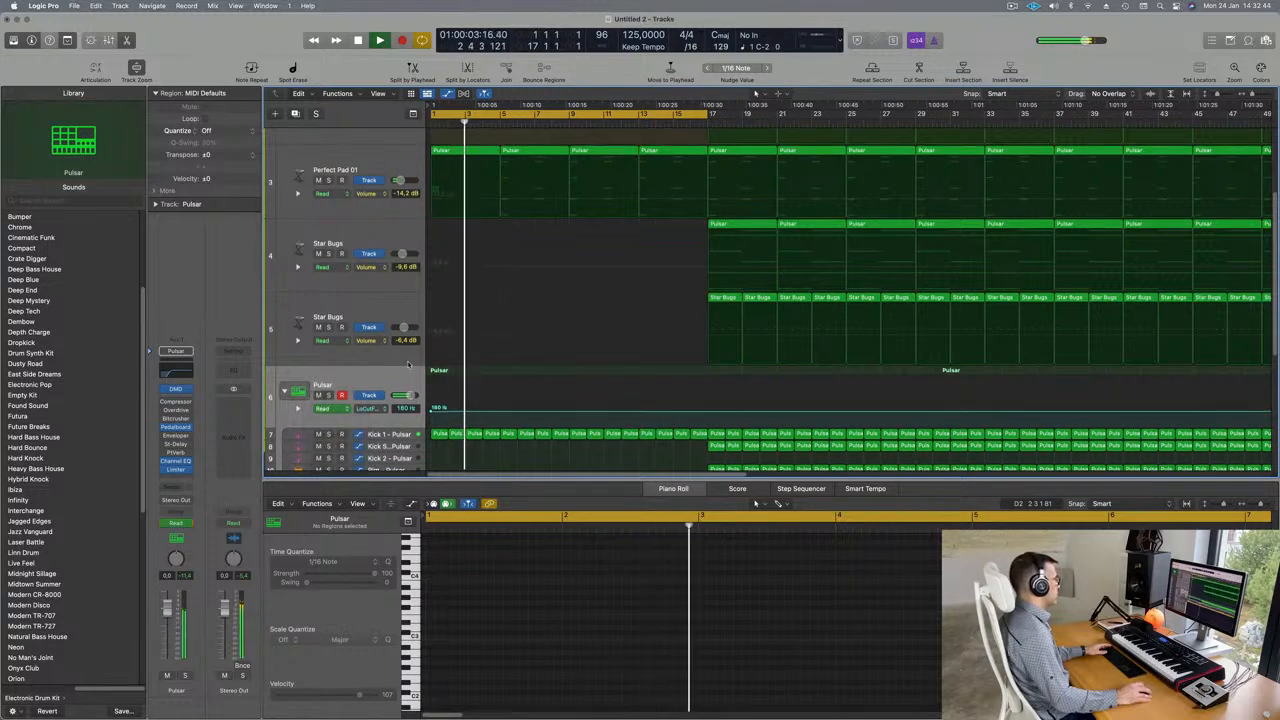
- Trim the first 80s Synth Pop Bass region's notes to bars 1–2, split it at bar 3 and copy the first half onto bar 3
{"action": "scroll", "coordinate": [470, 260], "scroll_direction": "up", "scroll_amount": 5}
{"action": "key", "text": "Return"}
{"action": "left_click", "coordinate": [471, 138]}
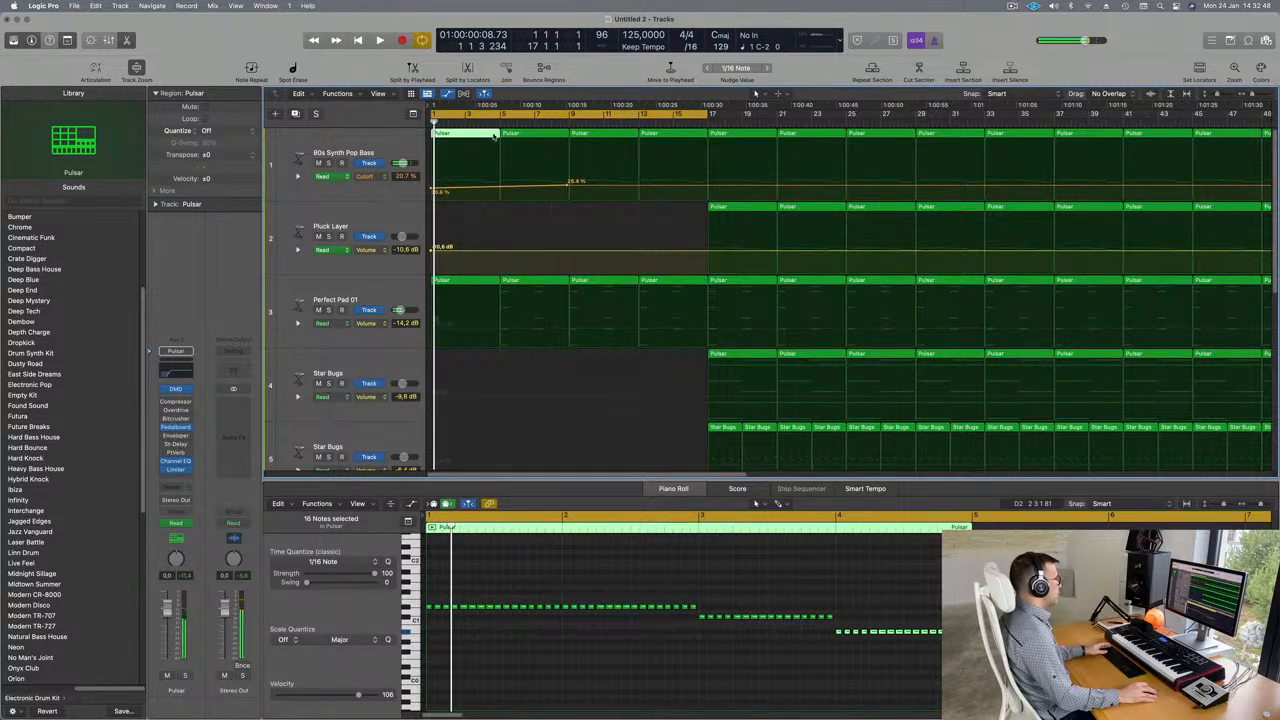
{"action": "scroll", "coordinate": [747, 622], "scroll_direction": "down", "scroll_amount": 1}
{"action": "left_click_drag", "start_coordinate": [676, 612], "coordinate": [928, 662]}
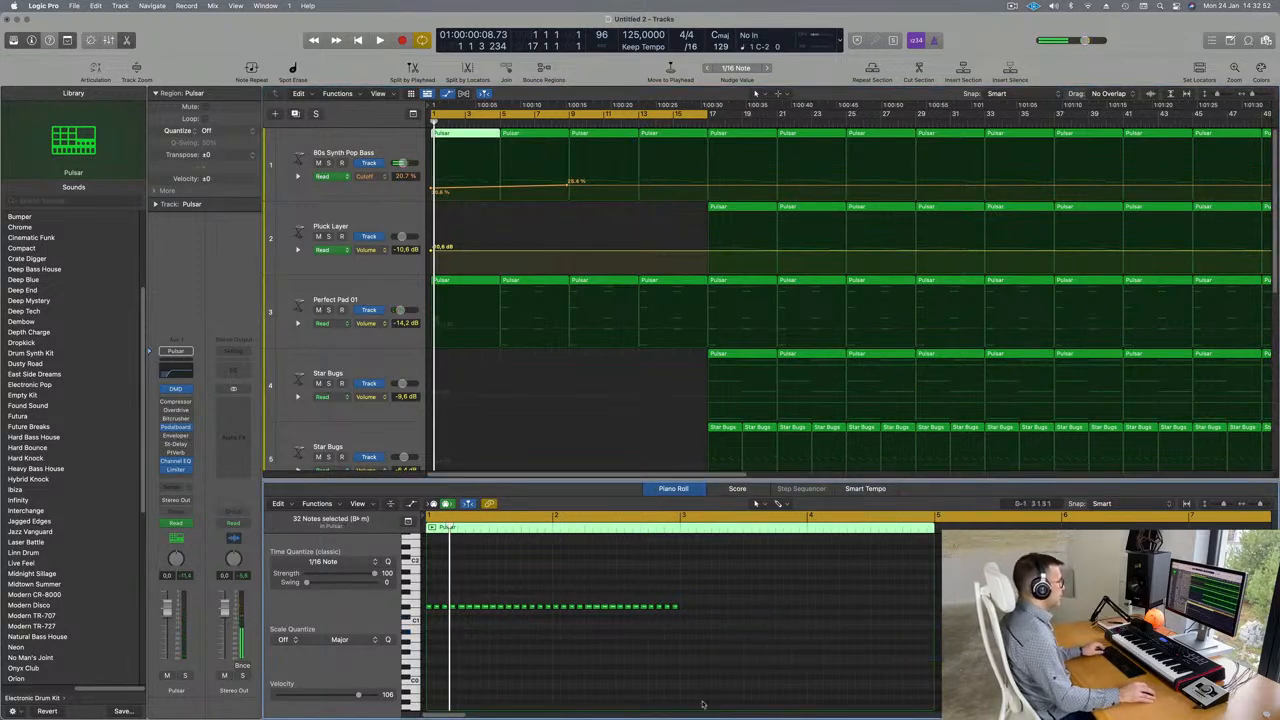
{"action": "left_click", "coordinate": [465, 133]}
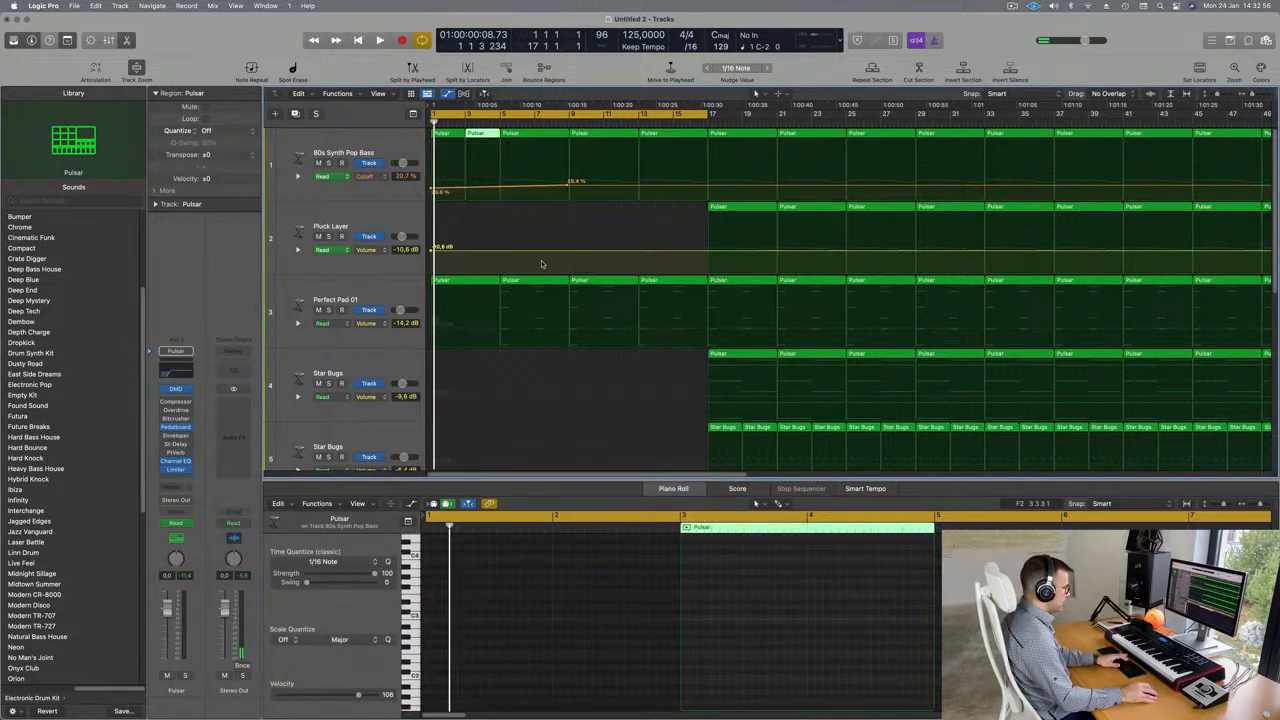
{"action": "left_click", "coordinate": [447, 136]}
{"action": "left_click_drag", "start_coordinate": [445, 139], "coordinate": [482, 143]}
{"action": "key", "text": "space"}
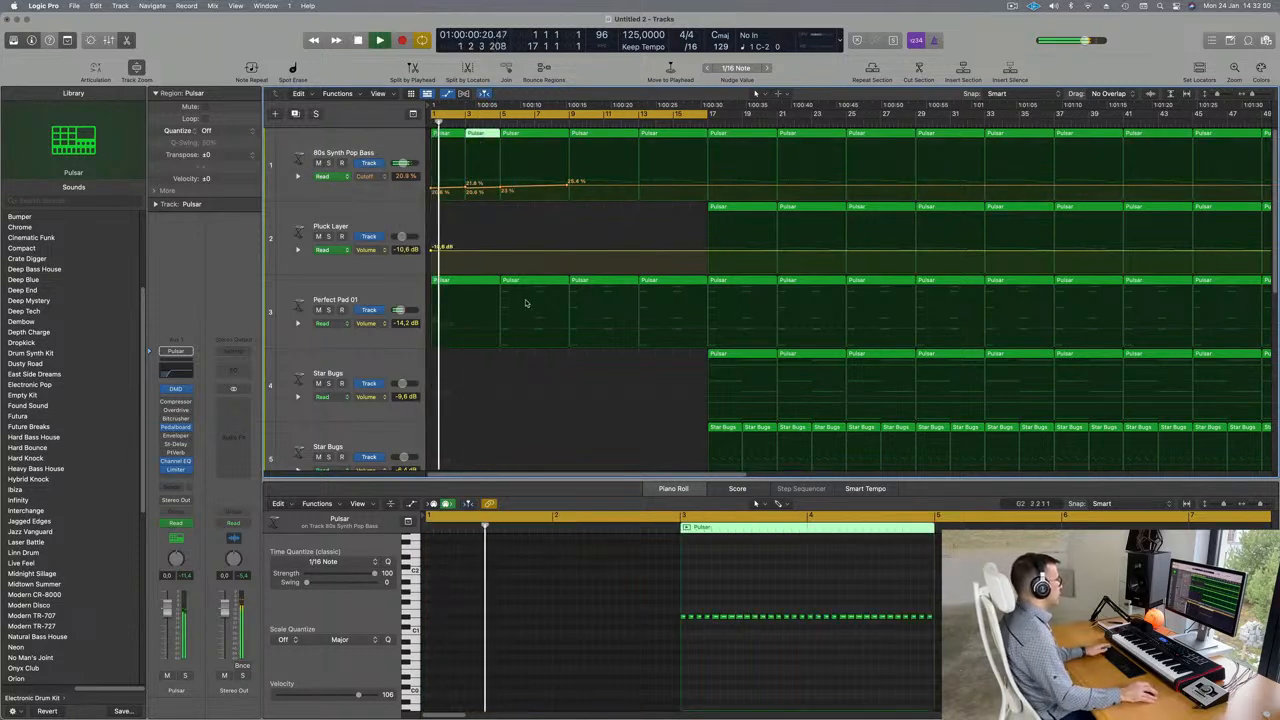
- Delete the 80s Synth Pop Bass regions at bars 5 and 9
{"action": "left_click", "coordinate": [536, 137]}
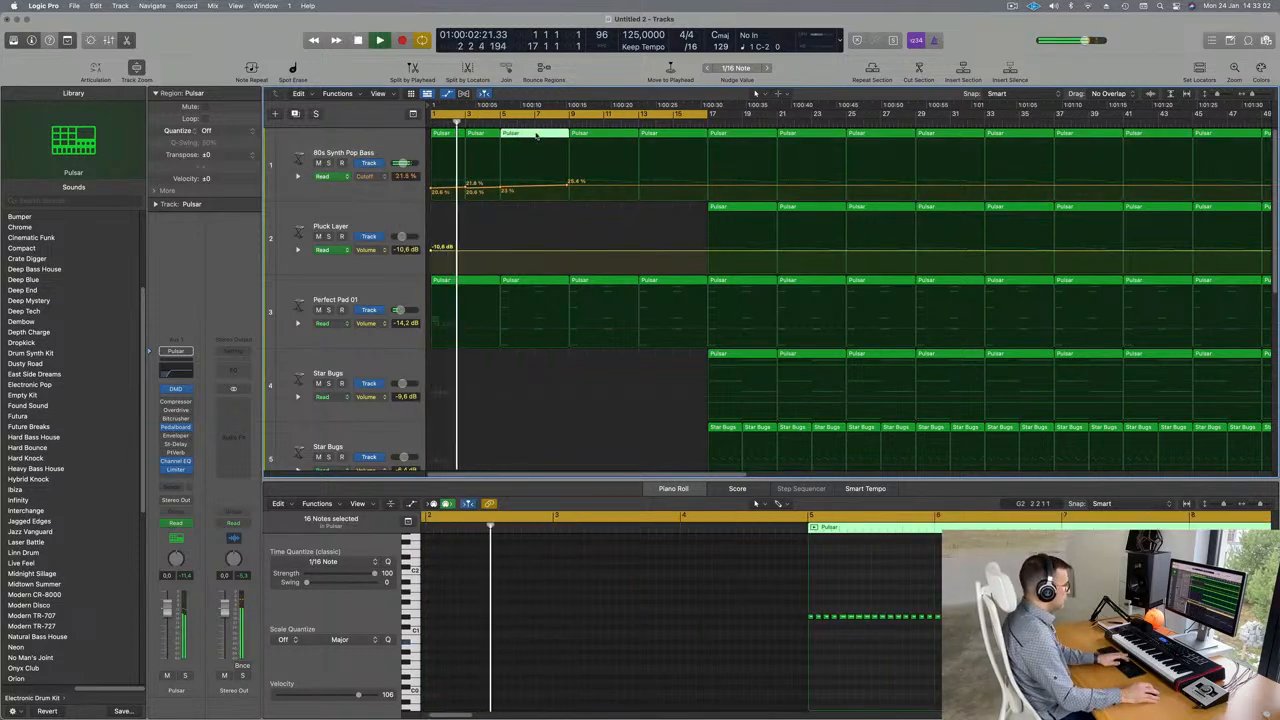
{"action": "key", "text": "Delete"}
{"action": "left_click_drag", "start_coordinate": [546, 132], "coordinate": [704, 128]}
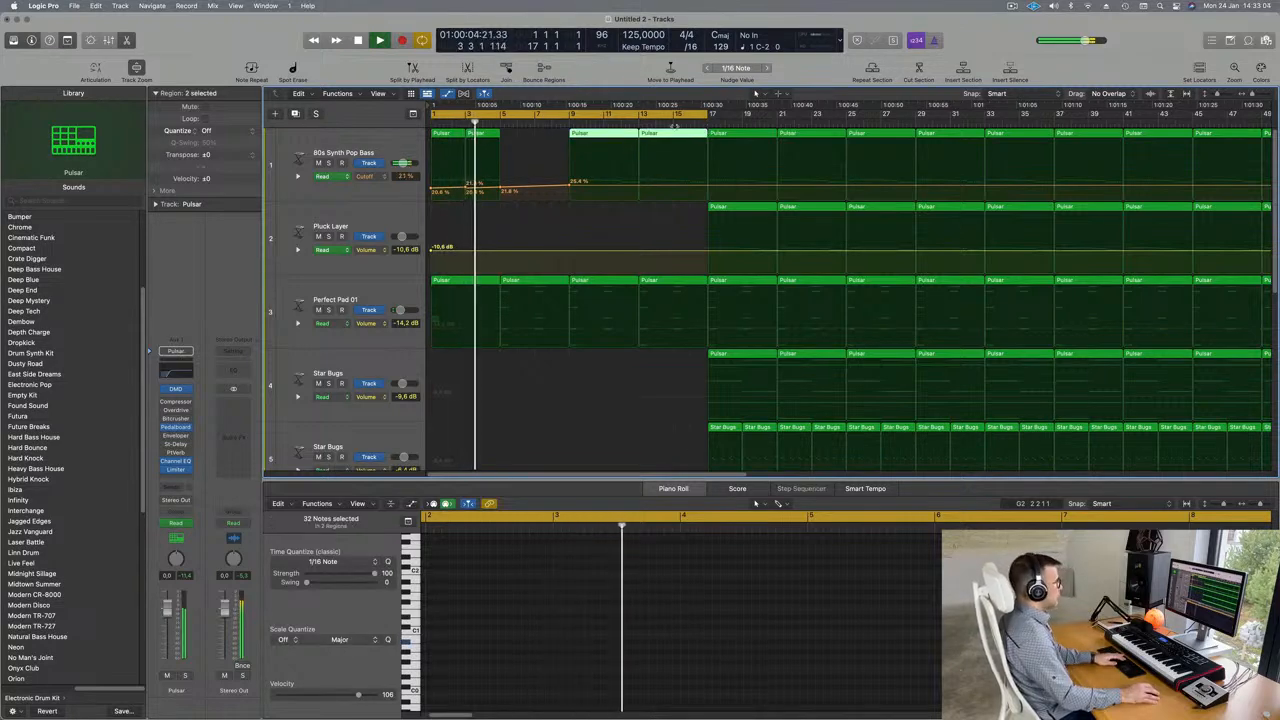
{"action": "left_click", "coordinate": [604, 134]}
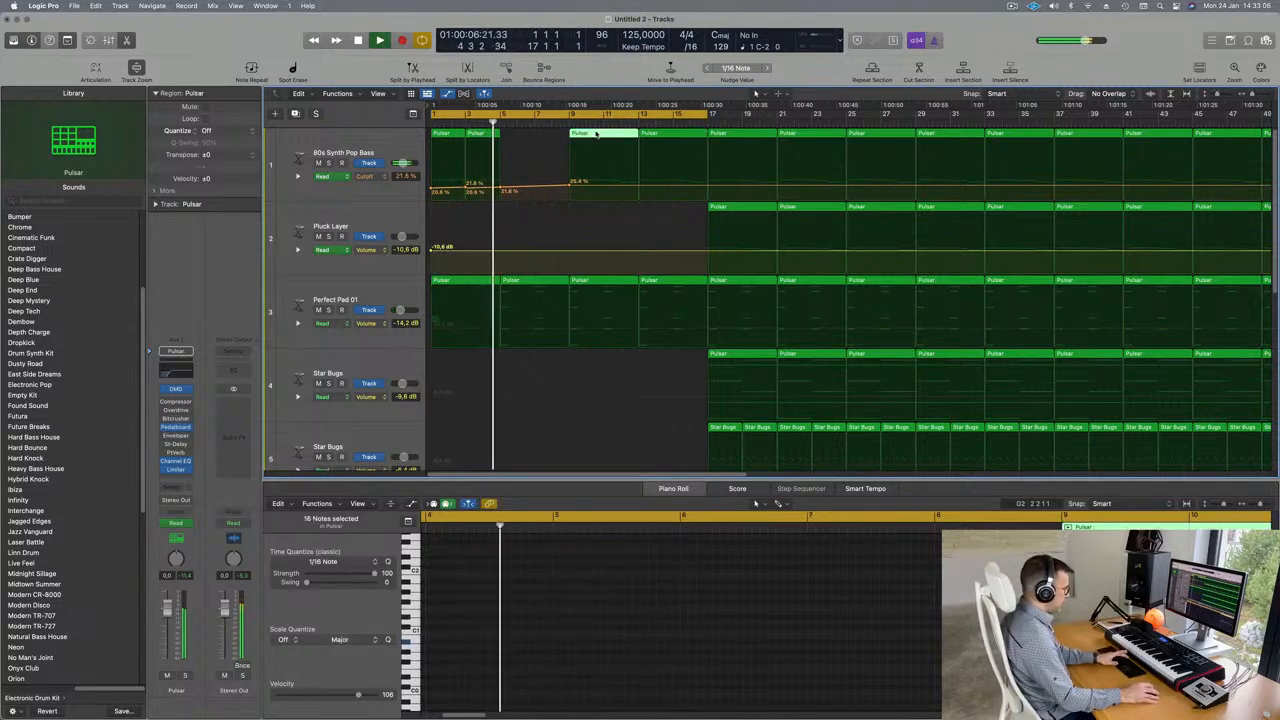
{"action": "key", "text": "Delete"}
- Repeat the pair of two-bar bass regions to fill bars 5–12, undoing the extra repeat over bar 13
{"action": "left_click_drag", "start_coordinate": [548, 134], "coordinate": [432, 133]}
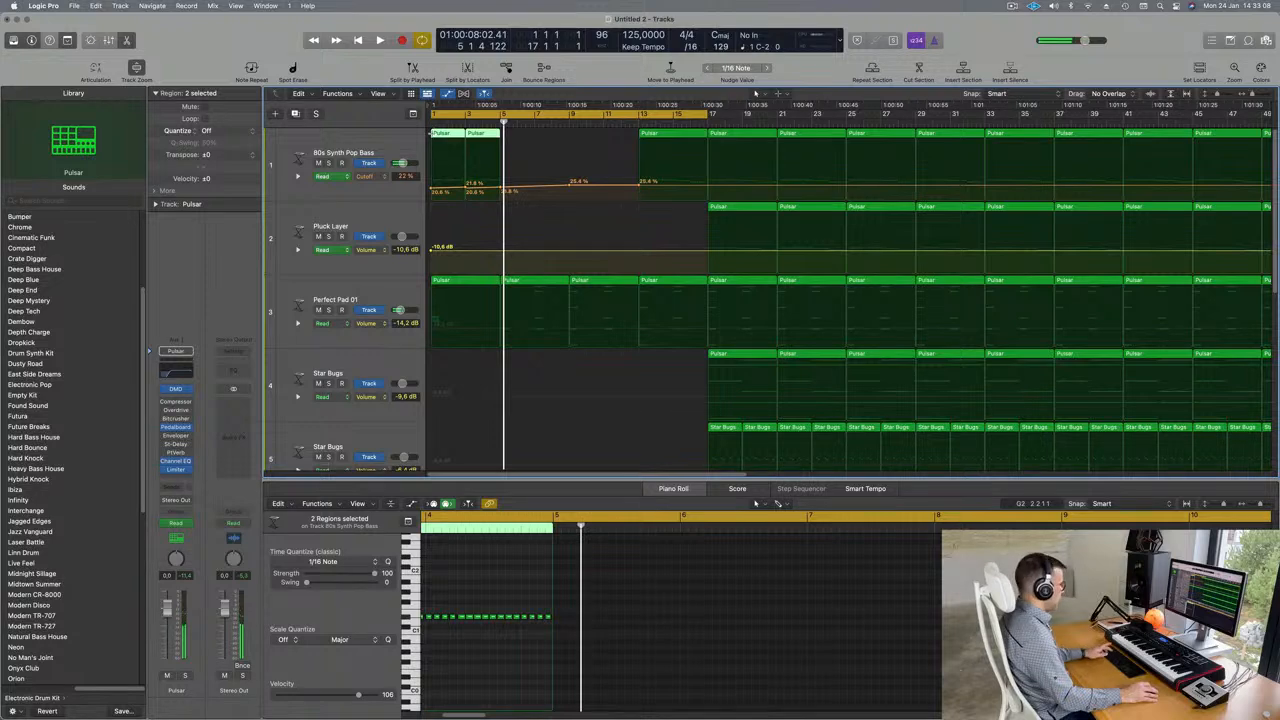
{"action": "key", "text": "super+r"}
{"action": "key", "text": "super+r"}
{"action": "key", "text": "super+r"}
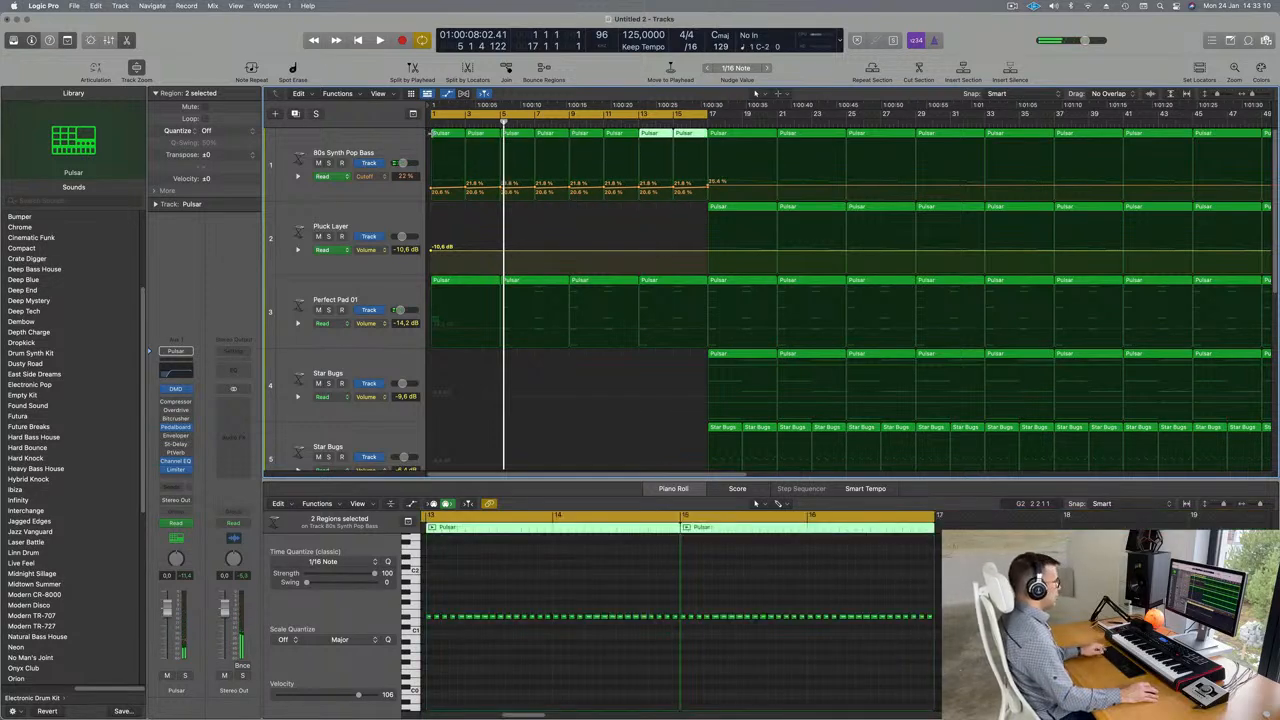
{"action": "key", "text": "super+z"}
- Replace the bass track's intro Cutoff automation points with a ramp from about 6.5 % at bar 1 to about 19 % at bar 5
{"action": "key", "text": "a"}
{"action": "key", "text": "space"}
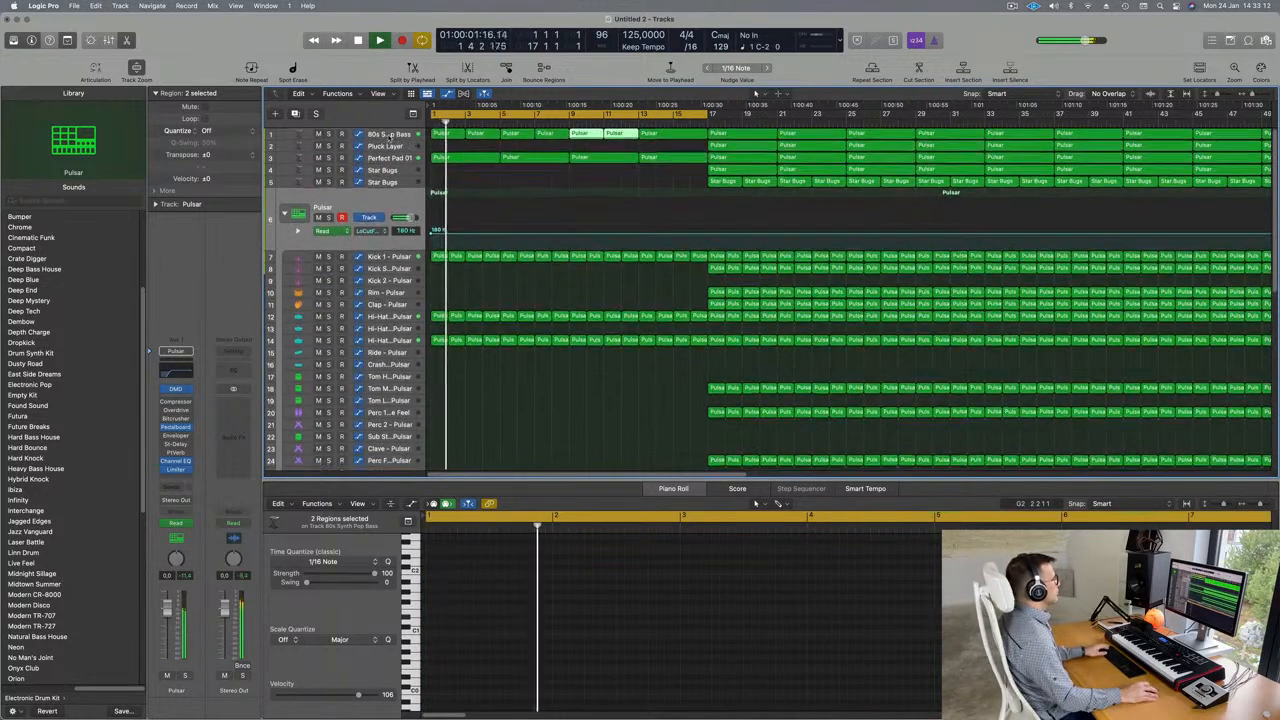
{"action": "left_click", "coordinate": [290, 134]}
{"action": "key", "text": "space"}
{"action": "key", "text": "space"}
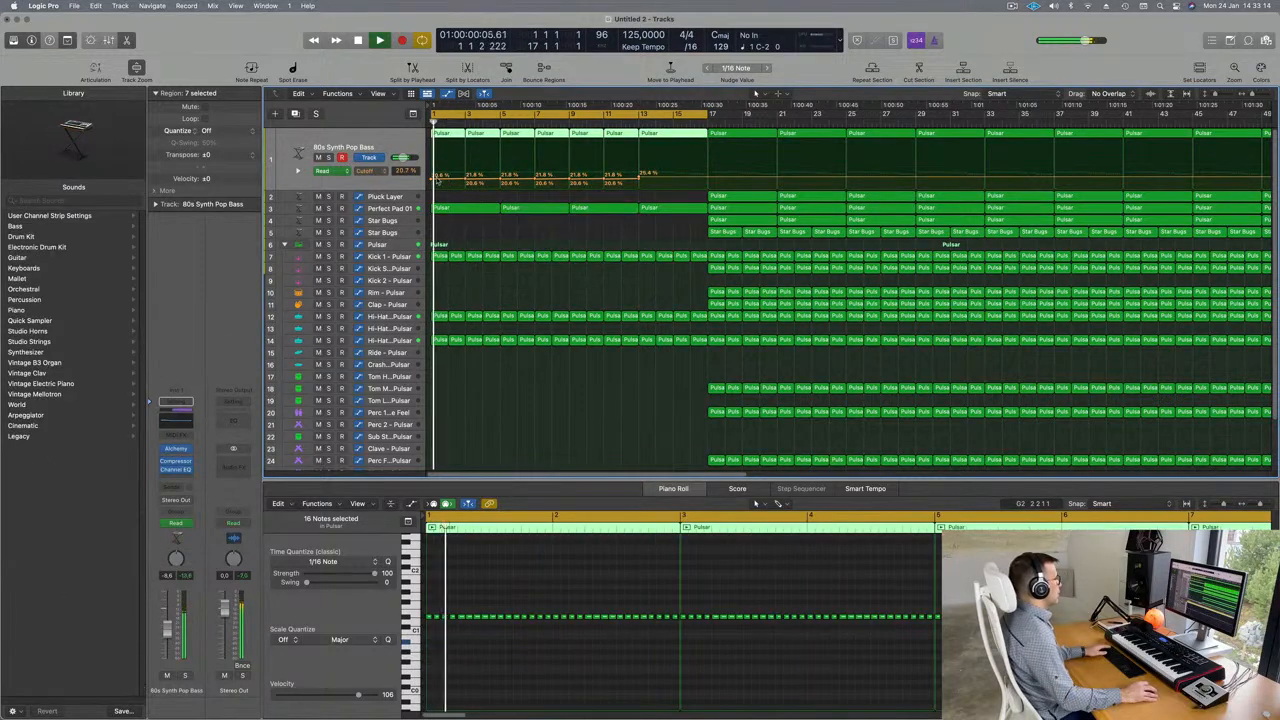
{"action": "left_click", "coordinate": [432, 181]}
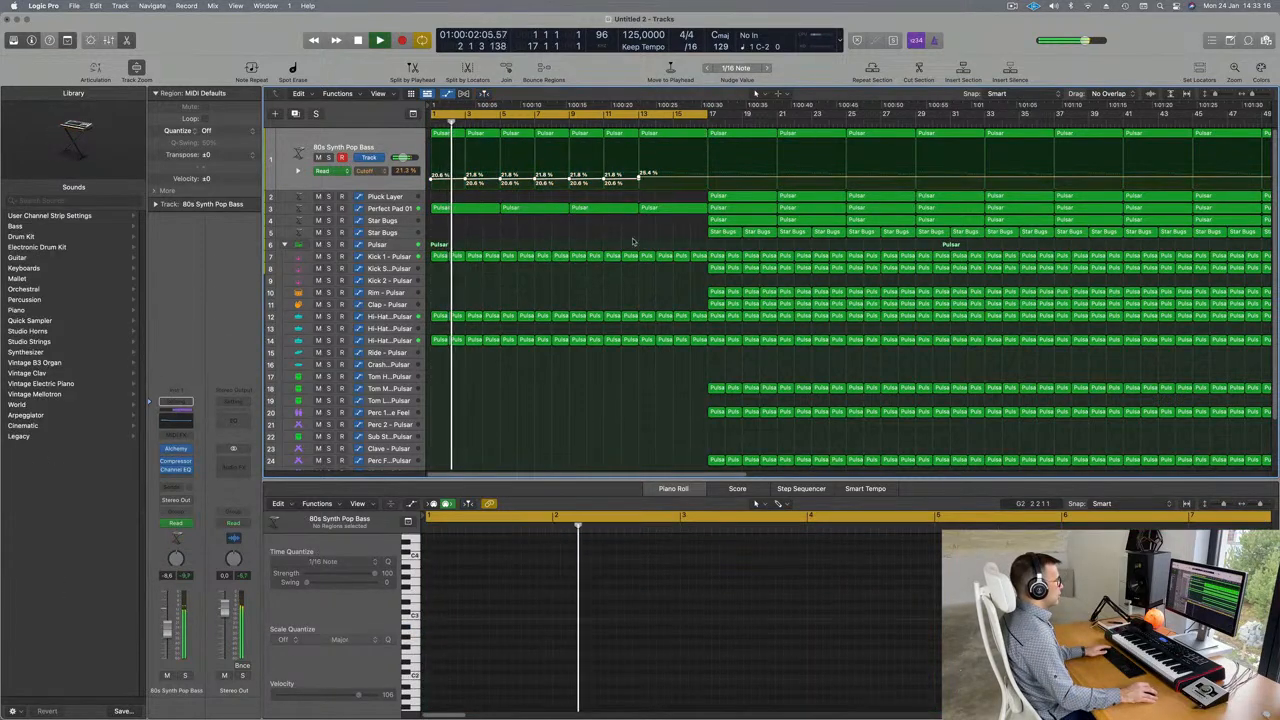
{"action": "left_click_drag", "start_coordinate": [636, 181], "coordinate": [500, 176]}
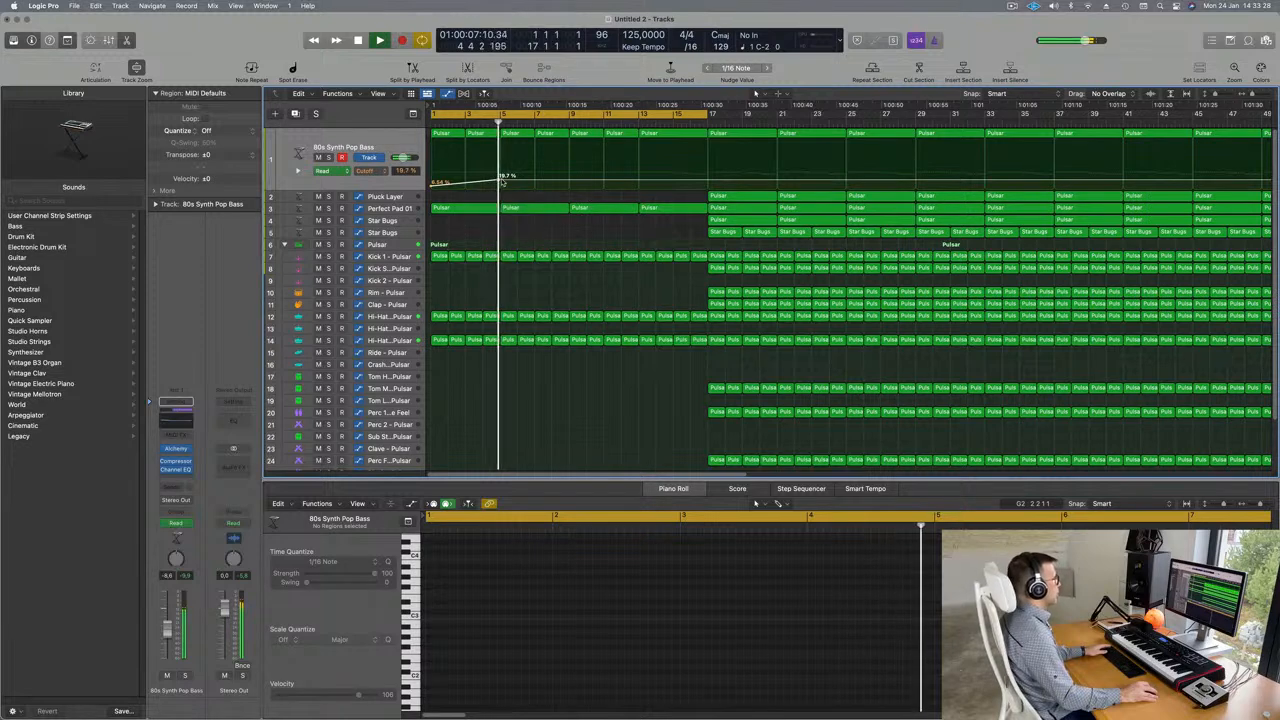
- Add a bass Cutoff automation point at bar 5 that drops the value to 14.1 % and restart playback
{"action": "left_click_drag", "start_coordinate": [500, 177], "coordinate": [501, 183]}
{"action": "left_click", "coordinate": [501, 185]}
{"action": "key", "text": "Return"}
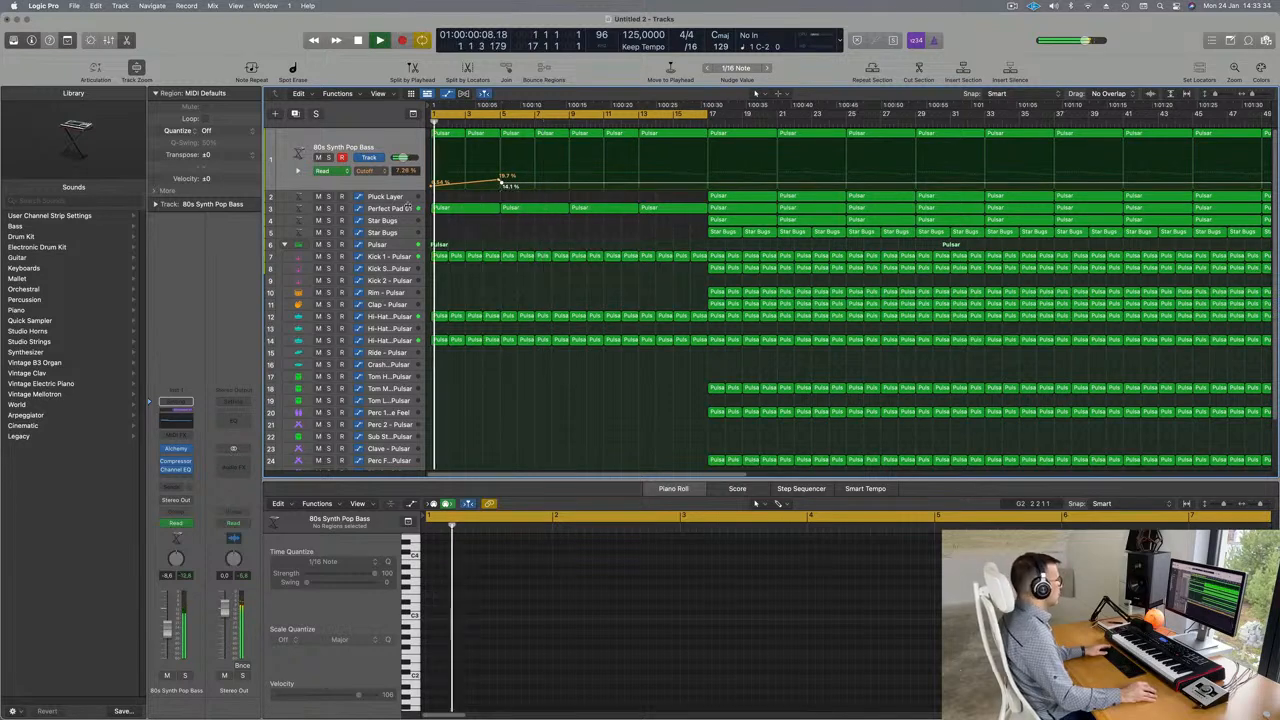
- Replace the Perfect Pad 01 regions at bars 5, 9 and 13 with copies of the track's first region
{"action": "left_click", "coordinate": [404, 209]}
{"action": "left_click", "coordinate": [583, 220]}
{"action": "left_click", "coordinate": [535, 160]}
{"action": "left_click_drag", "start_coordinate": [535, 160], "coordinate": [677, 157]}
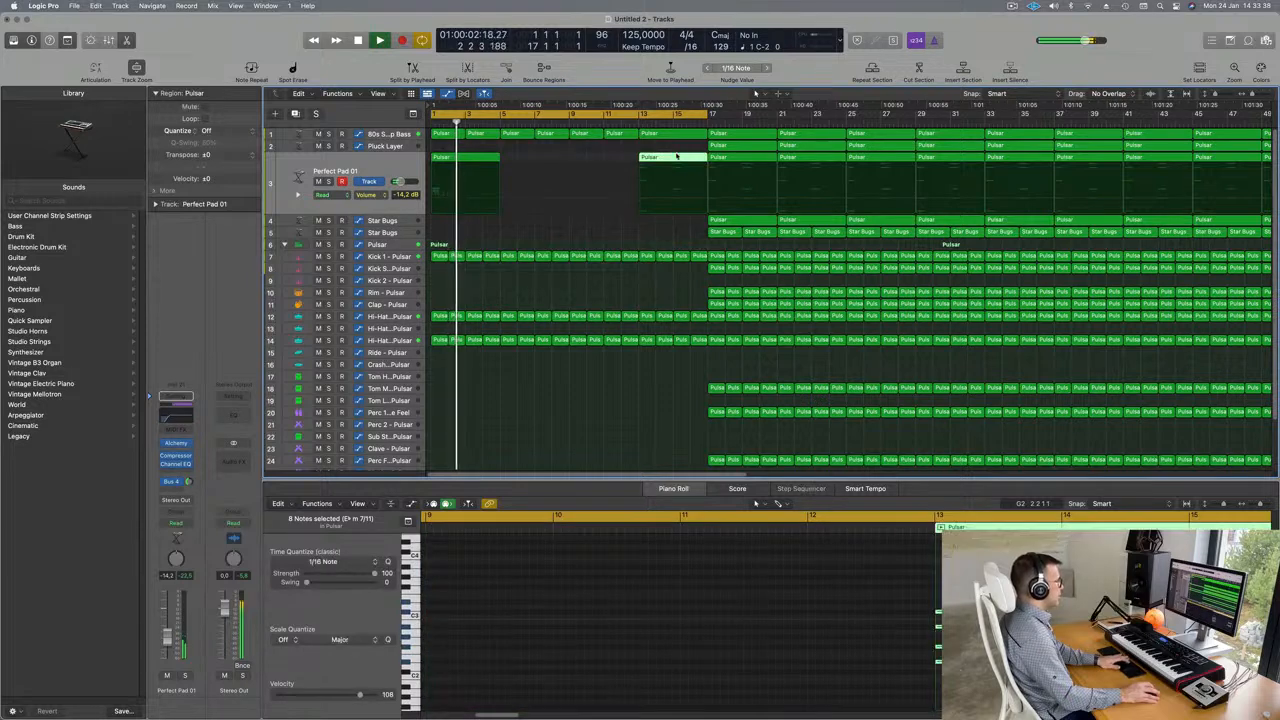
{"action": "left_click", "coordinate": [490, 157]}
{"action": "left_click_drag", "start_coordinate": [509, 160], "coordinate": [571, 230]}
{"action": "scroll", "coordinate": [571, 230], "scroll_direction": "down", "scroll_amount": 1}
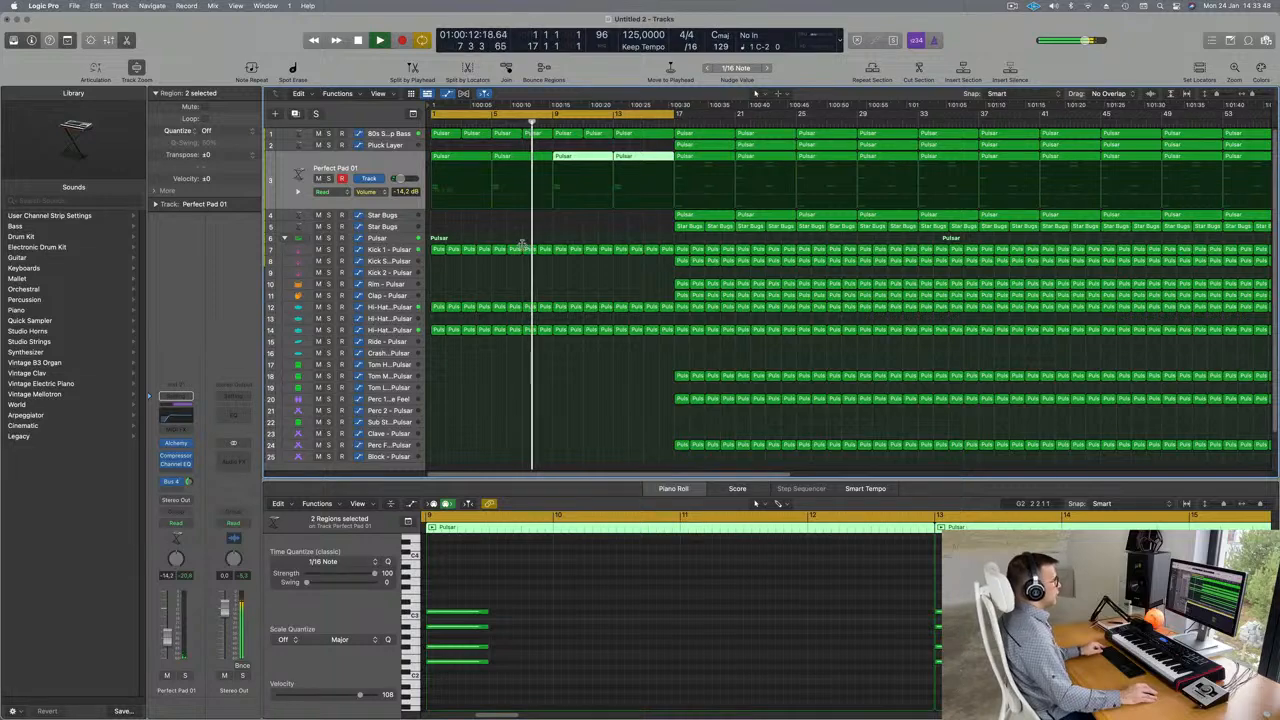
{"action": "scroll", "coordinate": [522, 244], "scroll_direction": "down", "scroll_amount": 2}
{"action": "key", "text": "Return"}
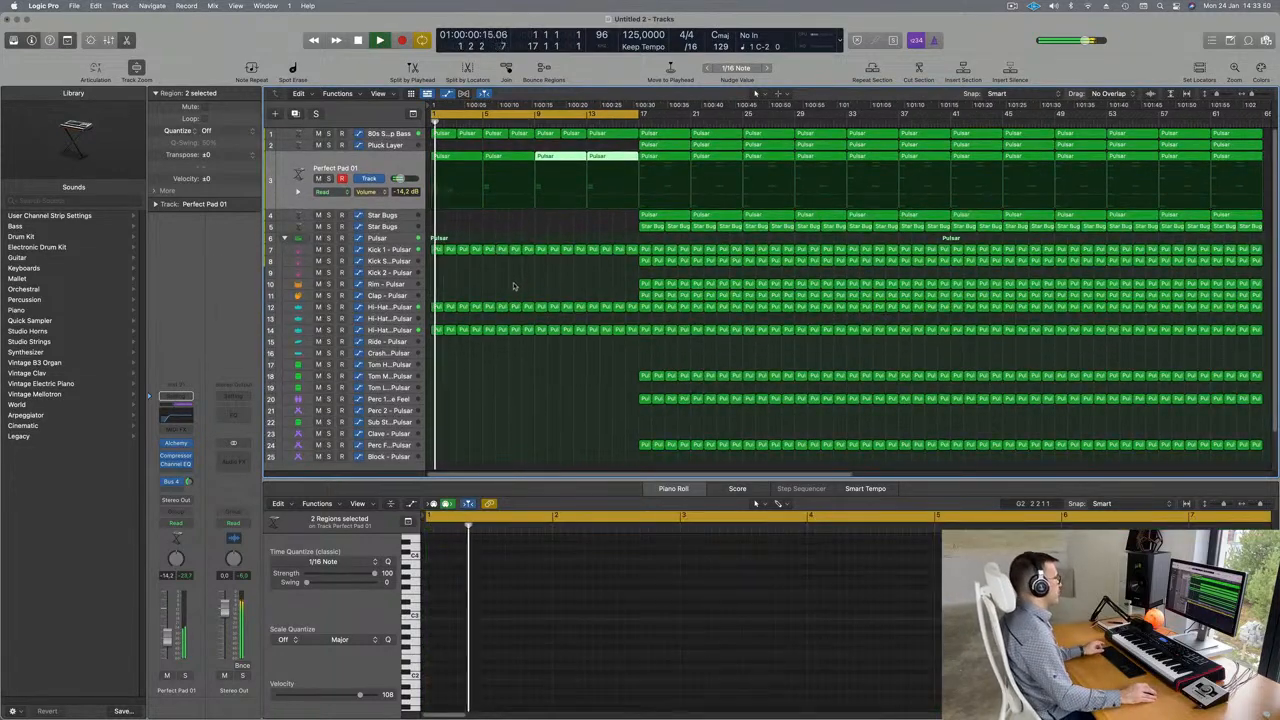
- Automate the Pulsar track's Lo Cut Filter from 180 Hz at bar 4 down to 20.0 Hz at bar 5, jumping back to 181 Hz there
{"action": "scroll", "coordinate": [515, 286], "scroll_direction": "up", "scroll_amount": 2}
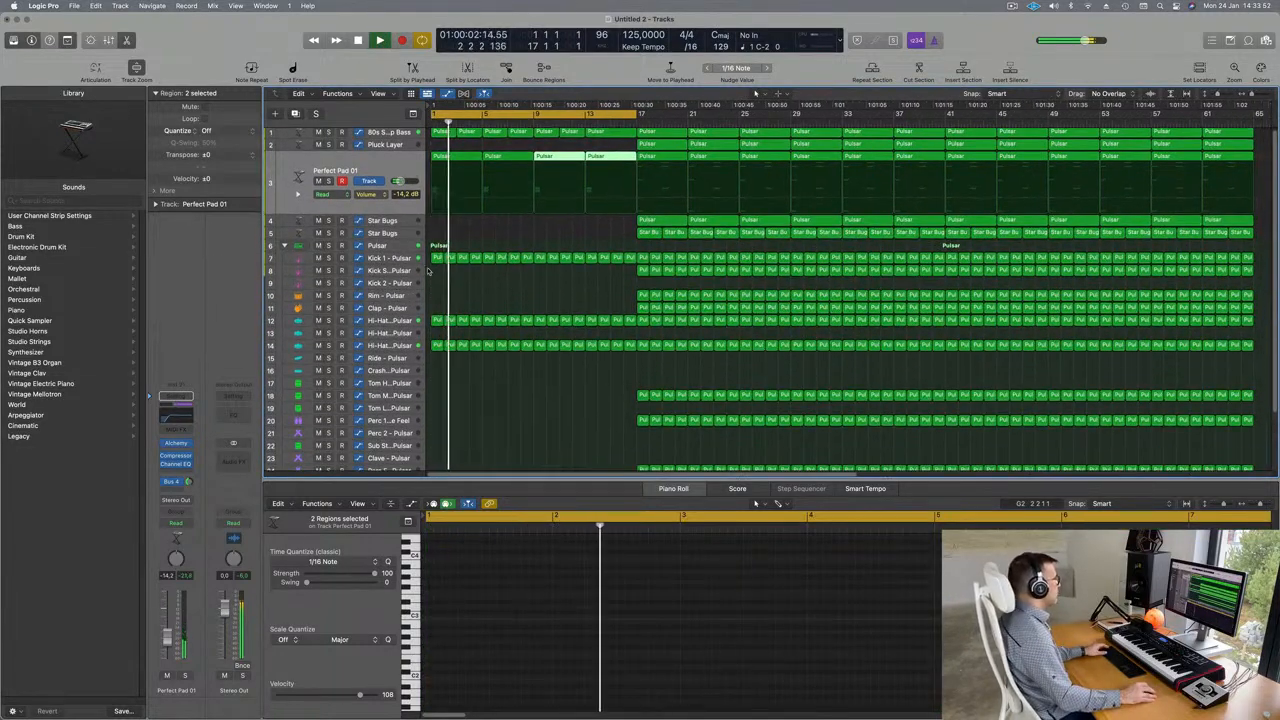
{"action": "left_click", "coordinate": [519, 244]}
{"action": "key", "text": "Return"}
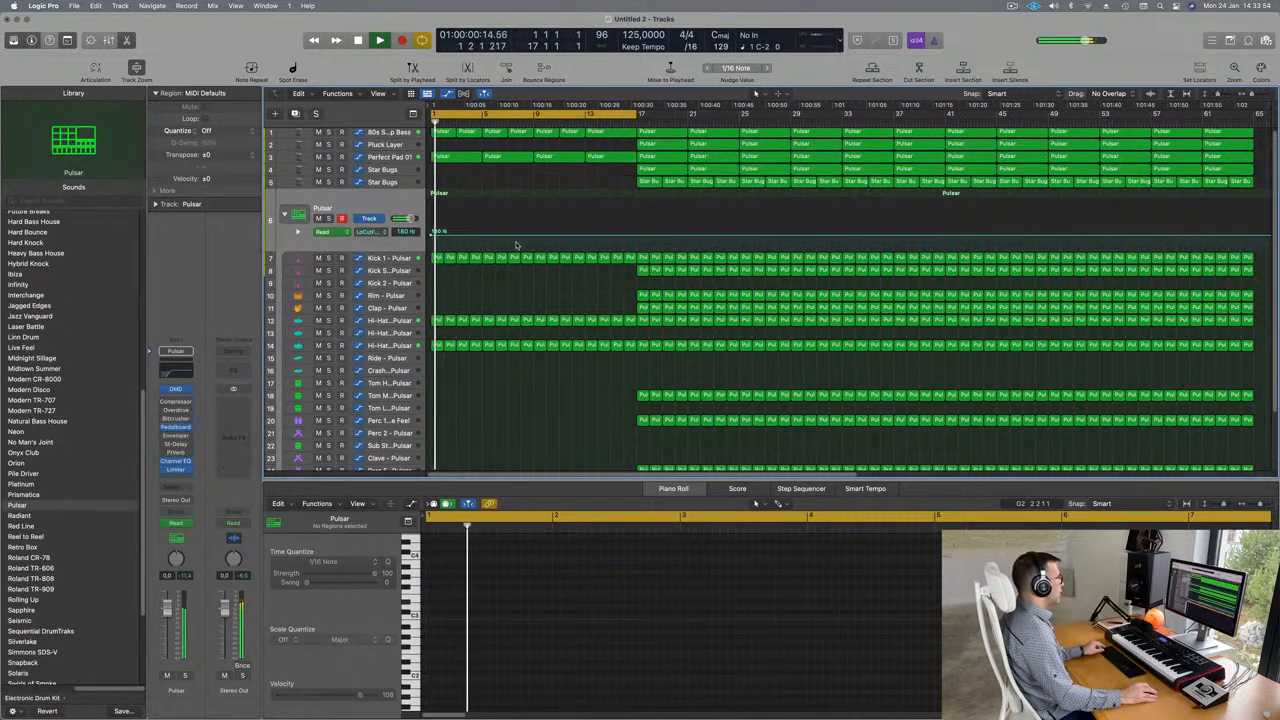
{"action": "scroll", "coordinate": [520, 244], "scroll_direction": "up", "scroll_amount": 3}
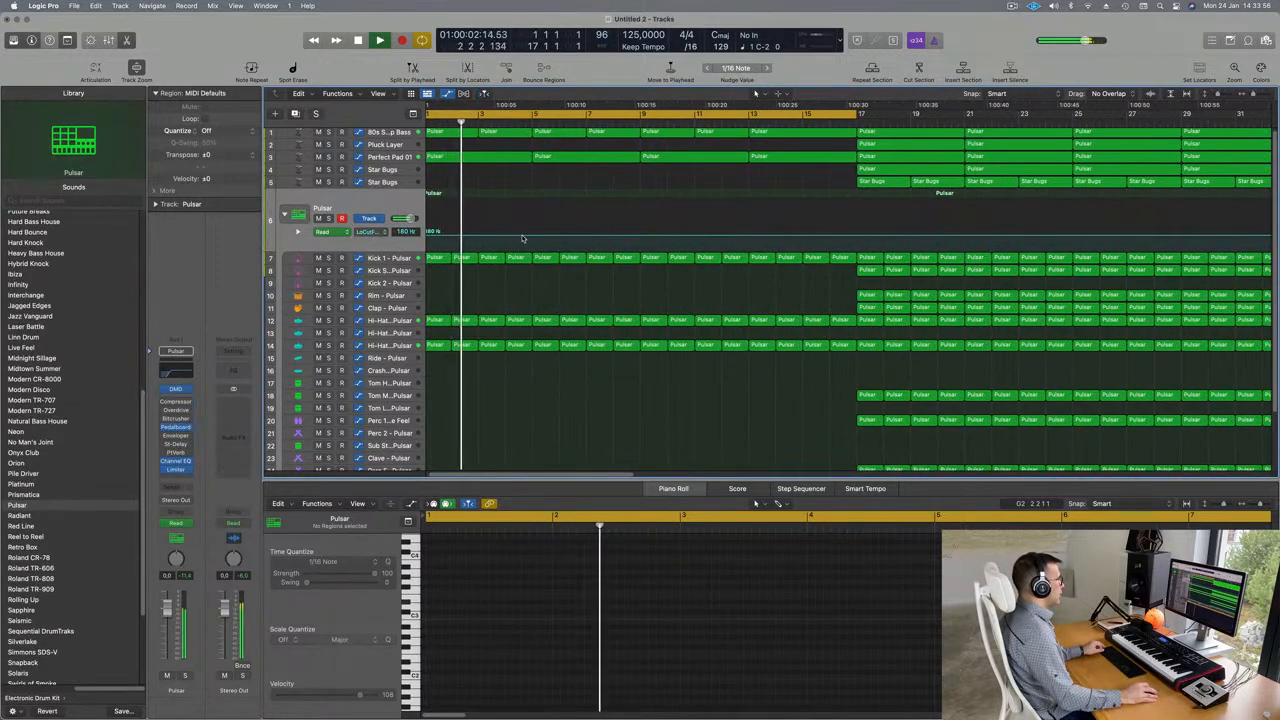
{"action": "left_click_drag", "start_coordinate": [532, 236], "coordinate": [532, 251]}
{"action": "left_click", "coordinate": [542, 236]}
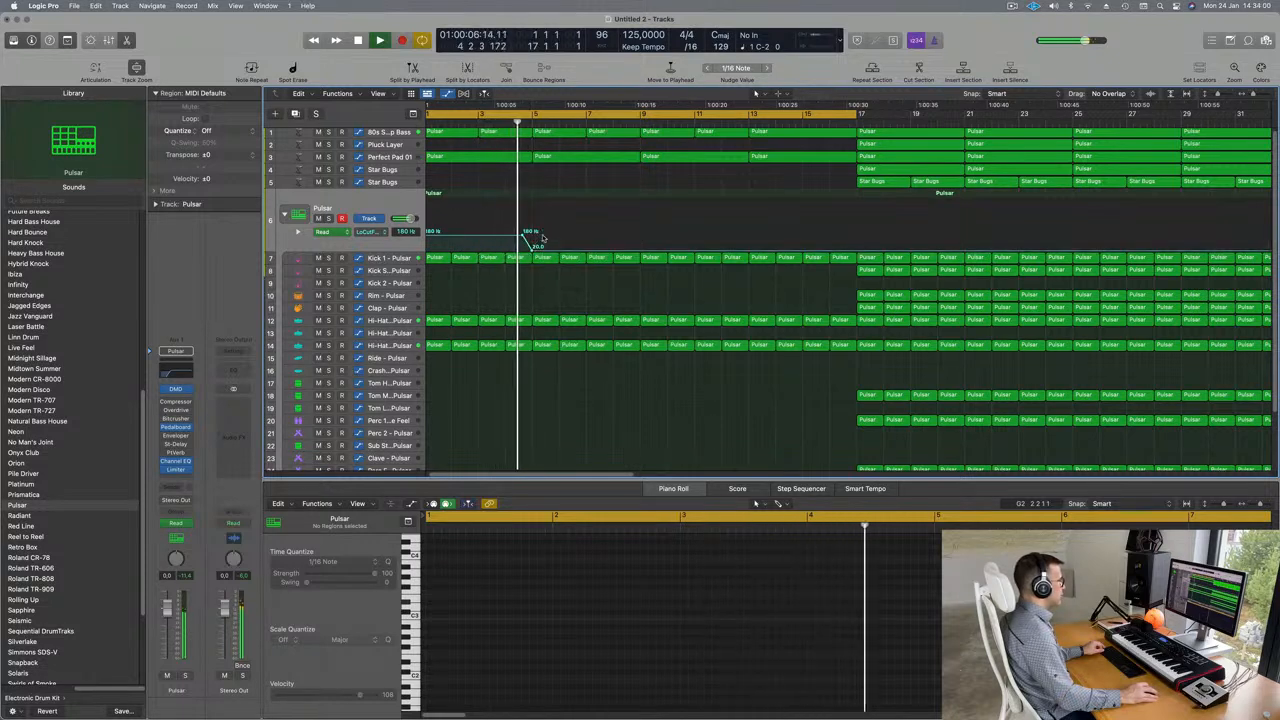
{"action": "key", "text": "Return"}
{"action": "mouse_move", "coordinate": [540, 246]}
{"action": "left_mouse_down"}
{"action": "mouse_move", "coordinate": [515, 237]}
{"action": "mouse_move", "coordinate": [540, 234]}
{"action": "left_mouse_up"}
{"action": "key", "text": "Return"}
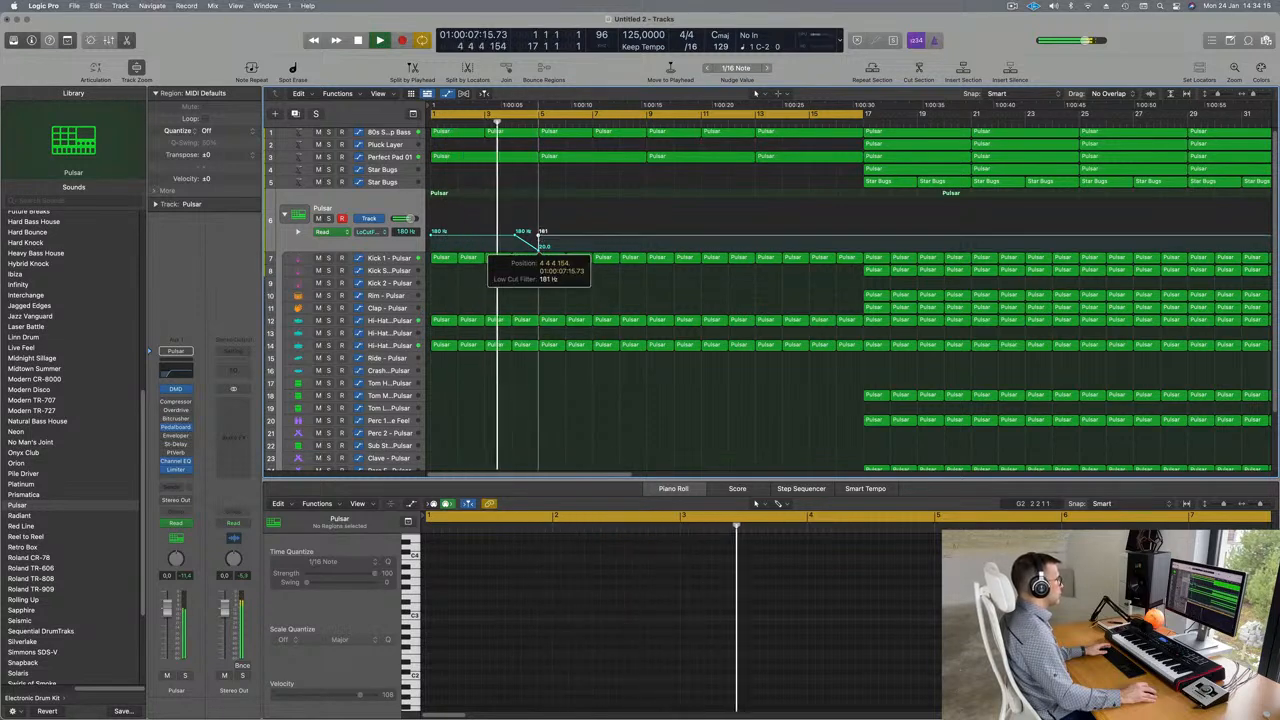
- Add a second Pulsar Lo Cut Filter ramp from 181 Hz at bar 7 down to 20.0 Hz at bar 9
{"action": "key", "text": "super+Left"}
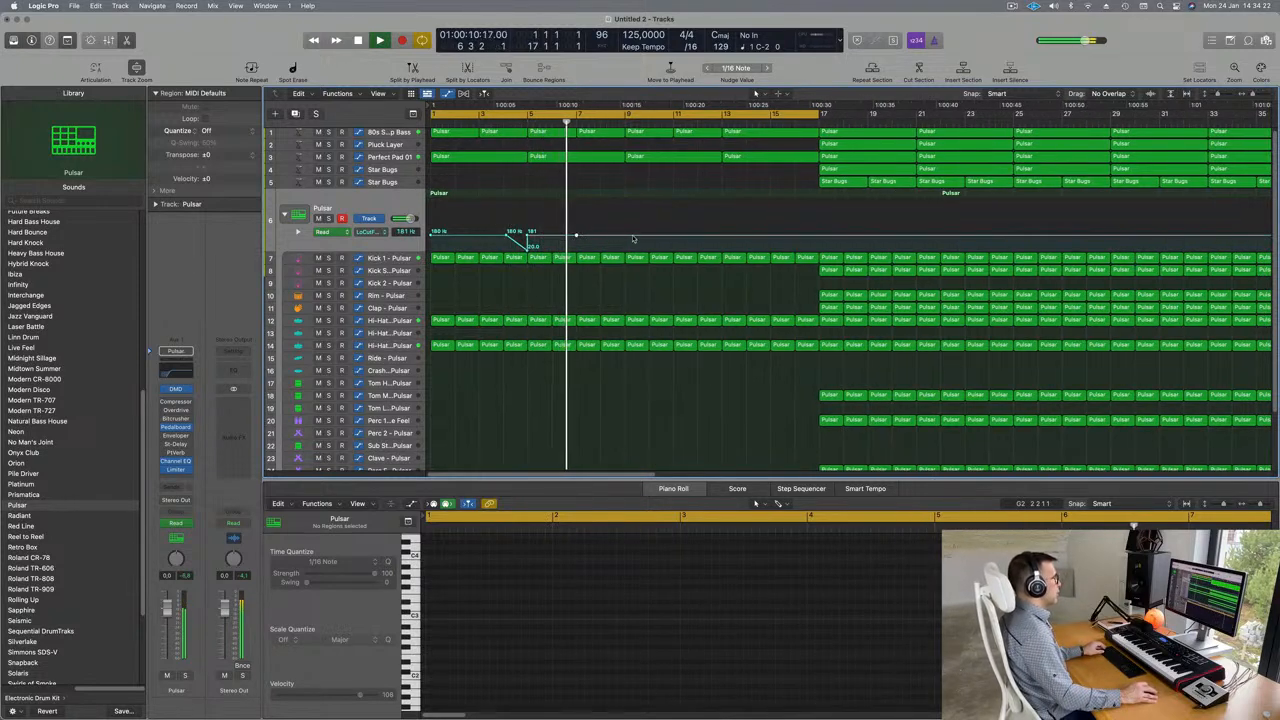
{"action": "left_click_drag", "start_coordinate": [628, 238], "coordinate": [627, 271]}
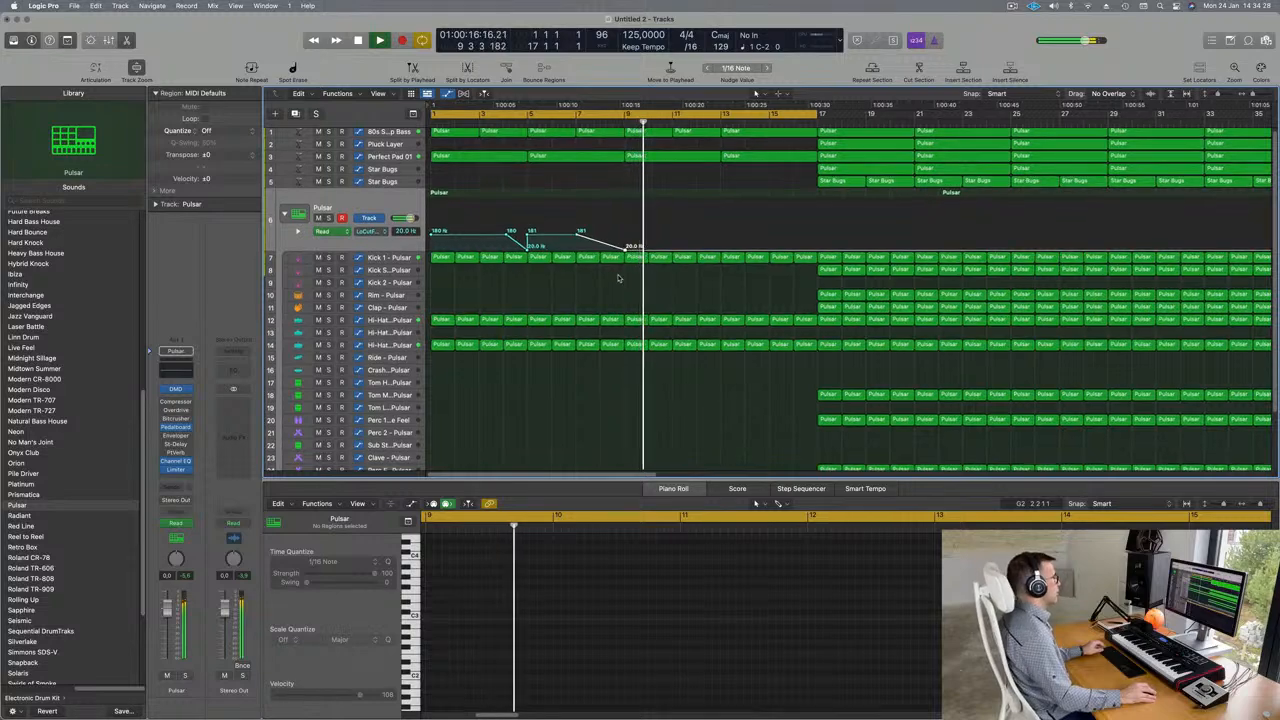
{"action": "scroll", "coordinate": [600, 300], "scroll_direction": "down", "scroll_amount": 3}
{"action": "scroll", "coordinate": [590, 313], "scroll_direction": "down", "scroll_amount": 8}
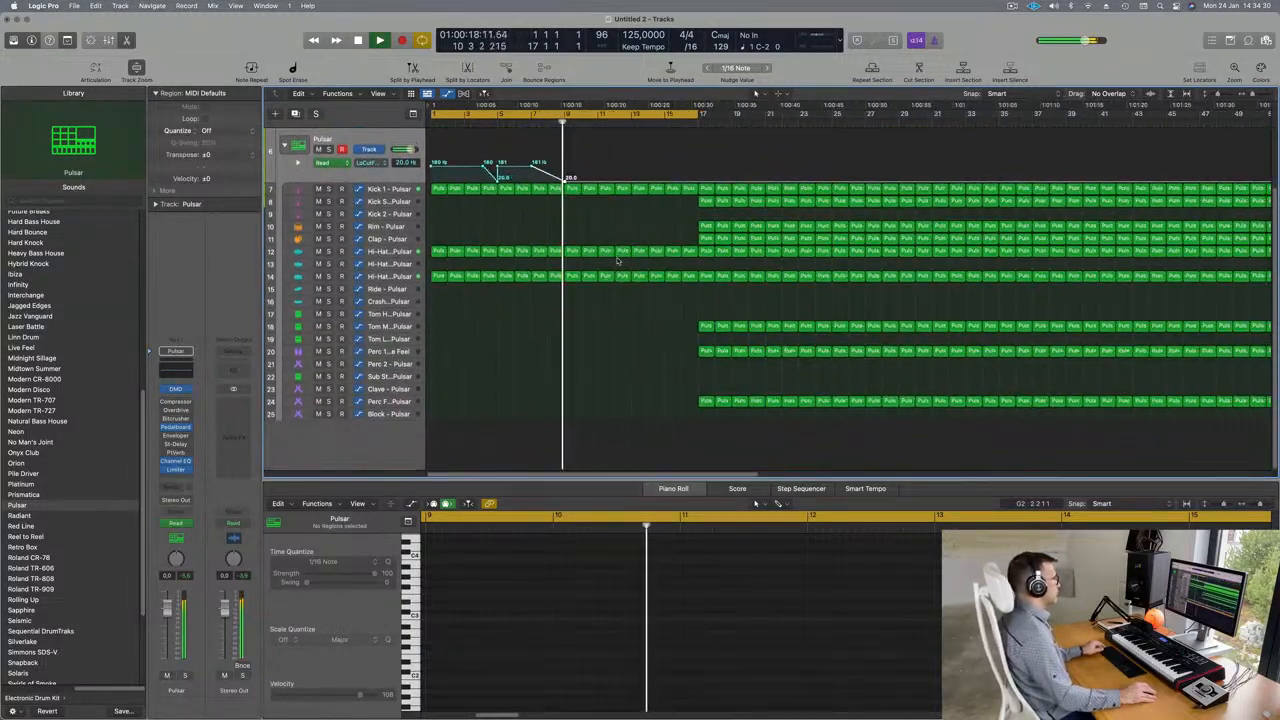
{"action": "scroll", "coordinate": [577, 240], "scroll_direction": "up", "scroll_amount": 3}
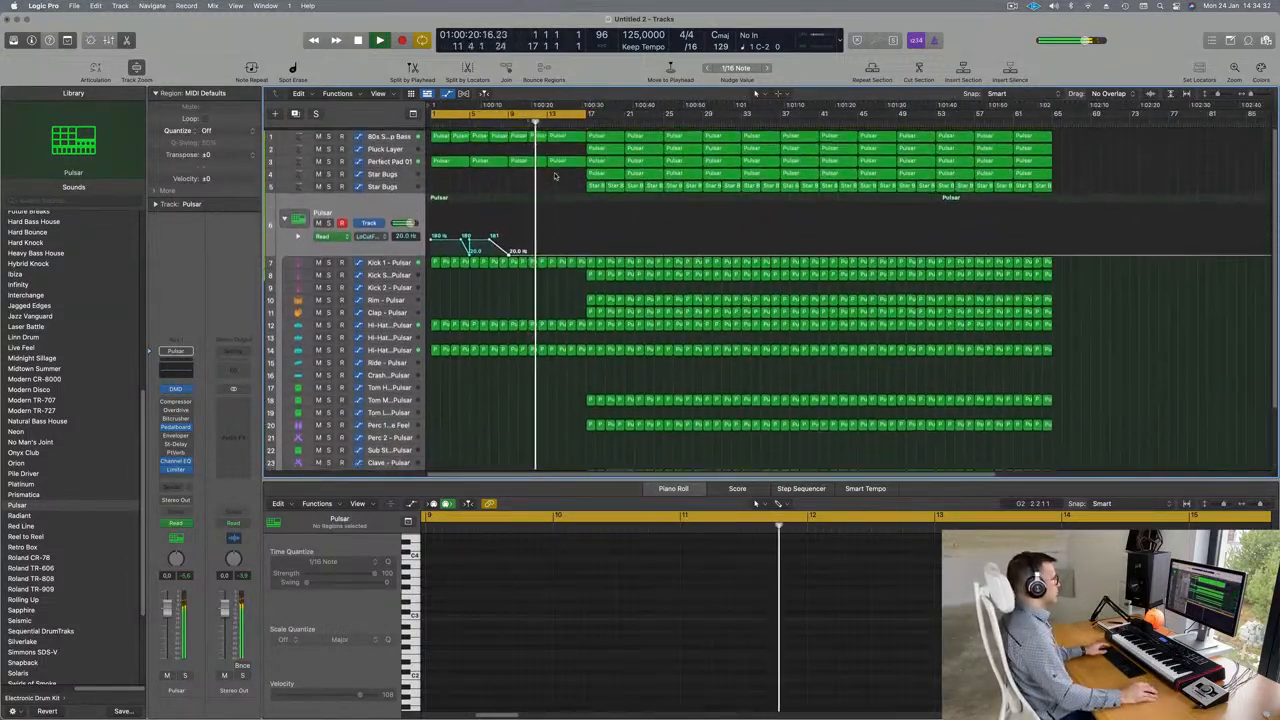
- Automate the 80s Synth Pop Bass Cutoff to rise from 14.1 % at bar 5 to about 33.5 % just before bar 9
{"action": "left_click", "coordinate": [402, 133]}
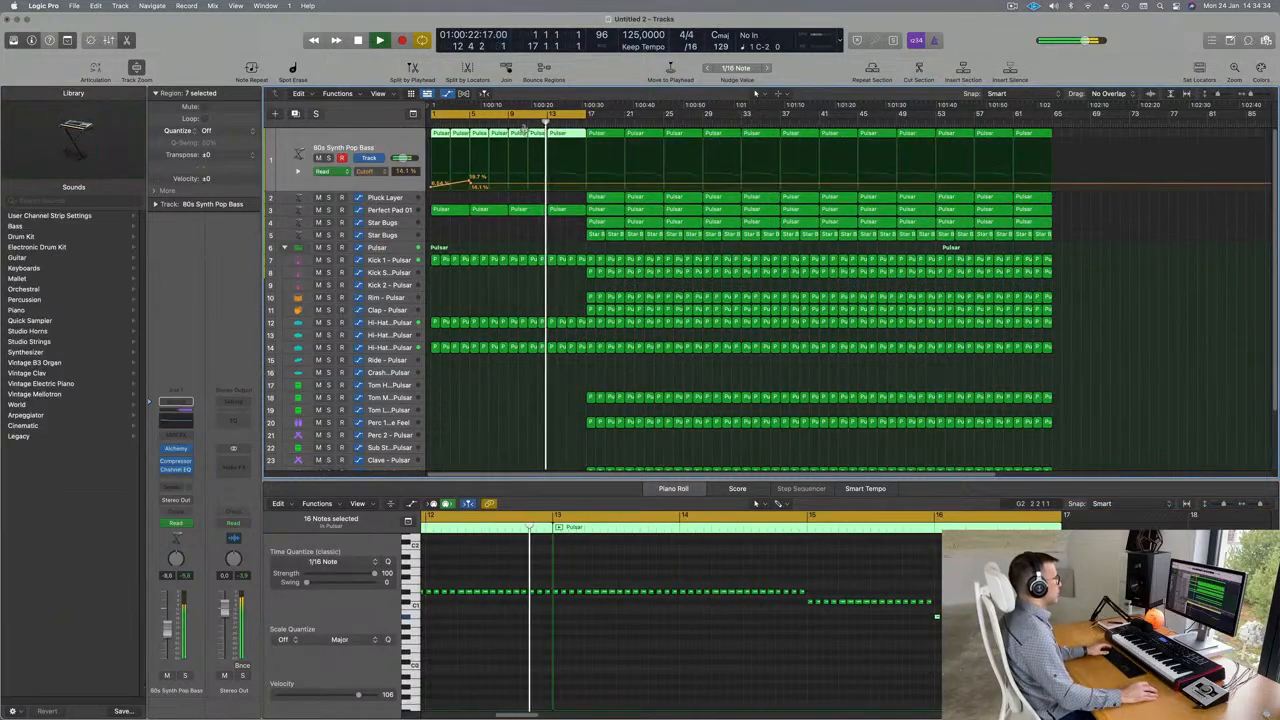
{"action": "key", "text": "Return"}
{"action": "scroll", "coordinate": [491, 198], "scroll_direction": "up", "scroll_amount": 8}
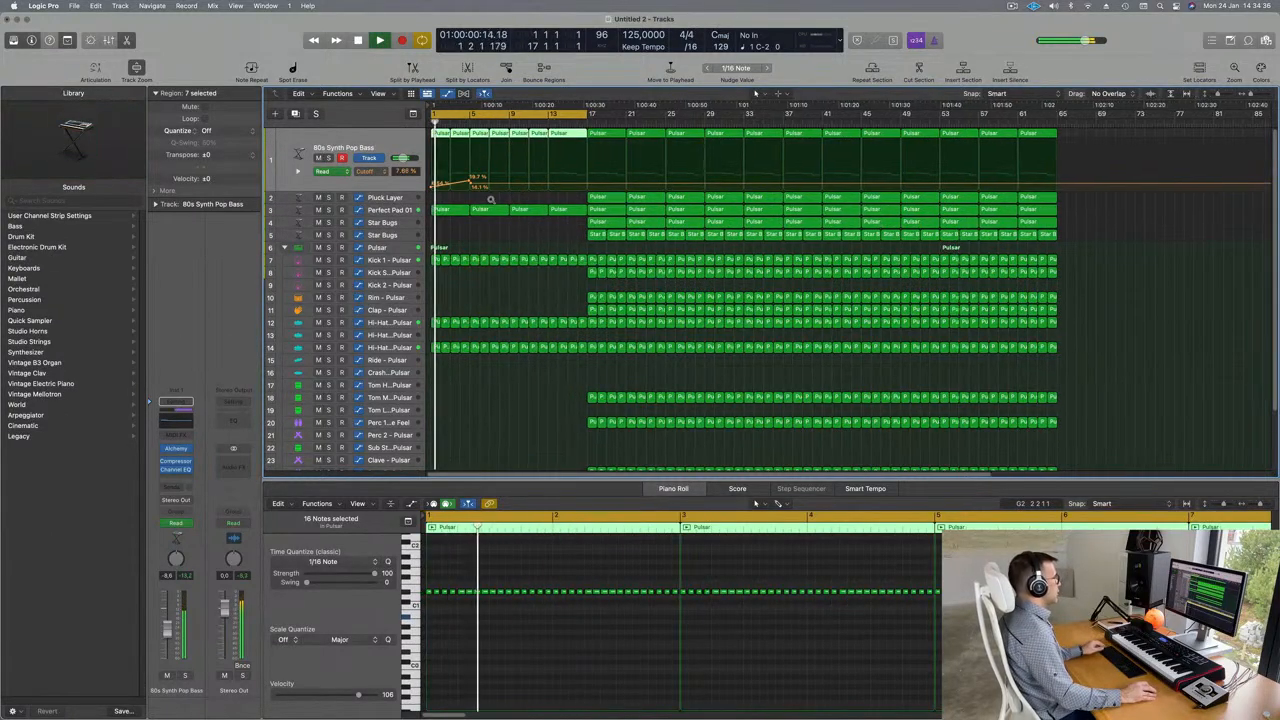
{"action": "left_click", "coordinate": [402, 247]}
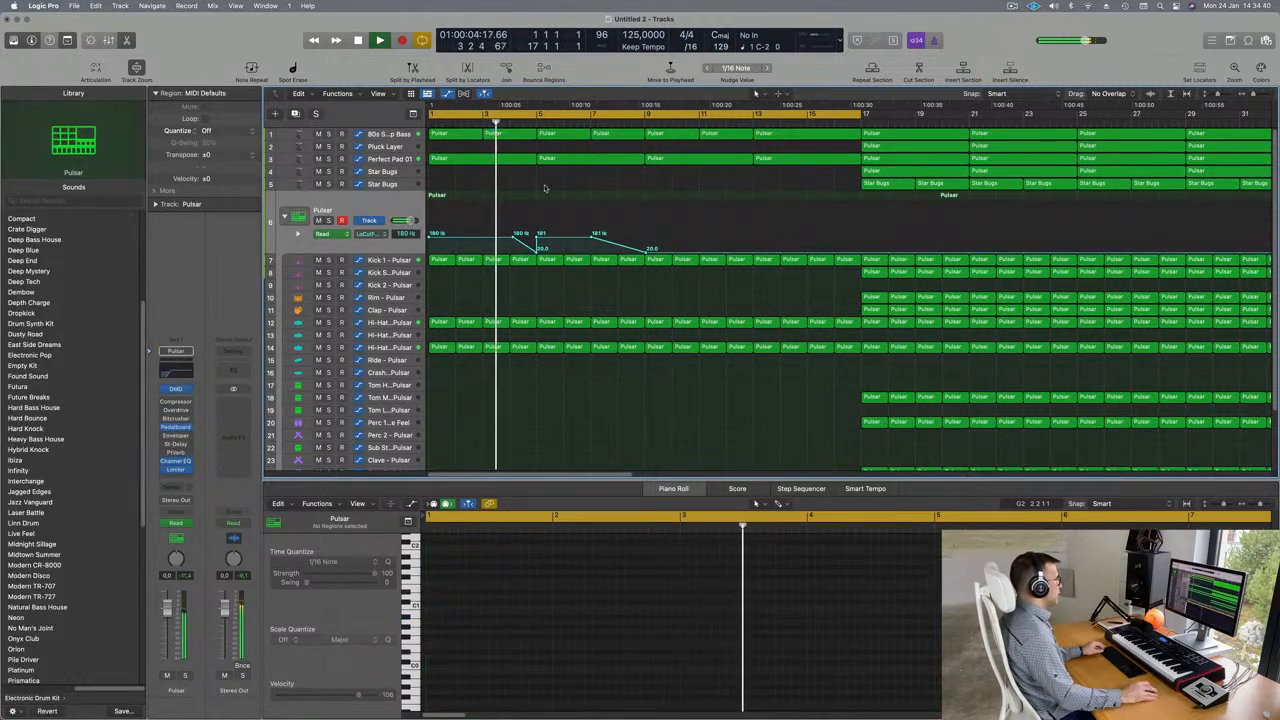
{"action": "left_click", "coordinate": [398, 160]}
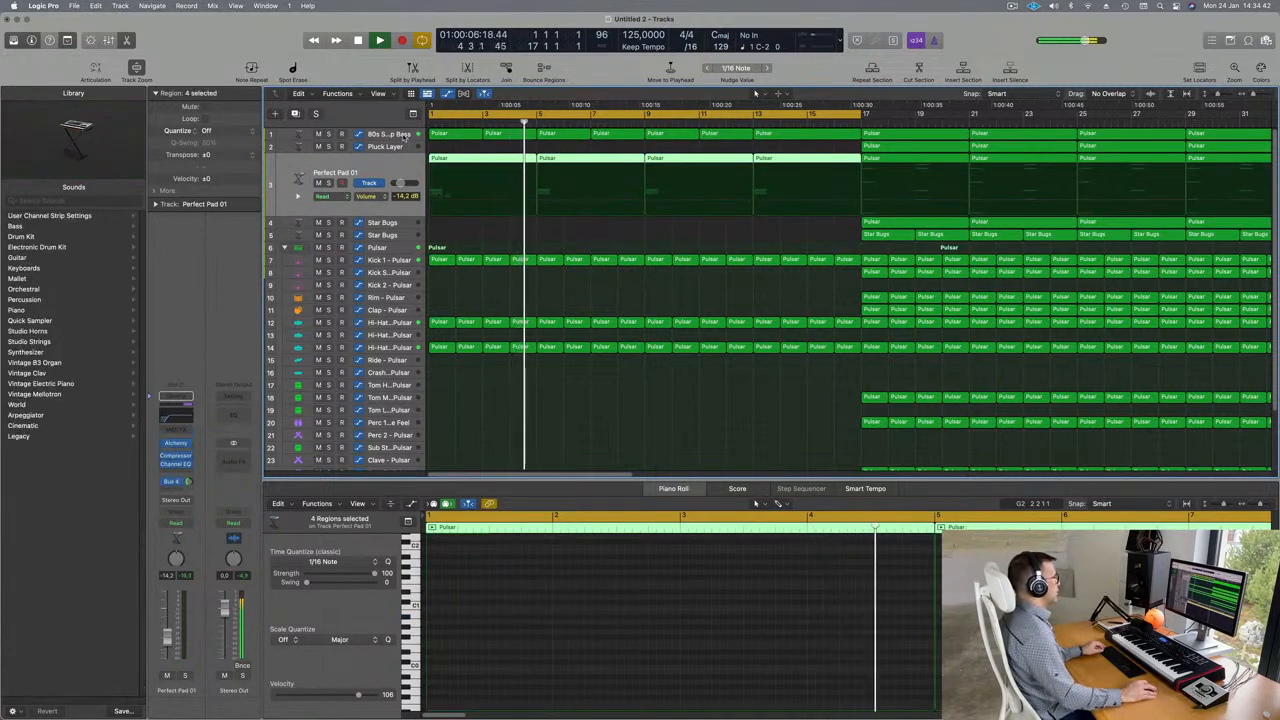
{"action": "left_click", "coordinate": [398, 135]}
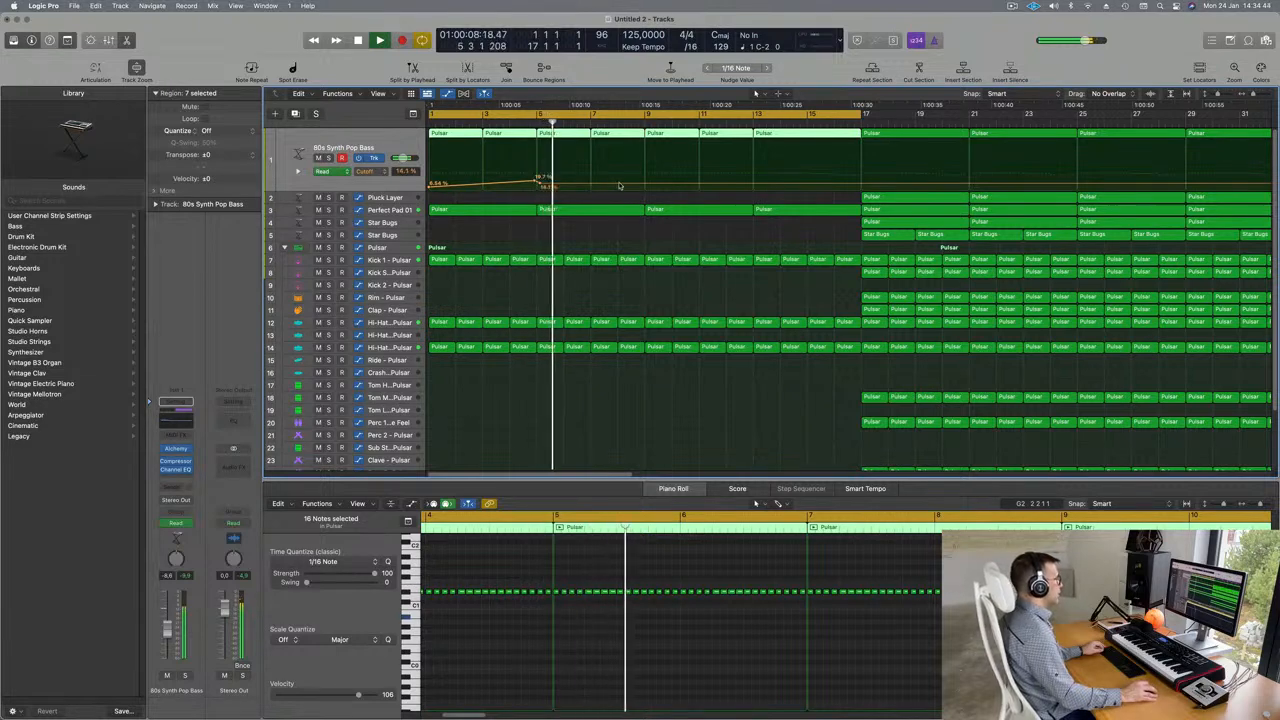
{"action": "left_click", "coordinate": [648, 186]}
{"action": "left_click_drag", "start_coordinate": [648, 186], "coordinate": [642, 171]}
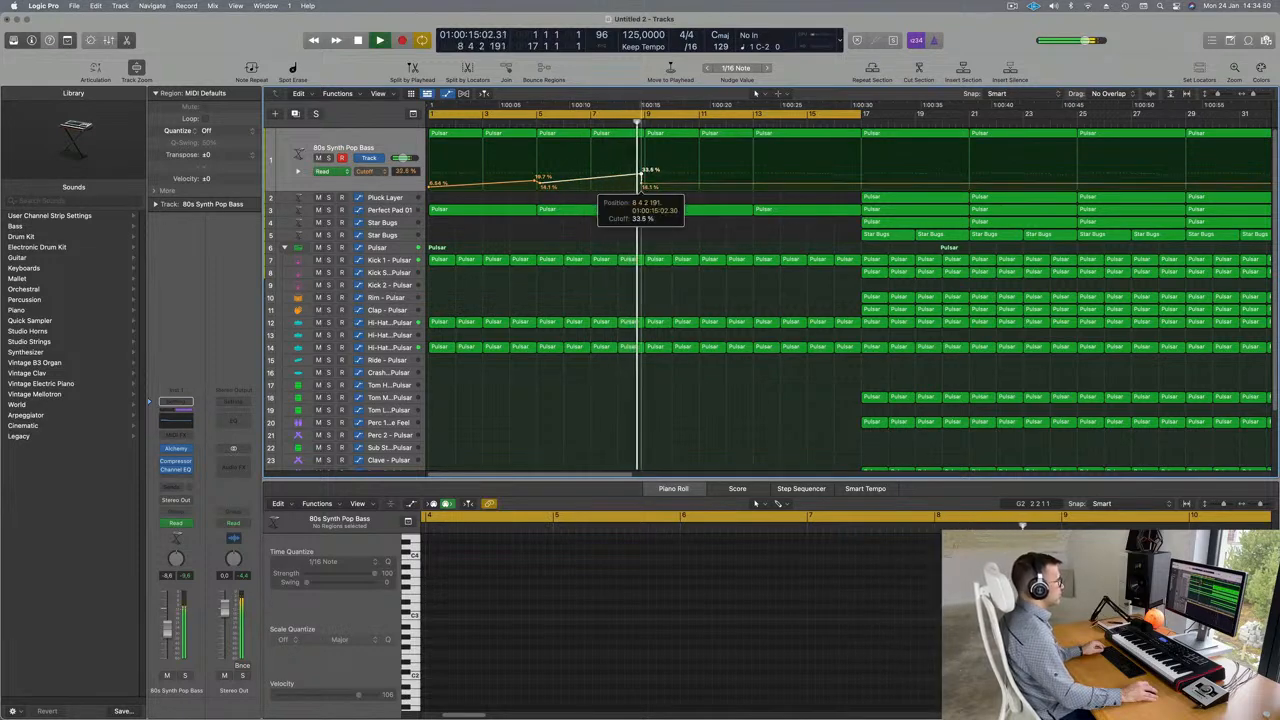
- Shape the 80s Synth Pop Bass Cutoff automation with points of 31.7 % at bar 9, 39.1 % at bar 13 and 25.2 % at bar 17
{"action": "double_click", "coordinate": [642, 185]}
{"action": "left_click_drag", "start_coordinate": [641, 175], "coordinate": [644, 174]}
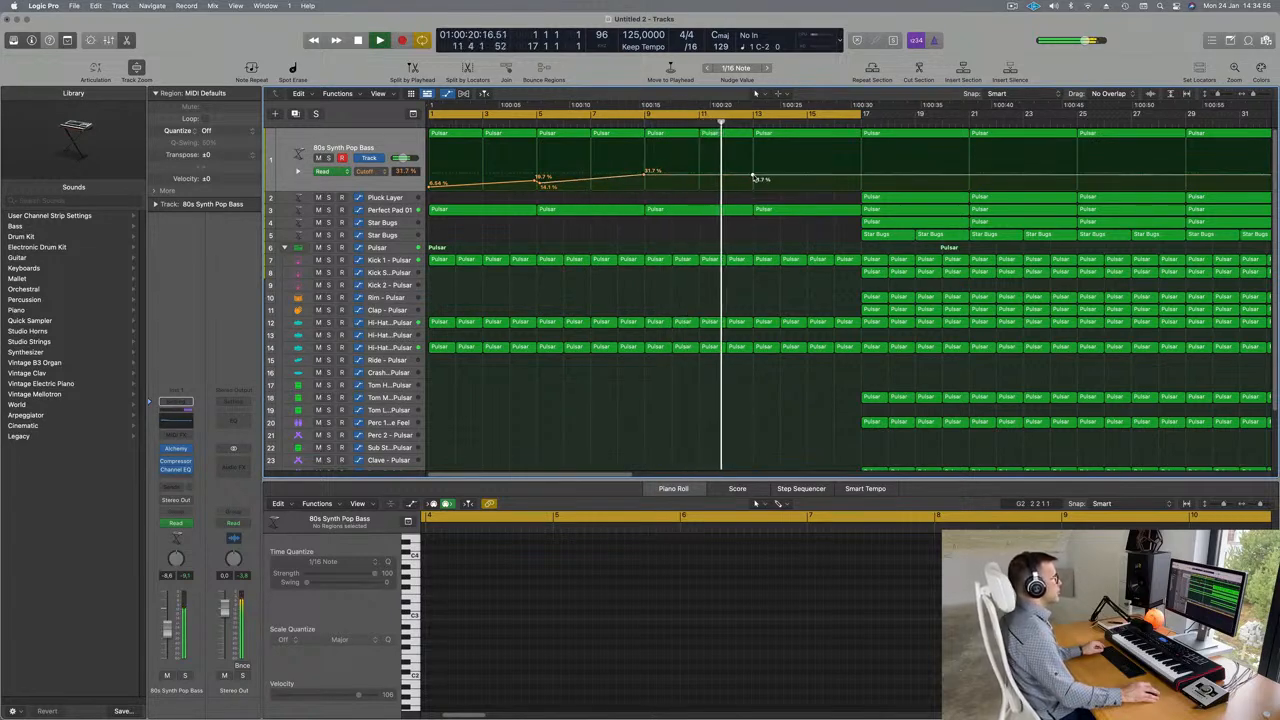
{"action": "left_click_drag", "start_coordinate": [753, 177], "coordinate": [753, 170]}
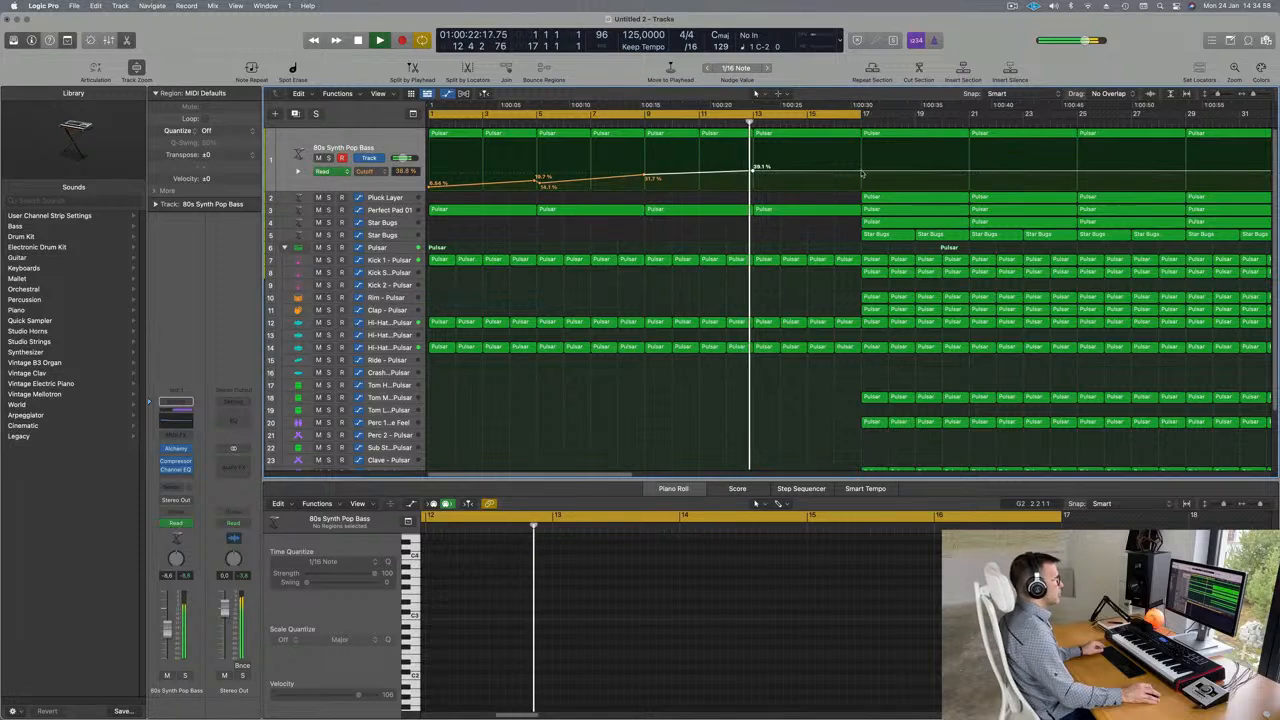
{"action": "left_click", "coordinate": [862, 181]}
{"action": "left_click_drag", "start_coordinate": [862, 181], "coordinate": [860, 182]}
- Delete the Perfect Pad 01 region at bar 13 and the regions on both active hi-hat tracks from bar 13 to bar 17
{"action": "left_click", "coordinate": [763, 208]}
{"action": "key", "text": "Delete"}
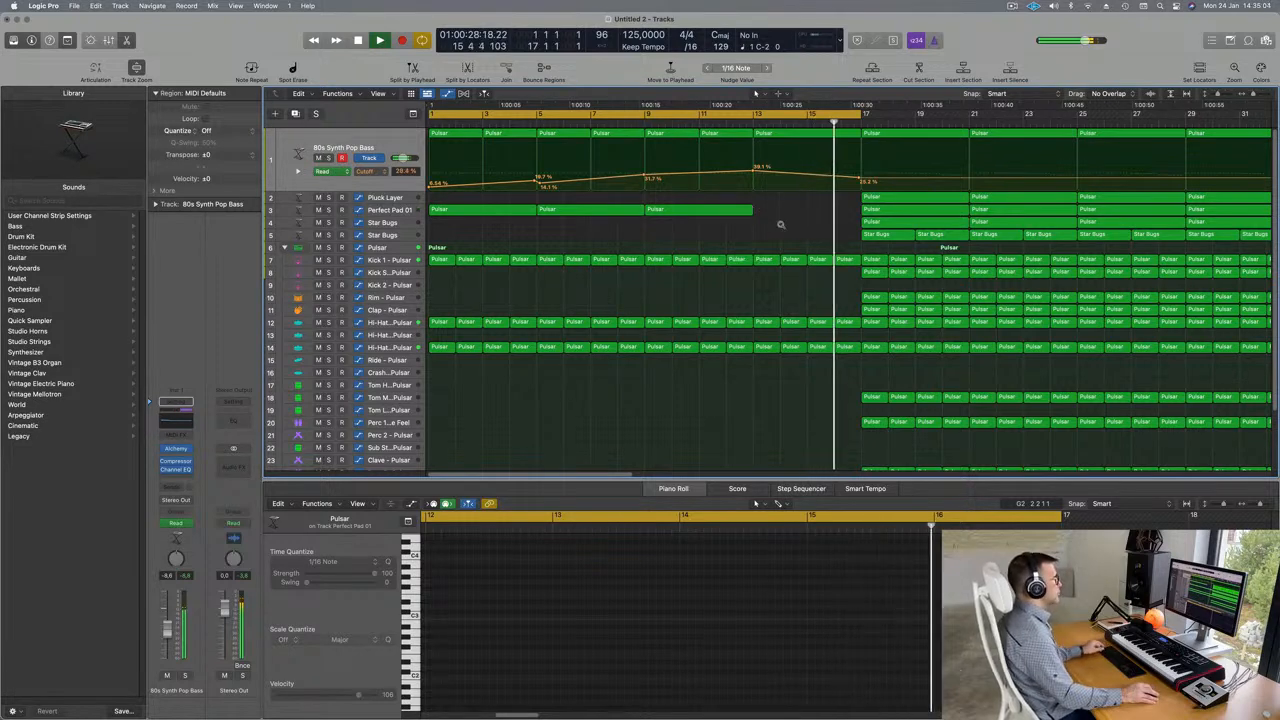
{"action": "scroll", "coordinate": [762, 202], "scroll_direction": "down", "scroll_amount": 2}
{"action": "scroll", "coordinate": [733, 166], "scroll_direction": "down", "scroll_amount": 3}
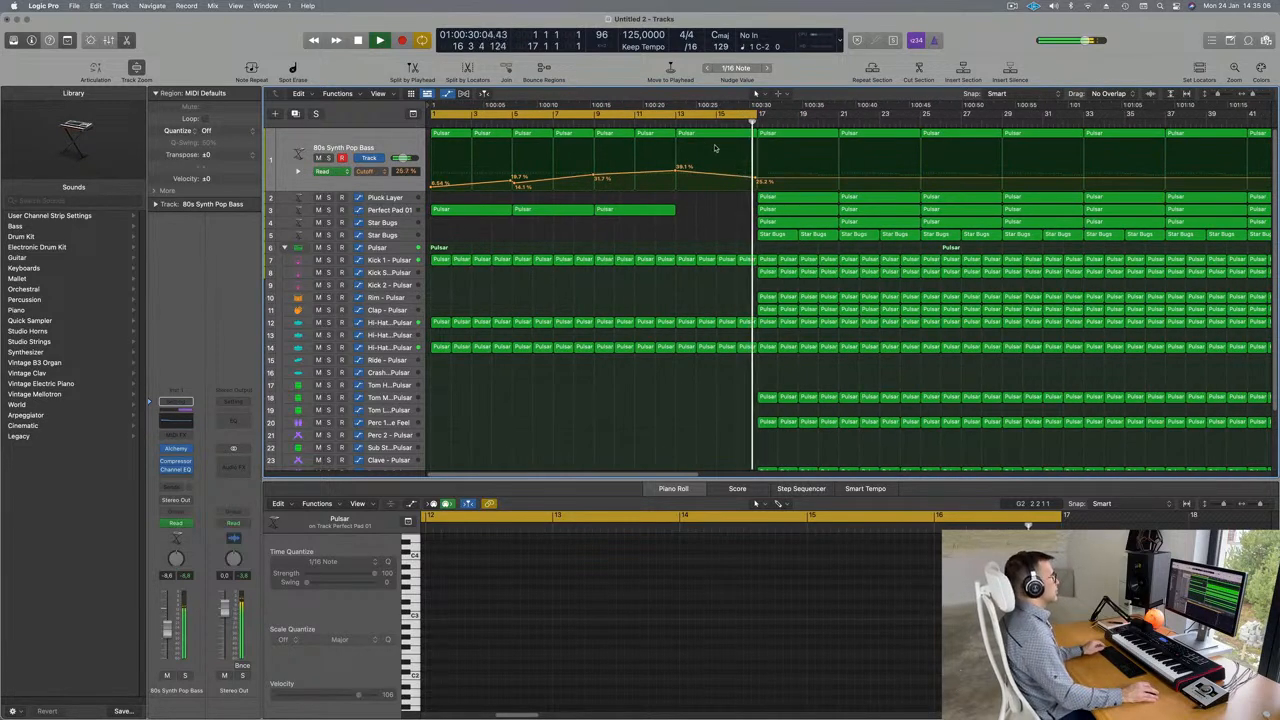
{"action": "left_click", "coordinate": [663, 124]}
{"action": "scroll", "coordinate": [670, 234], "scroll_direction": "down", "scroll_amount": 2}
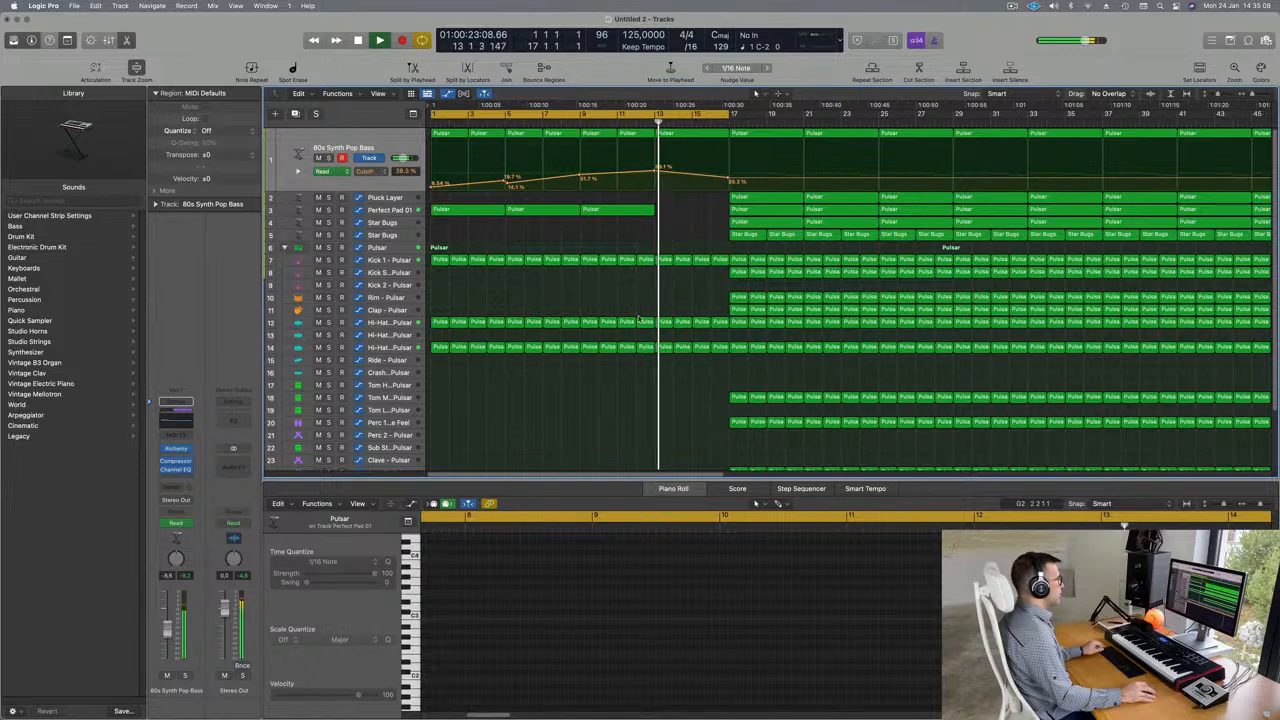
{"action": "left_click_drag", "start_coordinate": [659, 312], "coordinate": [727, 366]}
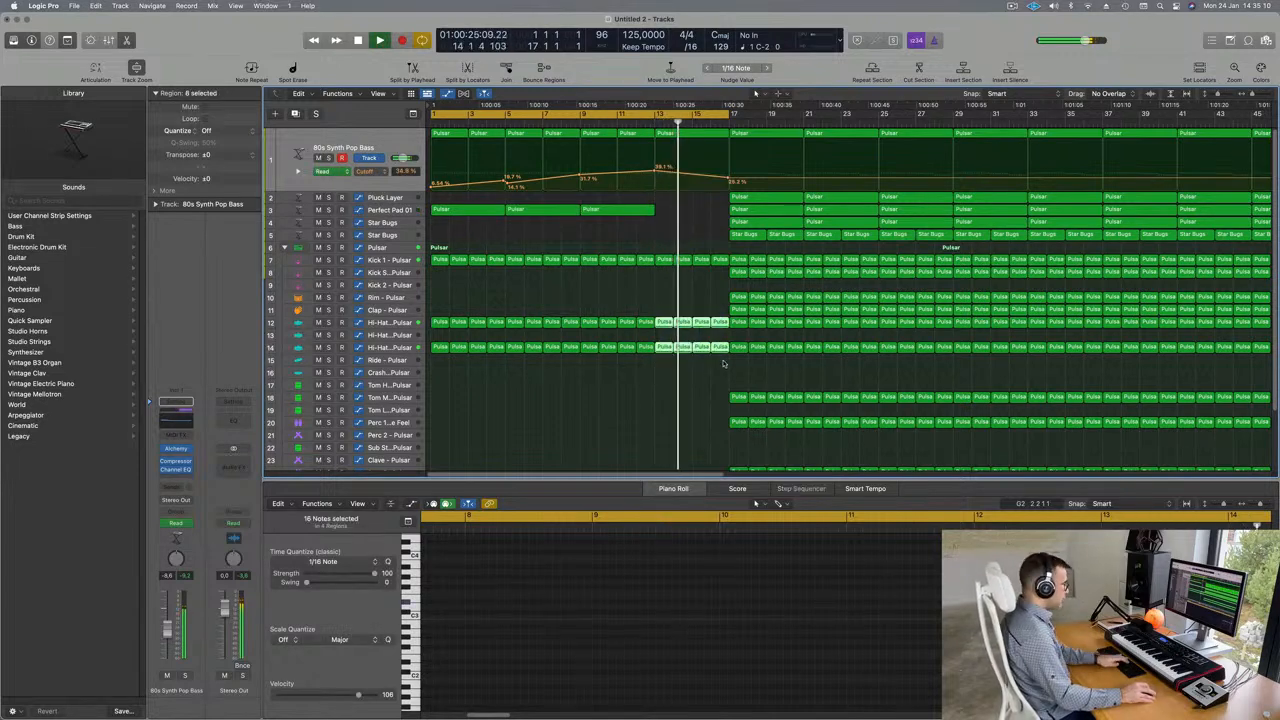
{"action": "key", "text": "BackSpace"}
- Play back the stripped-down section around bar 13 and review the whole arrangement with the automation lanes hidden
{"action": "left_click", "coordinate": [634, 121]}
{"action": "scroll", "coordinate": [664, 278], "scroll_direction": "down", "scroll_amount": 2}
{"action": "scroll", "coordinate": [640, 281], "scroll_direction": "down", "scroll_amount": 3}
{"action": "scroll", "coordinate": [628, 286], "scroll_direction": "down", "scroll_amount": 2}
{"action": "scroll", "coordinate": [634, 285], "scroll_direction": "down", "scroll_amount": 2}
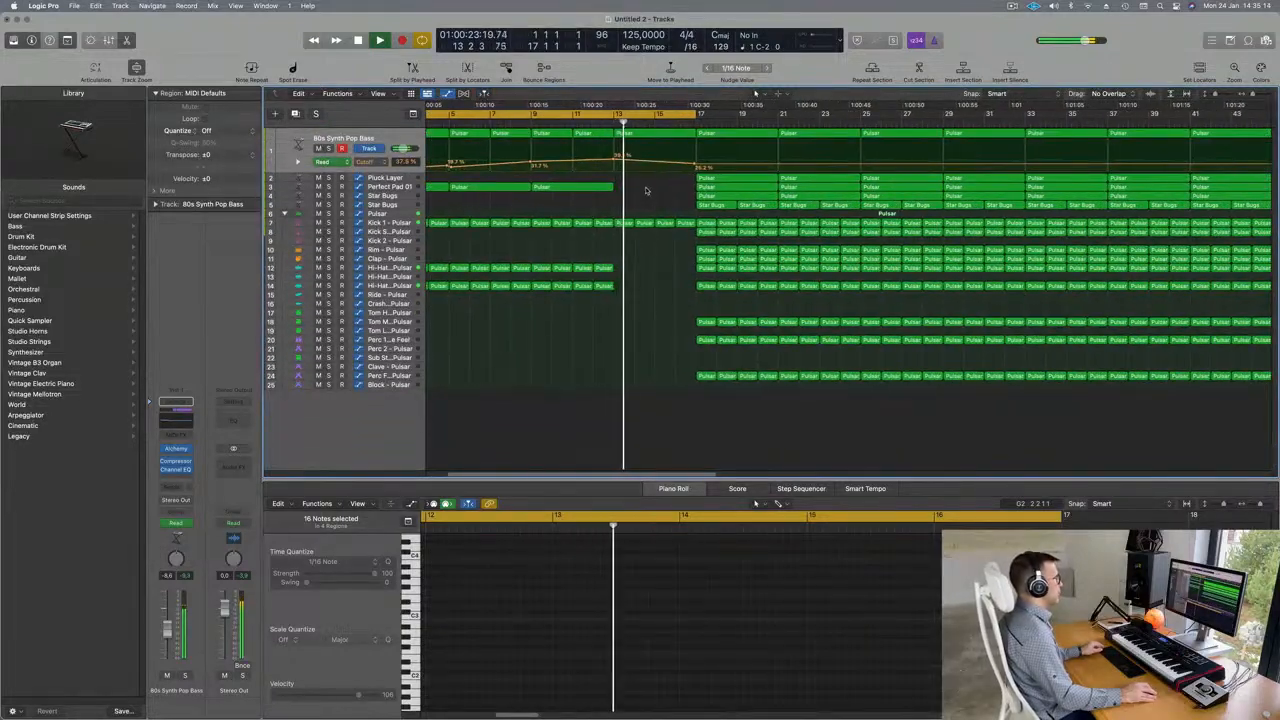
{"action": "scroll", "coordinate": [650, 204], "scroll_direction": "down", "scroll_amount": 3}
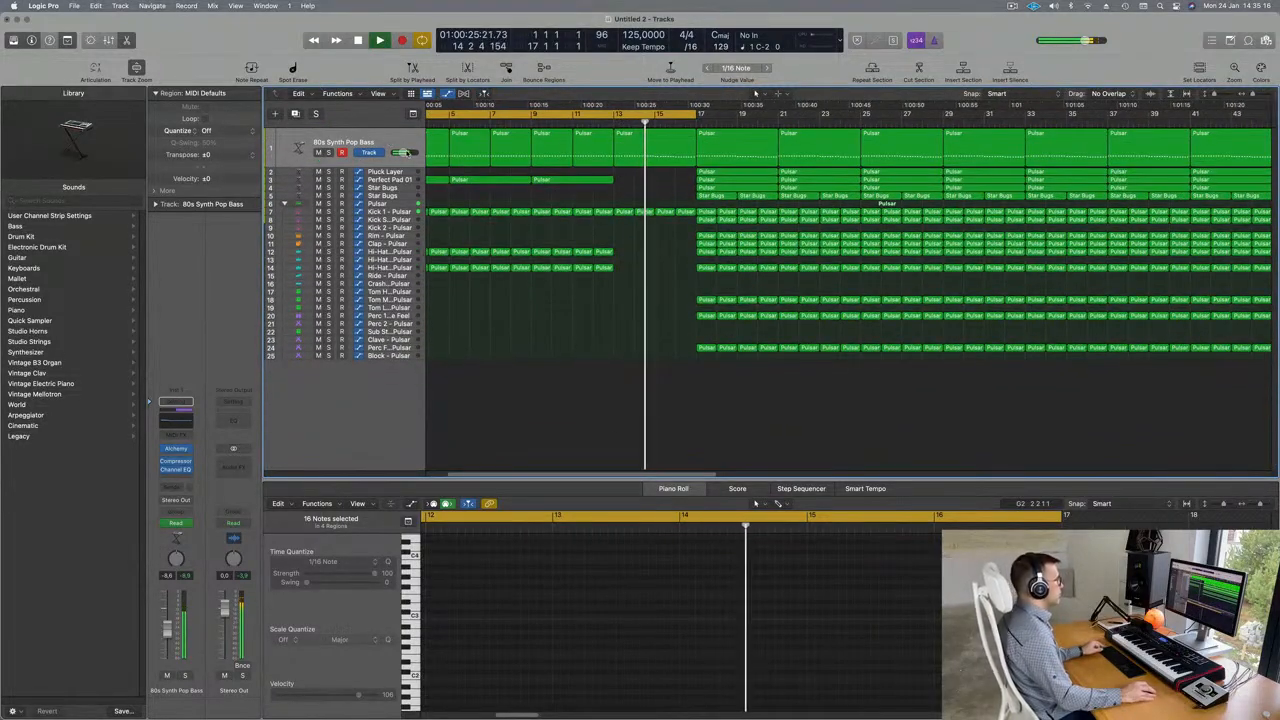
{"action": "scroll", "coordinate": [650, 245], "scroll_direction": "up", "scroll_amount": 2}
{"action": "scroll", "coordinate": [640, 249], "scroll_direction": "up", "scroll_amount": 3}
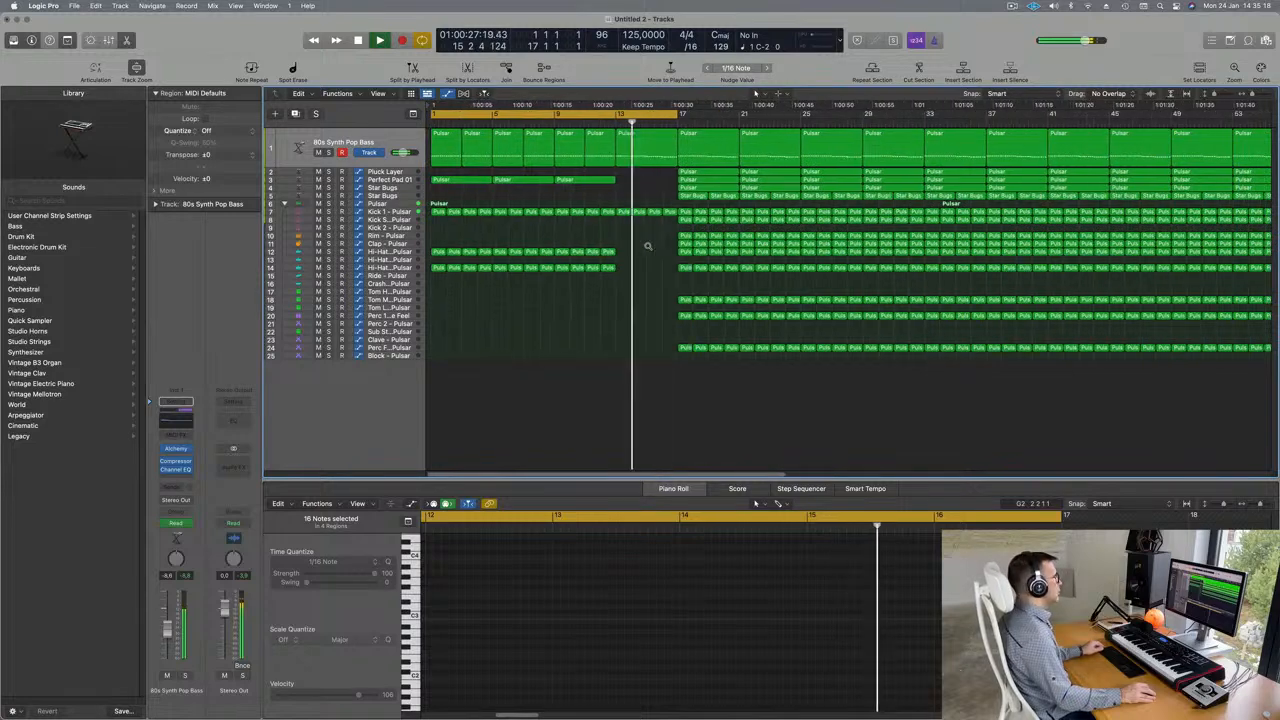
{"action": "scroll", "coordinate": [489, 240], "scroll_direction": "up", "scroll_amount": 2}
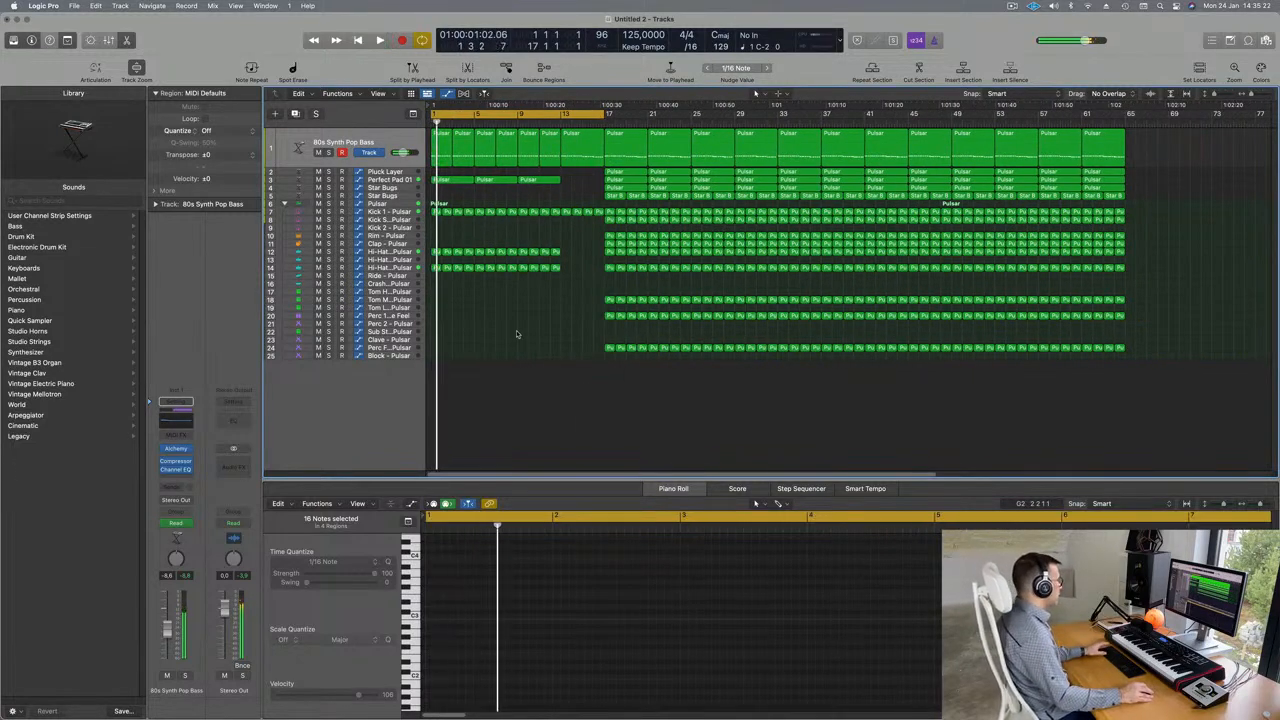
{"action": "scroll", "coordinate": [517, 334], "scroll_direction": "down", "scroll_amount": 5}
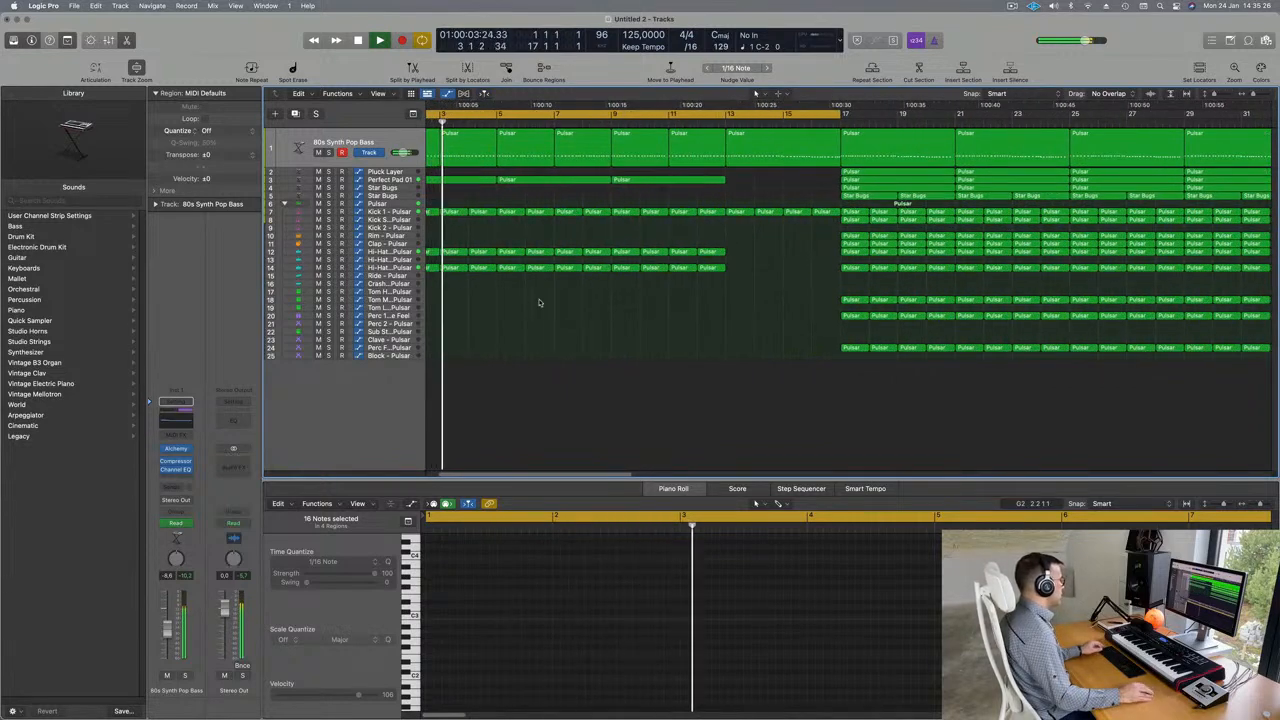
- Add a one-bar region at bar 1 of the Crash FX - Pulsar track with a single hit on the downbeat
{"action": "scroll", "coordinate": [441, 267], "scroll_direction": "left", "scroll_amount": 2}
{"action": "left_click_drag", "start_coordinate": [441, 270], "coordinate": [441, 287]}
{"action": "left_click_drag", "start_coordinate": [471, 597], "coordinate": [555, 613]}
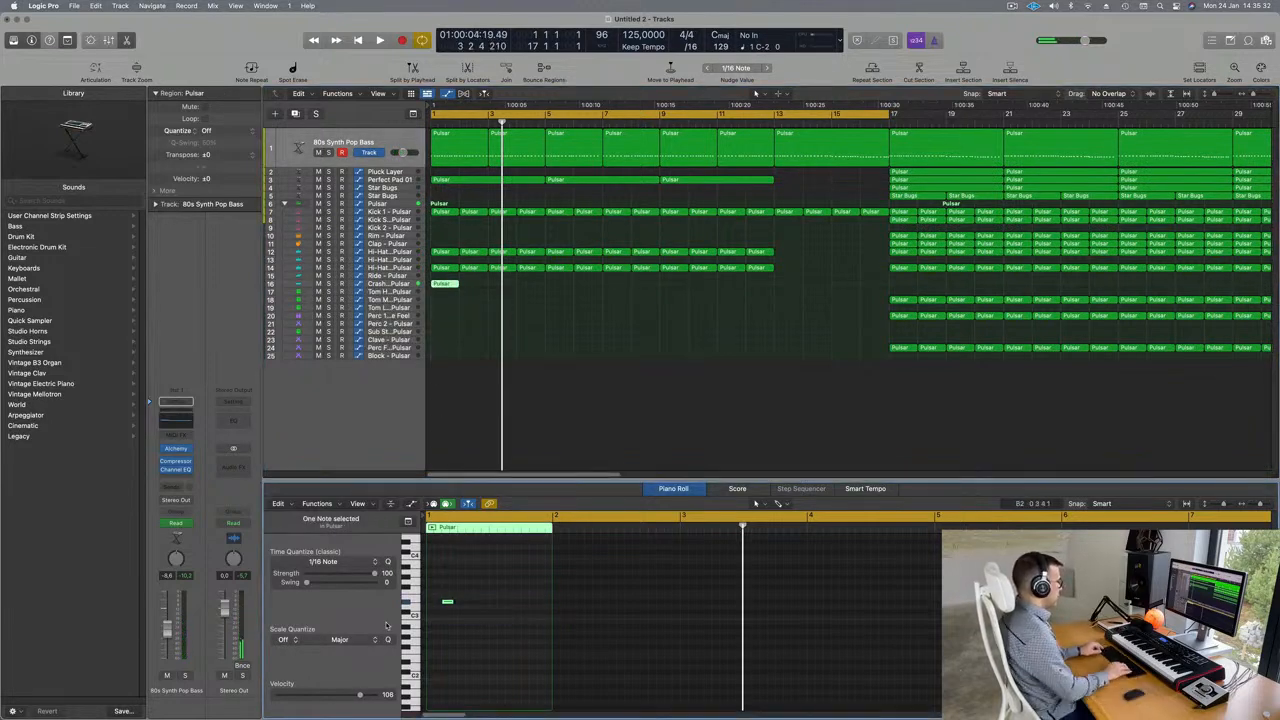
{"action": "key", "text": "space"}
{"action": "key", "text": "Return"}
{"action": "left_click", "coordinate": [389, 284]}
{"action": "key", "text": "Return"}
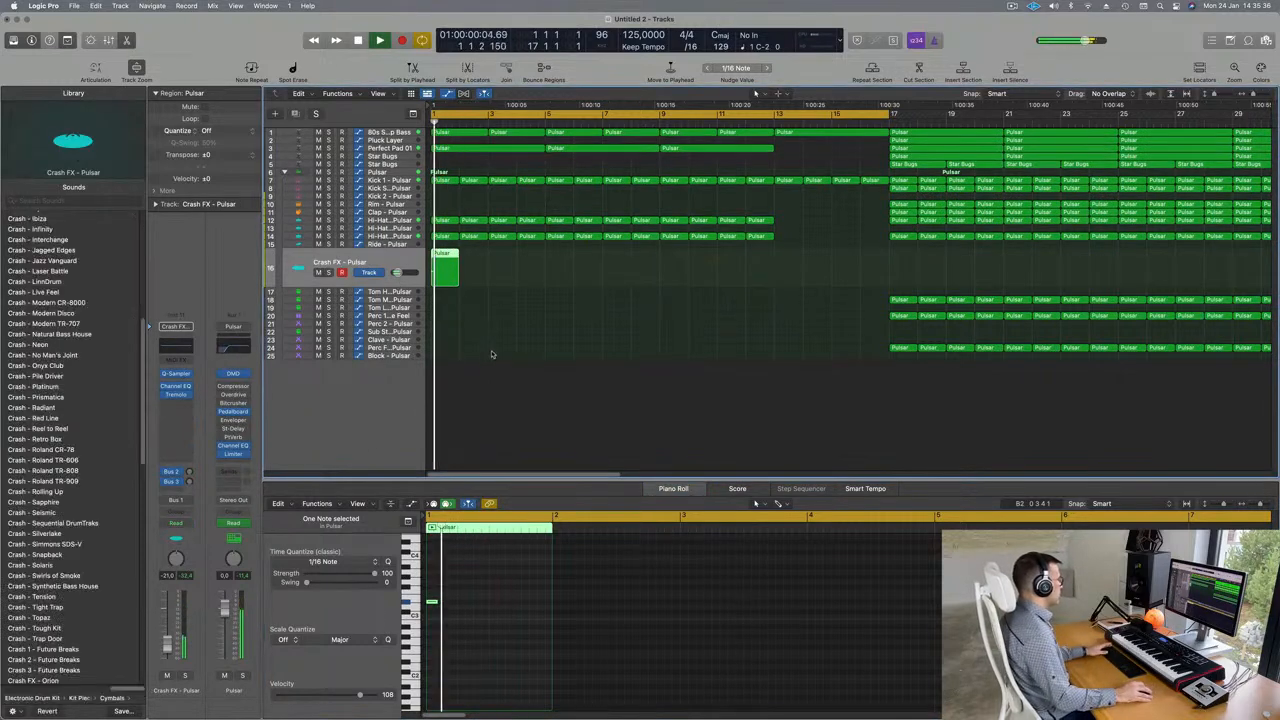
- Copy the bar 1 crash region to bar 13 on the same track
{"action": "left_click", "coordinate": [500, 375]}
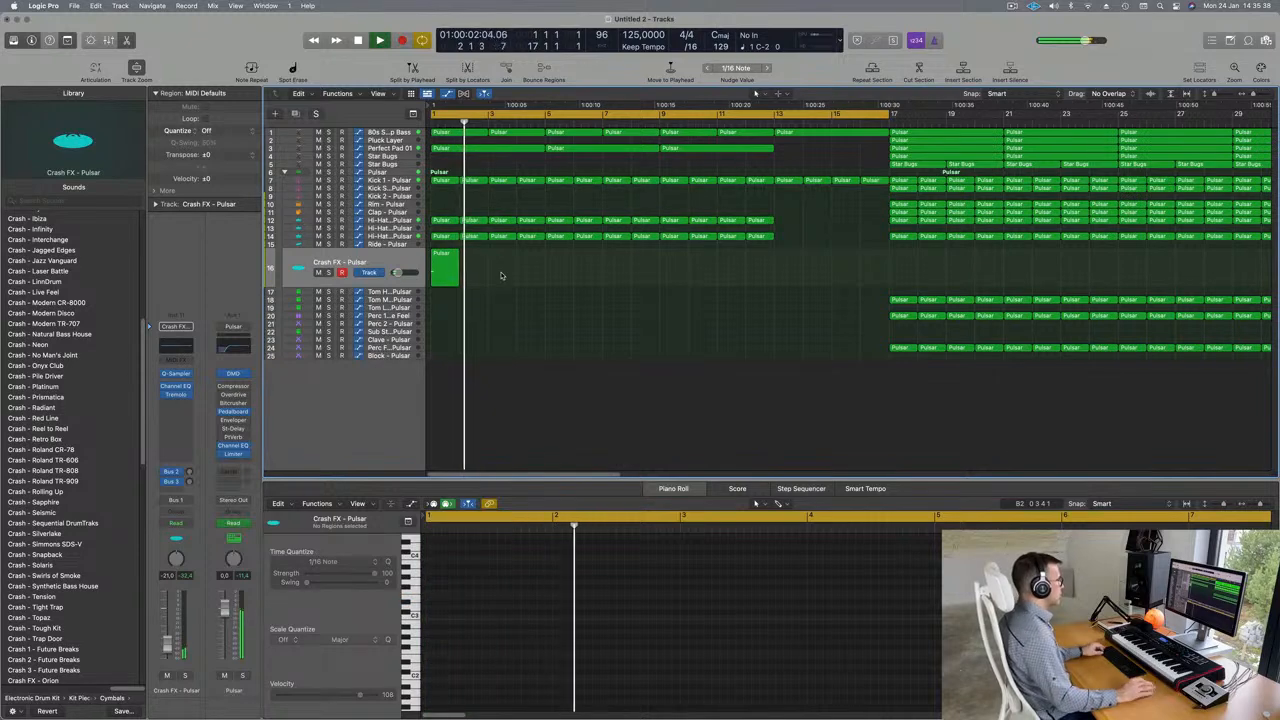
{"action": "left_click_drag", "start_coordinate": [445, 256], "coordinate": [789, 264]}
{"action": "scroll", "coordinate": [540, 408], "scroll_direction": "down", "scroll_amount": 5}
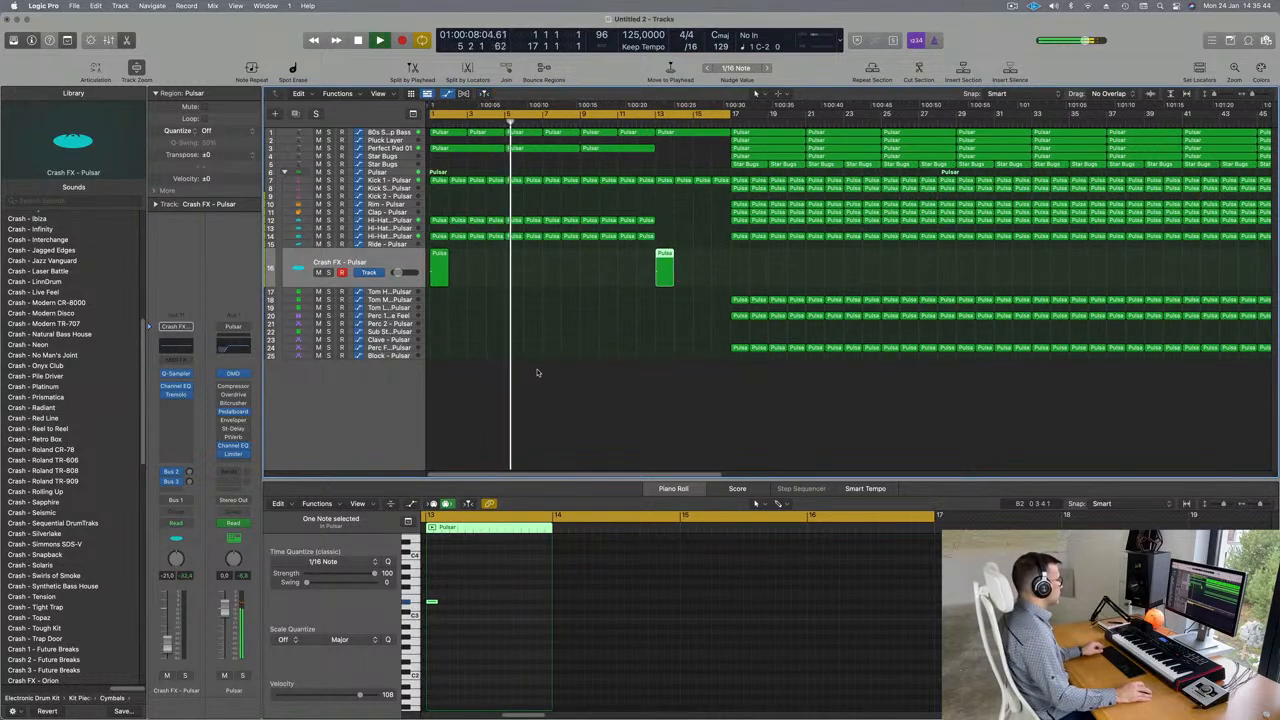
- Copy the bar 1 crash region onto the Sub Stab - Pulsar track at bar 9
{"action": "scroll", "coordinate": [537, 371], "scroll_direction": "up", "scroll_amount": 1}
{"action": "left_click", "coordinate": [392, 331]}
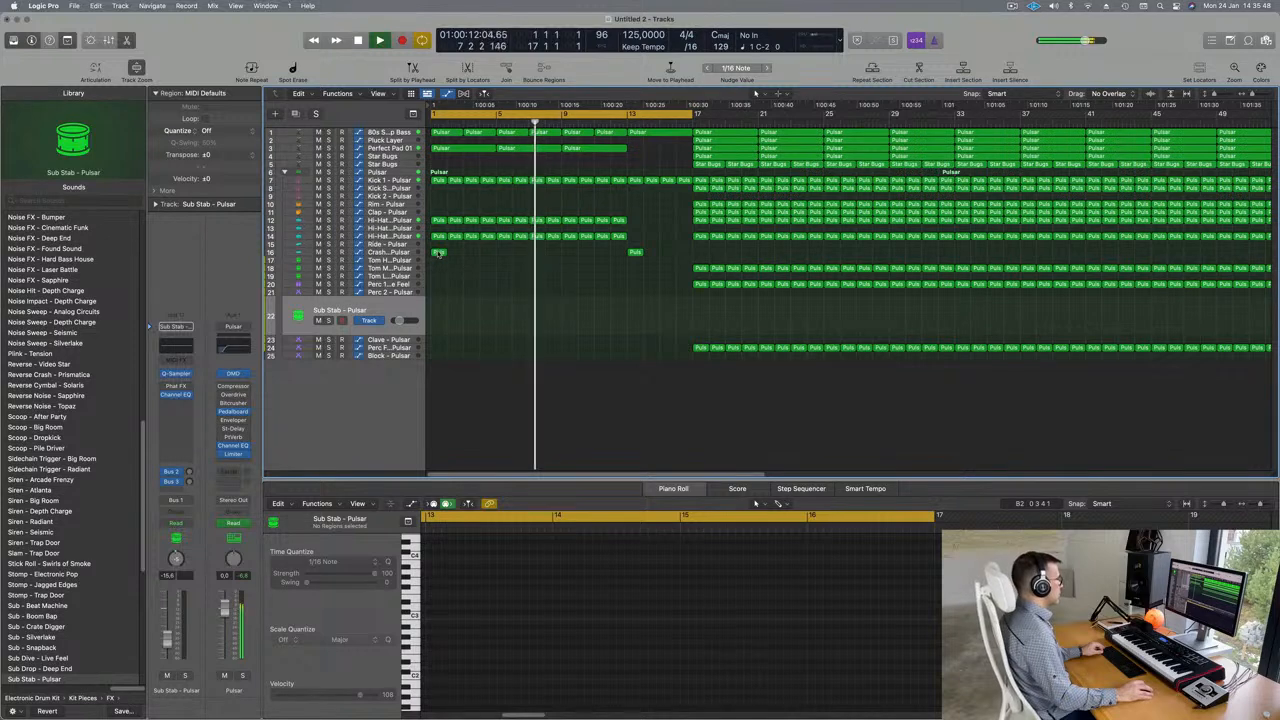
{"action": "left_click", "coordinate": [438, 253]}
{"action": "left_click_drag", "start_coordinate": [441, 253], "coordinate": [600, 302]}
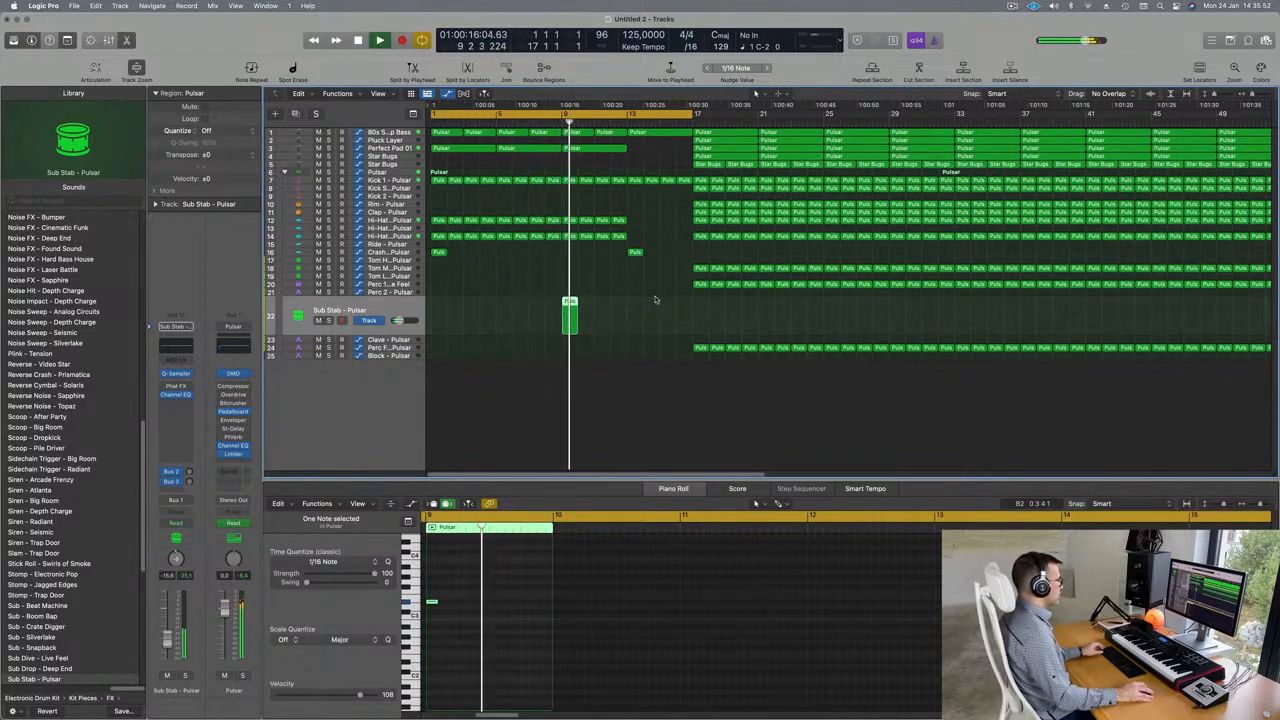
- Try the Sub Stab region's single note at bar 9 in a different octave
{"action": "key", "text": "comma"}
{"action": "key", "text": "comma"}
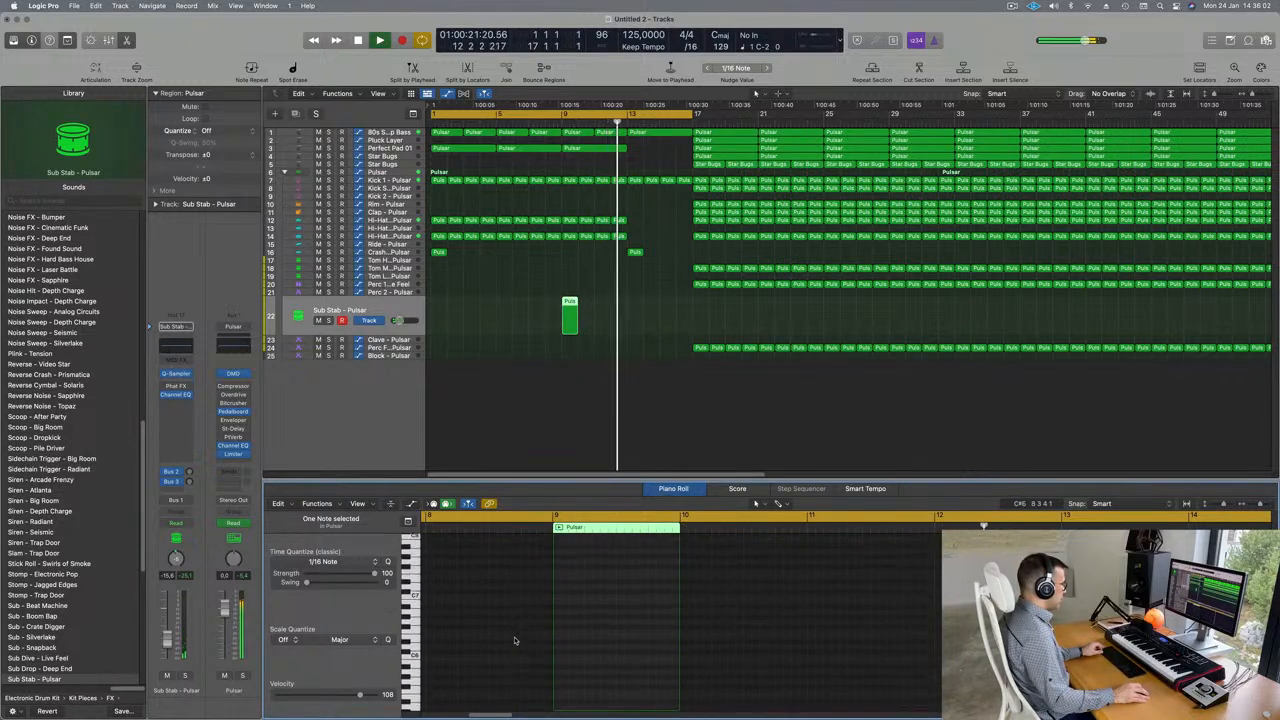
{"action": "left_click", "coordinate": [516, 636], "text": "ctrl+alt"}
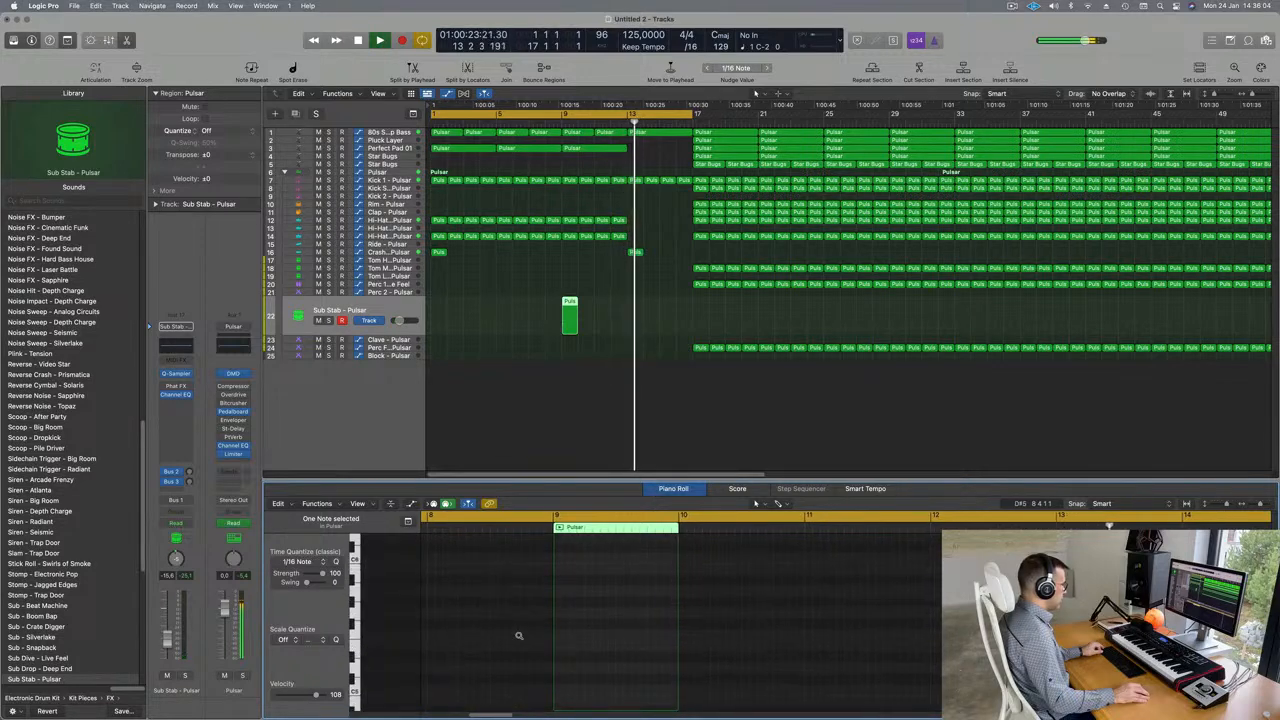
{"action": "scroll", "coordinate": [519, 639], "scroll_direction": "down", "scroll_amount": 4}
{"action": "scroll", "coordinate": [519, 638], "scroll_direction": "down", "scroll_amount": 3}
{"action": "scroll", "coordinate": [519, 638], "scroll_direction": "up", "scroll_amount": 5}
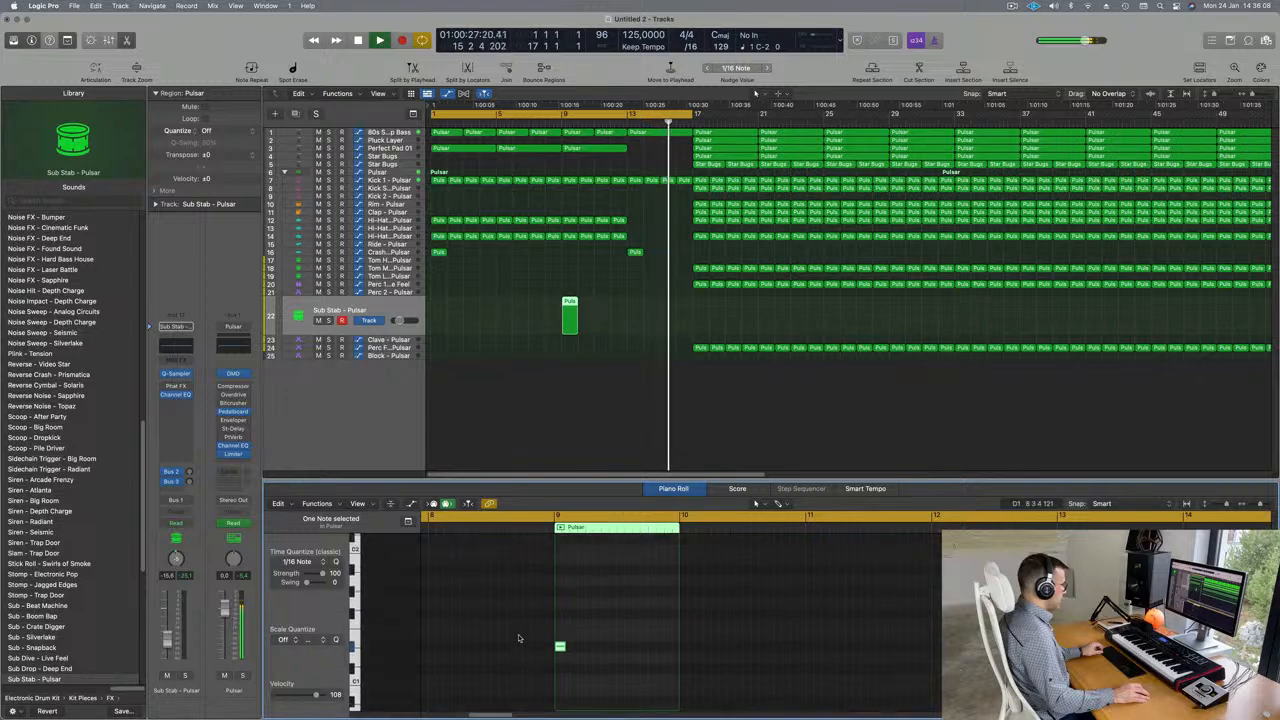
{"action": "left_click_drag", "start_coordinate": [519, 638], "coordinate": [589, 716]}
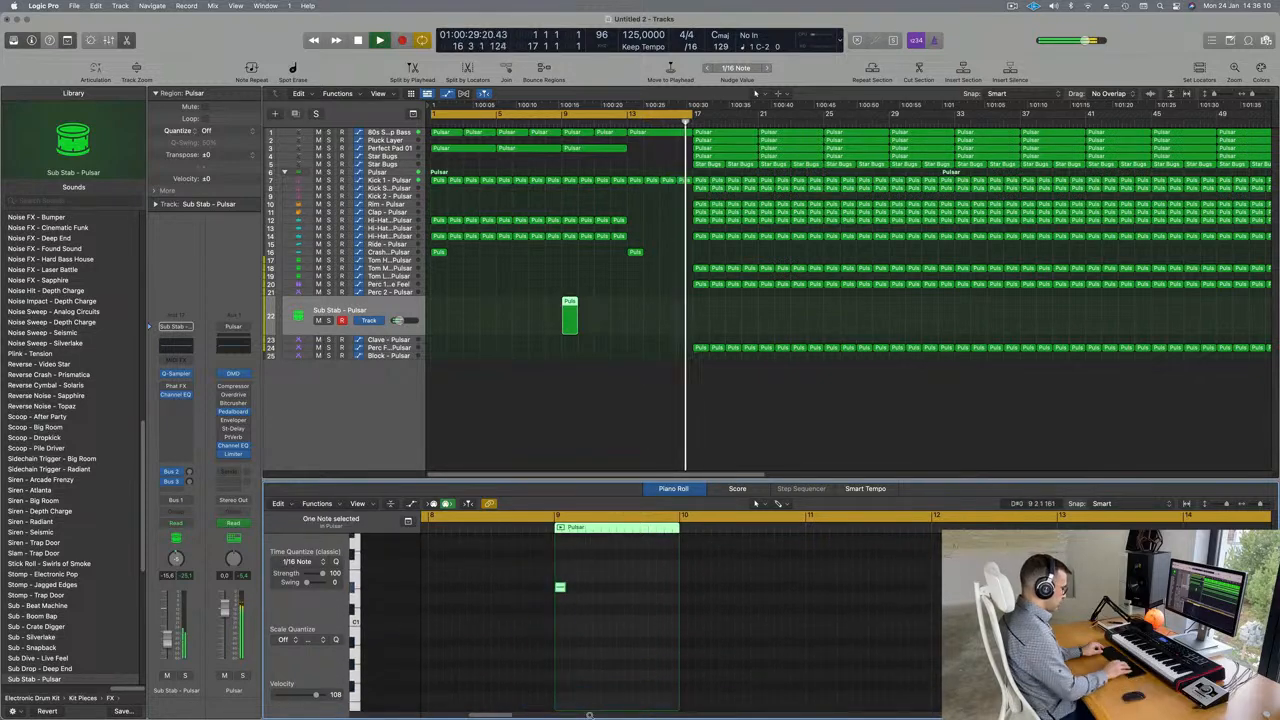
{"action": "key", "text": "Delete"}
{"action": "scroll", "coordinate": [529, 678], "scroll_direction": "up", "scroll_amount": 6}
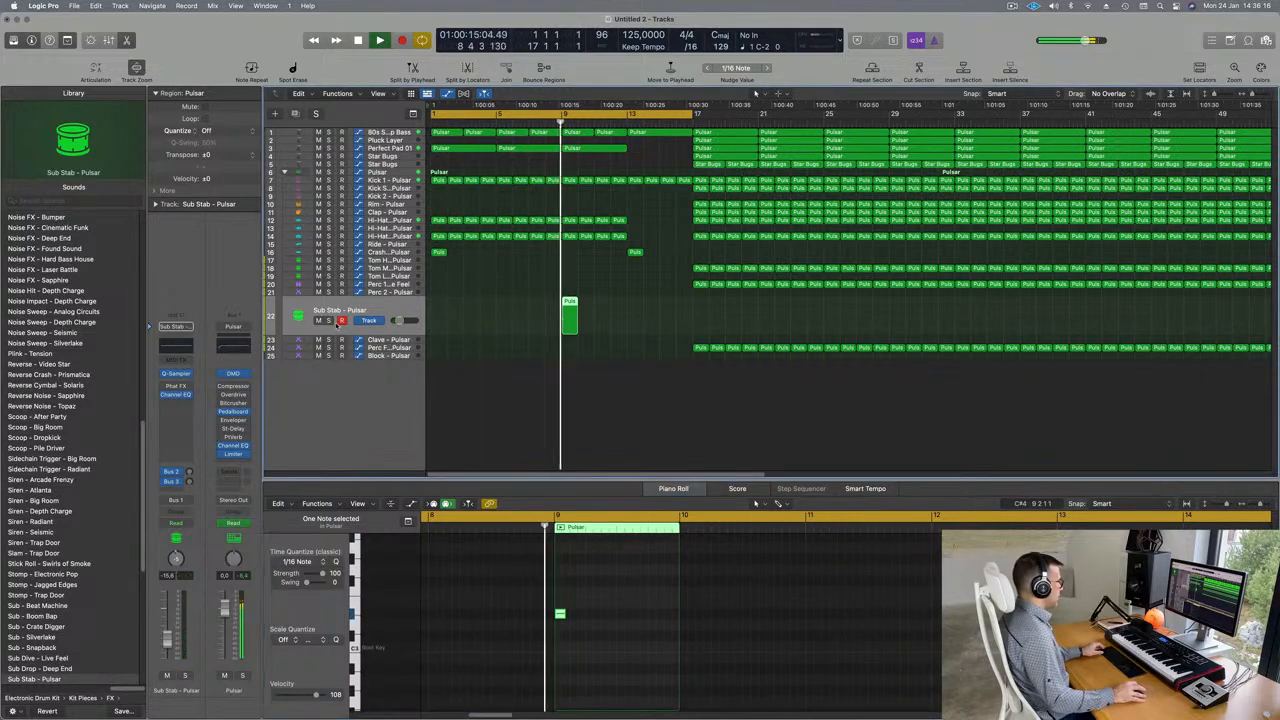
- Solo the Sub Stab track and try the Sub Dive - Live Feel and Sub Drop - Deep End sounds on its bar 9 region
{"action": "left_click", "coordinate": [329, 320]}
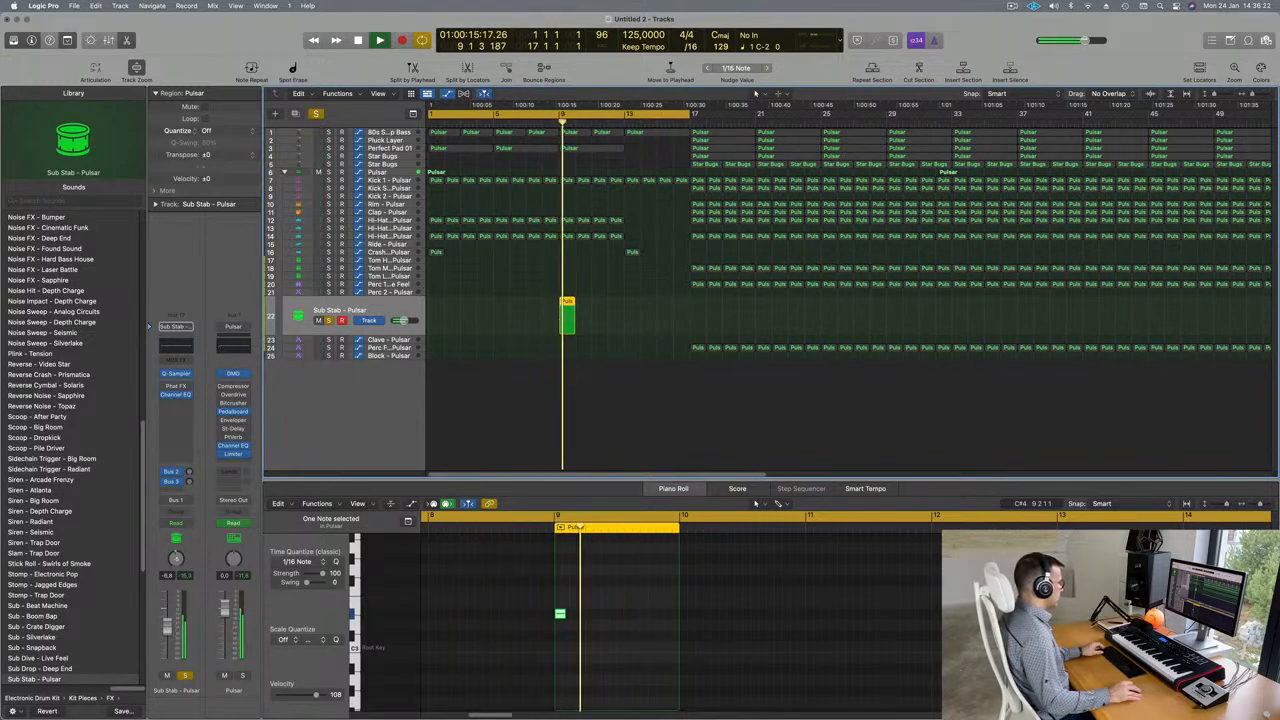
{"action": "scroll", "coordinate": [88, 571], "scroll_direction": "down", "scroll_amount": 5}
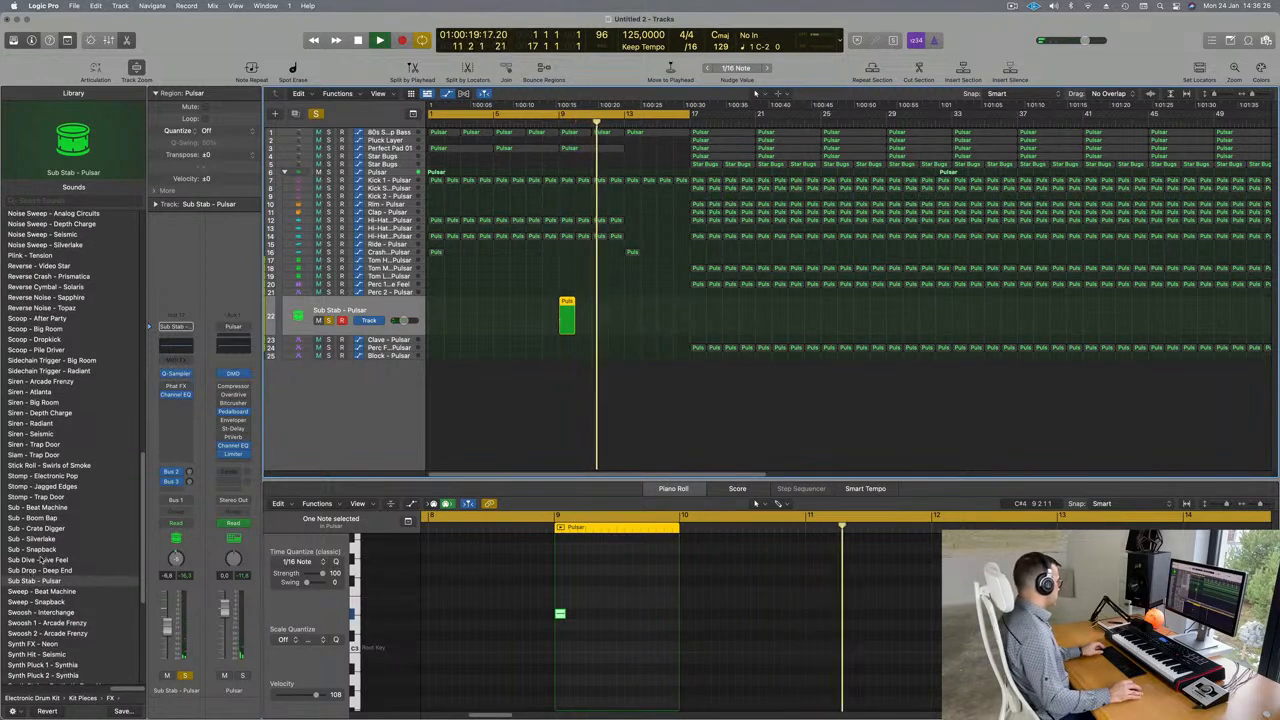
{"action": "left_click", "coordinate": [38, 561]}
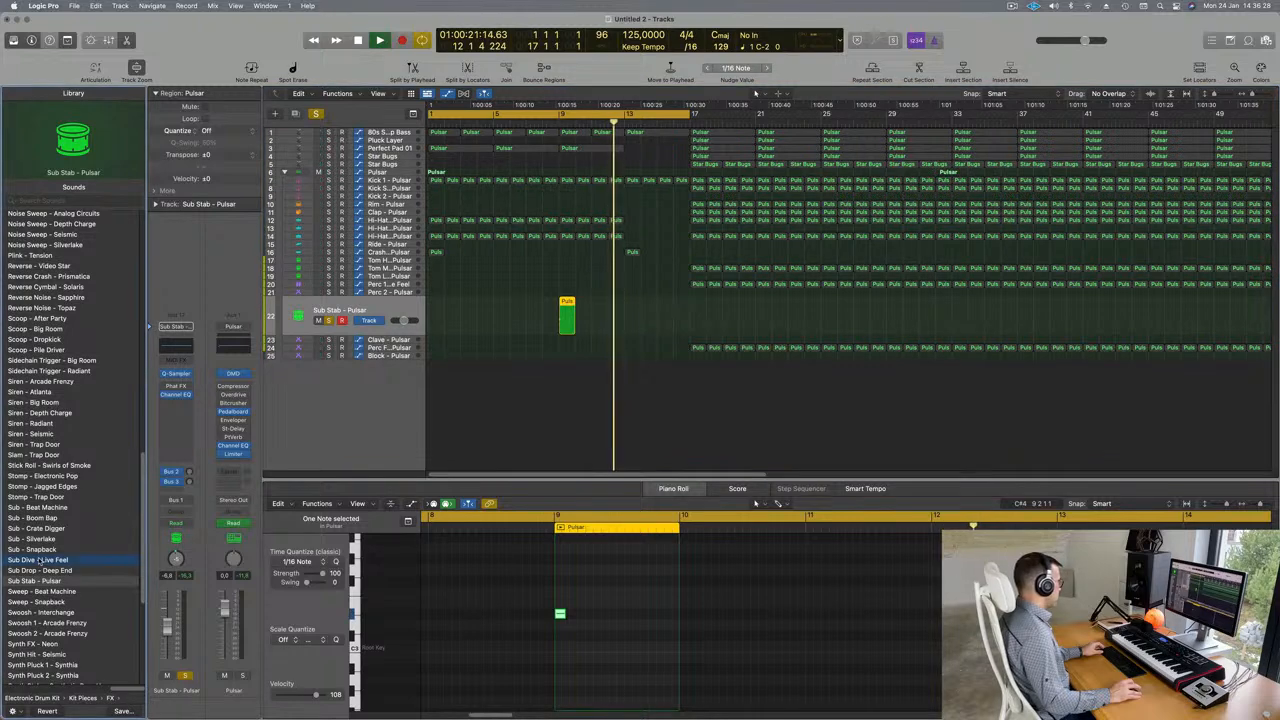
{"action": "left_click", "coordinate": [550, 122]}
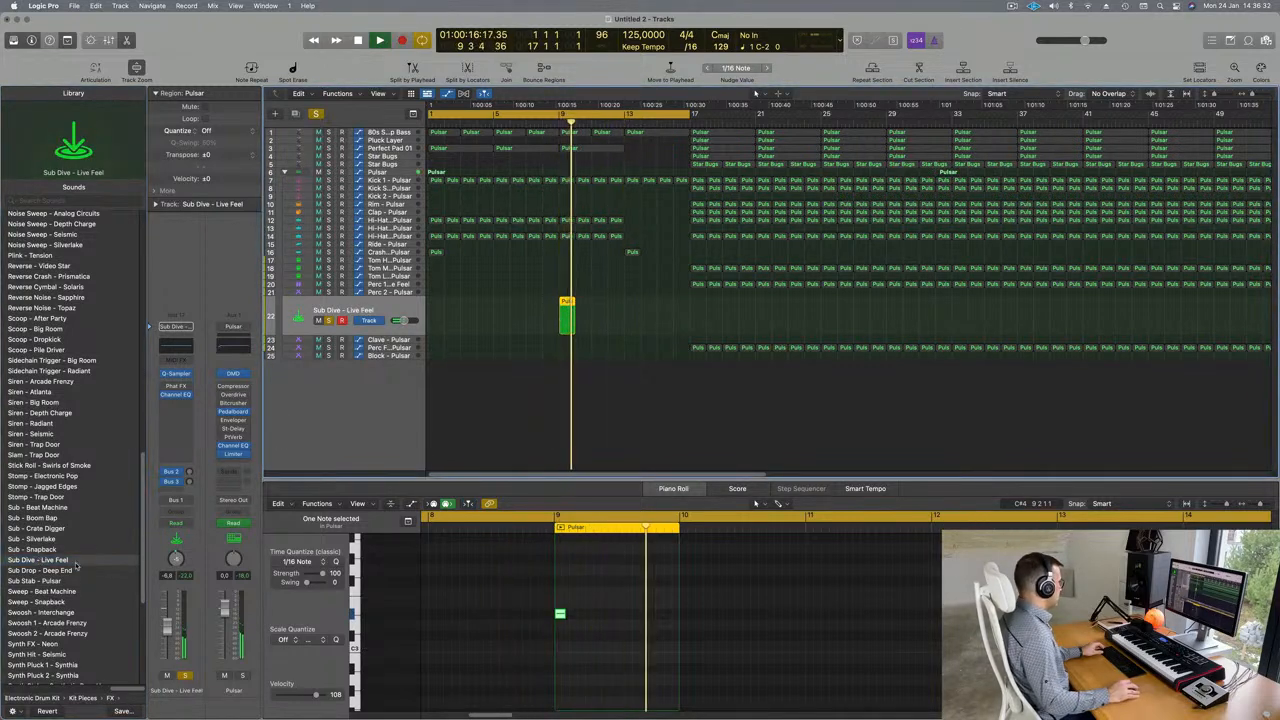
{"action": "left_click", "coordinate": [37, 581]}
{"action": "left_click", "coordinate": [551, 122]}
{"action": "key", "text": "Up"}
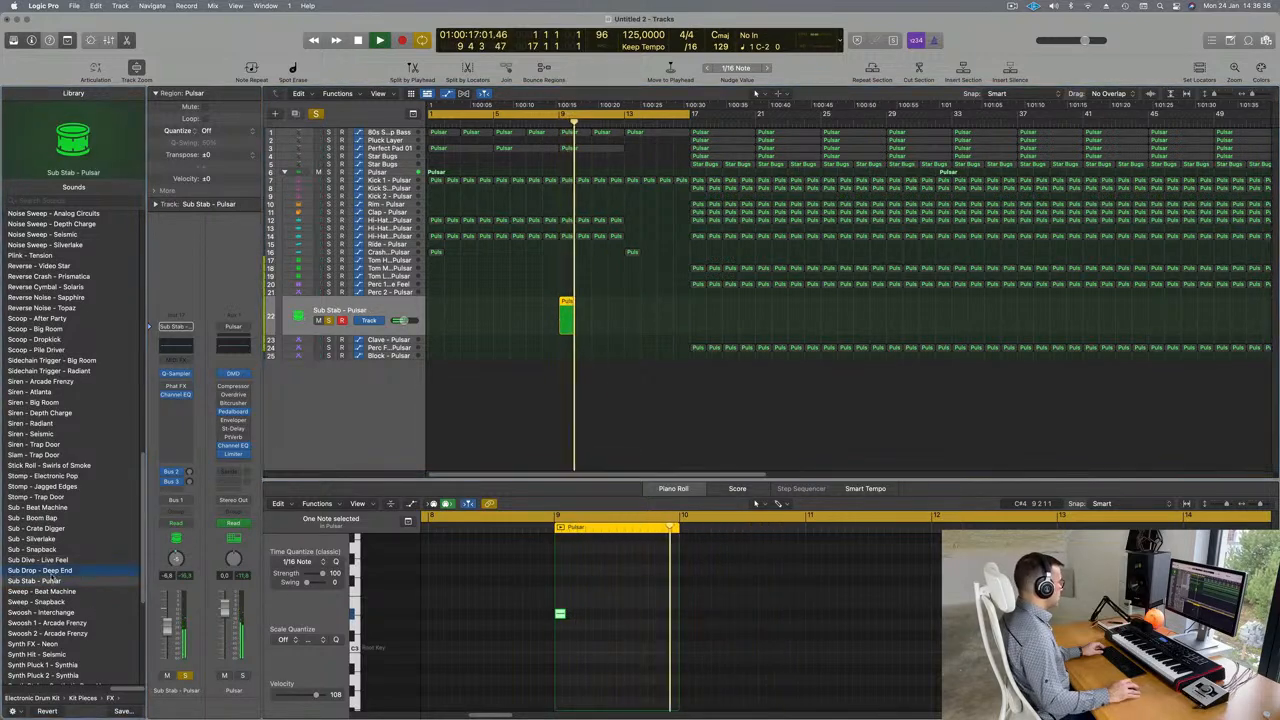
{"action": "left_click", "coordinate": [551, 122]}
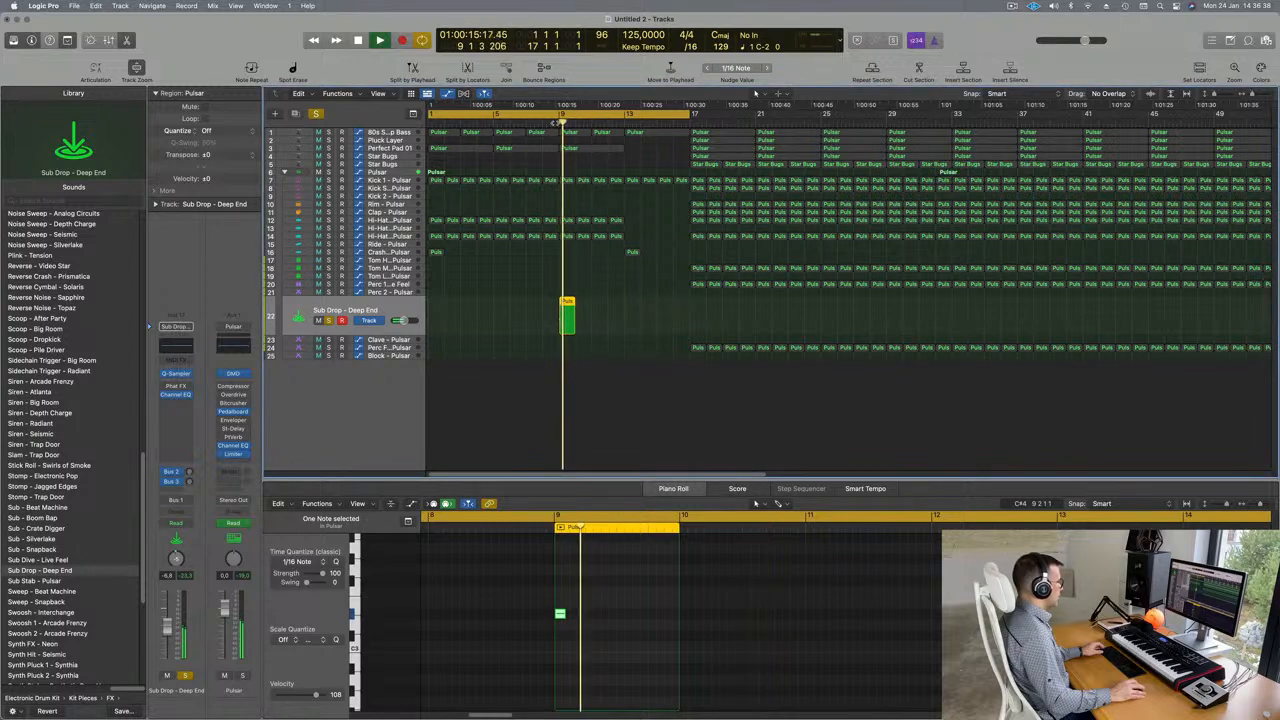
- Set the soloed track's sound to Reverse Cymbal - Solaris and turn its solo off
{"action": "scroll", "coordinate": [90, 532], "scroll_direction": "down", "scroll_amount": 10}
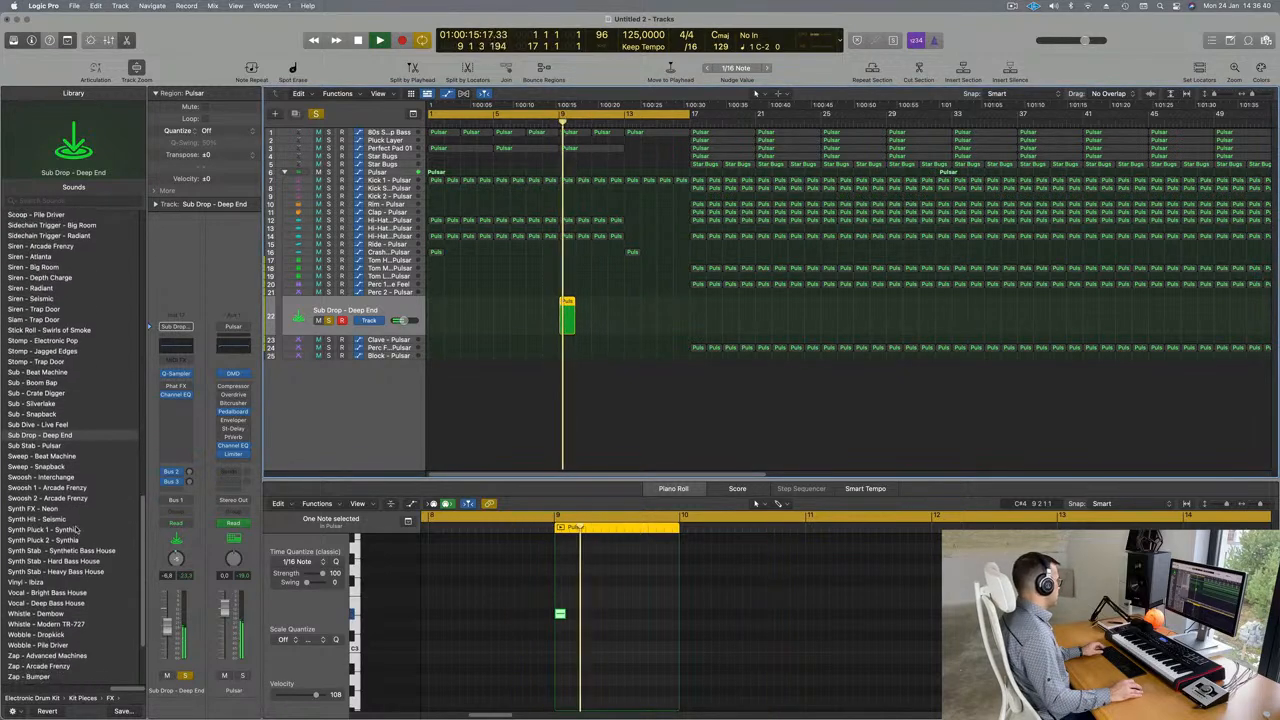
{"action": "scroll", "coordinate": [76, 532], "scroll_direction": "down", "scroll_amount": 2}
{"action": "scroll", "coordinate": [76, 532], "scroll_direction": "up", "scroll_amount": 18}
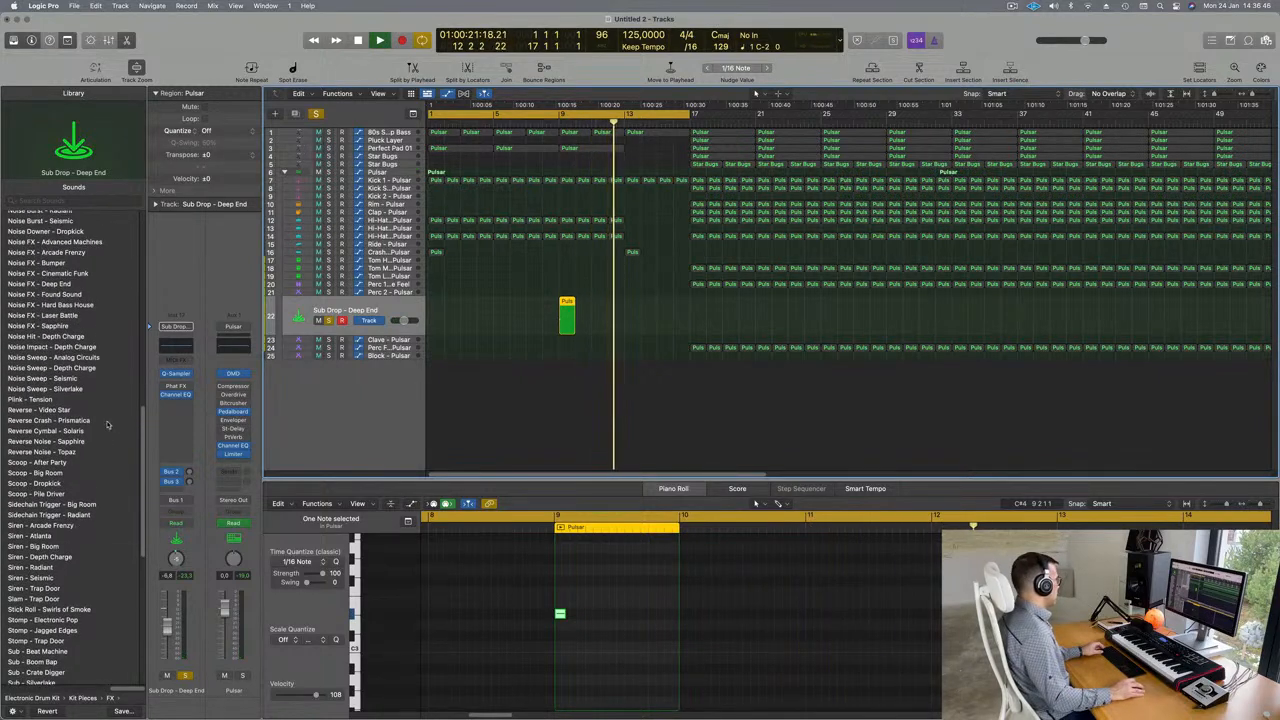
{"action": "left_click", "coordinate": [52, 431]}
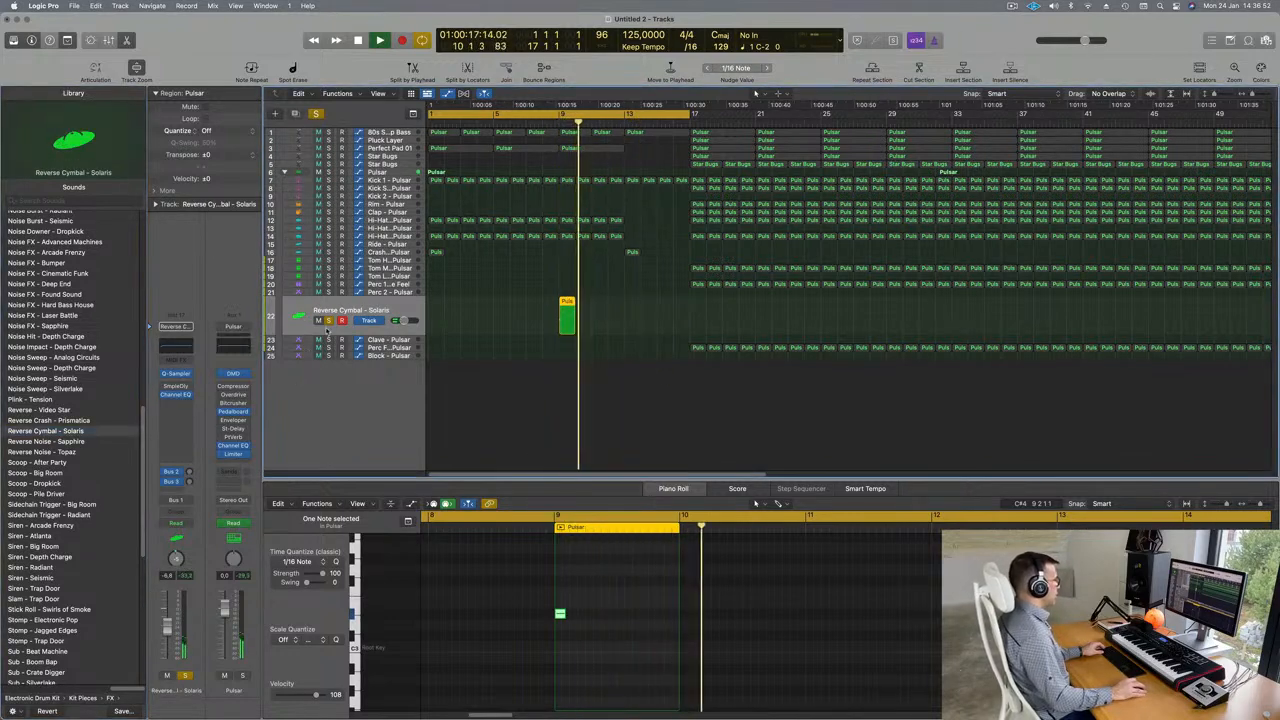
{"action": "left_click", "coordinate": [437, 195]}
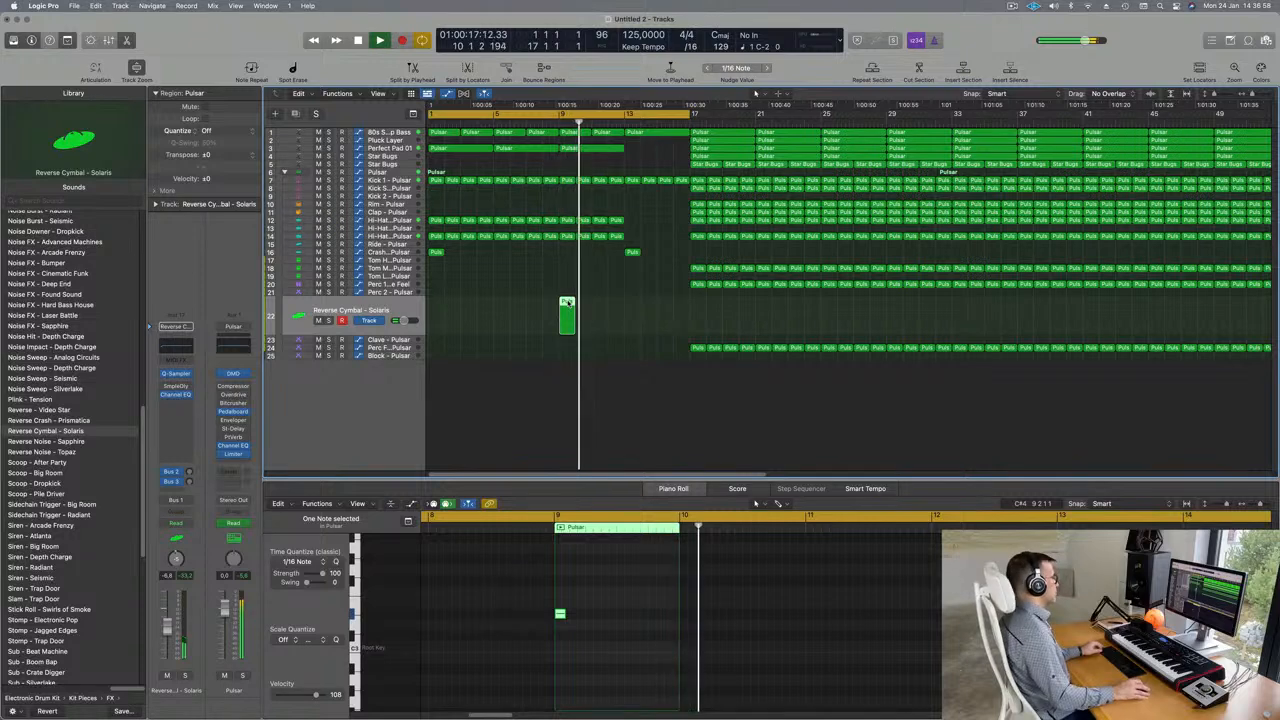
- Play from bar 1 with the 80s Synth Pop Bass track selected and view the entire arrangement
{"action": "key", "text": "space"}
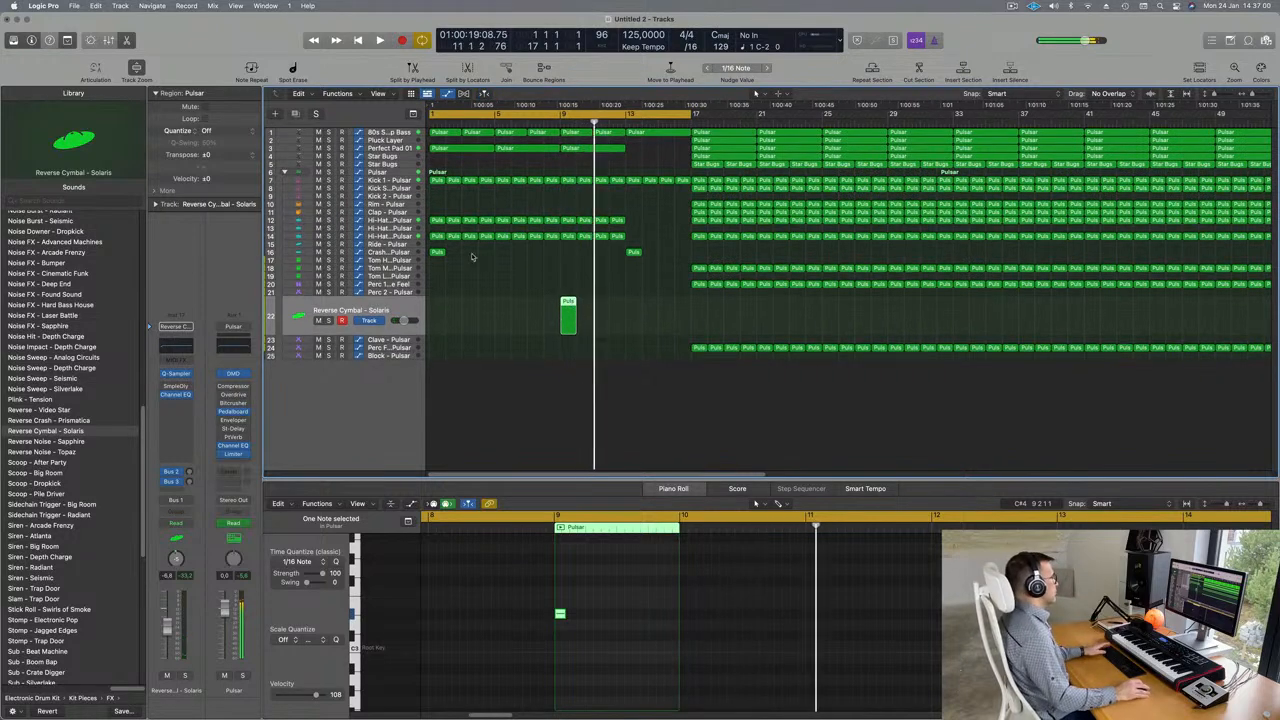
{"action": "key", "text": "space"}
{"action": "left_click", "coordinate": [395, 133]}
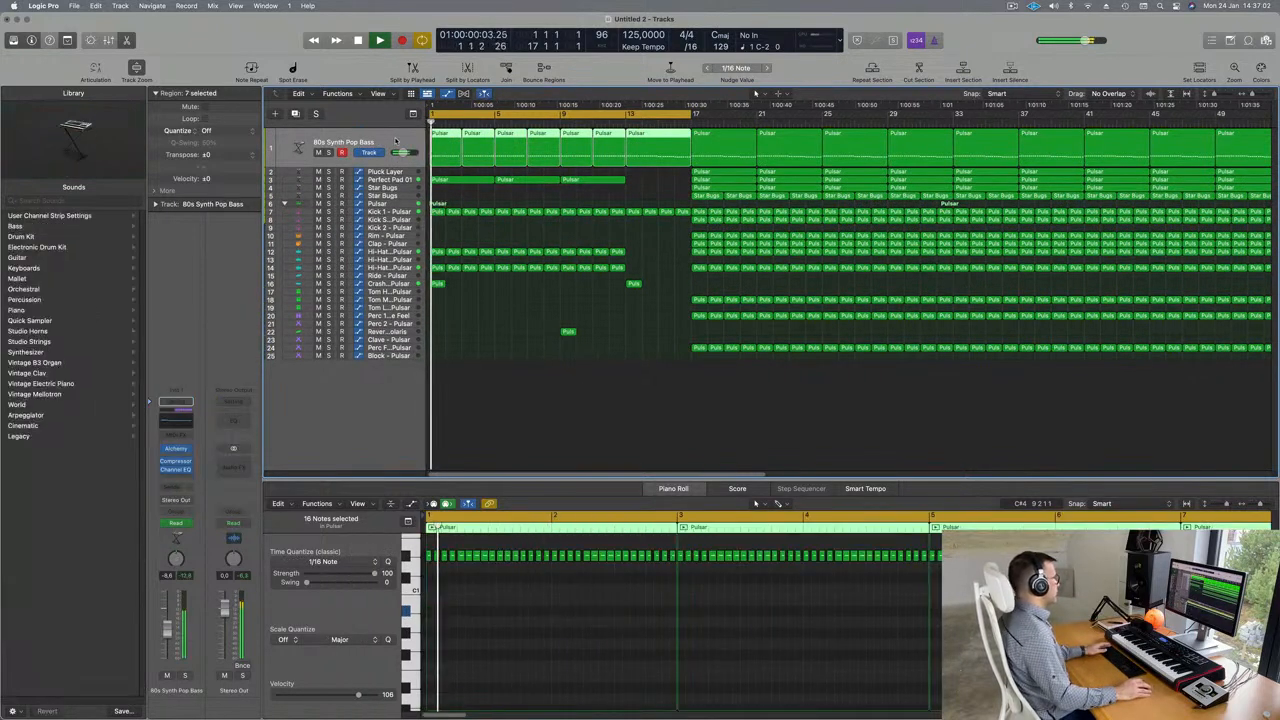
{"action": "scroll", "coordinate": [511, 283], "scroll_direction": "down", "scroll_amount": 5}
{"action": "scroll", "coordinate": [449, 352], "scroll_direction": "up", "scroll_amount": 1}
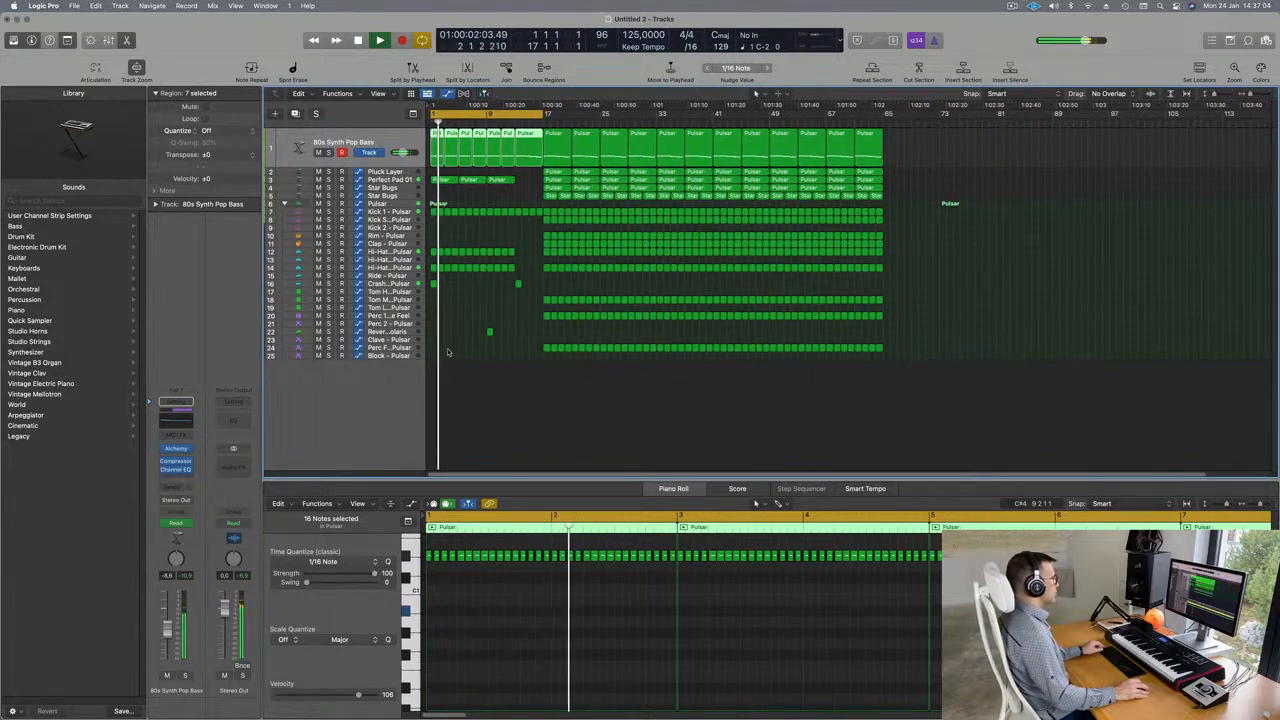
- Play through the intro from bar 1 and examine how its bass, pad, drum and crash regions are laid out
{"action": "scroll", "coordinate": [456, 352], "scroll_direction": "up", "scroll_amount": 2}
{"action": "scroll", "coordinate": [456, 352], "scroll_direction": "down", "scroll_amount": 1}
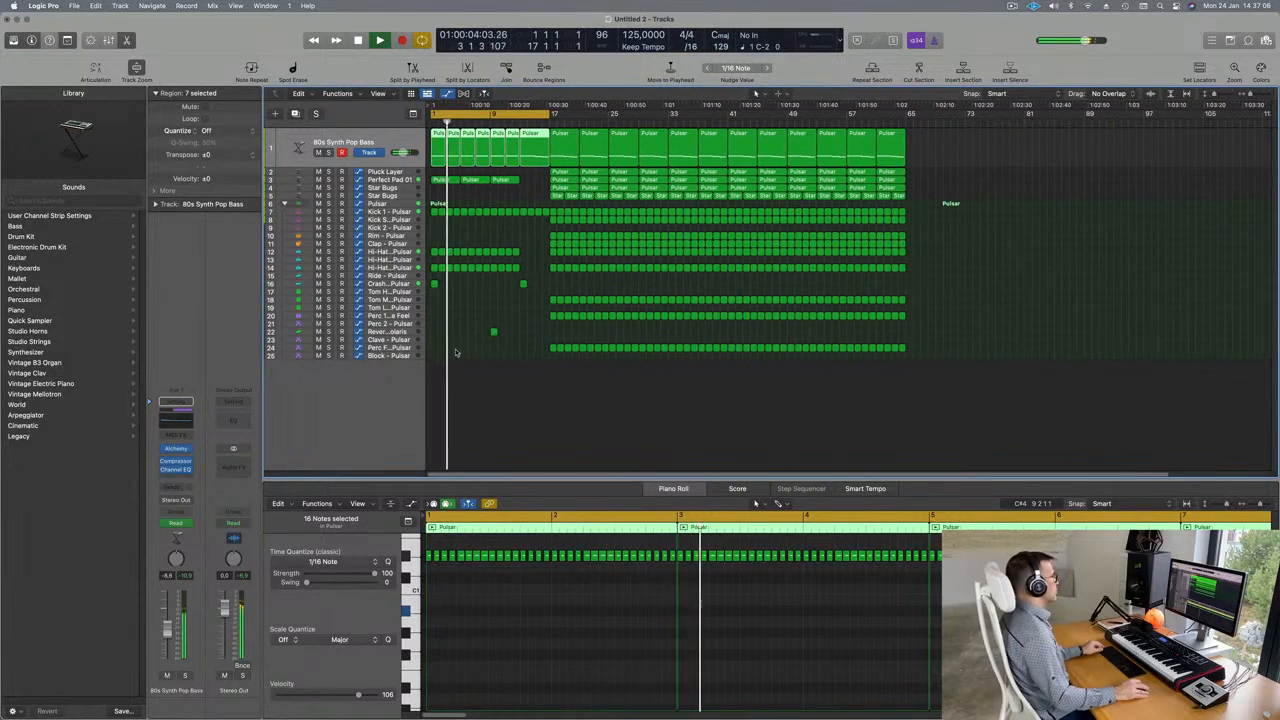
{"action": "left_click", "coordinate": [1012, 7]}
{"action": "left_click", "coordinate": [1012, 7]}
{"action": "scroll", "coordinate": [600, 322], "scroll_direction": "up", "scroll_amount": 2}
{"action": "scroll", "coordinate": [531, 329], "scroll_direction": "down", "scroll_amount": 1}
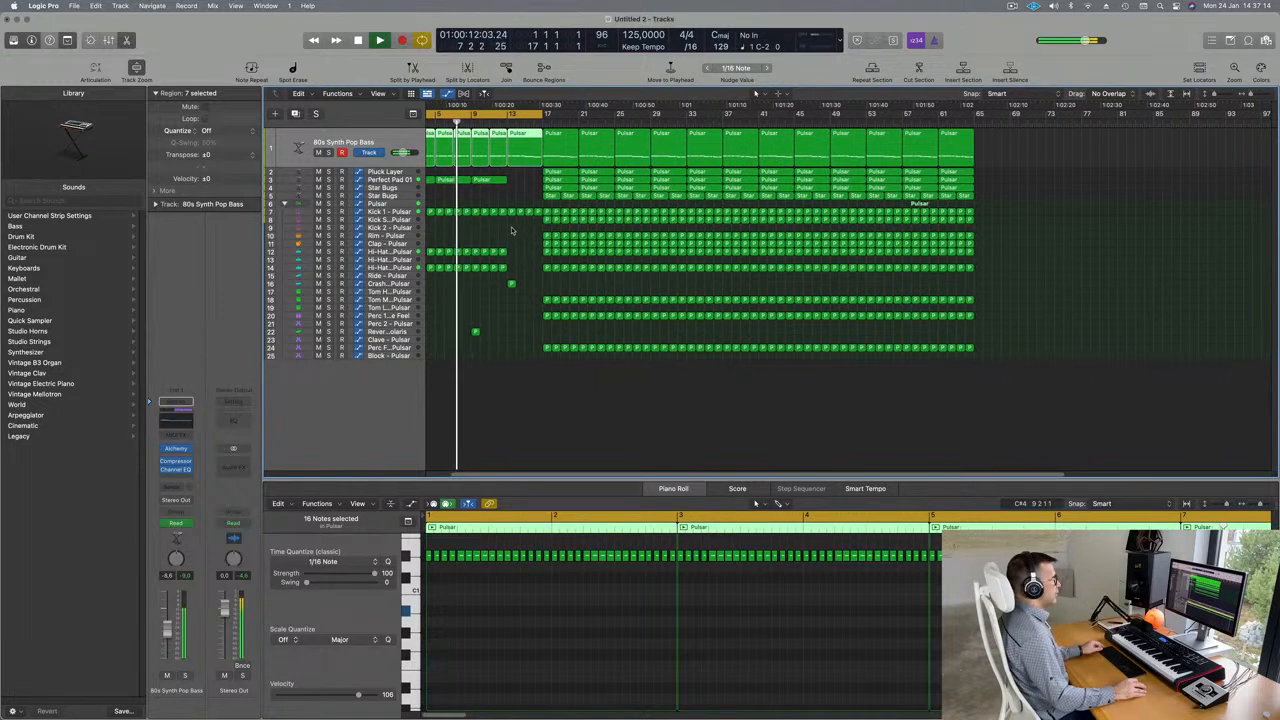
{"action": "scroll", "coordinate": [968, 203], "scroll_direction": "down", "scroll_amount": 2}
{"action": "scroll", "coordinate": [968, 203], "scroll_direction": "down", "scroll_amount": 1}
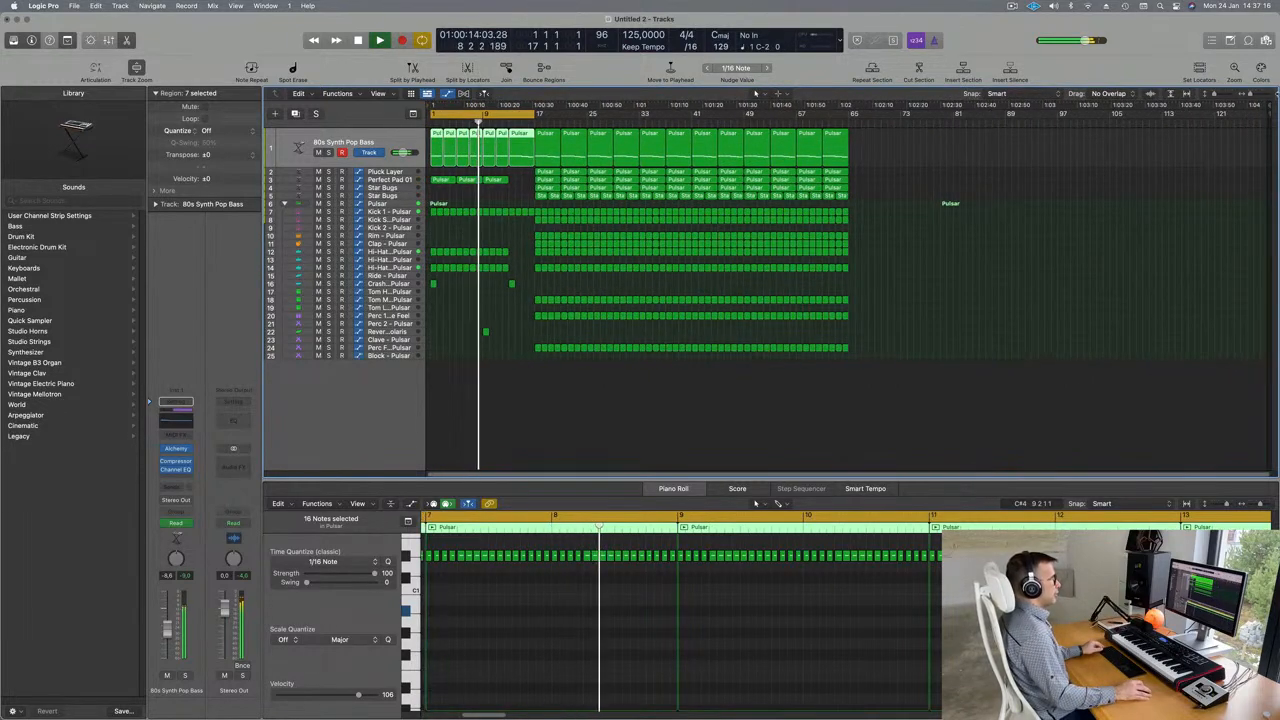
- Move the project end marker back to bar 68, just past the last regions
{"action": "left_click_drag", "start_coordinate": [1268, 106], "coordinate": [874, 139]}
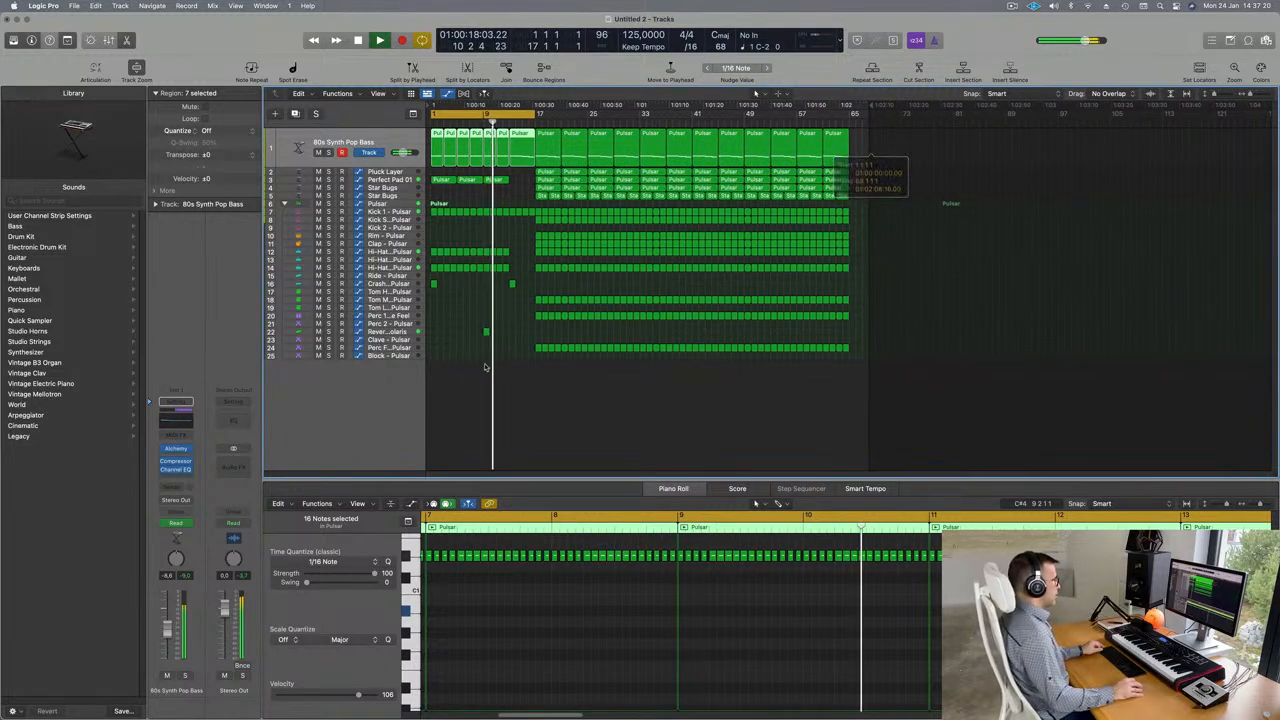
{"action": "scroll", "coordinate": [571, 327], "scroll_direction": "up", "scroll_amount": 3}
{"action": "scroll", "coordinate": [571, 327], "scroll_direction": "down", "scroll_amount": 1}
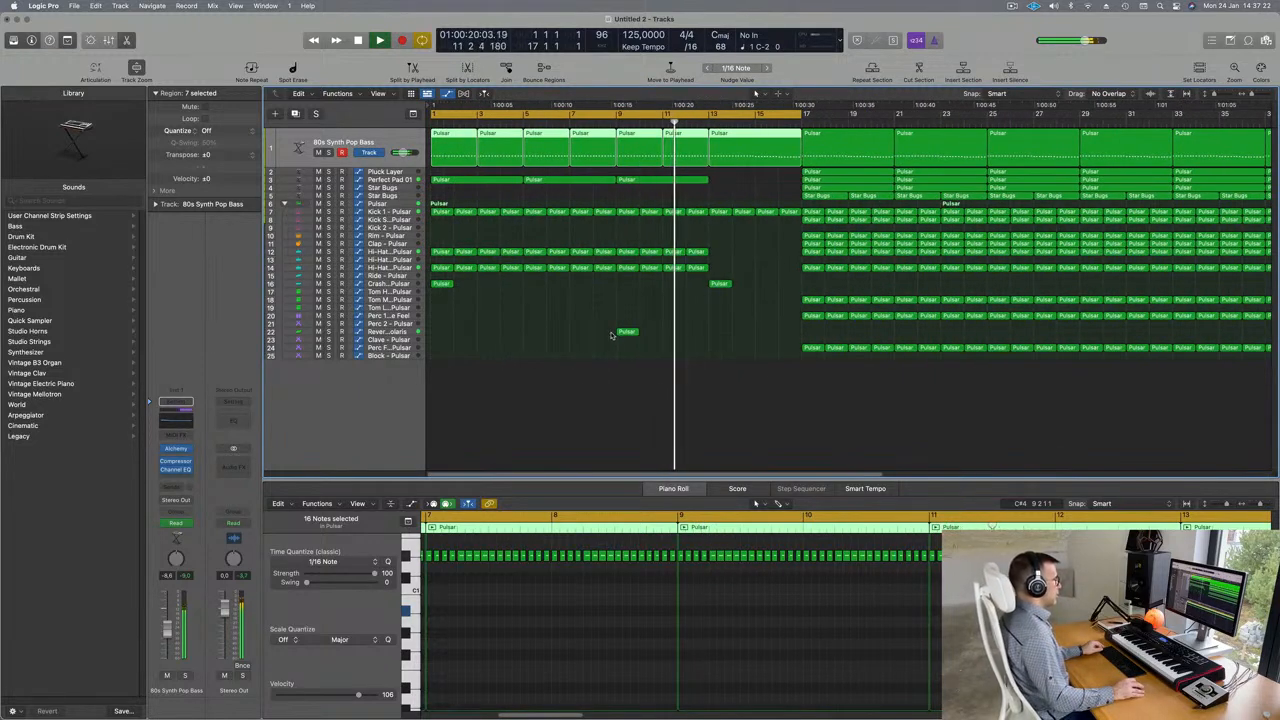
- Set the cycle range to bars 17 through 33, right after the intro
{"action": "scroll", "coordinate": [590, 333], "scroll_direction": "down", "scroll_amount": 1}
{"action": "scroll", "coordinate": [590, 315], "scroll_direction": "down", "scroll_amount": 1}
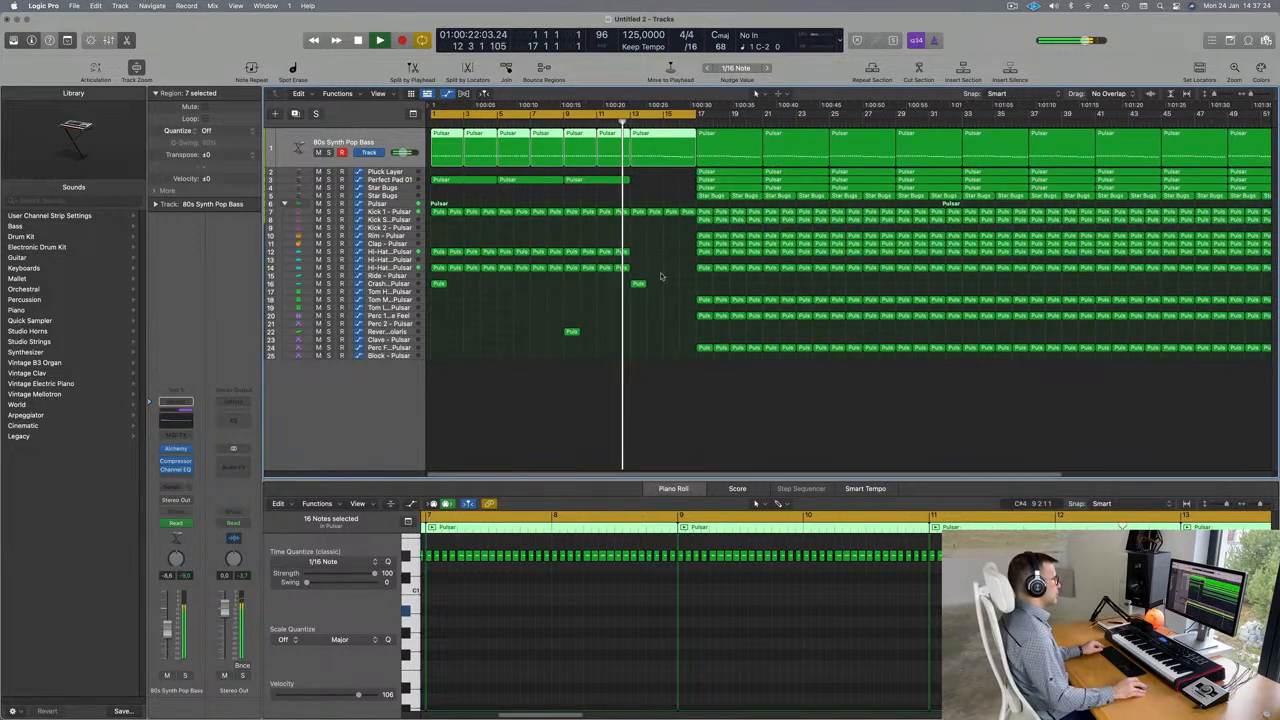
{"action": "left_click_drag", "start_coordinate": [663, 113], "coordinate": [927, 121]}
{"action": "scroll", "coordinate": [580, 304], "scroll_direction": "down", "scroll_amount": 1}
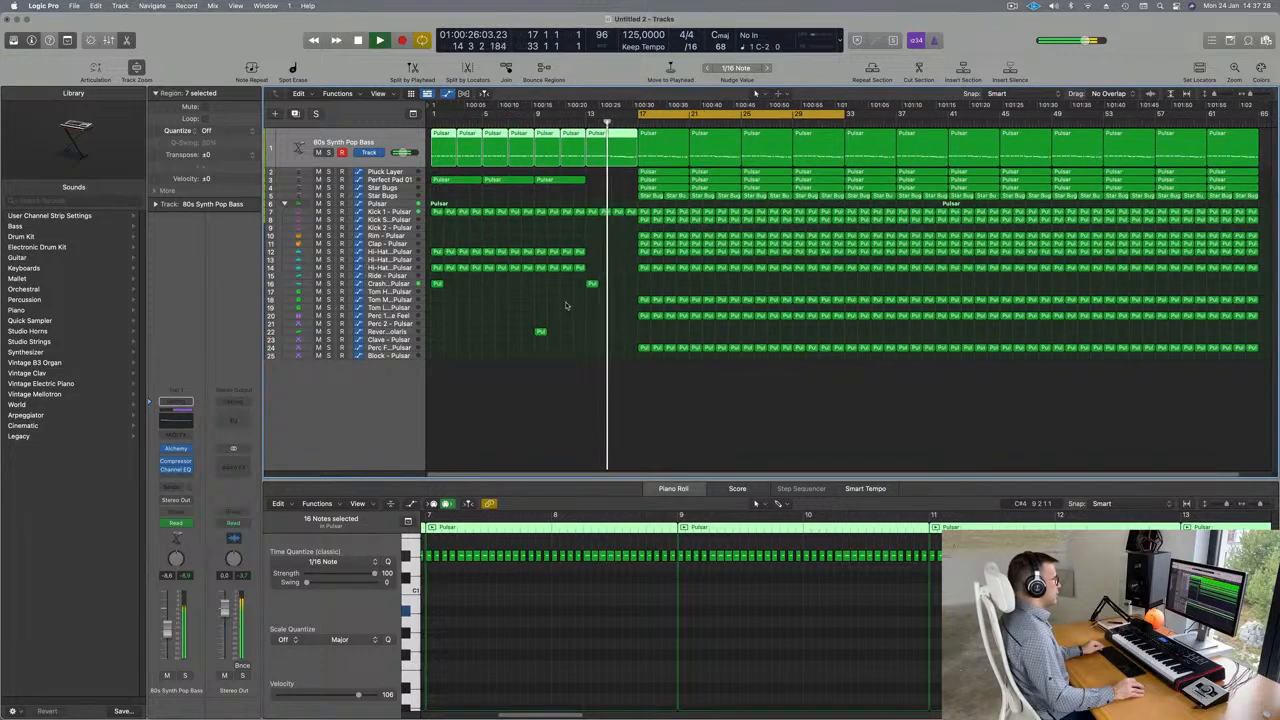
- Copy the Crash track's bar 13 region to bar 17, where the full section starts
{"action": "scroll", "coordinate": [530, 321], "scroll_direction": "down", "scroll_amount": 1}
{"action": "scroll", "coordinate": [530, 321], "scroll_direction": "up", "scroll_amount": 1}
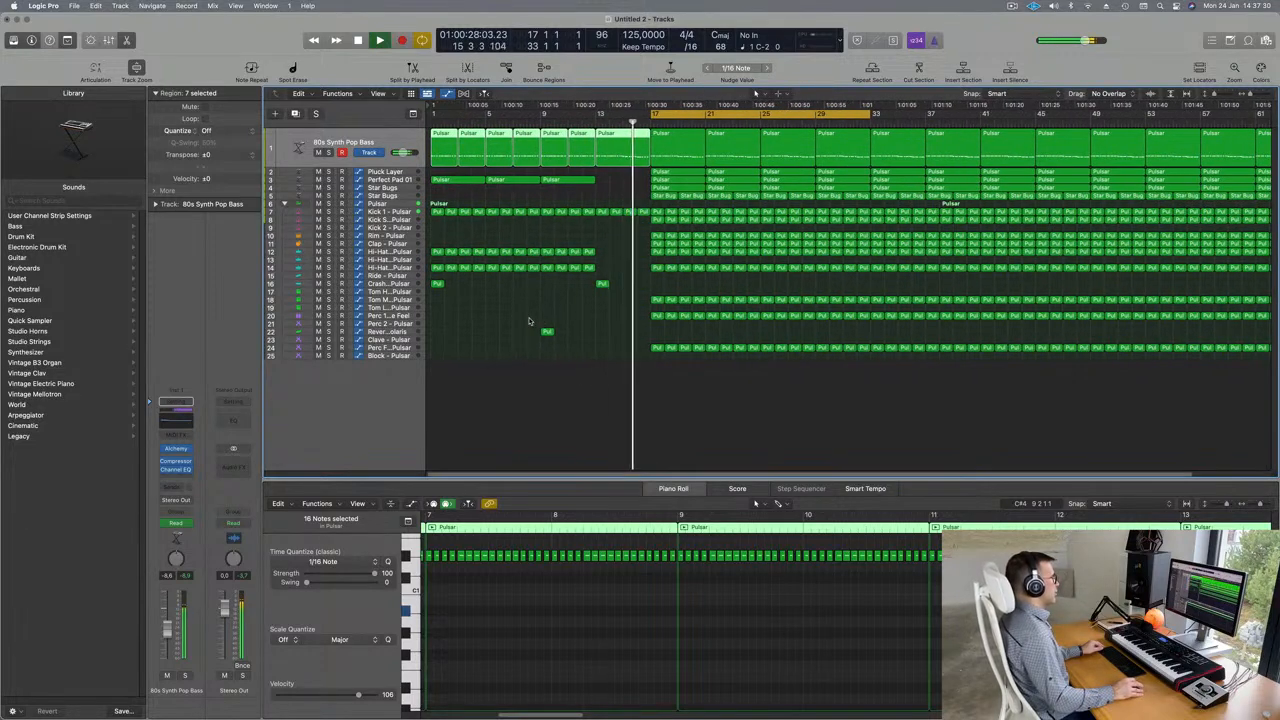
{"action": "scroll", "coordinate": [530, 321], "scroll_direction": "up", "scroll_amount": 1}
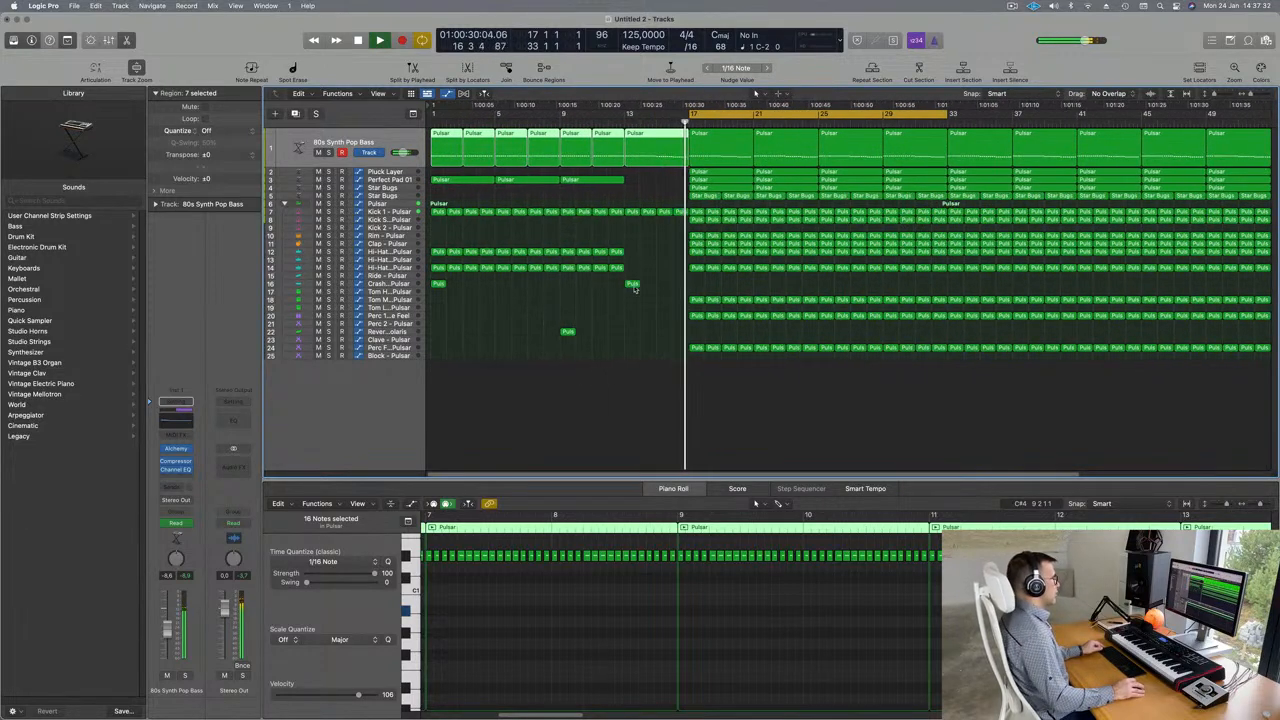
{"action": "left_click_drag", "start_coordinate": [632, 287], "coordinate": [698, 286]}
- Play from just before bar 17 and mute the lower Star Bugs track and the Pluck Layer track
{"action": "left_click", "coordinate": [675, 123]}
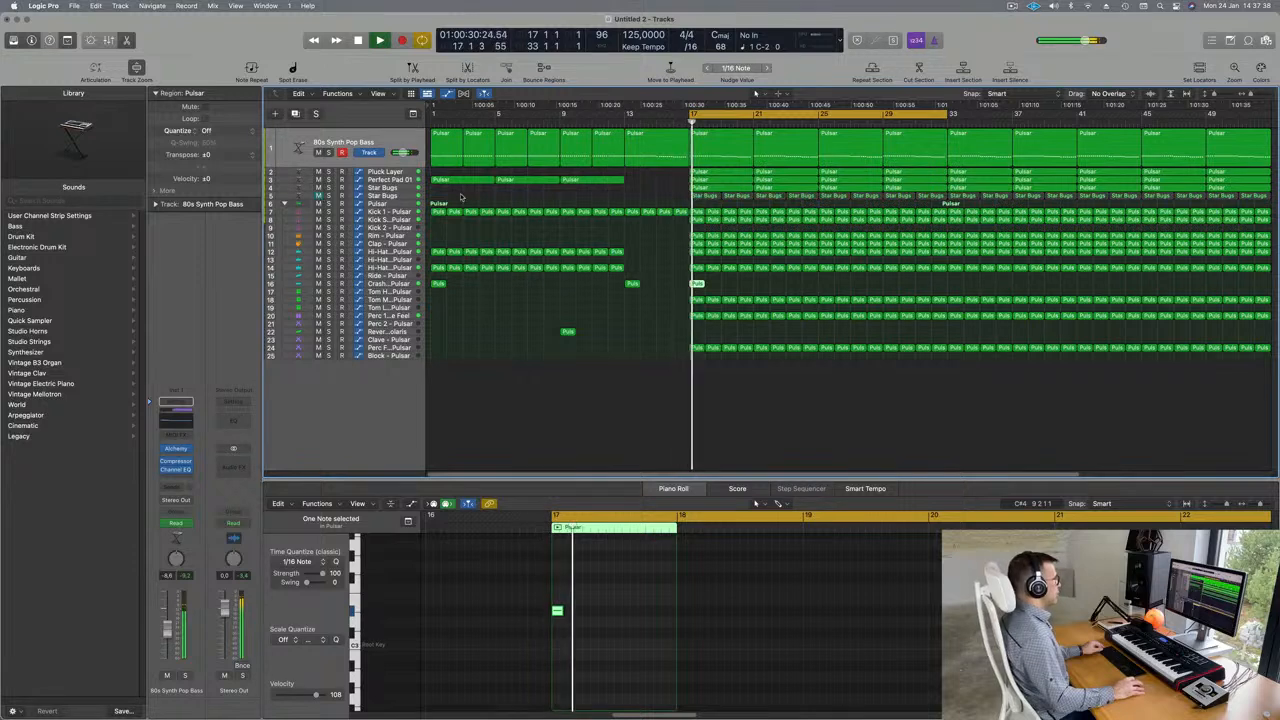
{"action": "left_click", "coordinate": [398, 187]}
{"action": "left_click", "coordinate": [352, 146]}
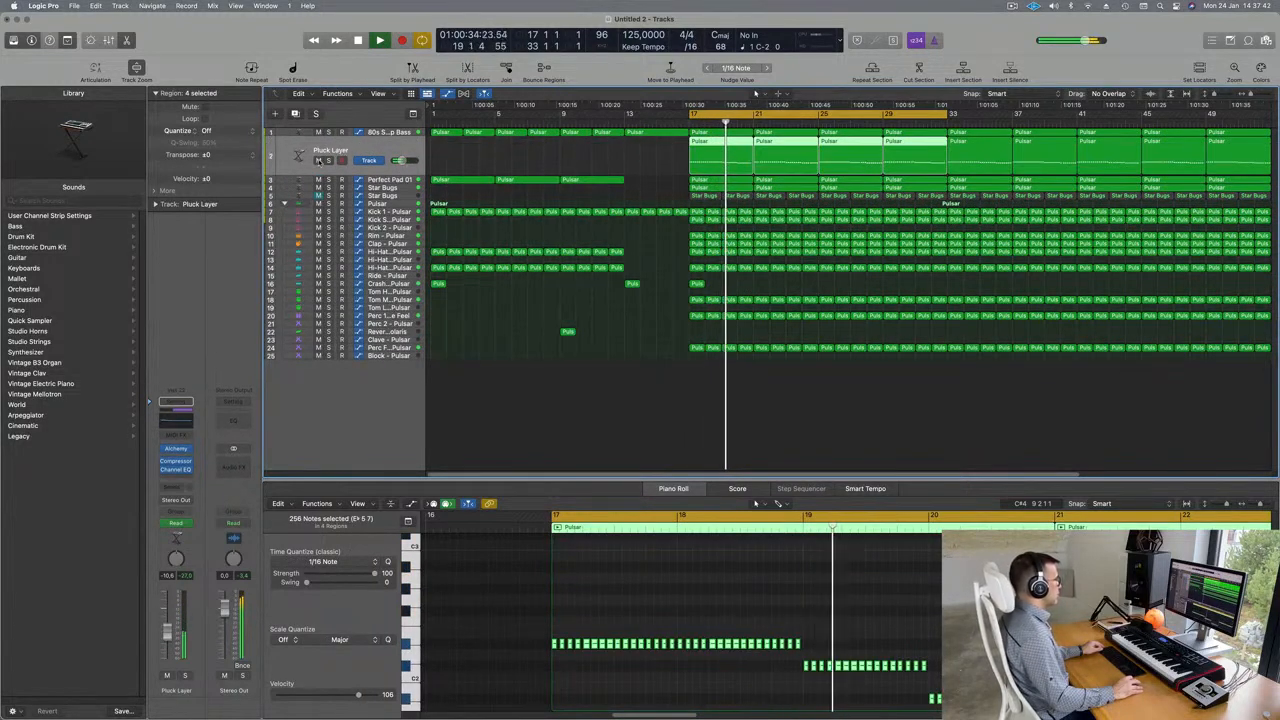
{"action": "left_click", "coordinate": [318, 160]}
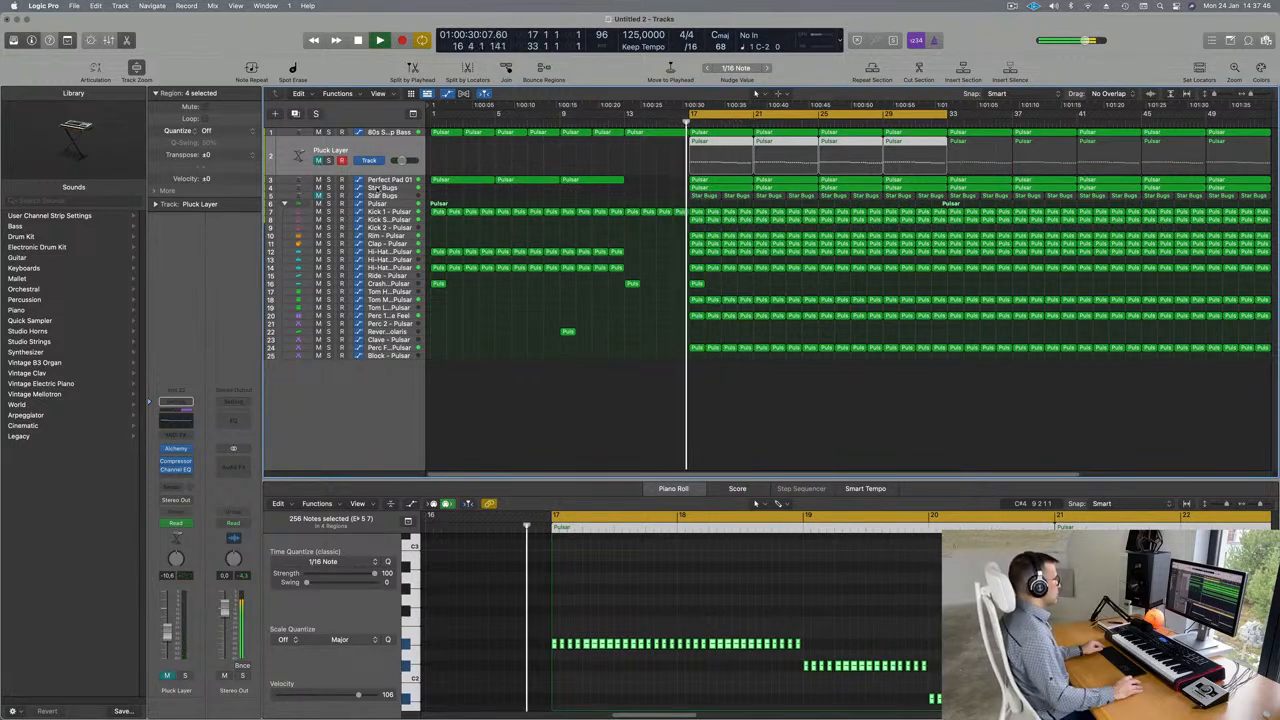
{"action": "left_click", "coordinate": [396, 181]}
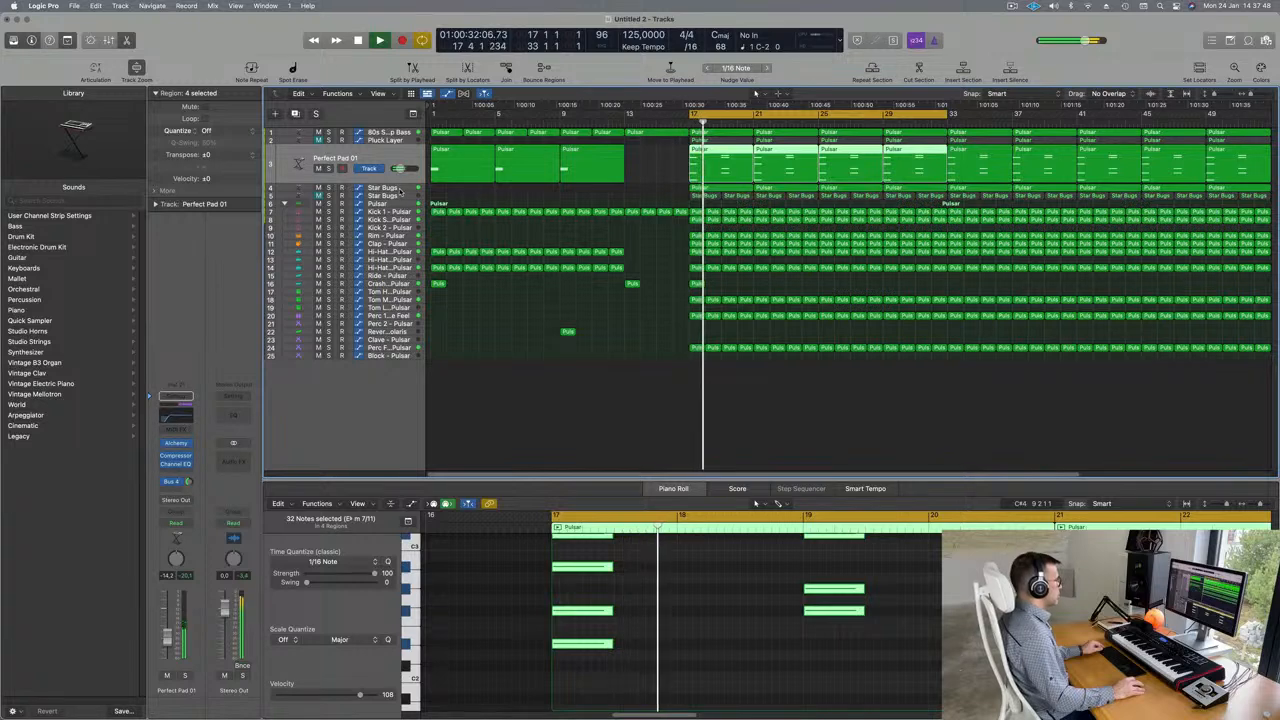
{"action": "left_click", "coordinate": [400, 189]}
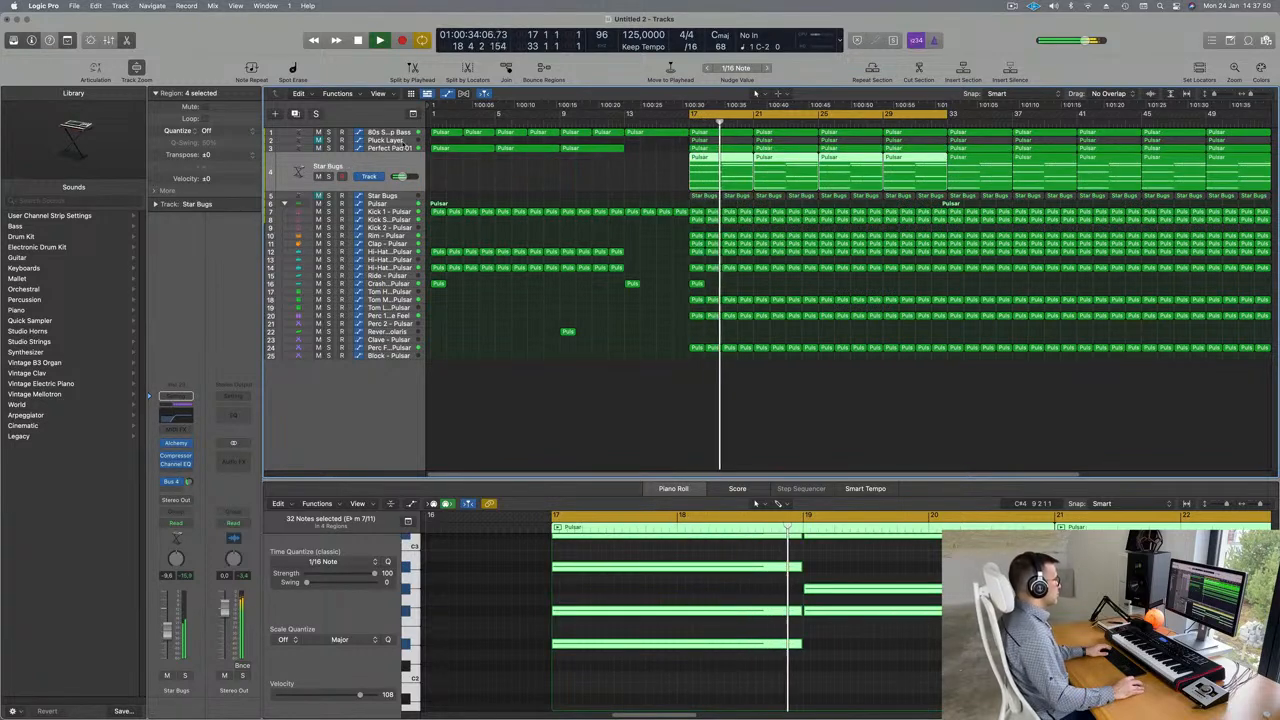
- On the 80s Synth Pop Bass track's Cutoff automation, dip to about 11% at bar 21 and rise to about 26% at bar 25
{"action": "left_click", "coordinate": [385, 132]}
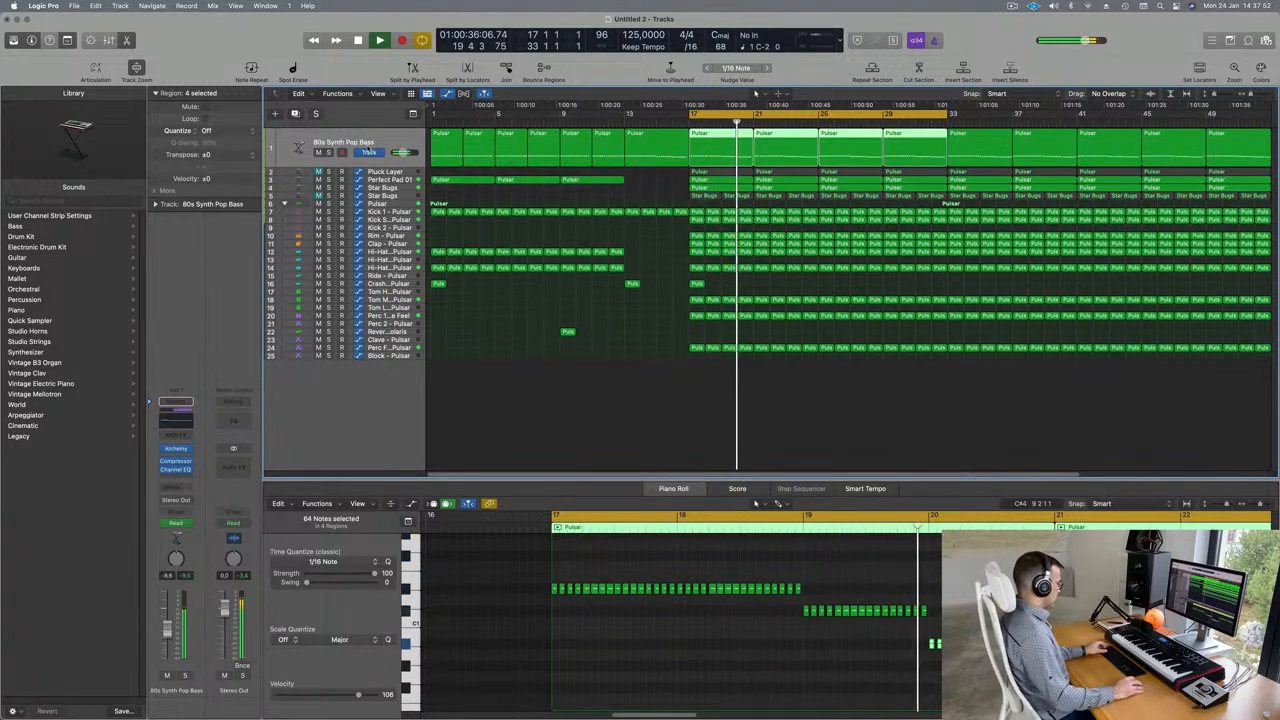
{"action": "key", "text": "a"}
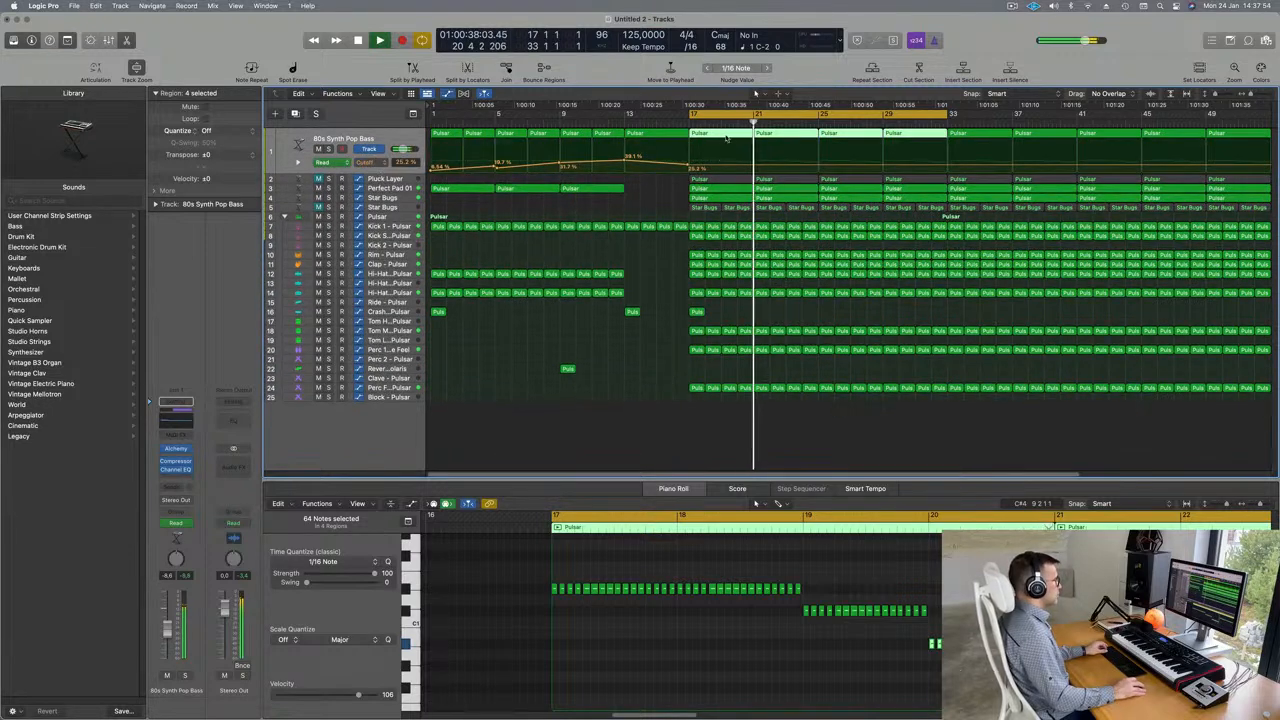
{"action": "left_click", "coordinate": [683, 123]}
{"action": "left_click", "coordinate": [754, 167]}
{"action": "left_click_drag", "start_coordinate": [754, 166], "coordinate": [820, 160]}
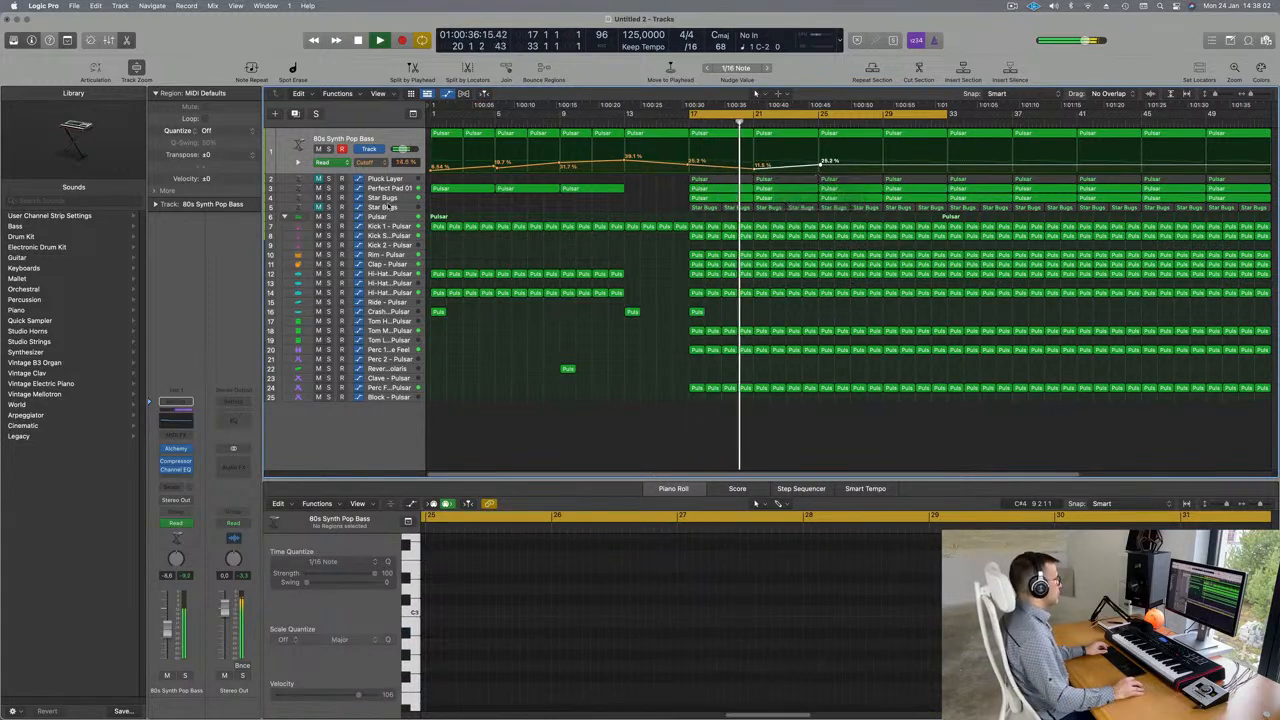
- Set the upper Star Bugs track's automation mode to Touch, with playback stopped near bar 17
{"action": "left_click", "coordinate": [407, 199]}
{"action": "key", "text": "space"}
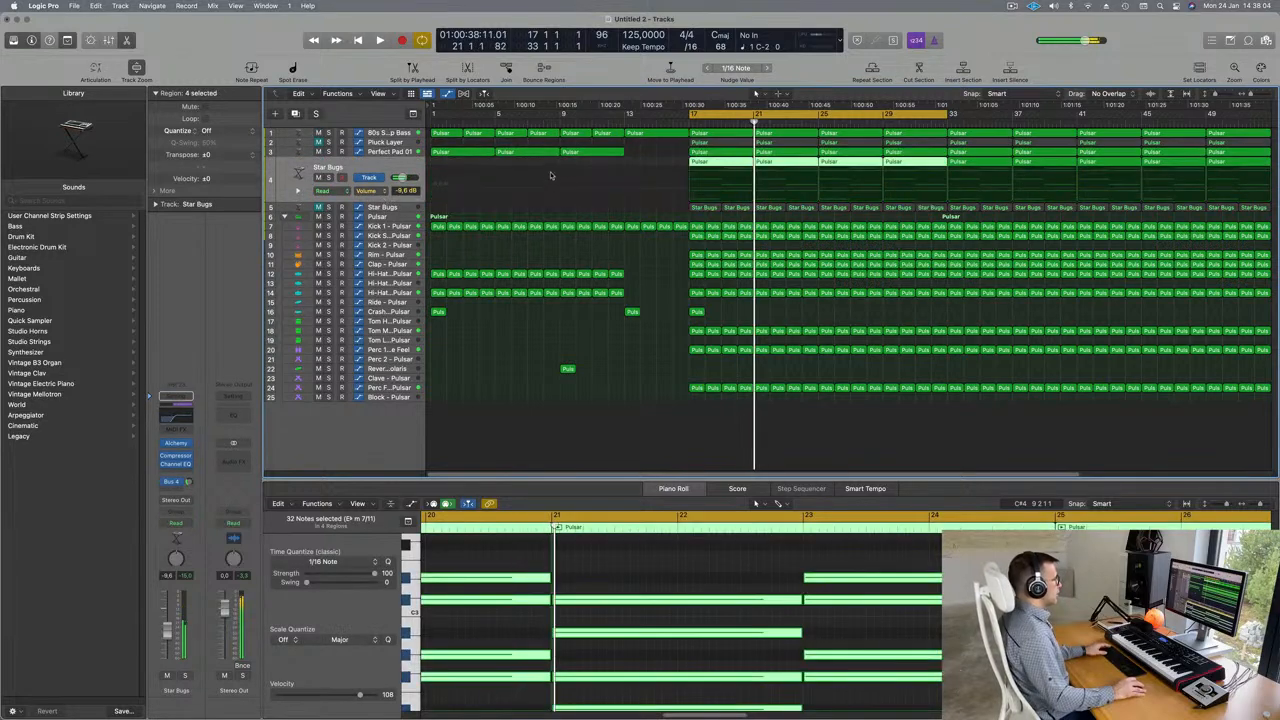
{"action": "key", "text": "space"}
{"action": "left_click", "coordinate": [174, 523]}
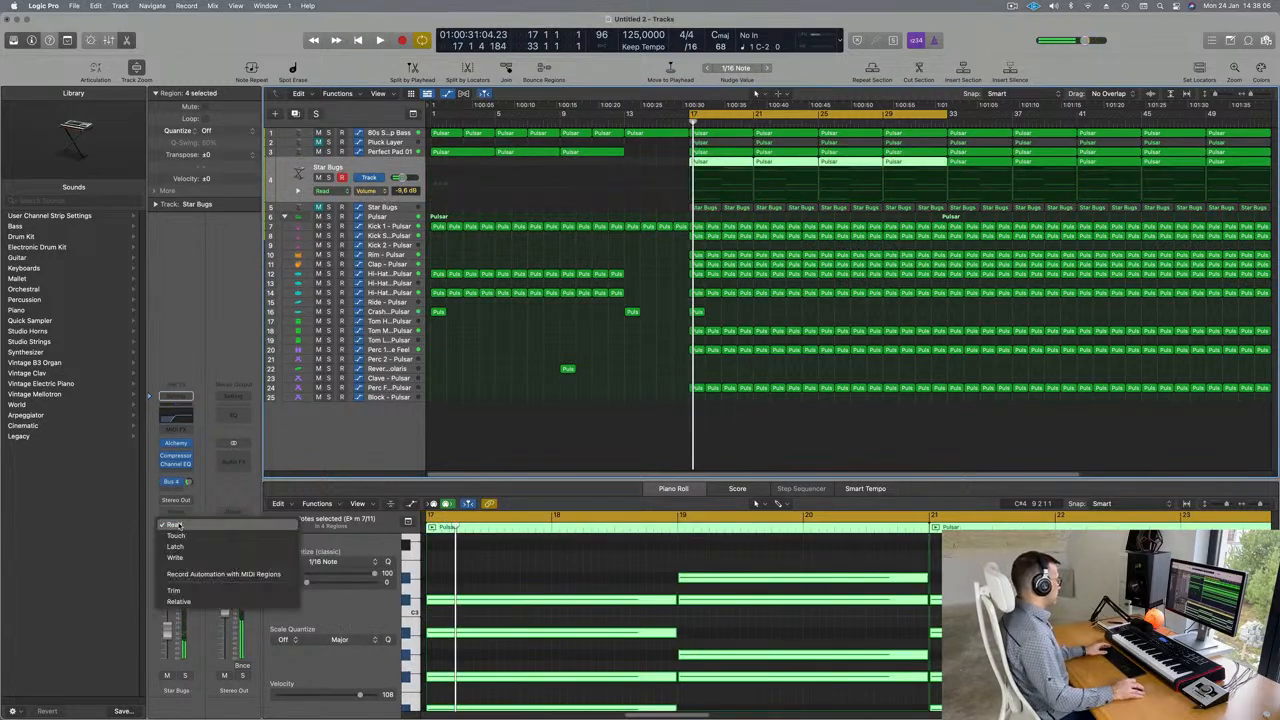
{"action": "left_click", "coordinate": [180, 535]}
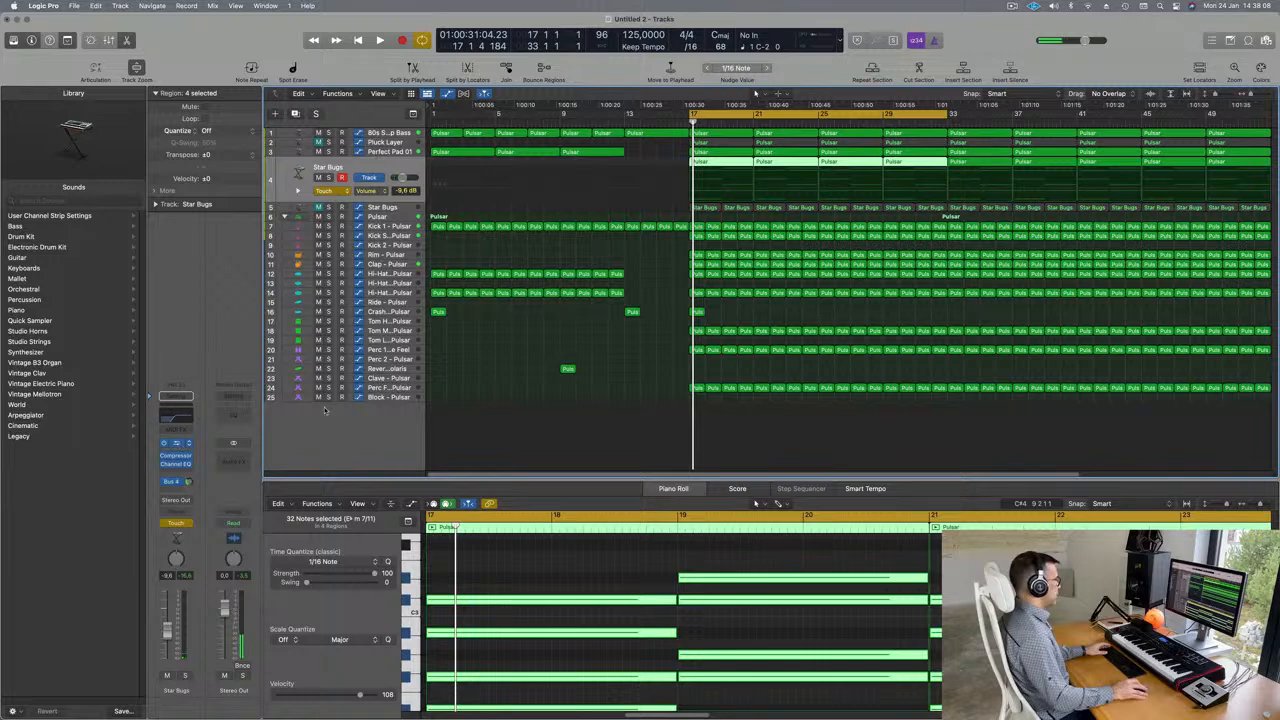
- Write Star Bugs Cutoff automation at 27.1% from Alchemy, adding points of 47.6% at bar 21 and 43.5% at bar 25
{"action": "key", "text": "space"}
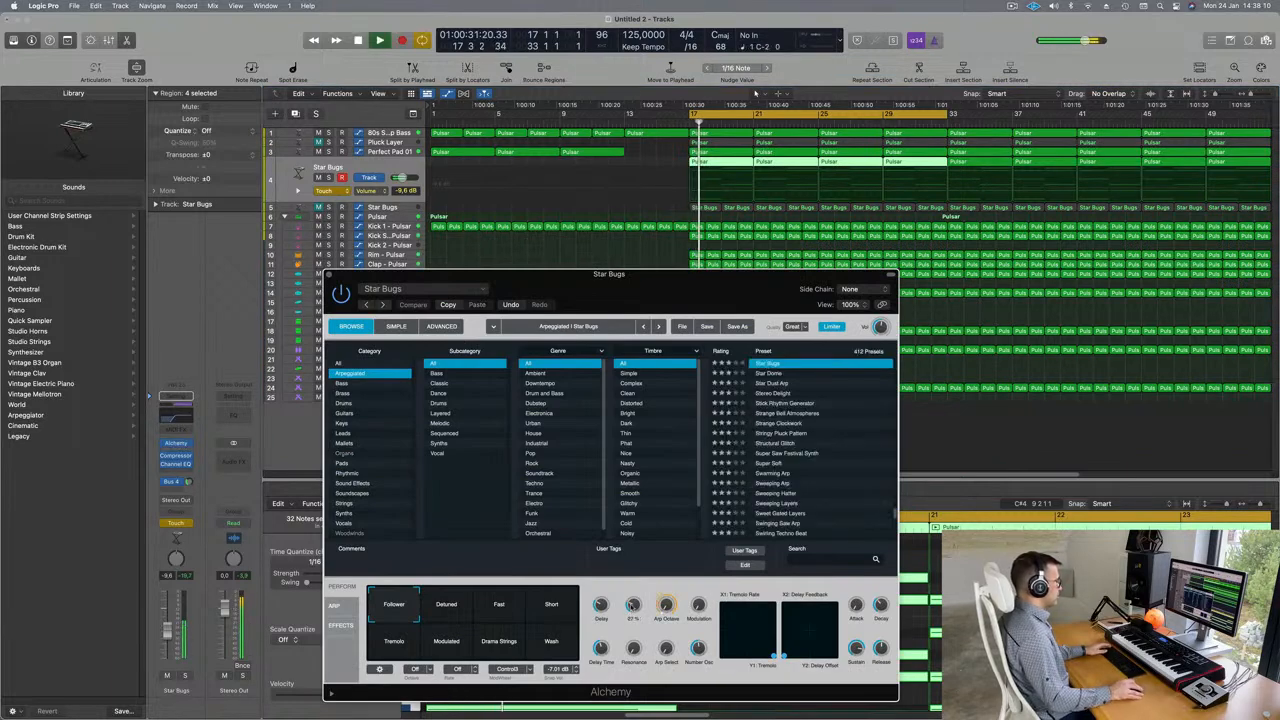
{"action": "left_click", "coordinate": [330, 274]}
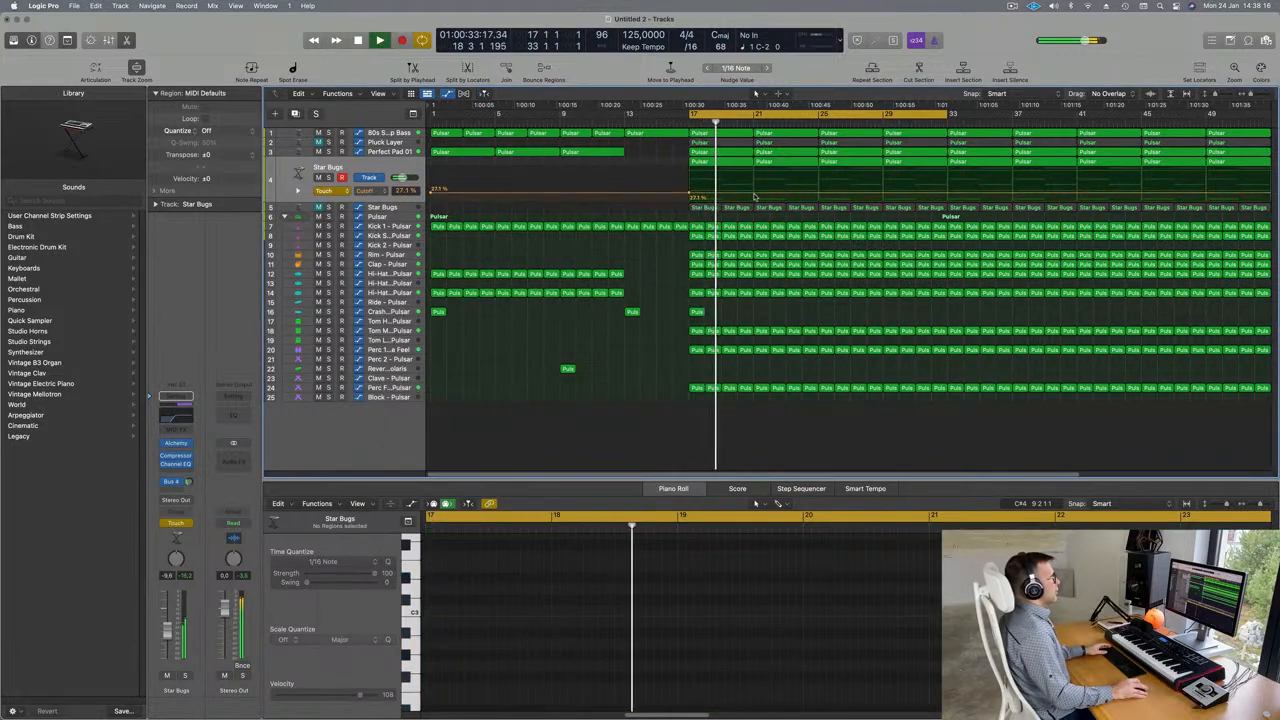
{"action": "left_click_drag", "start_coordinate": [754, 193], "coordinate": [754, 186]}
{"action": "left_click", "coordinate": [820, 188]}
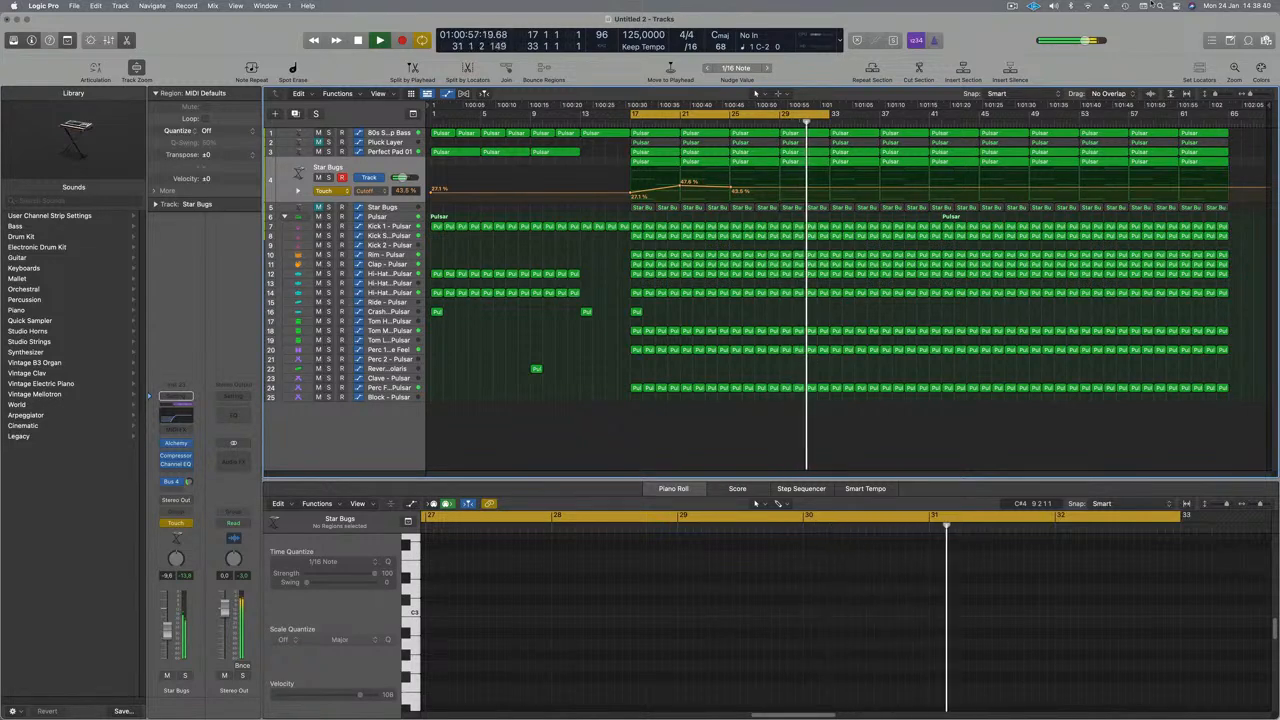
{"action": "left_click", "coordinate": [1013, 7]}
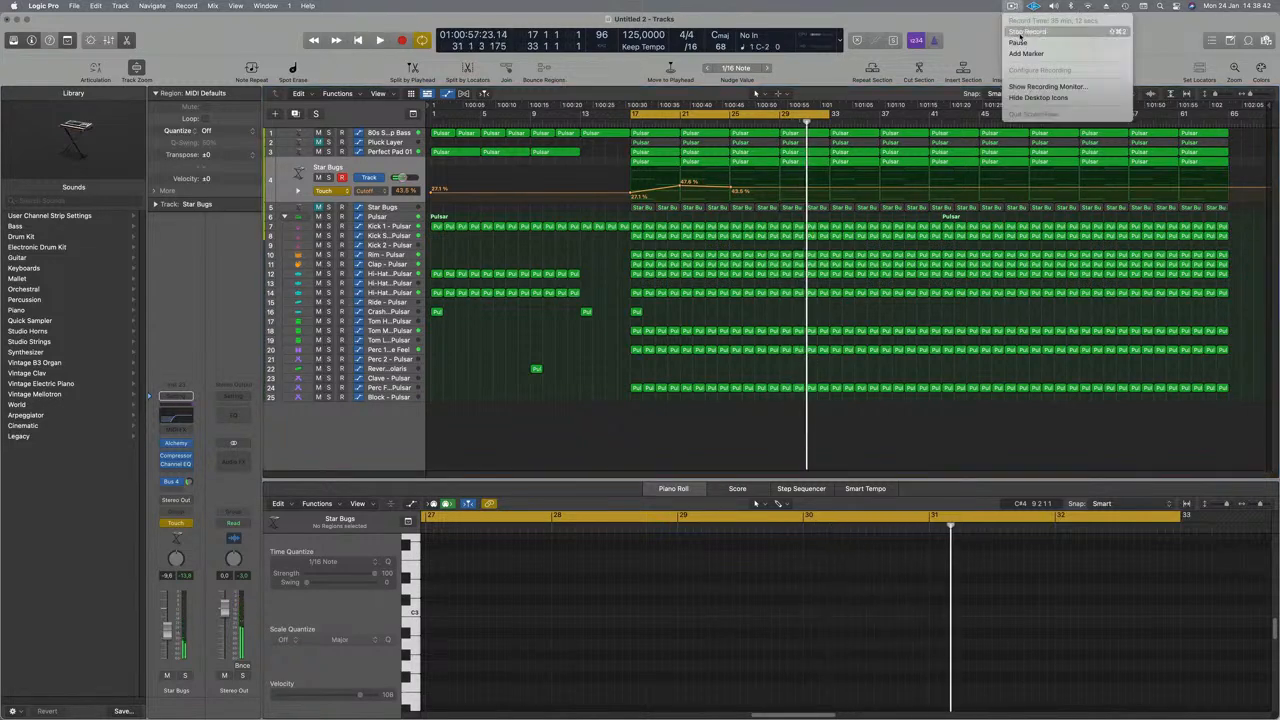
{"action": "left_click", "coordinate": [1026, 32]}
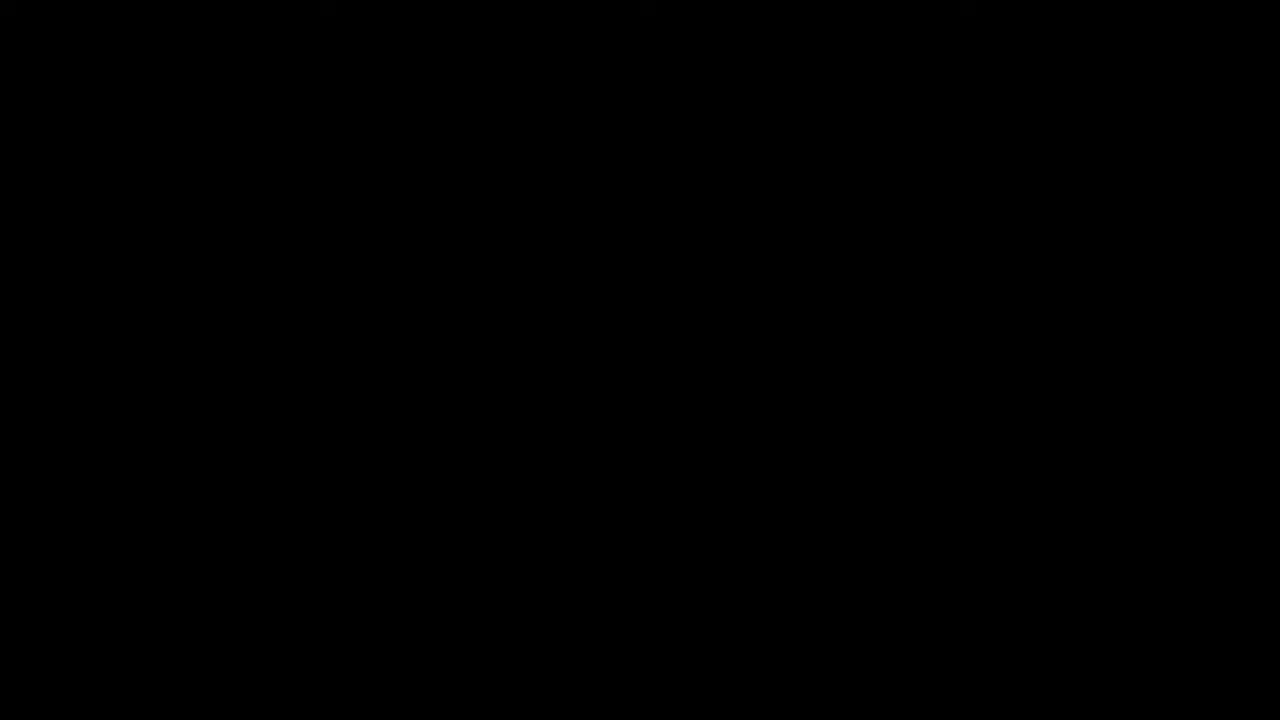